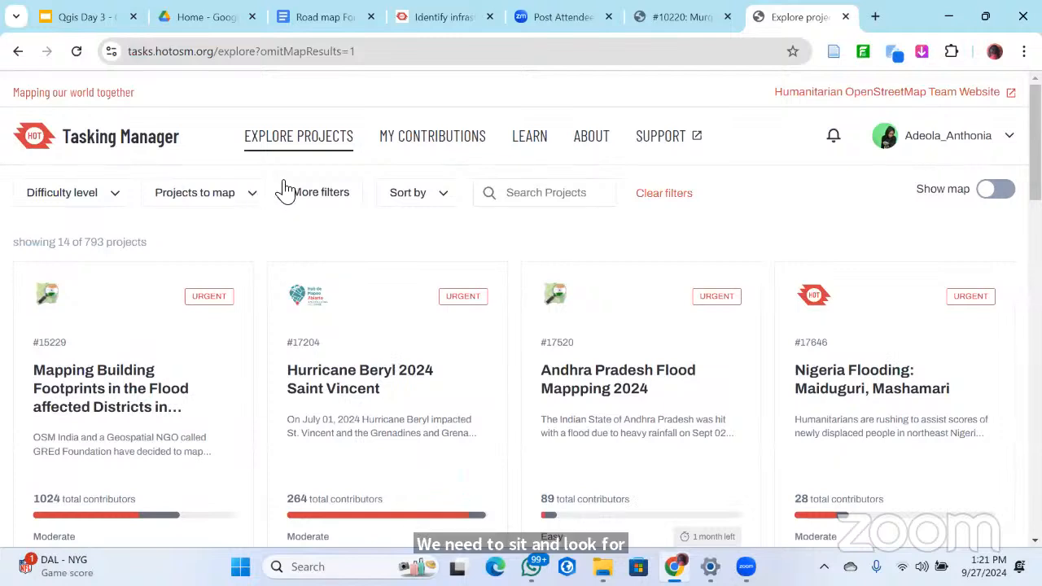
# Filter the project list to archived projects and search for 16858
pyautogui.click(208, 193)
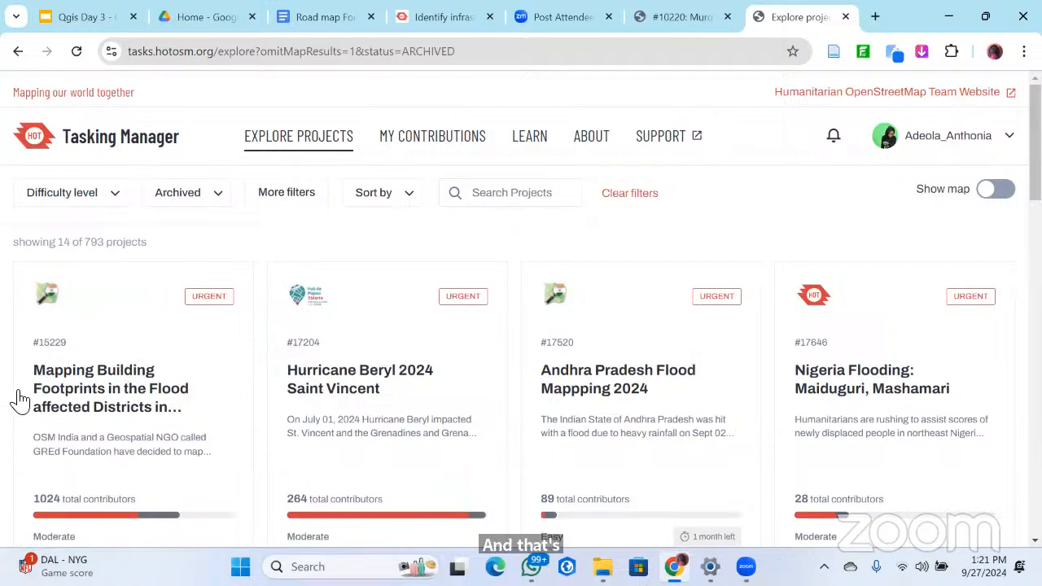
pyautogui.write('16858')
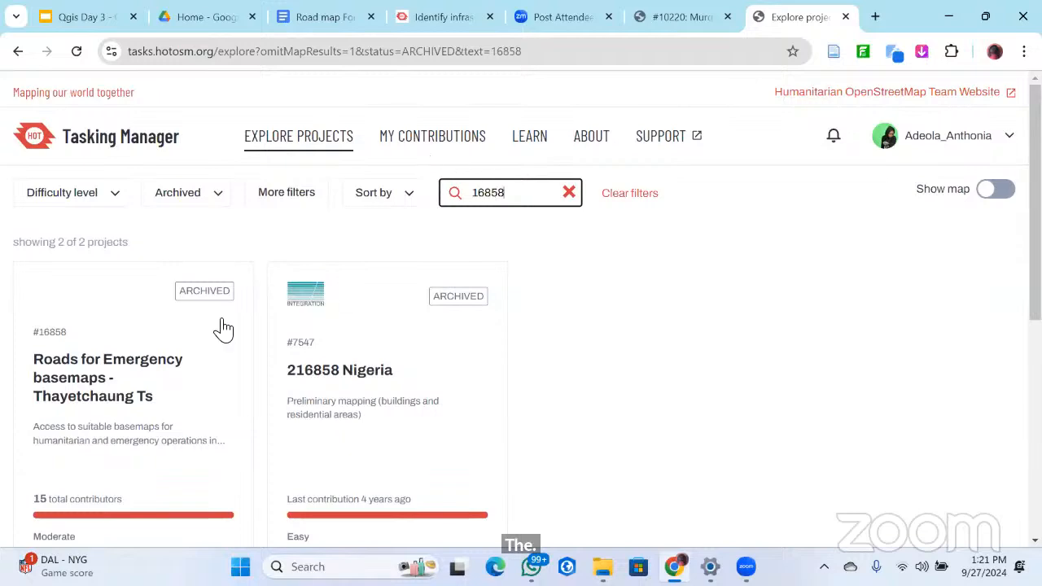
pyautogui.scroll(-2, 358, 314)
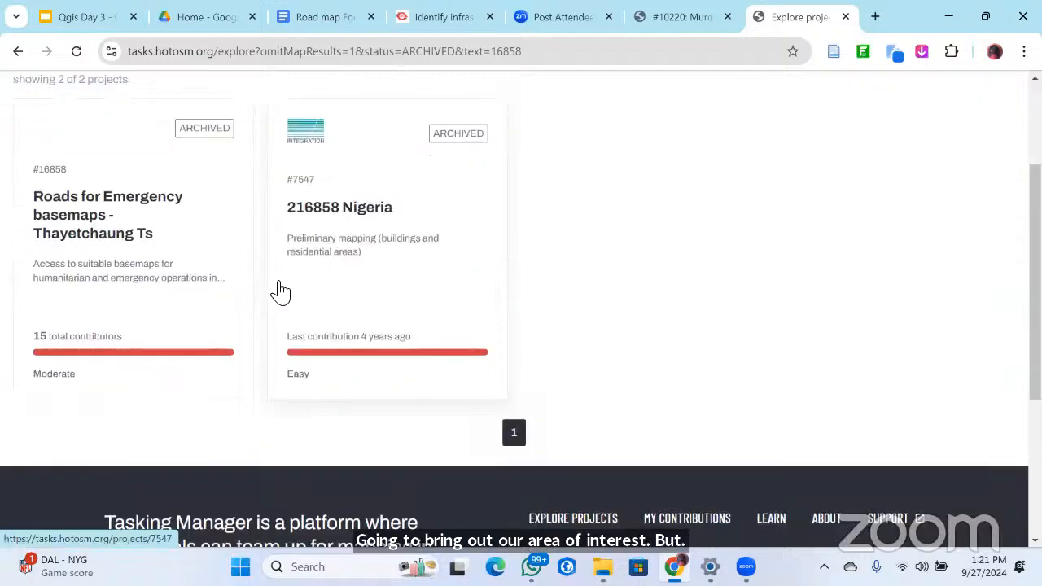
pyautogui.scroll(2, 93, 98)
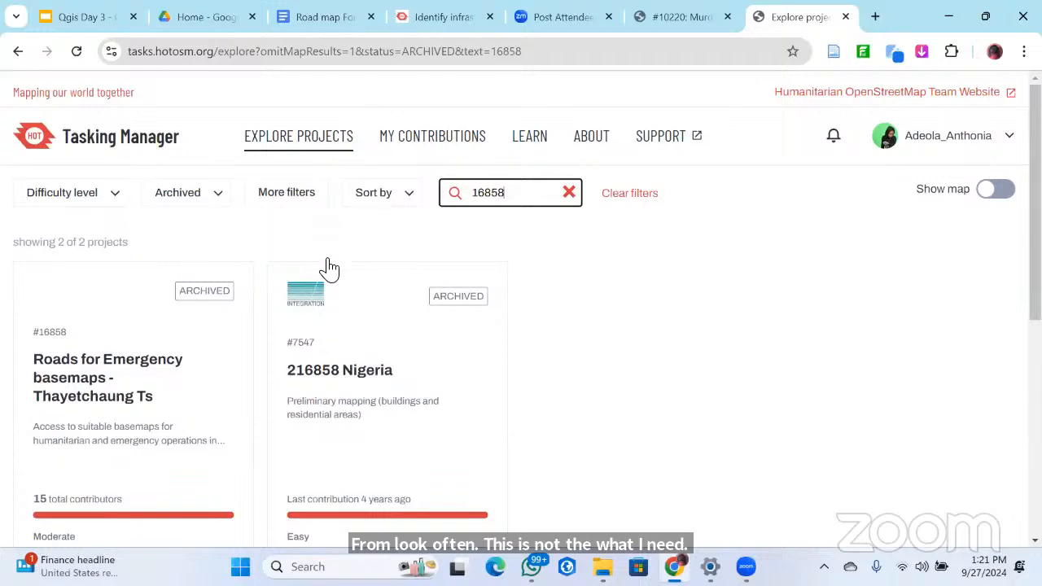
# Set the difficulty filter to All and clear the project search, keeping the status filter on Archived
pyautogui.scroll(-1, 376, 282)
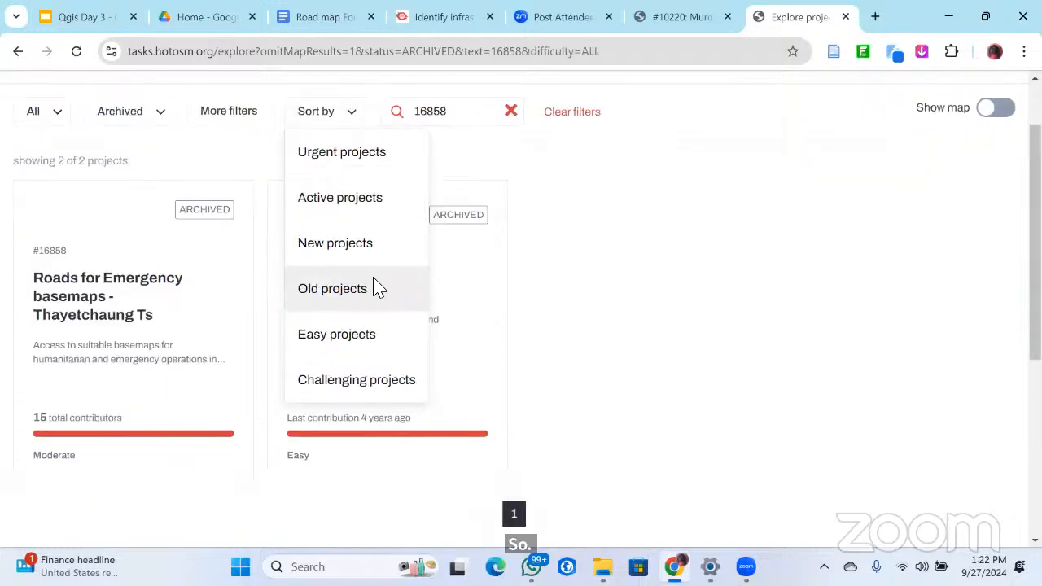
pyautogui.scroll(-4, 376, 286)
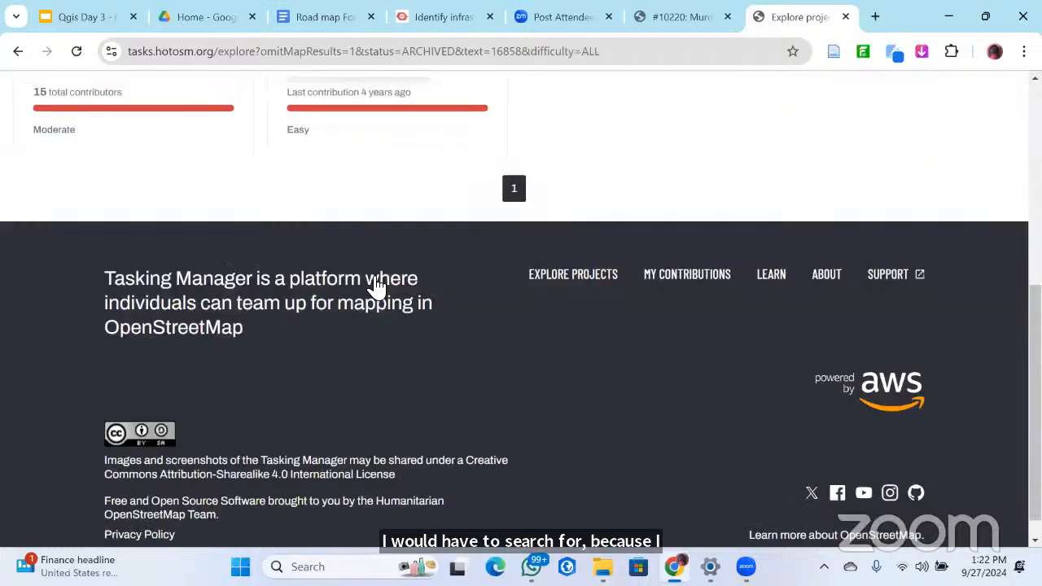
pyautogui.scroll(5, 374, 285)
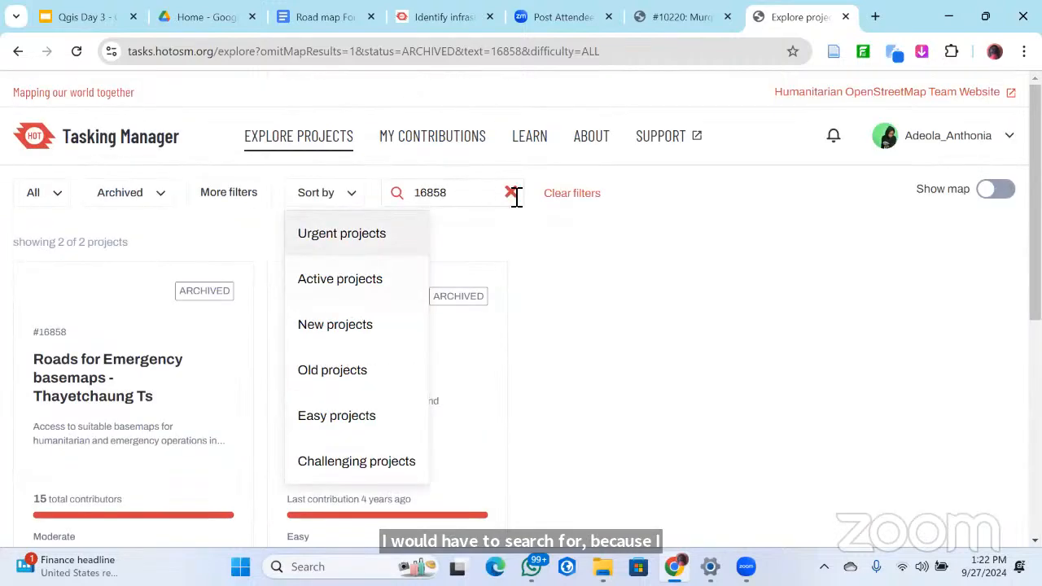
pyautogui.click(513, 193)
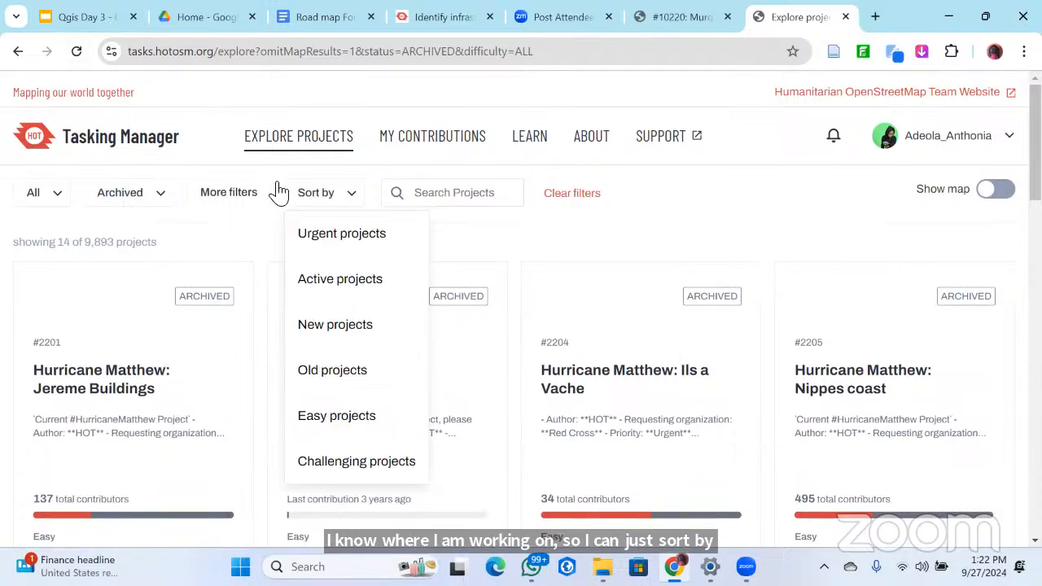
pyautogui.scroll(-1, 279, 193)
pyautogui.click(132, 379)
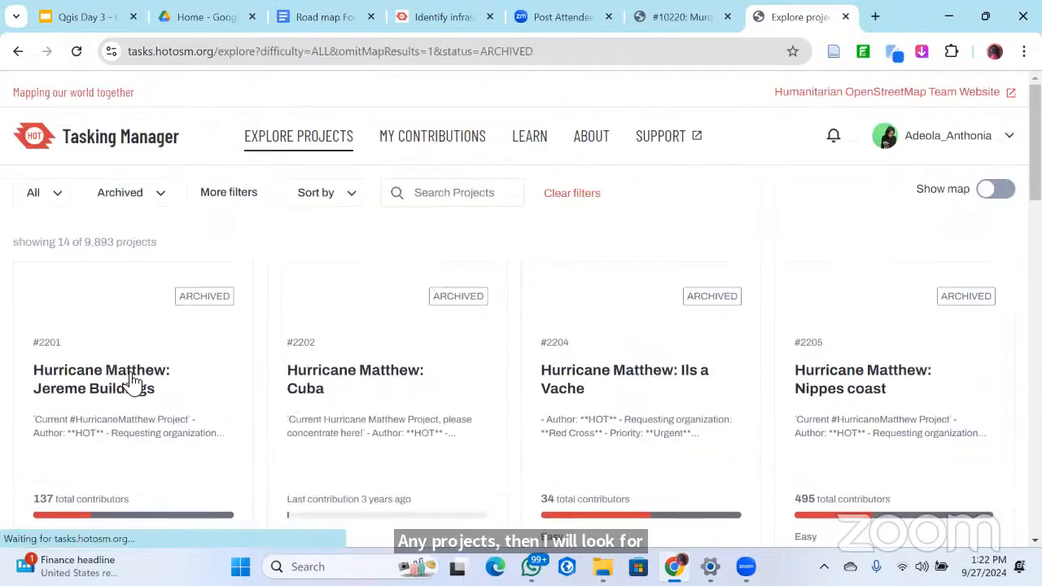
pyautogui.click(133, 198)
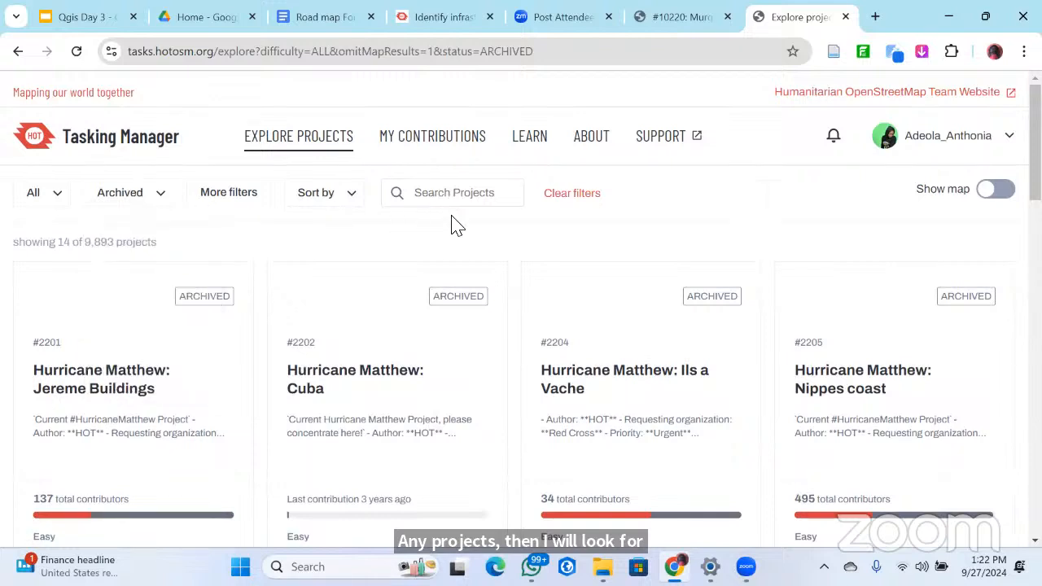
# Search the archived projects for 16856 and open the Rio Grande do Sul Floods data clean-up project
pyautogui.click(461, 193)
pyautogui.write('1')
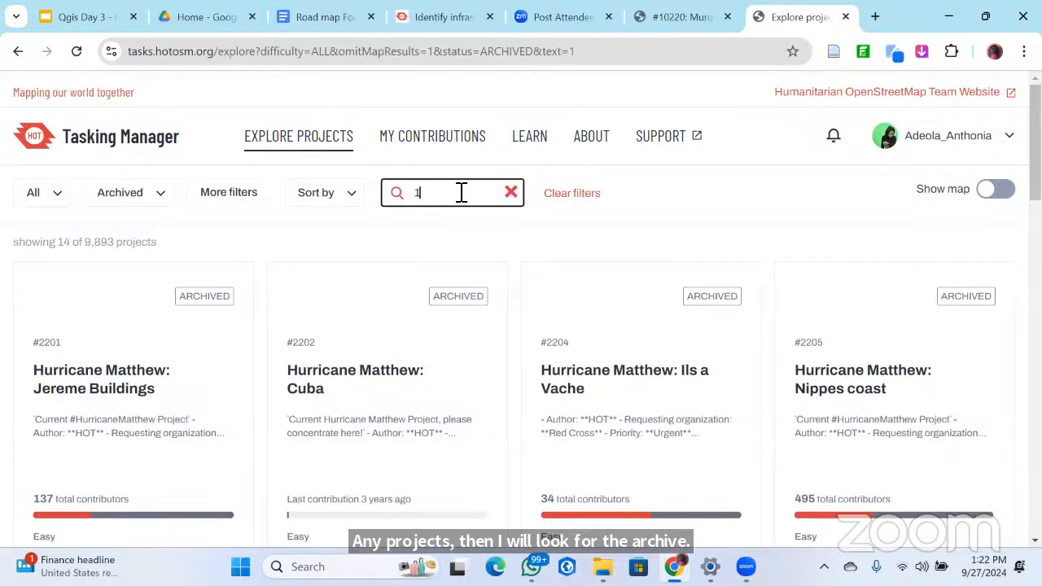
pyautogui.write('6')
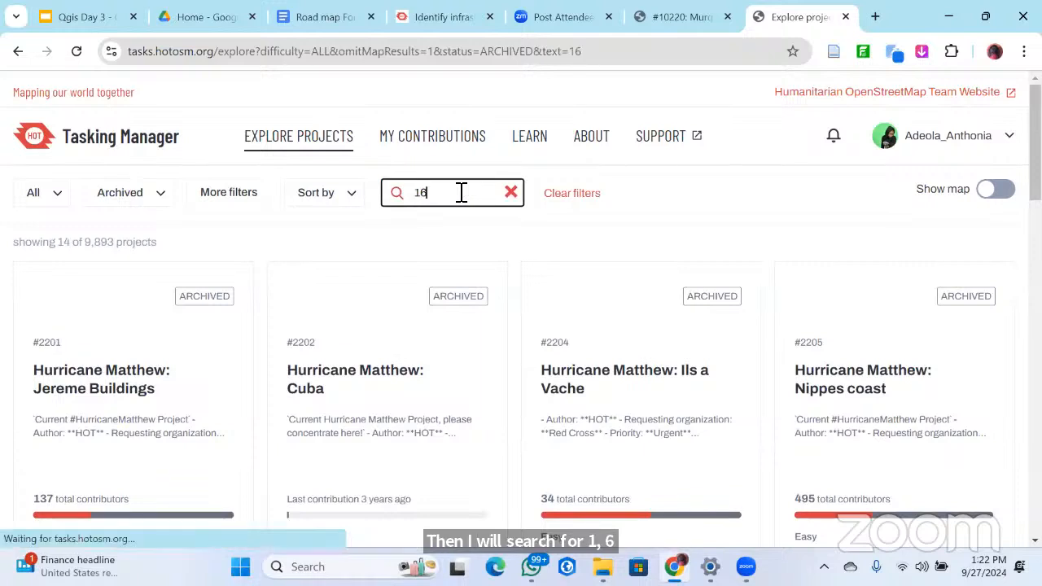
pyautogui.write('856')
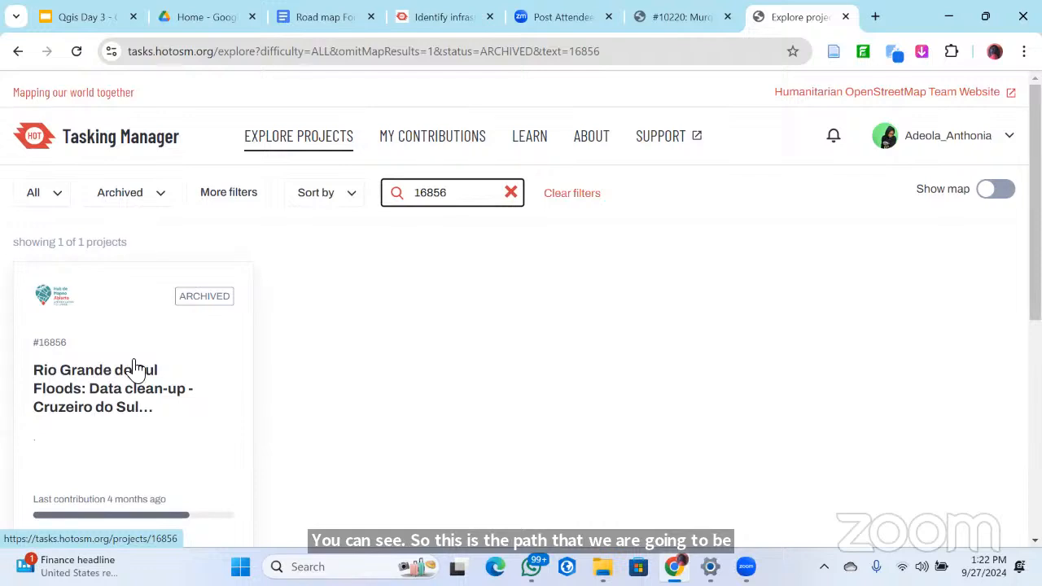
pyautogui.click(176, 351)
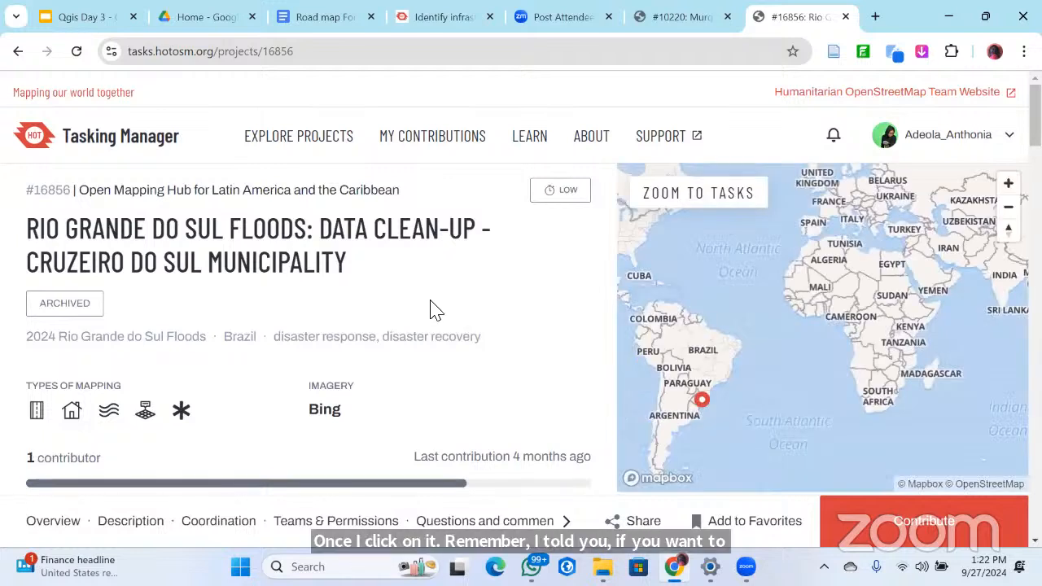
# Examine the project's coordination, its mapping and validation permissions, and its questions and comments
pyautogui.scroll(-5, 433, 300)
pyautogui.scroll(-3, 433, 303)
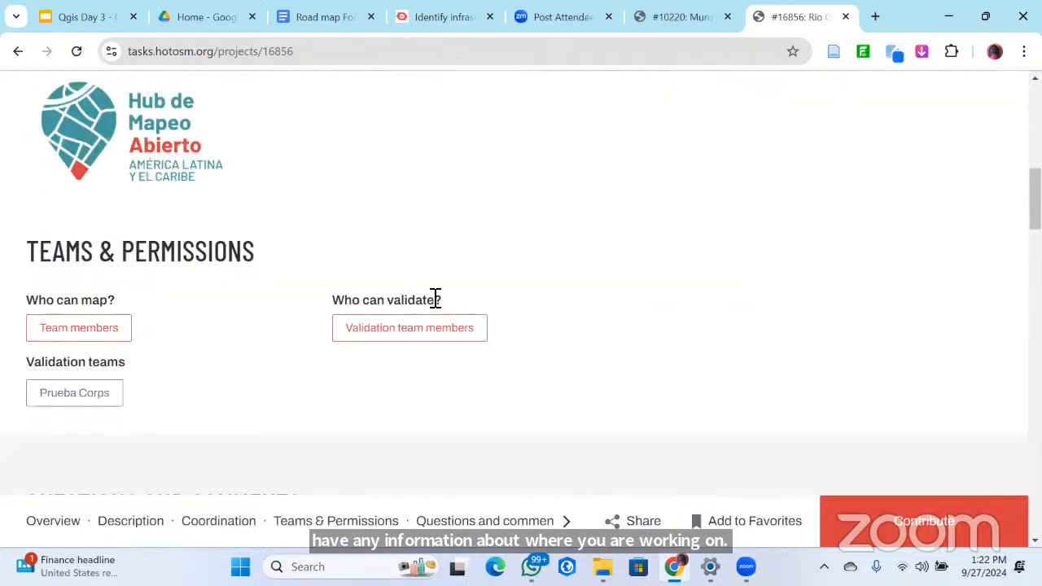
pyautogui.scroll(2, 434, 303)
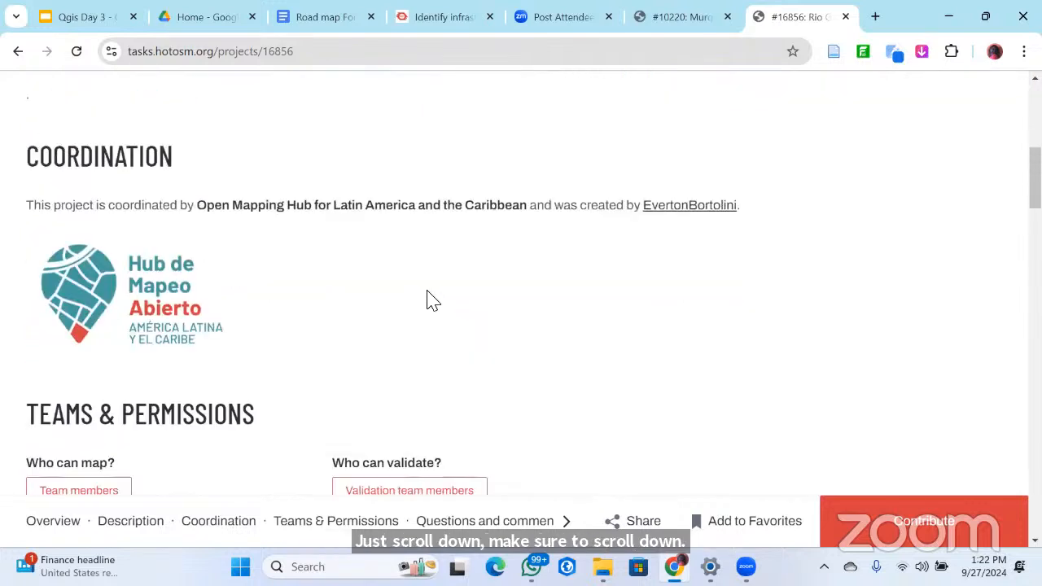
pyautogui.scroll(-1, 610, 262)
pyautogui.scroll(-1, 309, 307)
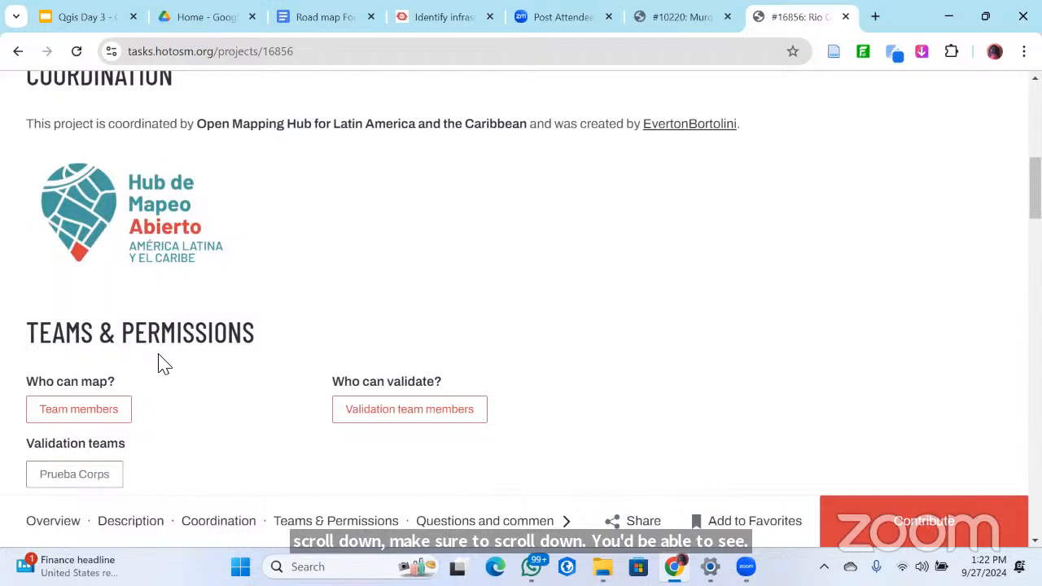
pyautogui.scroll(-3, 261, 286)
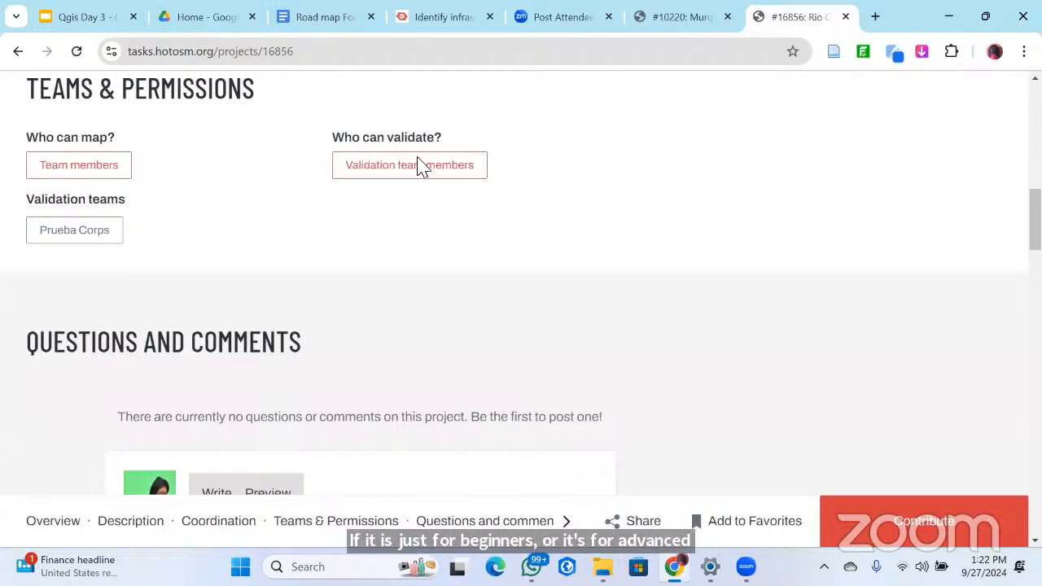
pyautogui.scroll(1, 421, 166)
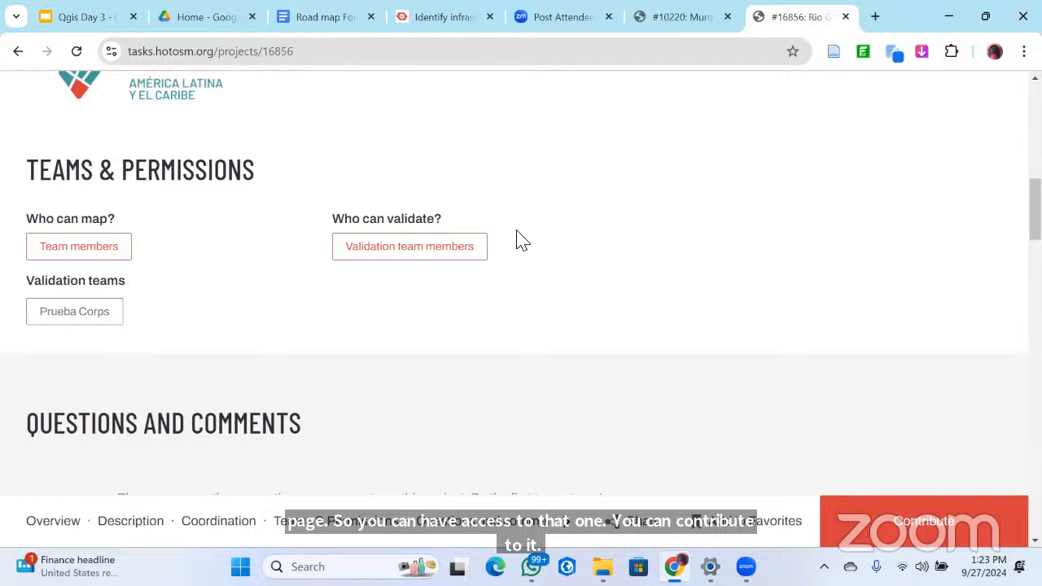
pyautogui.scroll(-15, 483, 223)
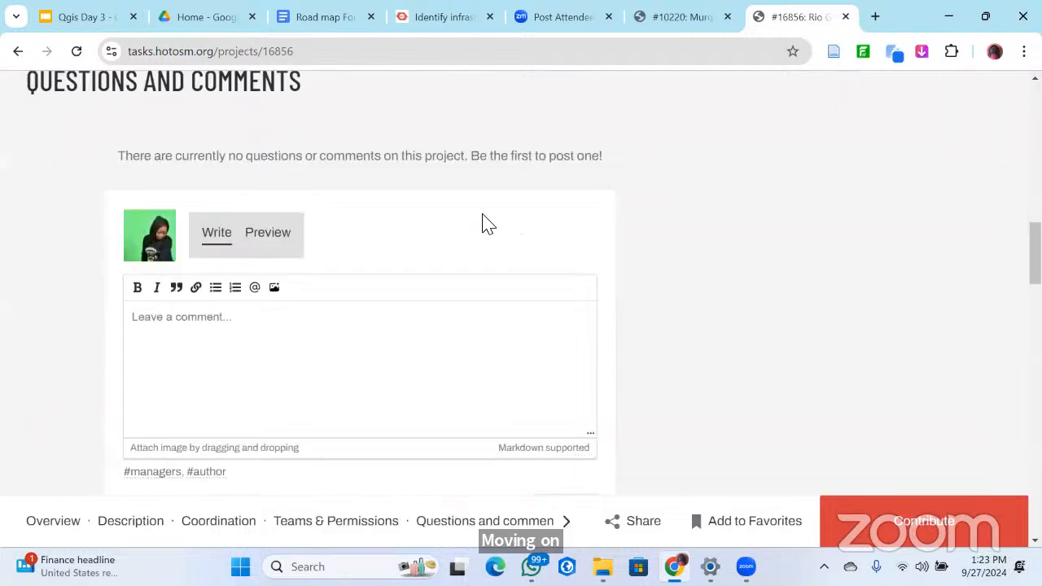
# Look through the project's OSM data downloads and contribution chart, and download its area of interest (AOI)
pyautogui.scroll(3, 117, 208)
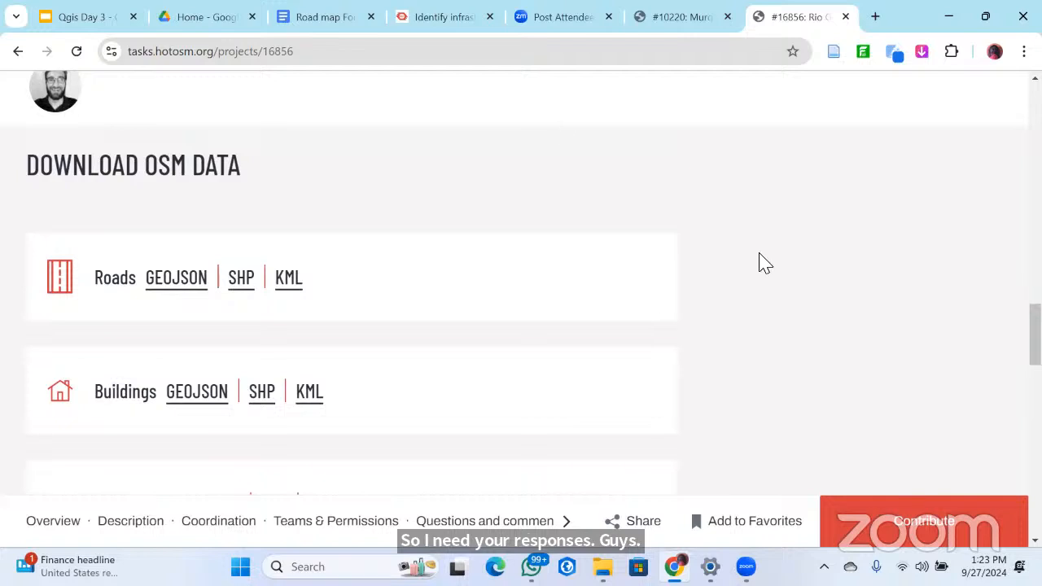
pyautogui.scroll(-2, 630, 336)
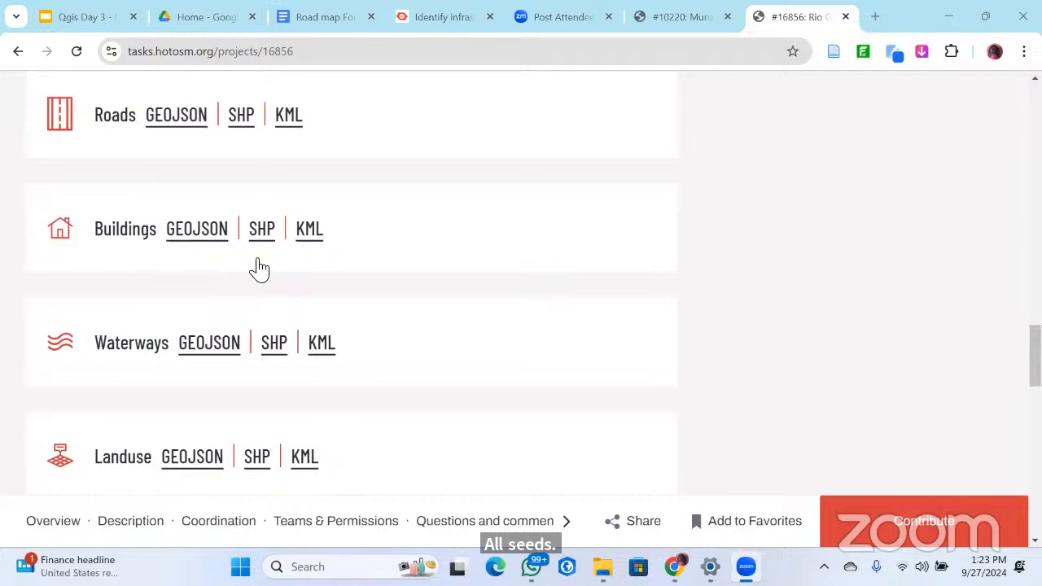
pyautogui.scroll(-8, 235, 211)
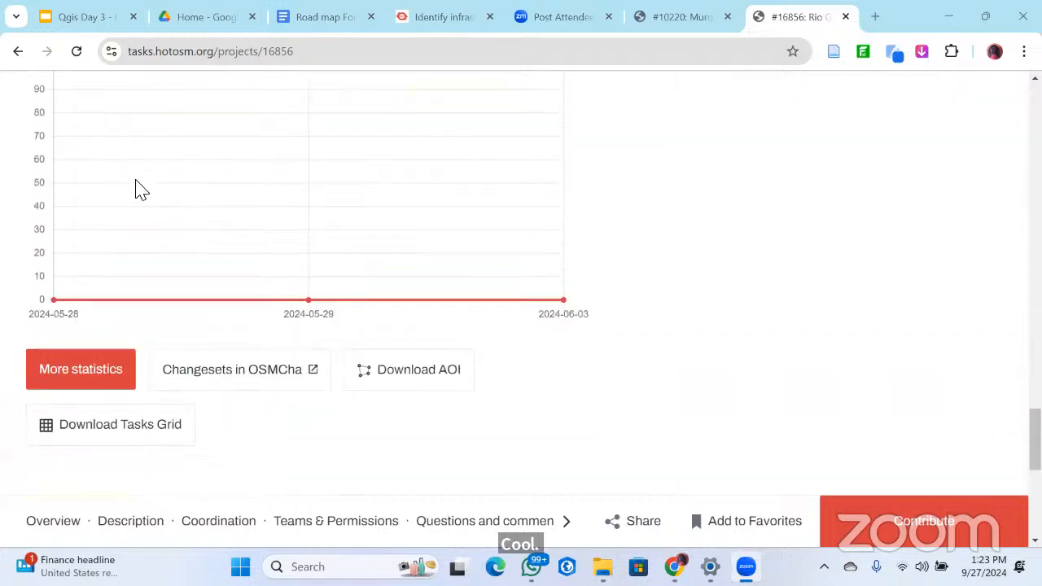
pyautogui.scroll(3, 135, 188)
pyautogui.scroll(5, 194, 226)
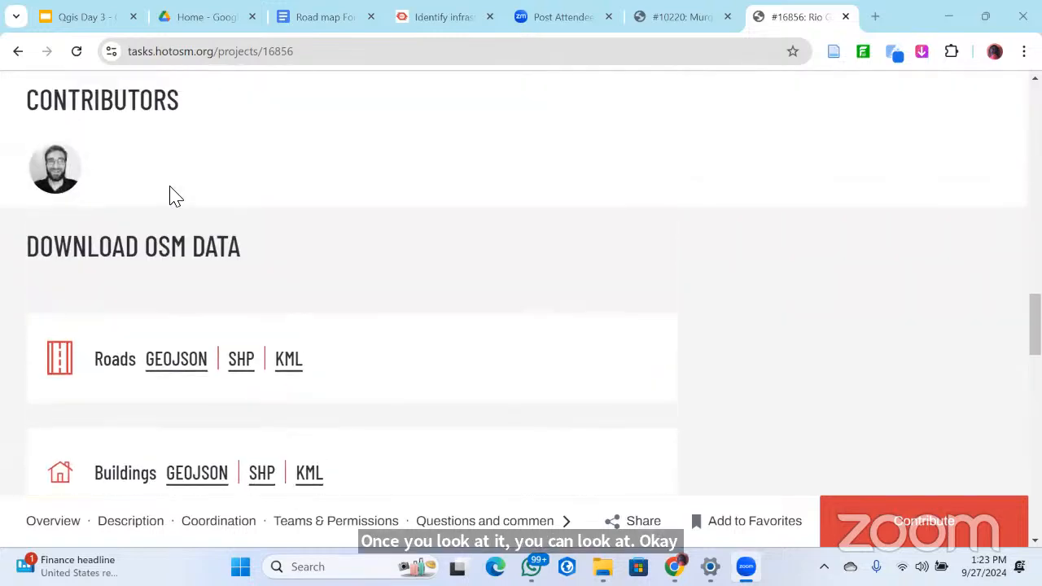
pyautogui.scroll(2, 171, 195)
pyautogui.scroll(-10, 172, 195)
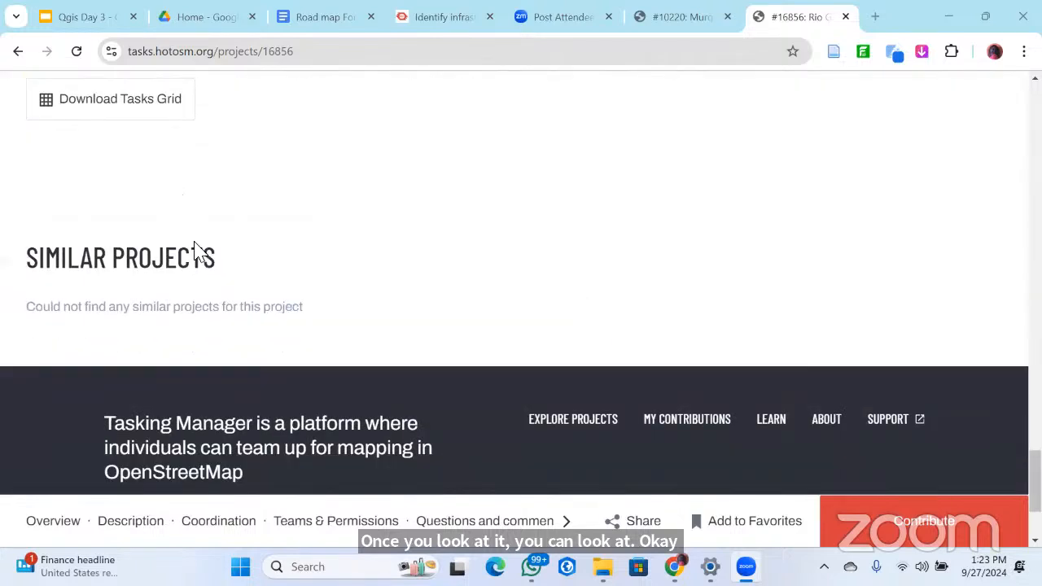
pyautogui.scroll(3, 201, 329)
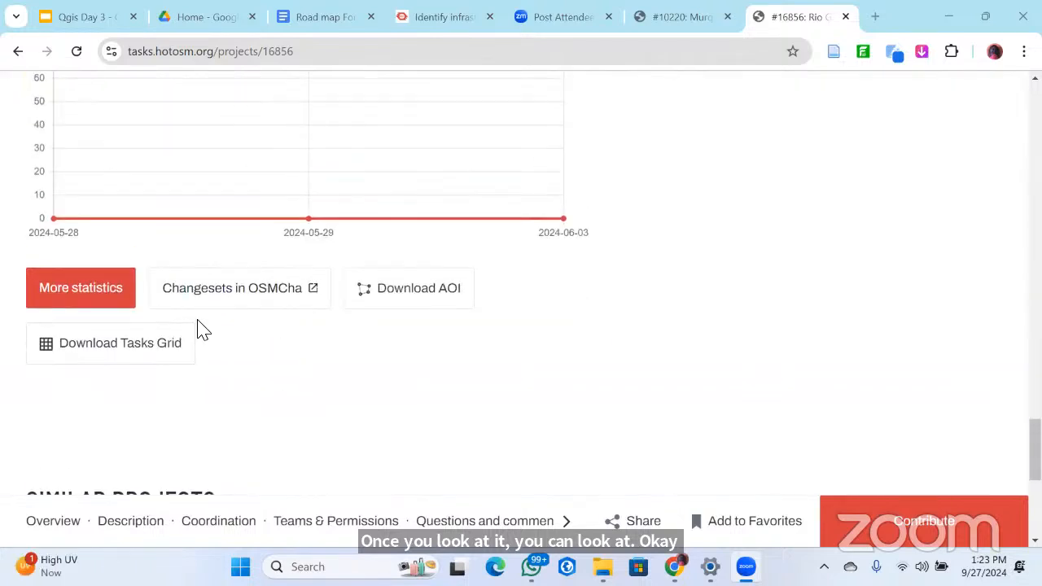
pyautogui.click(407, 303)
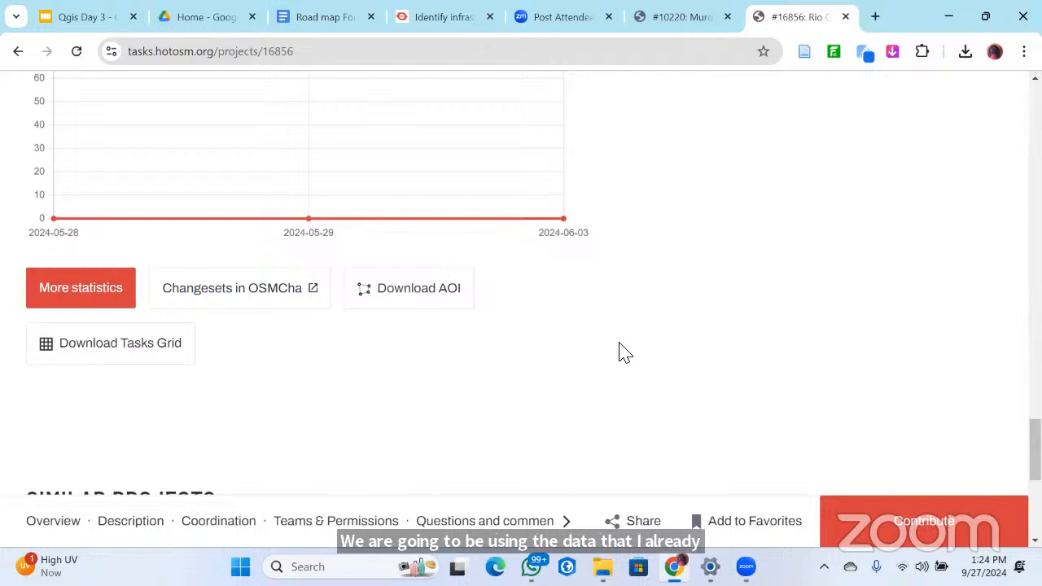
pyautogui.scroll(1, 627, 348)
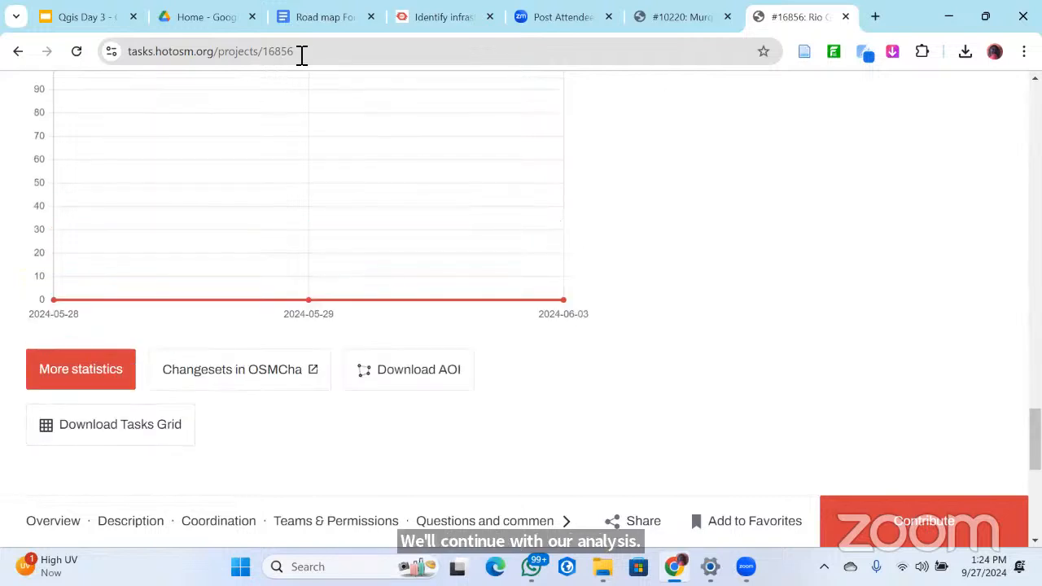
# Launch QGIS Desktop 3.36.0 and minimize the open windows to reveal the desktop
pyautogui.click(293, 566)
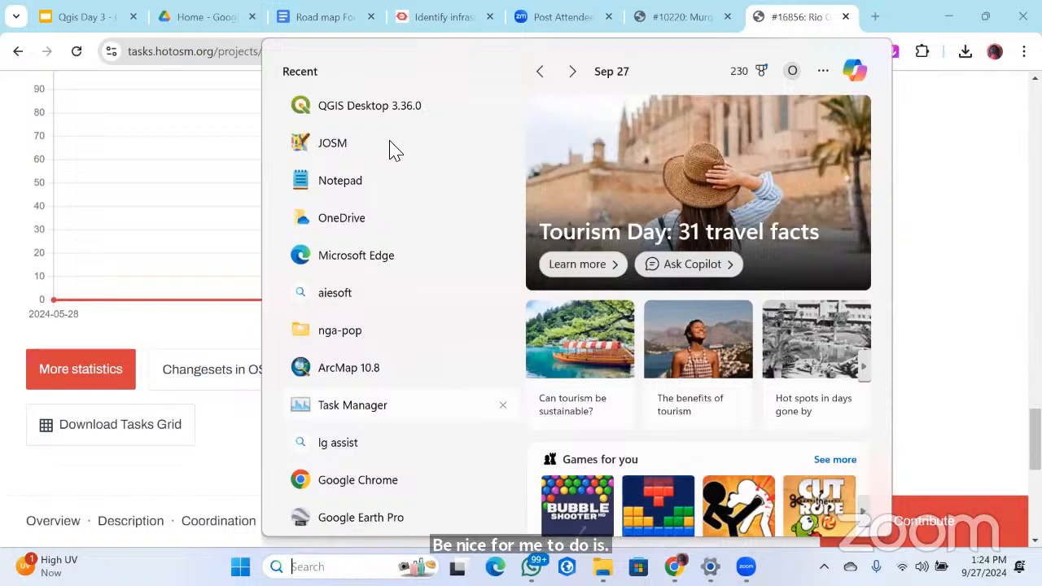
pyautogui.click(370, 105)
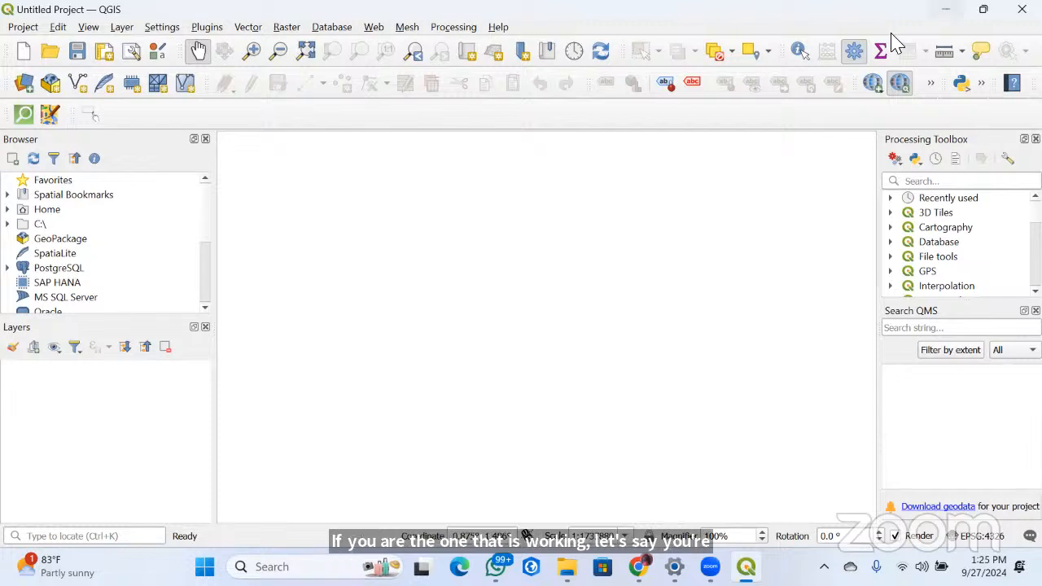
pyautogui.click(945, 9)
pyautogui.click(945, 9)
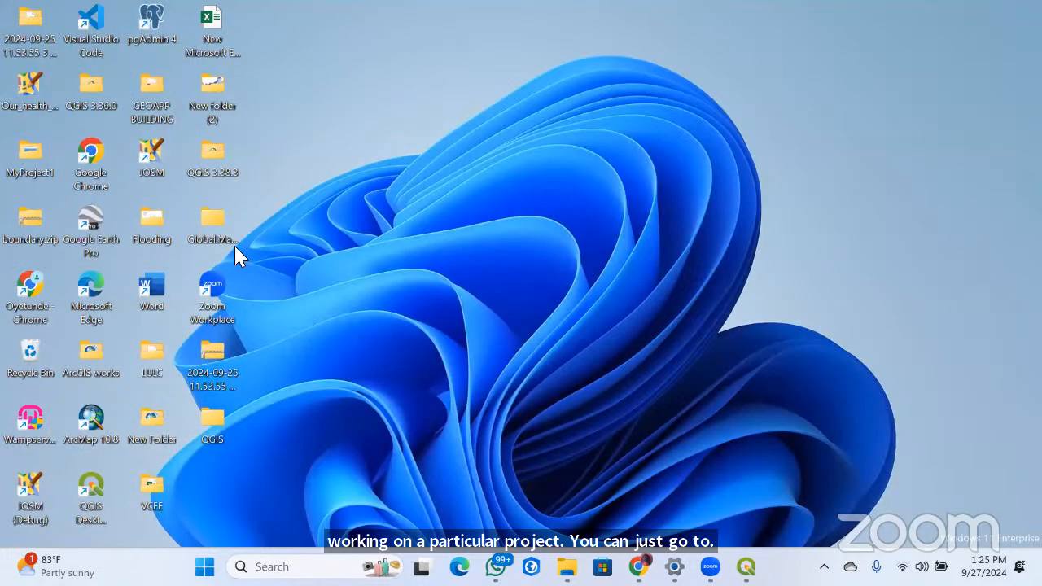
# Open the DAY 3 folder inside the desktop's QGIS folder and load 16856.geojson into the QGIS project
pyautogui.doubleClick(152, 423)
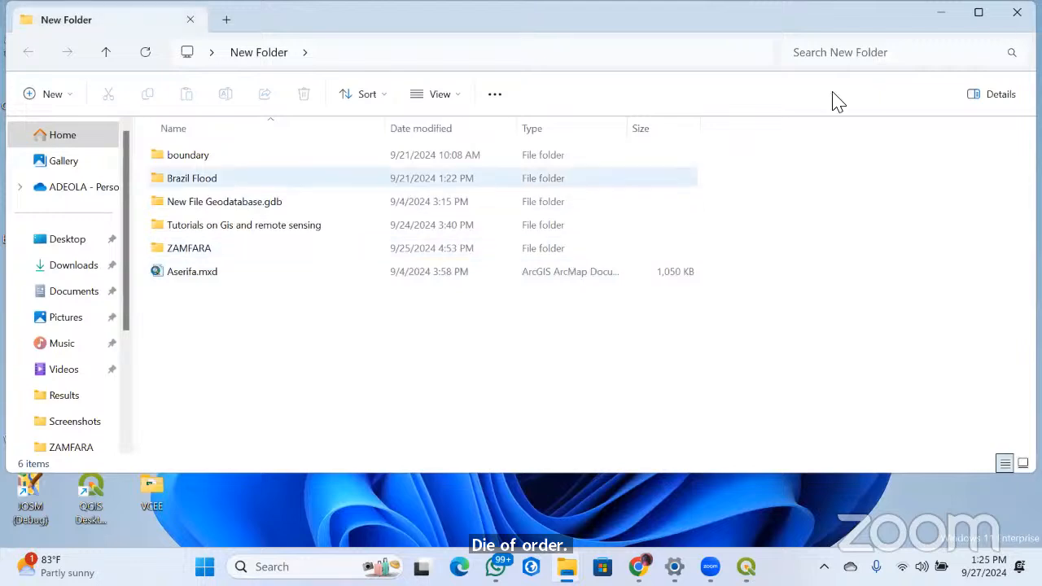
pyautogui.click(1017, 12)
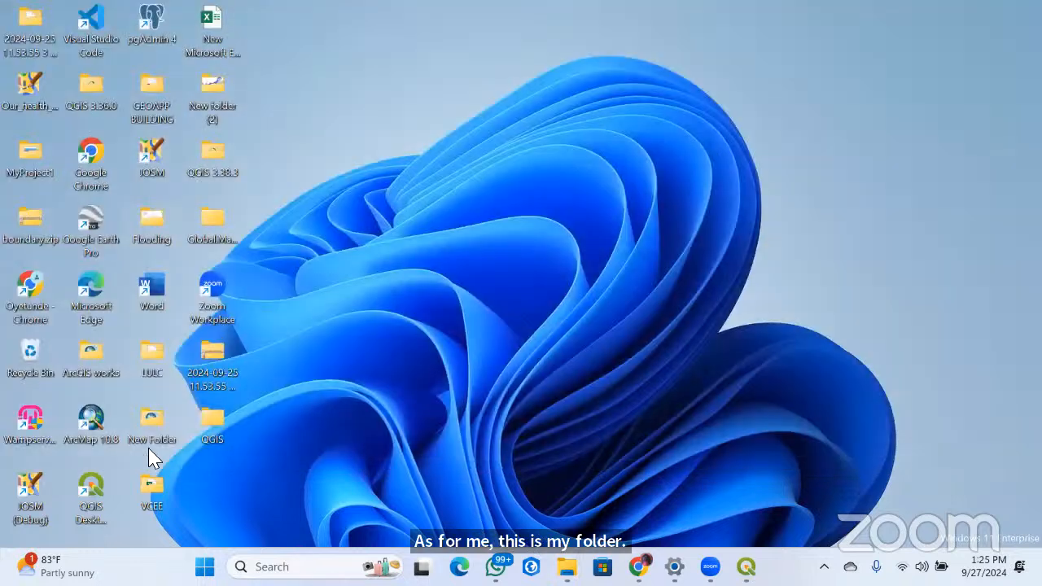
pyautogui.doubleClick(189, 224)
pyautogui.doubleClick(209, 181)
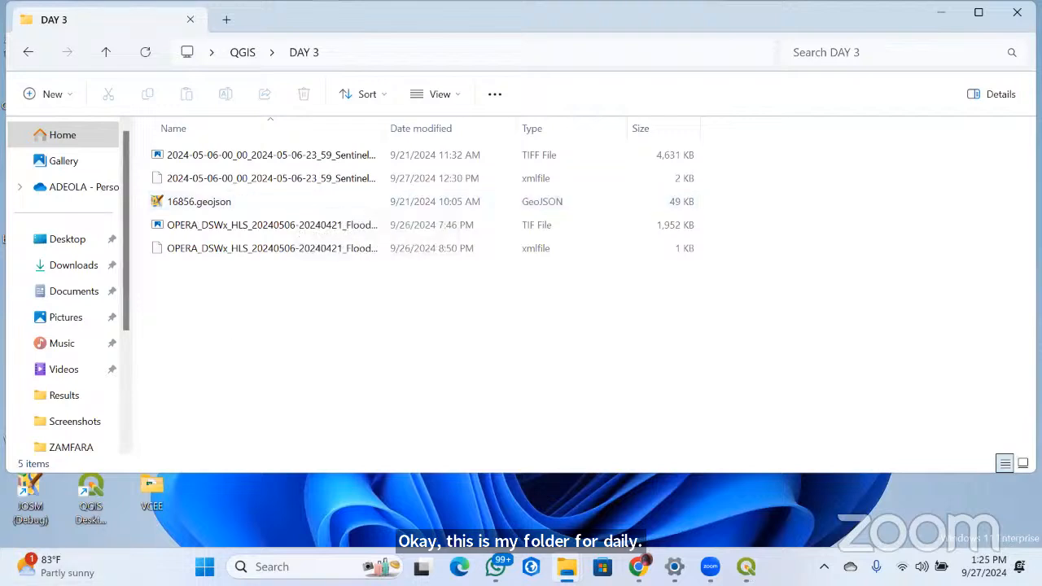
pyautogui.click(190, 204)
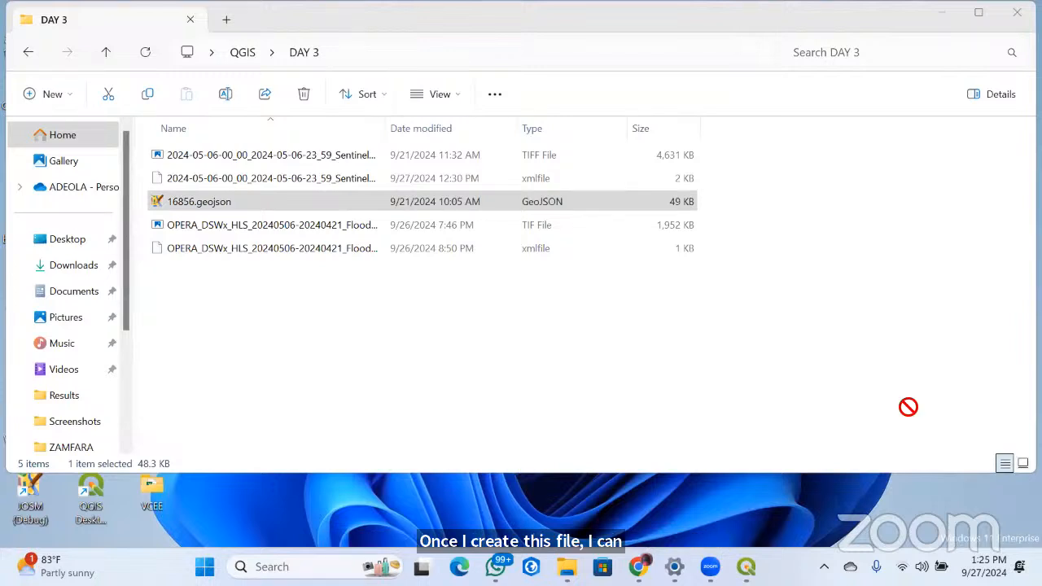
pyautogui.moveTo(908, 407); pyautogui.dragTo(86, 475)
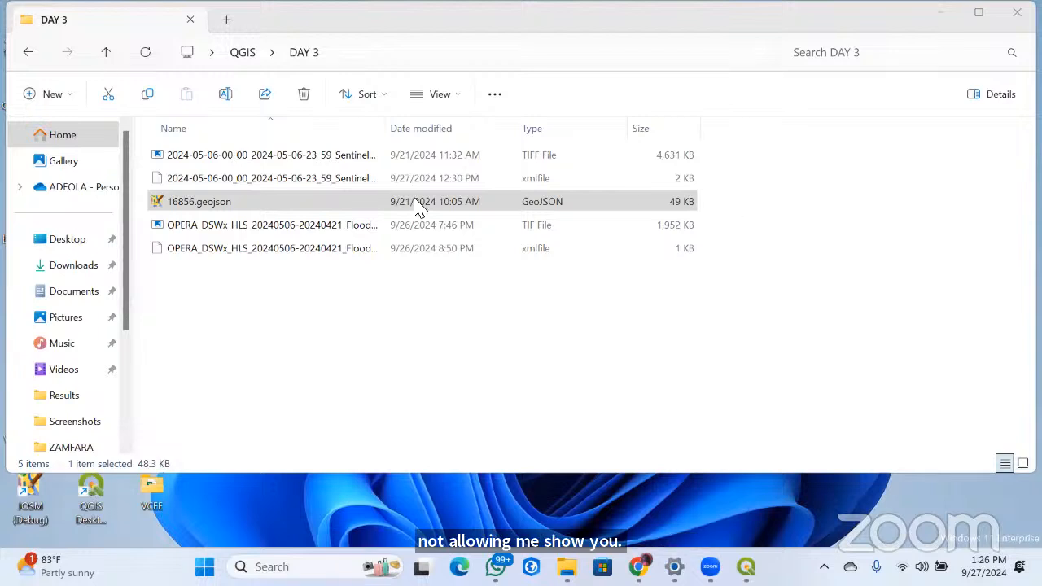
pyautogui.moveTo(410, 214); pyautogui.dragTo(573, 356)
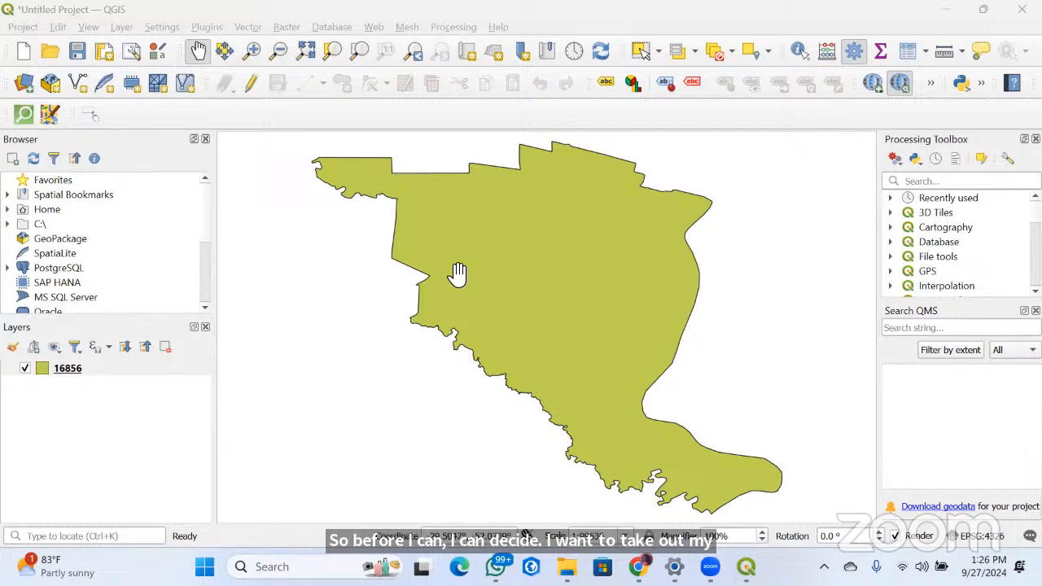
# Browse the home directory within QGIS to Desktop > QGIS > DAY 3 and reveal its data files
pyautogui.click(7, 209)
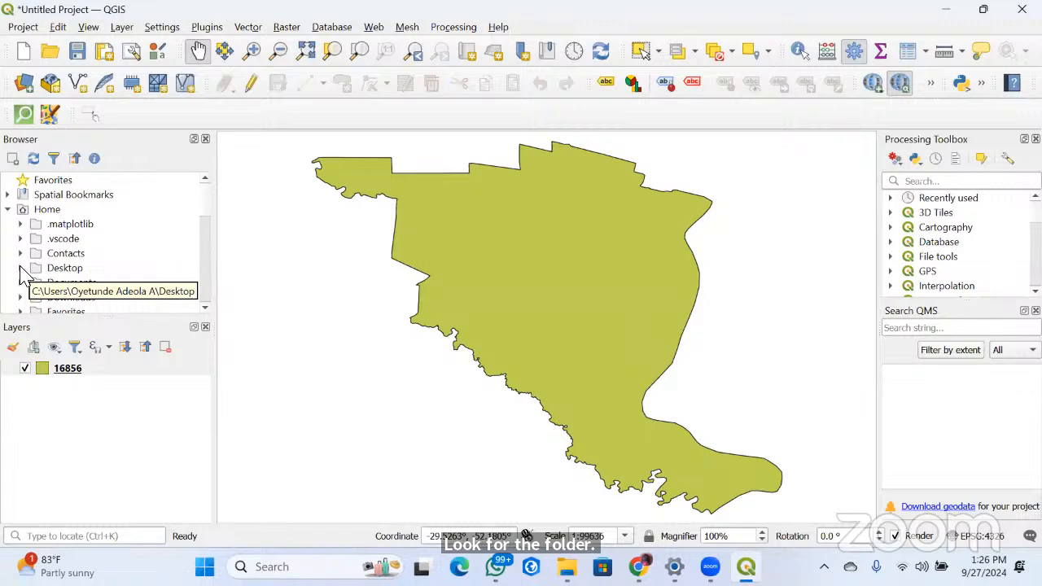
pyautogui.click(20, 268)
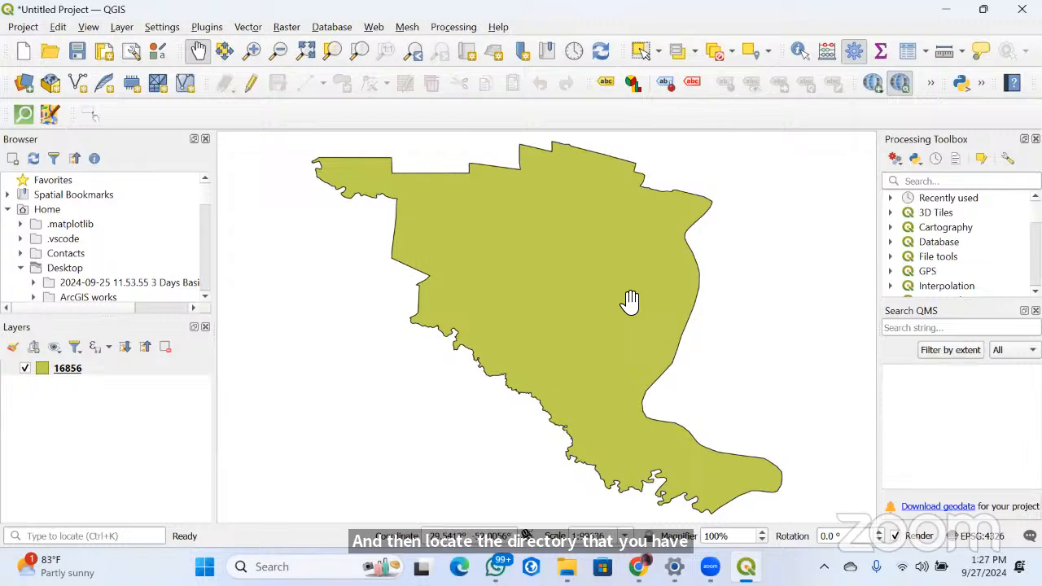
pyautogui.click(8, 210)
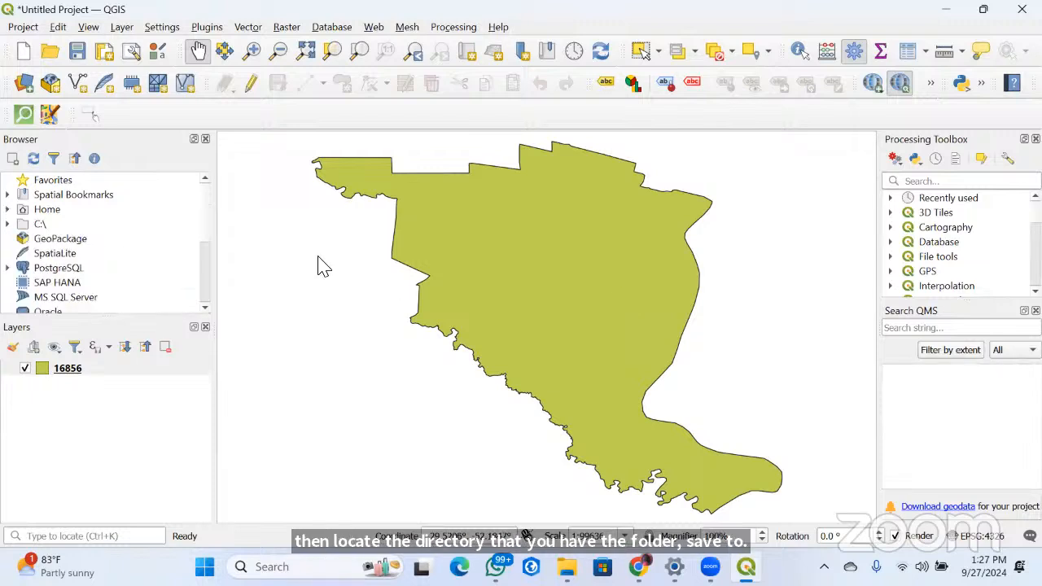
pyautogui.click(8, 209)
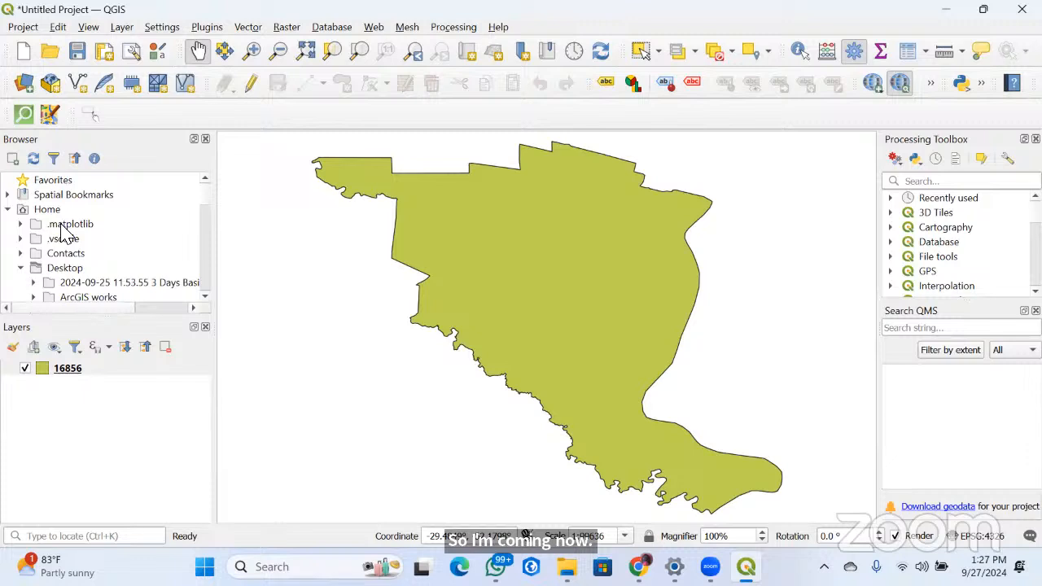
pyautogui.scroll(-3, 90, 302)
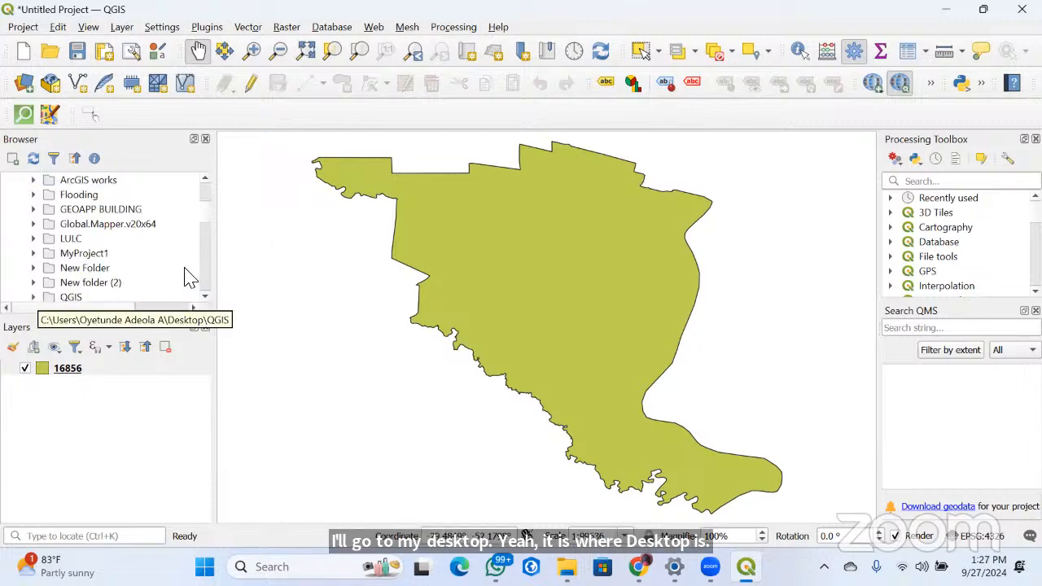
pyautogui.scroll(-2, 71, 227)
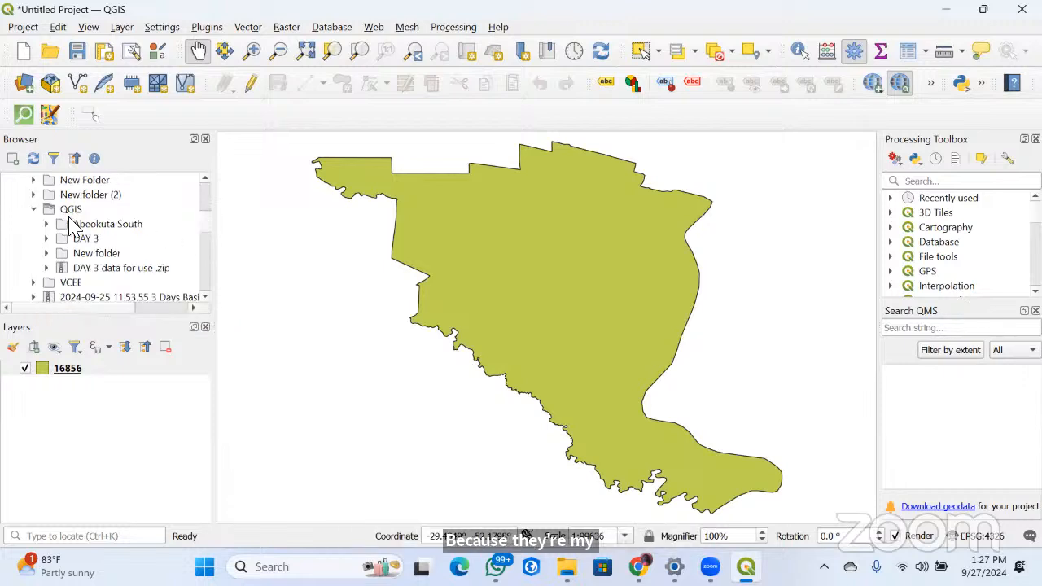
pyautogui.scroll(-1, 71, 228)
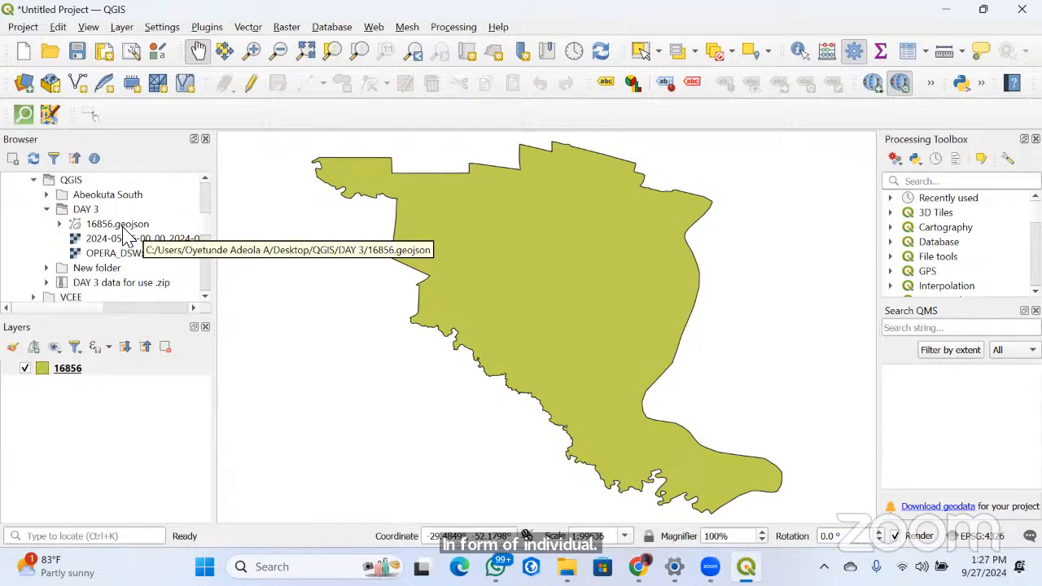
# Add 16856.geojson from the browsed DAY 3 folder to the map as a second layer
pyautogui.moveTo(106, 229)
pyautogui.mouseDown()
pyautogui.moveTo(506, 272)
pyautogui.moveTo(102, 228)
pyautogui.mouseUp()
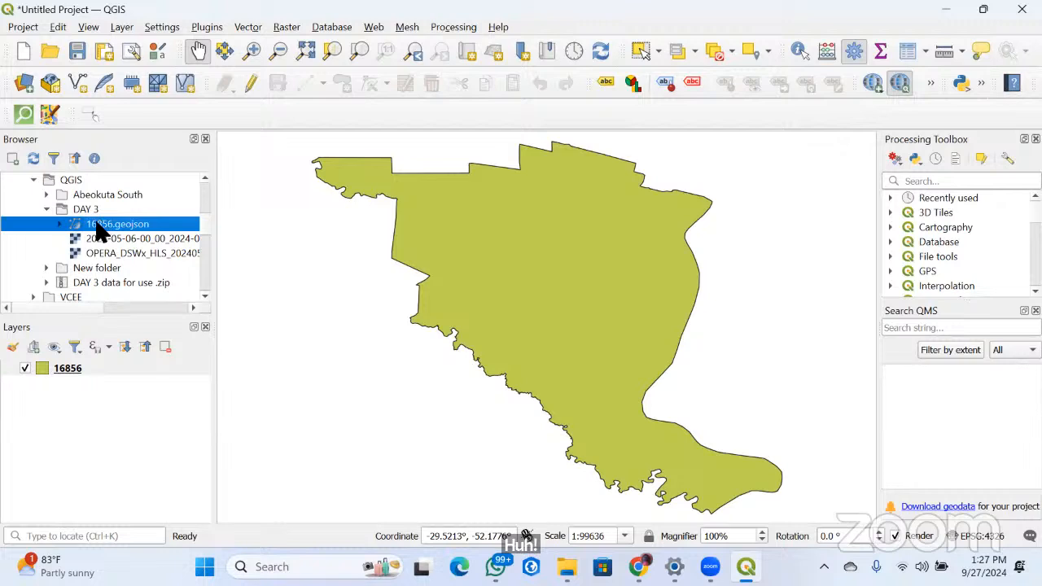
pyautogui.moveTo(120, 228); pyautogui.dragTo(560, 273)
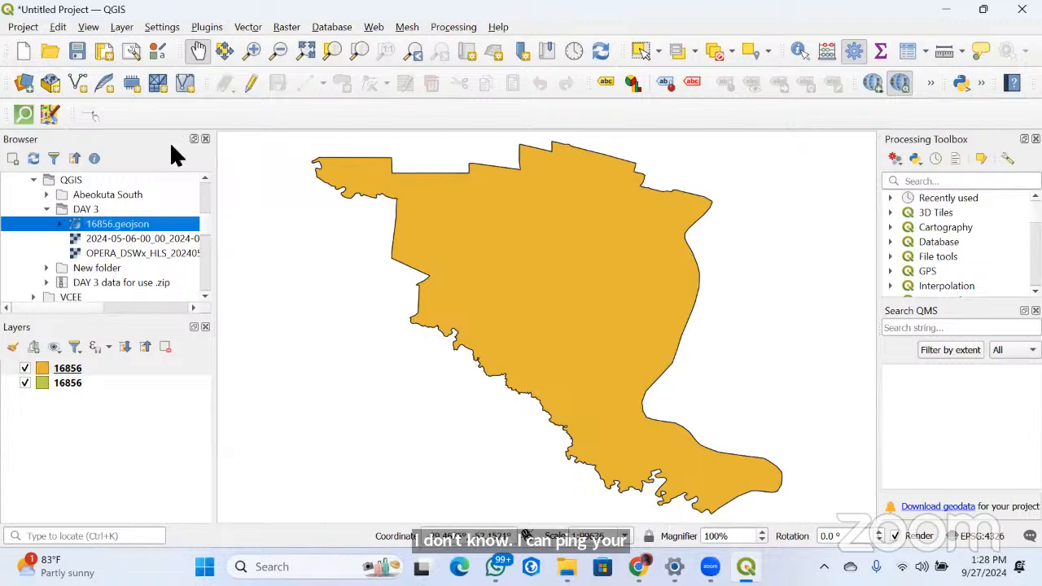
# Show the layer styling settings, put the duplicate 16856 layer in a new group, and remove the extra sub-group
pyautogui.rightClick(11, 349)
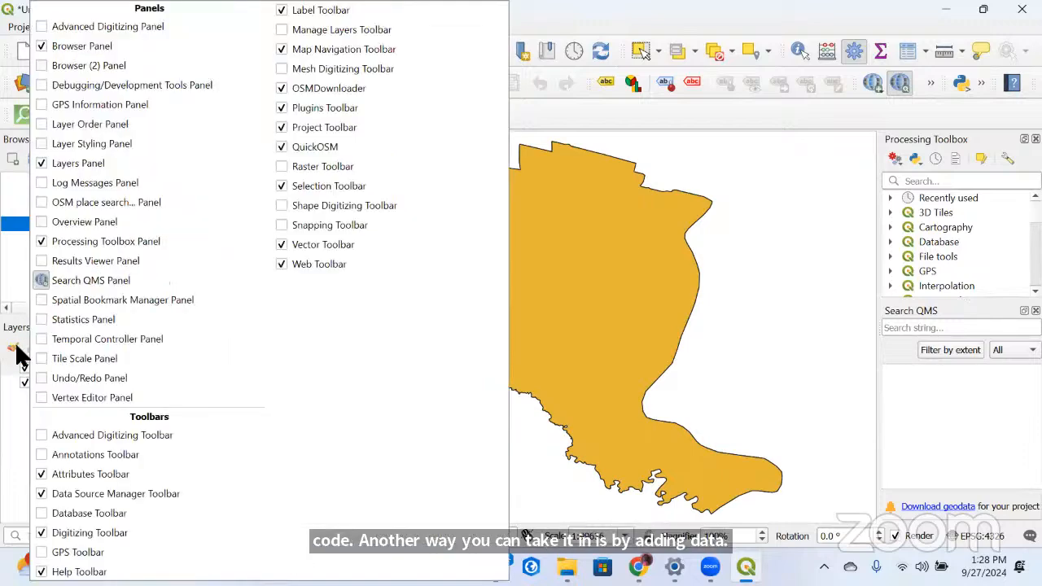
pyautogui.click(13, 348)
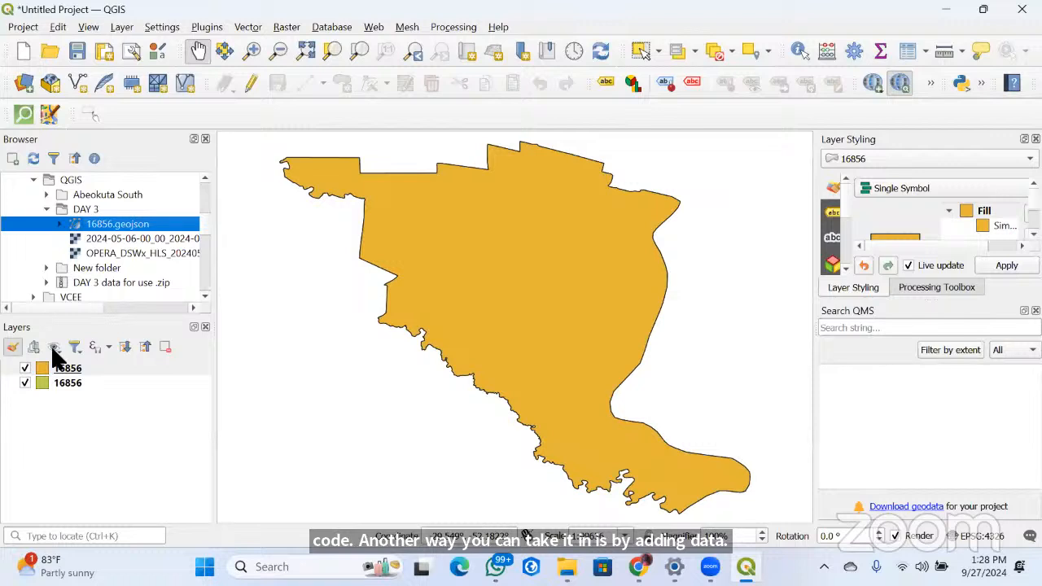
pyautogui.click(33, 348)
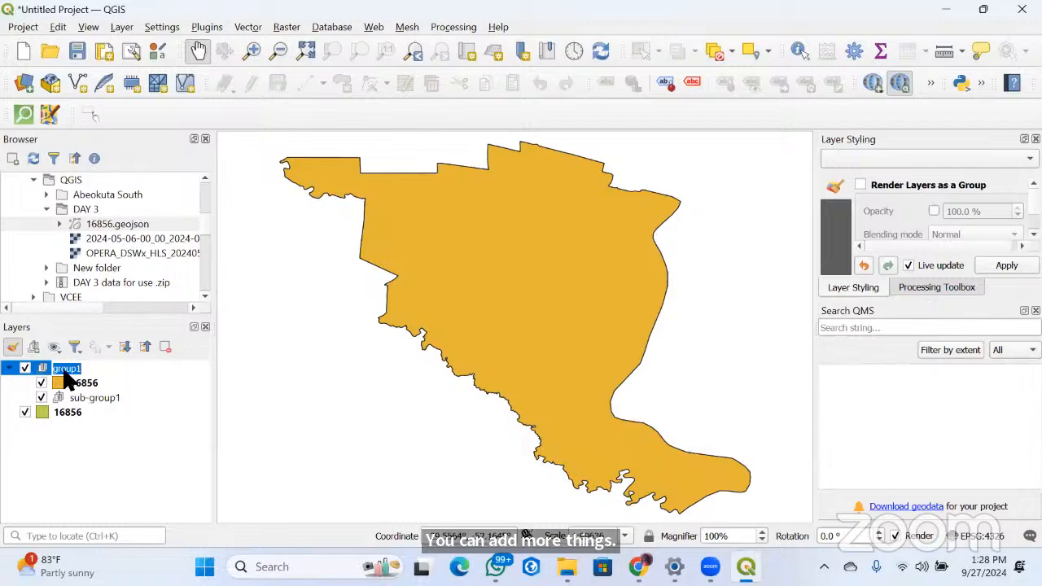
pyautogui.click(65, 397)
pyautogui.rightClick(47, 398)
pyautogui.click(102, 245)
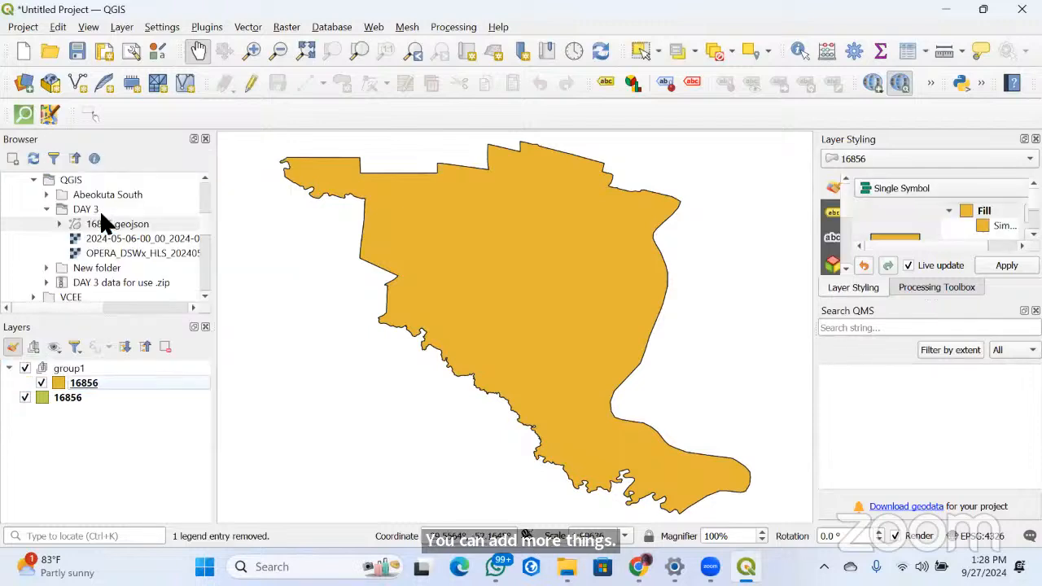
# Remove group1 together with the duplicate 16856 layer it contains
pyautogui.rightClick(57, 368)
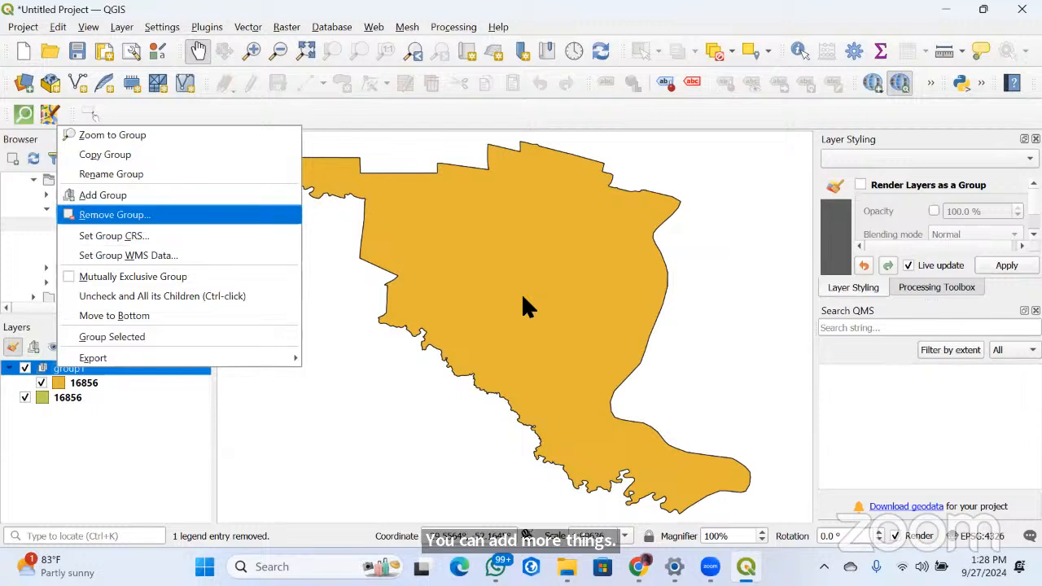
pyautogui.press('Return')
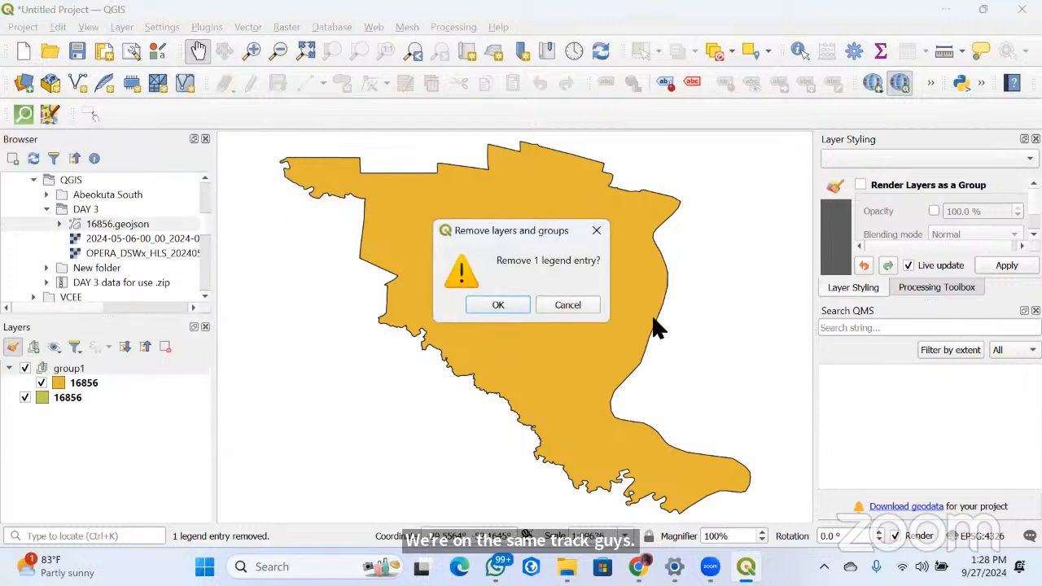
pyautogui.press('Return')
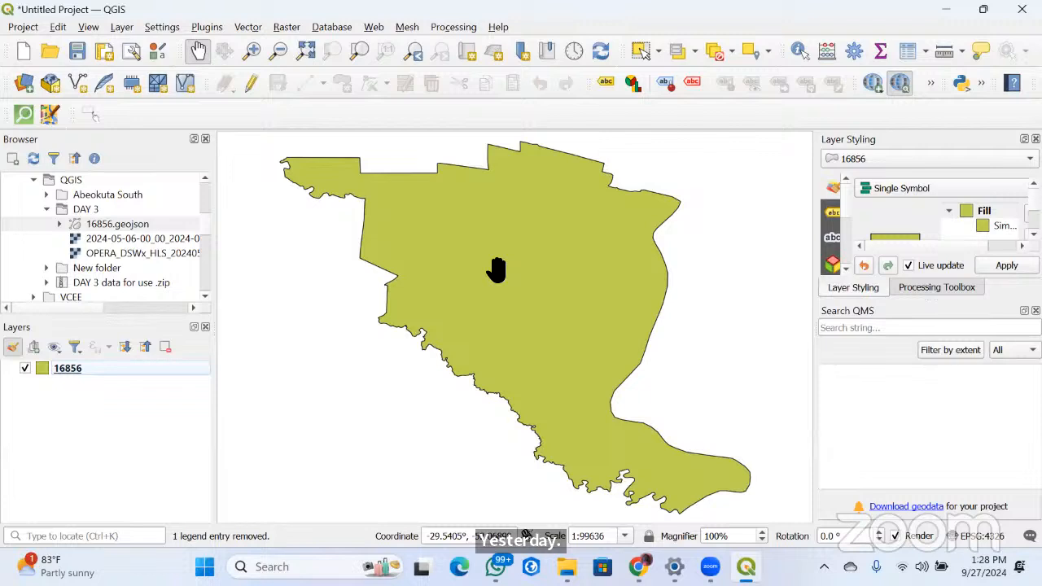
# Style the 16856 layer with the outline black symbol preset and change its color to red
pyautogui.moveTo(495, 271); pyautogui.dragTo(494, 276)
pyautogui.doubleClick(68, 368)
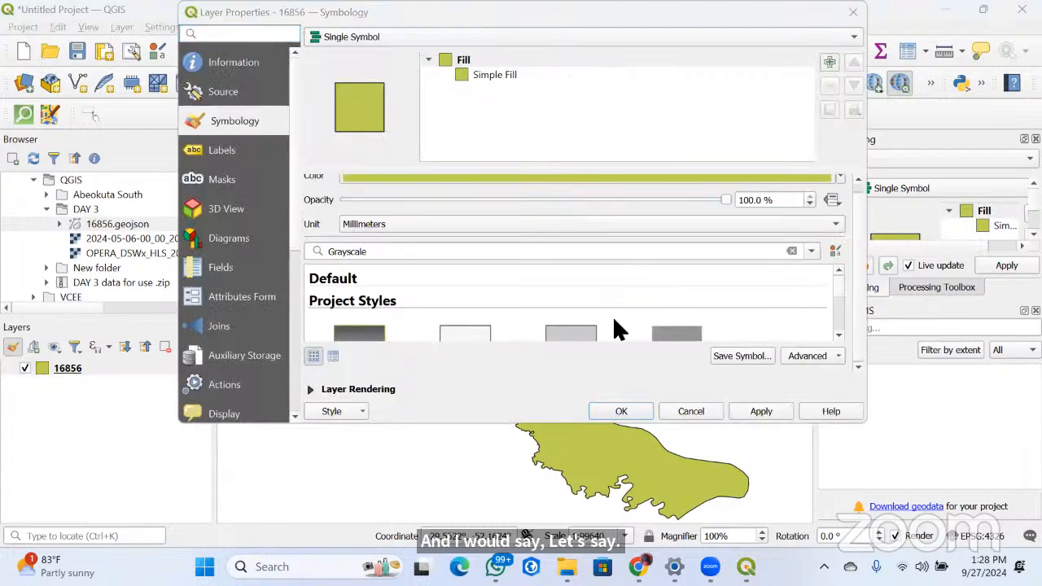
pyautogui.scroll(-4, 614, 320)
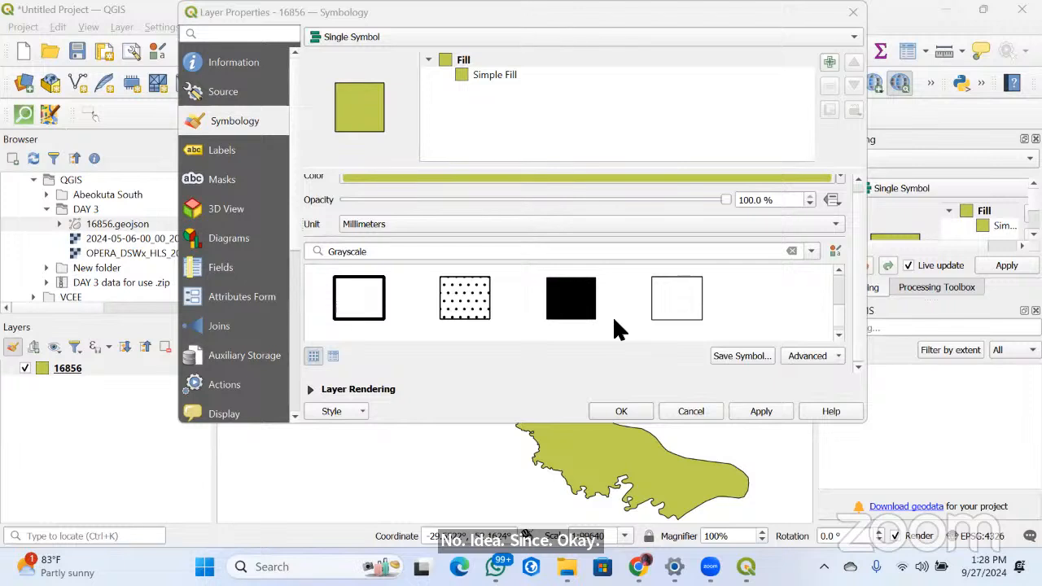
pyautogui.click(352, 289)
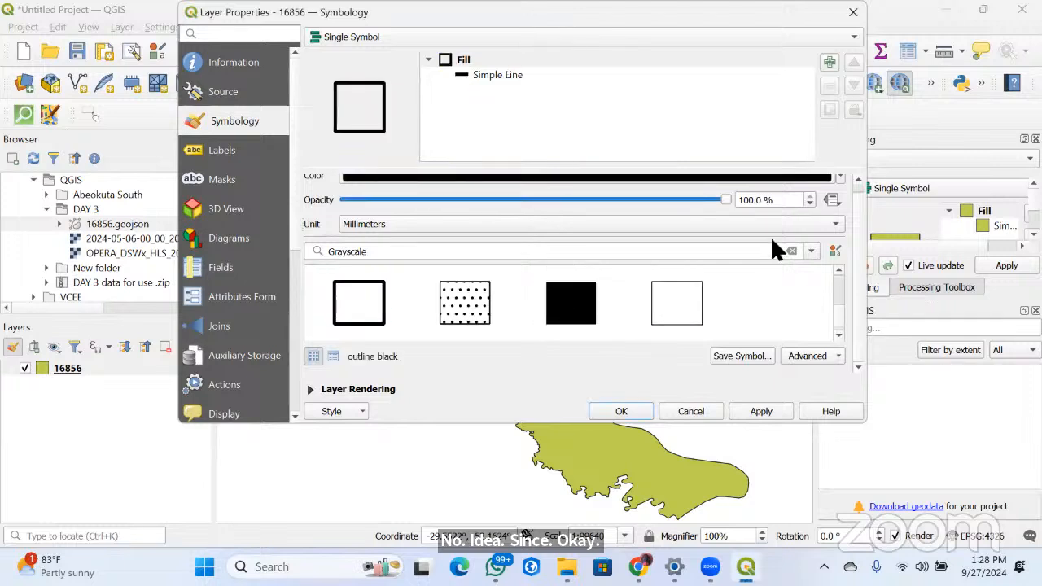
pyautogui.click(840, 177)
pyautogui.click(446, 273)
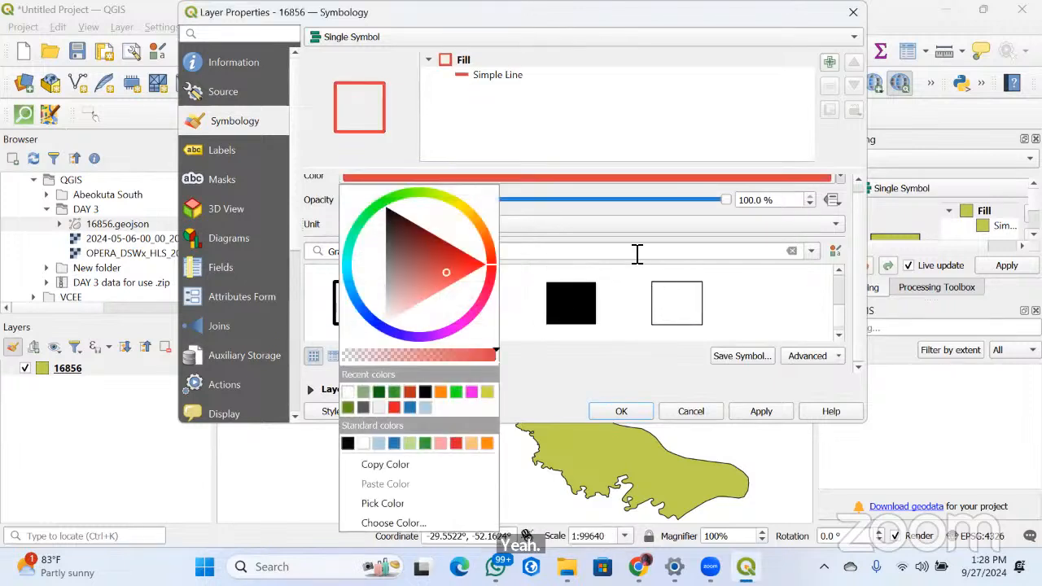
pyautogui.click(730, 257)
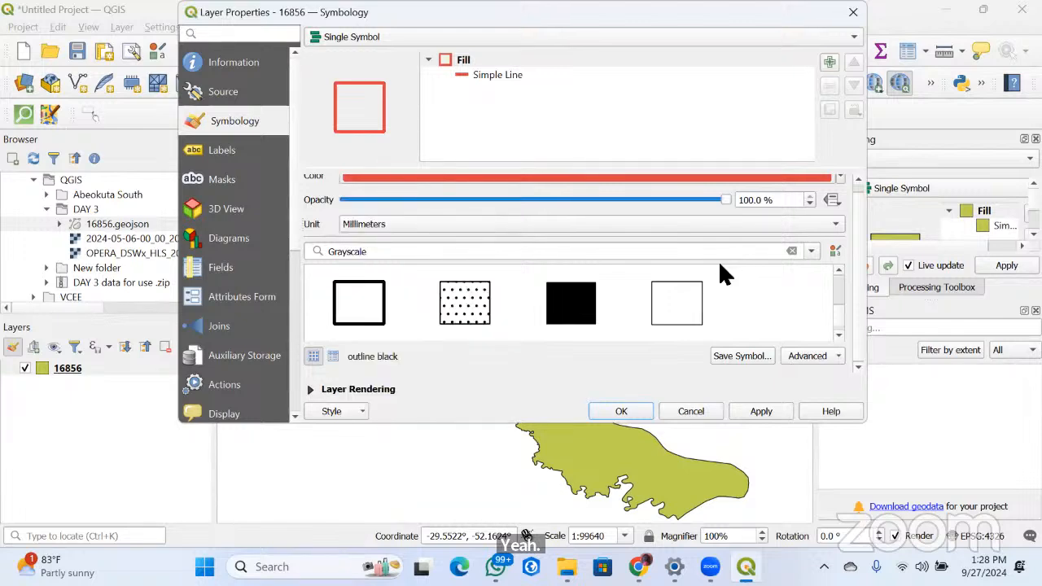
pyautogui.scroll(2, 725, 275)
pyautogui.scroll(-2, 718, 265)
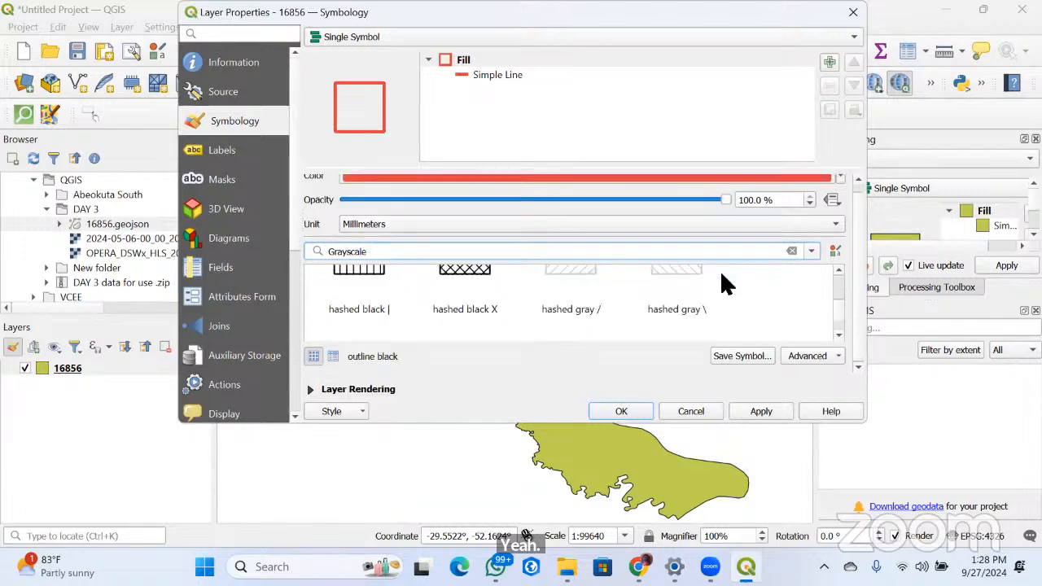
pyautogui.click(684, 408)
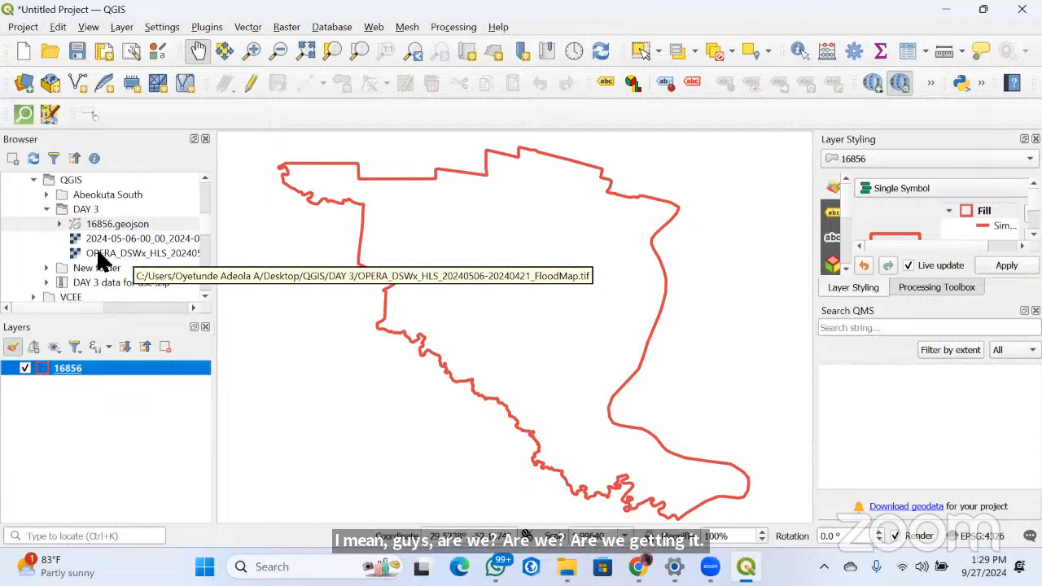
pyautogui.moveTo(98, 253); pyautogui.dragTo(434, 270)
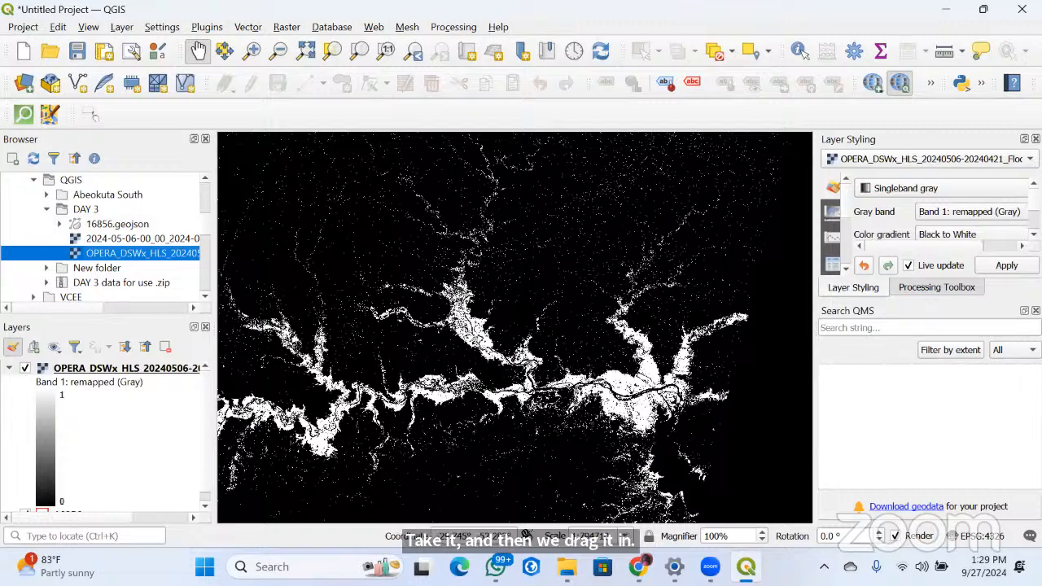
pyautogui.scroll(-2, 576, 302)
pyautogui.click(8, 368)
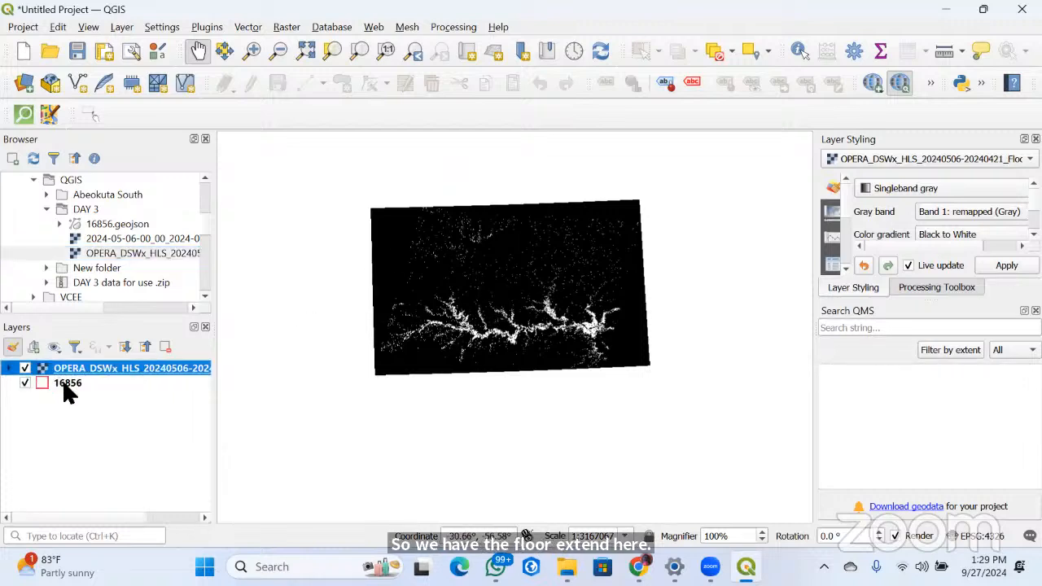
# Move the 16856 boundary layer above the OPERA flood map, and return the flood map to the top of the layer order
pyautogui.click(64, 384)
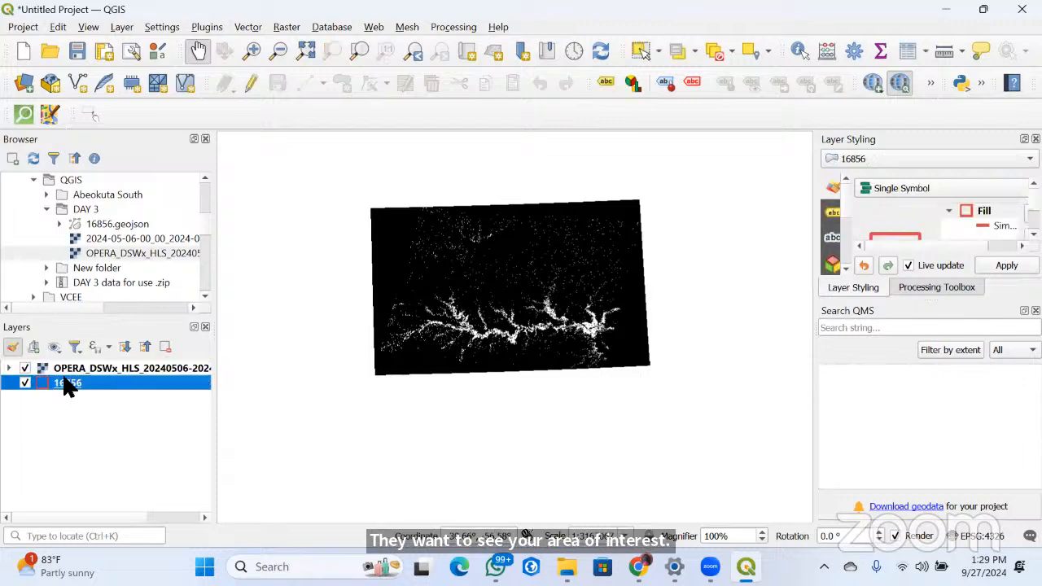
pyautogui.moveTo(69, 387)
pyautogui.mouseDown()
pyautogui.moveTo(92, 390)
pyautogui.moveTo(69, 368)
pyautogui.mouseUp()
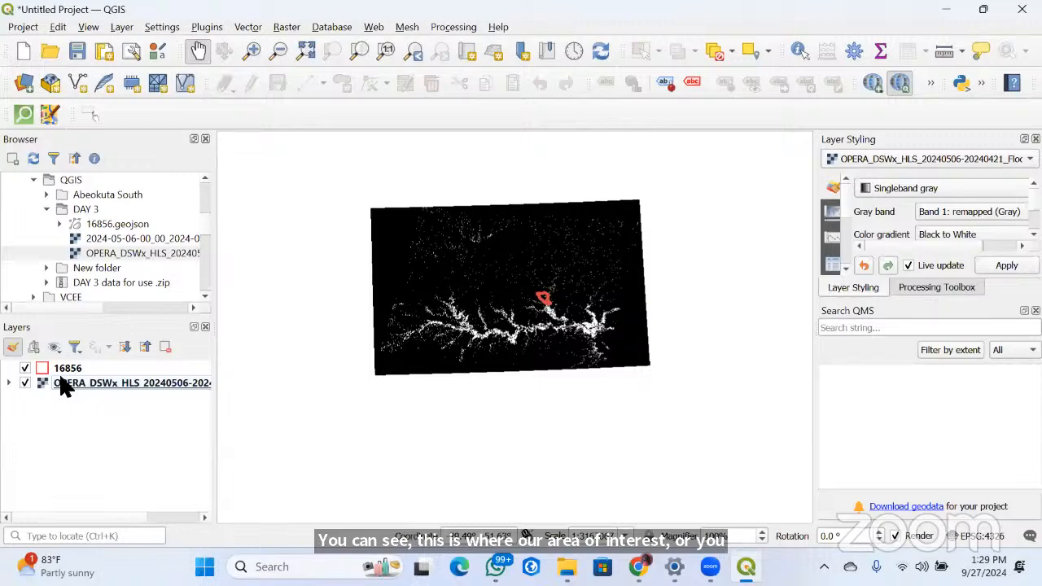
pyautogui.moveTo(61, 375); pyautogui.dragTo(88, 417)
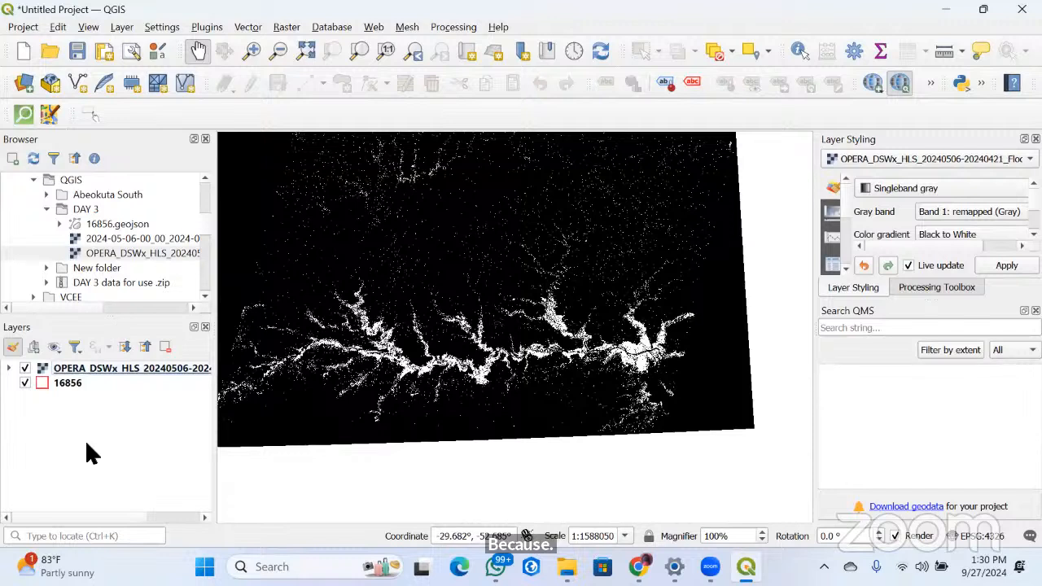
# Set the OPERA flood map's color gradient to White to Black and apply it
pyautogui.click(9, 367)
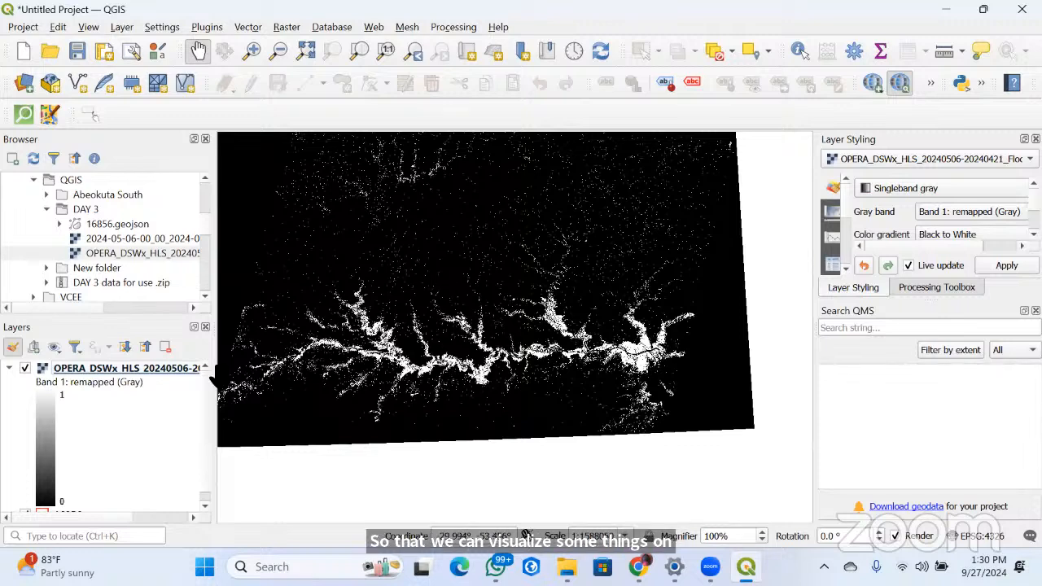
pyautogui.rightClick(112, 372)
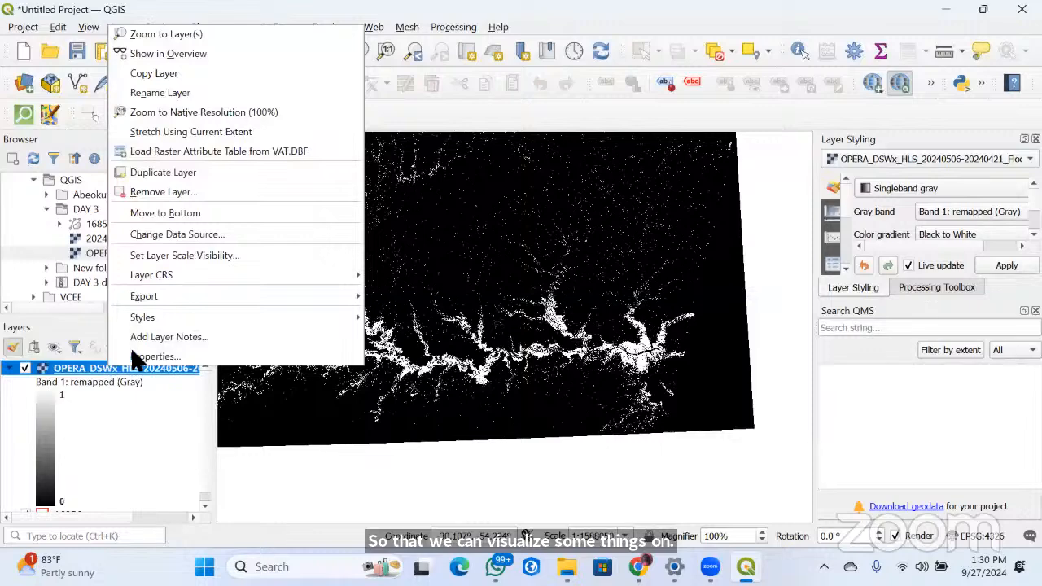
pyautogui.click(163, 356)
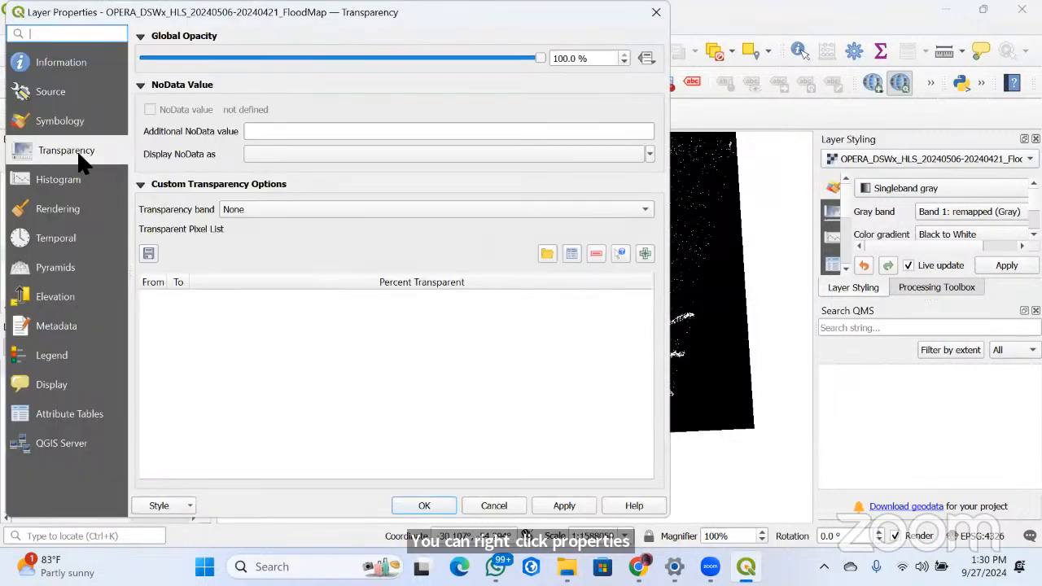
pyautogui.click(72, 126)
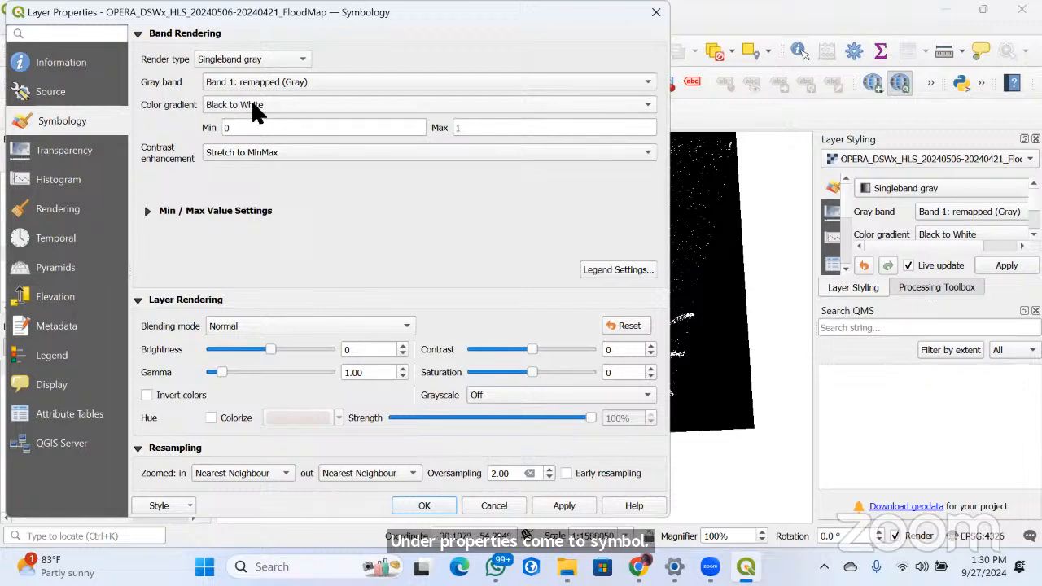
pyautogui.click(342, 104)
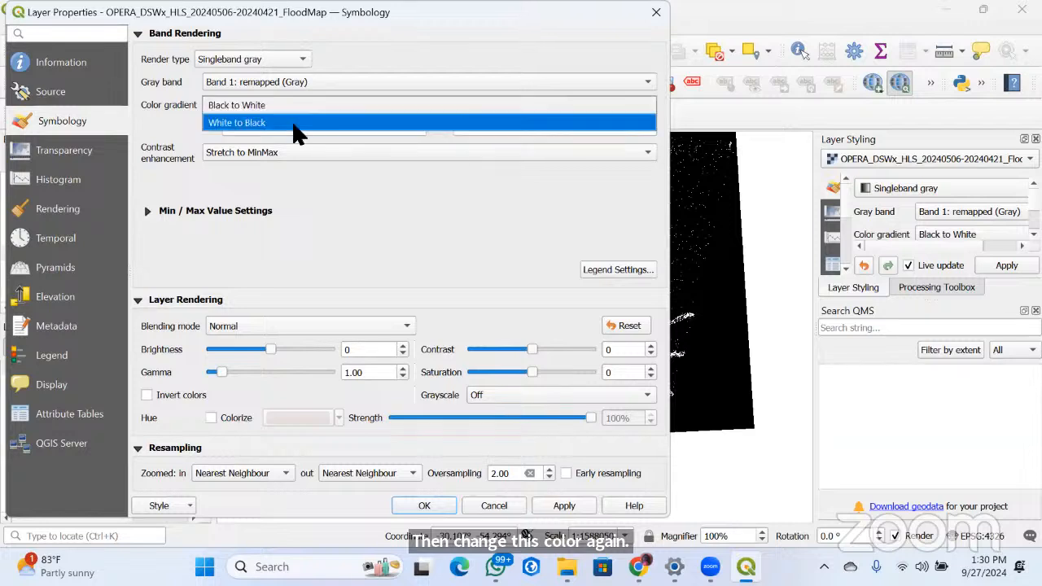
pyautogui.click(298, 124)
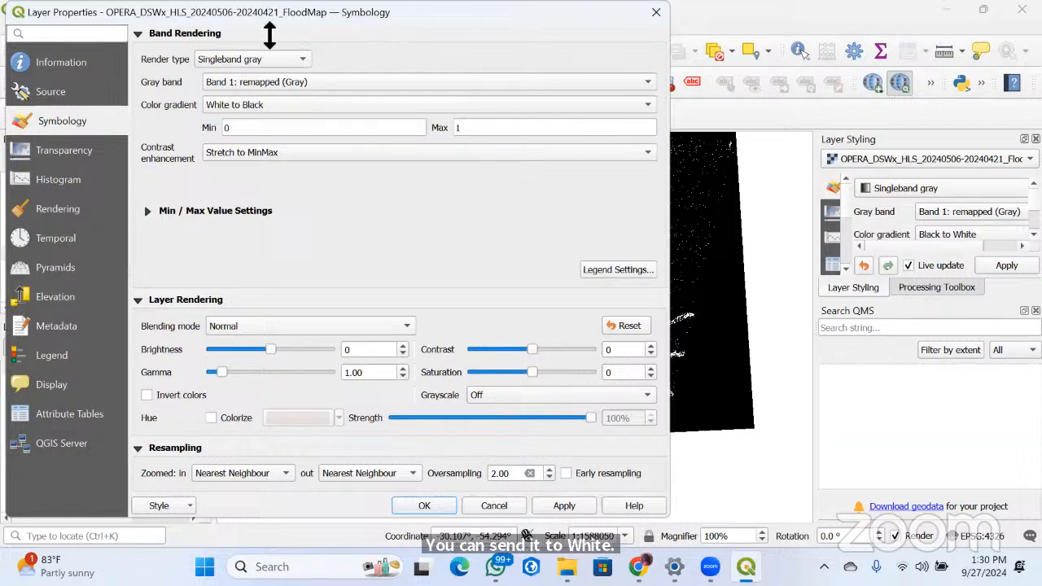
pyautogui.click(564, 507)
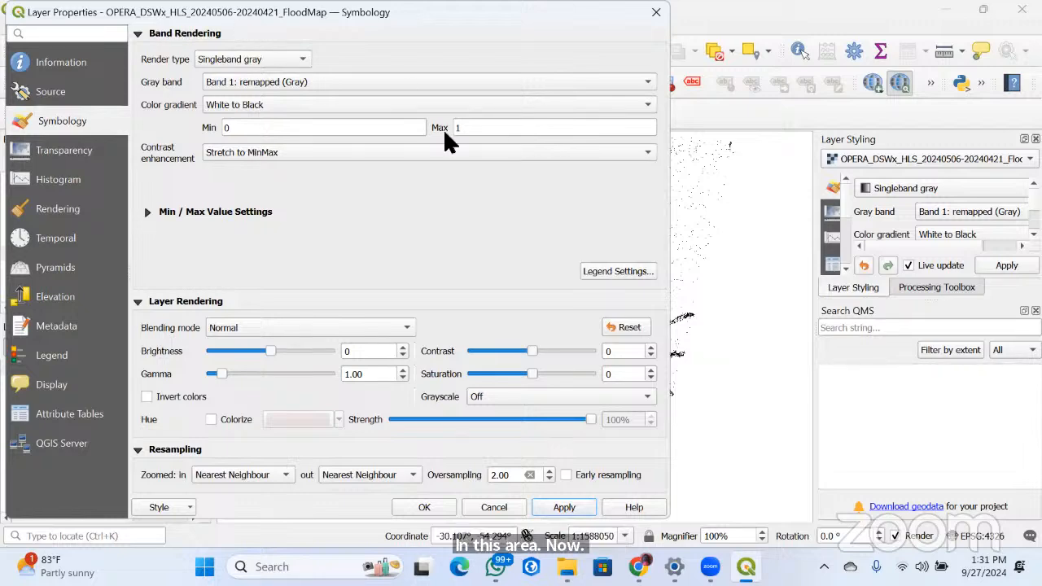
# Set the OPERA flood map's global opacity to 50%
pyautogui.moveTo(593, 19); pyautogui.dragTo(601, 130)
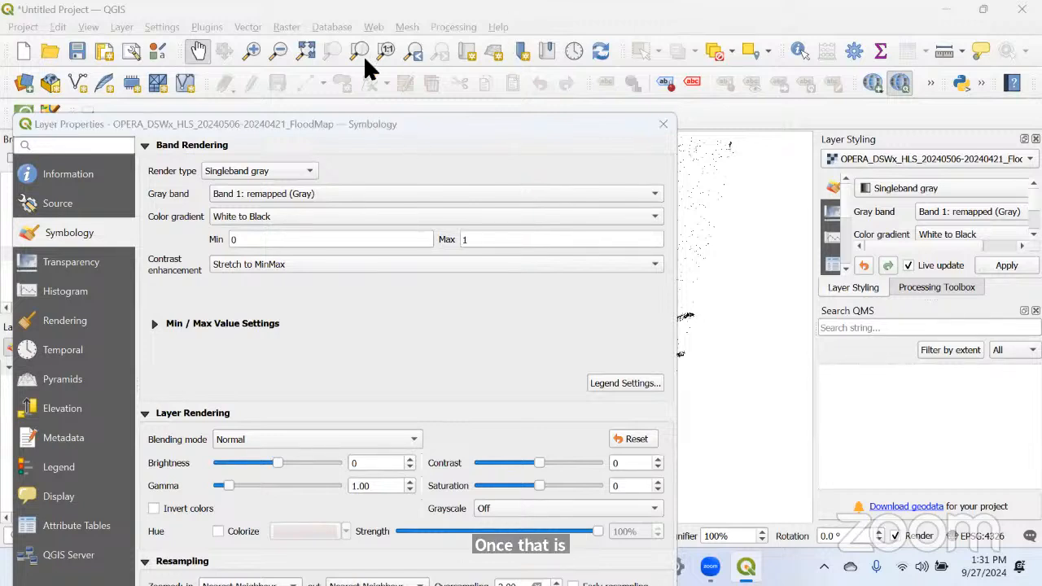
pyautogui.moveTo(282, 126); pyautogui.dragTo(321, 40)
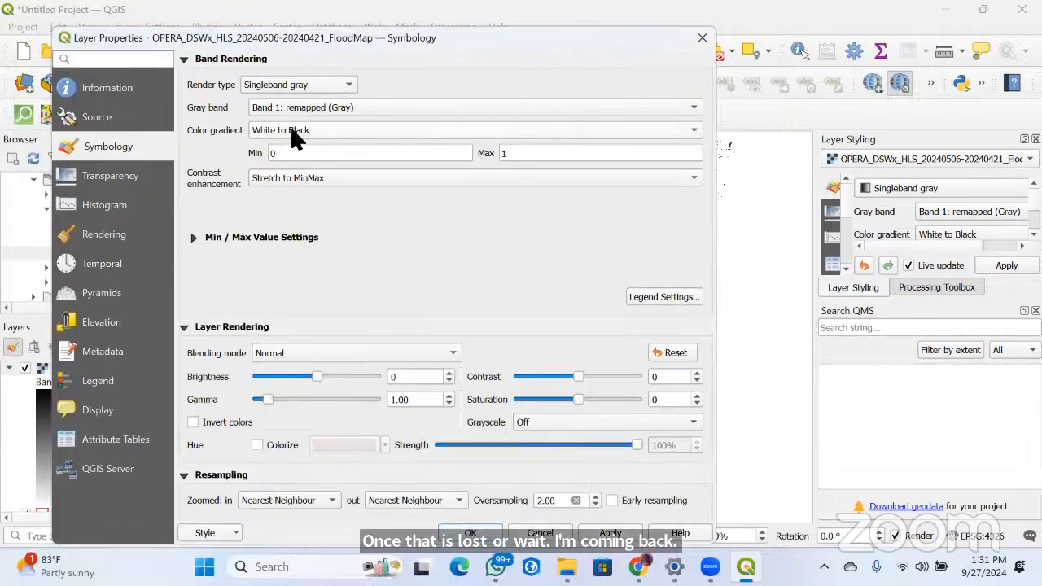
pyautogui.click(140, 175)
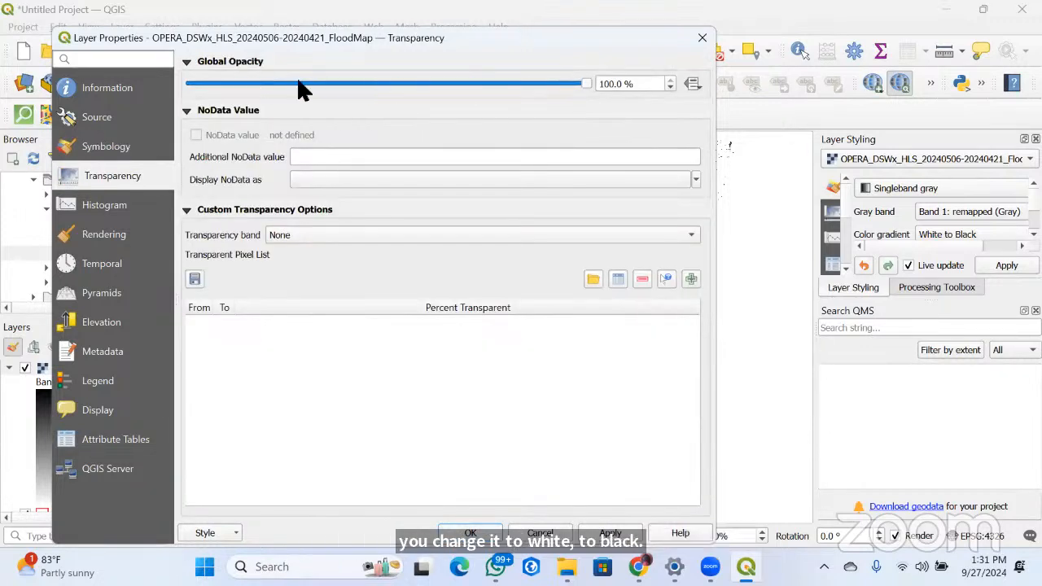
pyautogui.moveTo(578, 78); pyautogui.dragTo(389, 82)
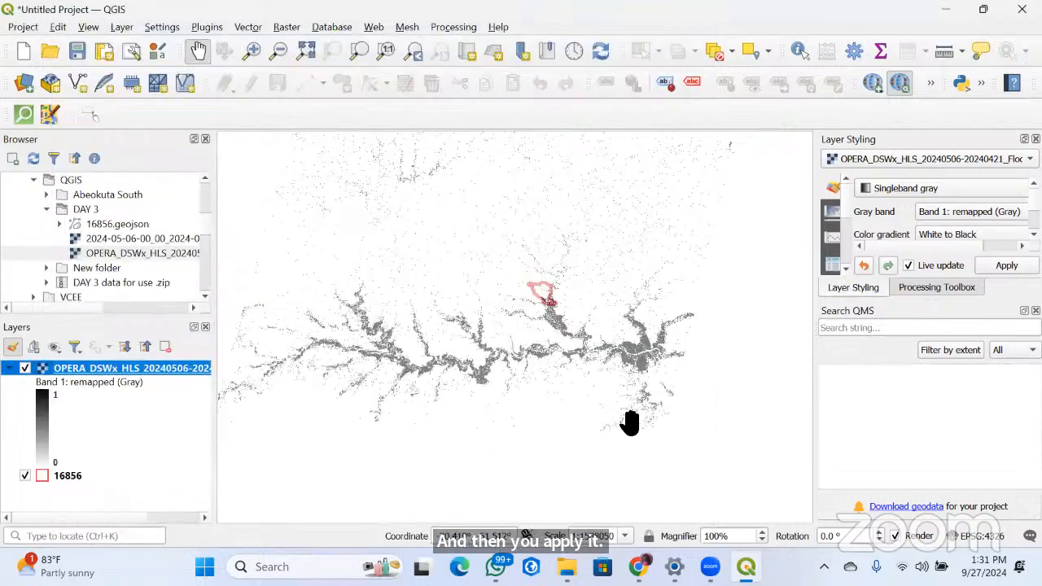
# Examine the flood extent around the 16856 boundary and collapse the flood map's legend
pyautogui.scroll(3, 562, 300)
pyautogui.scroll(1, 513, 292)
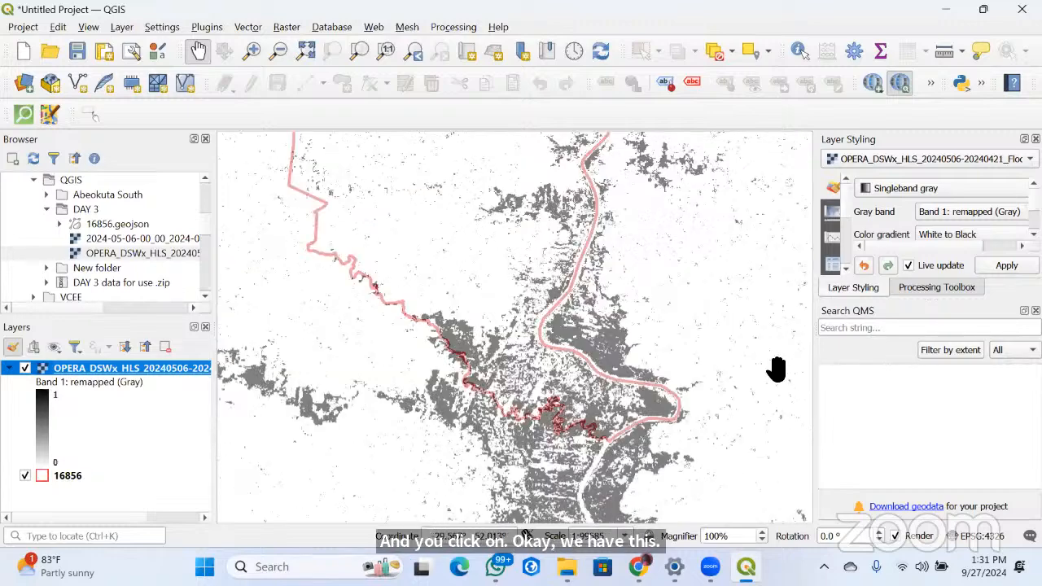
pyautogui.scroll(-2, 775, 369)
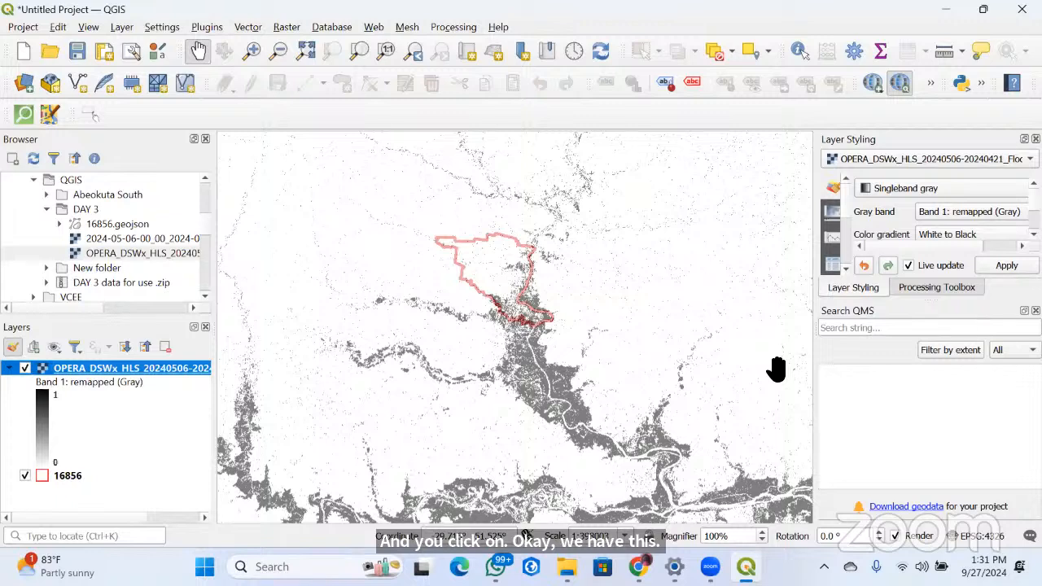
pyautogui.click(8, 368)
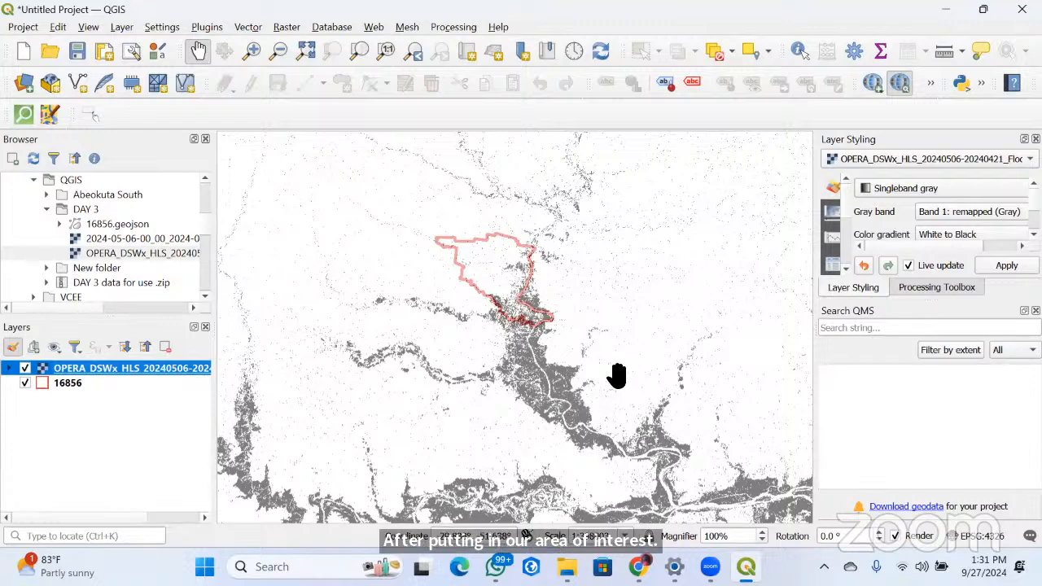
pyautogui.click(57, 384)
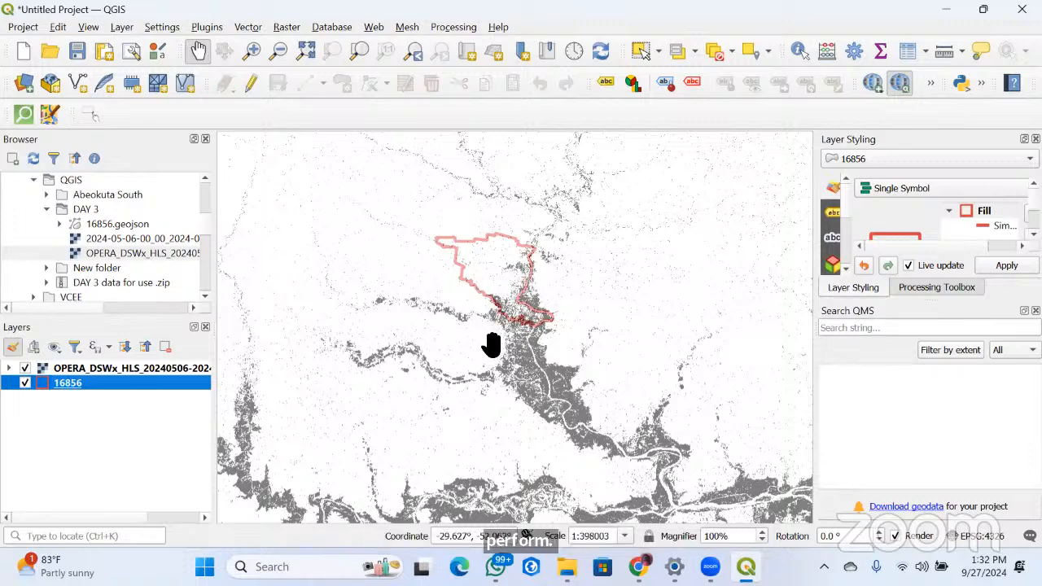
pyautogui.scroll(3, 492, 346)
pyautogui.scroll(-2, 397, 259)
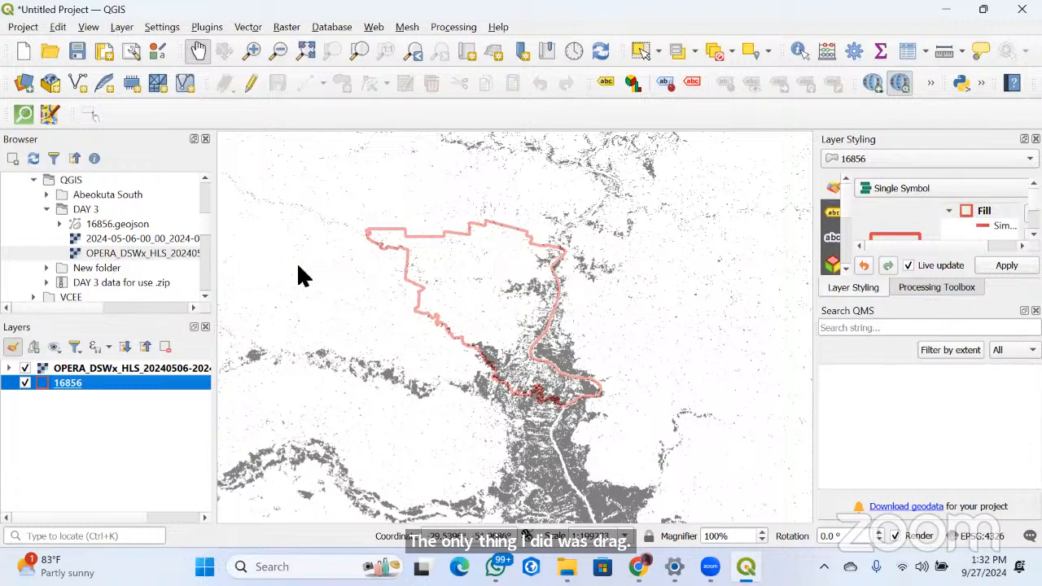
# Add a second copy of the OPERA flood map from DAY 3 to the map and remove that duplicate layer
pyautogui.moveTo(122, 257); pyautogui.dragTo(616, 308)
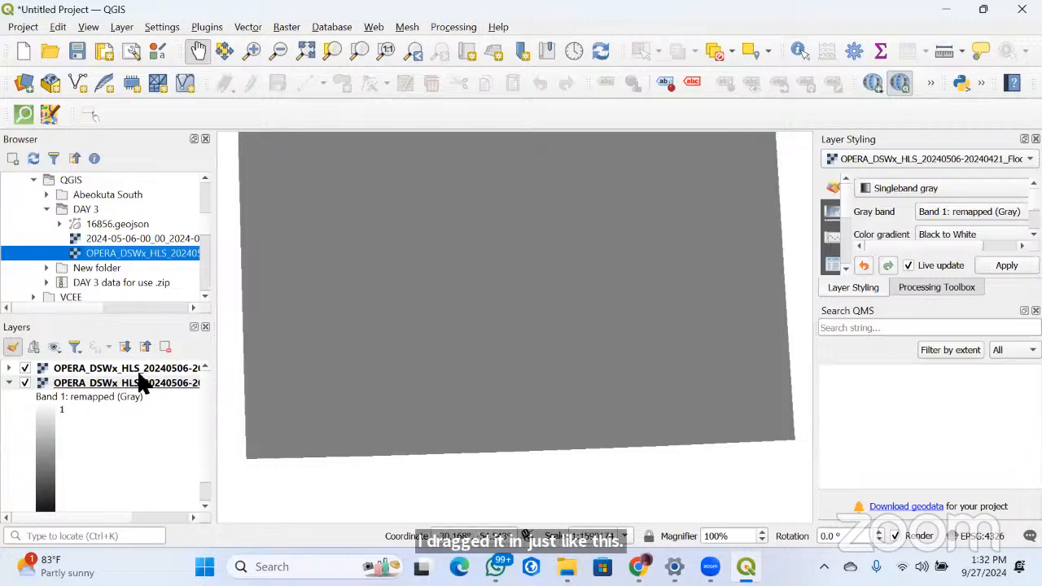
pyautogui.scroll(1, 577, 425)
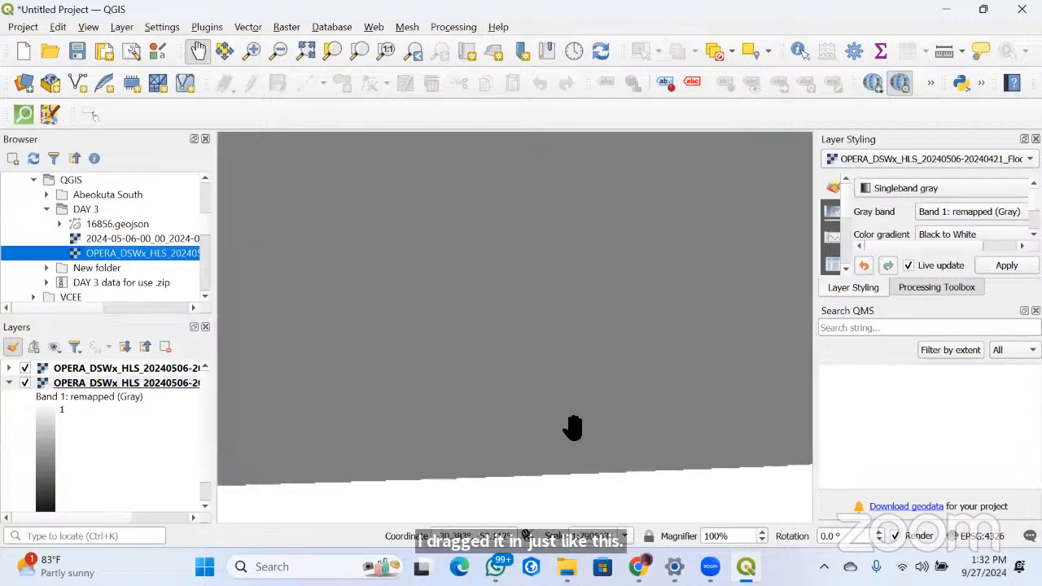
pyautogui.rightClick(93, 383)
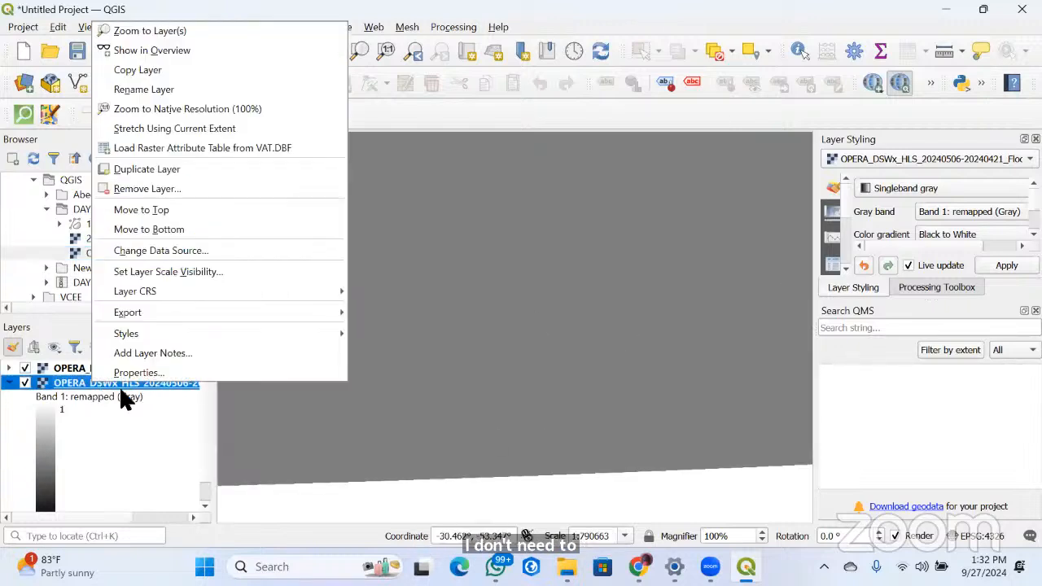
pyautogui.click(25, 382)
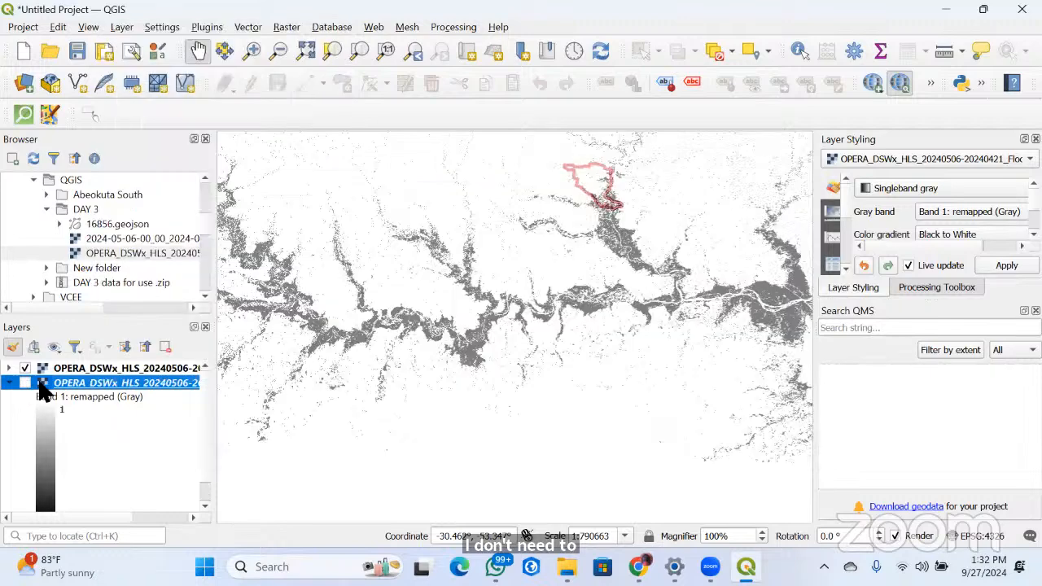
pyautogui.rightClick(67, 384)
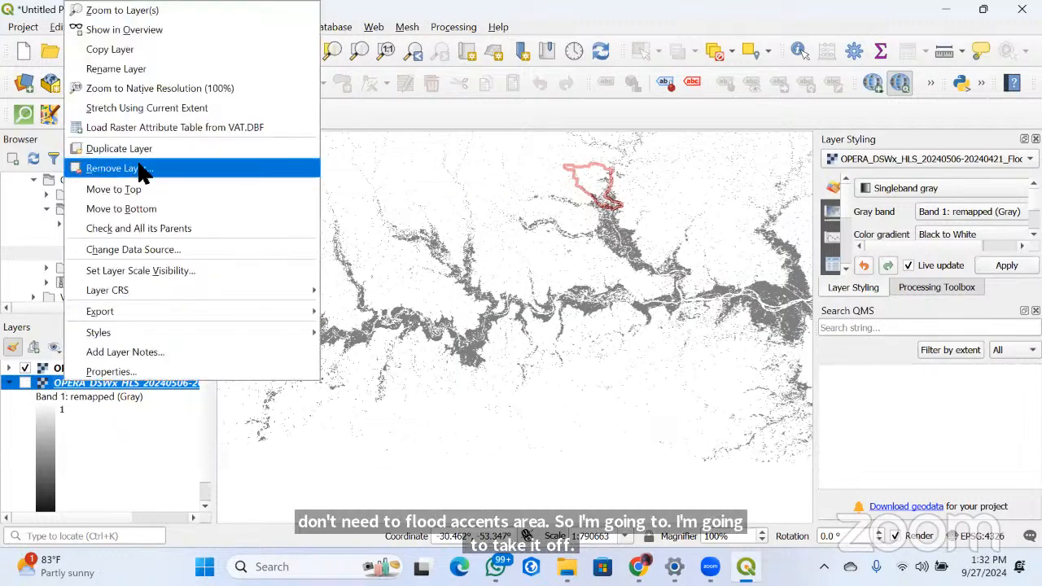
pyautogui.click(140, 169)
pyautogui.click(488, 300)
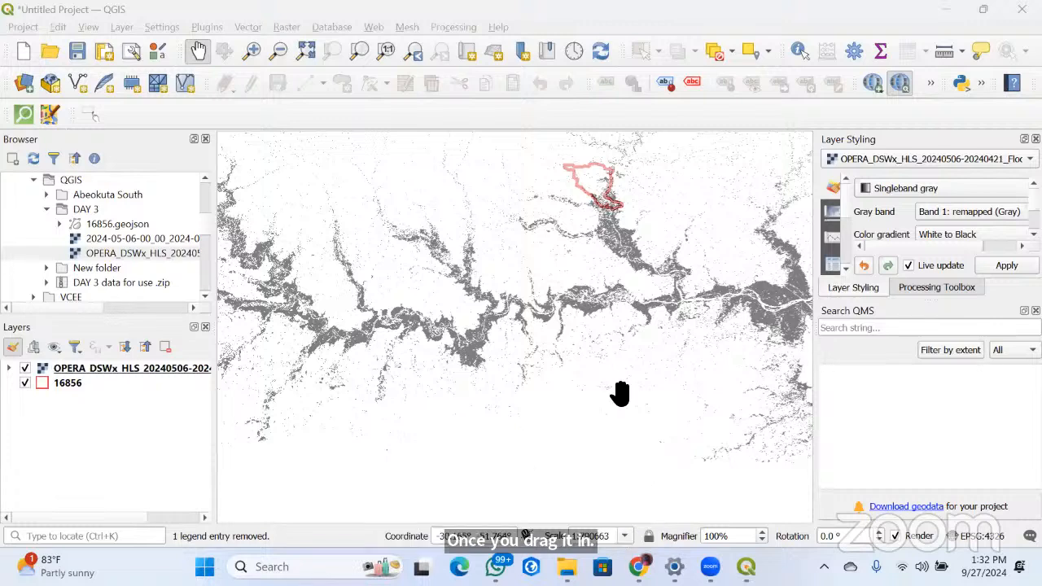
# Review the OPERA flood map's color gradient and transparency settings, reapplying the White to Black gradient
pyautogui.rightClick(104, 368)
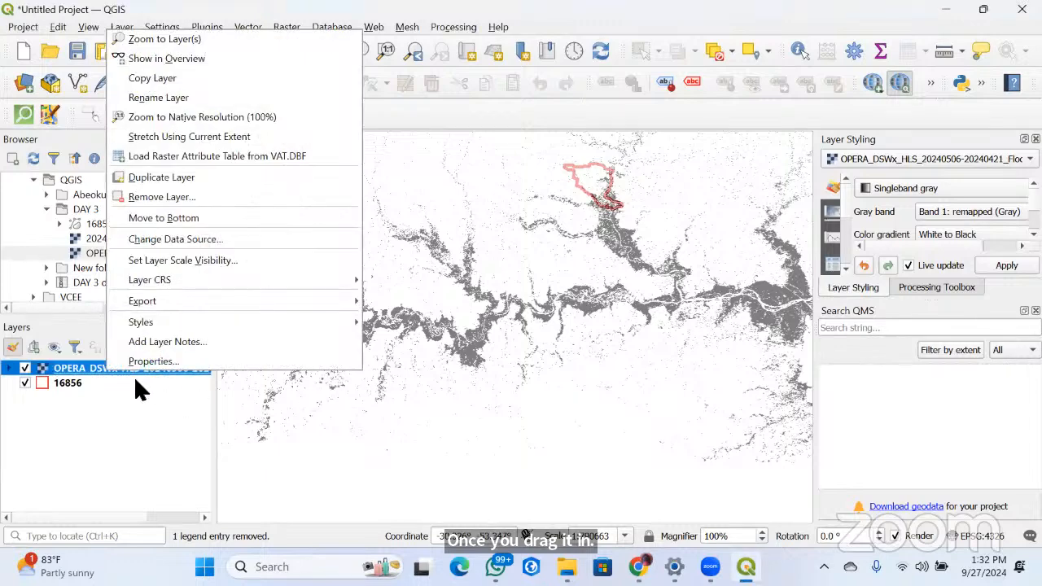
pyautogui.click(182, 366)
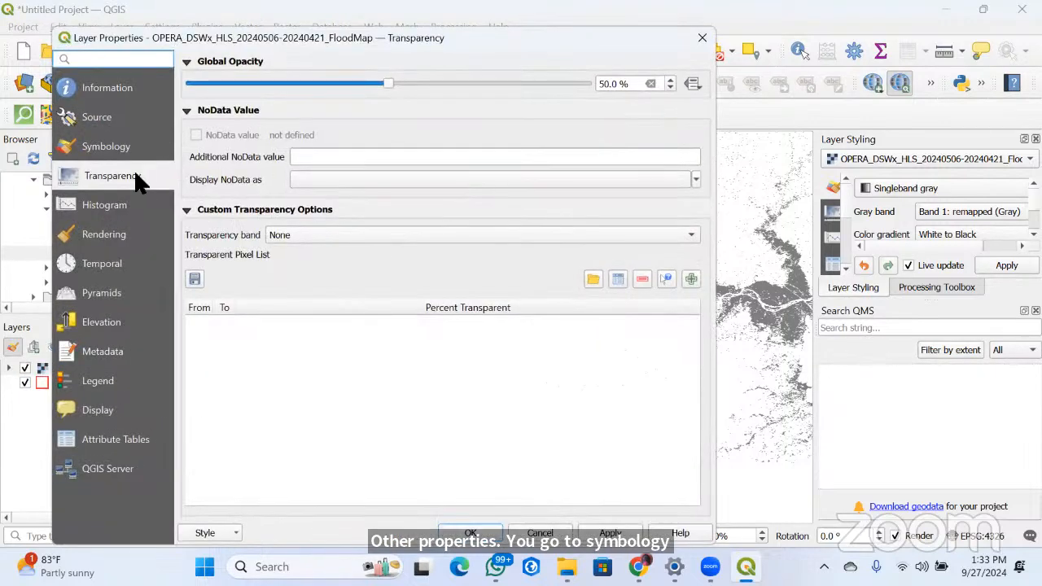
pyautogui.click(126, 148)
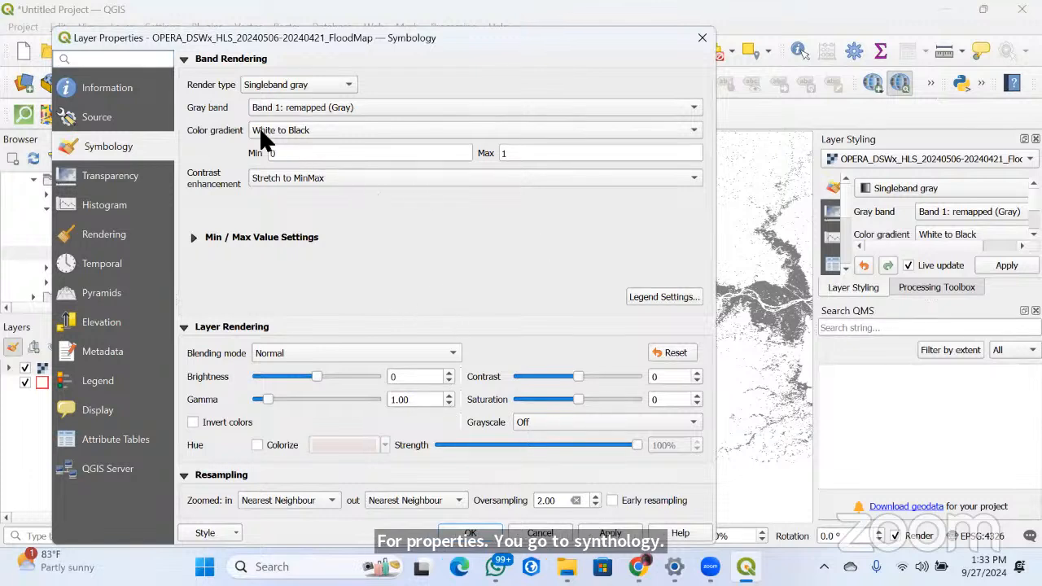
pyautogui.click(686, 132)
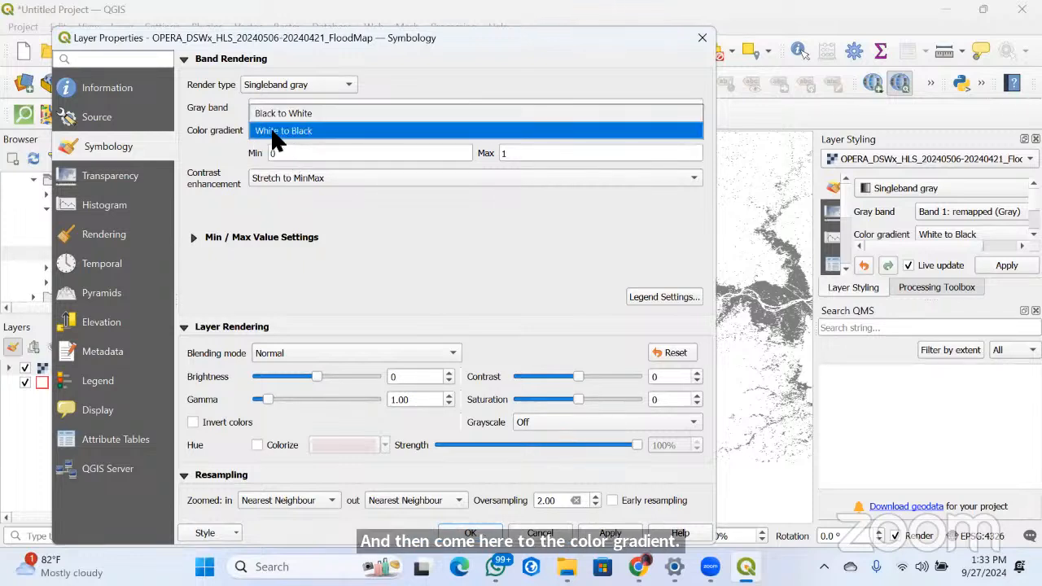
pyautogui.click(325, 131)
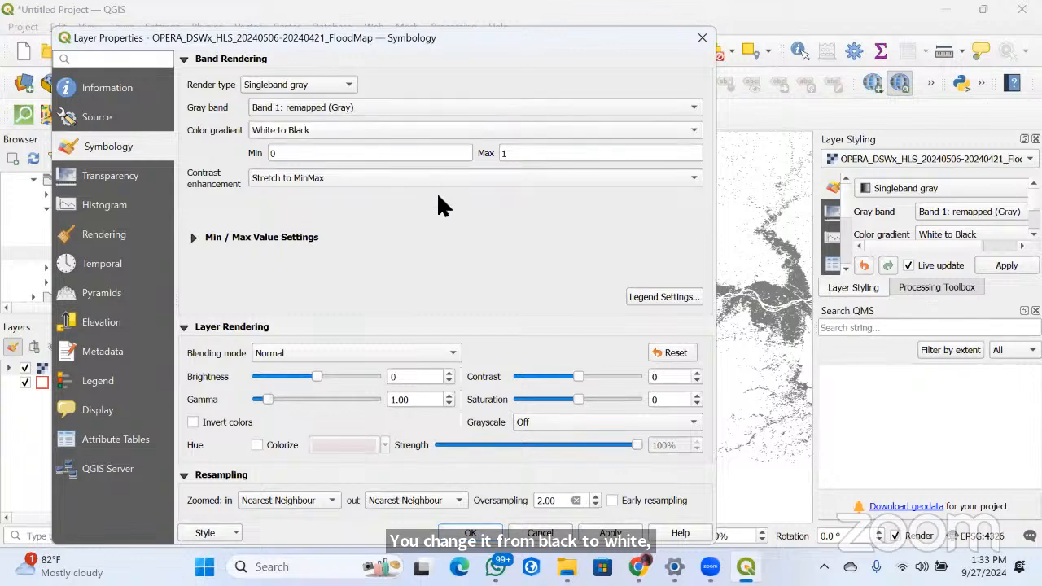
pyautogui.click(598, 533)
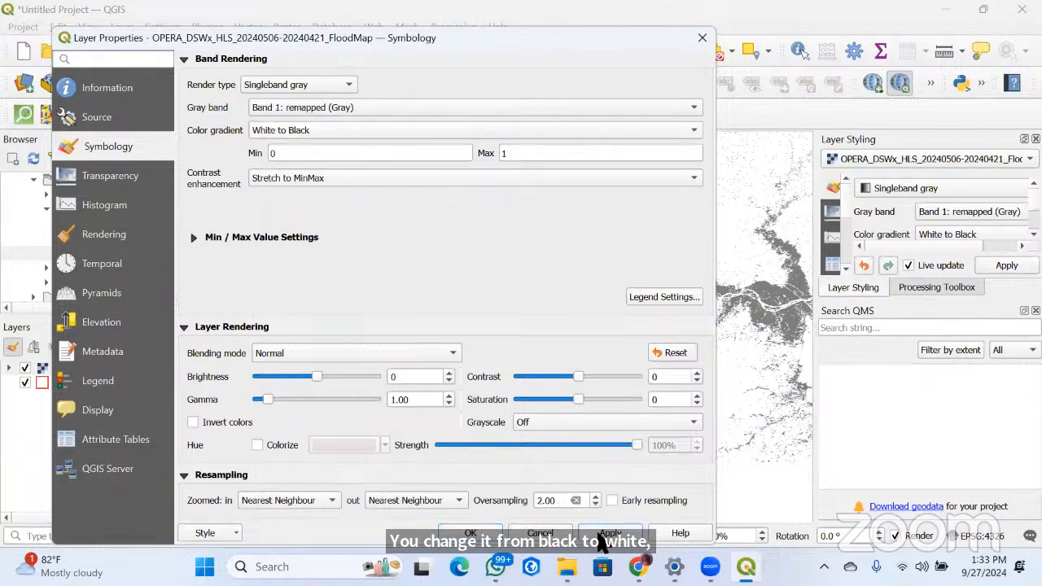
pyautogui.click(118, 176)
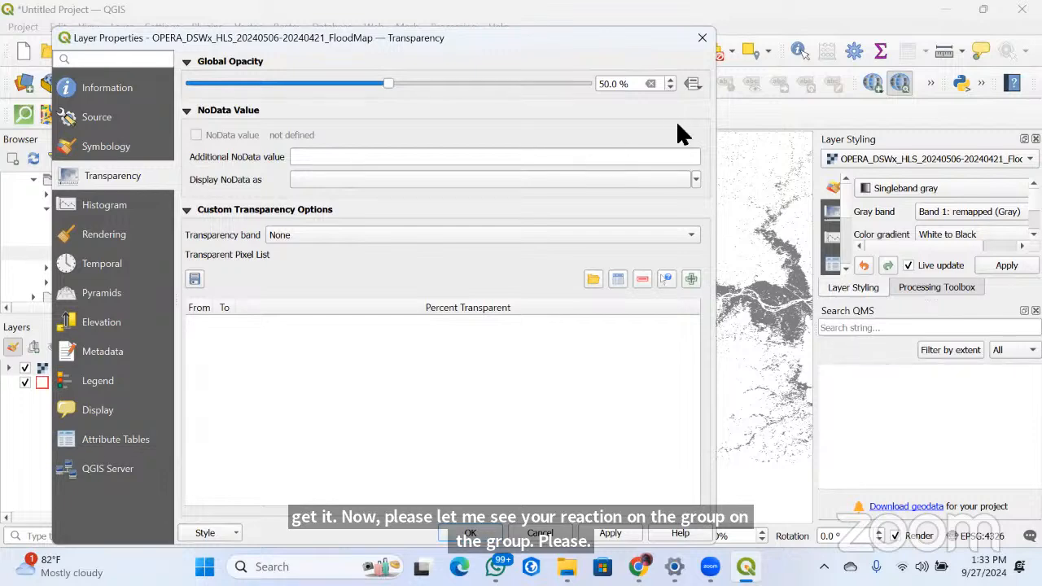
pyautogui.click(700, 39)
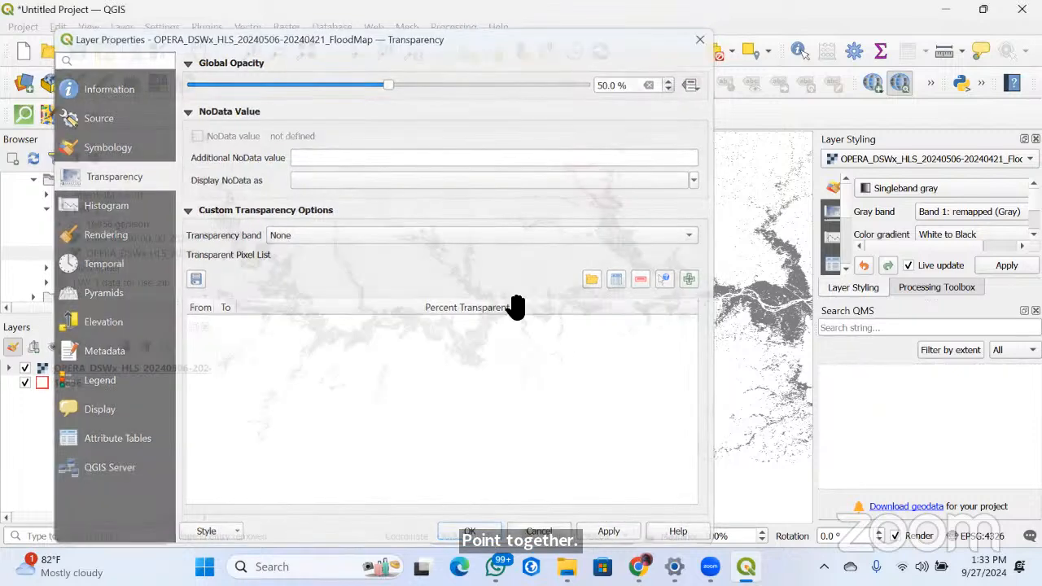
# Examine the flooded pixels inside and around the 16856 boundary at close range
pyautogui.scroll(1, 596, 199)
pyautogui.scroll(-2, 530, 302)
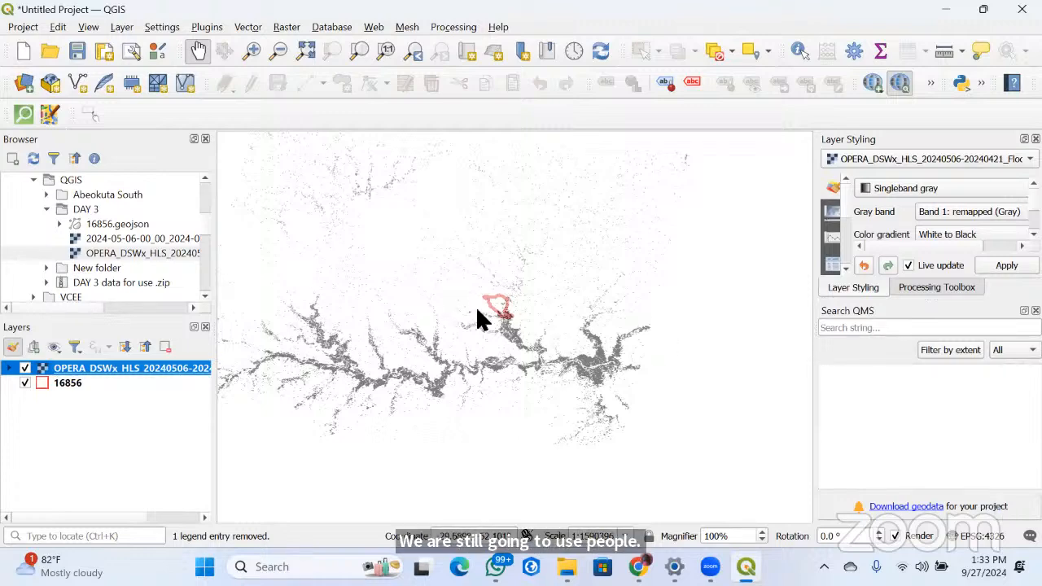
pyautogui.scroll(3, 500, 334)
pyautogui.moveTo(493, 381); pyautogui.dragTo(459, 484)
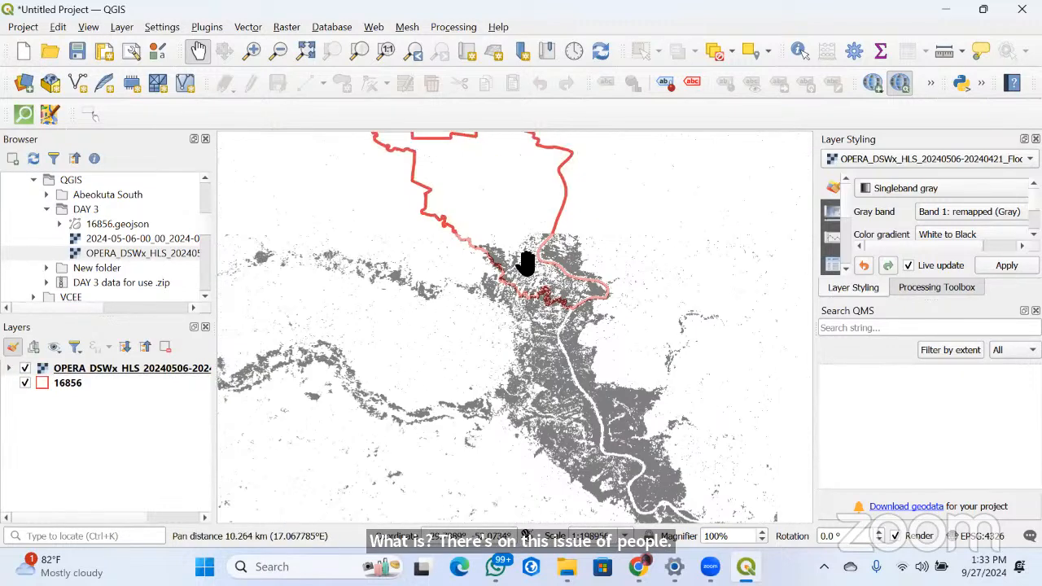
pyautogui.moveTo(525, 262); pyautogui.dragTo(497, 402)
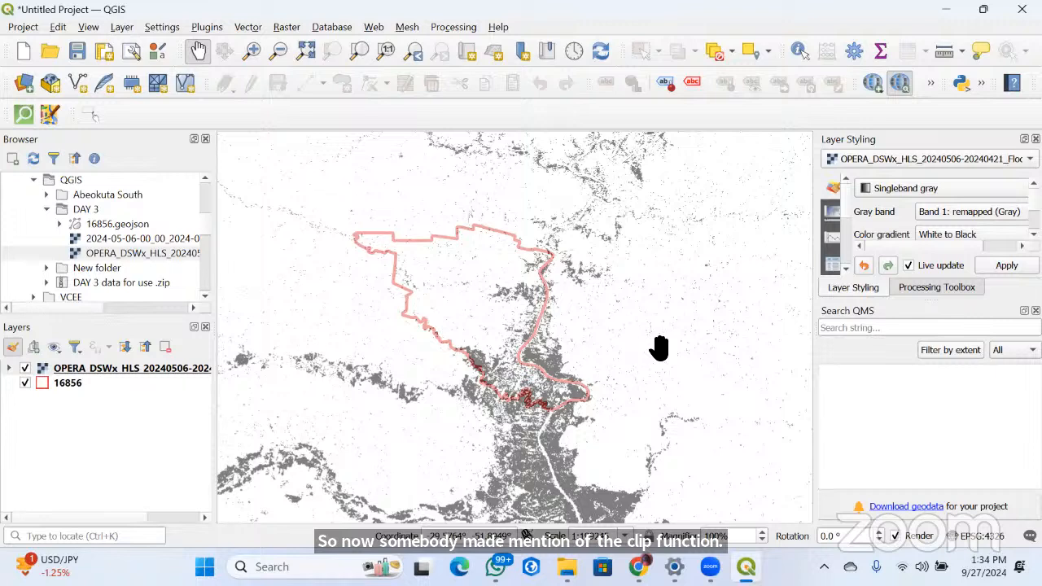
# Start the Clip Raster by Extent tool for the OPERA flood map
pyautogui.click(284, 25)
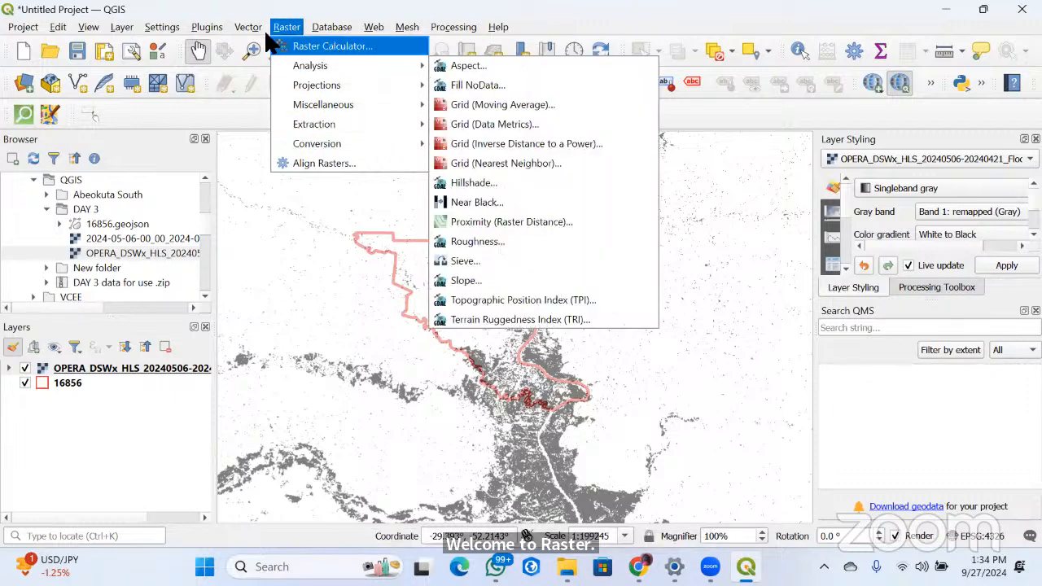
pyautogui.click(287, 30)
pyautogui.click(284, 29)
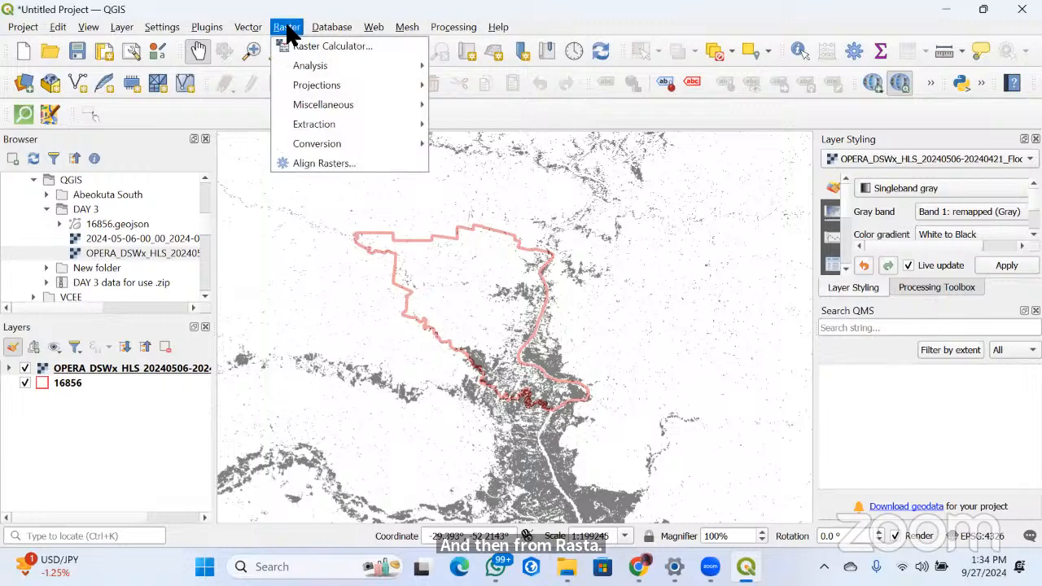
pyautogui.moveTo(321, 71)
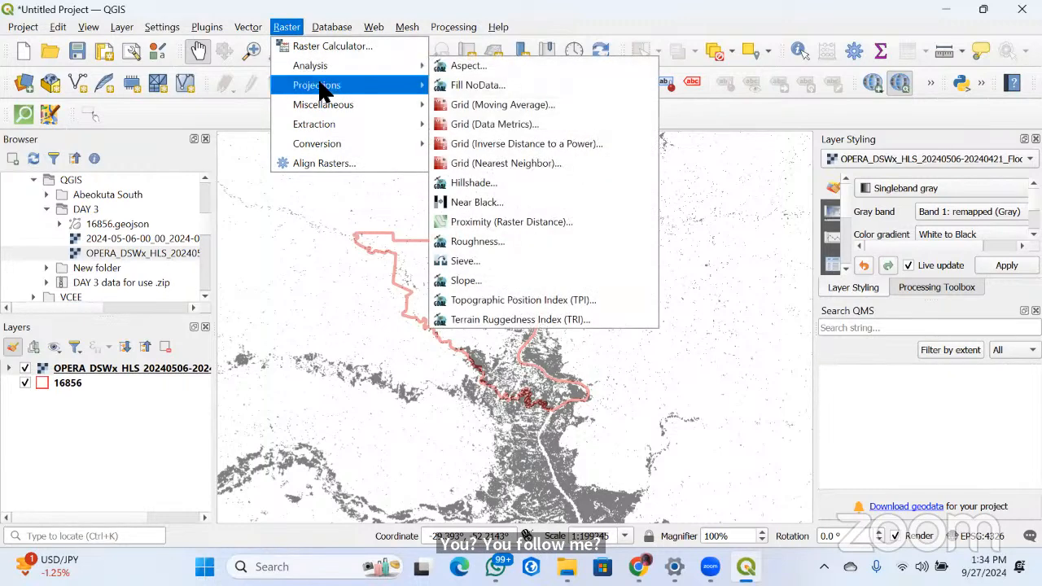
pyautogui.moveTo(322, 111)
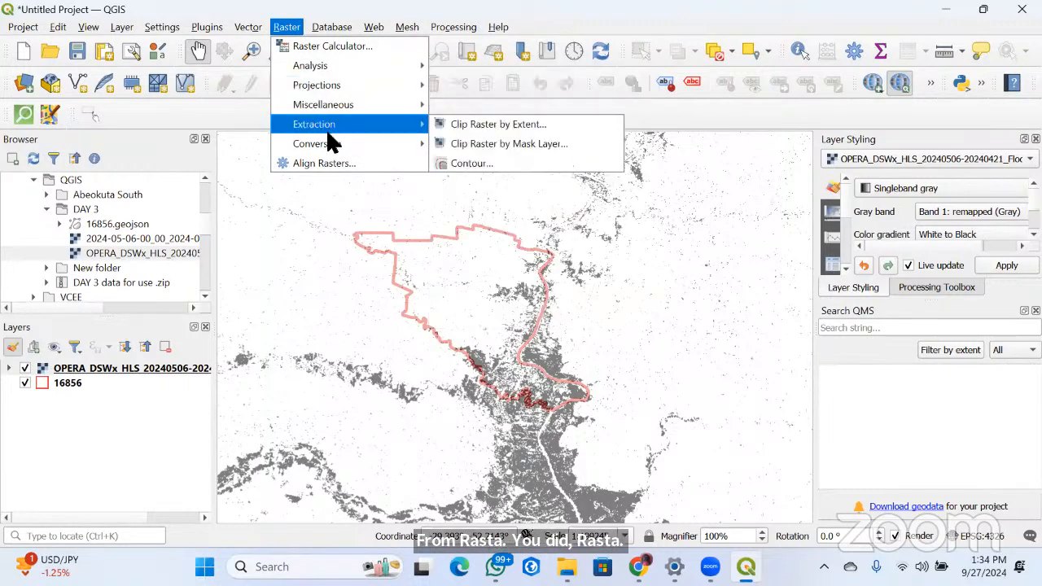
pyautogui.moveTo(328, 130)
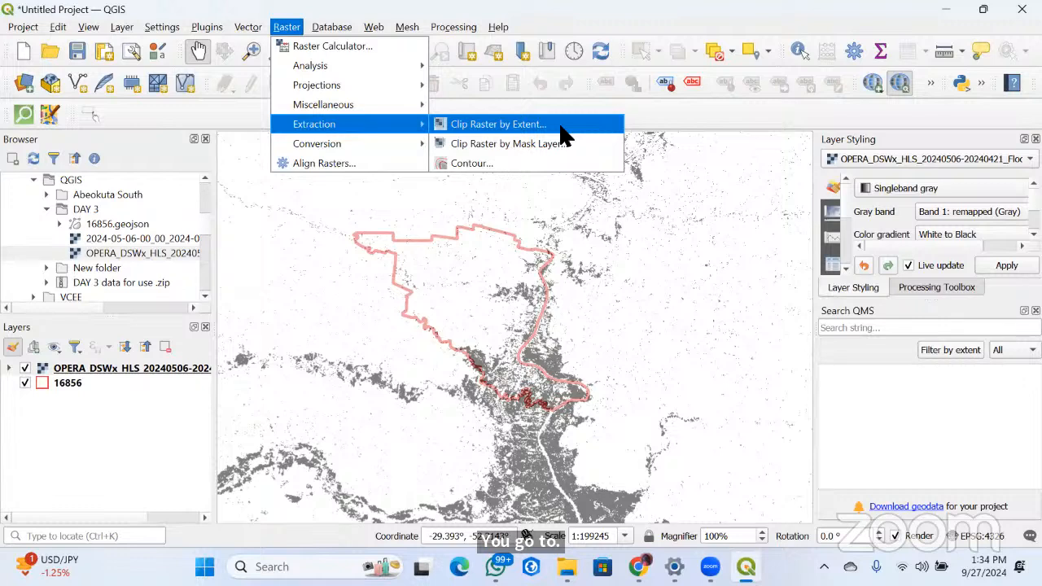
pyautogui.click(499, 124)
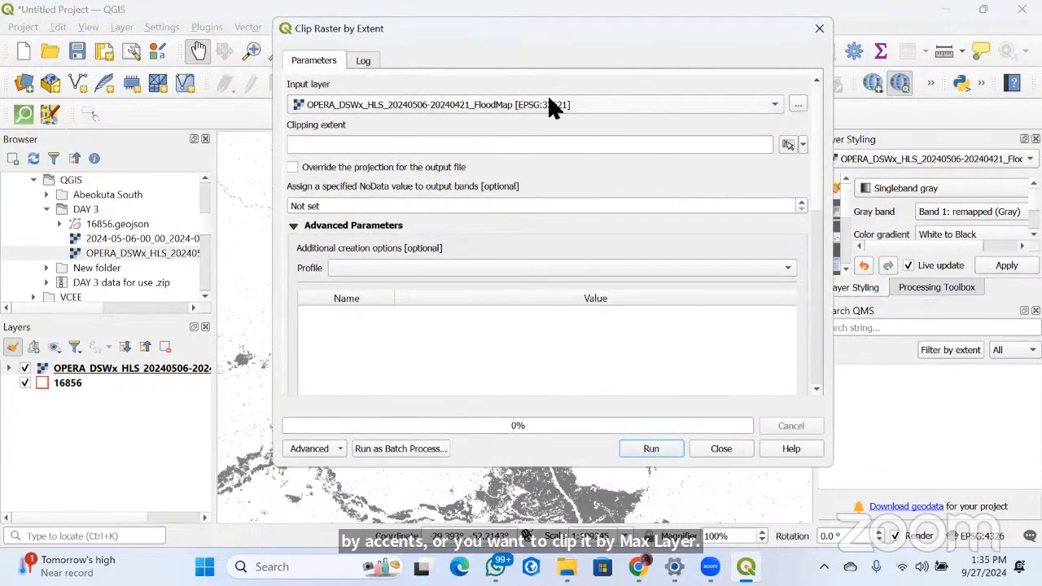
# Set the clipping extent to the current map canvas and check the layers available for calculating the extent
pyautogui.click(784, 144)
pyautogui.click(802, 144)
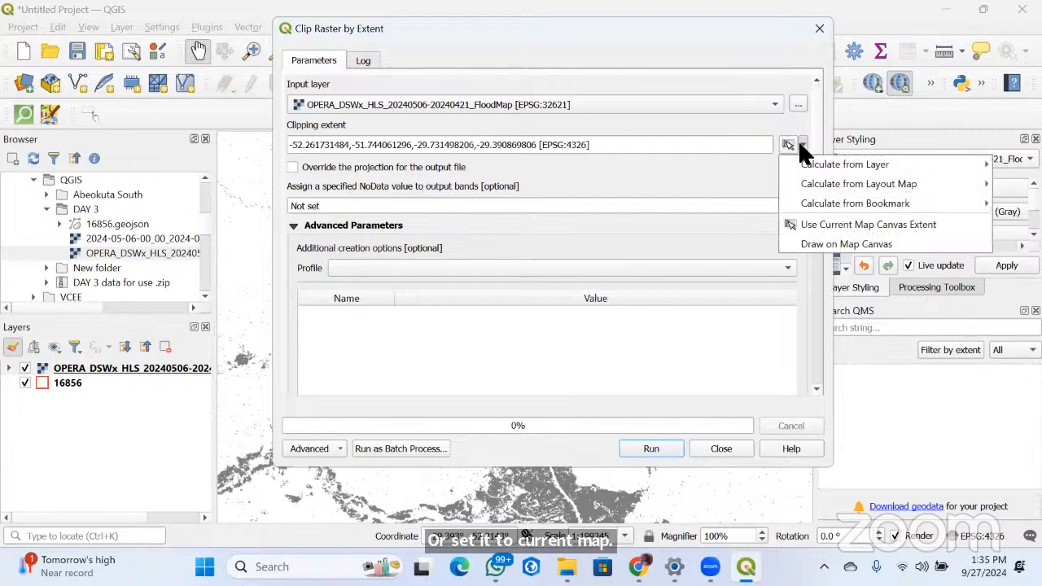
pyautogui.moveTo(816, 163)
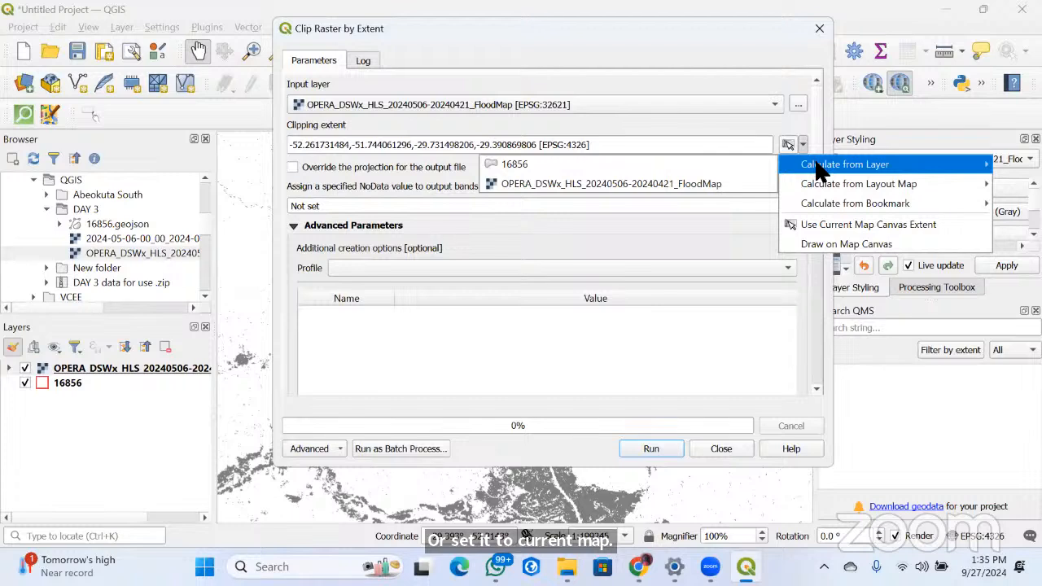
pyautogui.click(720, 120)
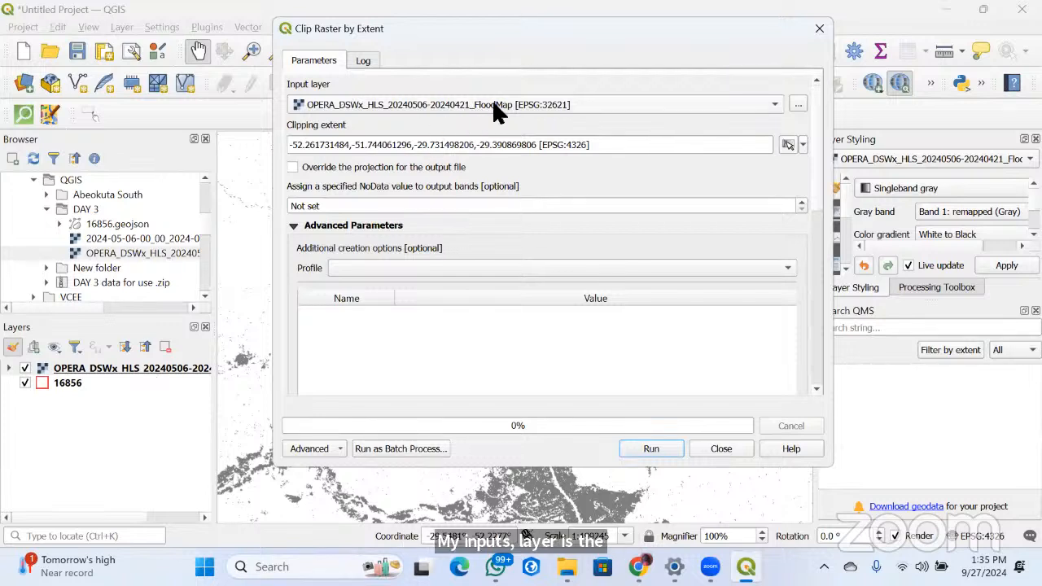
# Clip the OPERA flood map to the extent calculated from the 16856 layer and close the clipping tool
pyautogui.click(801, 141)
pyautogui.moveTo(826, 166)
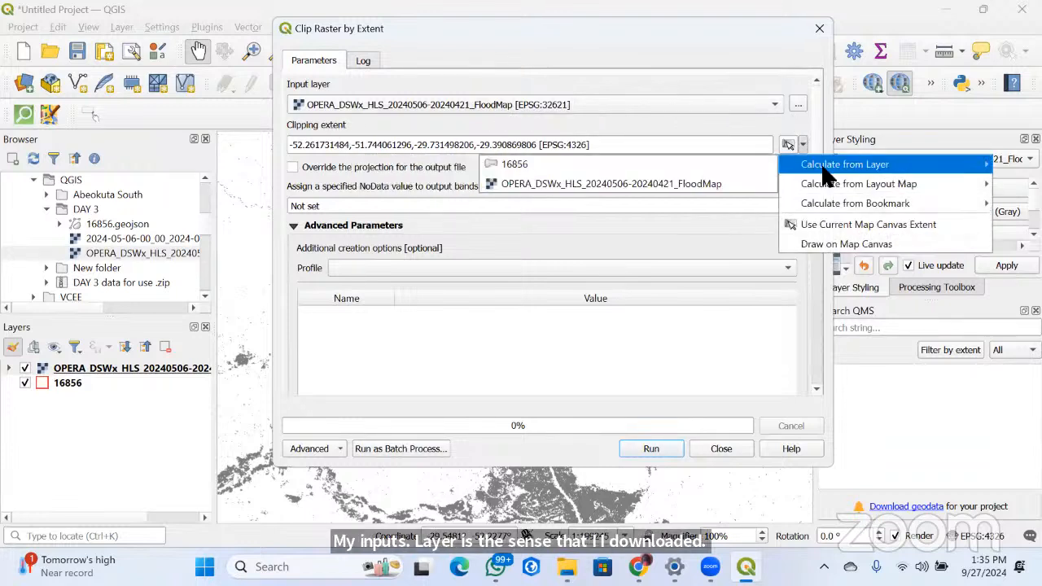
pyautogui.click(529, 170)
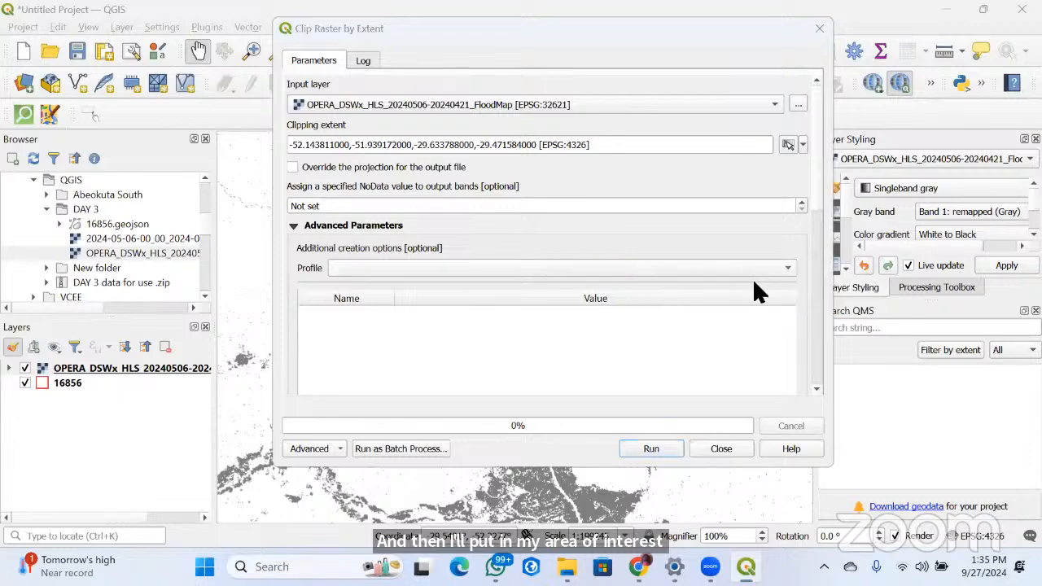
pyautogui.click(646, 442)
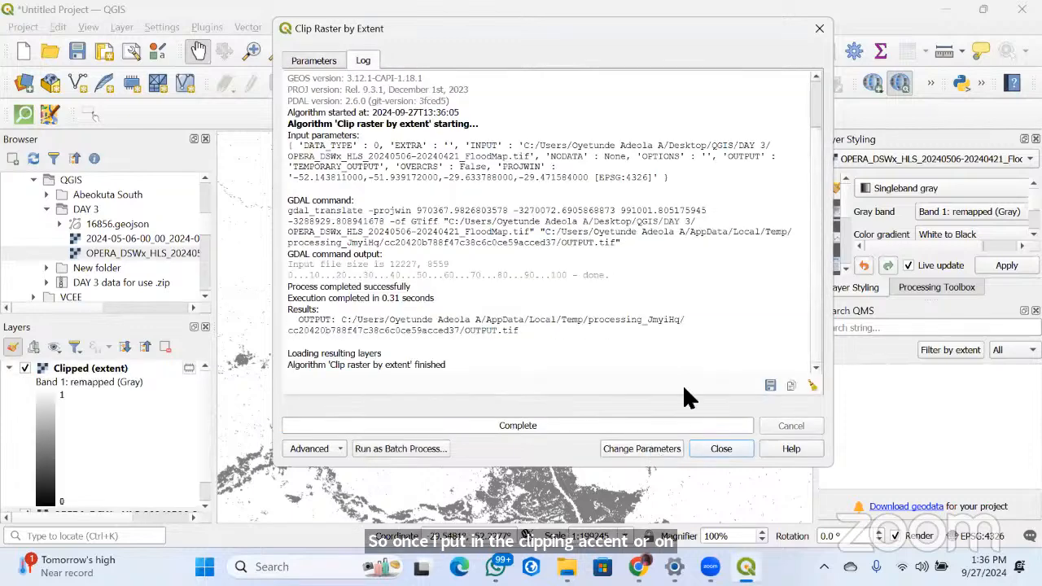
pyautogui.click(818, 30)
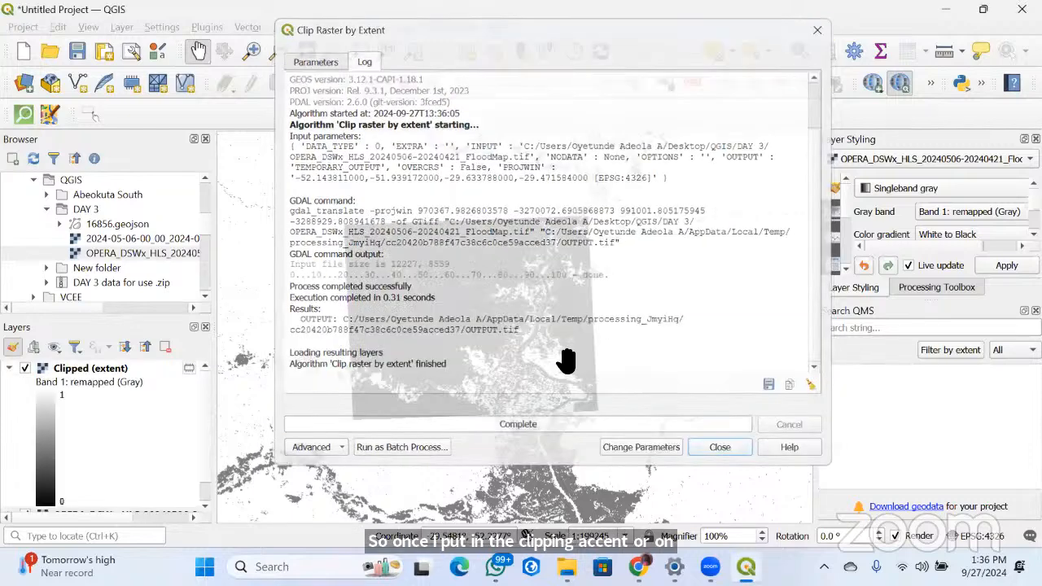
# Collapse the clipped raster's legend and hide the full OPERA flood map to isolate the clipped area
pyautogui.scroll(-1, 547, 380)
pyautogui.scroll(-2, 609, 342)
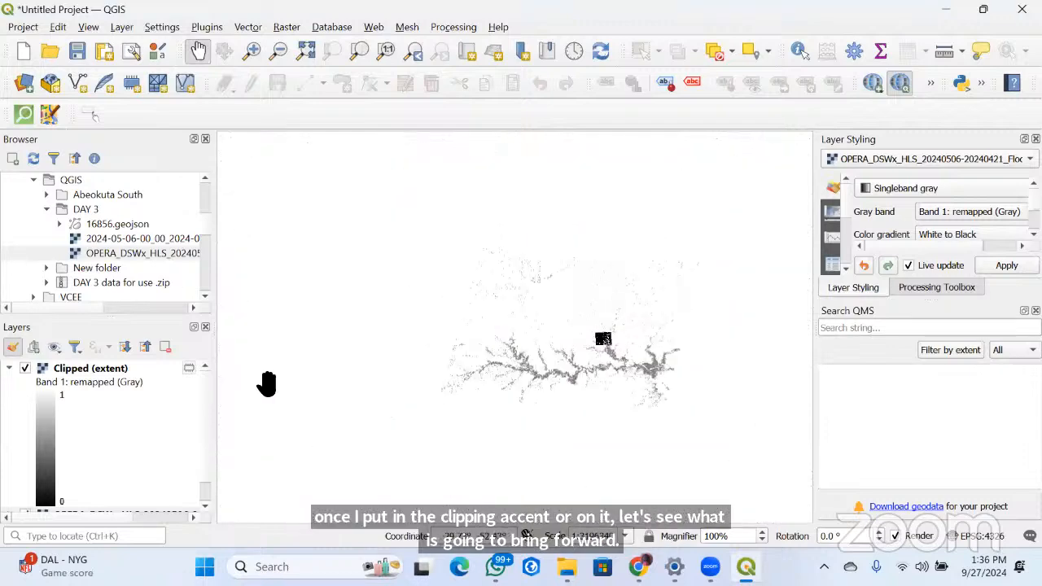
pyautogui.click(8, 368)
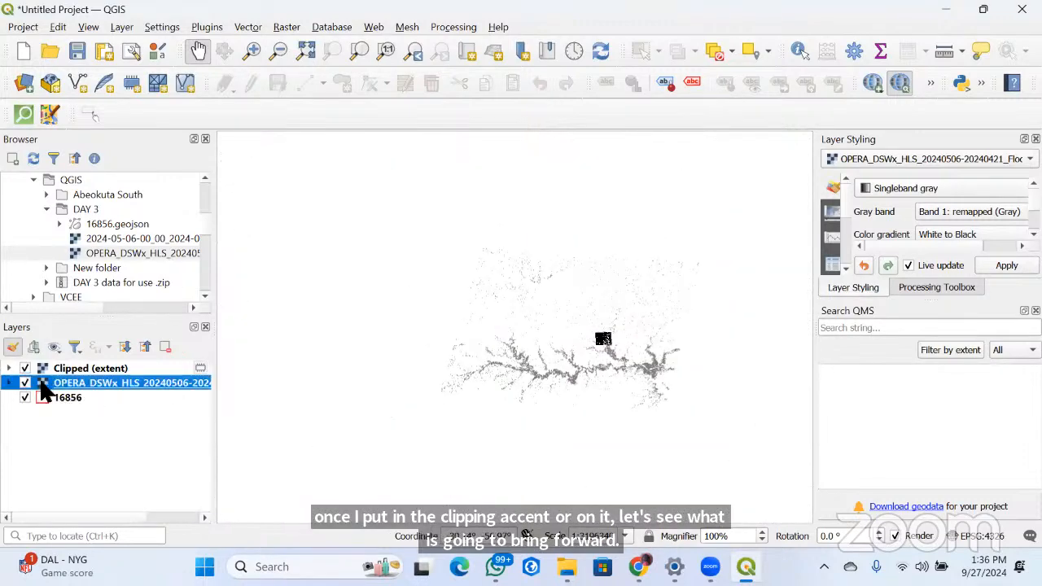
pyautogui.click(25, 382)
pyautogui.click(26, 396)
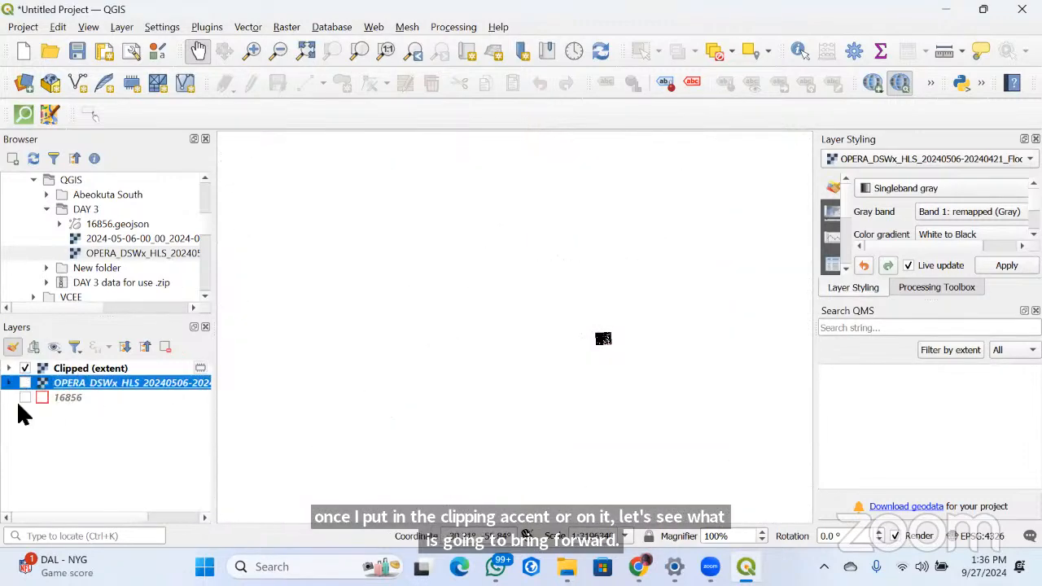
pyautogui.scroll(3, 643, 350)
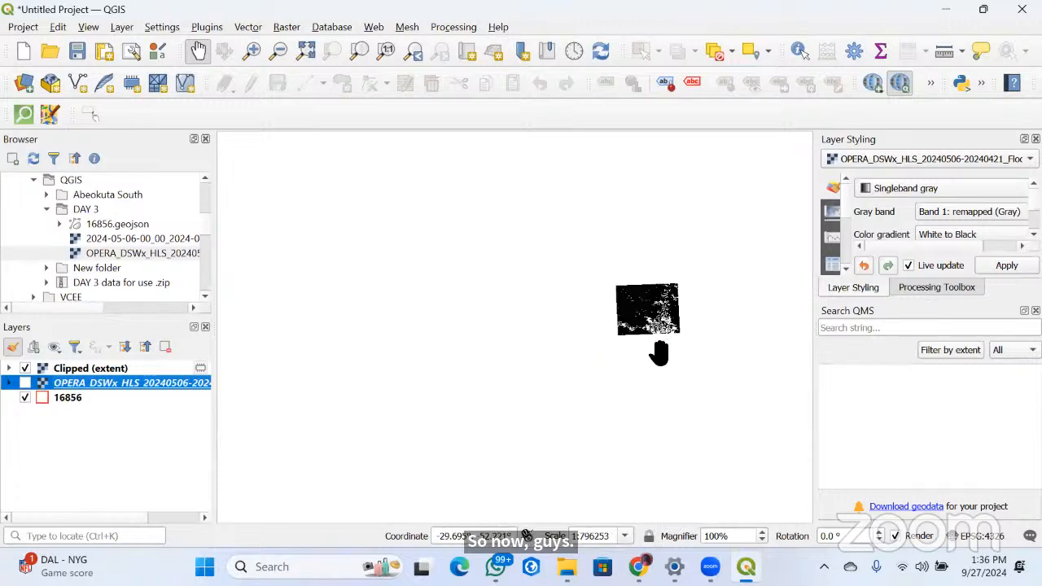
pyautogui.rightClick(634, 316)
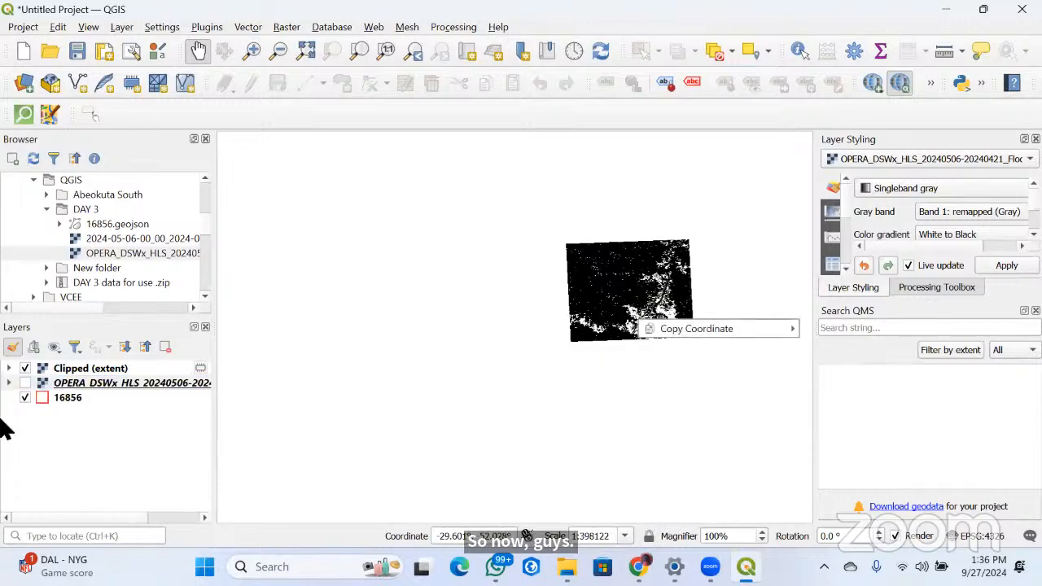
# Reduce the clipped raster's global opacity to about half and set its color gradient to White to Black
pyautogui.rightClick(65, 369)
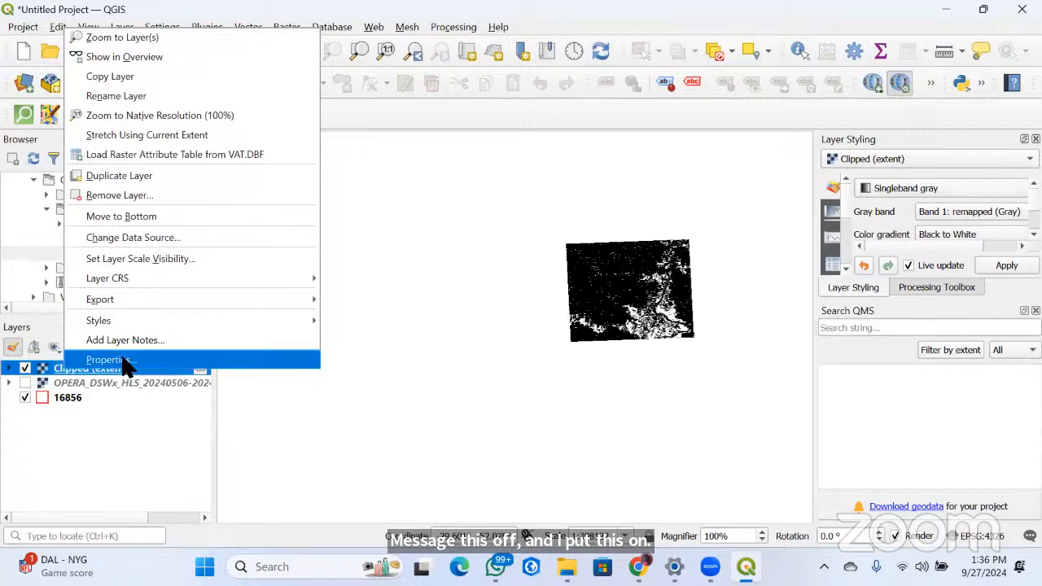
pyautogui.click(126, 366)
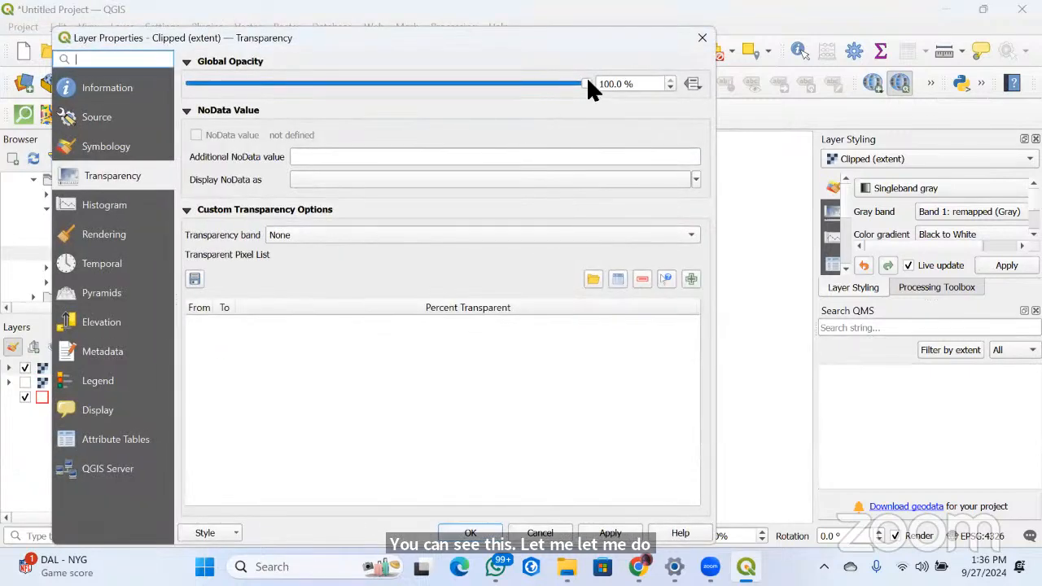
pyautogui.moveTo(586, 81); pyautogui.dragTo(388, 116)
pyautogui.click(108, 146)
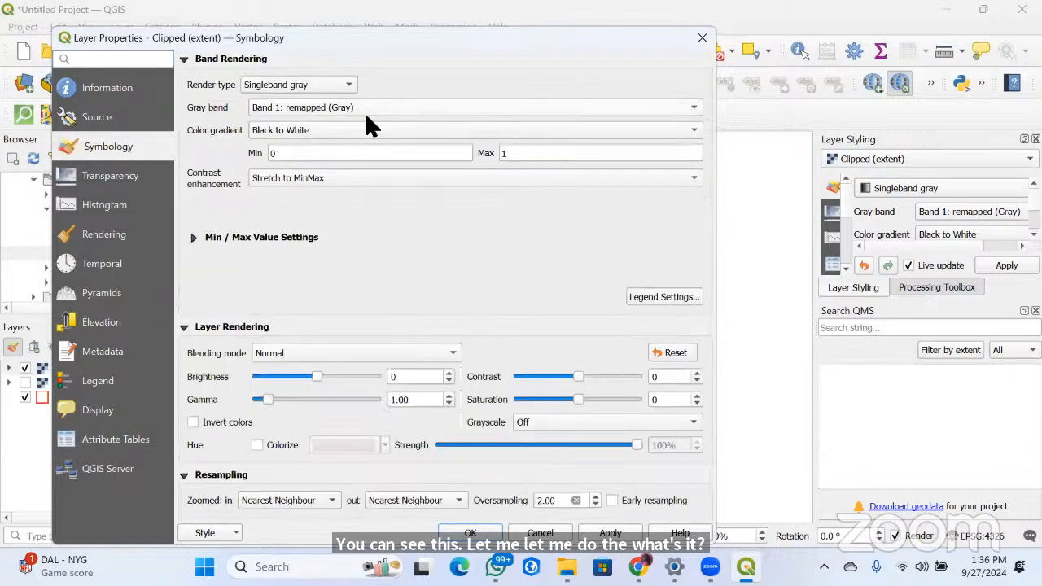
pyautogui.click(318, 130)
pyautogui.click(312, 148)
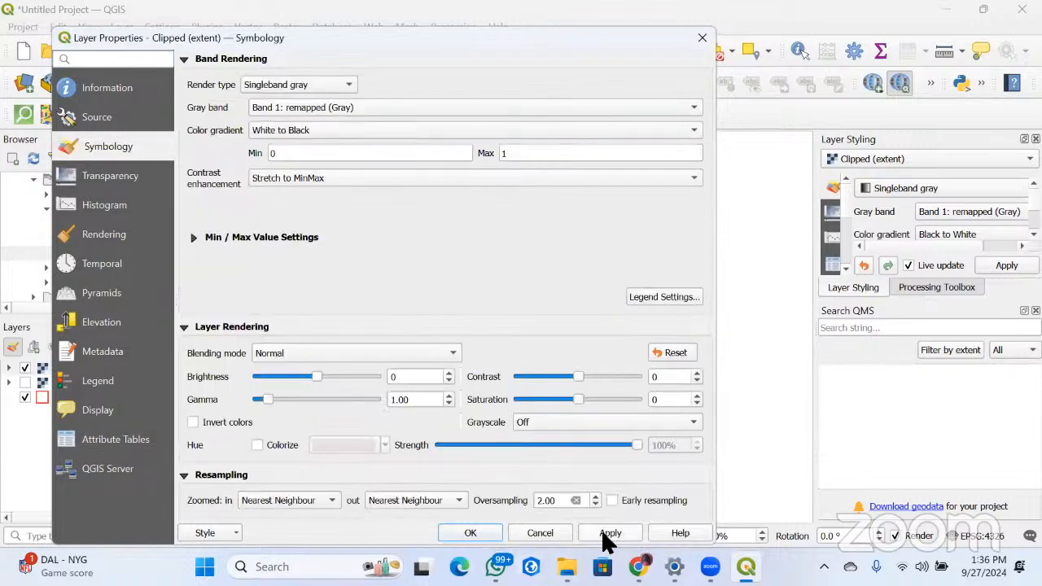
pyautogui.click(602, 533)
pyautogui.click(470, 531)
# Inspect the clipped flood raster against the 16856 boundary, briefly showing the full OPERA flood map for comparison
pyautogui.scroll(1, 676, 342)
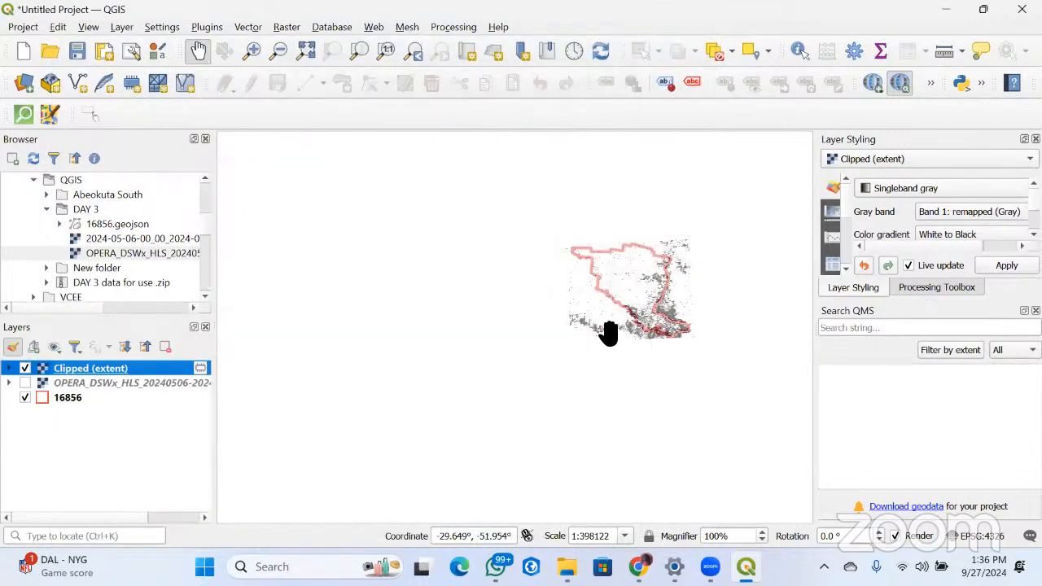
pyautogui.scroll(-1, 483, 352)
pyautogui.scroll(1, 547, 312)
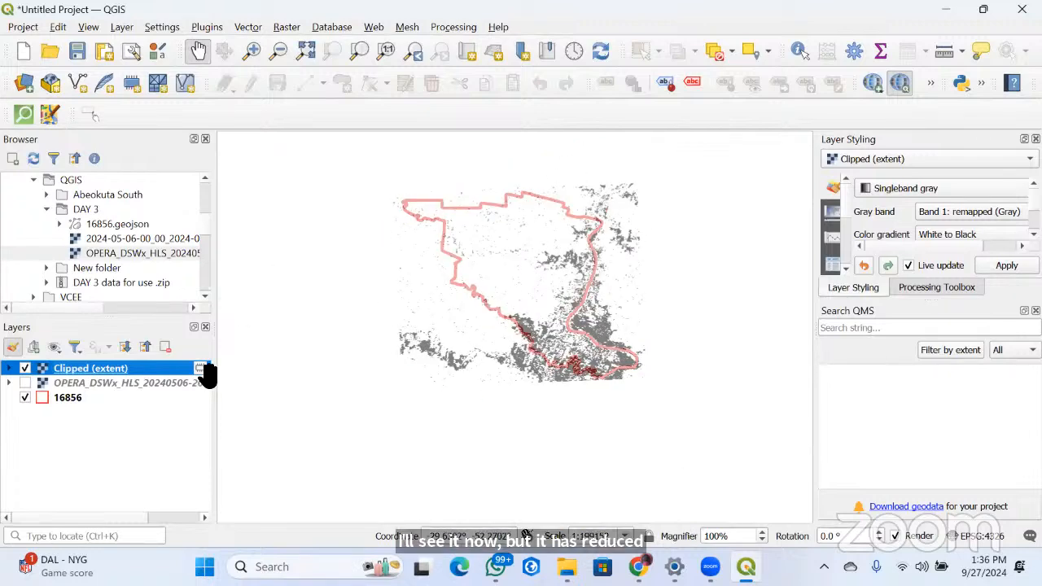
pyautogui.click(24, 383)
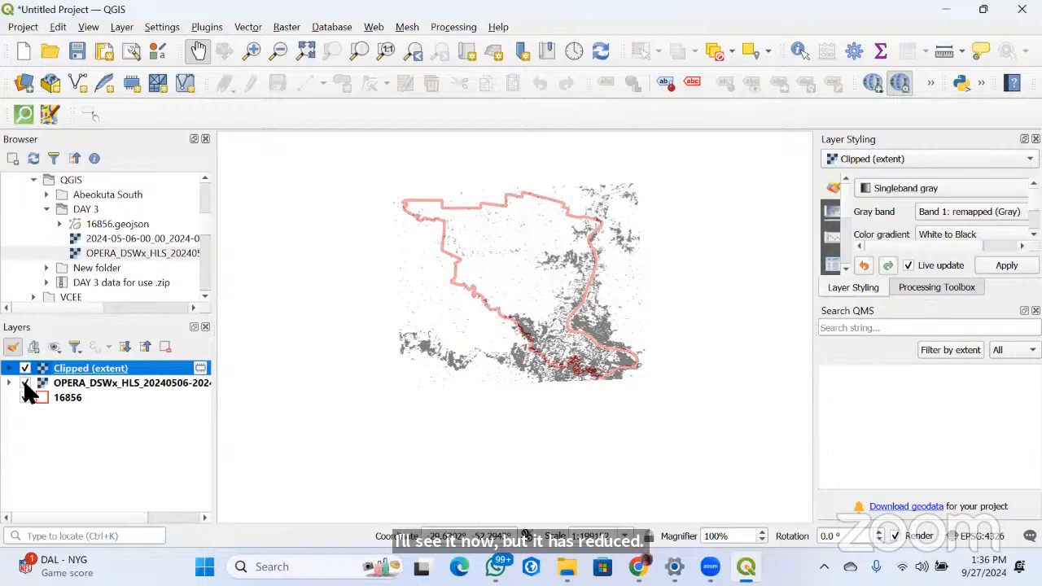
pyautogui.click(26, 384)
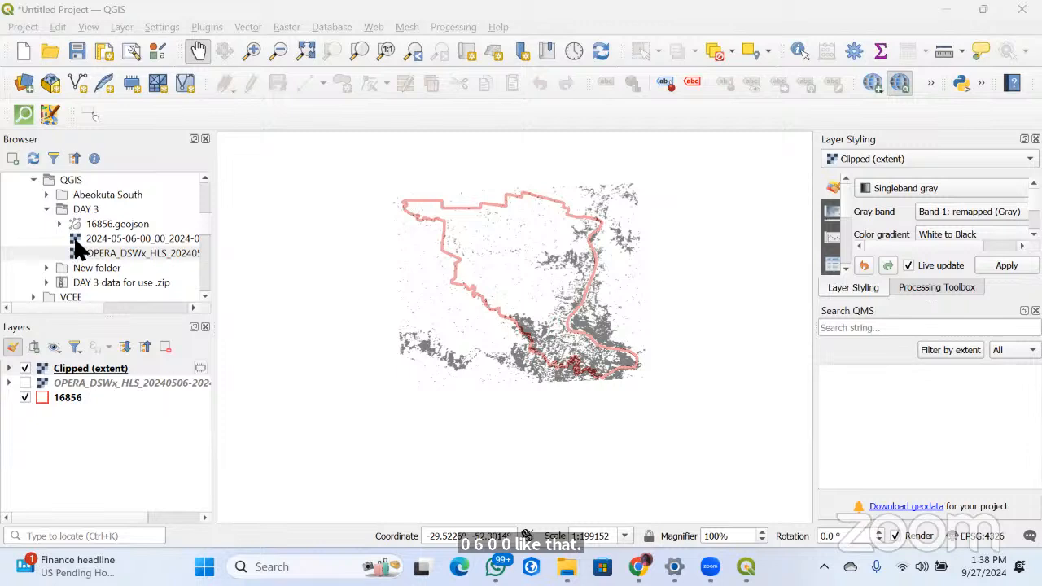
# Add the 2024-05-06 Sentinel image from the DAY 3 folder to the map and inspect its ground detail
pyautogui.moveTo(79, 246); pyautogui.dragTo(310, 259)
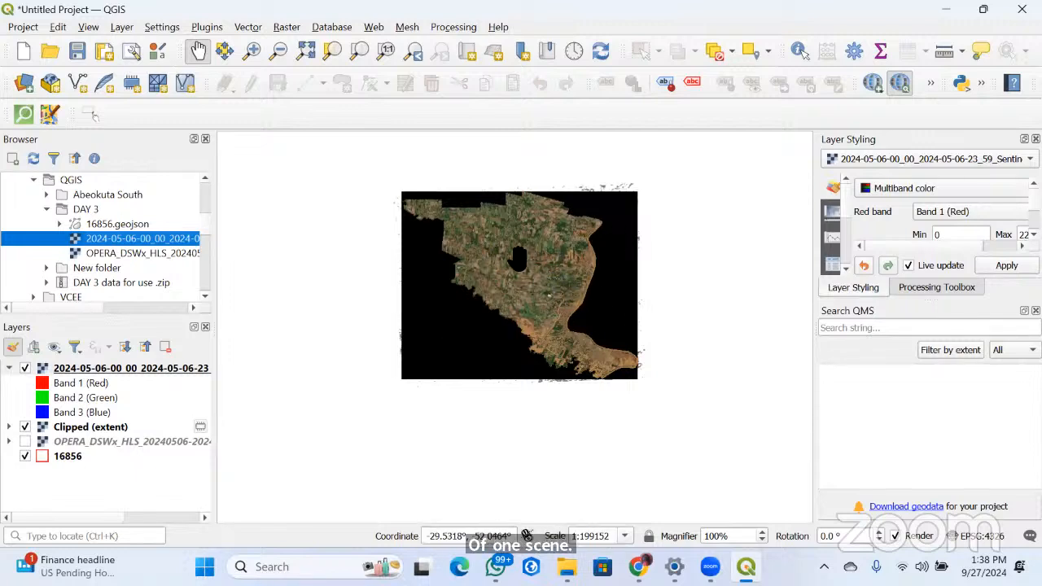
pyautogui.scroll(1, 545, 291)
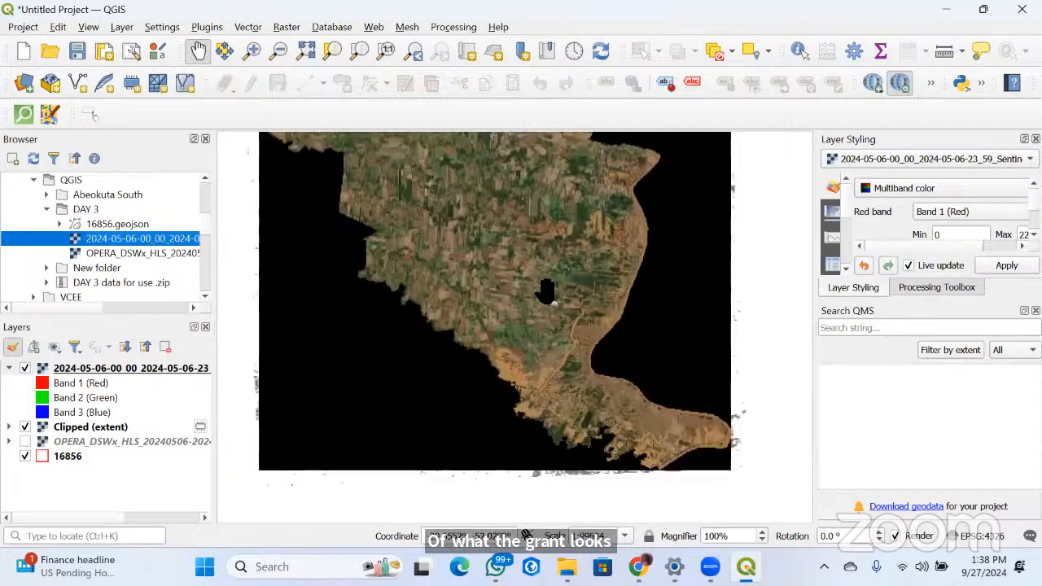
pyautogui.scroll(5, 545, 292)
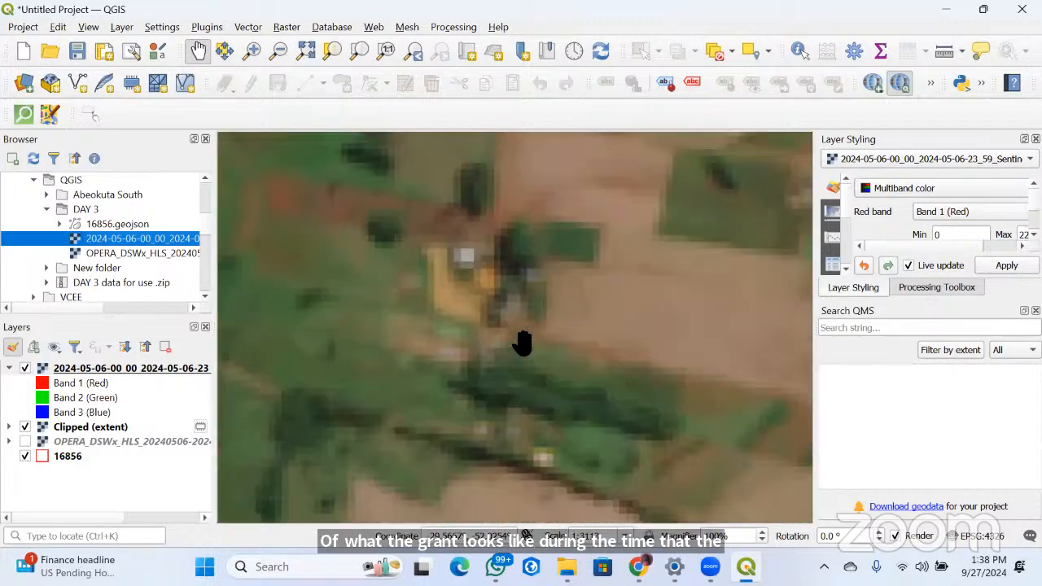
pyautogui.scroll(-6, 522, 343)
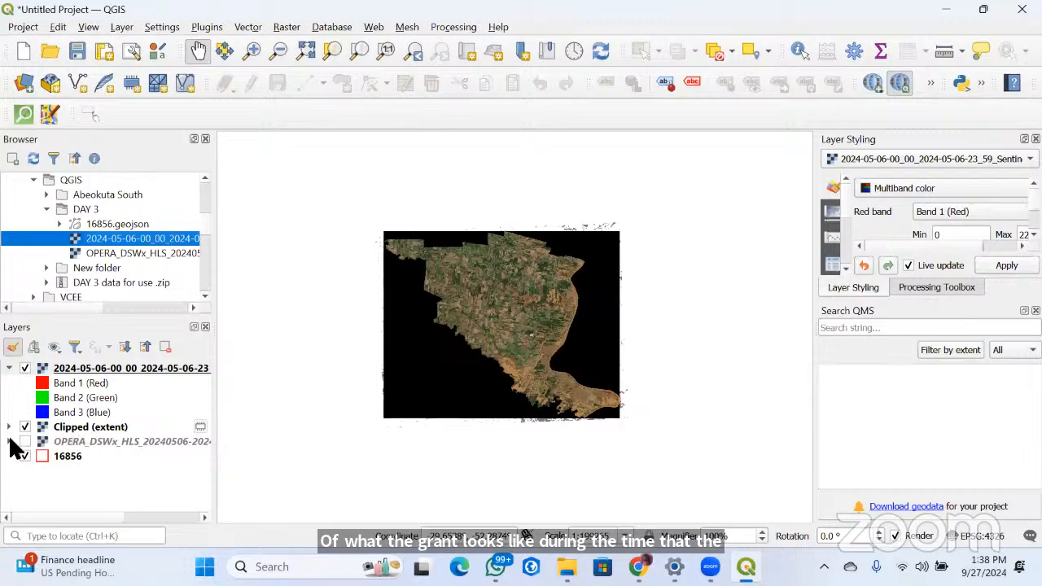
# Hide the clipped raster, show the full OPERA flood map, and move it above the Sentinel image in the layer order
pyautogui.click(24, 426)
pyautogui.click(24, 441)
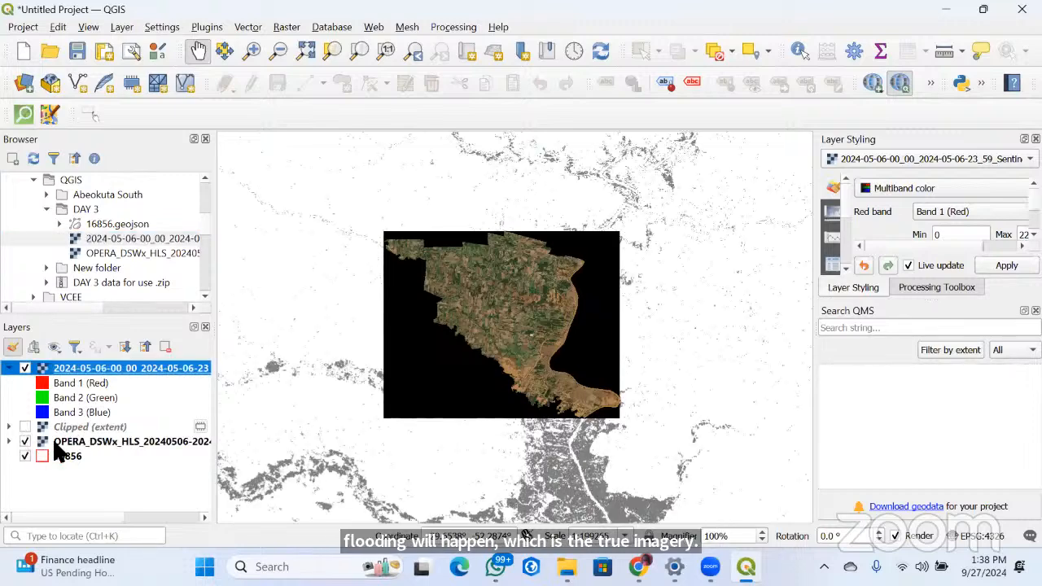
pyautogui.moveTo(54, 444); pyautogui.dragTo(36, 358)
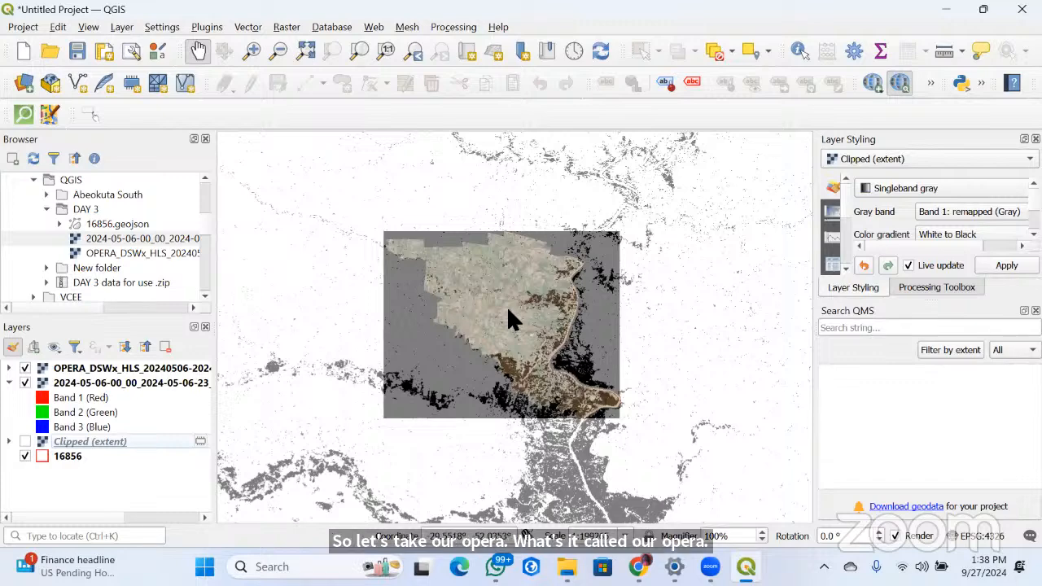
# Examine the flooded areas near the river, comparing the semi-transparent OPERA flood map overlay with the bare Sentinel image
pyautogui.moveTo(508, 310); pyautogui.dragTo(418, 318)
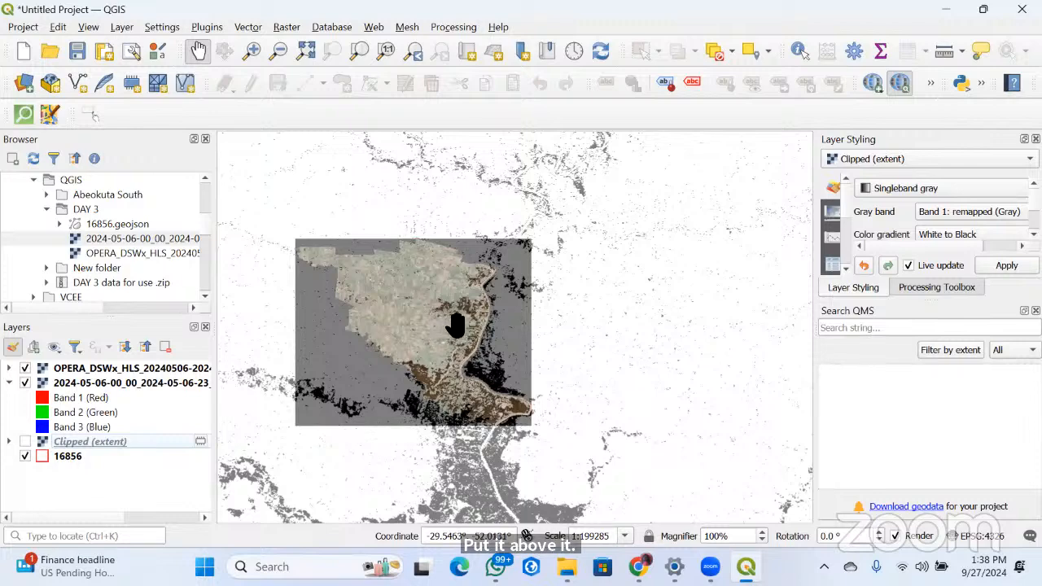
pyautogui.scroll(3, 431, 326)
pyautogui.scroll(3, 523, 247)
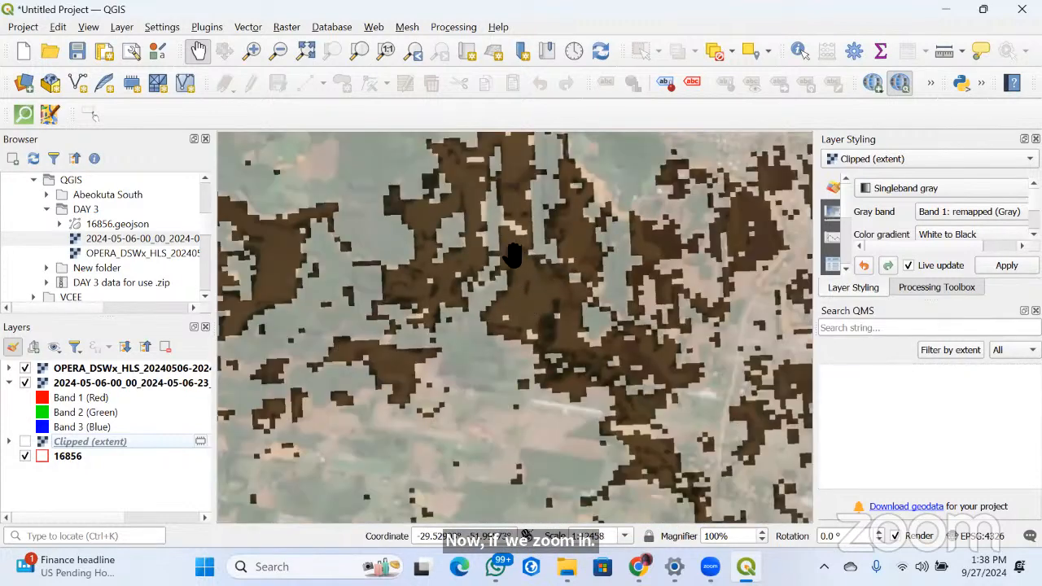
pyautogui.scroll(-3, 529, 287)
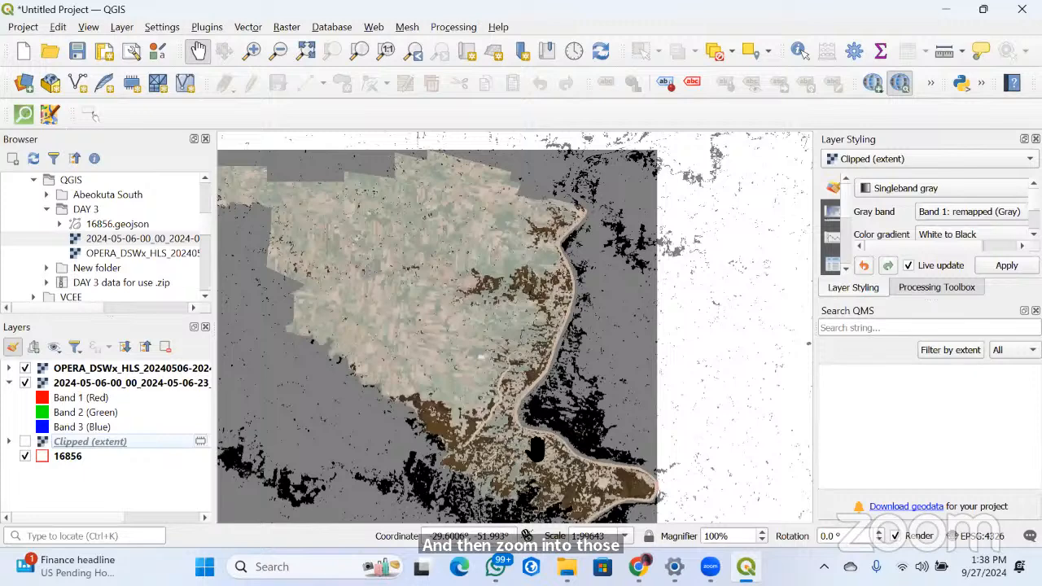
pyautogui.click(25, 367)
pyautogui.scroll(2, 461, 337)
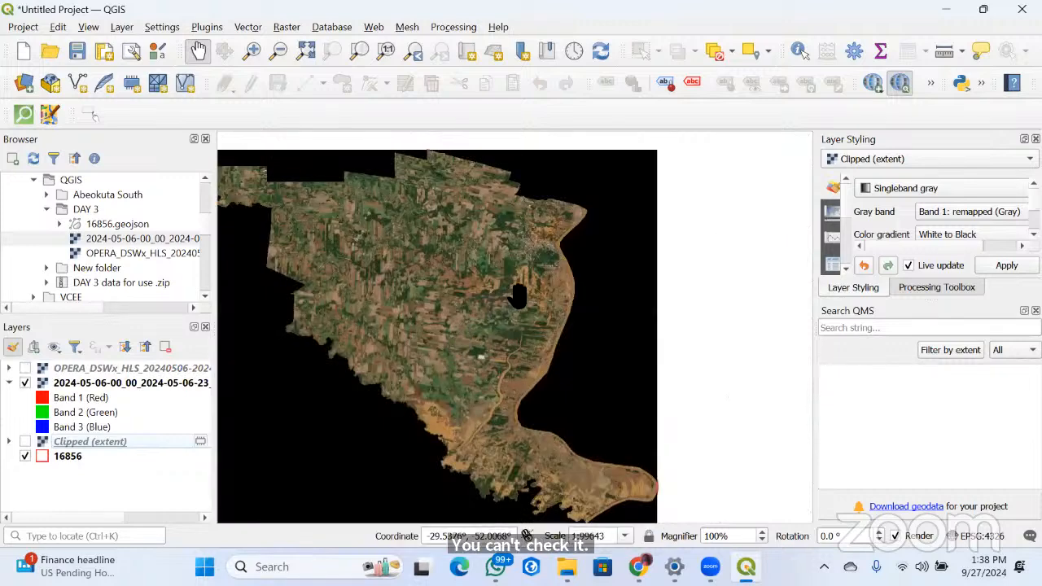
pyautogui.scroll(5, 511, 301)
pyautogui.moveTo(438, 396); pyautogui.dragTo(485, 318)
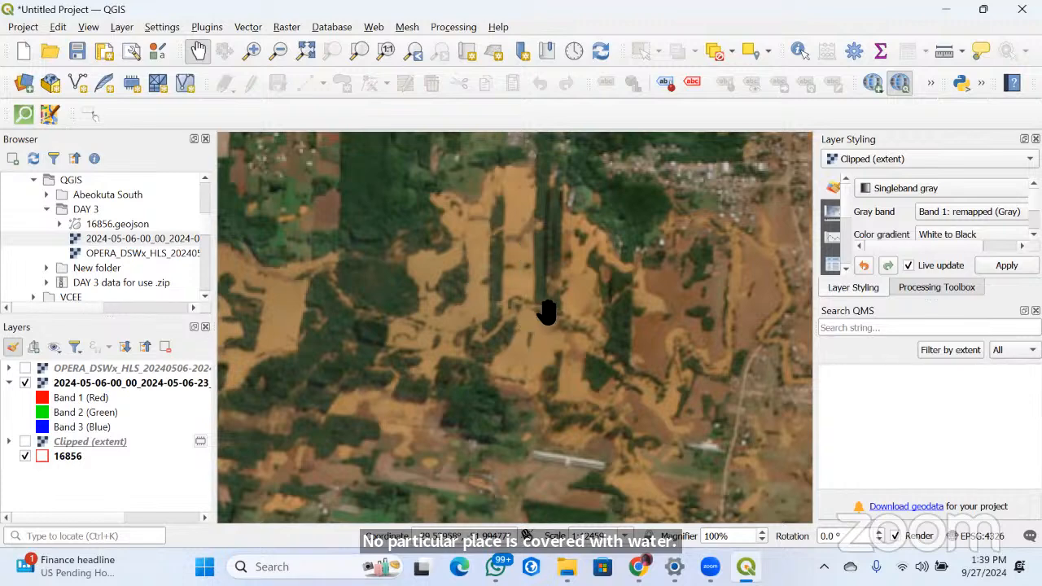
pyautogui.scroll(-3, 594, 314)
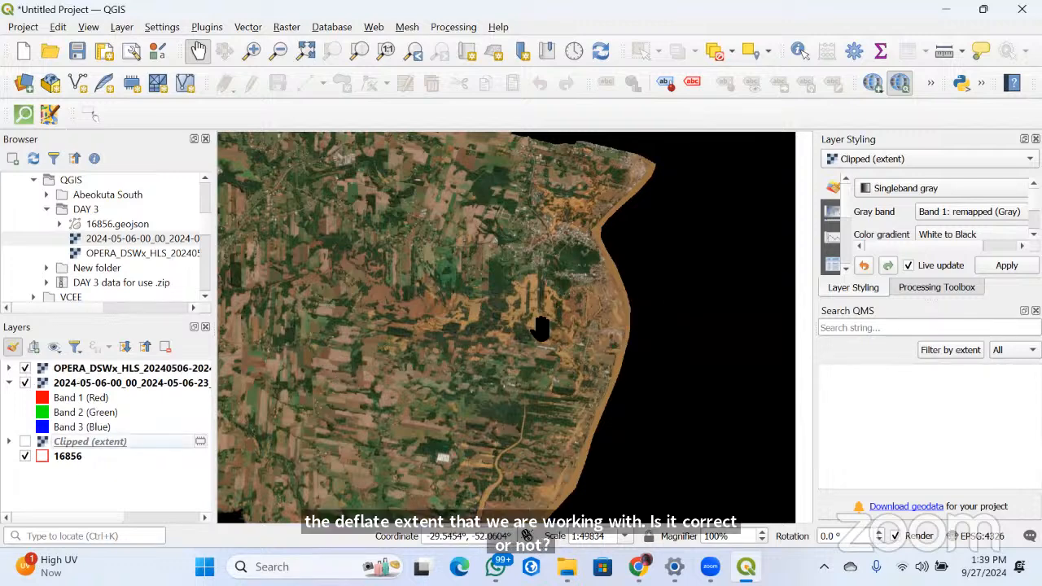
pyautogui.scroll(3, 562, 322)
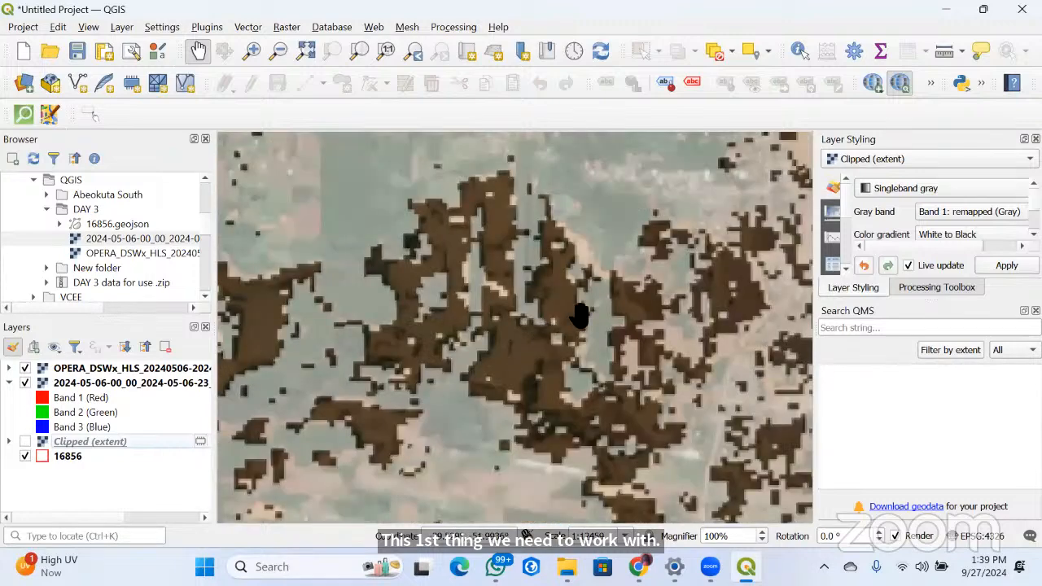
pyautogui.scroll(-7, 570, 323)
pyautogui.scroll(7, 601, 325)
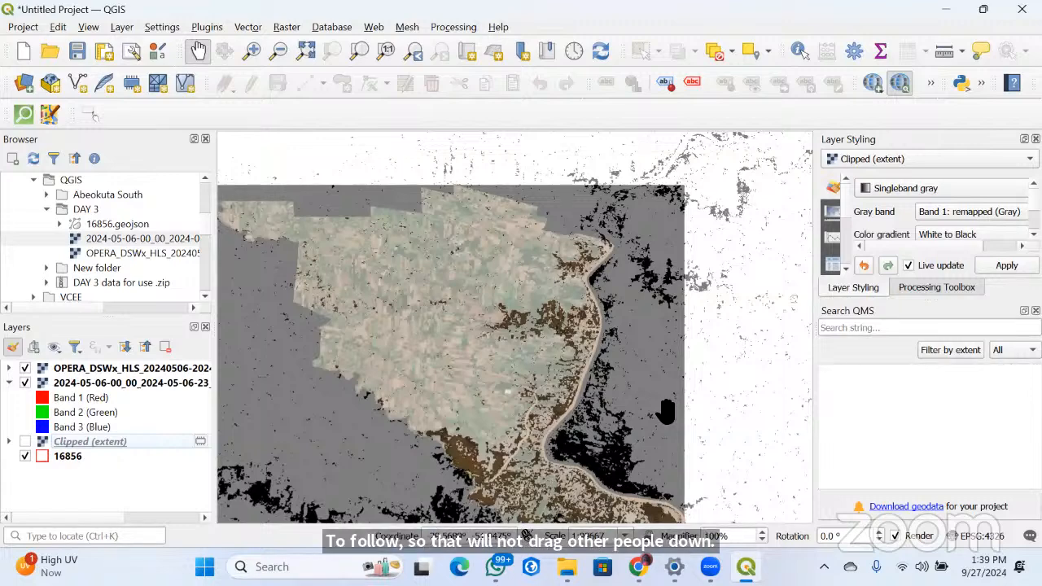
# Show the Clipped (extent) layer again and collapse the Sentinel image's band legend in the layer list
pyautogui.click(9, 441)
pyautogui.click(8, 441)
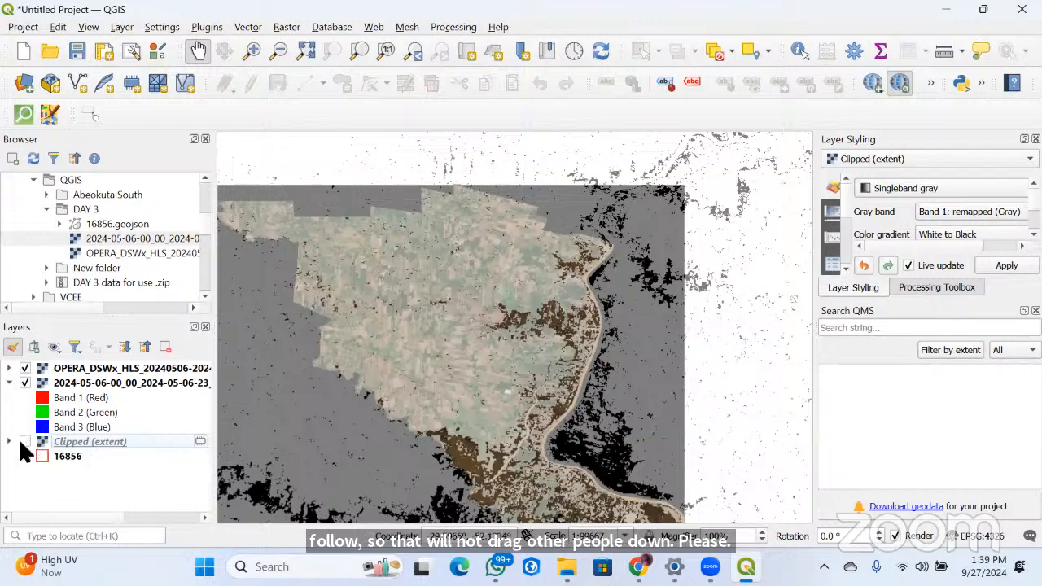
pyautogui.click(25, 441)
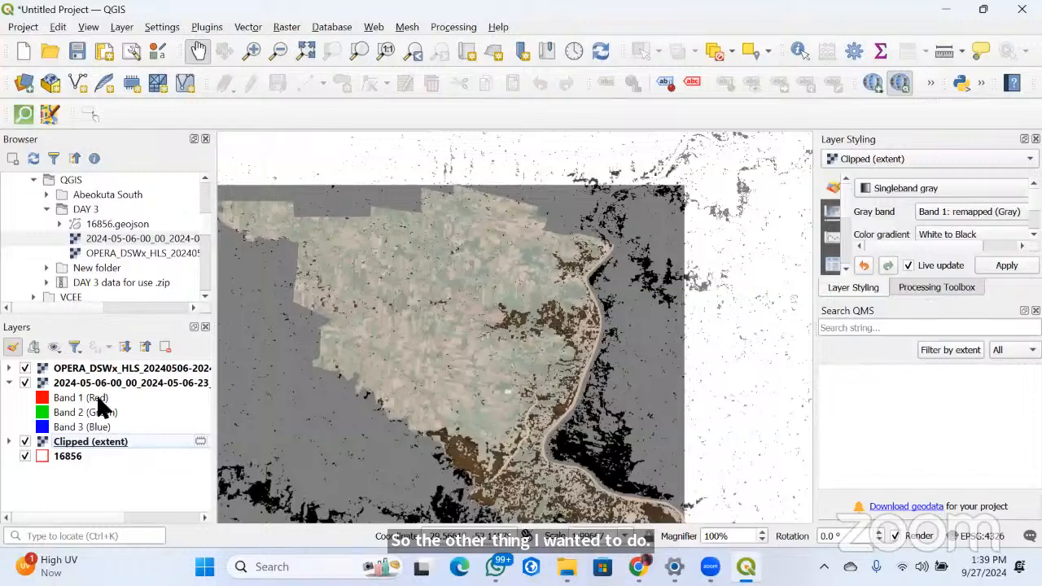
pyautogui.click(9, 383)
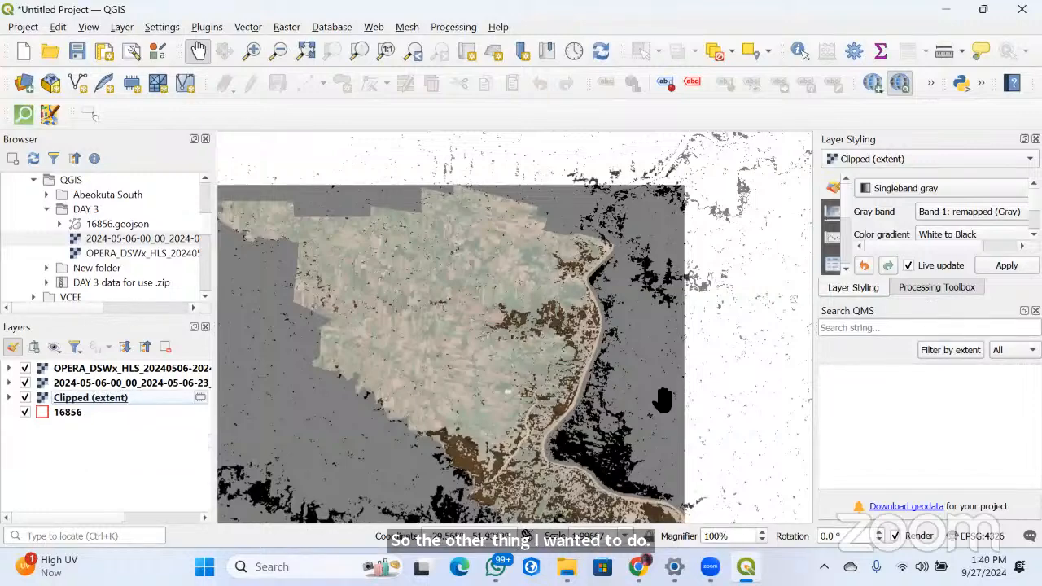
pyautogui.click(287, 28)
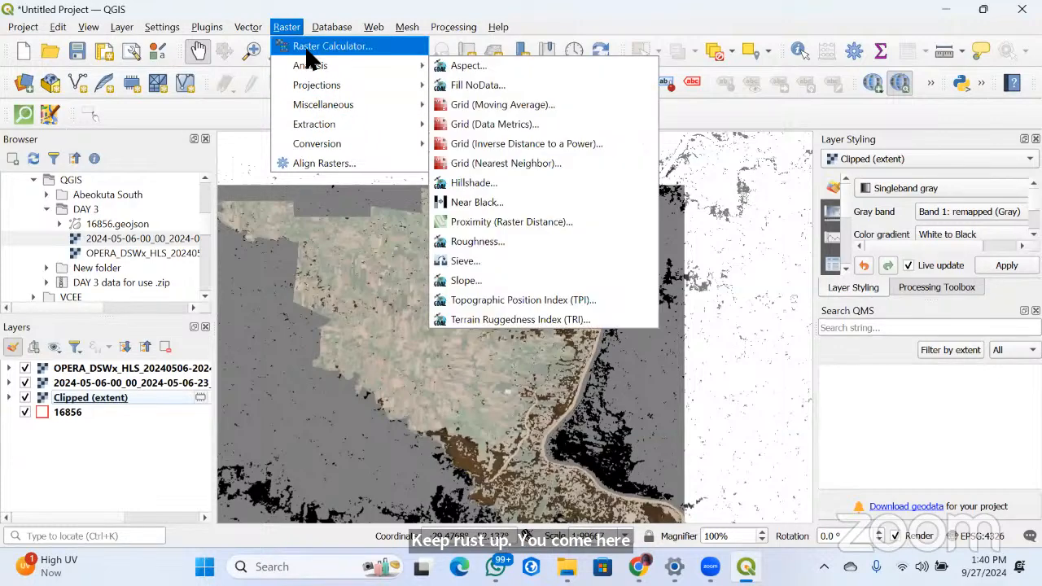
pyautogui.moveTo(325, 122)
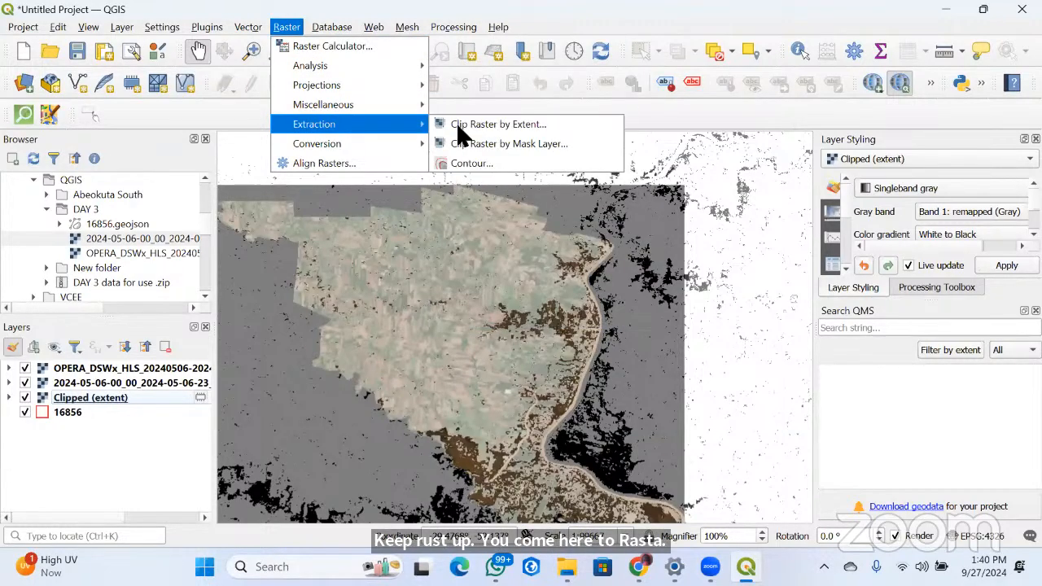
pyautogui.click(521, 151)
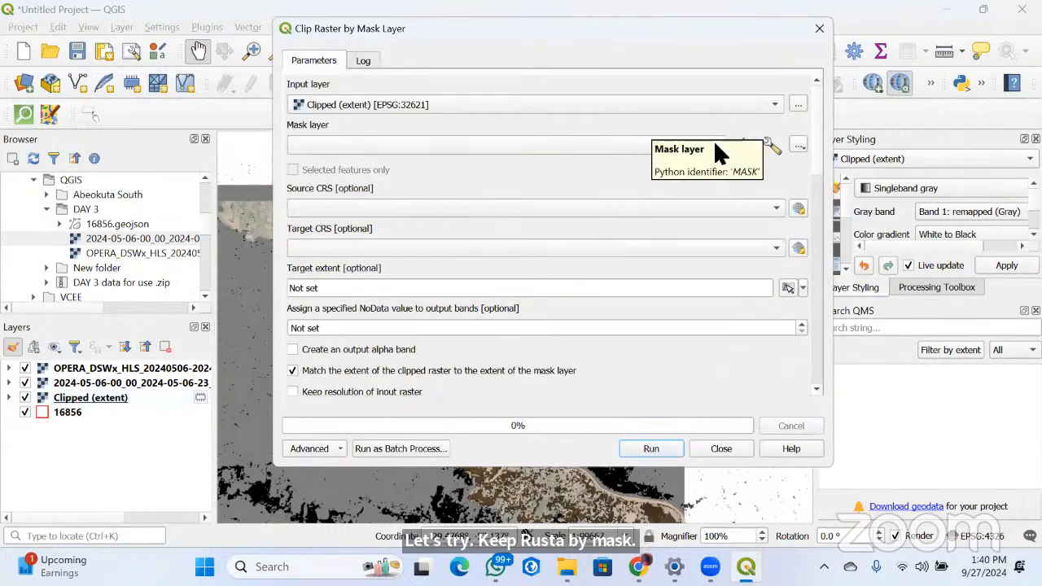
pyautogui.click(714, 143)
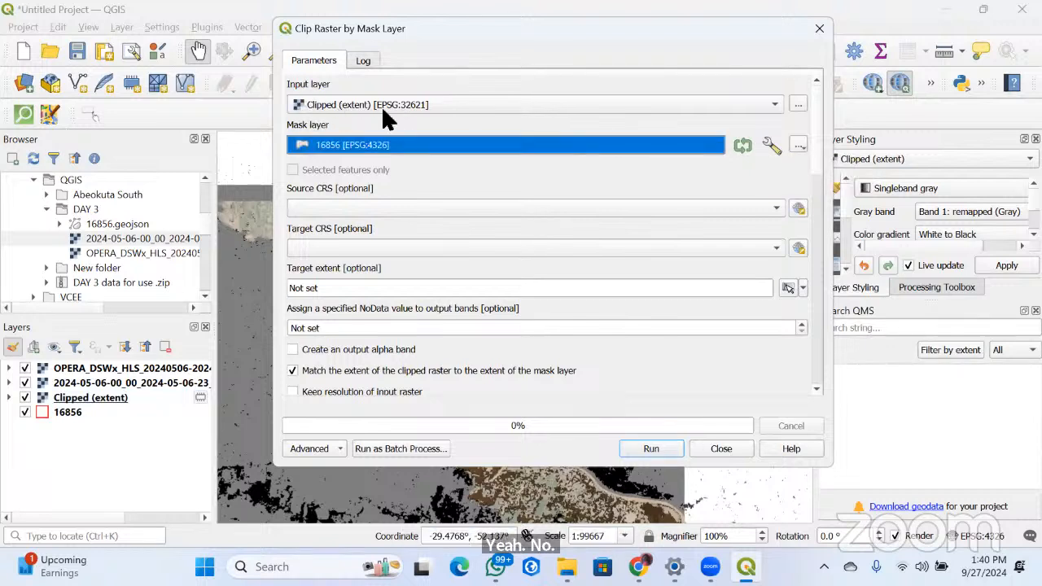
pyautogui.click(776, 106)
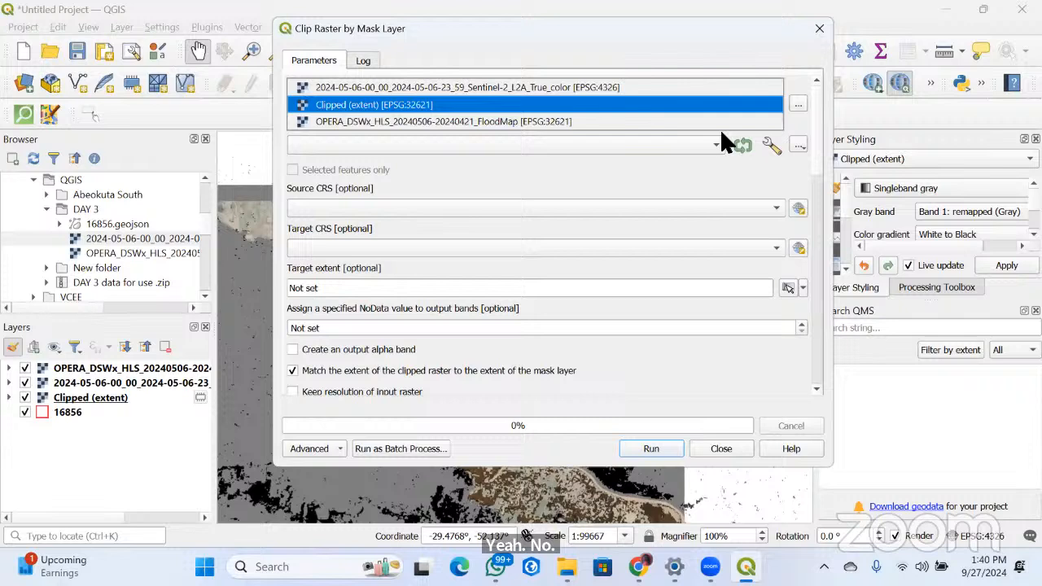
pyautogui.click(399, 121)
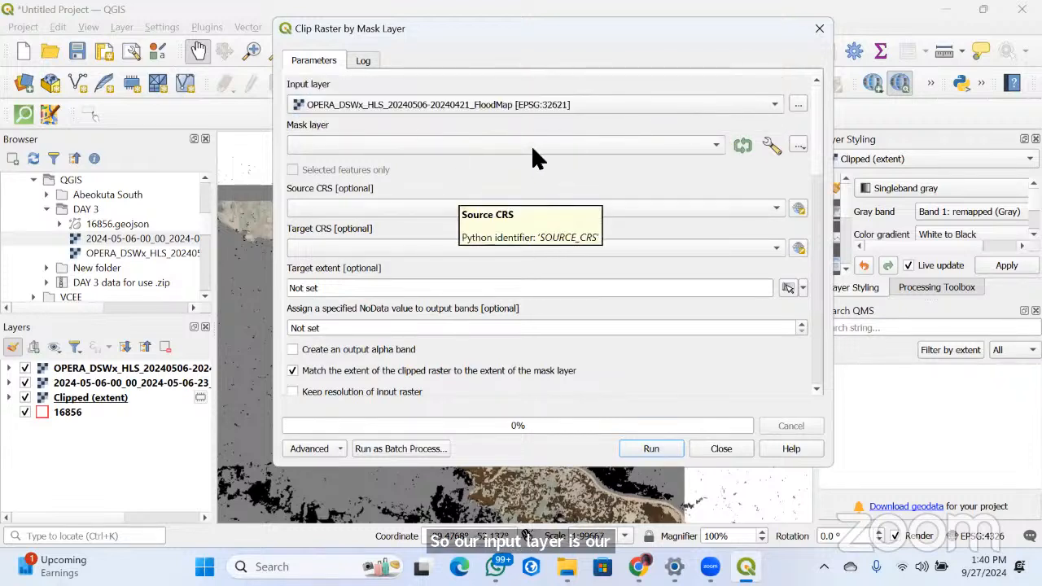
pyautogui.click(720, 139)
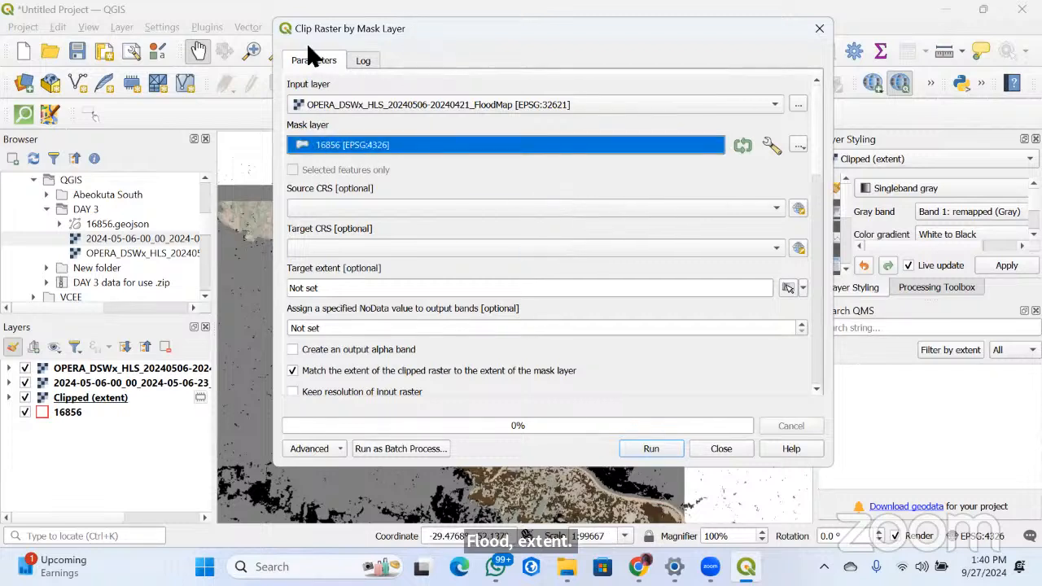
pyautogui.click(428, 152)
pyautogui.click(360, 148)
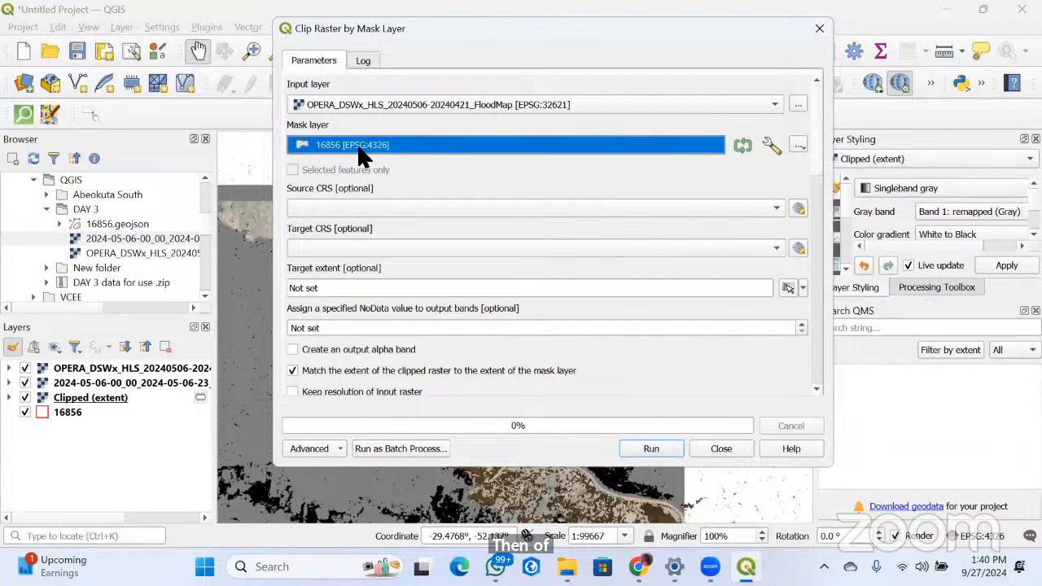
pyautogui.click(356, 144)
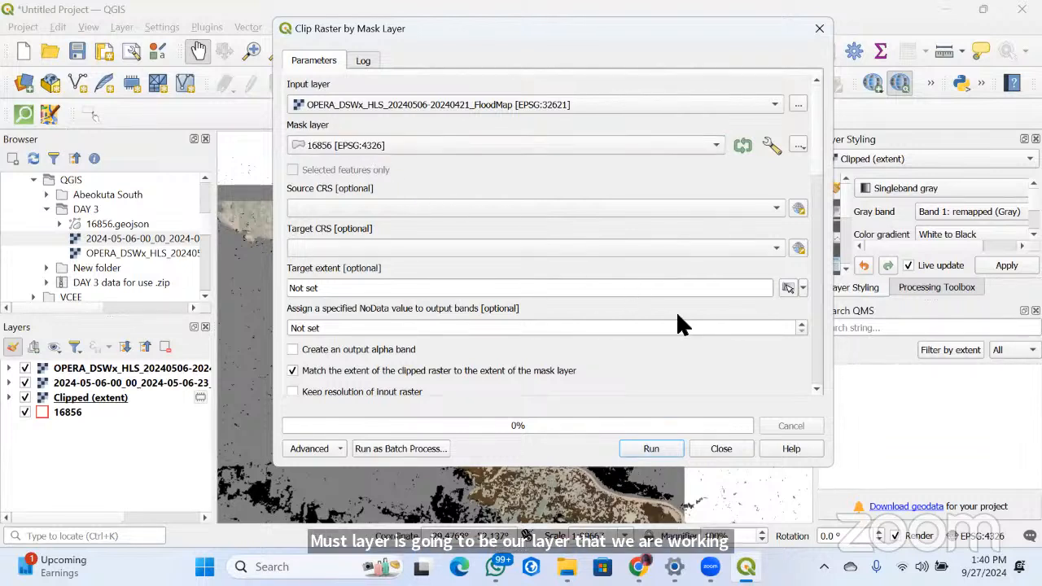
pyautogui.click(819, 29)
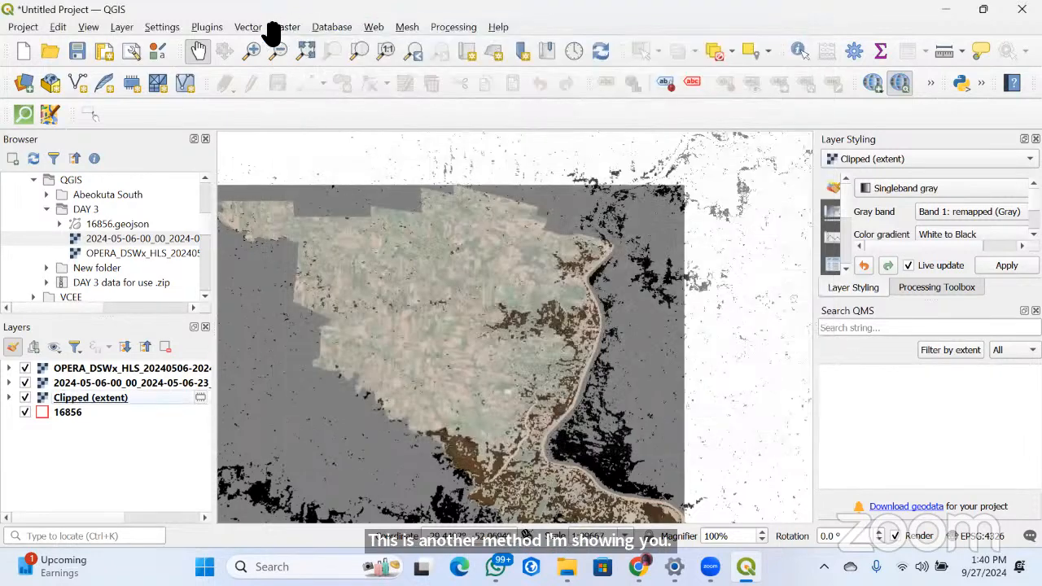
pyautogui.click(286, 27)
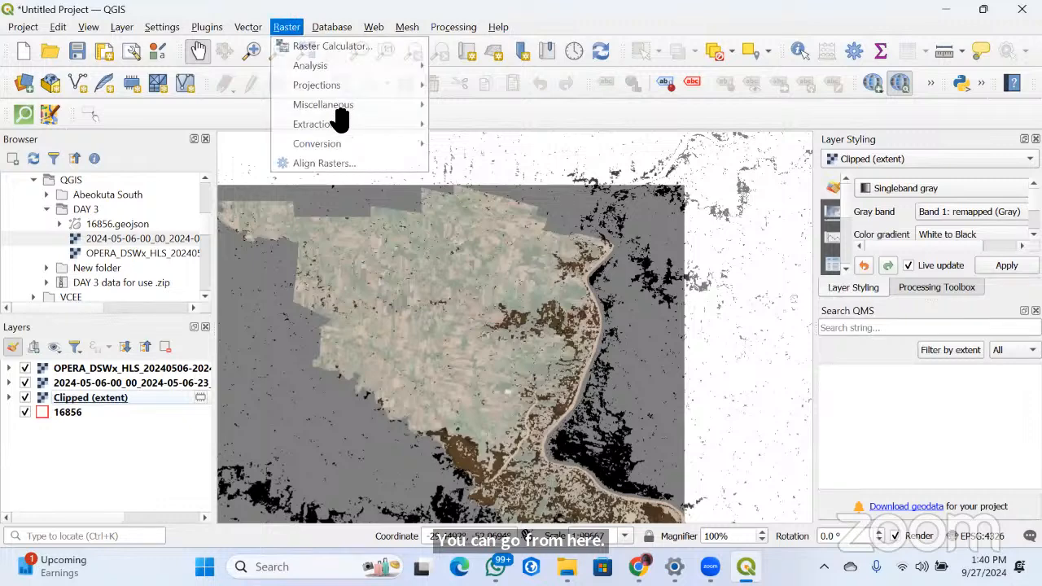
pyautogui.moveTo(340, 124)
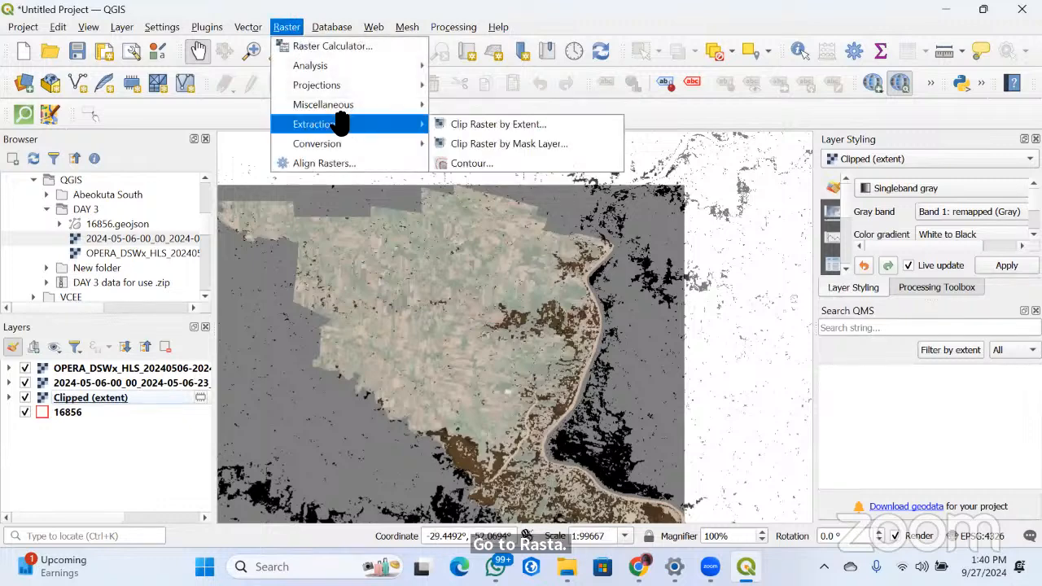
pyautogui.click(505, 150)
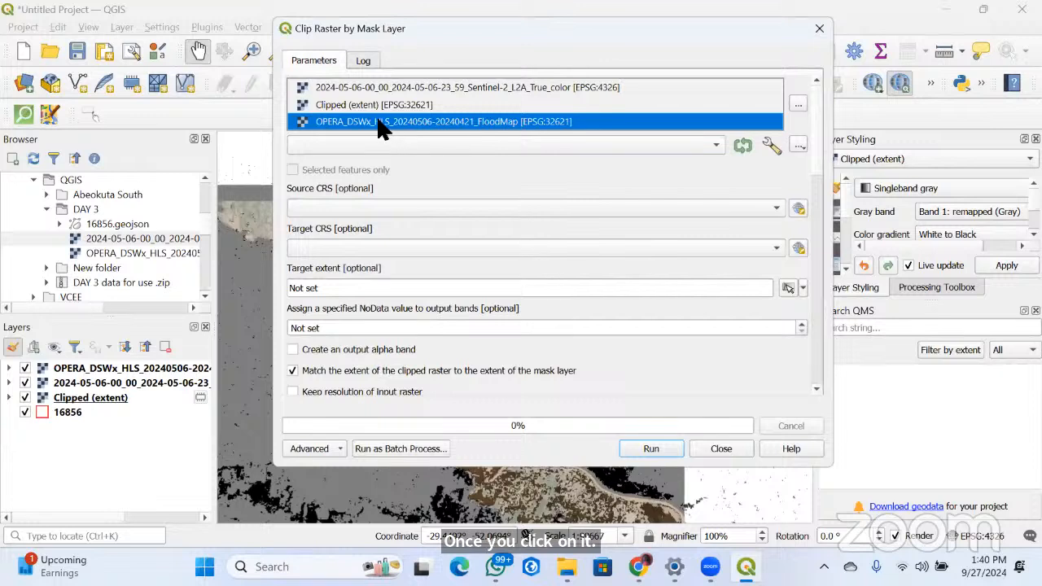
pyautogui.click(490, 121)
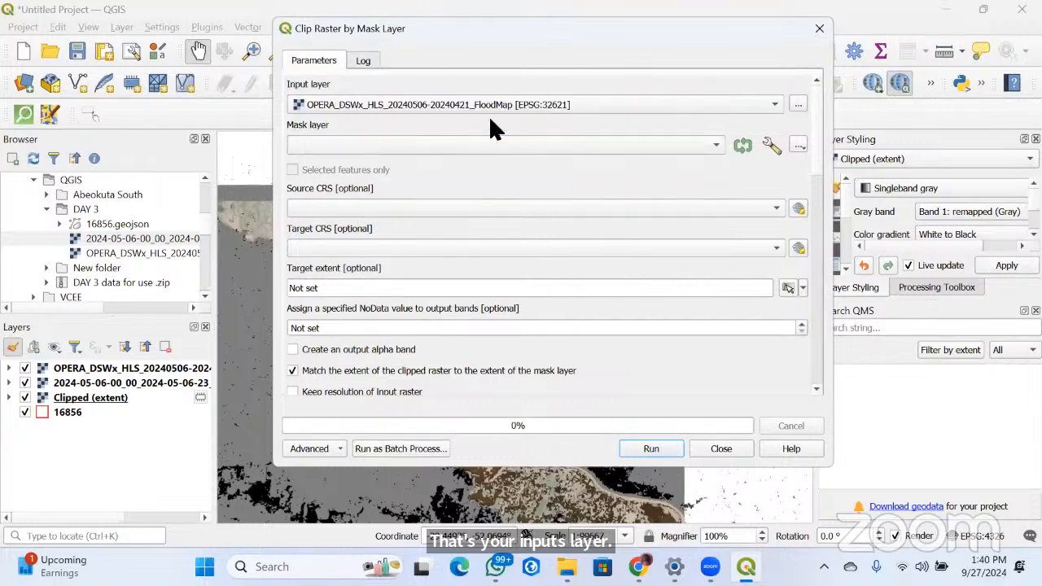
pyautogui.click(380, 146)
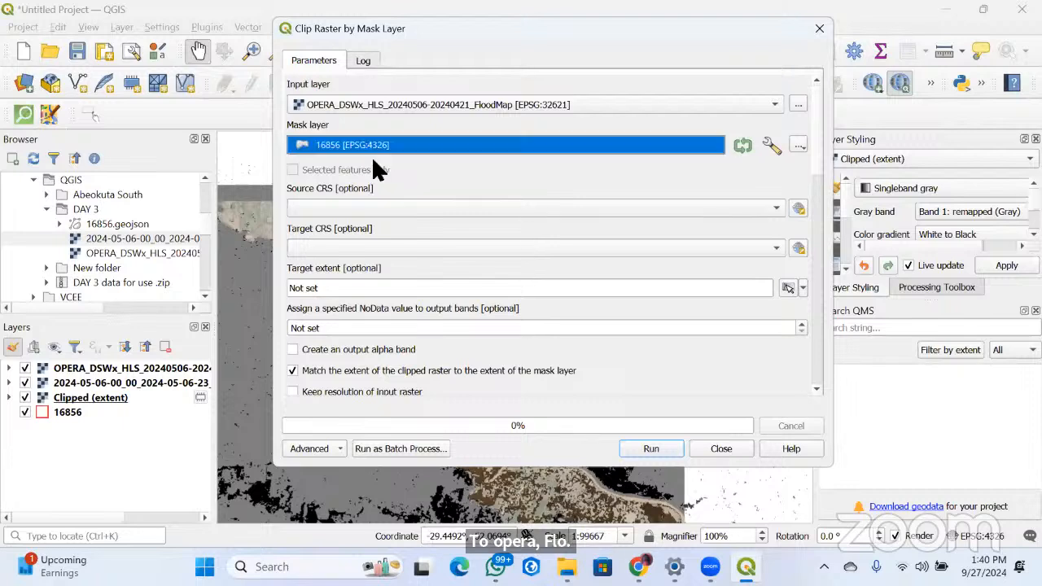
pyautogui.click(497, 148)
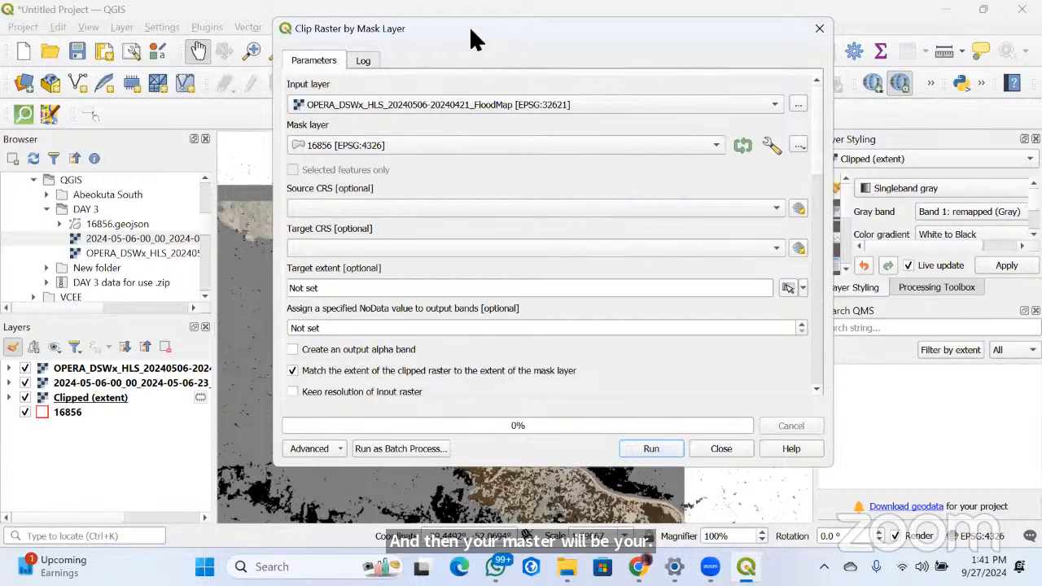
pyautogui.moveTo(471, 30); pyautogui.dragTo(334, 14)
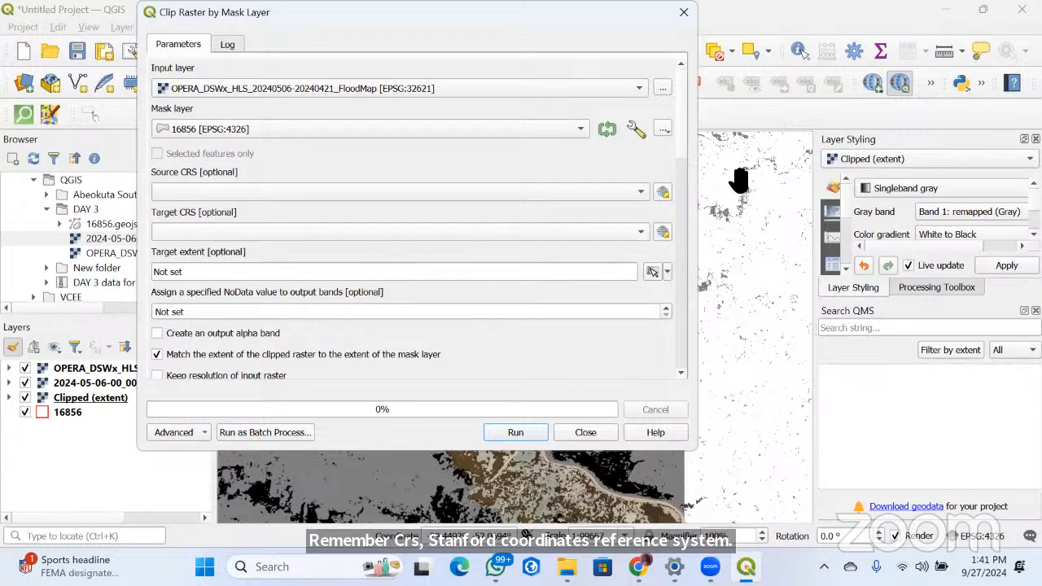
pyautogui.click(511, 430)
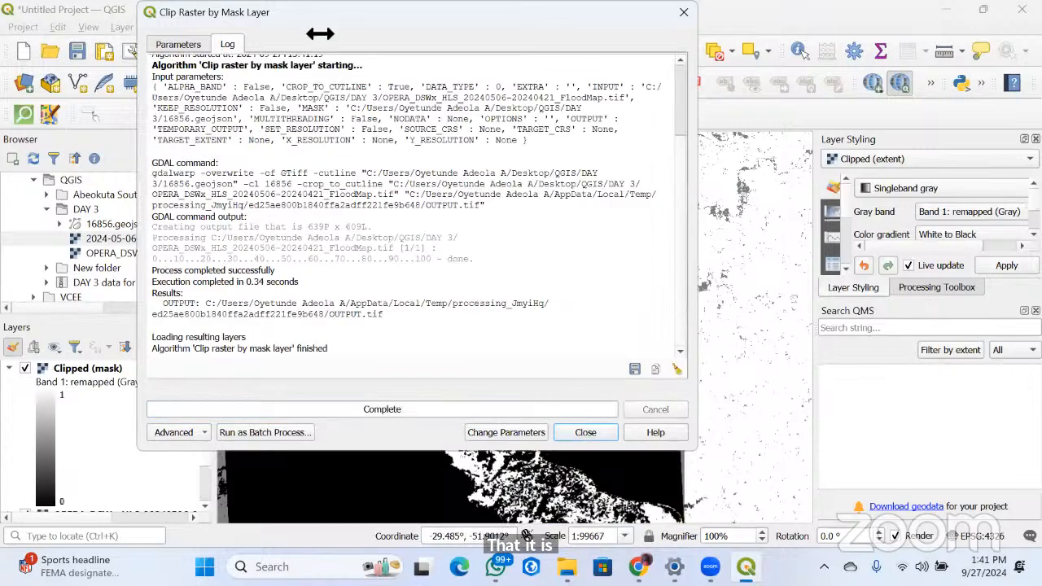
pyautogui.moveTo(481, 281); pyautogui.dragTo(474, 187)
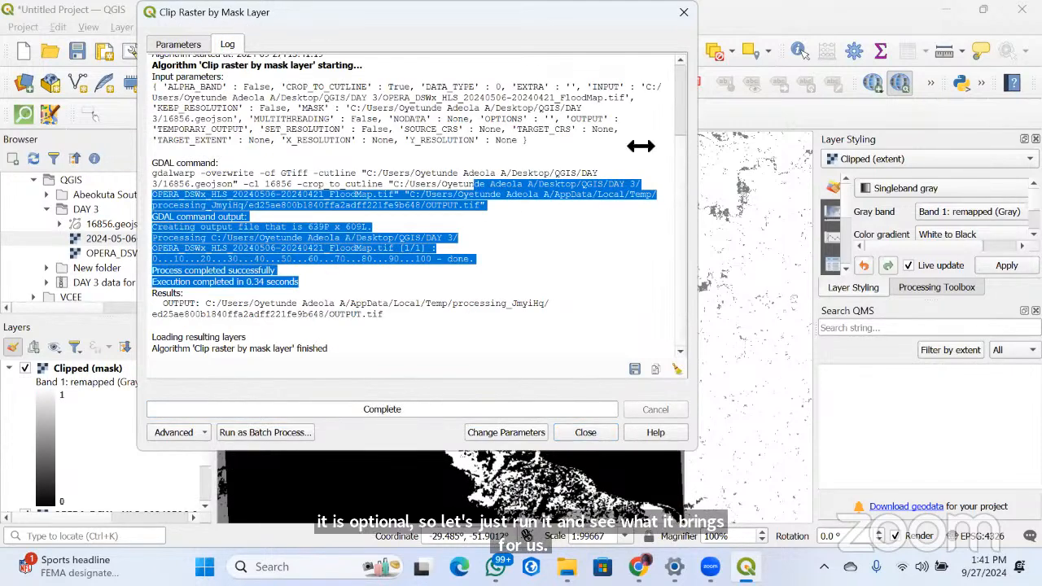
pyautogui.moveTo(184, 24); pyautogui.dragTo(185, 180)
pyautogui.click(677, 170)
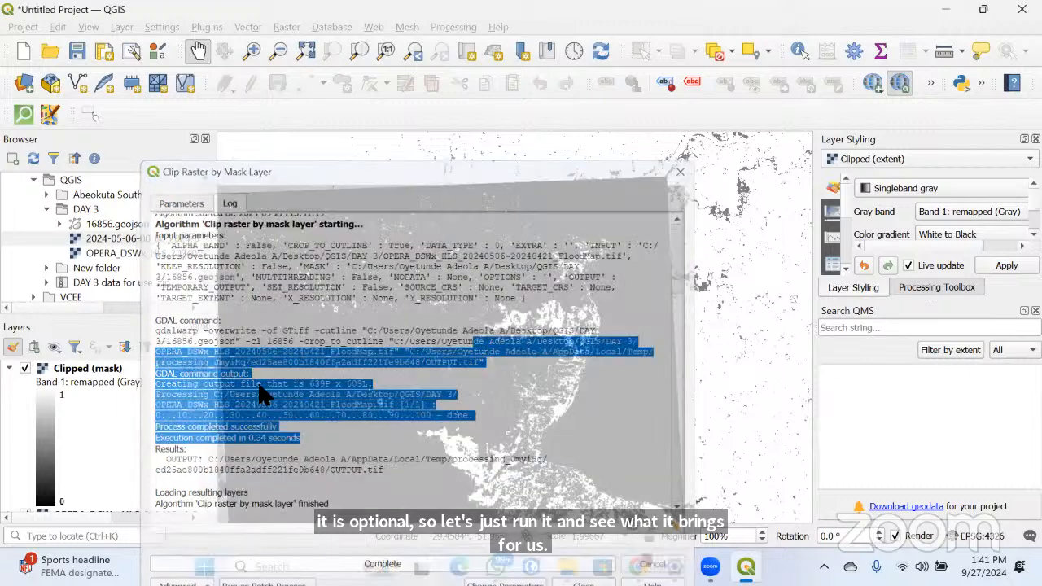
# Collapse the new mask-clipped raster's legend and remove the Clipped (extent) layer from the project
pyautogui.click(7, 367)
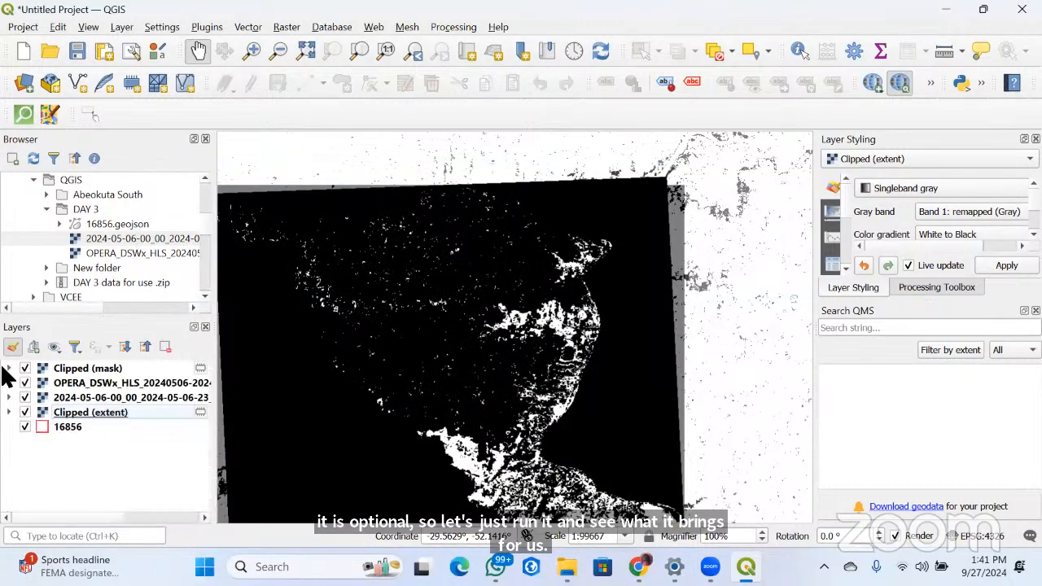
pyautogui.rightClick(82, 415)
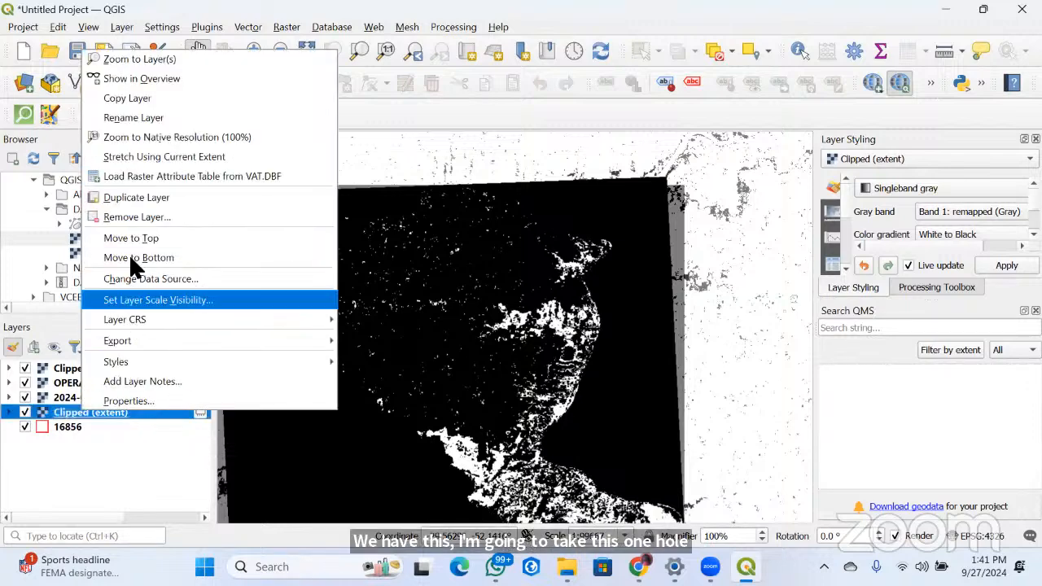
pyautogui.click(139, 217)
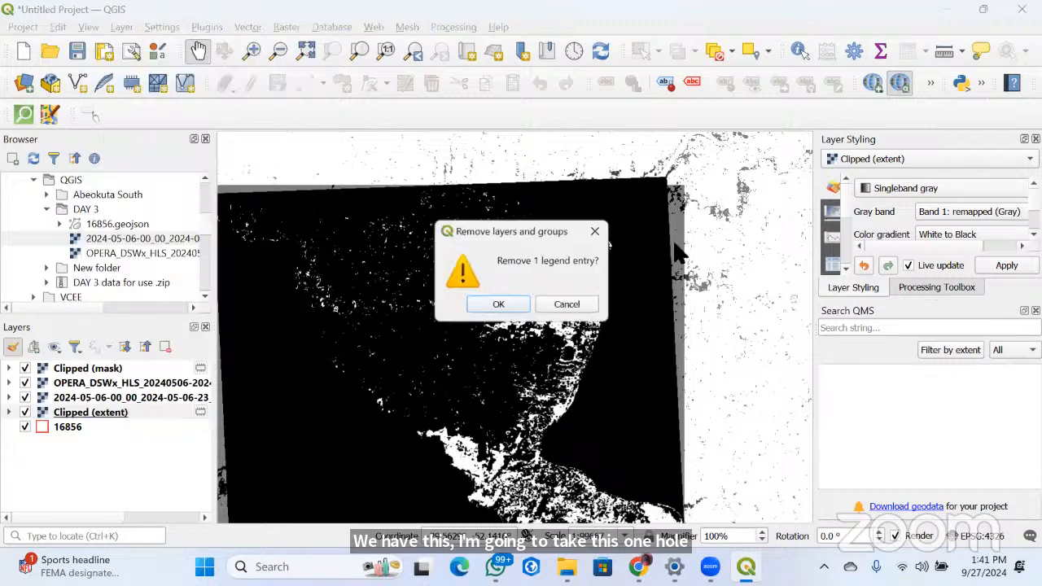
pyautogui.click(498, 304)
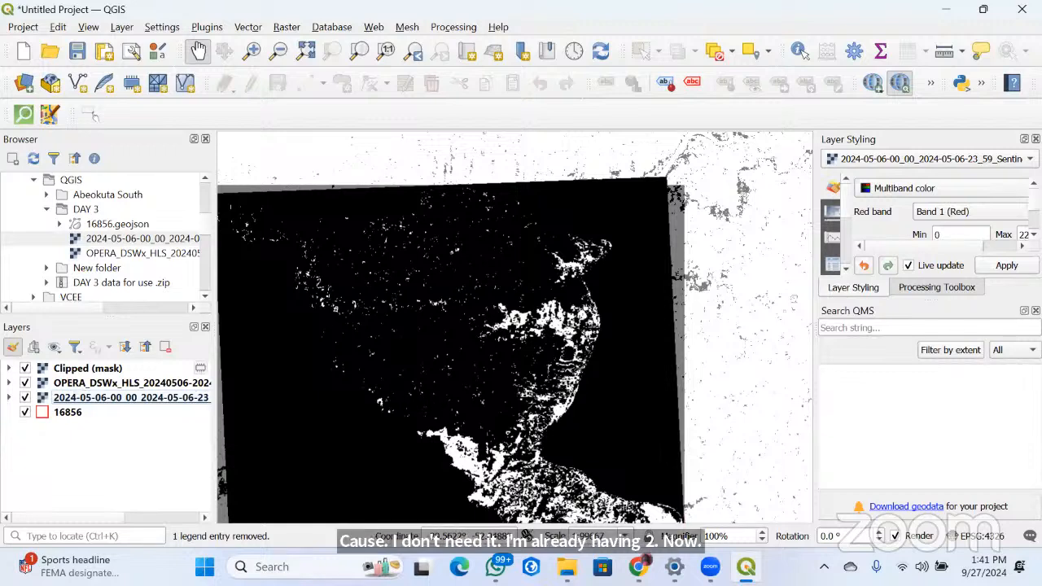
# Start exporting the Clipped (mask) raster to a new file and browse to the DAY 3 folder inside the Desktop's QGIS folder
pyautogui.click(199, 368)
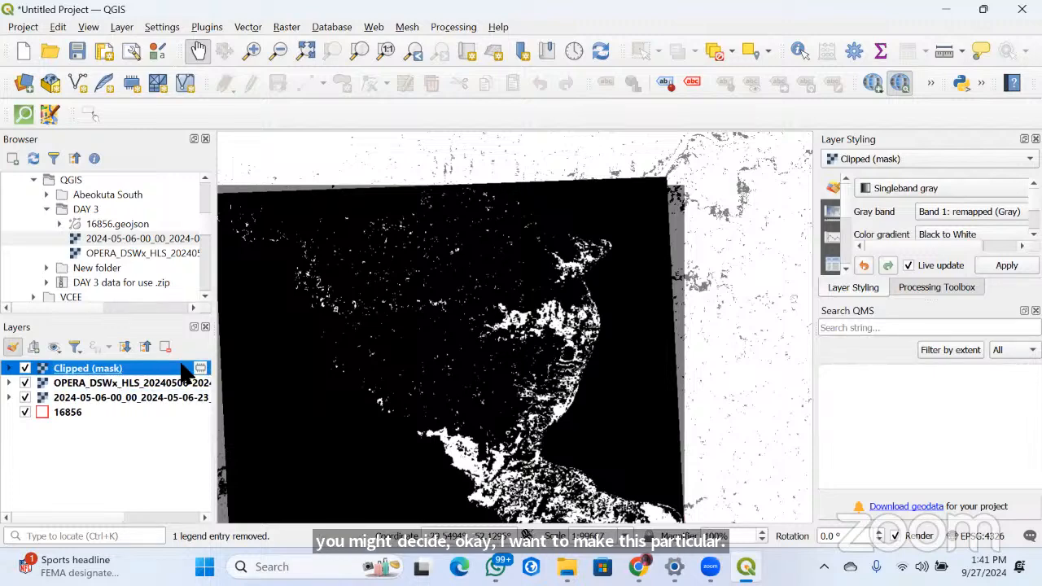
pyautogui.rightClick(186, 373)
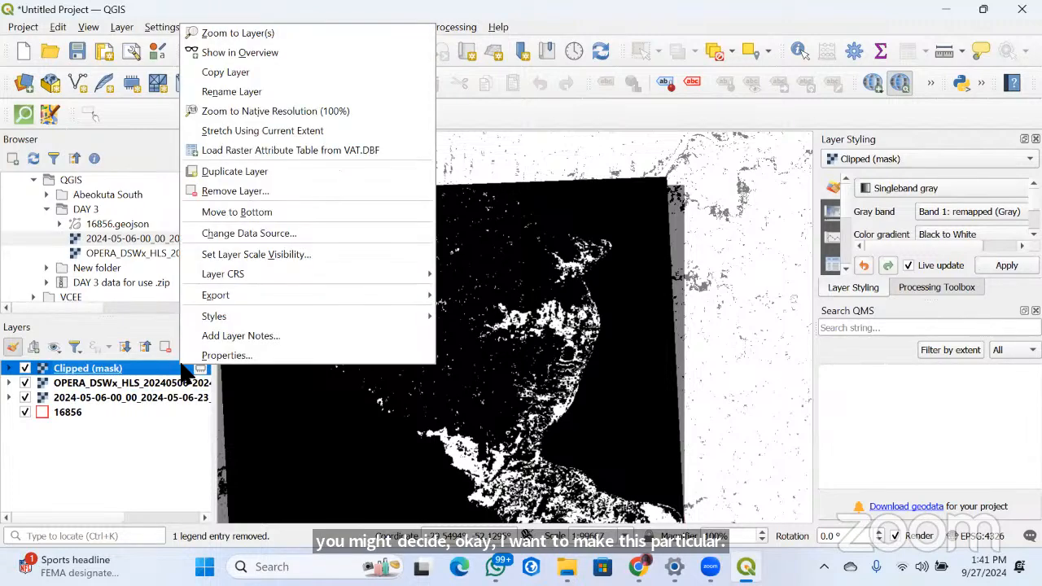
pyautogui.rightClick(114, 375)
pyautogui.rightClick(111, 371)
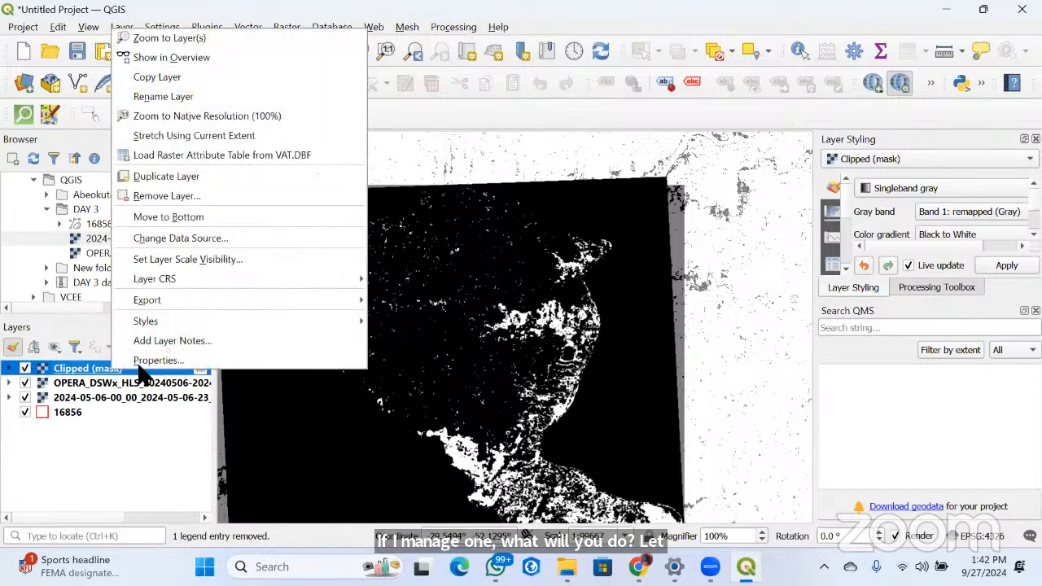
pyautogui.moveTo(153, 301)
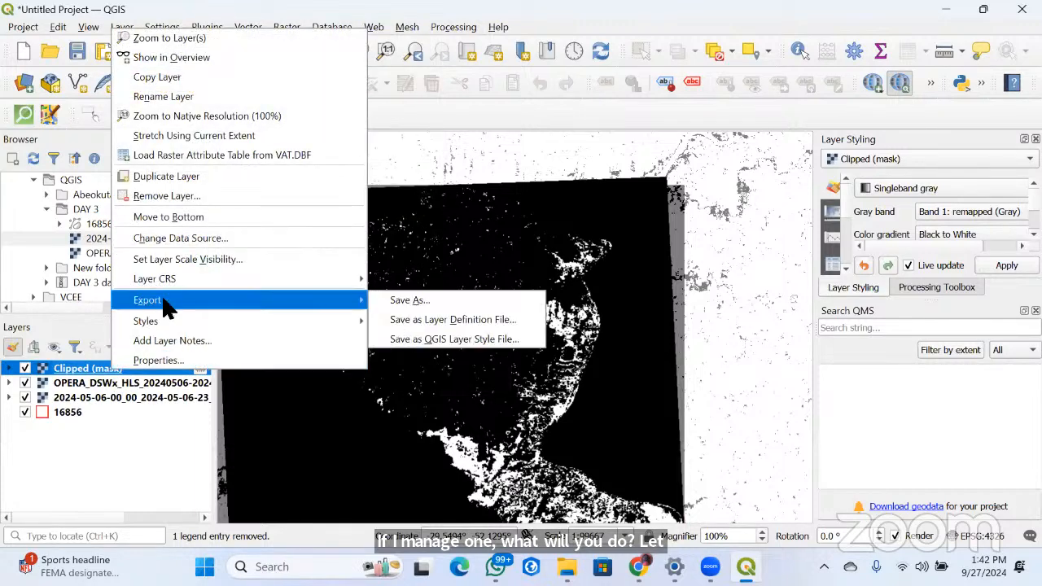
pyautogui.click(409, 302)
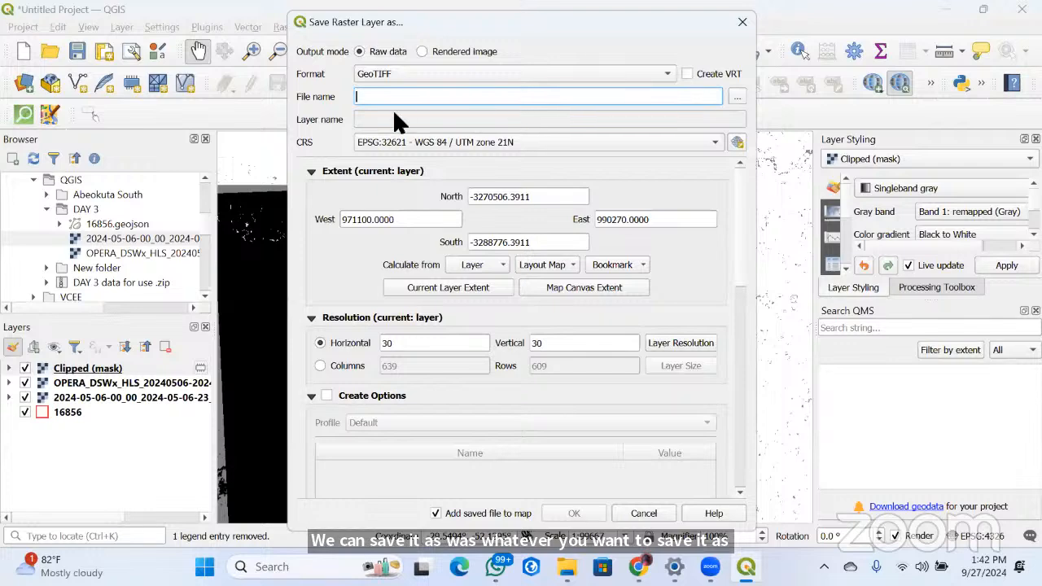
pyautogui.click(736, 97)
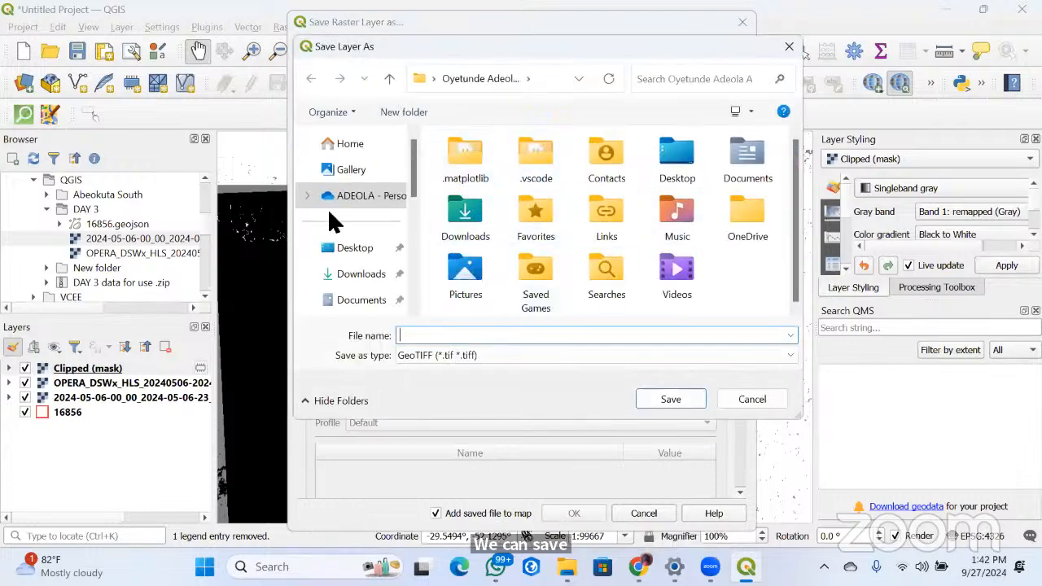
pyautogui.click(358, 249)
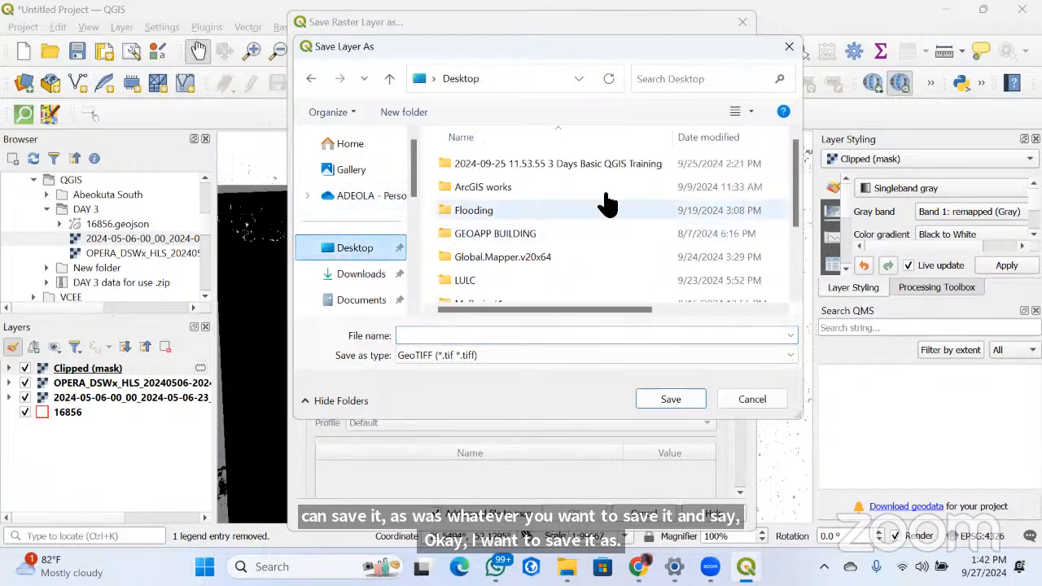
pyautogui.scroll(-2, 602, 204)
pyautogui.click(488, 271)
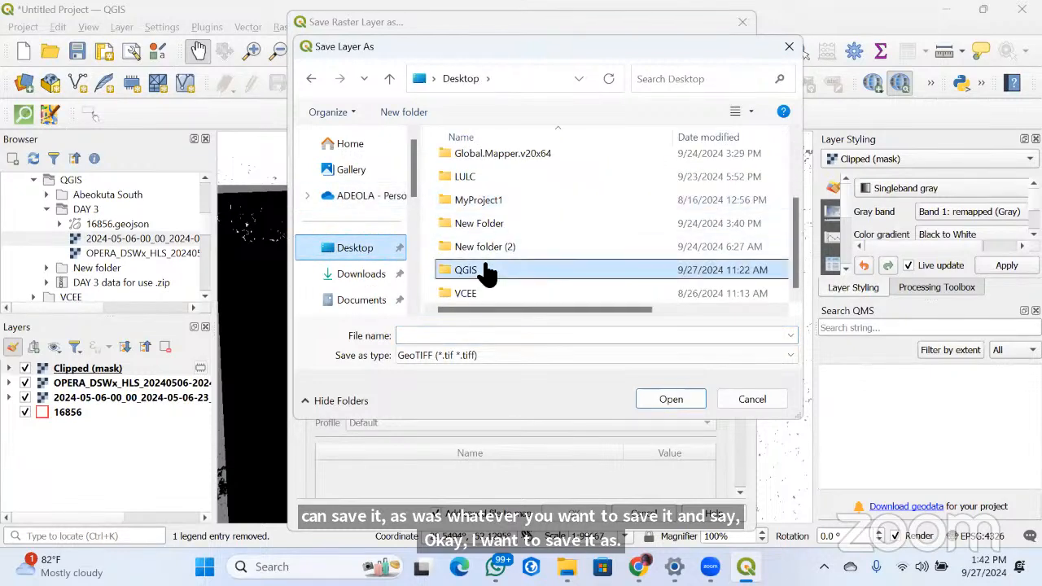
pyautogui.doubleClick(487, 270)
pyautogui.doubleClick(619, 195)
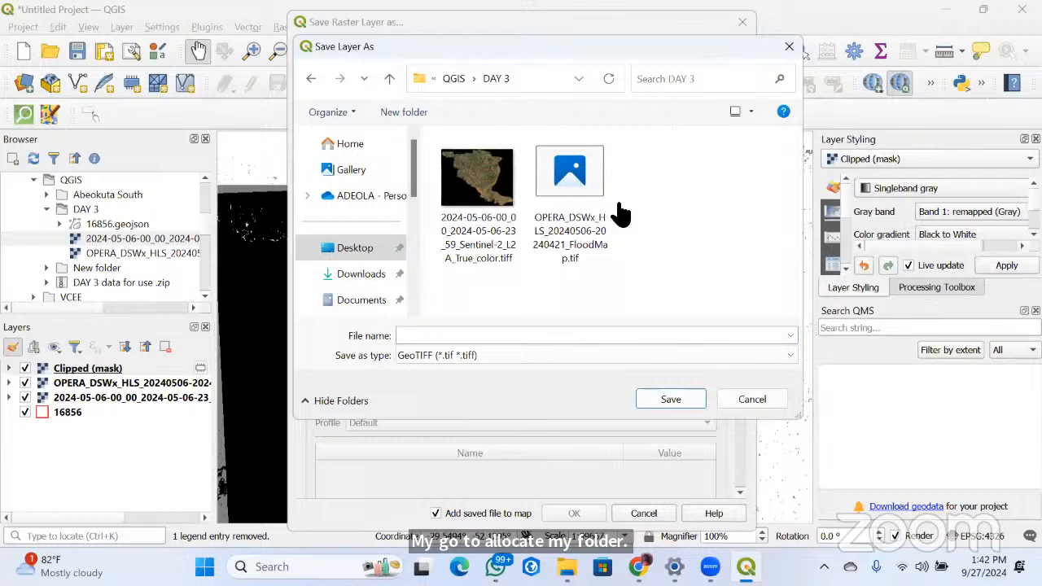
# Name the exported raster AIO FLOOD EXTENT in GeoTIFF format and accept the output file
pyautogui.click(517, 335)
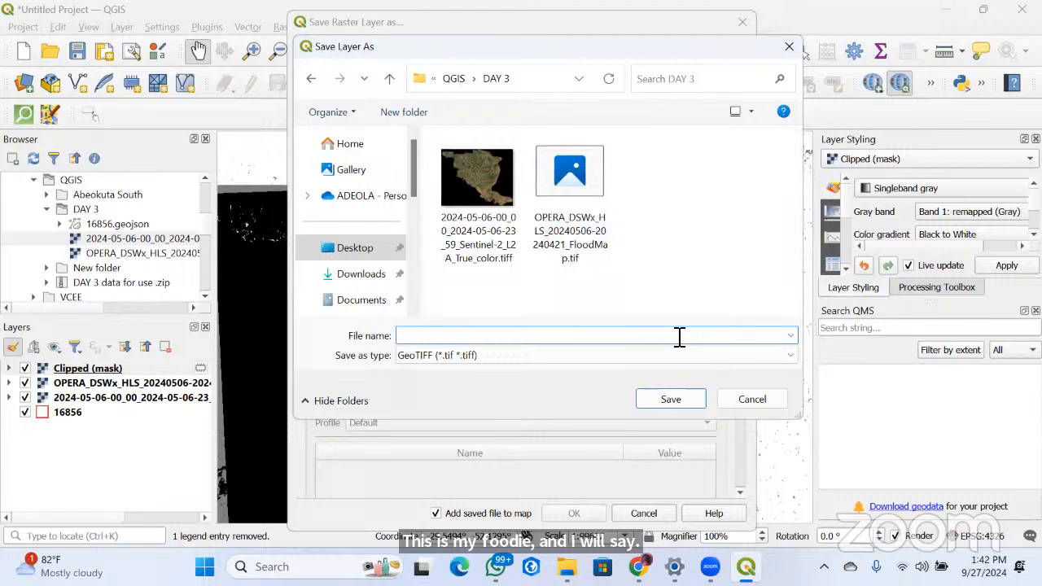
pyautogui.write('AIO')
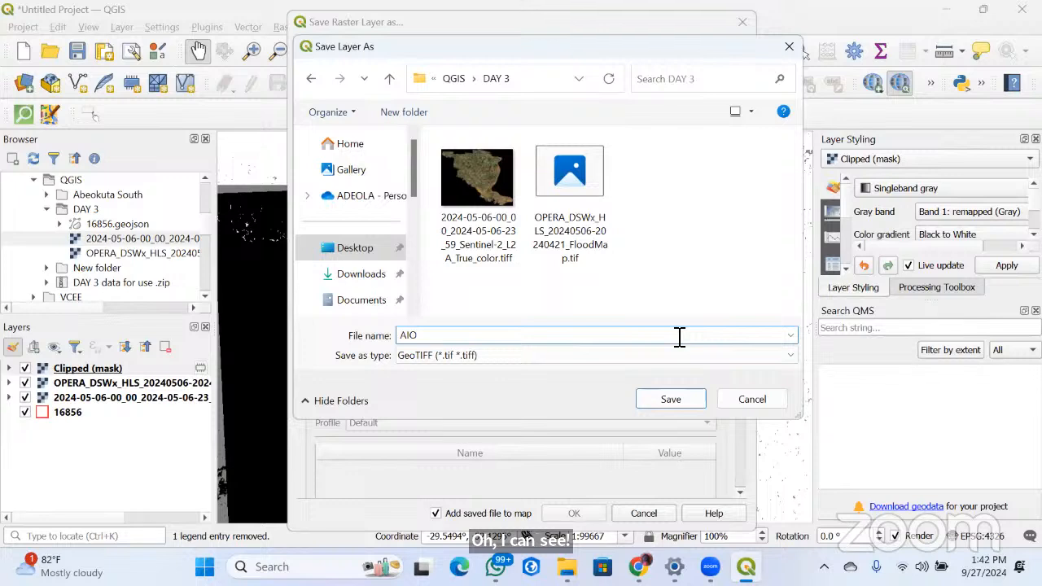
pyautogui.write(' FLOOD ')
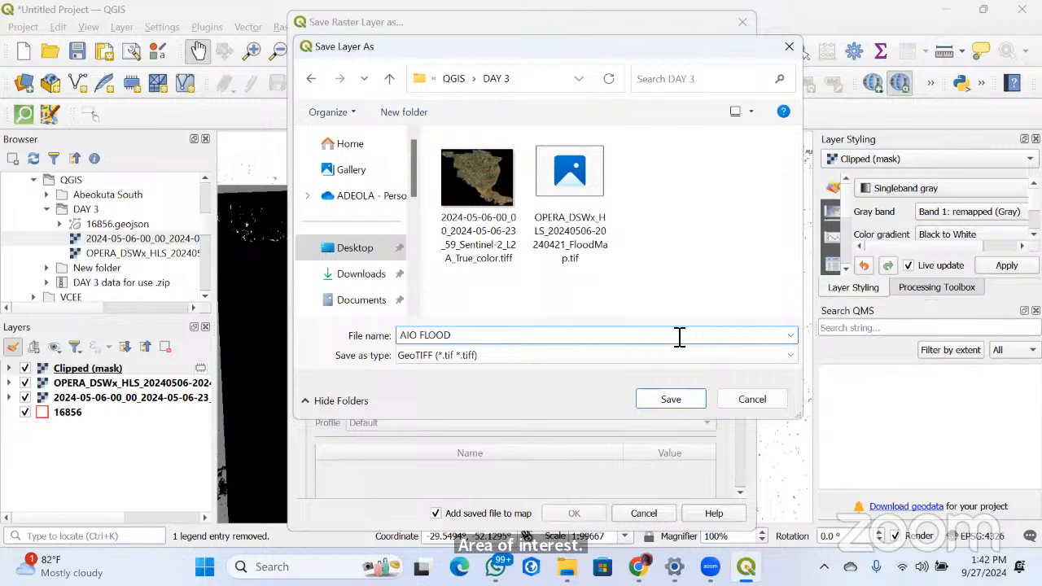
pyautogui.write('E')
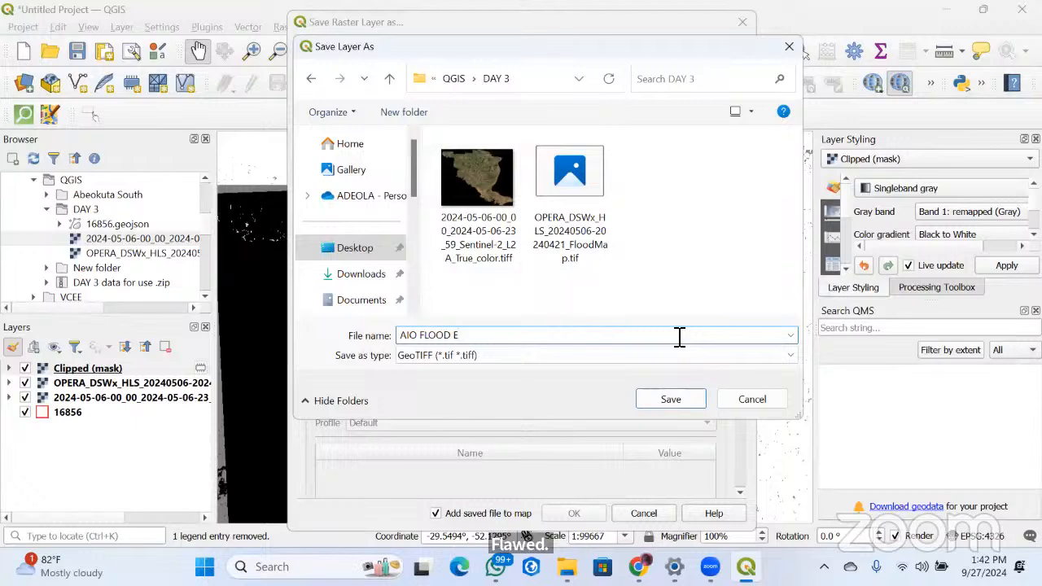
pyautogui.write('XTENT')
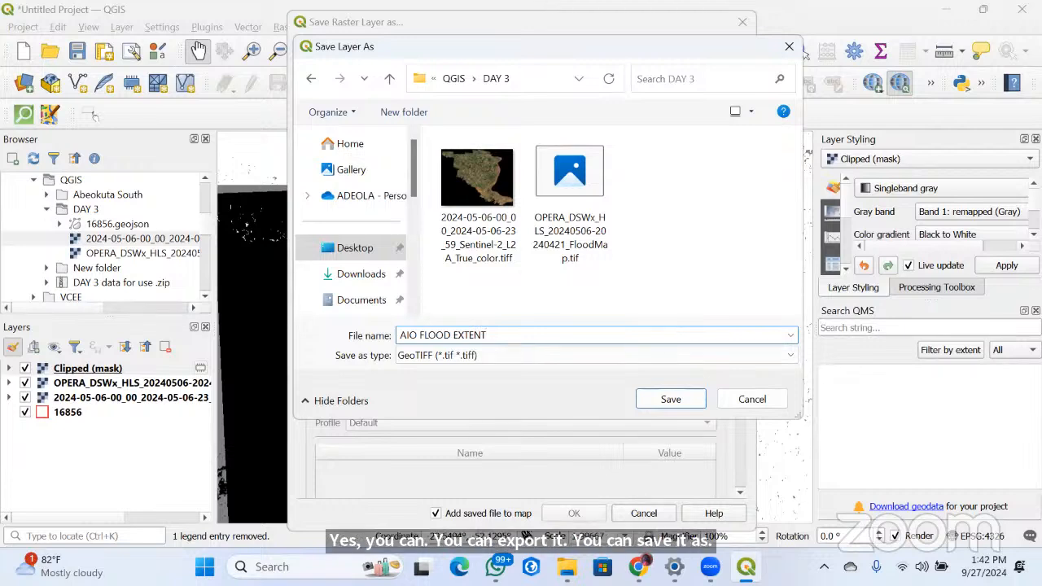
pyautogui.click(611, 275)
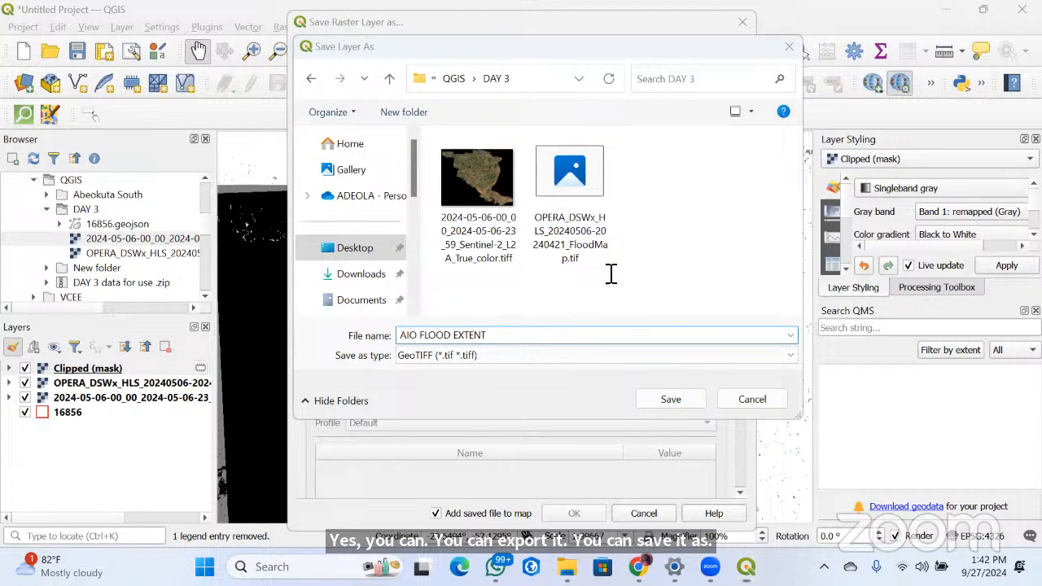
pyautogui.click(676, 393)
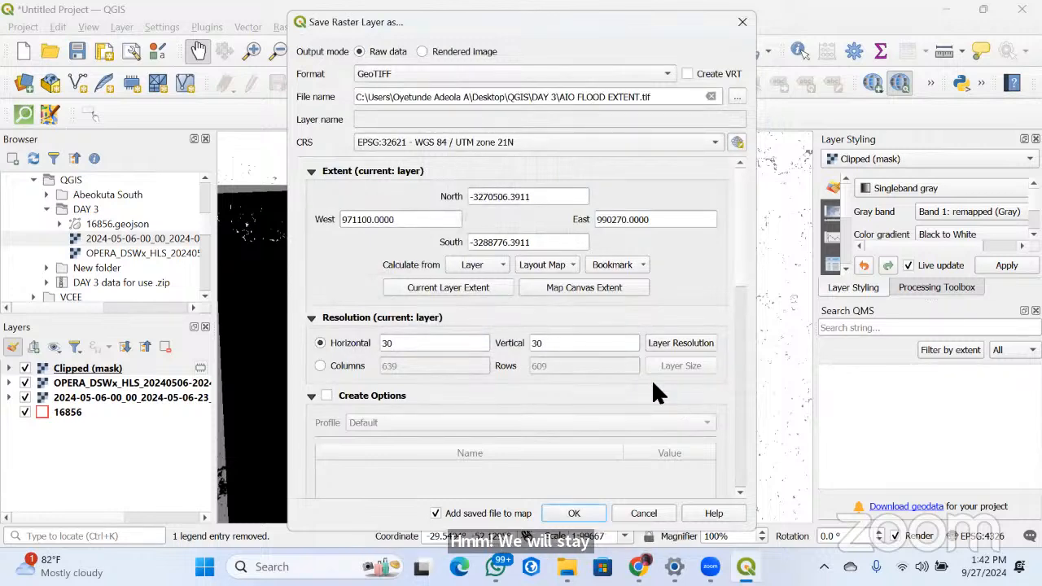
# Reselect Desktop > QGIS > DAY 3 as the location for AIO FLOOD EXTENT.tif and export the raster, adding it to the map
pyautogui.click(735, 99)
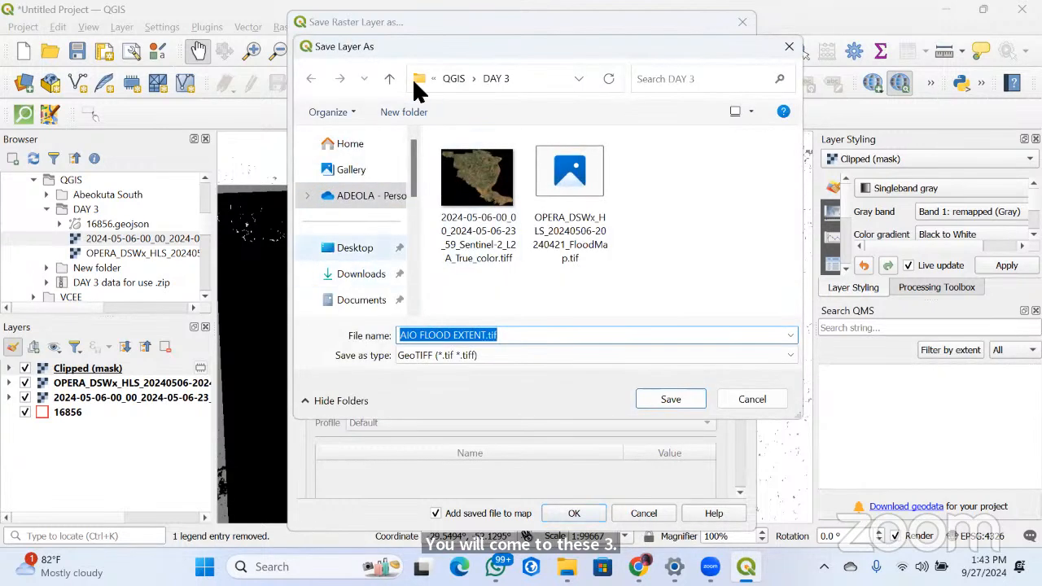
pyautogui.click(345, 250)
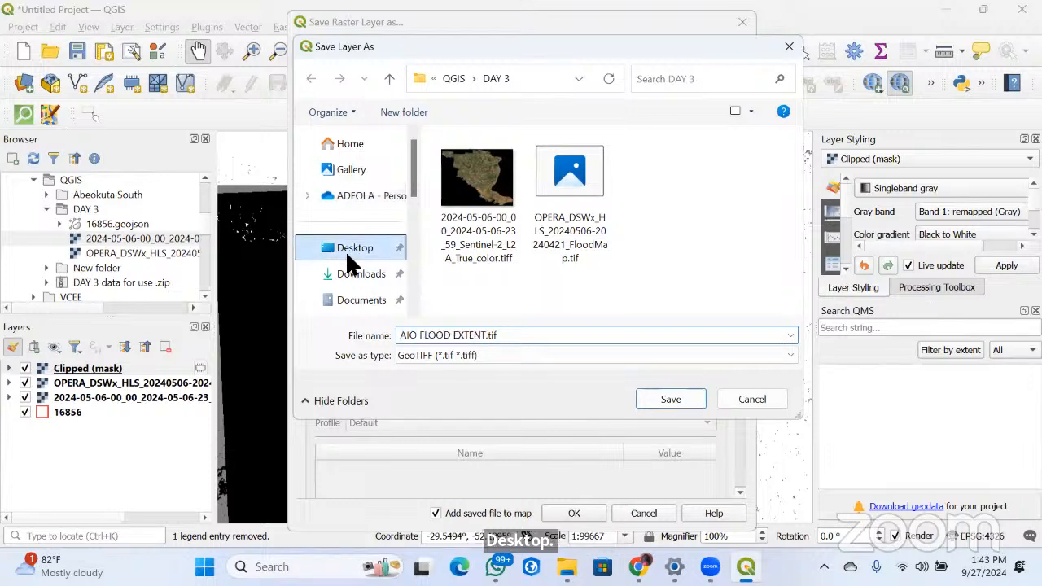
pyautogui.scroll(-1, 480, 265)
pyautogui.scroll(-1, 488, 277)
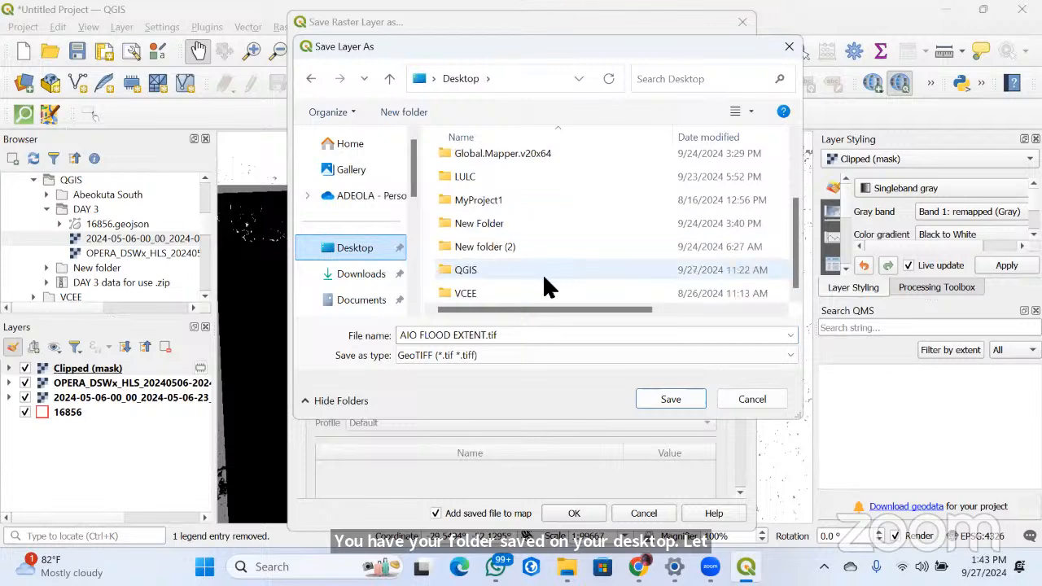
pyautogui.doubleClick(542, 272)
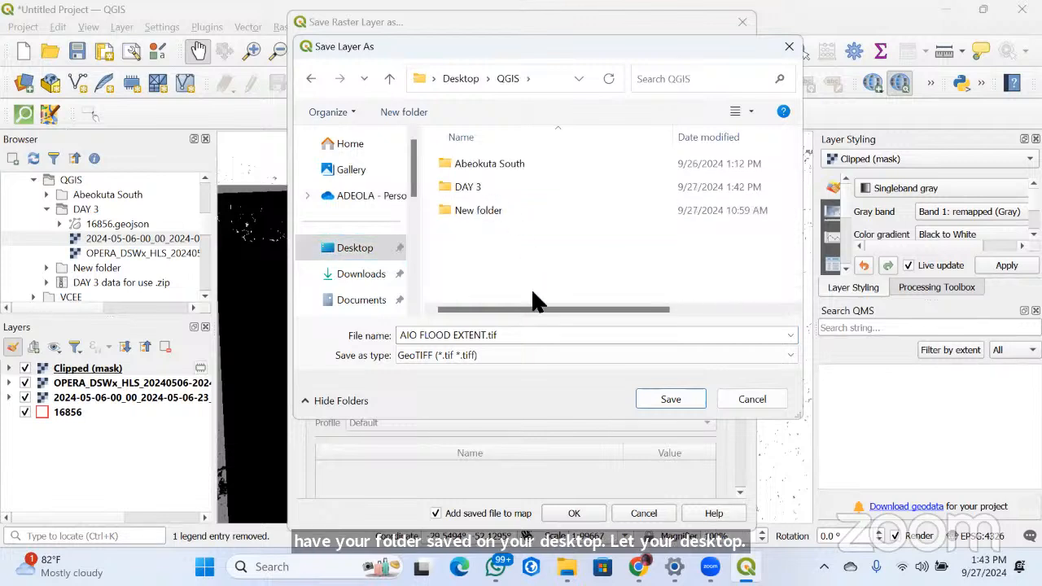
pyautogui.doubleClick(480, 187)
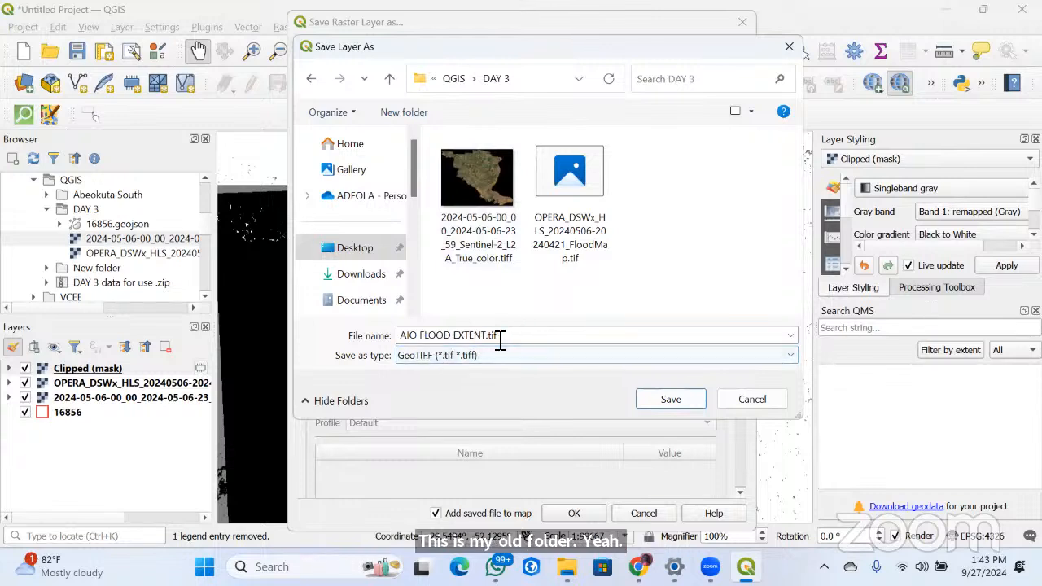
pyautogui.click(679, 397)
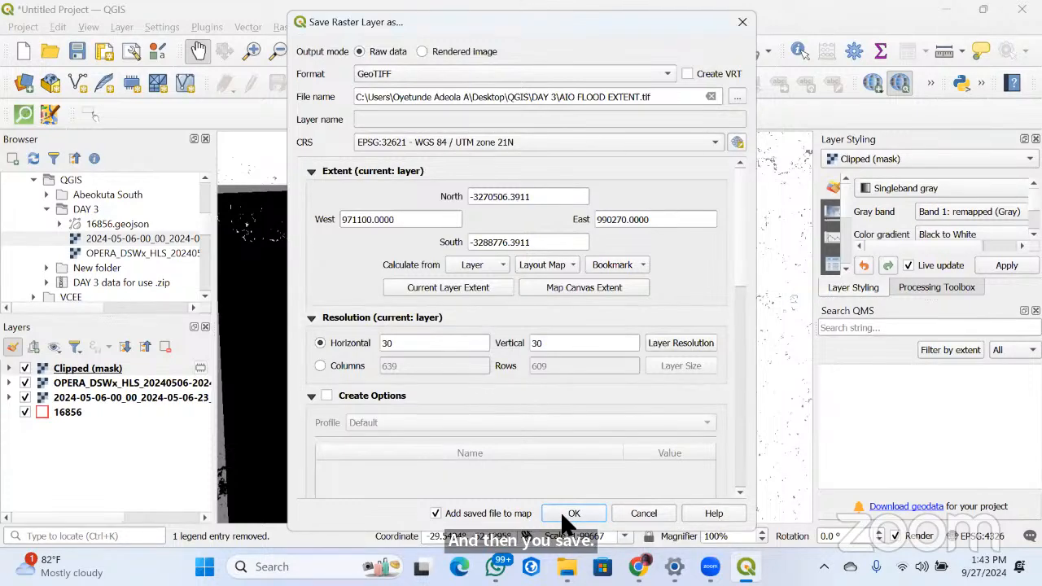
pyautogui.click(570, 513)
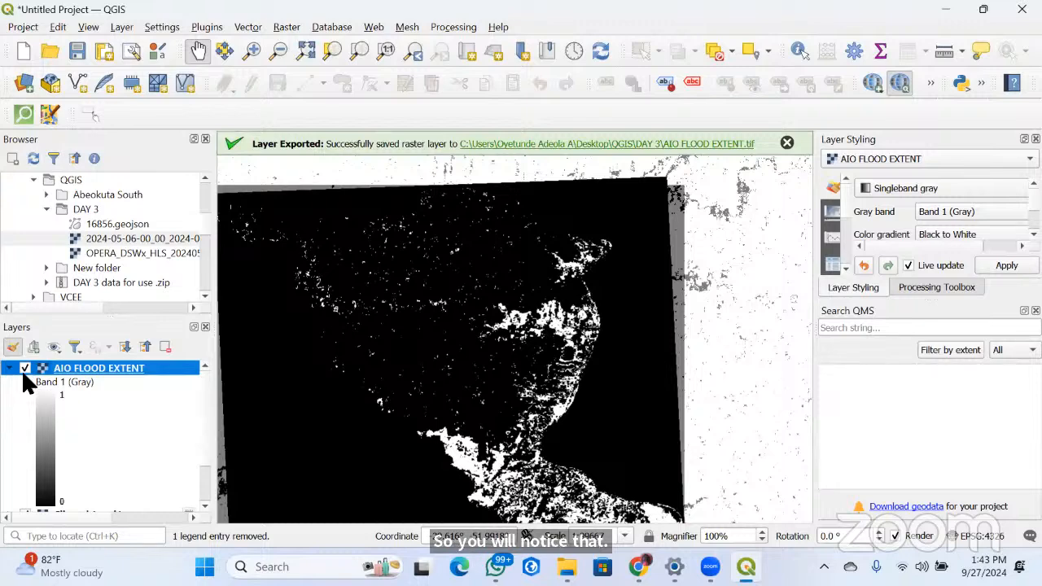
# Collapse the AIO FLOOD EXTENT layer's legend and remove the temporary Clipped (mask) layer from the project
pyautogui.click(25, 369)
pyautogui.click(81, 385)
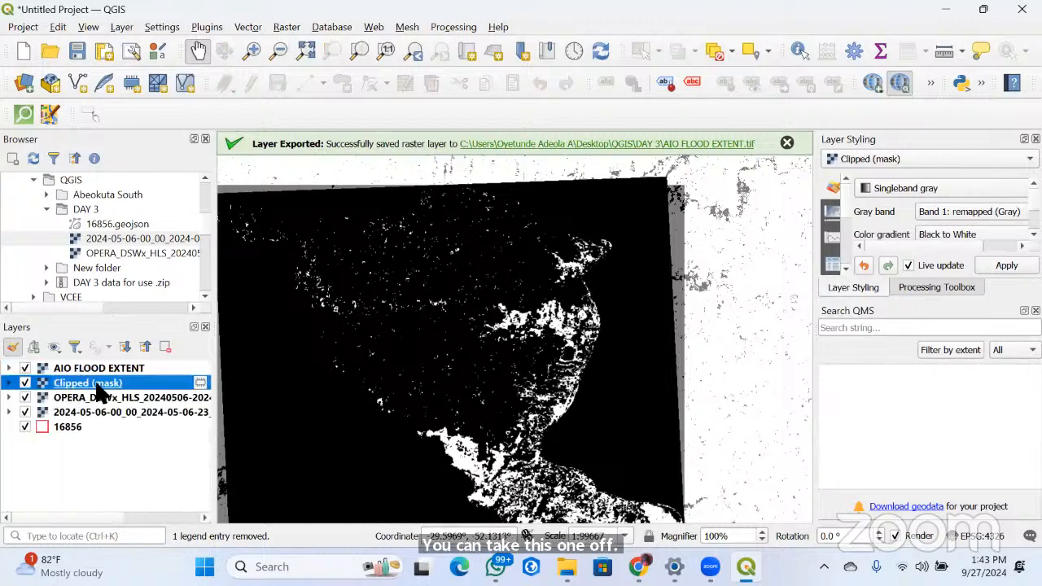
pyautogui.rightClick(97, 386)
pyautogui.click(24, 368)
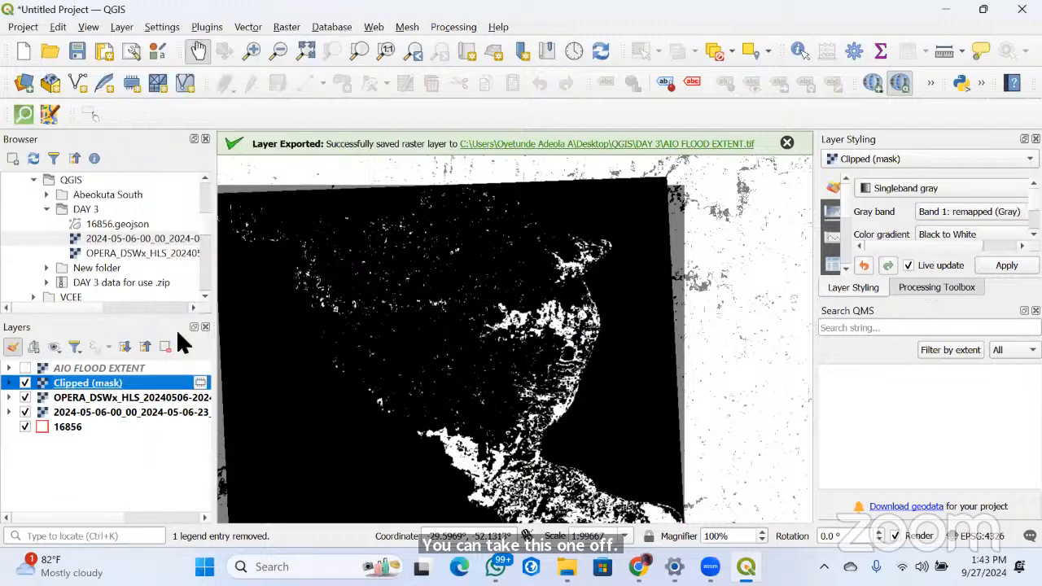
pyautogui.click(25, 383)
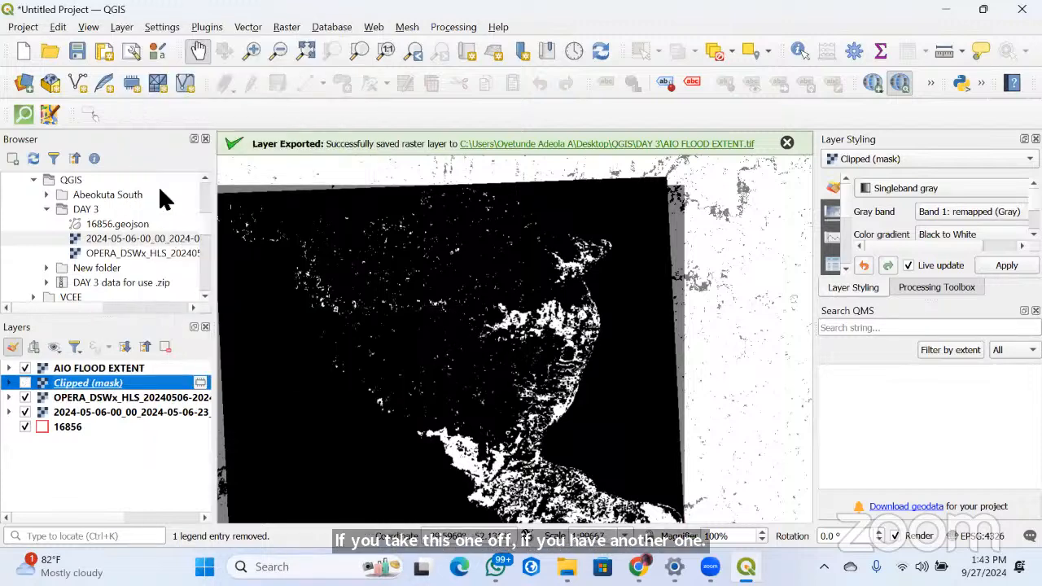
pyautogui.rightClick(75, 384)
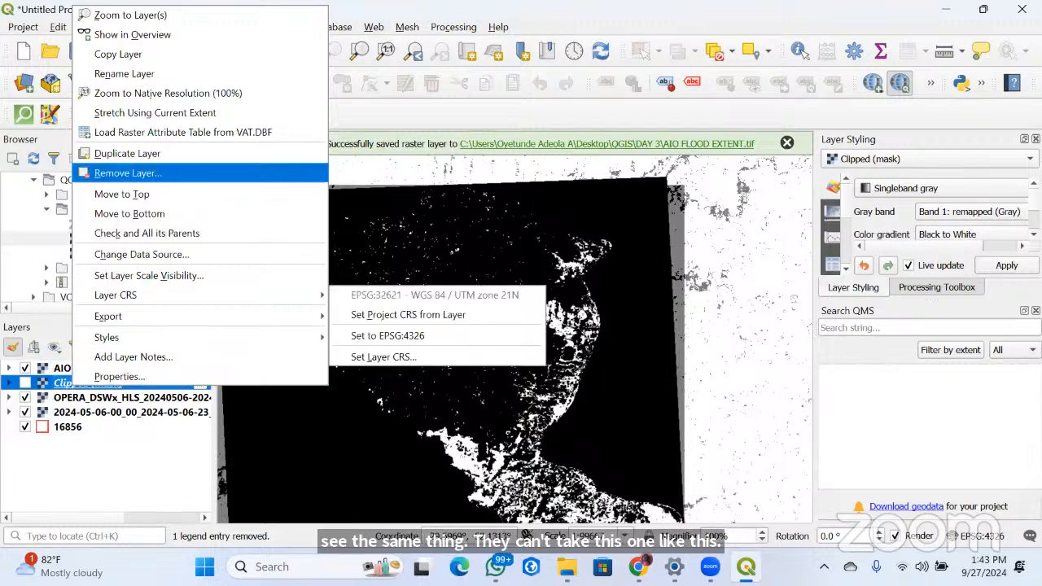
pyautogui.click(128, 172)
pyautogui.click(495, 302)
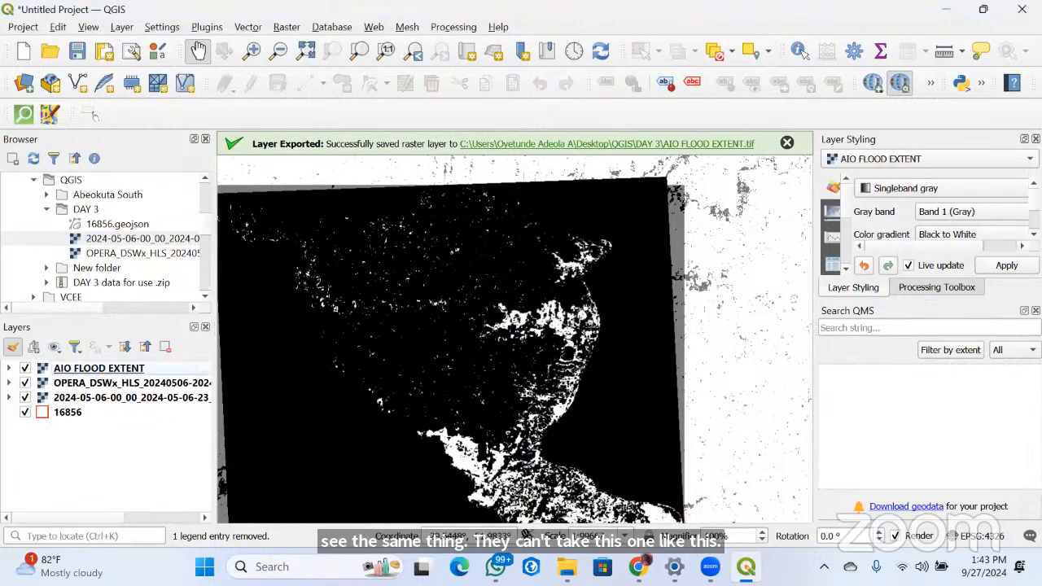
# Polygonize the AIO FLOOD EXTENT raster into a temporary vector layer using Band 1 (Gray) and the field name DN
pyautogui.scroll(-3, 635, 382)
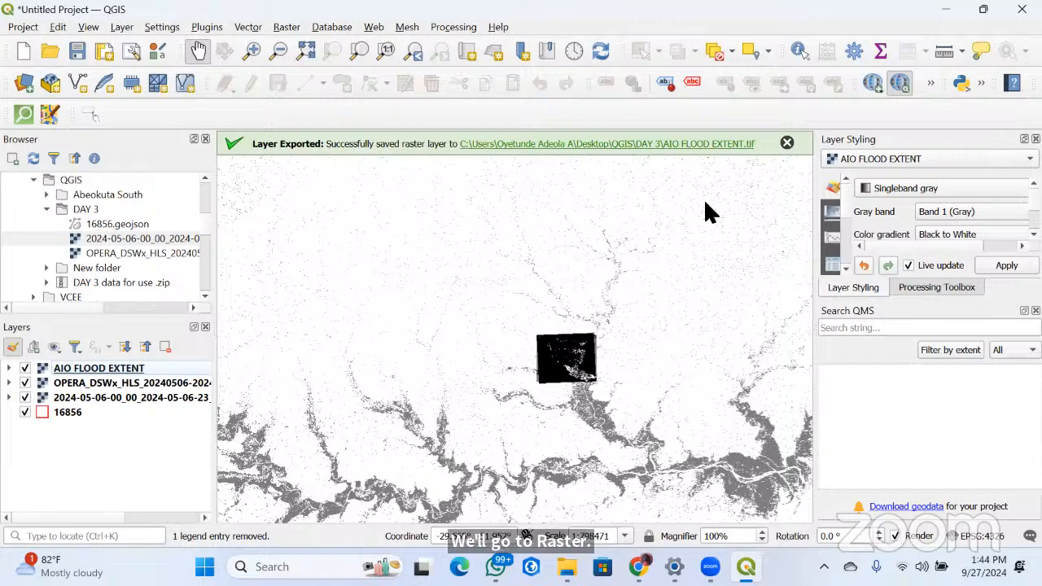
pyautogui.click(287, 27)
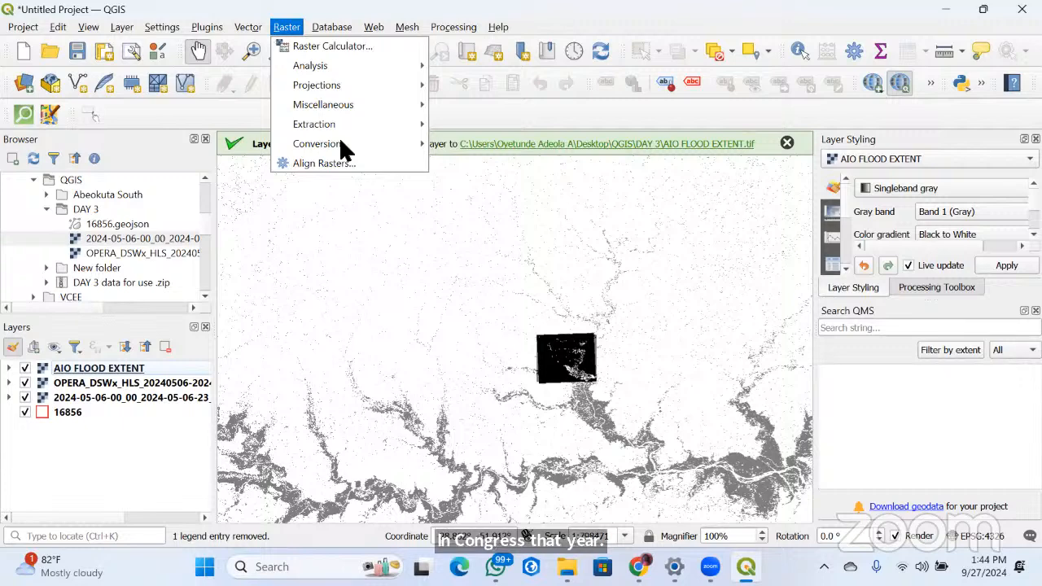
pyautogui.moveTo(340, 141)
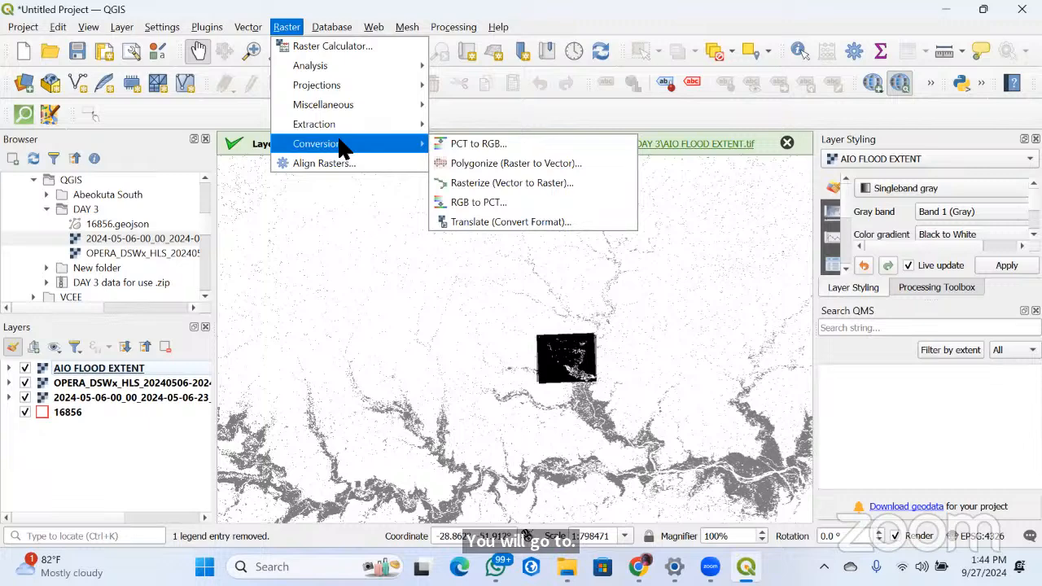
pyautogui.click(484, 164)
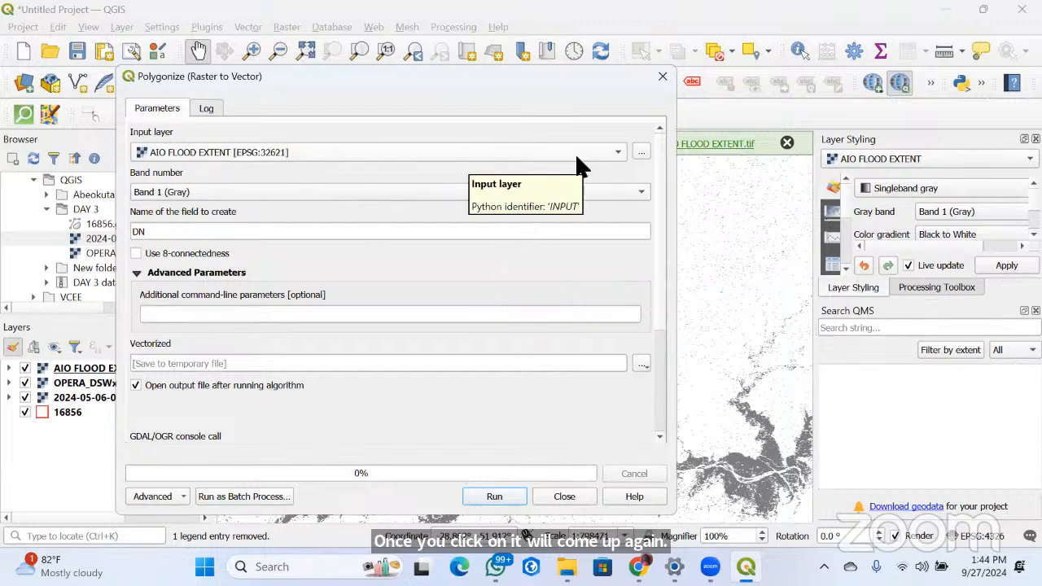
pyautogui.click(617, 152)
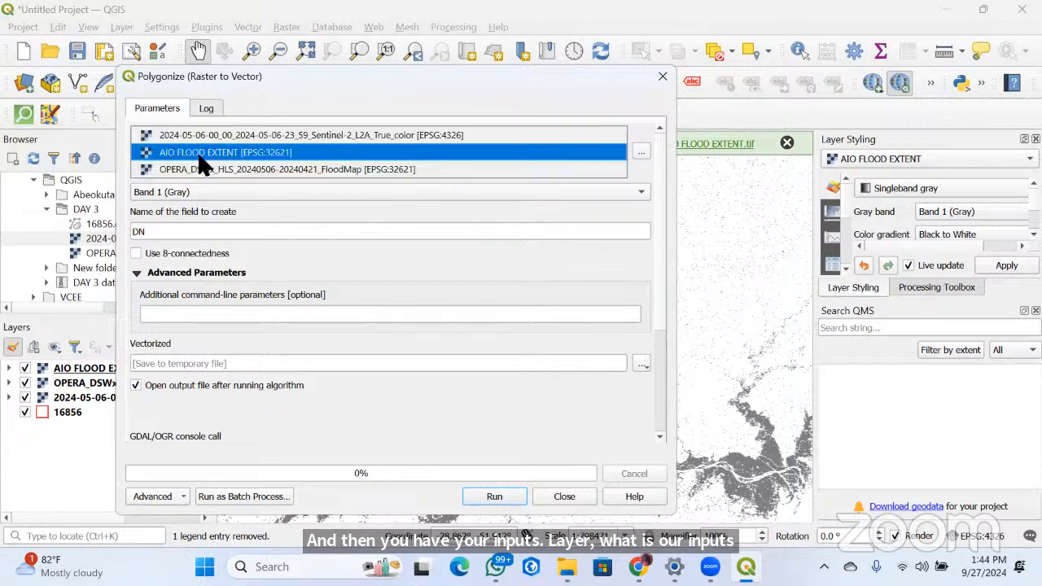
pyautogui.click(200, 156)
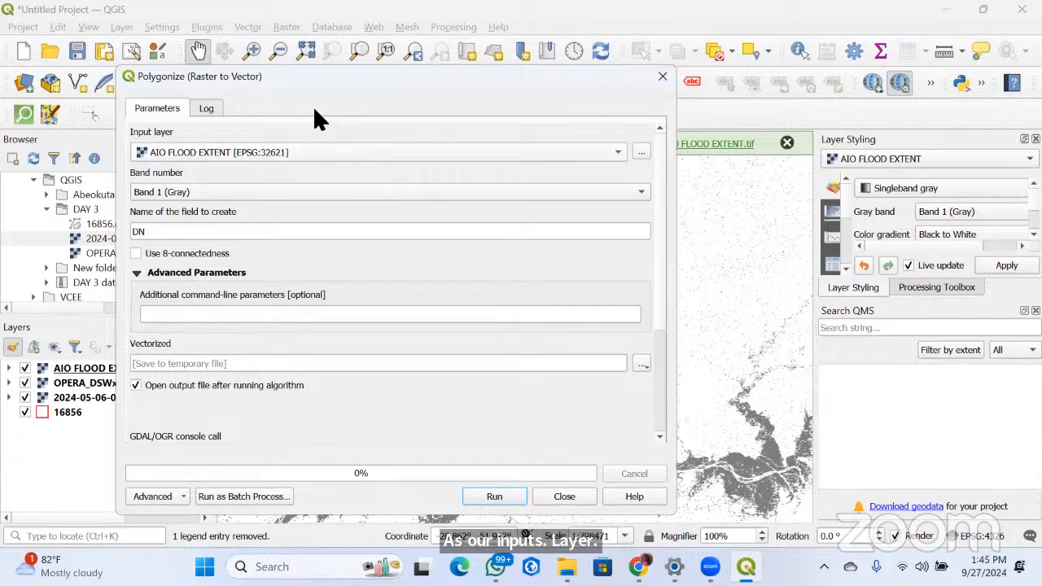
pyautogui.click(511, 499)
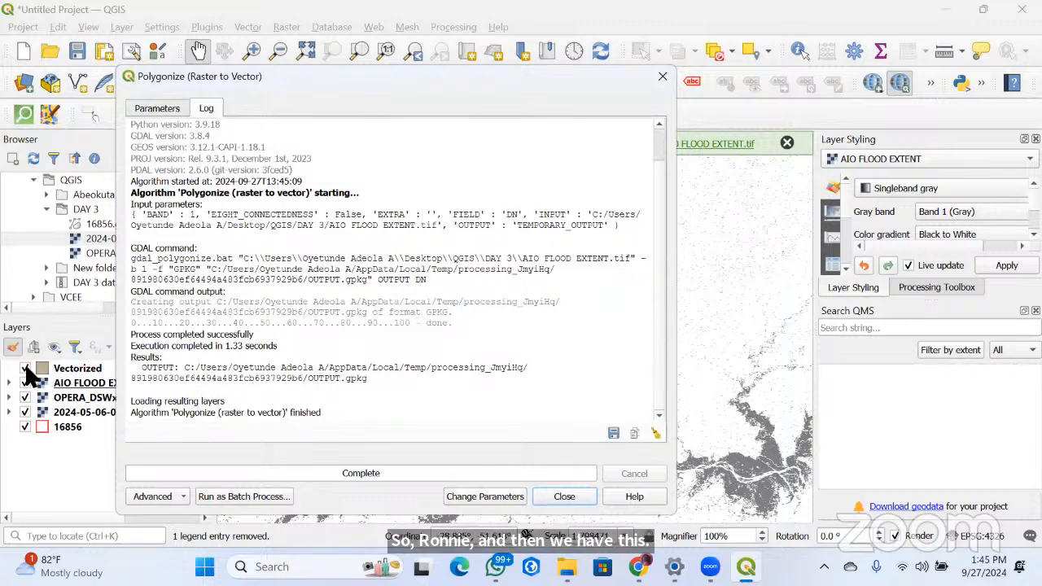
# Close the Polygonize dialog and toggle the visibility of the Vectorized and AIO FLOOD EXTENT layers to compare polygons with raster
pyautogui.press('Escape')
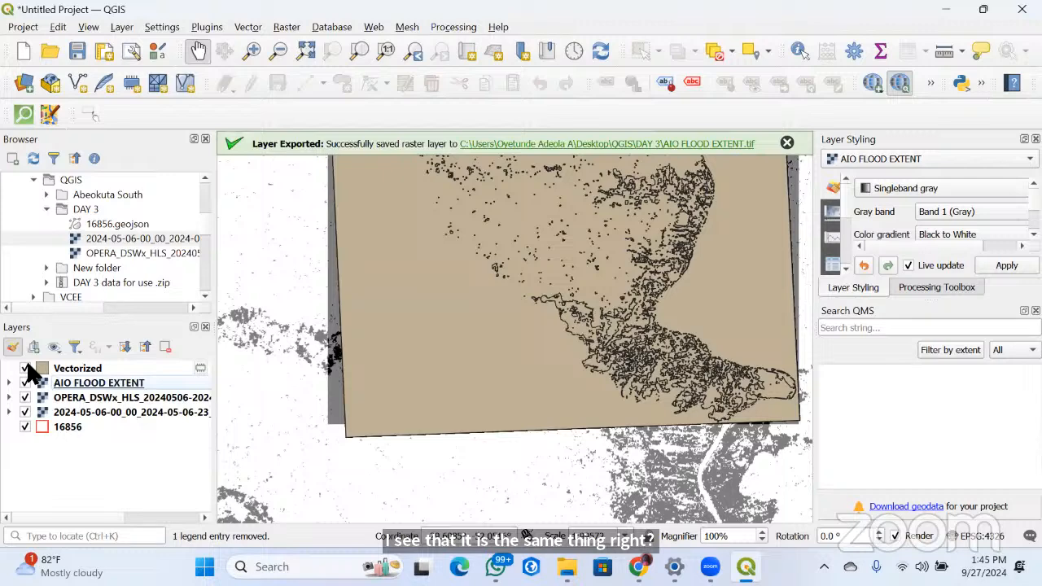
pyautogui.click(25, 367)
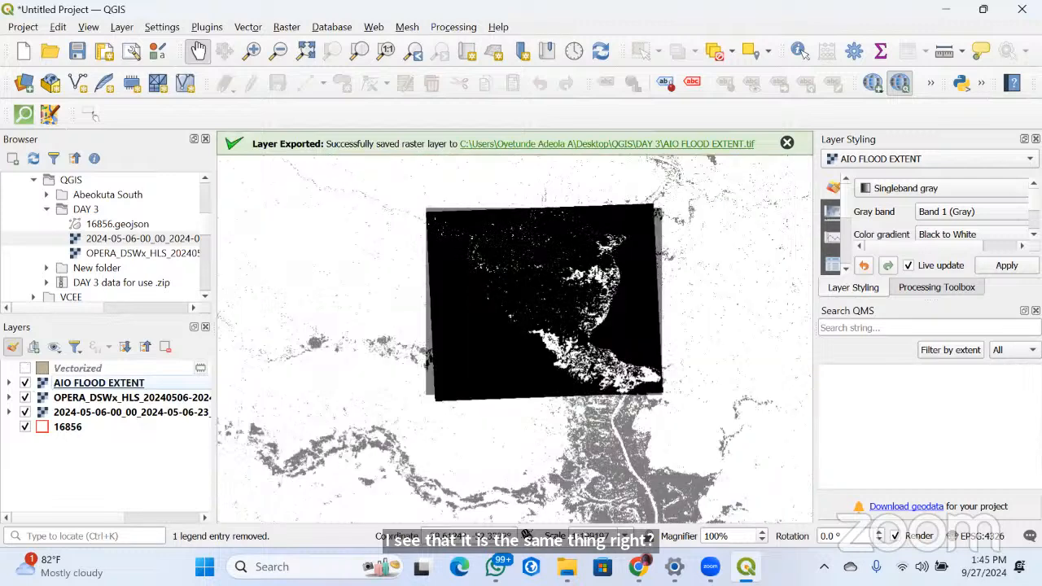
pyautogui.click(25, 368)
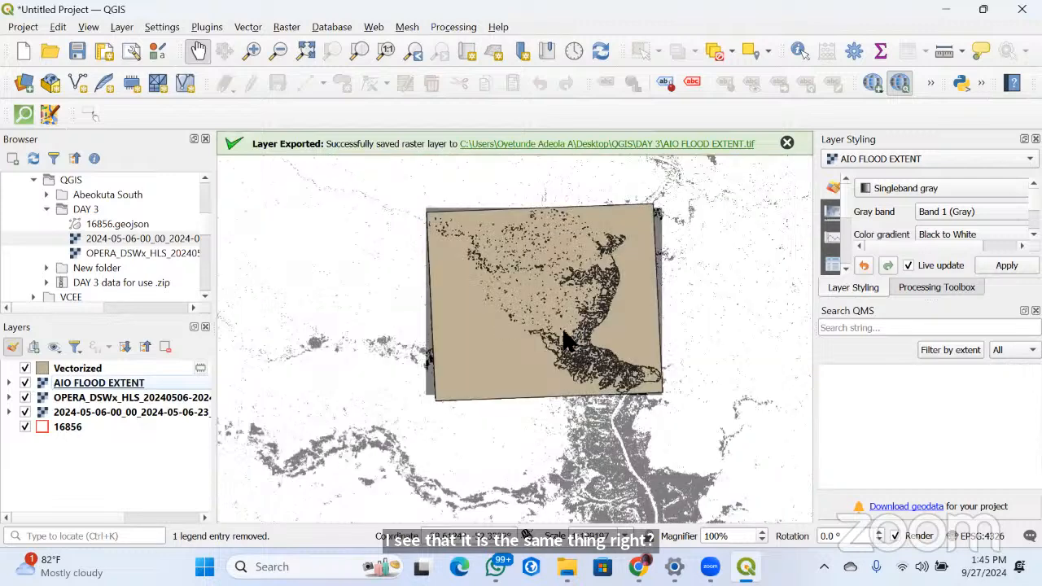
pyautogui.click(25, 368)
pyautogui.click(26, 368)
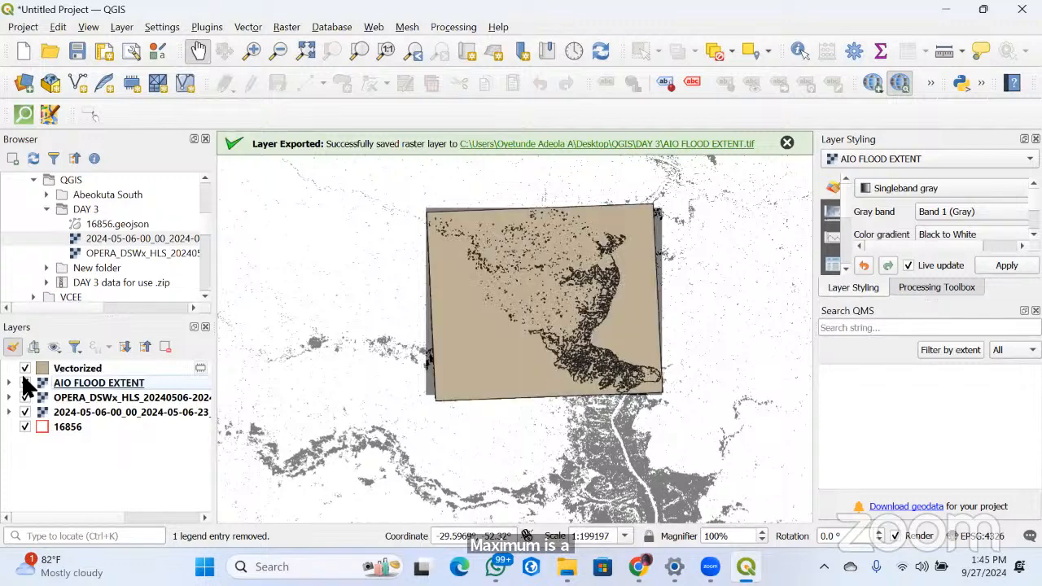
pyautogui.click(25, 382)
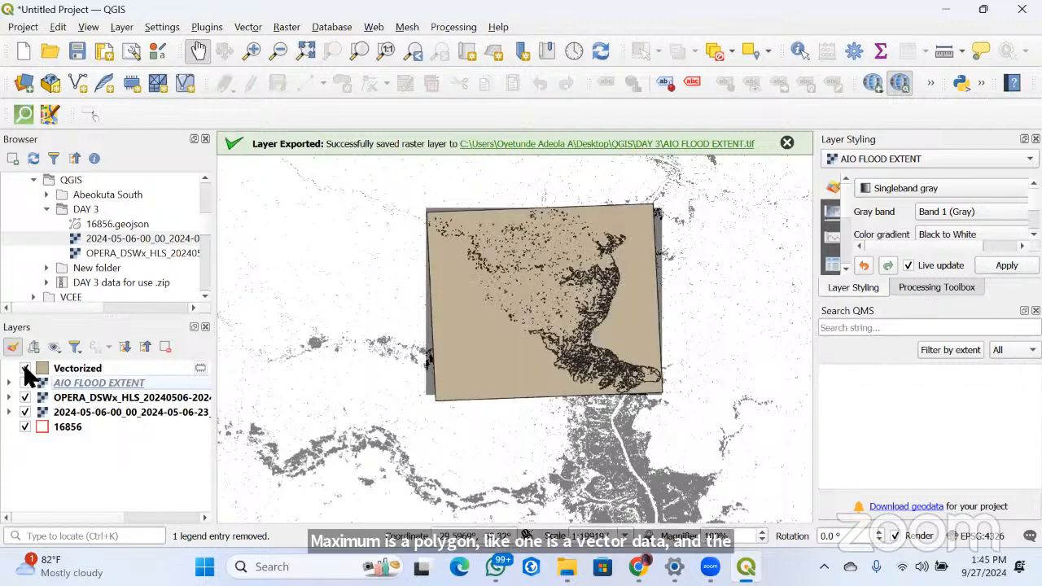
pyautogui.click(25, 382)
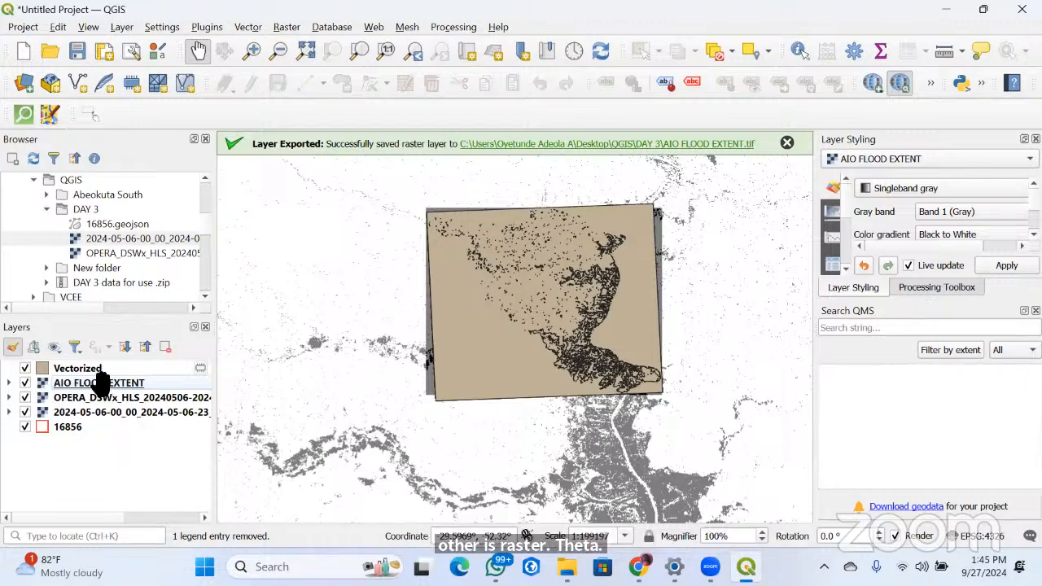
pyautogui.click(25, 368)
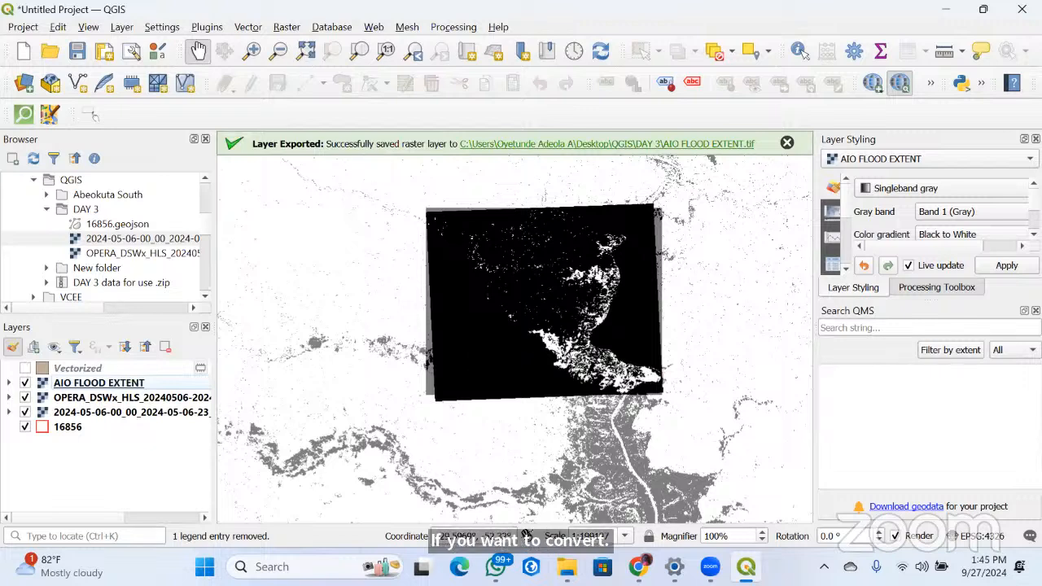
pyautogui.click(287, 27)
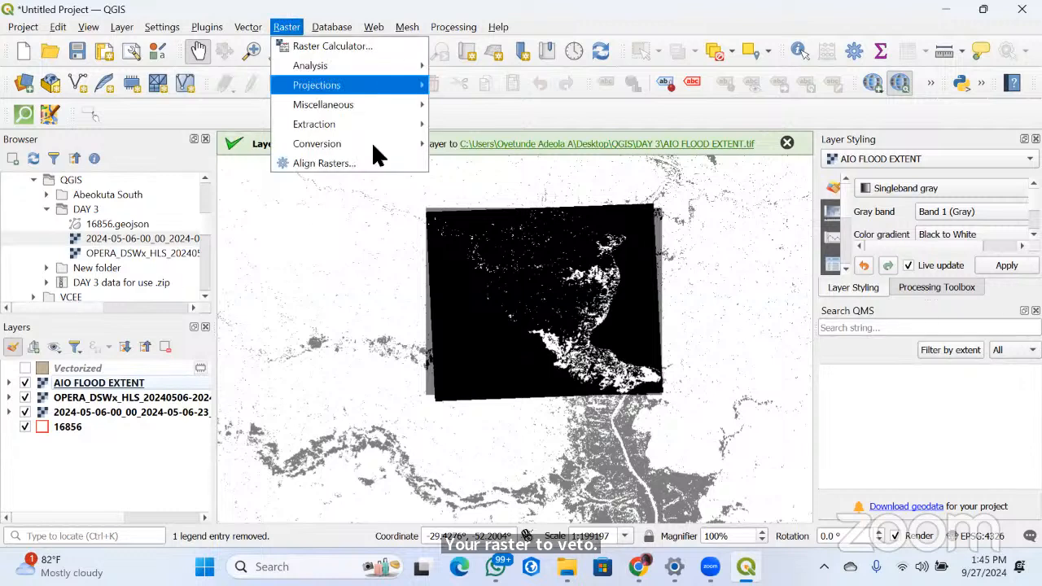
pyautogui.moveTo(391, 144)
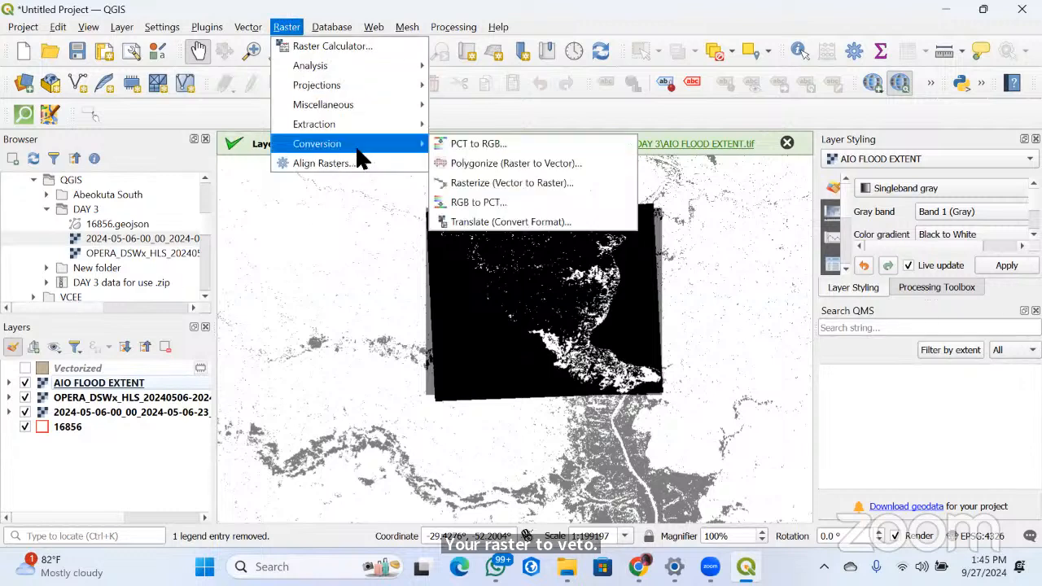
pyautogui.click(500, 166)
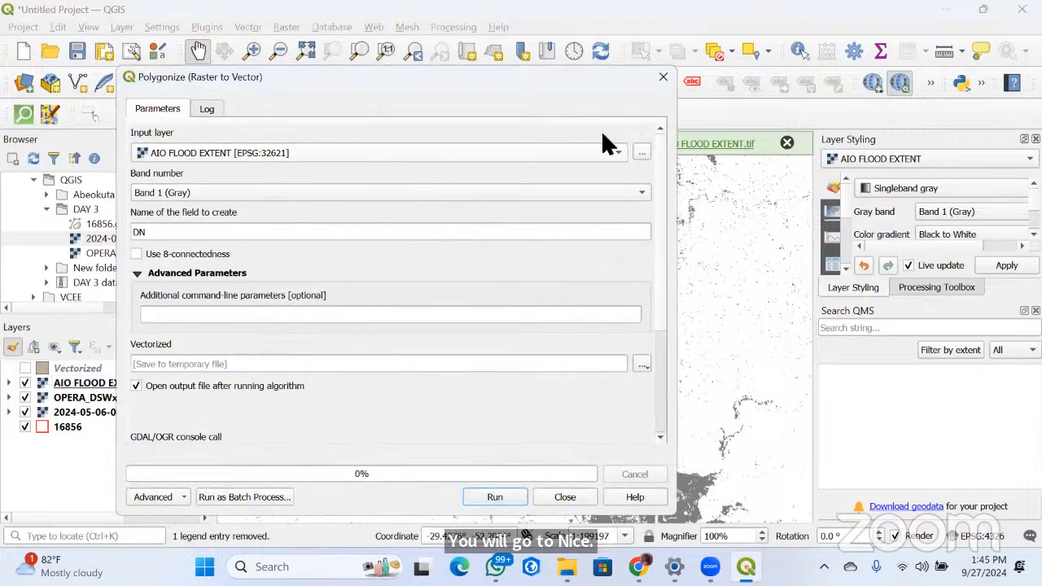
pyautogui.click(249, 148)
pyautogui.click(446, 154)
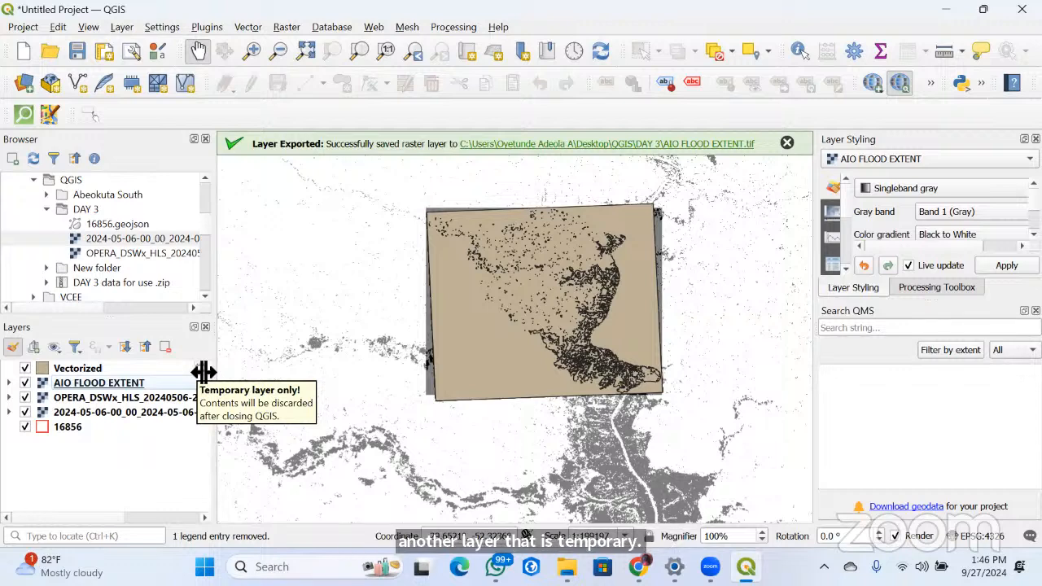
# Open the attribute table of the Vectorized layer and look through the DN values of its polygons
pyautogui.rightClick(104, 369)
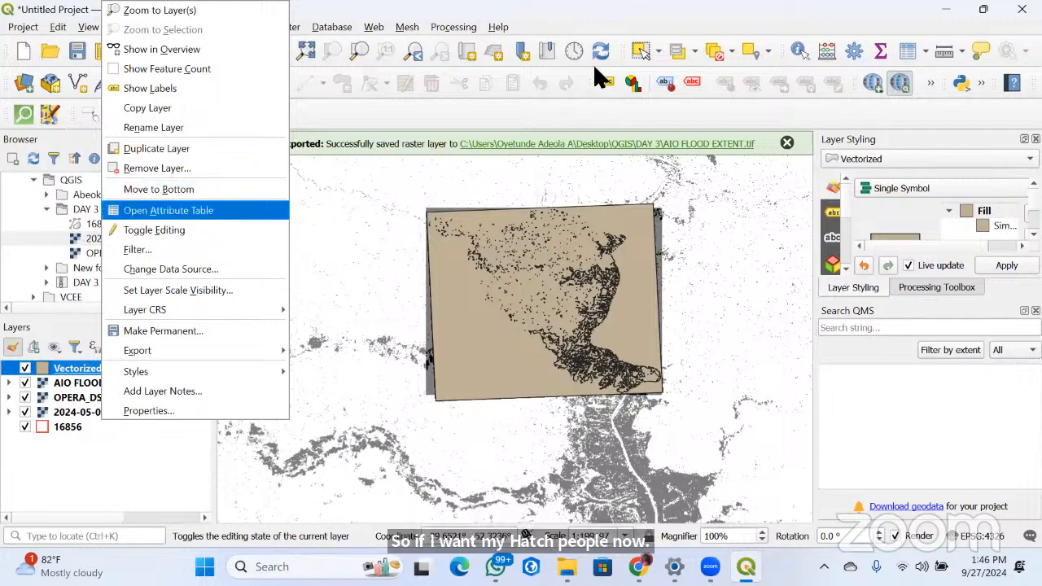
pyautogui.click(167, 210)
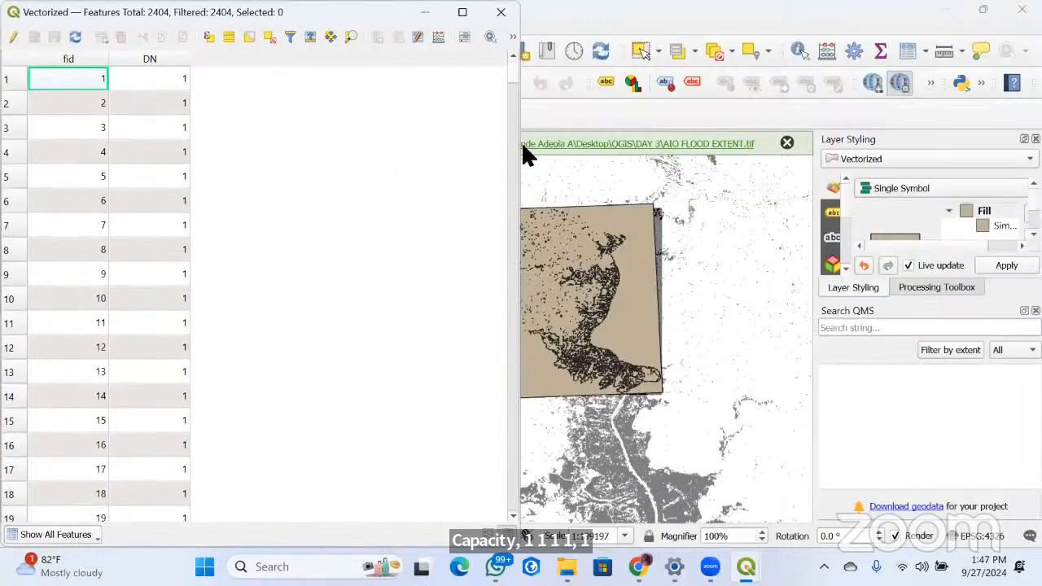
pyautogui.moveTo(513, 74); pyautogui.dragTo(513, 125)
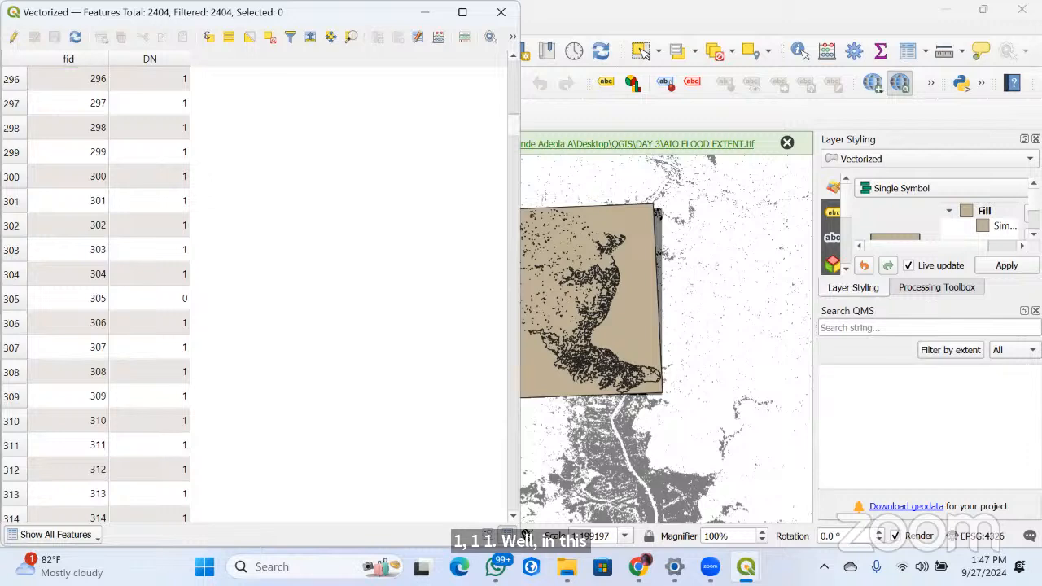
pyautogui.moveTo(513, 125); pyautogui.dragTo(513, 500)
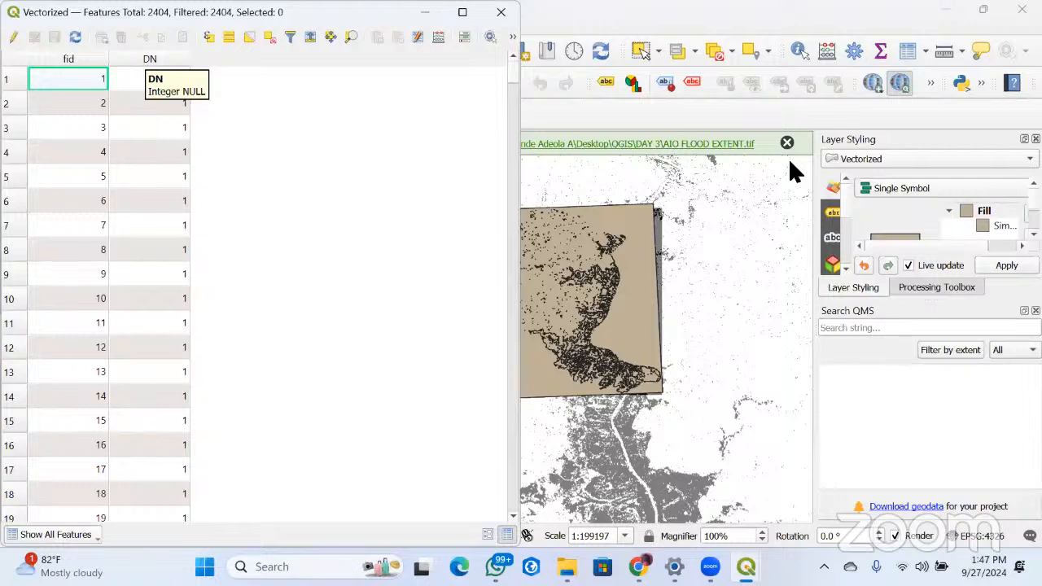
# Sort the attribute table by the DN field in ascending order and look through the records down to the last row
pyautogui.click(150, 59)
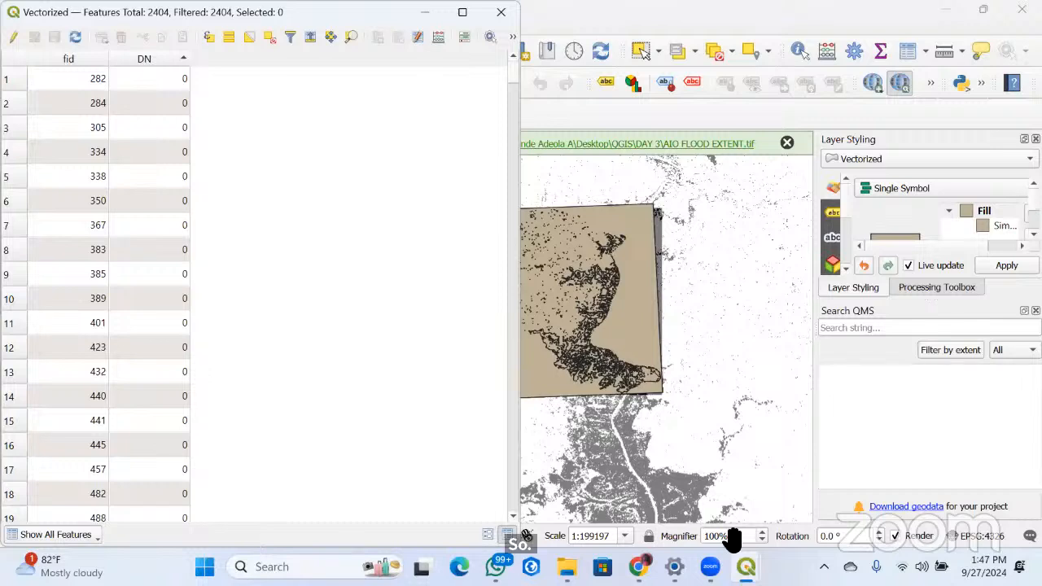
pyautogui.scroll(-2, 98, 293)
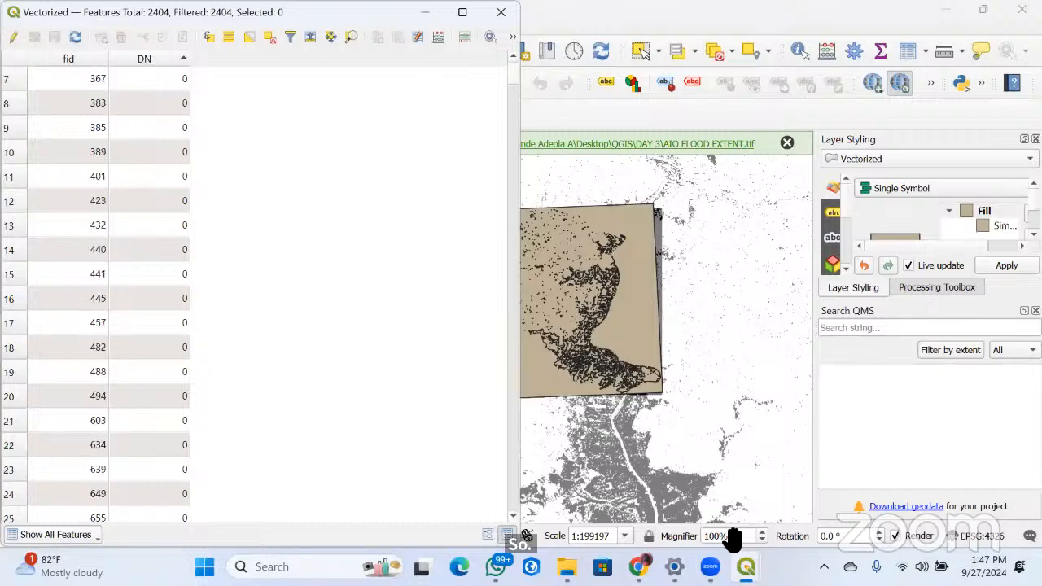
pyautogui.scroll(-20, 98, 293)
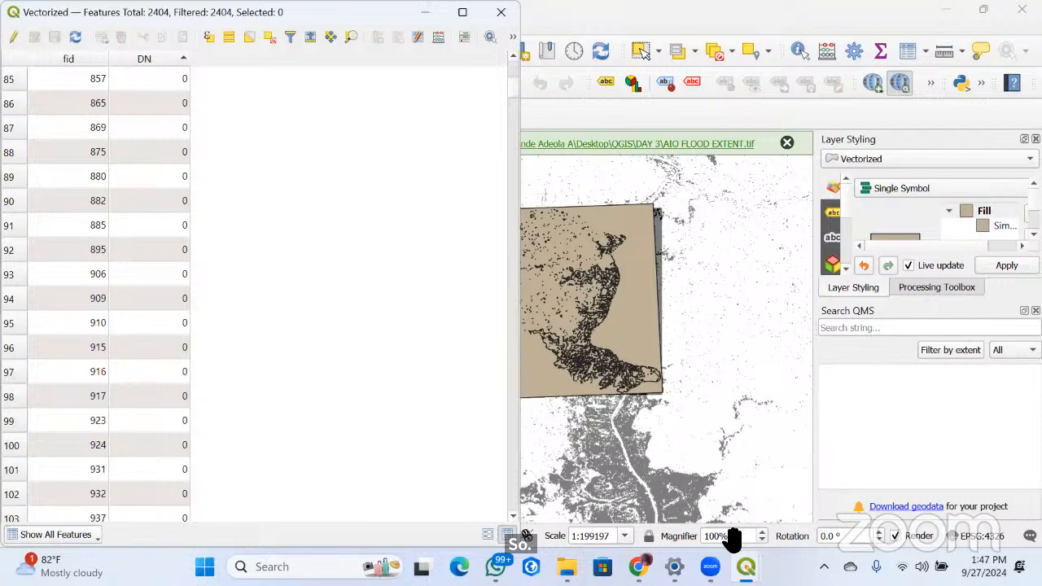
pyautogui.scroll(-1, 97, 293)
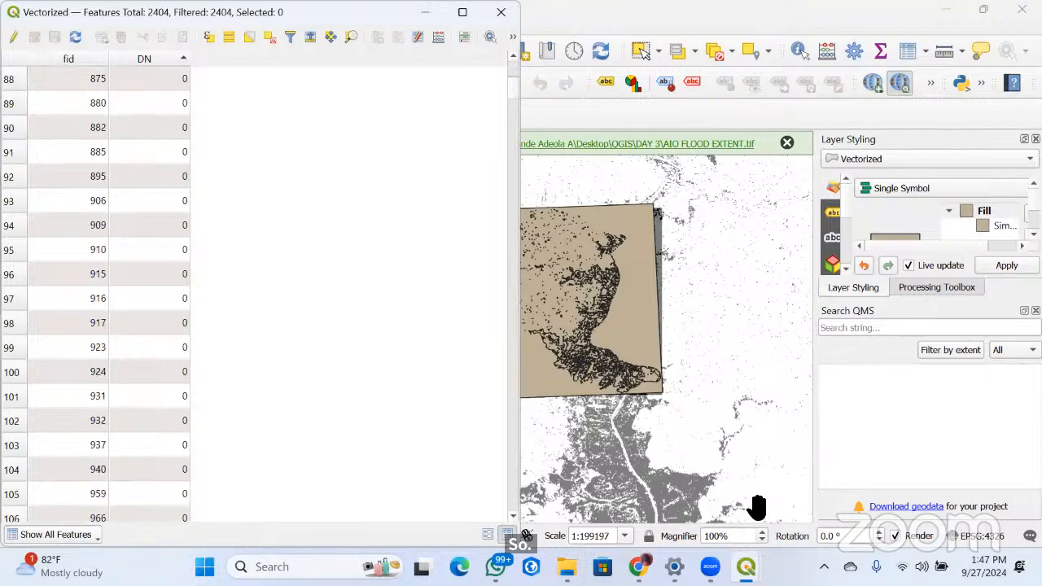
pyautogui.moveTo(513, 87); pyautogui.dragTo(514, 499)
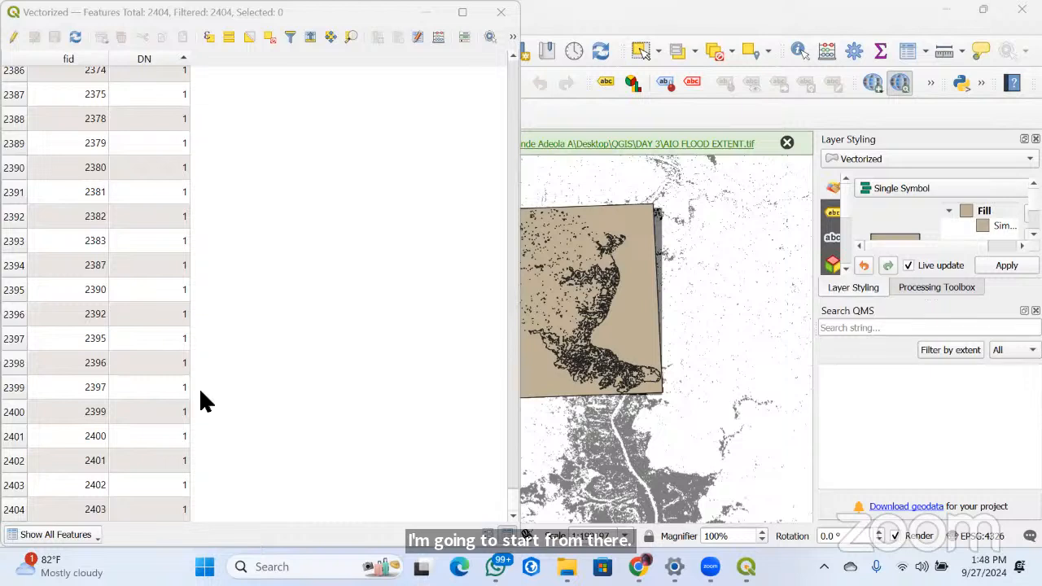
# Close and reopen the attribute table of the Vectorized layer, and turn on editing for the layer
pyautogui.click(79, 369)
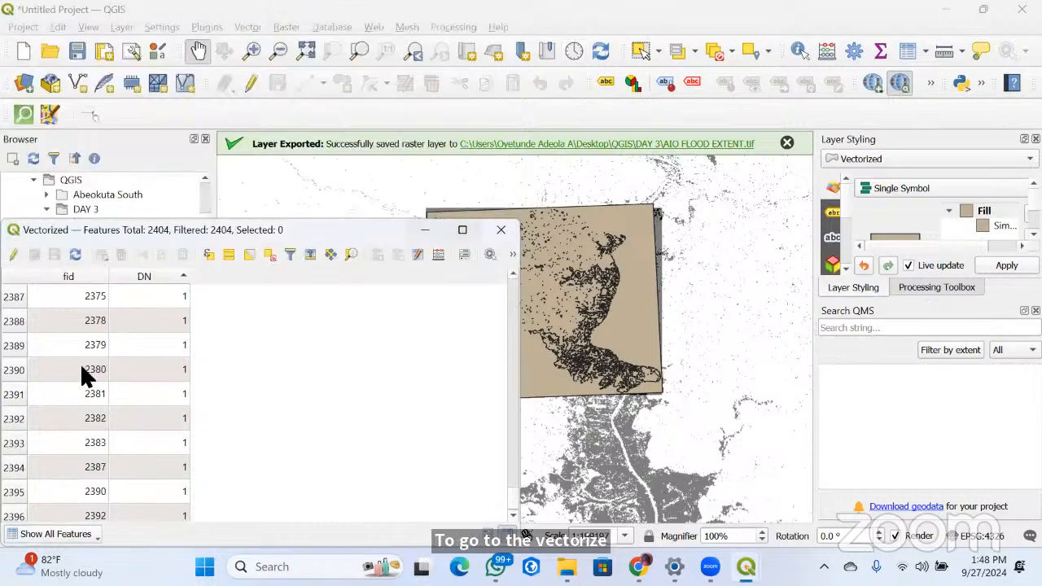
pyautogui.click(92, 205)
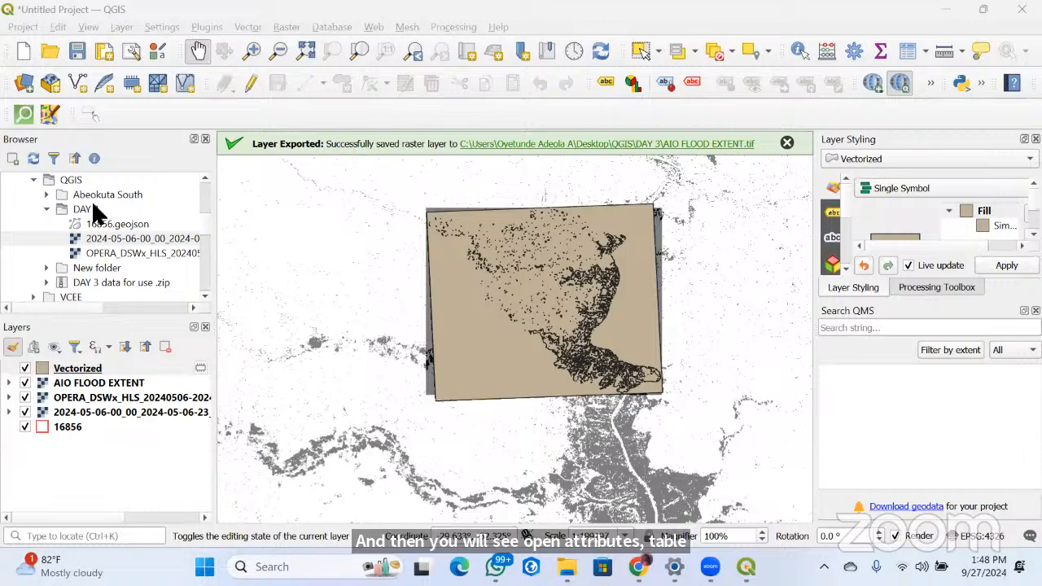
pyautogui.rightClick(81, 368)
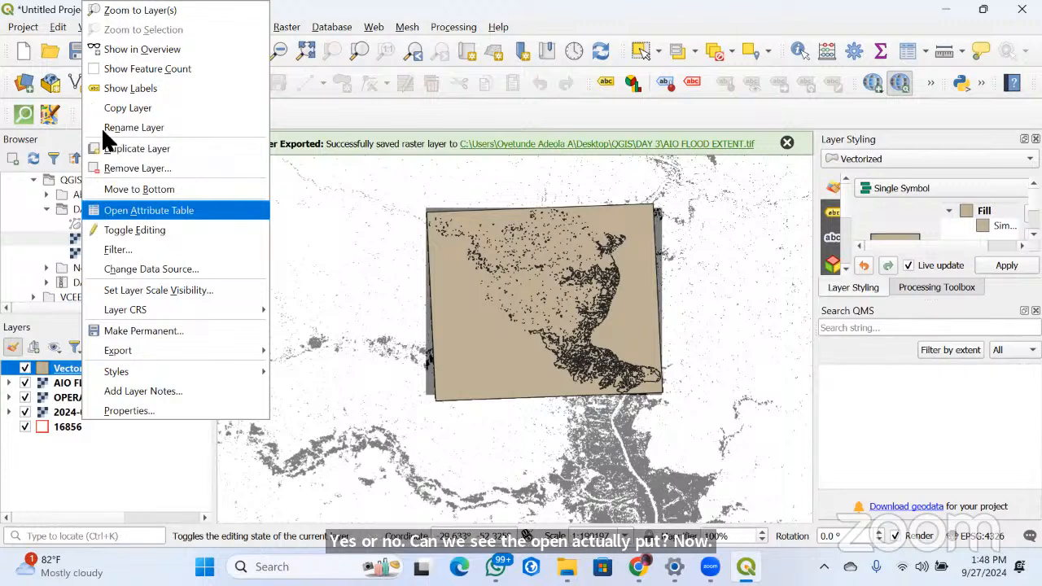
pyautogui.press('Return')
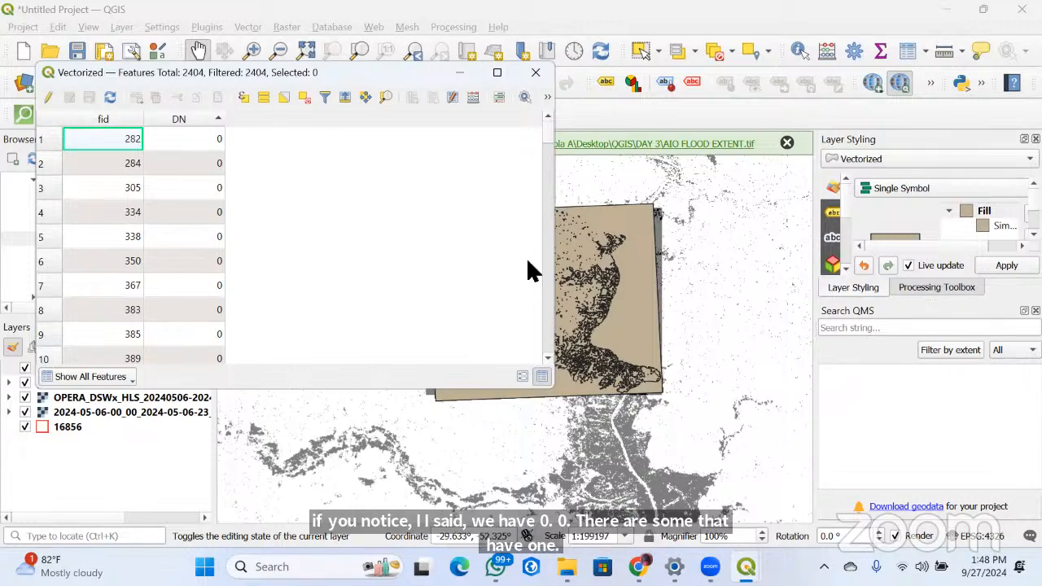
pyautogui.scroll(-11, 526, 258)
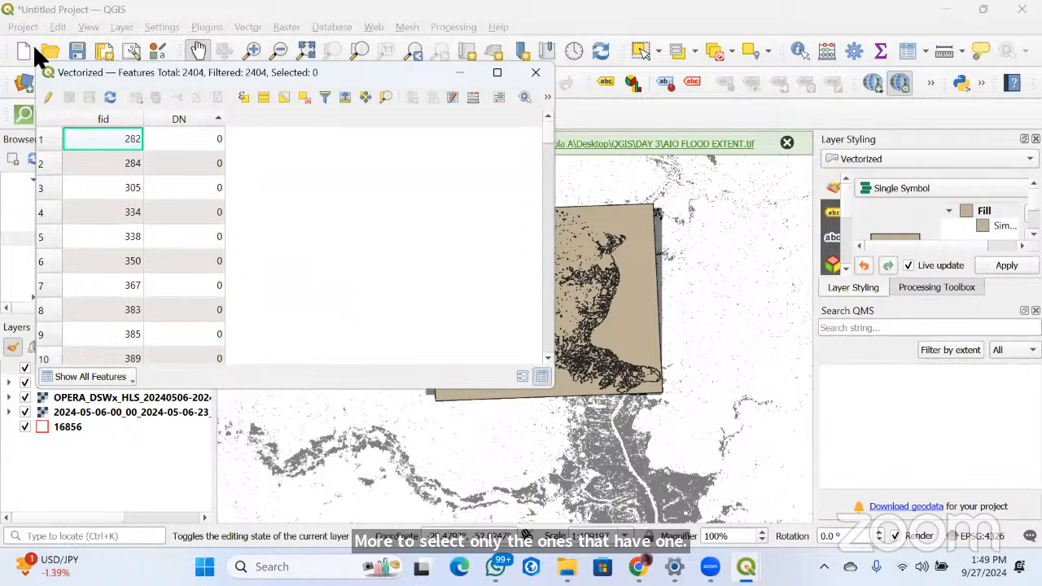
pyautogui.click(45, 98)
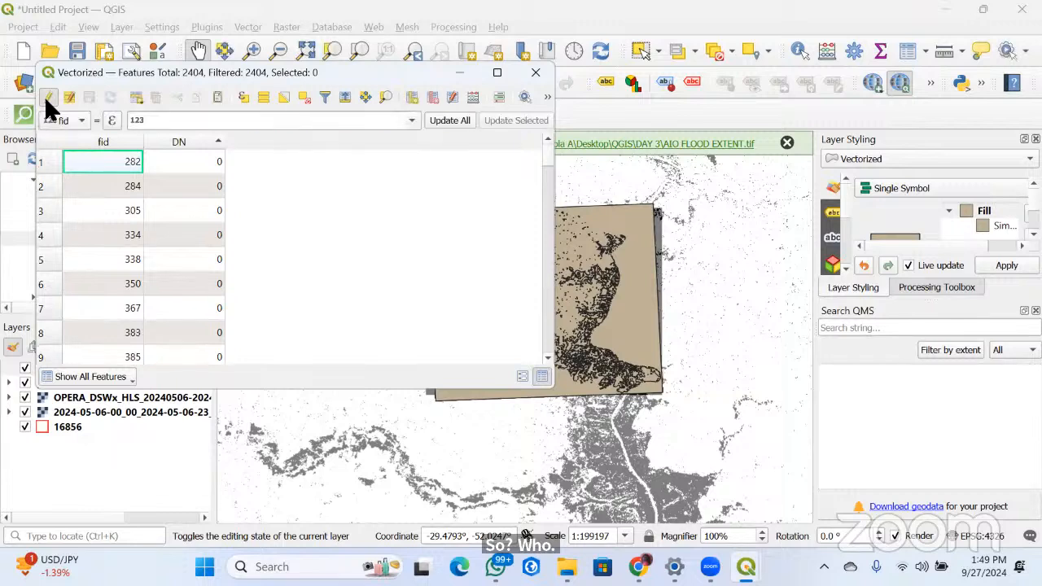
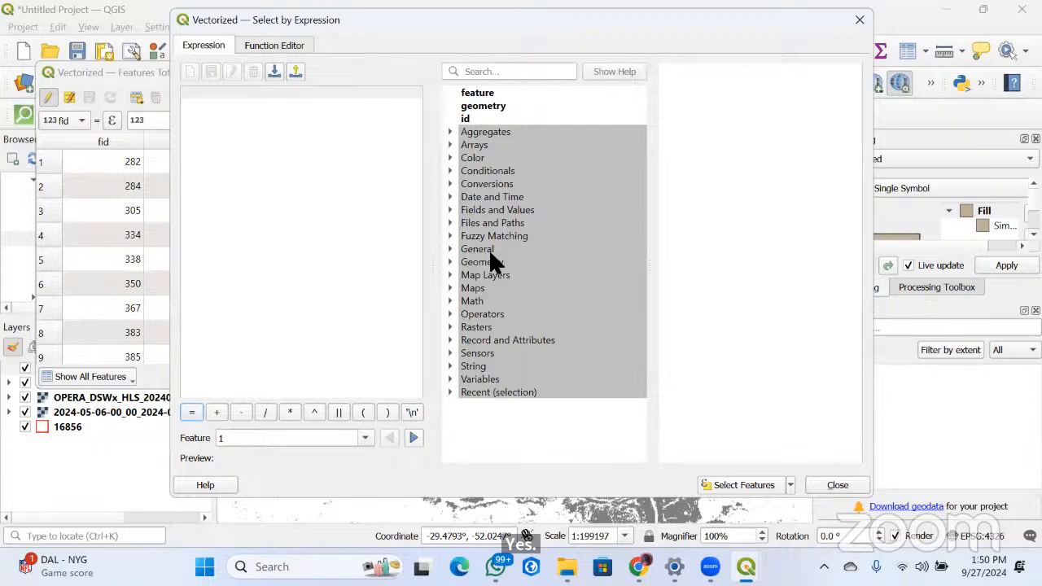
# Build the selection expression "DN" = 0 for the Vectorized layer, taking 0 from the field's sample values
pyautogui.click(450, 208)
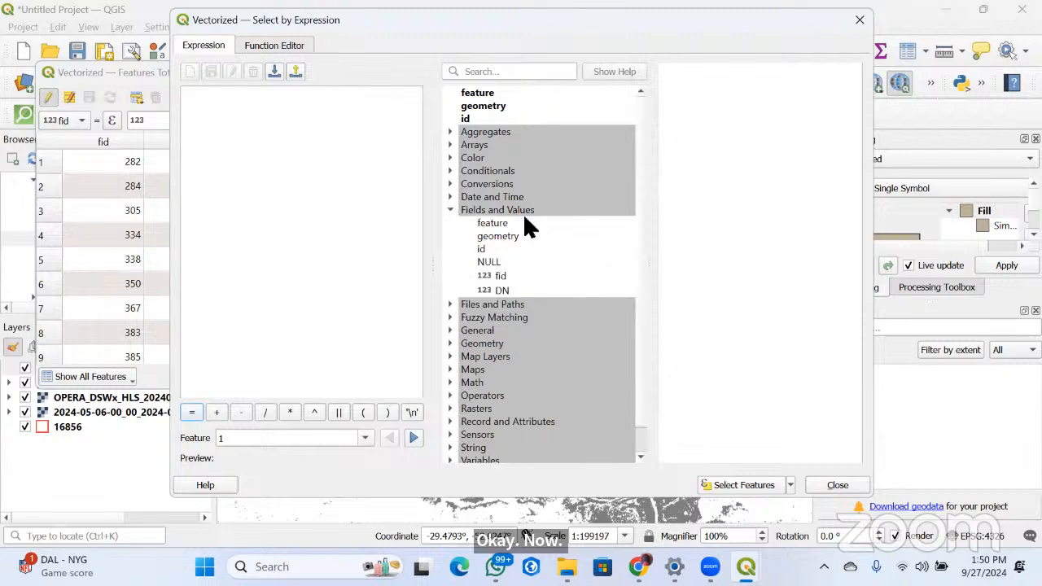
pyautogui.click(499, 291)
pyautogui.doubleClick(495, 293)
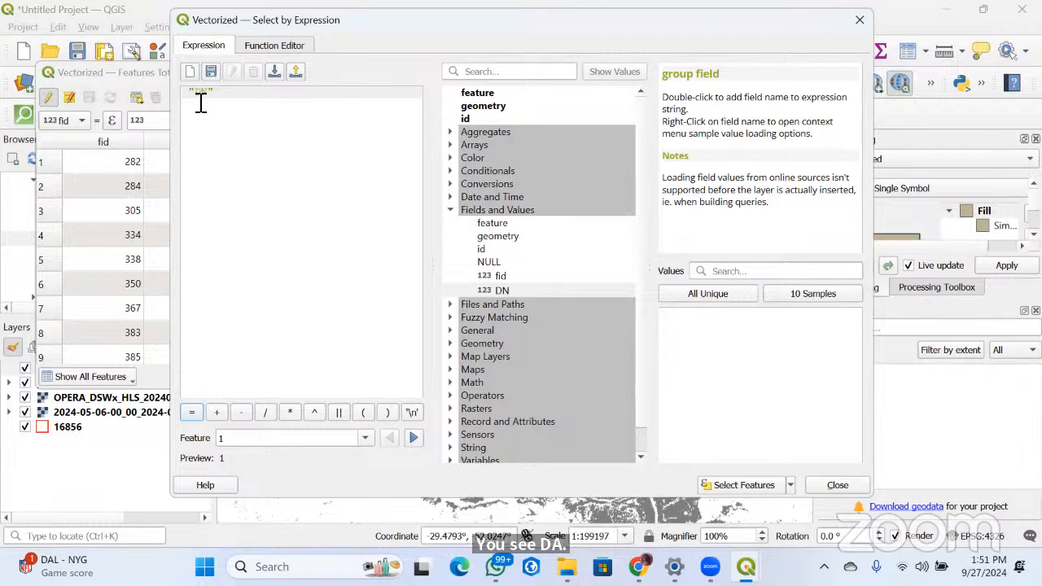
pyautogui.click(190, 415)
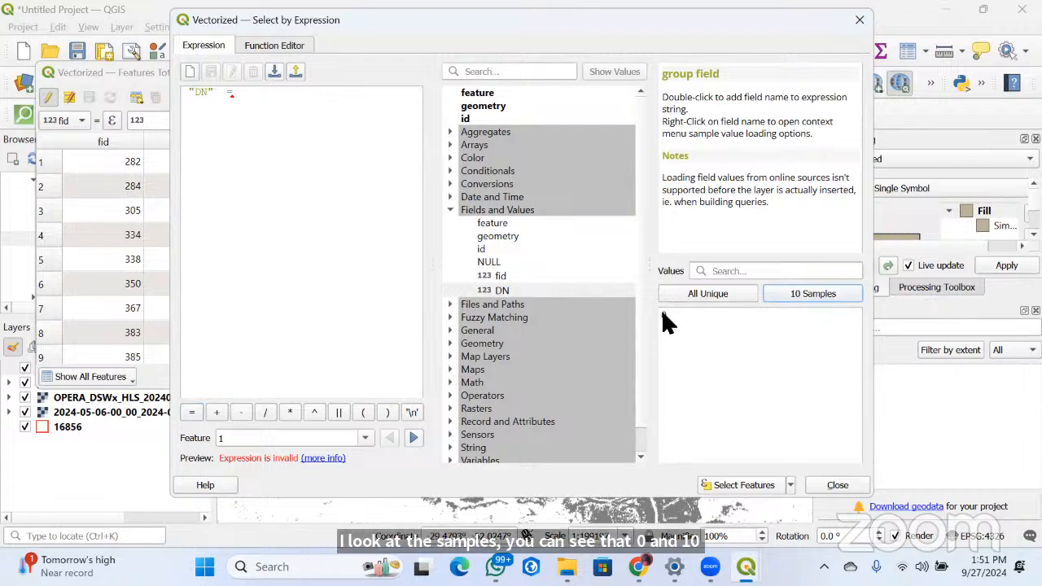
pyautogui.click(663, 315)
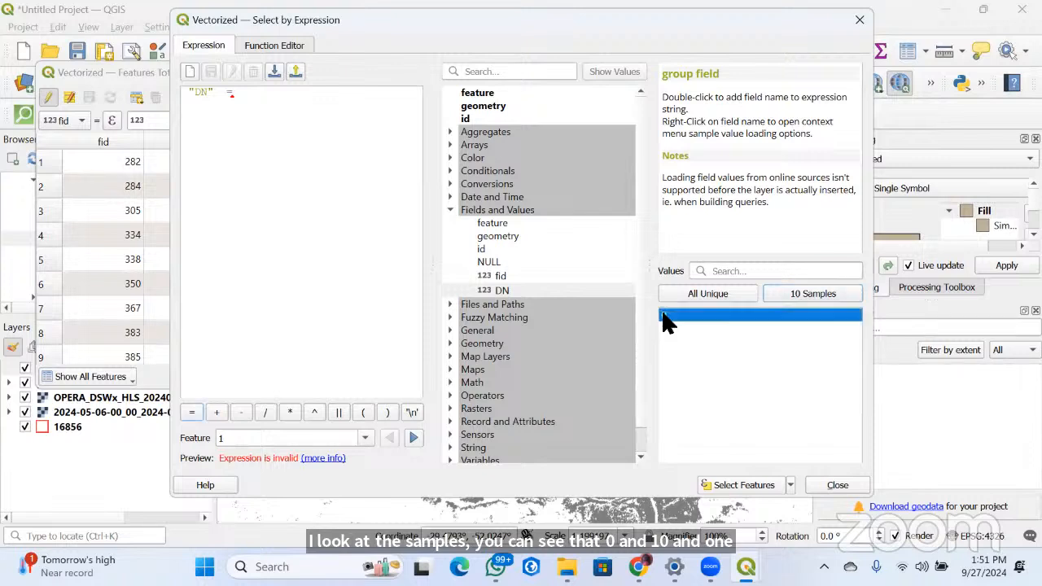
pyautogui.doubleClick(684, 316)
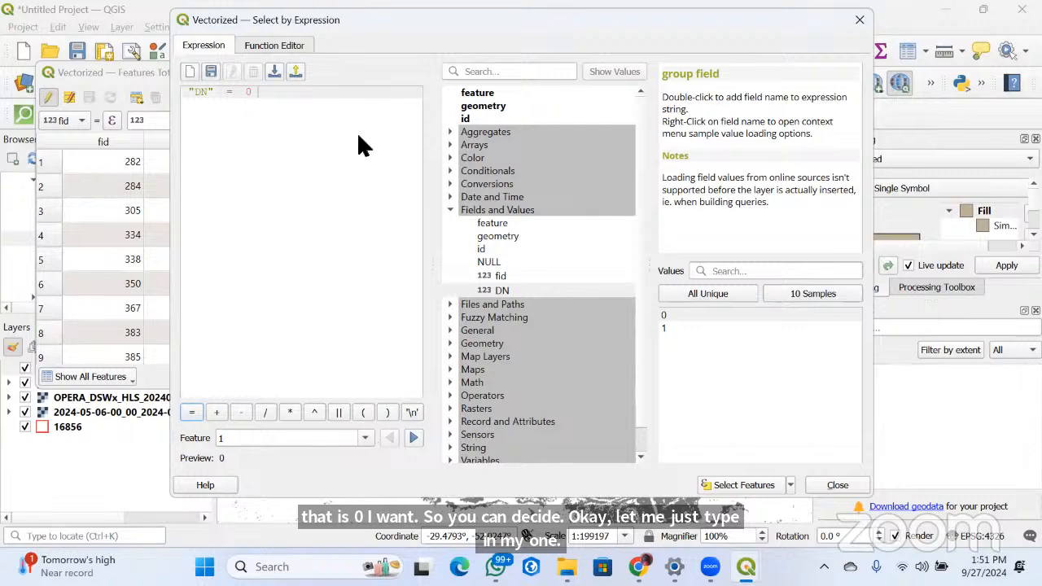
# Select the Vectorized features matching the DN = 0 expression and close the Select by Expression dialog
pyautogui.click(240, 70)
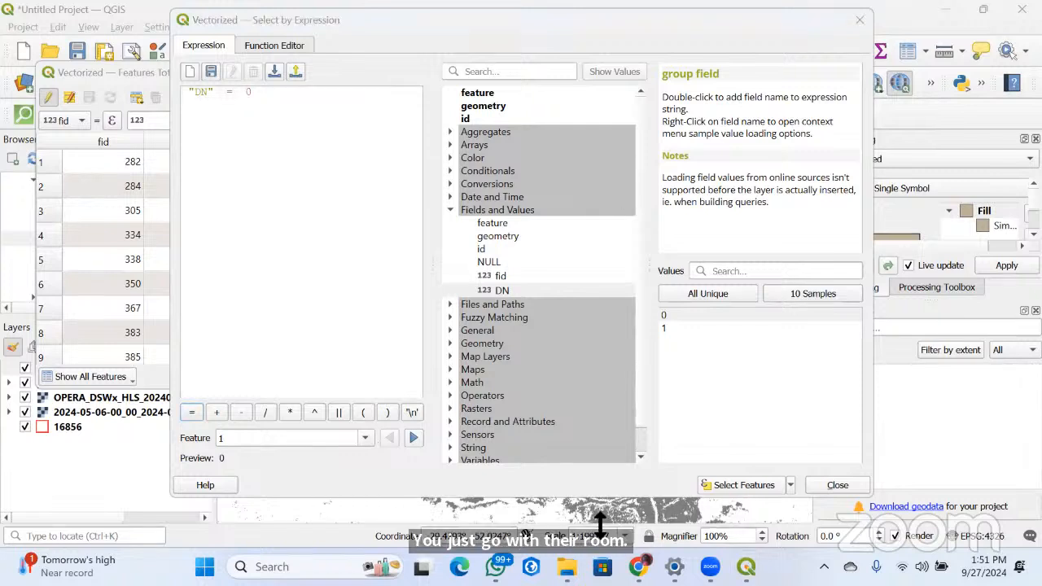
pyautogui.click(381, 352)
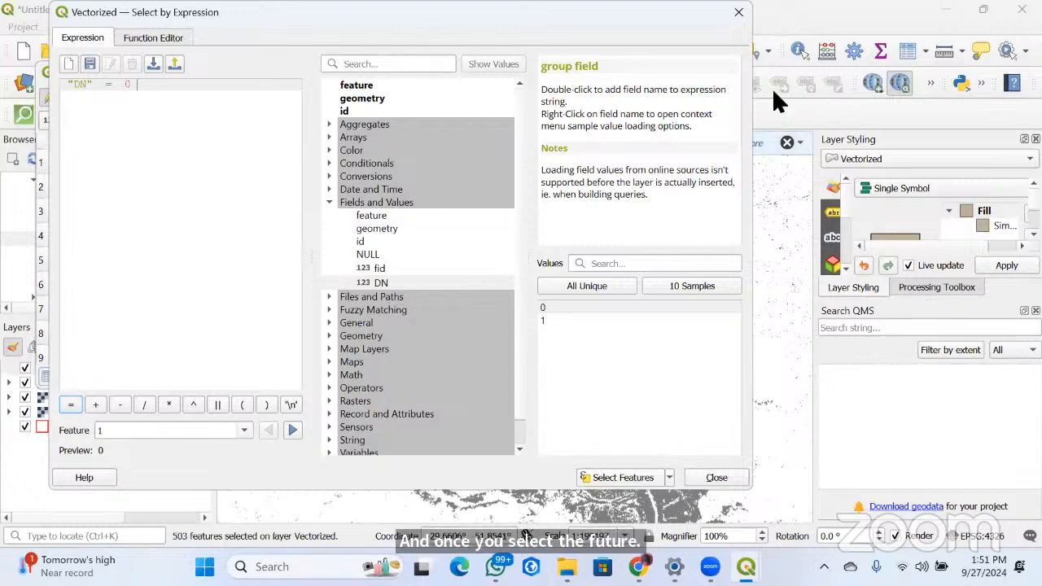
pyautogui.moveTo(147, 12); pyautogui.dragTo(183, 89)
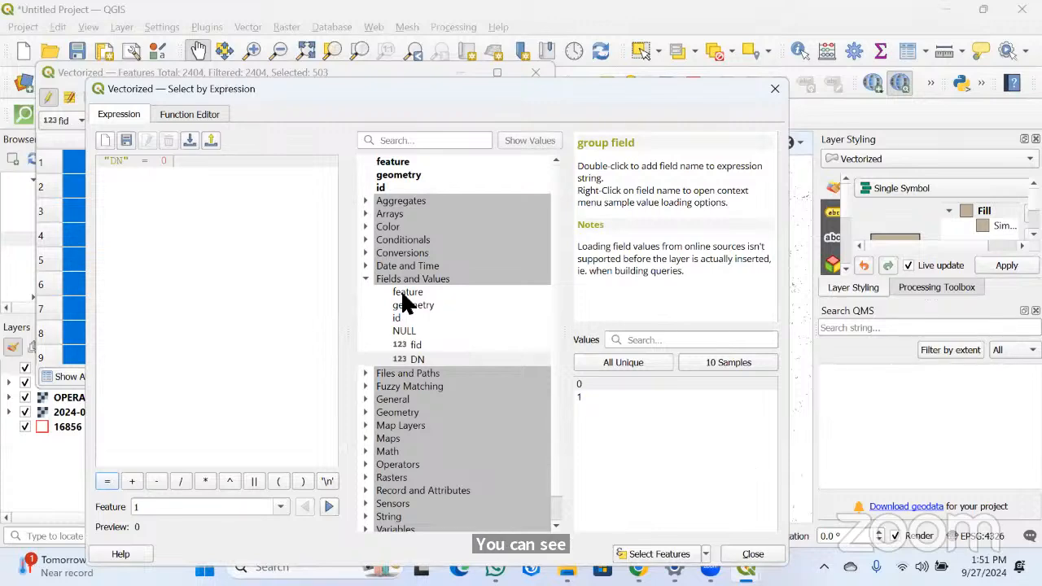
pyautogui.press('Escape')
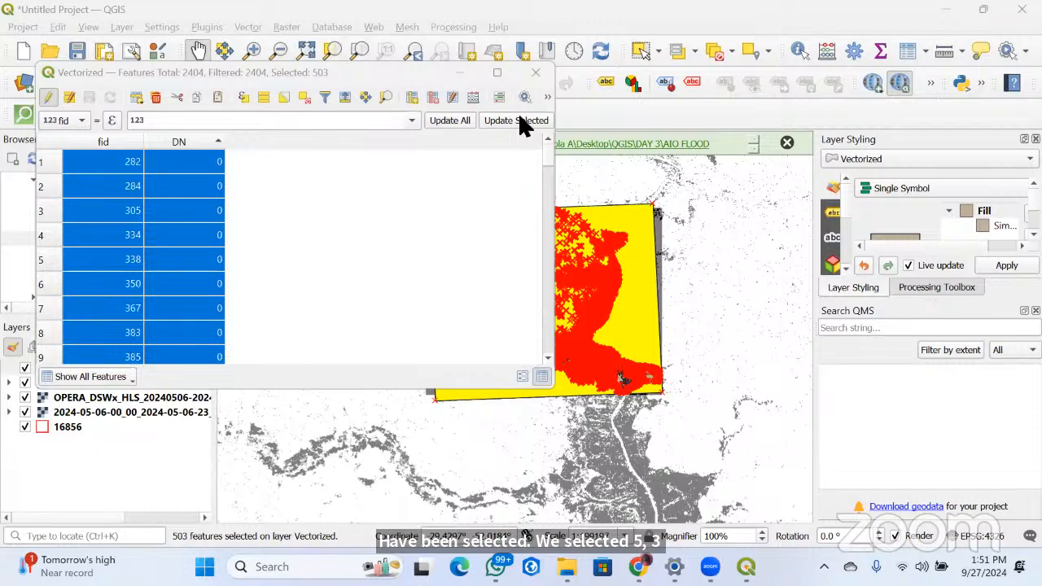
# Check the selected DN 0 polygons on the map and delete them from the Vectorized layer
pyautogui.moveTo(254, 74); pyautogui.dragTo(470, 114)
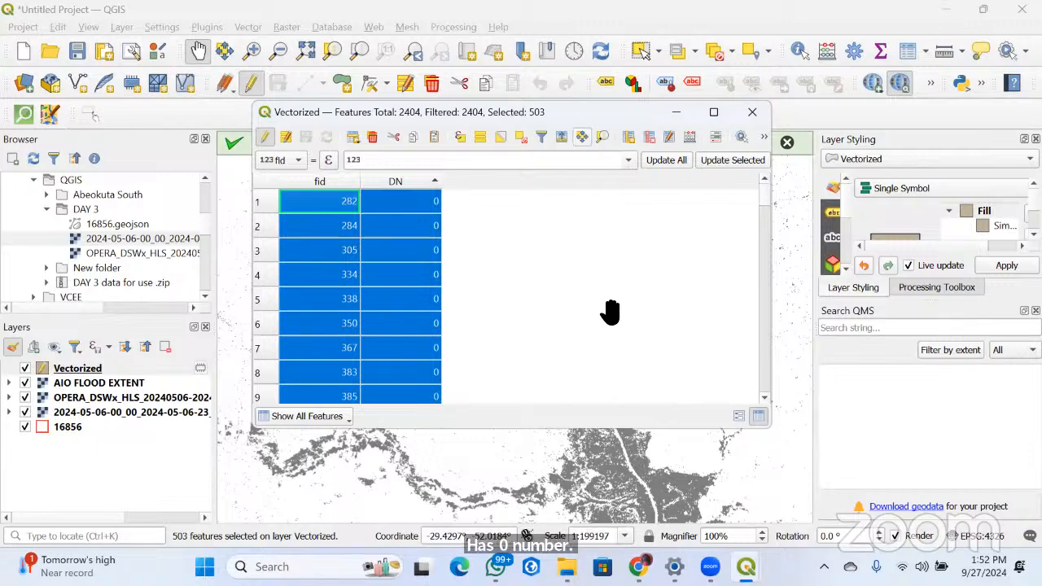
pyautogui.moveTo(580, 113); pyautogui.dragTo(349, 140)
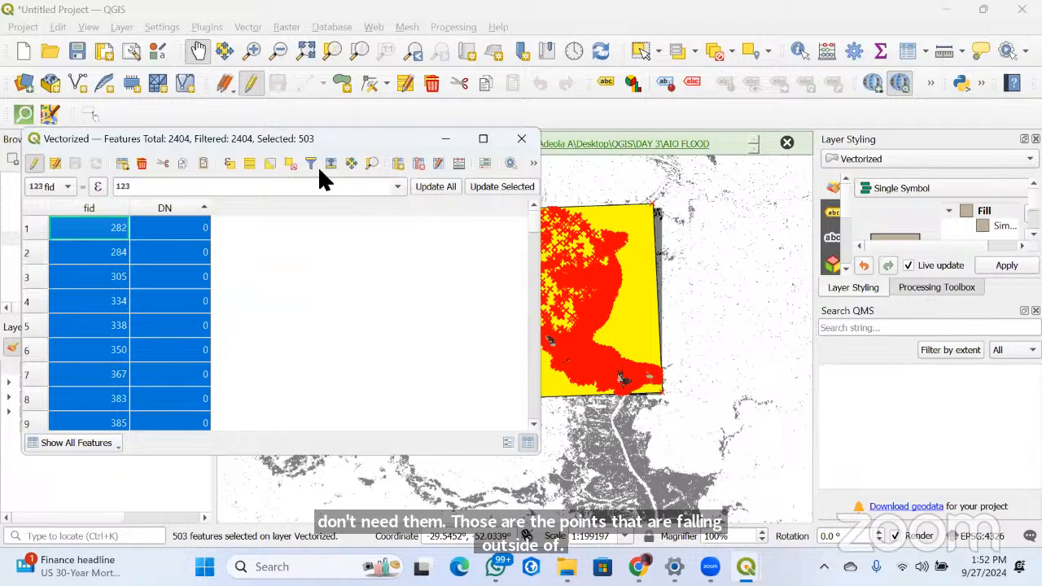
pyautogui.moveTo(280, 130); pyautogui.dragTo(419, 98)
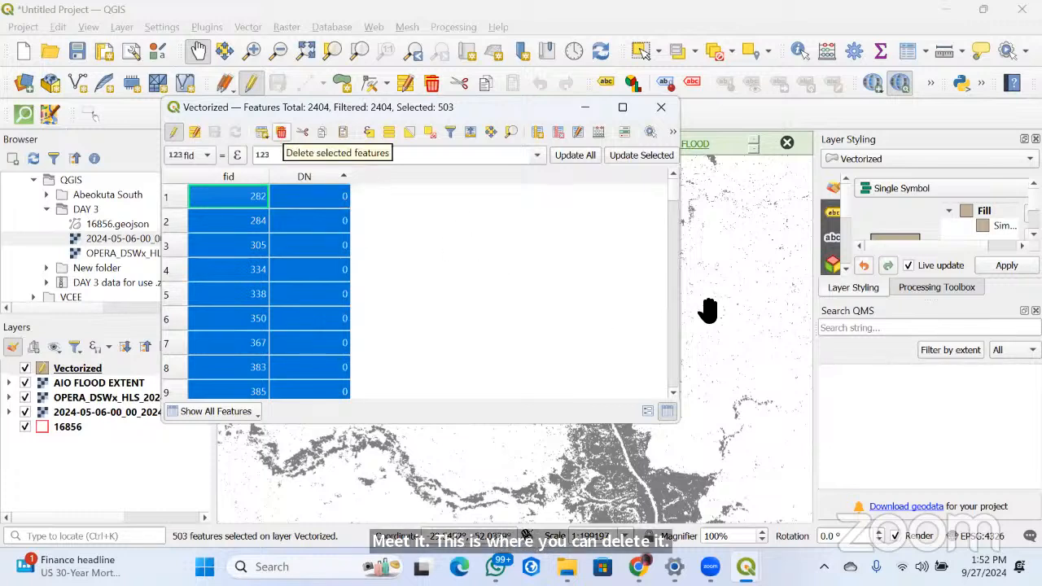
pyautogui.click(281, 132)
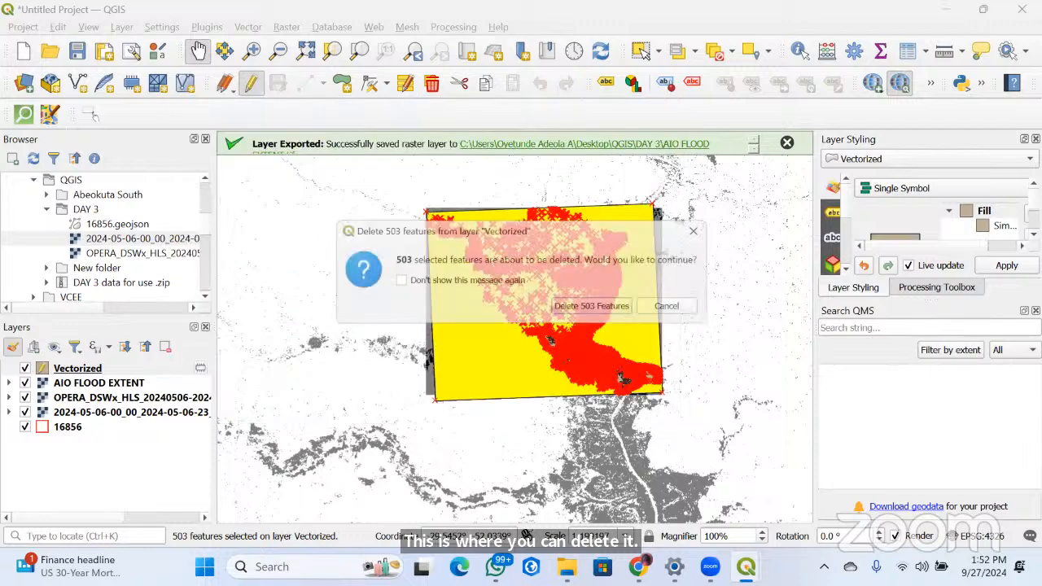
# Hide the AIO FLOOD EXTENT, OPERA_DSWx_HLS, 2024-05-06 imagery and 16856 layers, leaving only the Vectorized layer displayed
pyautogui.click(25, 383)
pyautogui.click(24, 397)
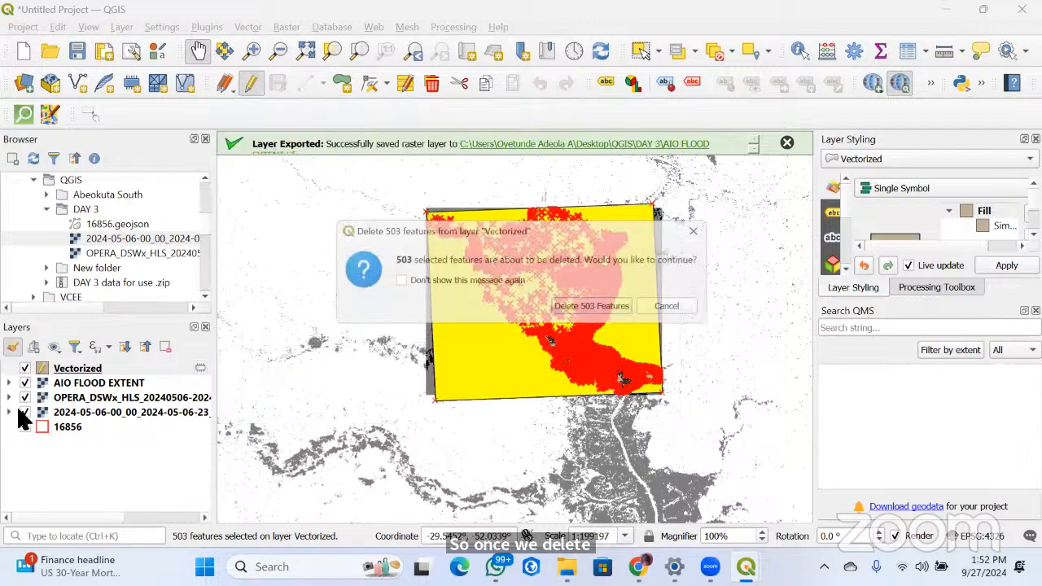
pyautogui.click(24, 426)
pyautogui.click(24, 411)
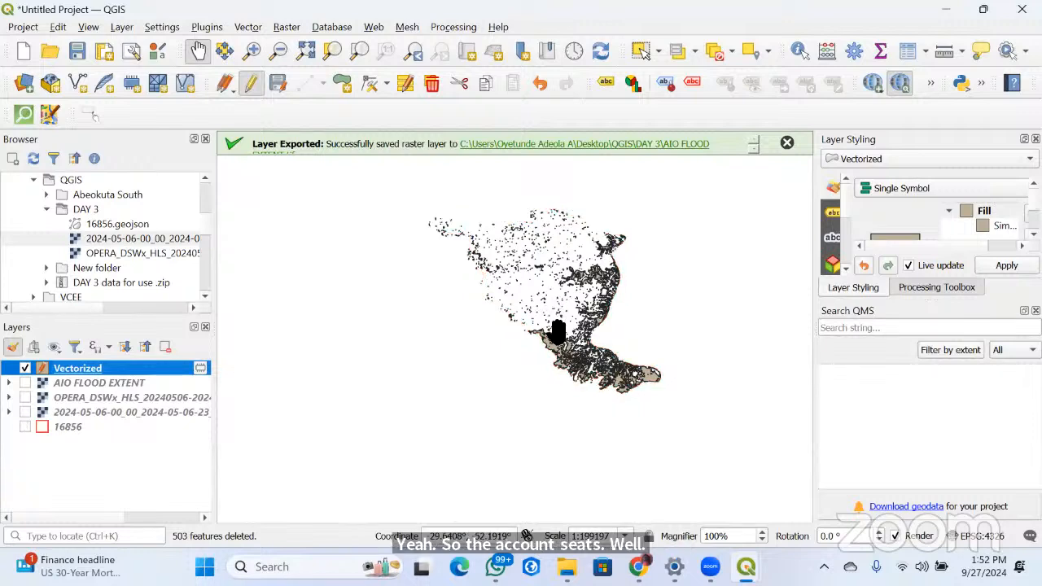
# Examine the remaining flood polygons of the Vectorized layer on the map, both in detail and at full extent
pyautogui.click(520, 338)
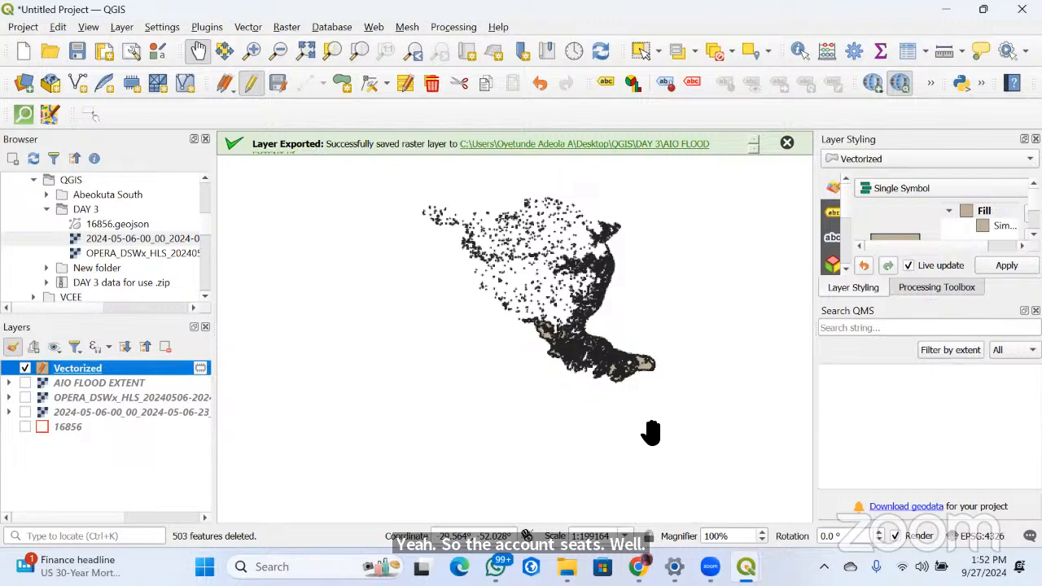
pyautogui.scroll(2, 551, 379)
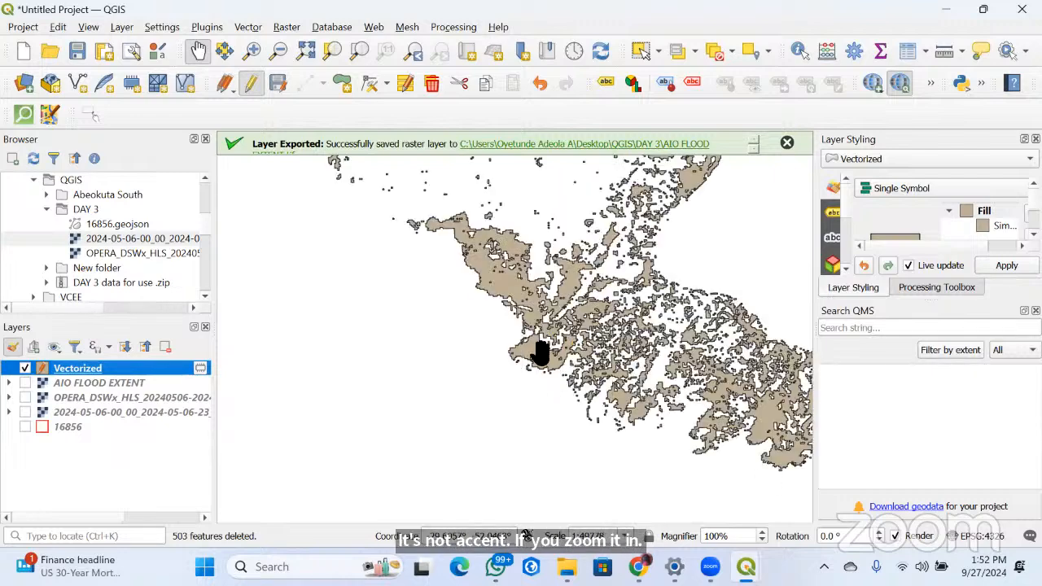
pyautogui.scroll(1, 533, 297)
pyautogui.scroll(-4, 537, 297)
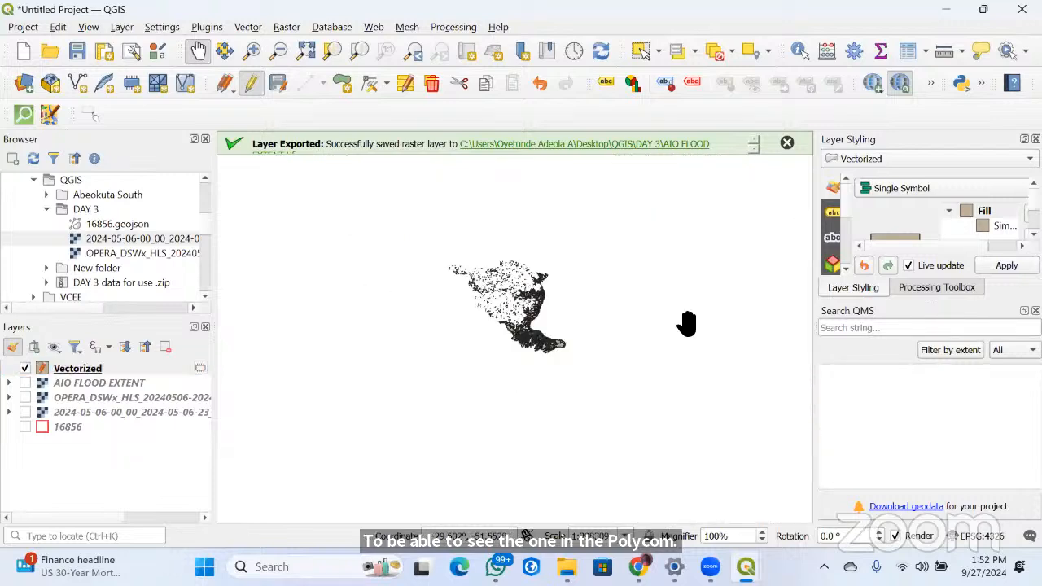
pyautogui.scroll(1, 551, 337)
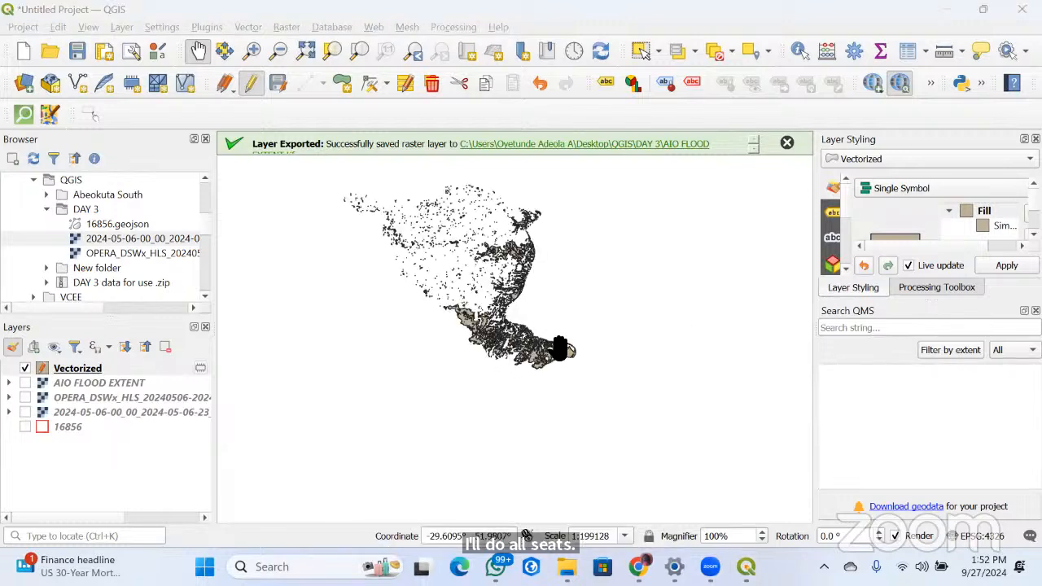
pyautogui.scroll(3, 560, 347)
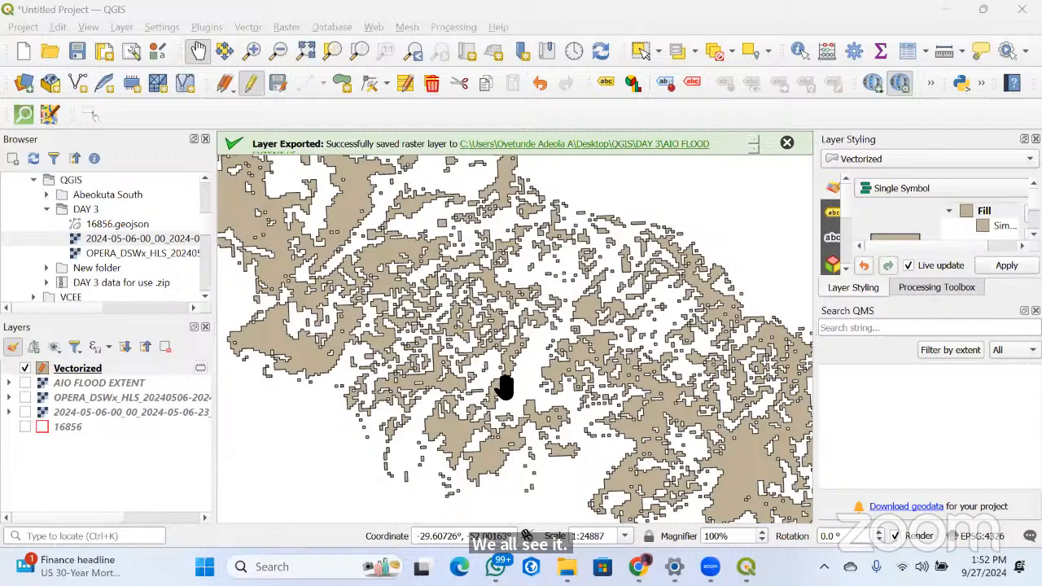
pyautogui.scroll(-3, 482, 294)
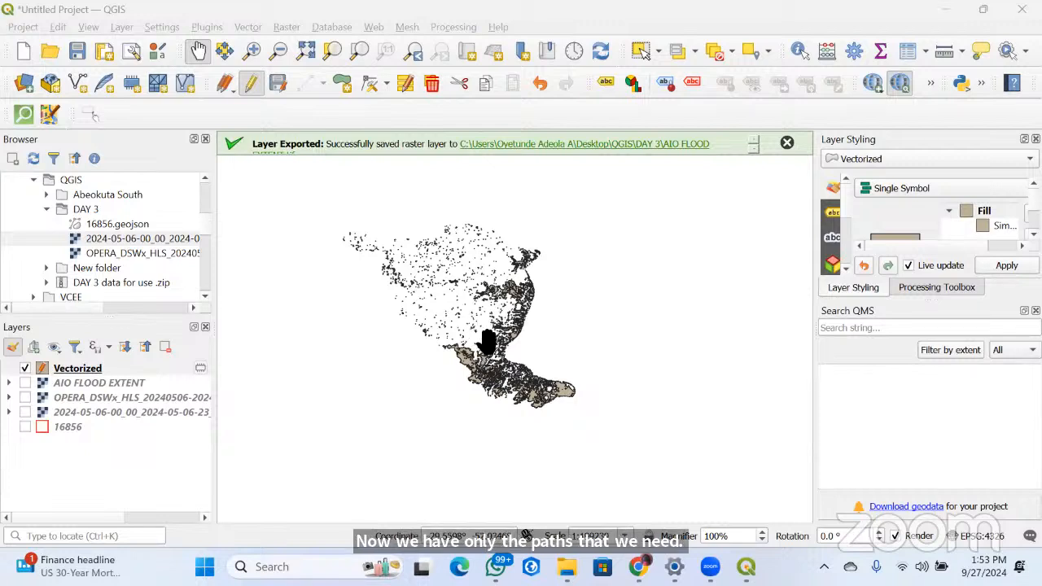
pyautogui.scroll(1, 486, 342)
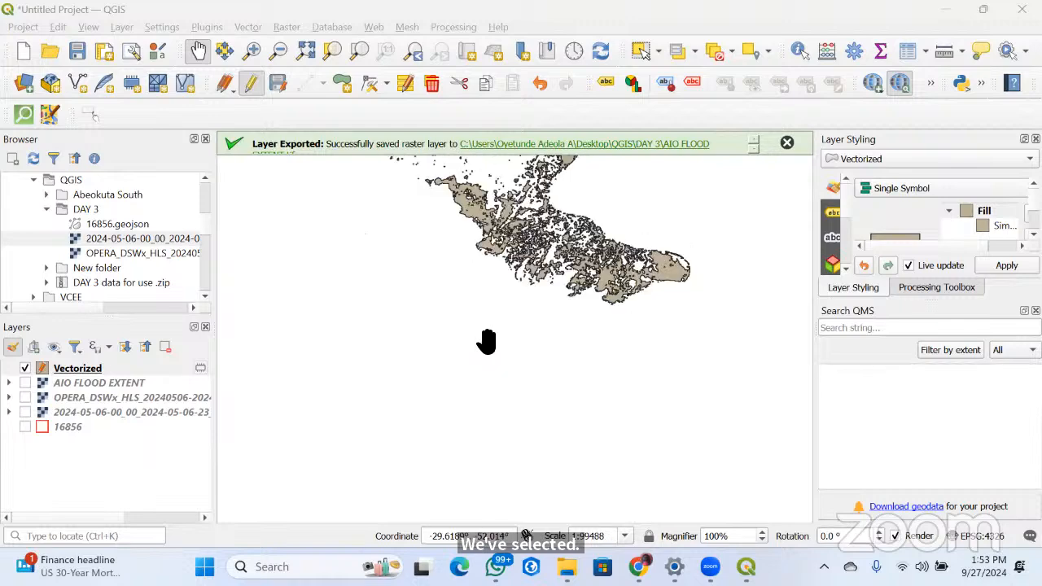
pyautogui.moveTo(485, 342); pyautogui.dragTo(489, 407)
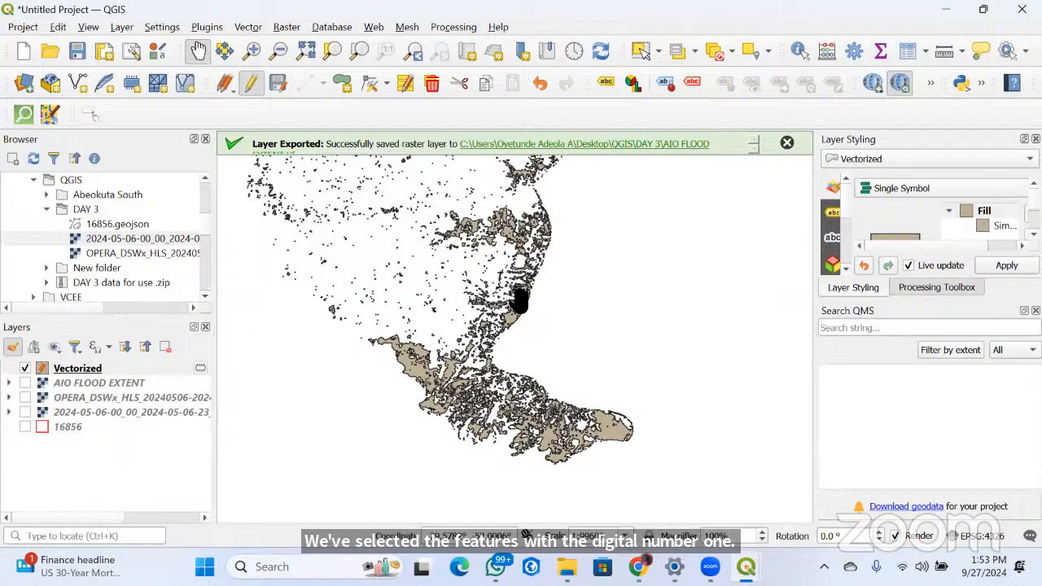
pyautogui.scroll(-1, 578, 349)
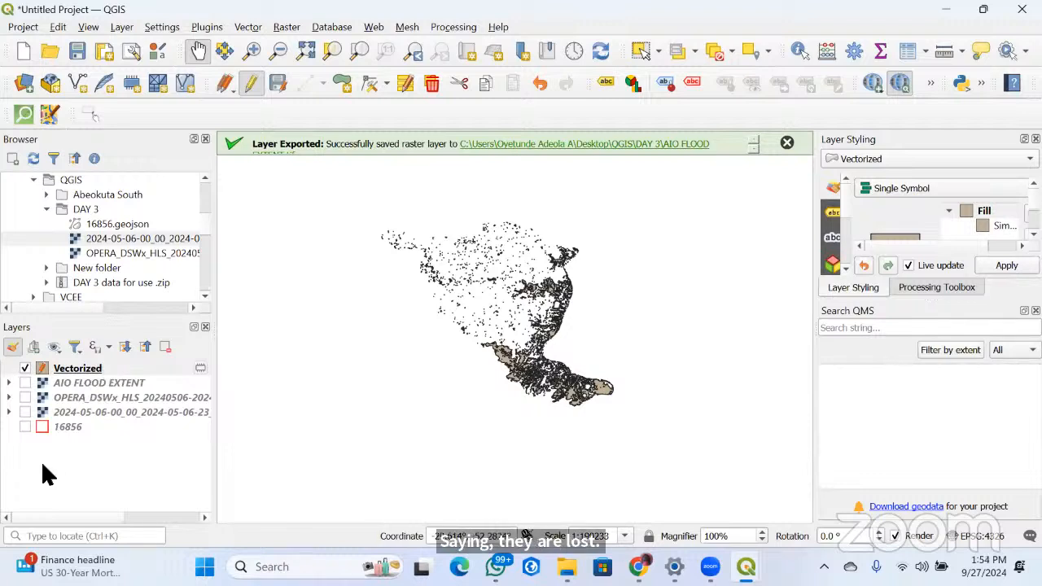
# Show the 16856 boundary and AIO FLOOD EXTENT layers, and briefly the 2024-05-06 imagery, to compare them with the polygons
pyautogui.click(25, 426)
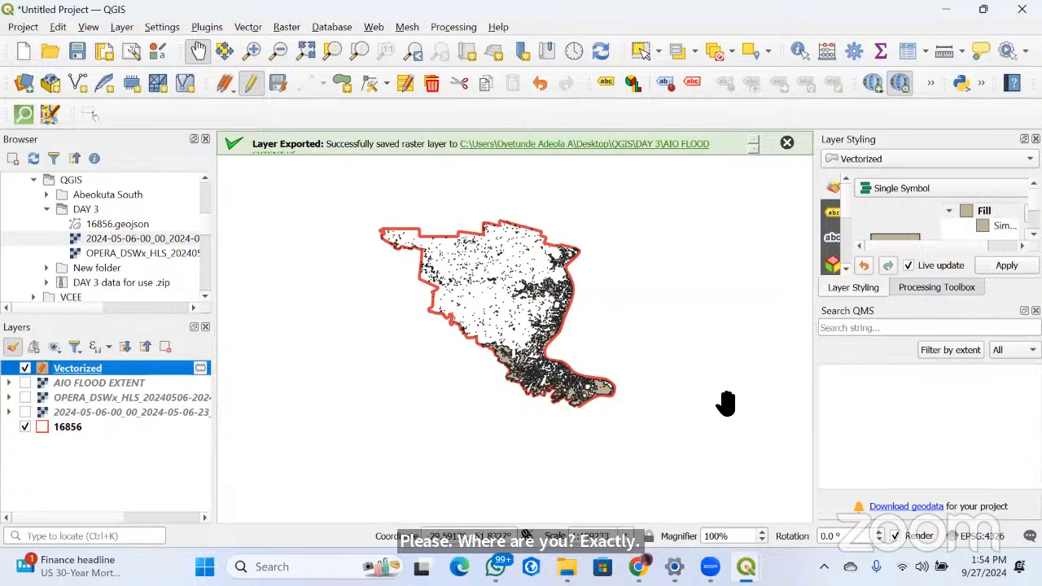
pyautogui.click(26, 412)
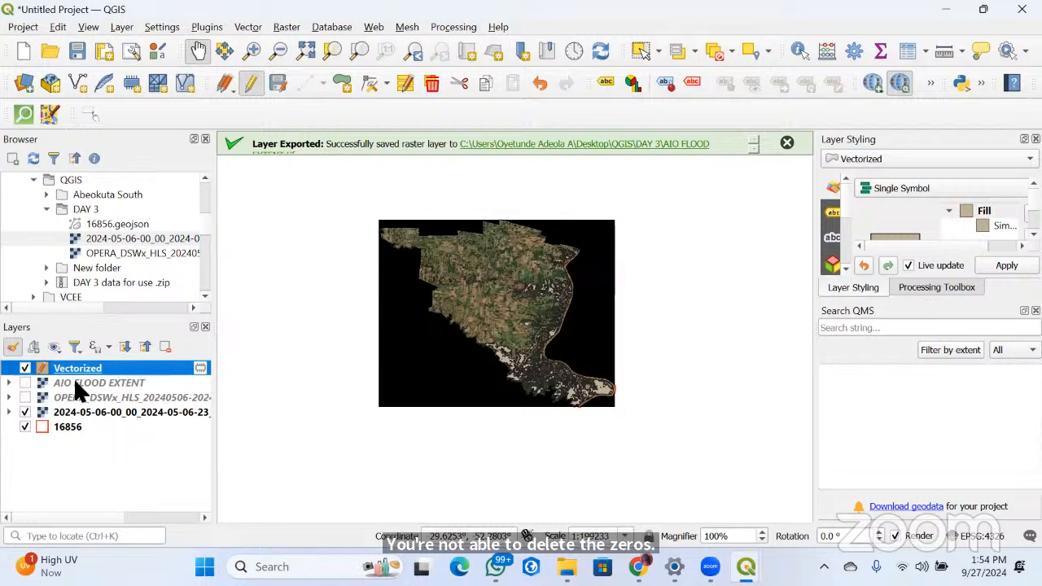
pyautogui.click(24, 382)
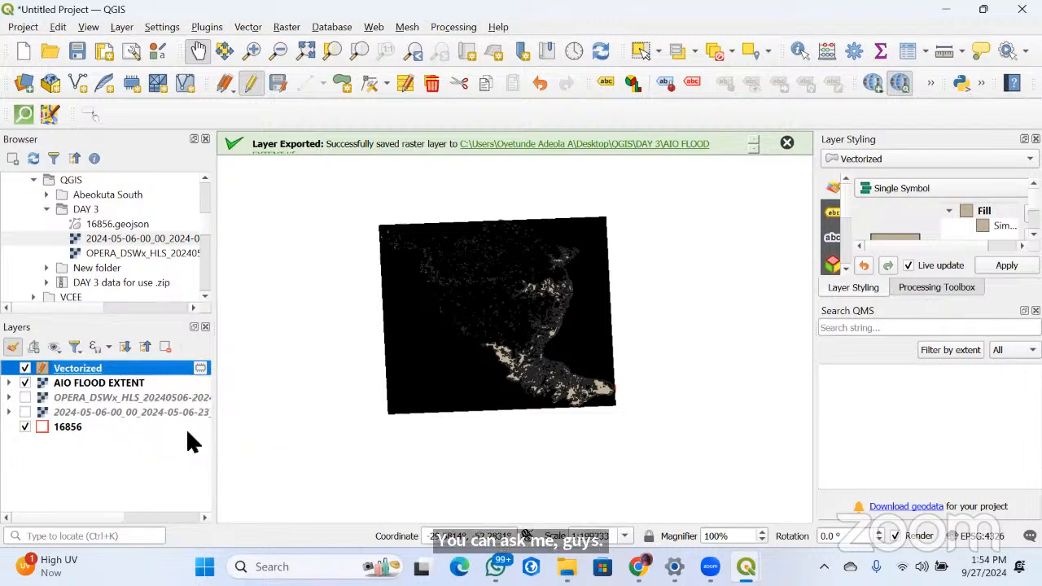
# Open the attribute table of the Vectorized layer and check the DN values of the remaining polygons
pyautogui.rightClick(128, 369)
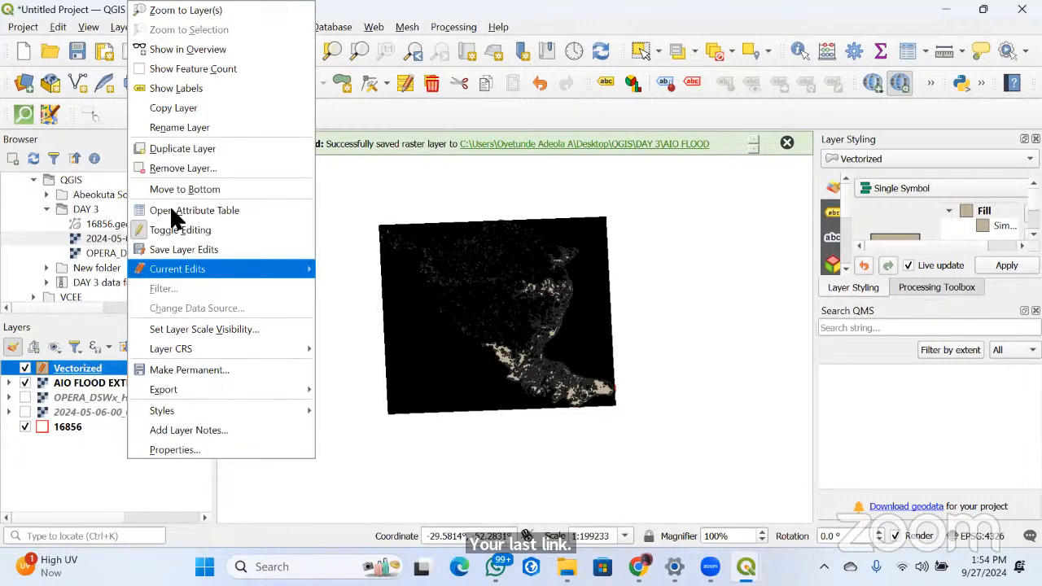
pyautogui.click(279, 227)
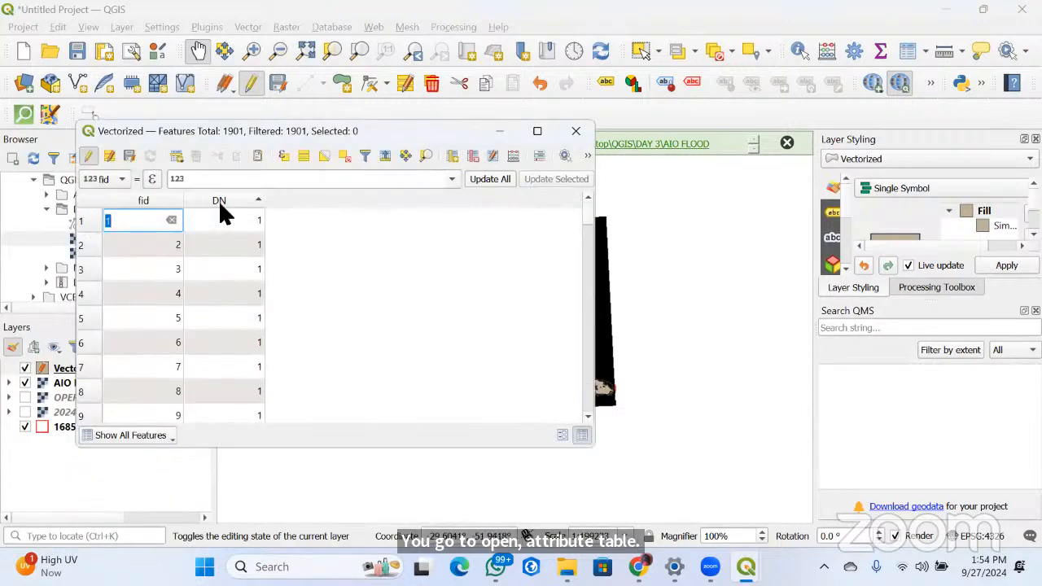
pyautogui.click(188, 195)
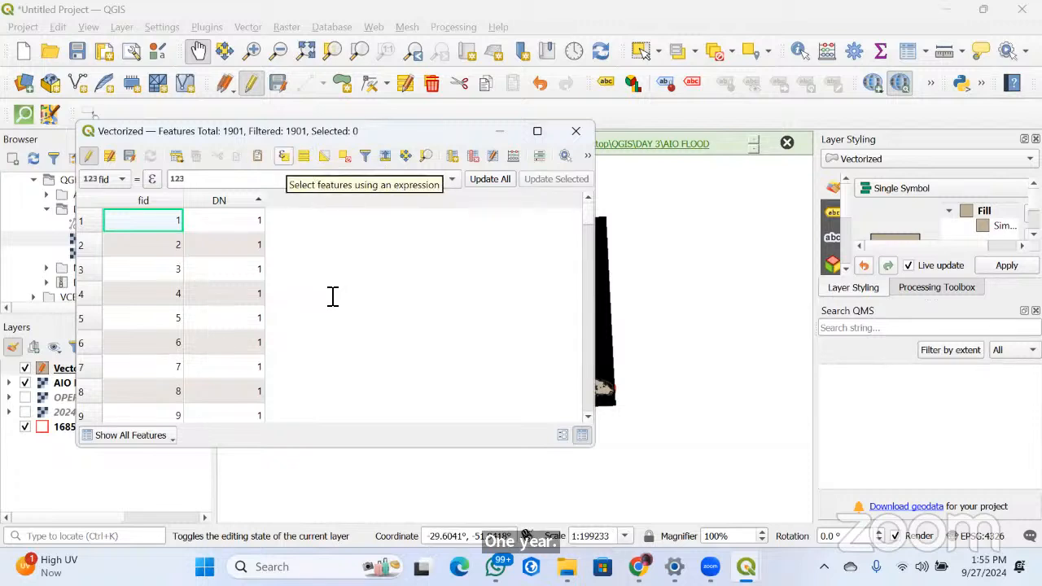
# Select the features of the Vectorized layer that match the expression "DN" = 0, using the field's sample values
pyautogui.click(283, 155)
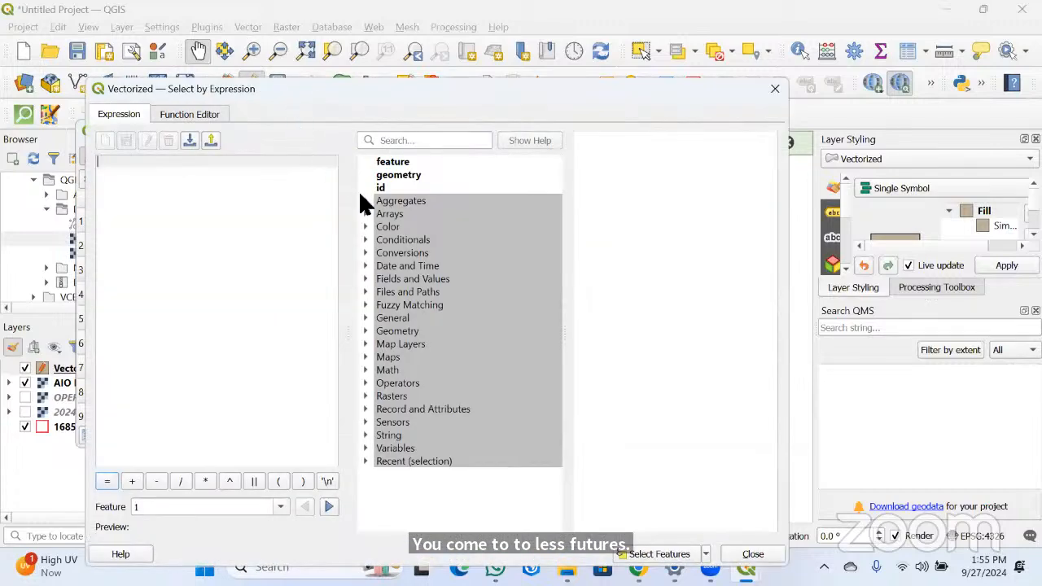
pyautogui.moveTo(378, 88); pyautogui.dragTo(314, 31)
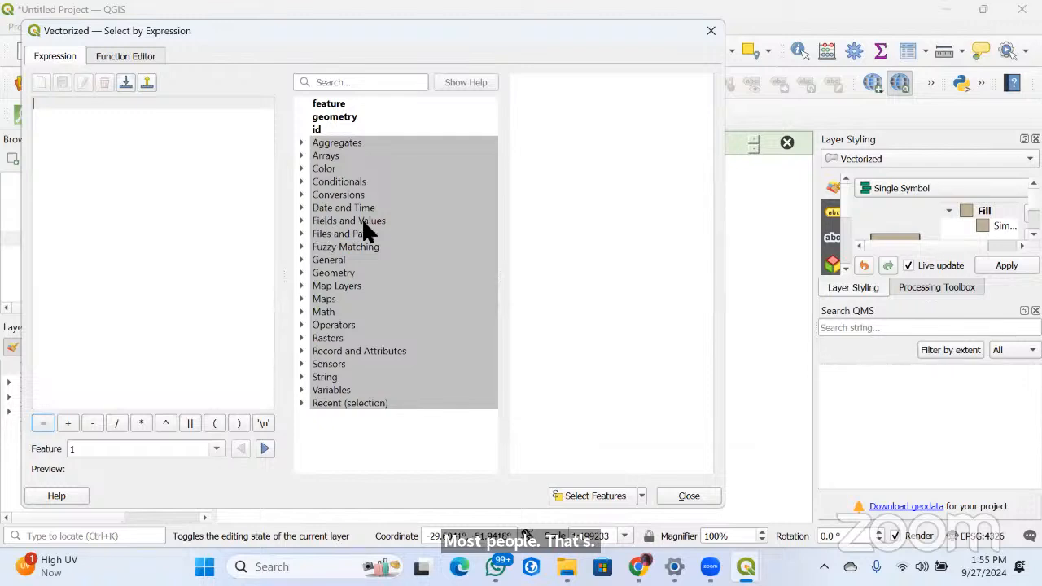
pyautogui.click(302, 219)
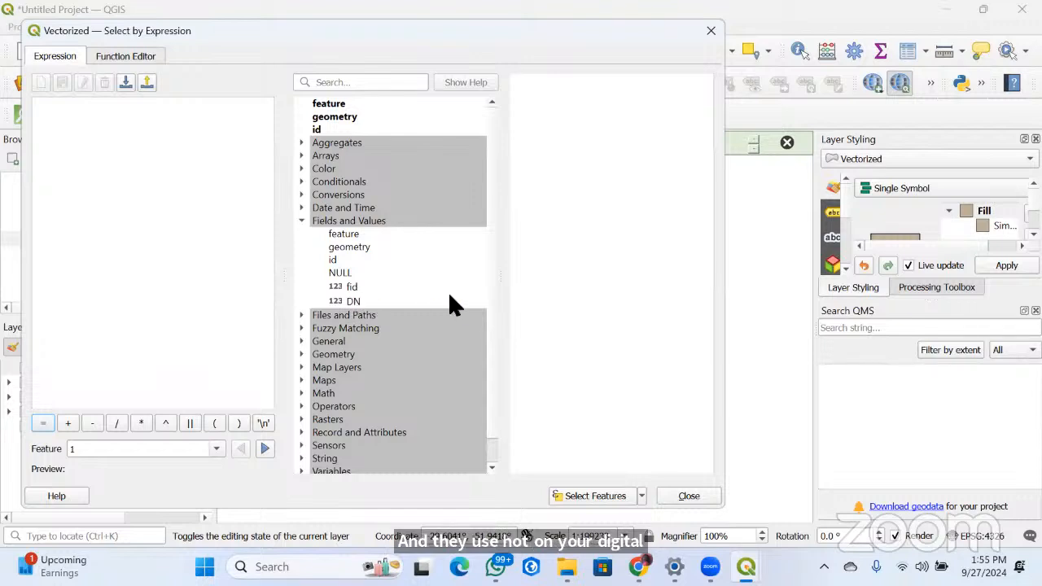
pyautogui.click(449, 299)
pyautogui.doubleClick(353, 301)
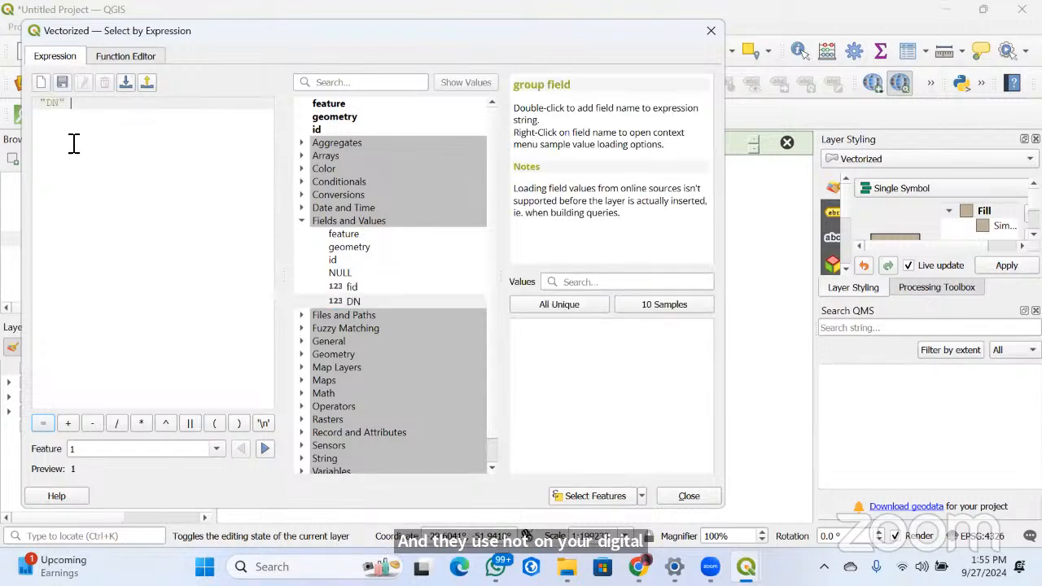
pyautogui.click(43, 422)
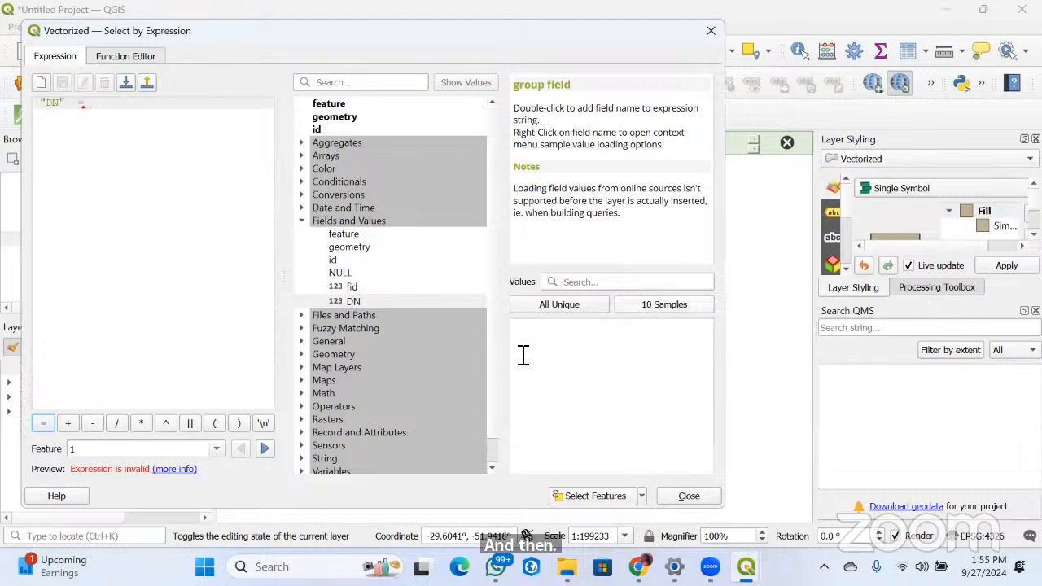
pyautogui.click(639, 306)
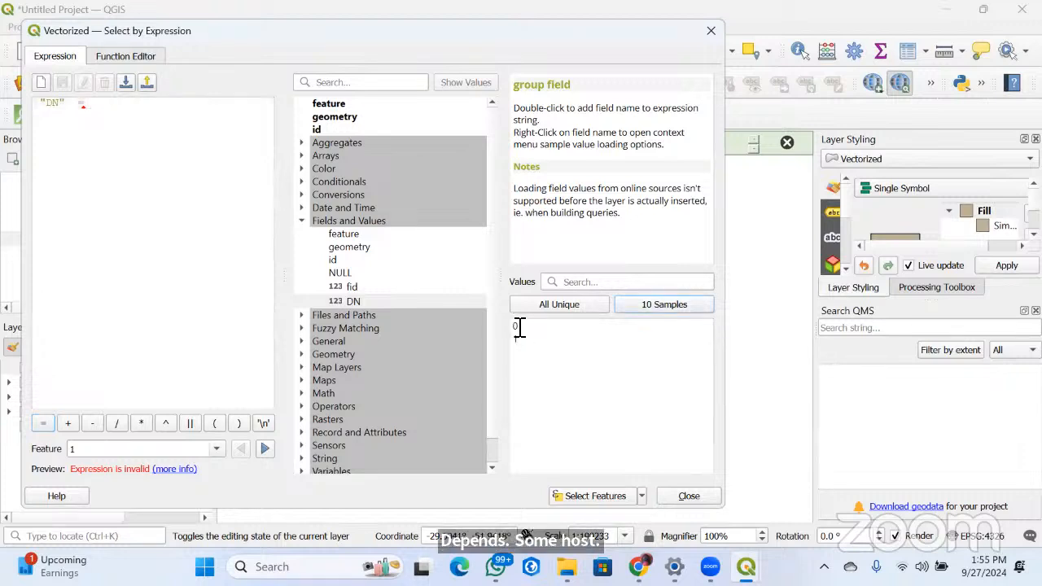
pyautogui.doubleClick(519, 326)
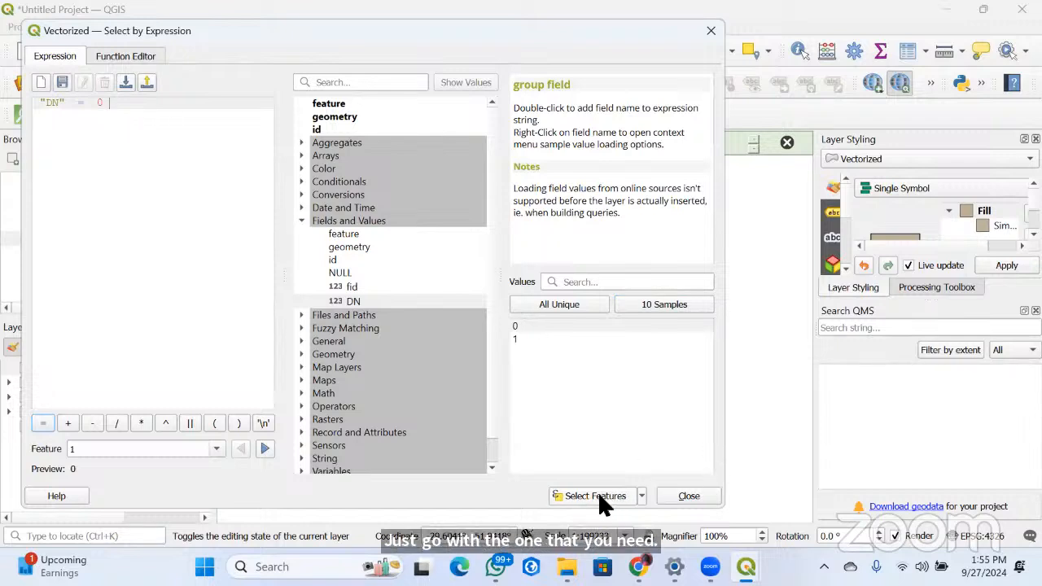
pyautogui.click(633, 495)
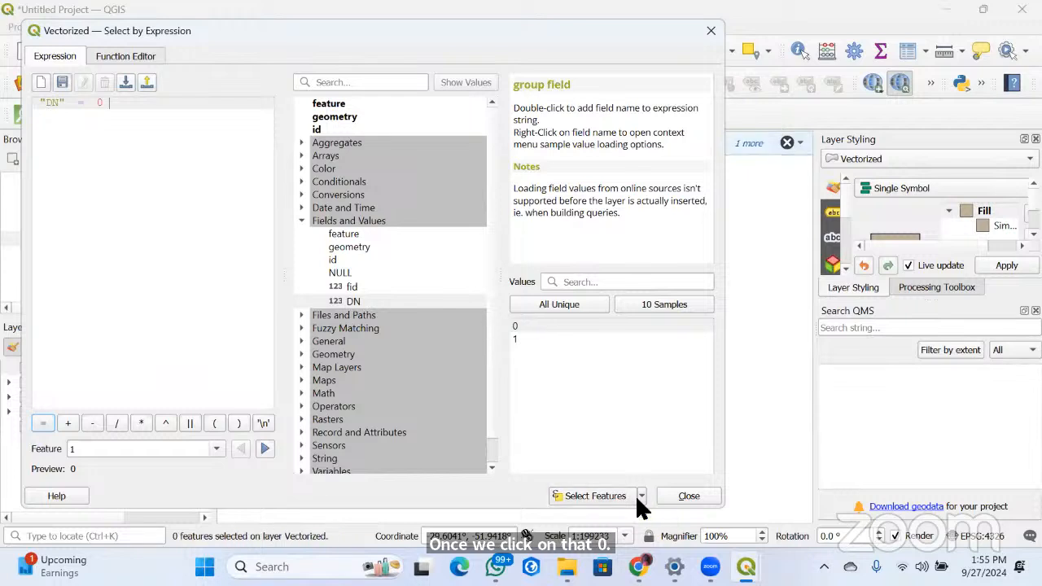
pyautogui.click(710, 33)
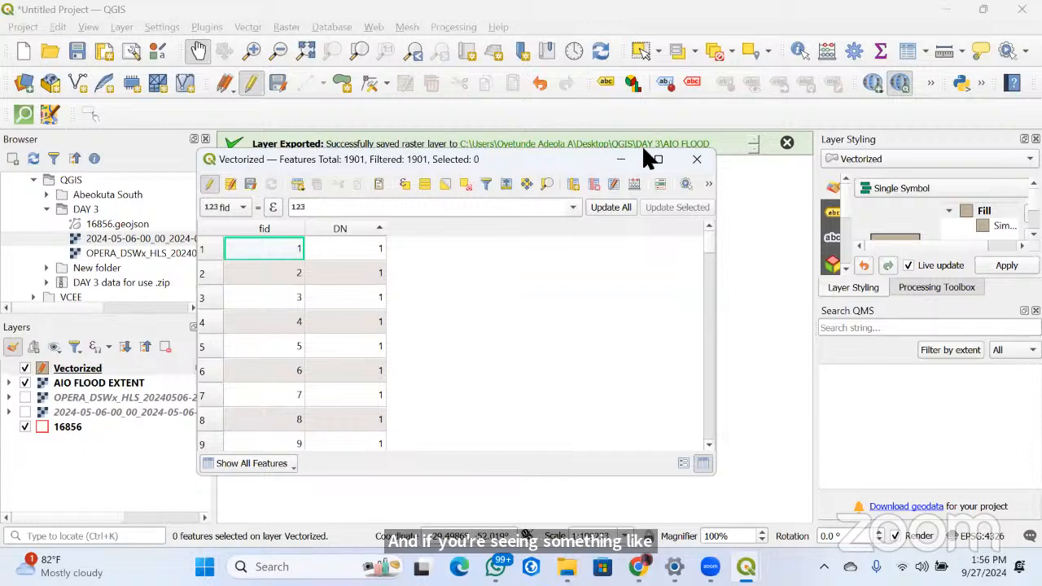
# Hide the AIO FLOOD EXTENT layer and examine the vectorized flood polygons within the 16856 boundary in detail
pyautogui.click(25, 383)
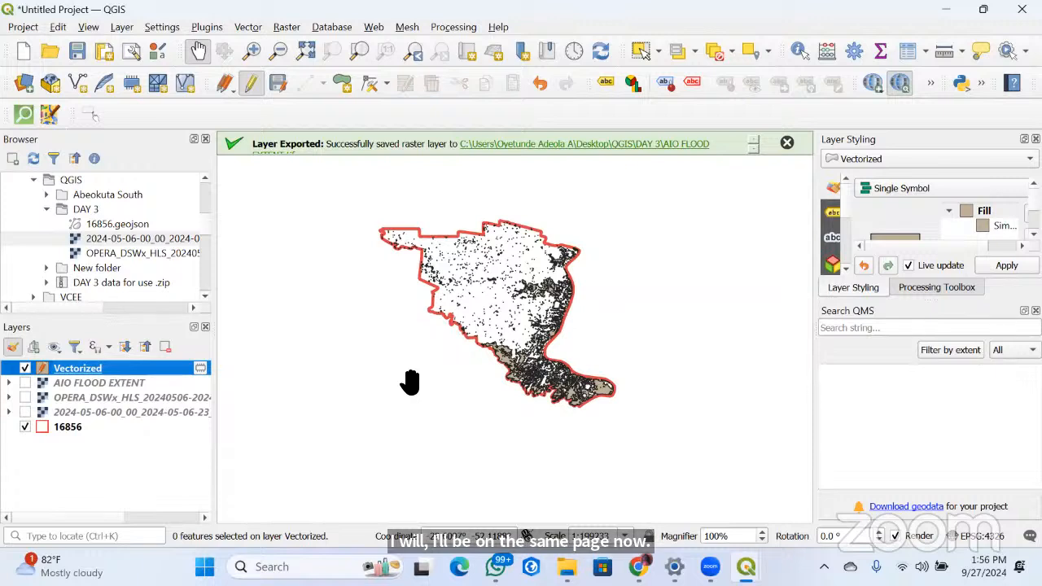
pyautogui.click(287, 28)
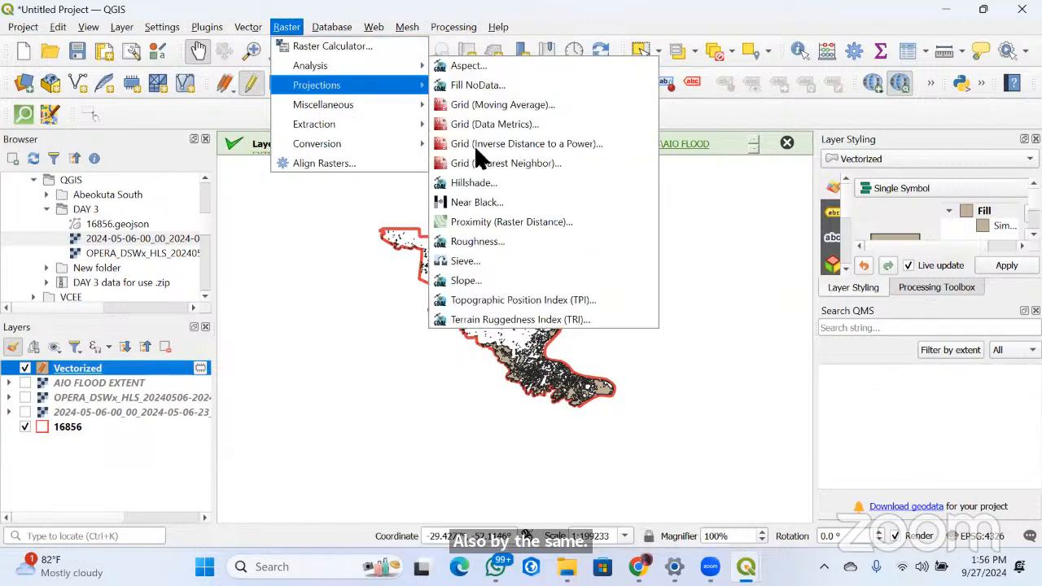
pyautogui.moveTo(350, 125)
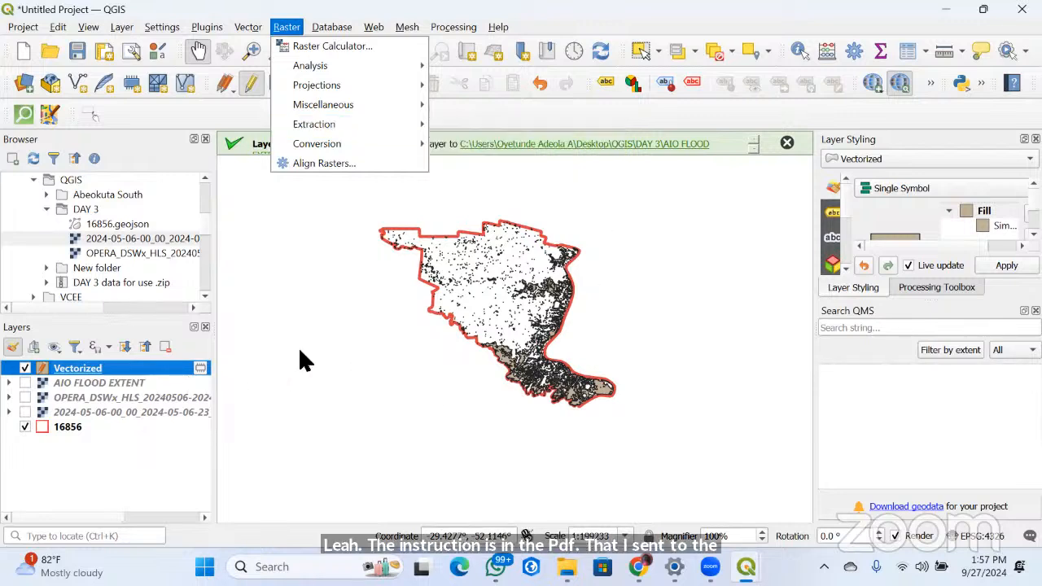
pyautogui.moveTo(523, 366); pyautogui.dragTo(573, 392)
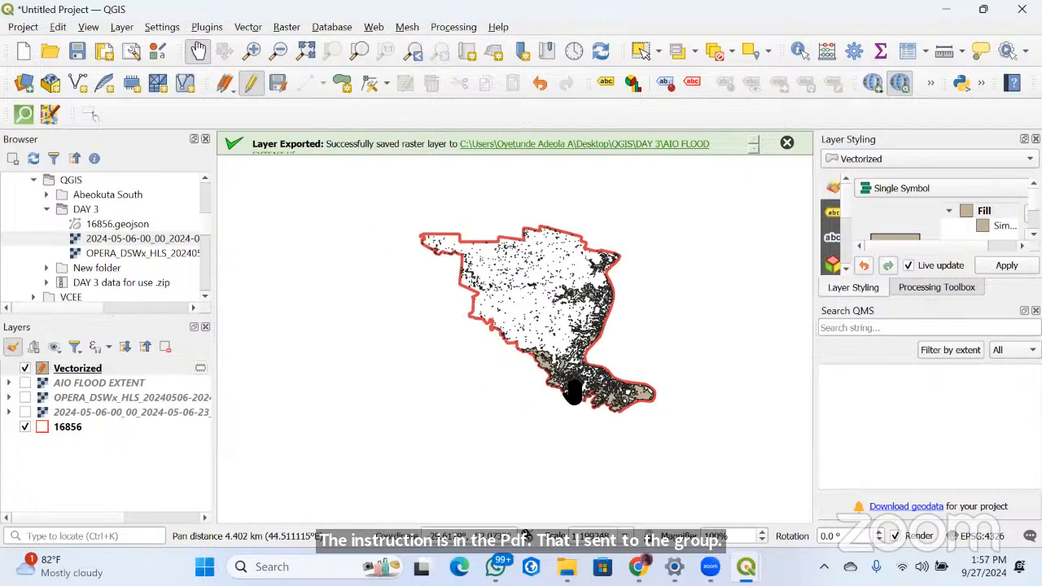
pyautogui.scroll(1, 586, 384)
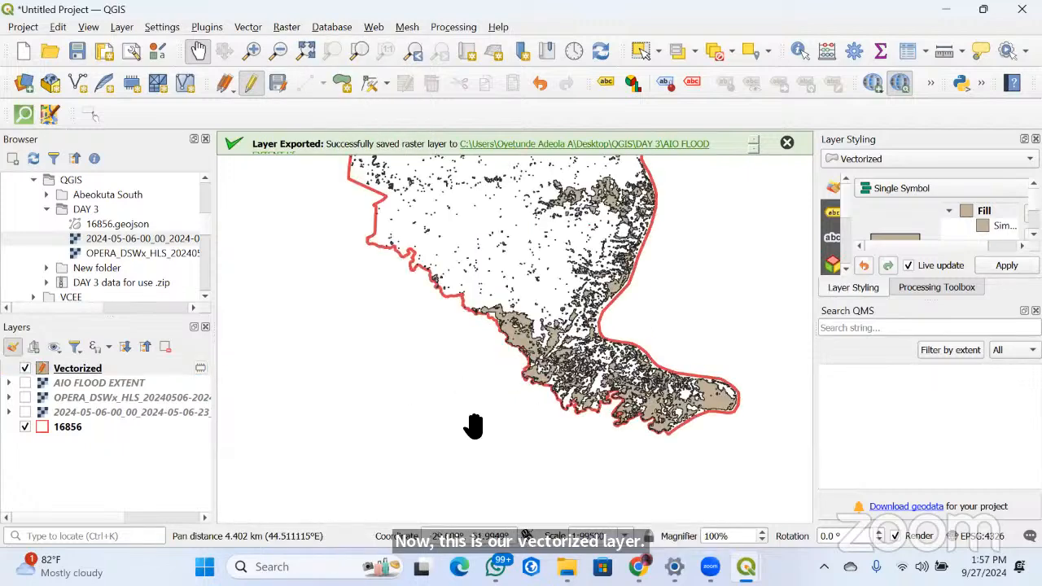
pyautogui.scroll(2, 455, 383)
pyautogui.scroll(-2, 510, 310)
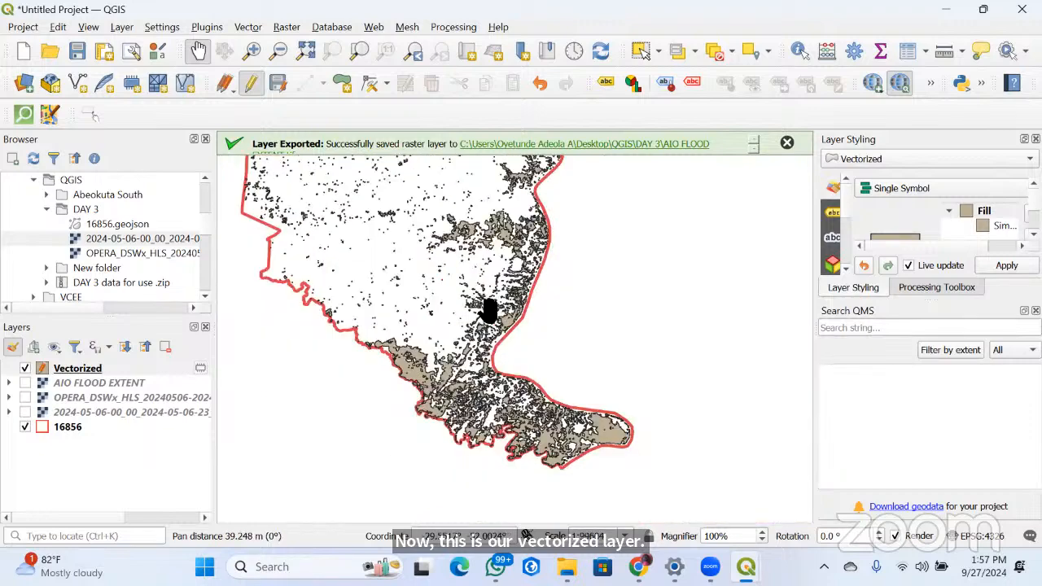
pyautogui.scroll(1, 493, 289)
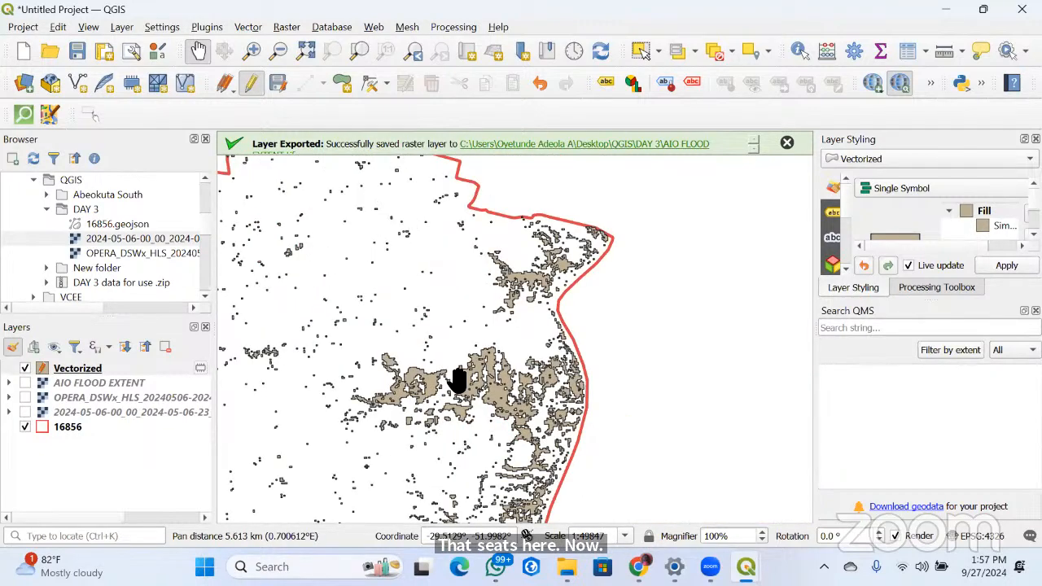
pyautogui.scroll(-3, 540, 290)
pyautogui.scroll(2, 521, 310)
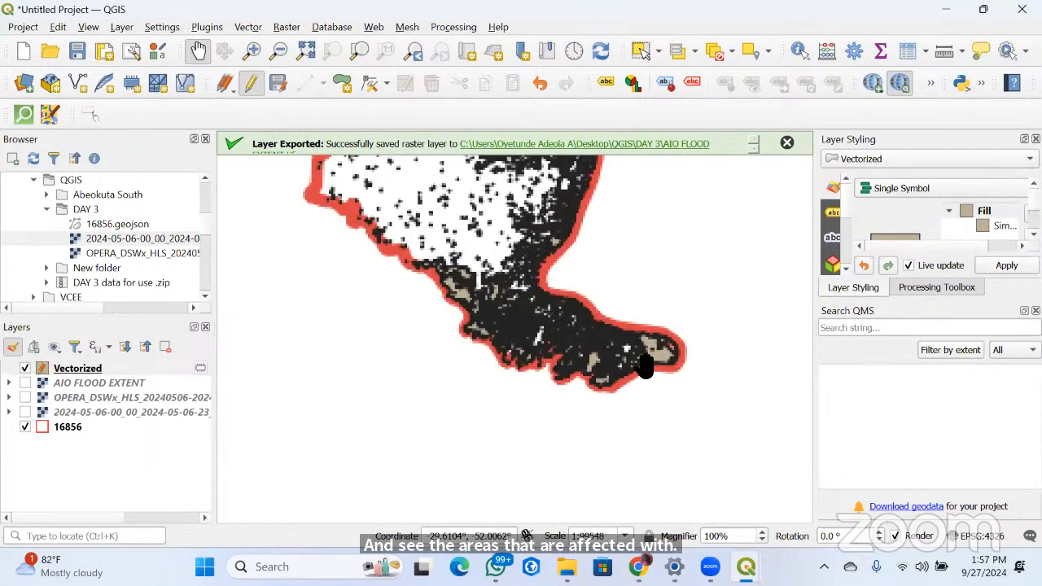
pyautogui.scroll(1, 514, 410)
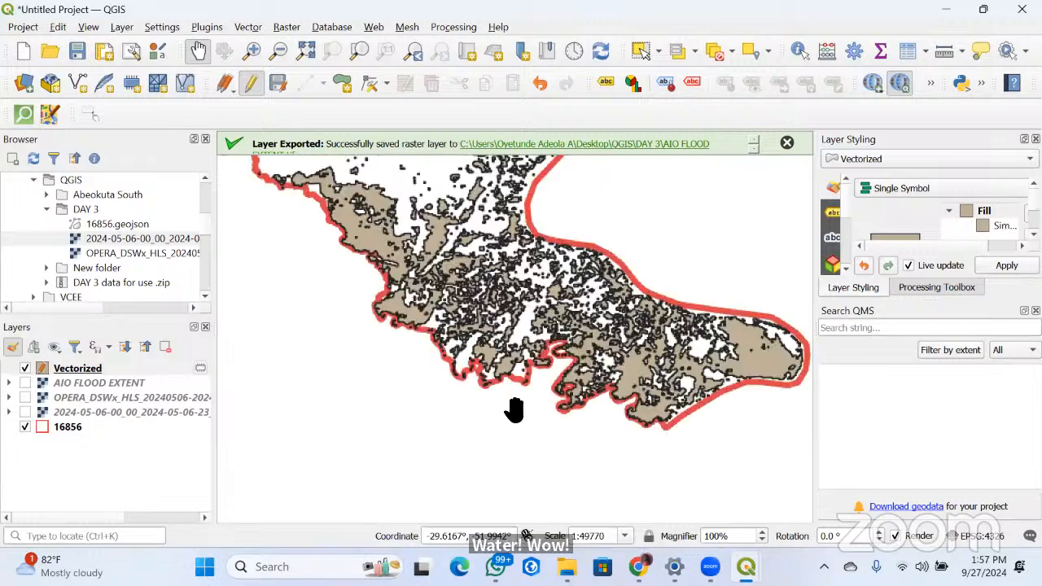
pyautogui.scroll(1, 515, 409)
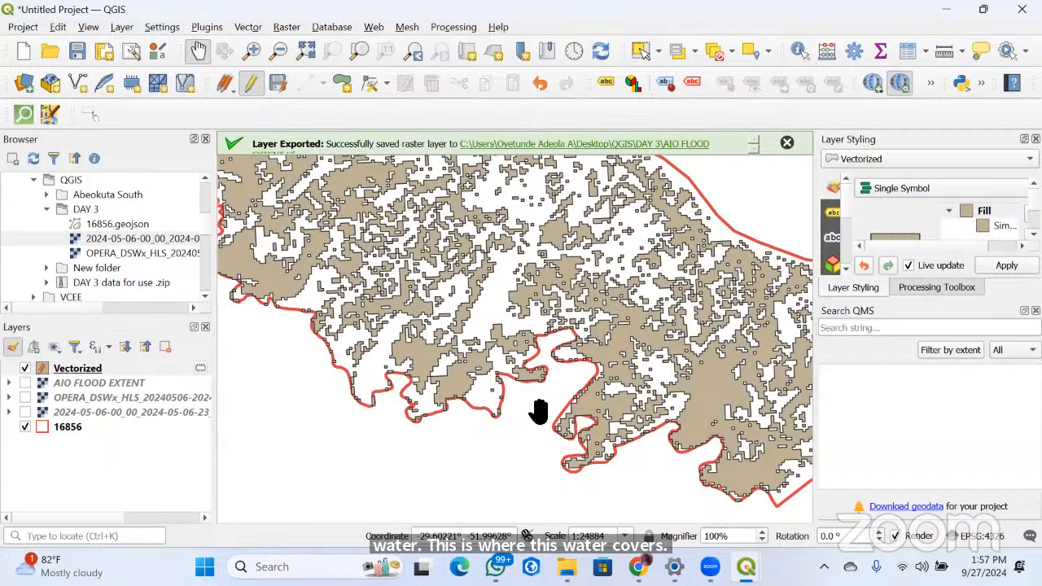
# Remove the AIO FLOOD EXTENT layer from the project and briefly display the 2024-05-06 imagery beneath the flood polygons
pyautogui.click(25, 384)
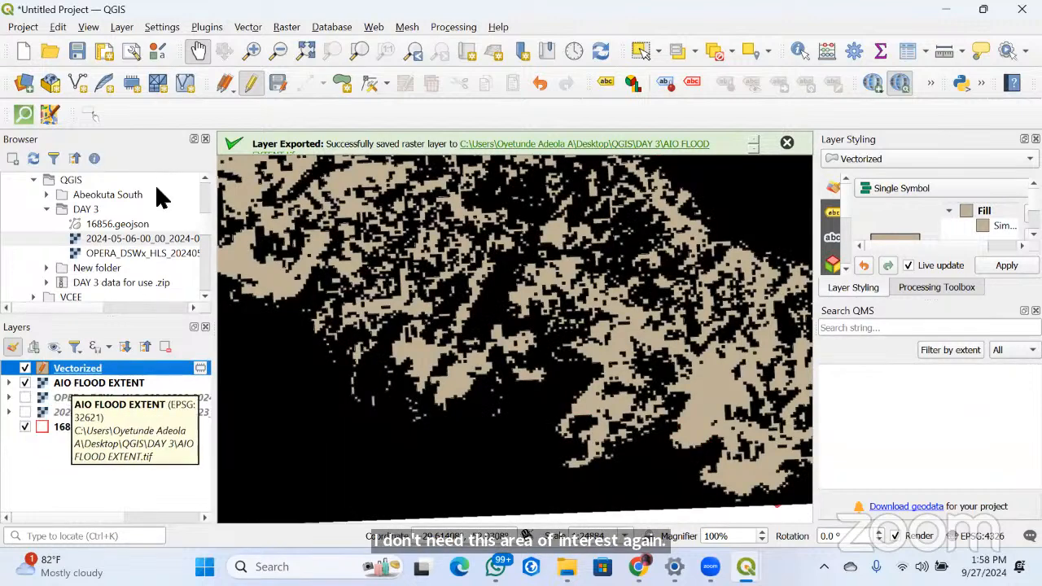
pyautogui.rightClick(73, 383)
pyautogui.click(126, 188)
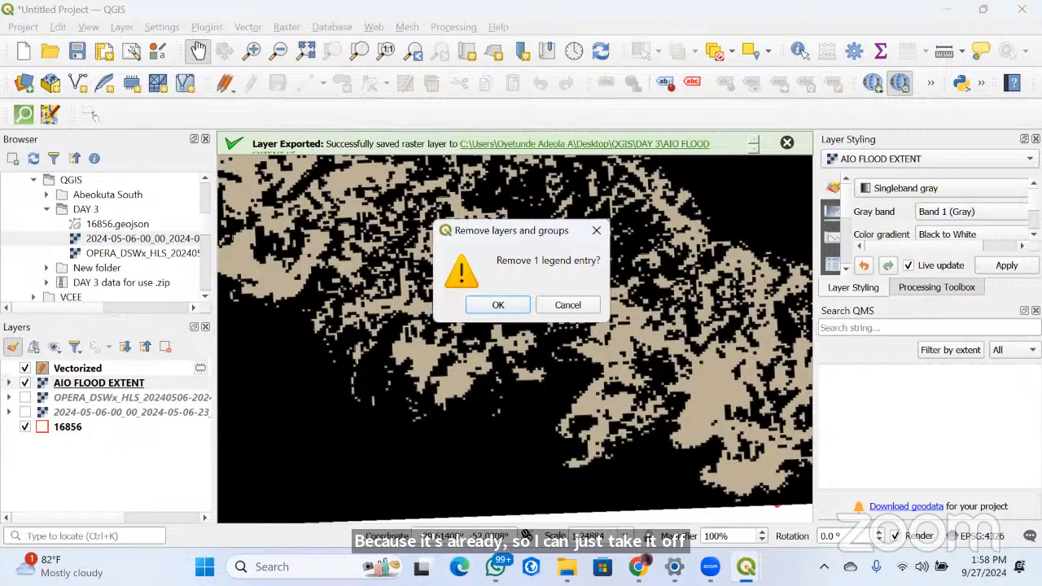
pyautogui.press('Return')
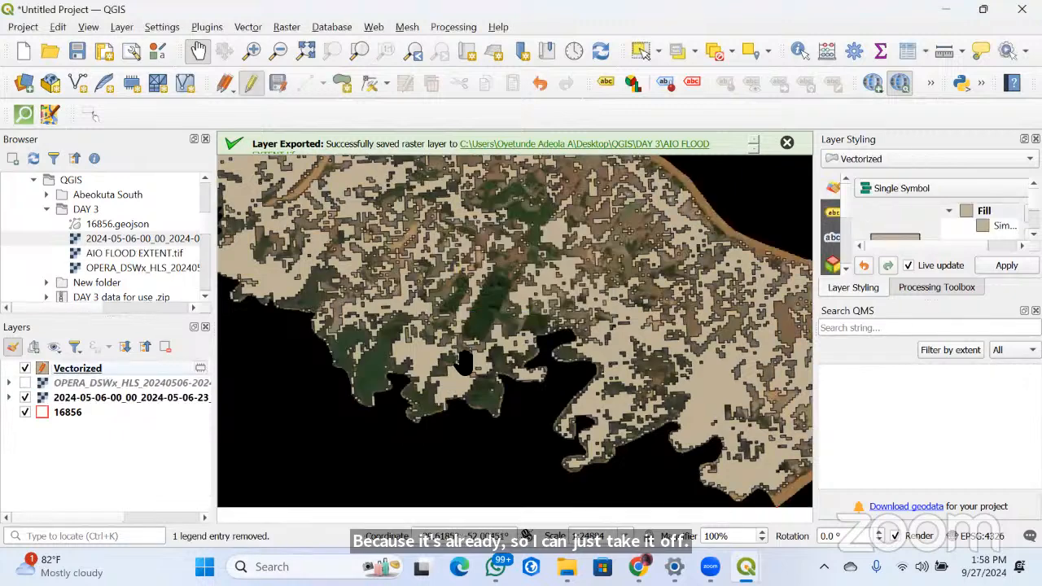
pyautogui.scroll(-2, 439, 374)
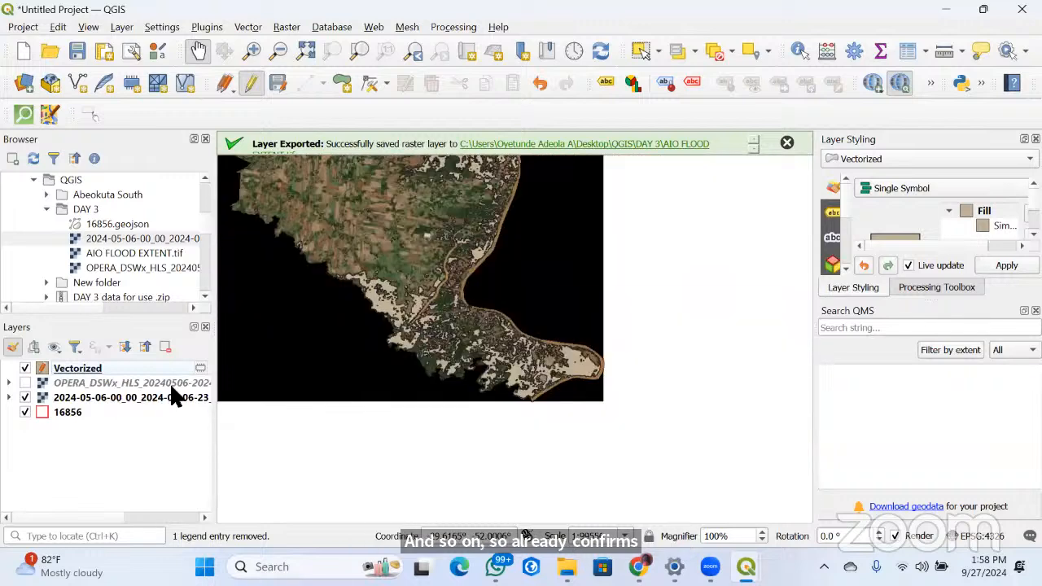
pyautogui.click(24, 397)
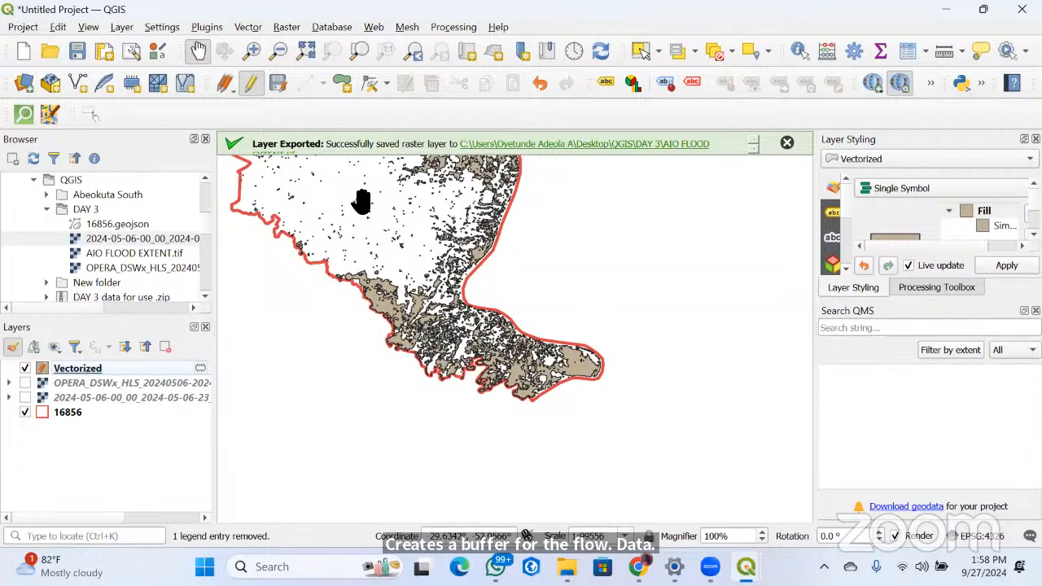
pyautogui.click(248, 29)
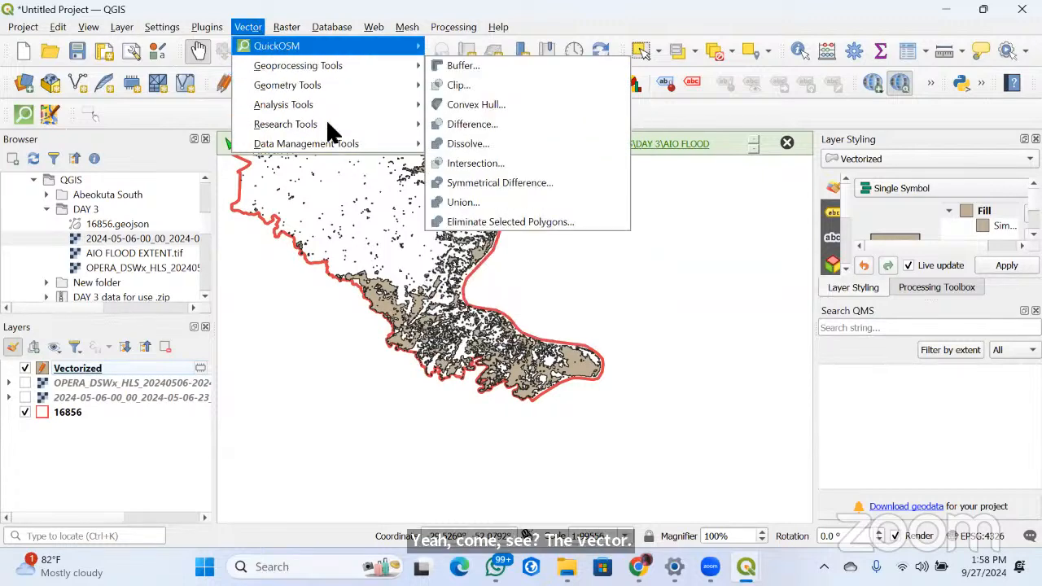
pyautogui.click(286, 28)
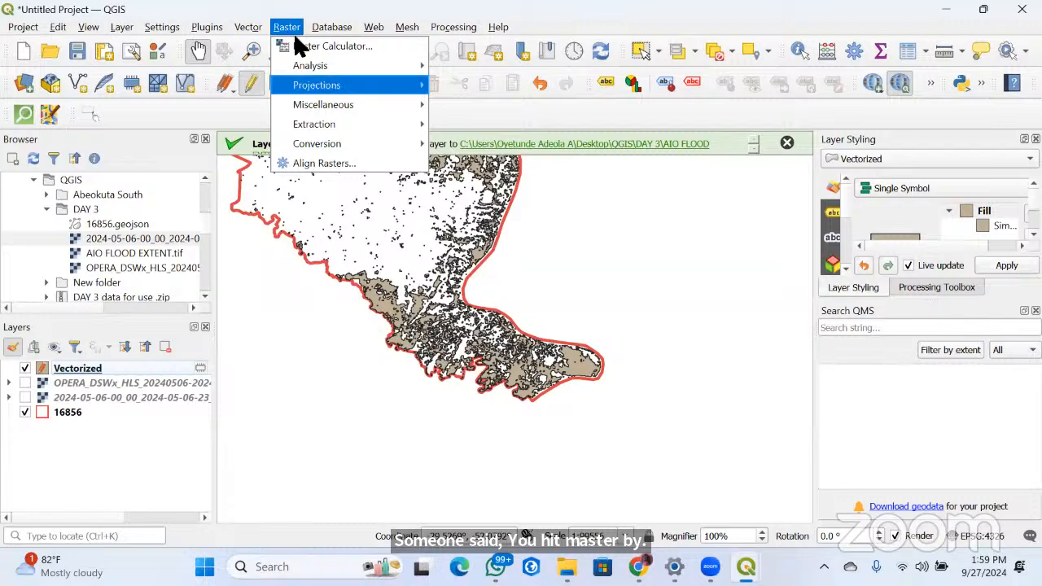
pyautogui.moveTo(331, 127)
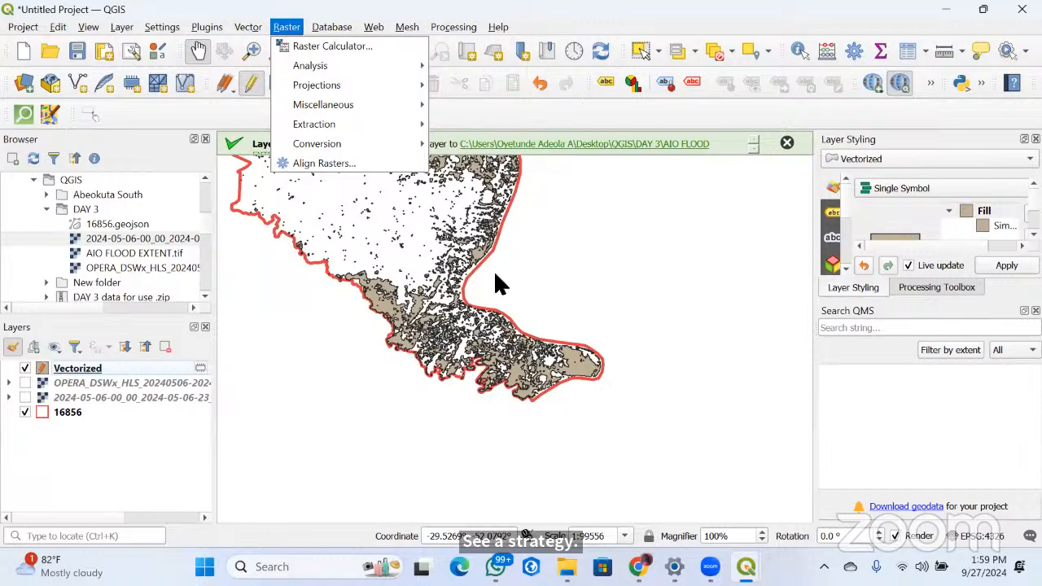
pyautogui.moveTo(505, 284); pyautogui.dragTo(530, 312)
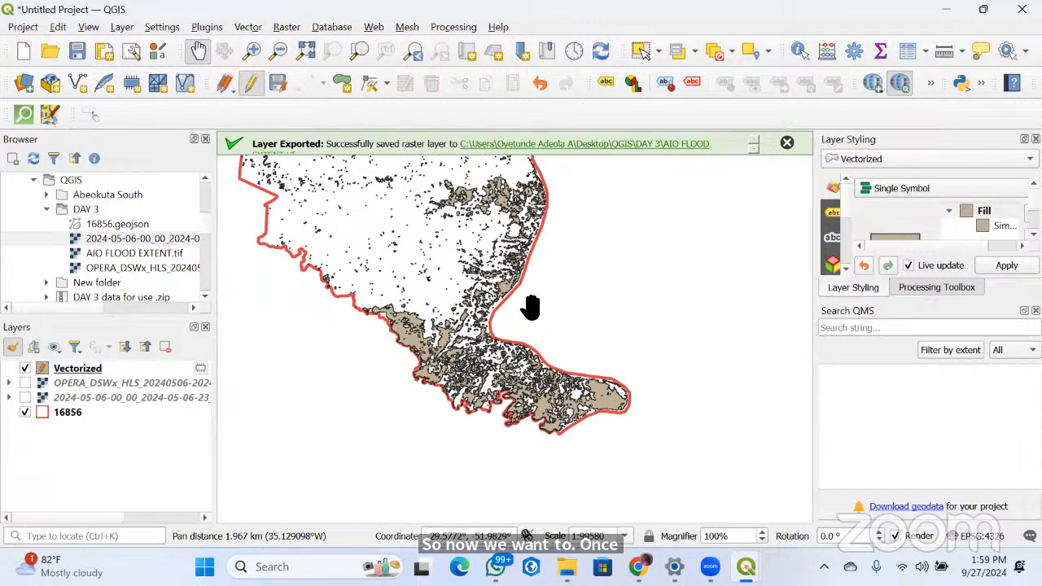
# Set up a Buffer of the Vectorized layer with a distance of 30 meters
pyautogui.click(247, 27)
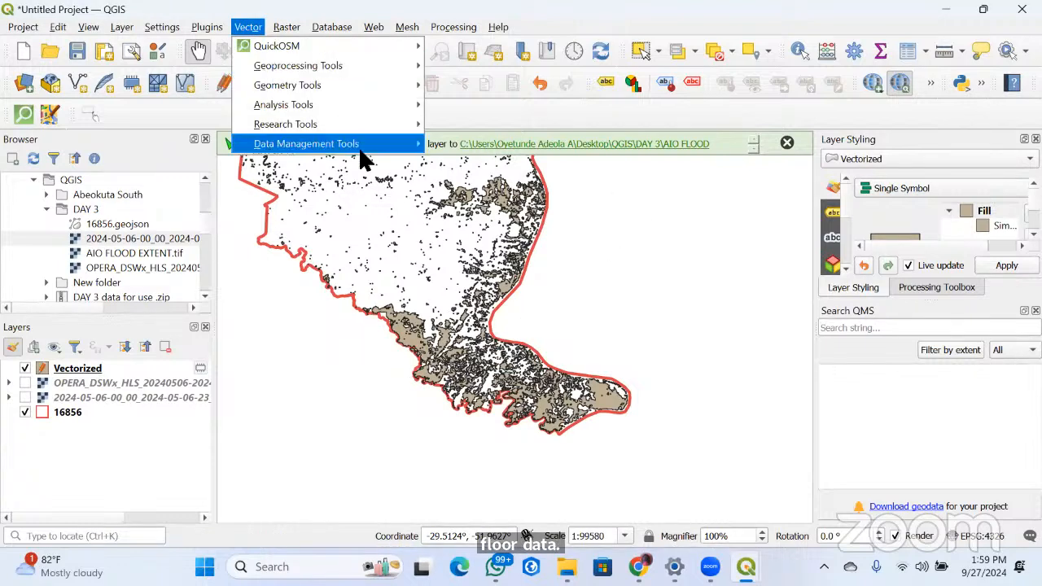
pyautogui.moveTo(360, 155)
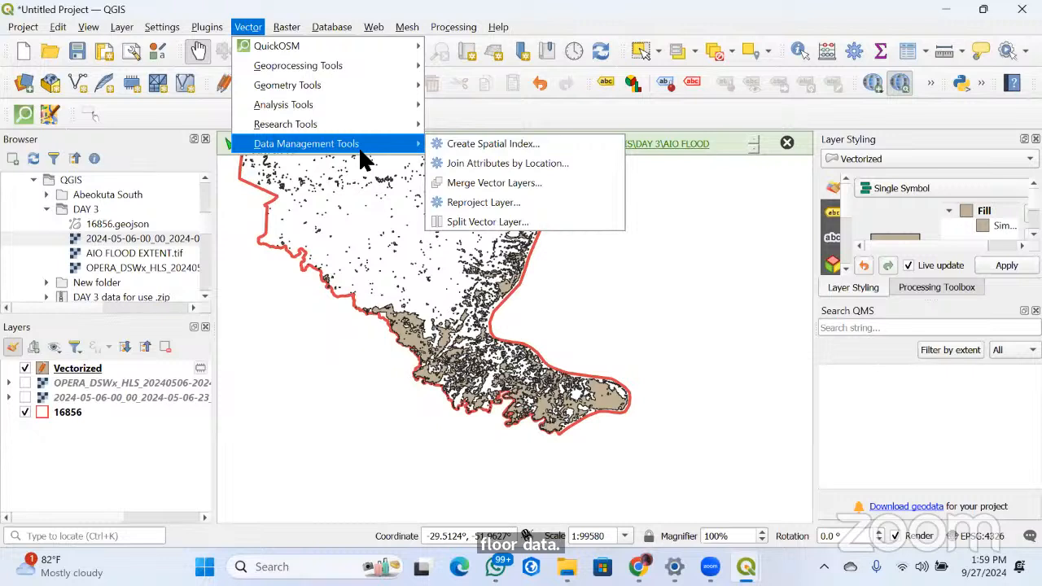
pyautogui.moveTo(298, 72)
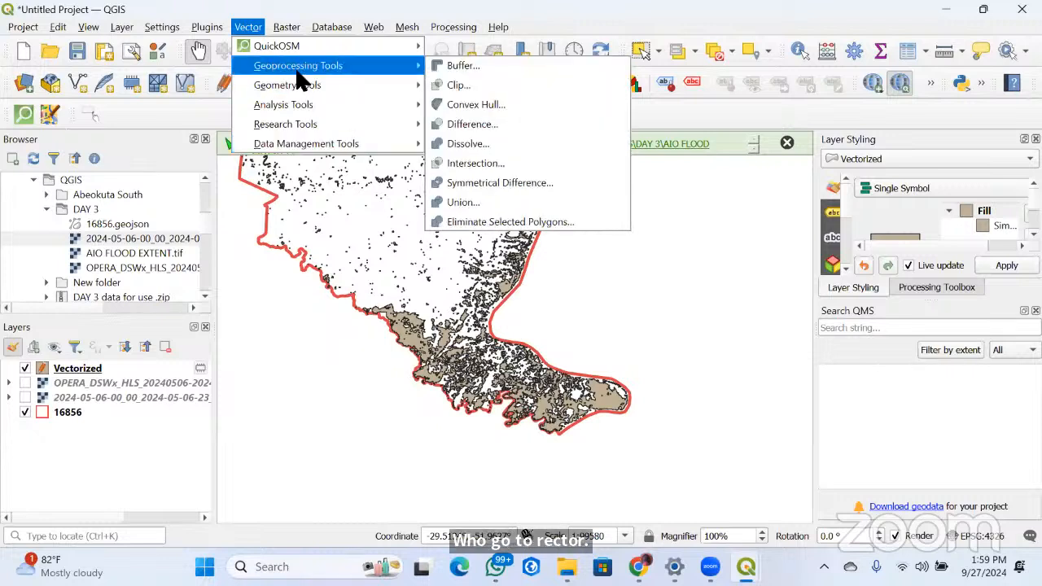
pyautogui.click(460, 67)
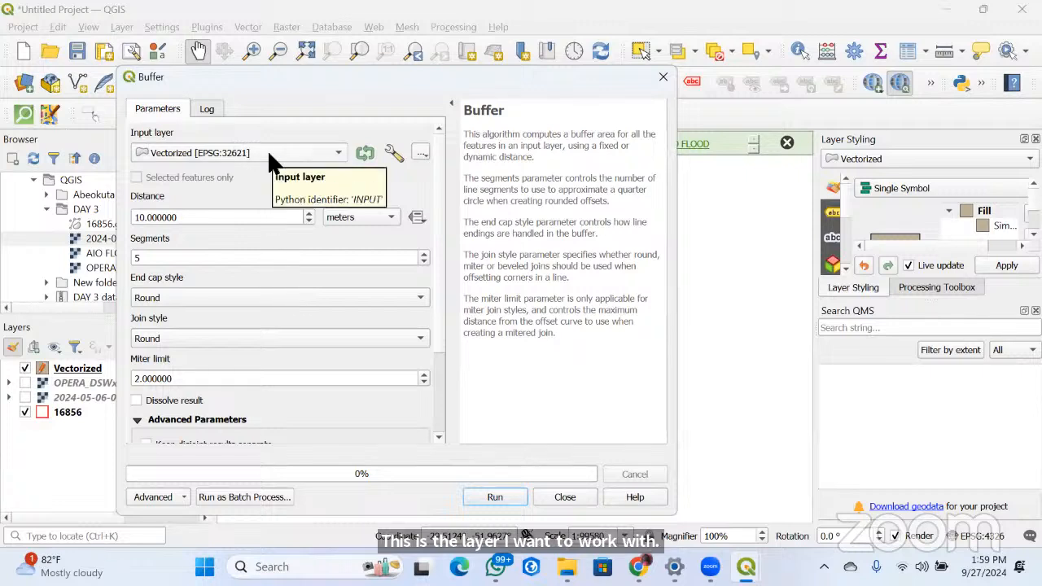
pyautogui.click(142, 217)
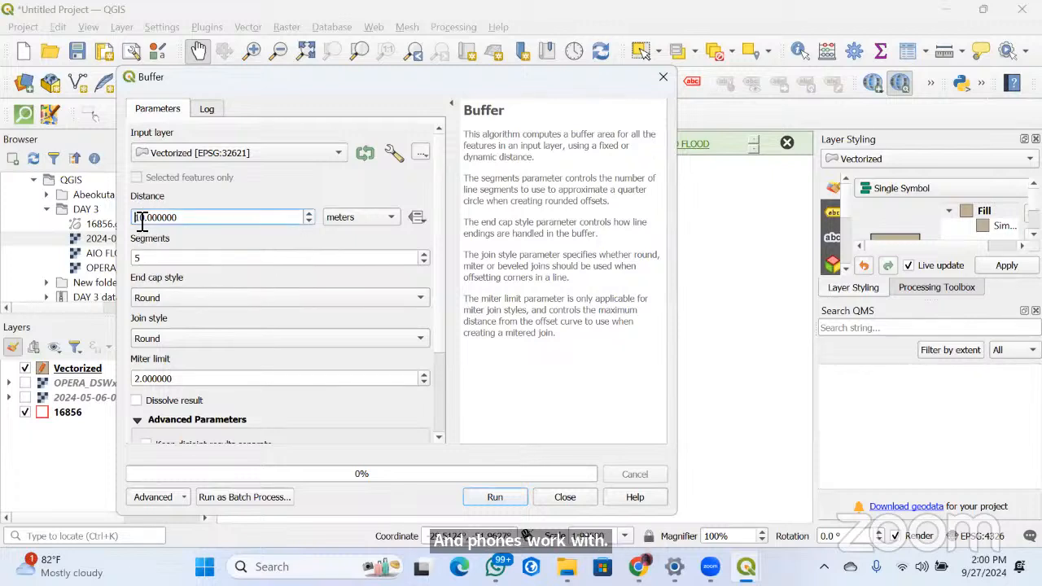
pyautogui.press('Delete')
pyautogui.click(383, 215)
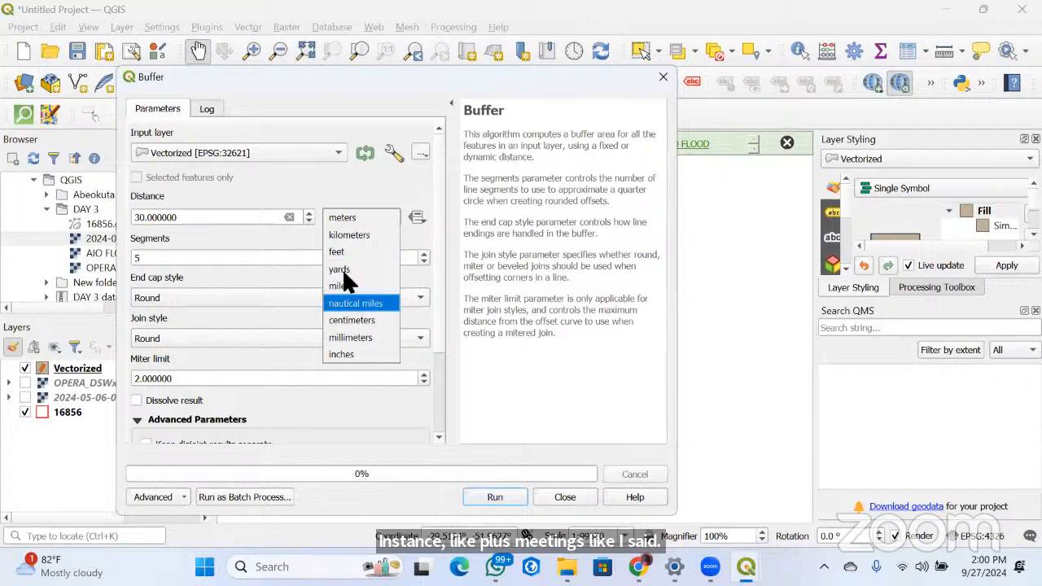
pyautogui.click(345, 220)
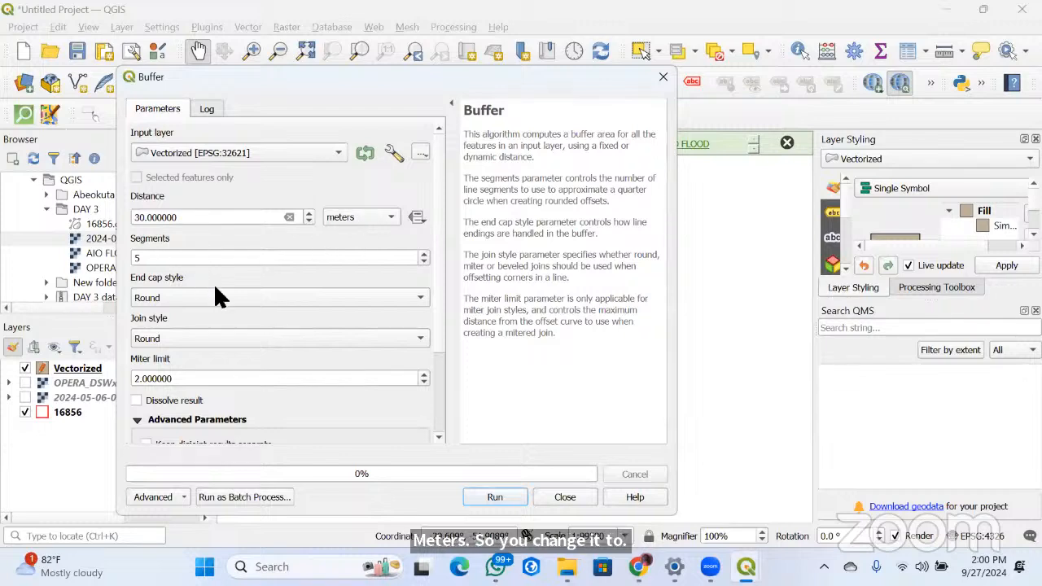
# Run the 30-meter buffer with the result dissolved and disjoint results kept separate, as a temporary layer, and close the Buffer dialog
pyautogui.scroll(-2, 220, 297)
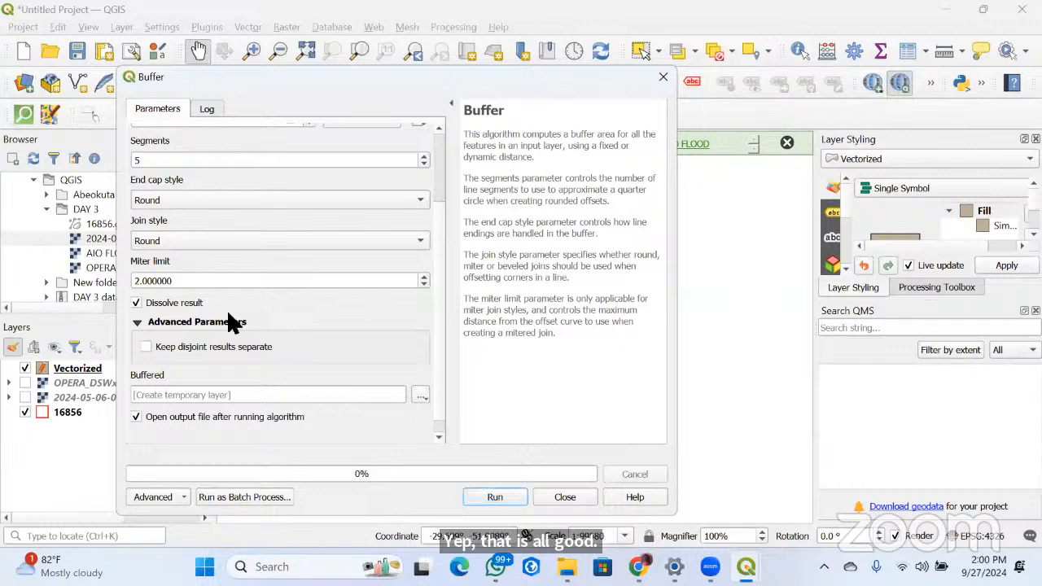
pyautogui.scroll(-1, 228, 321)
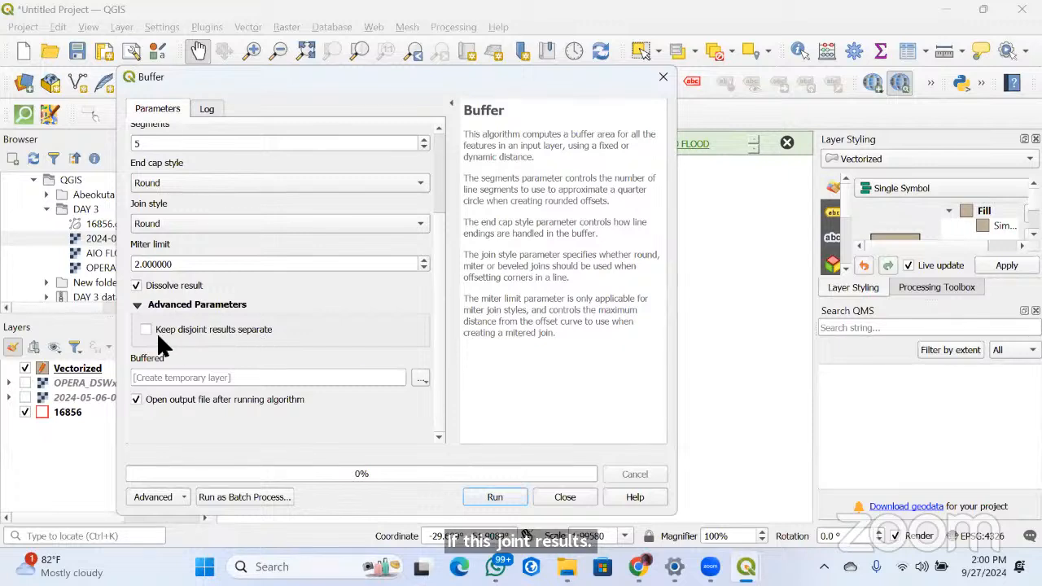
pyautogui.moveTo(160, 344)
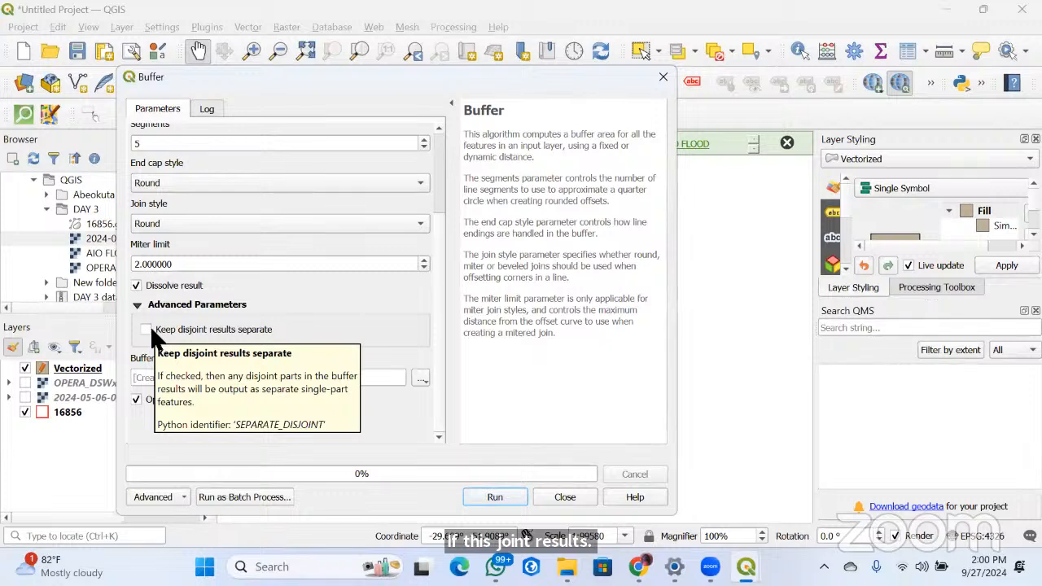
pyautogui.click(145, 330)
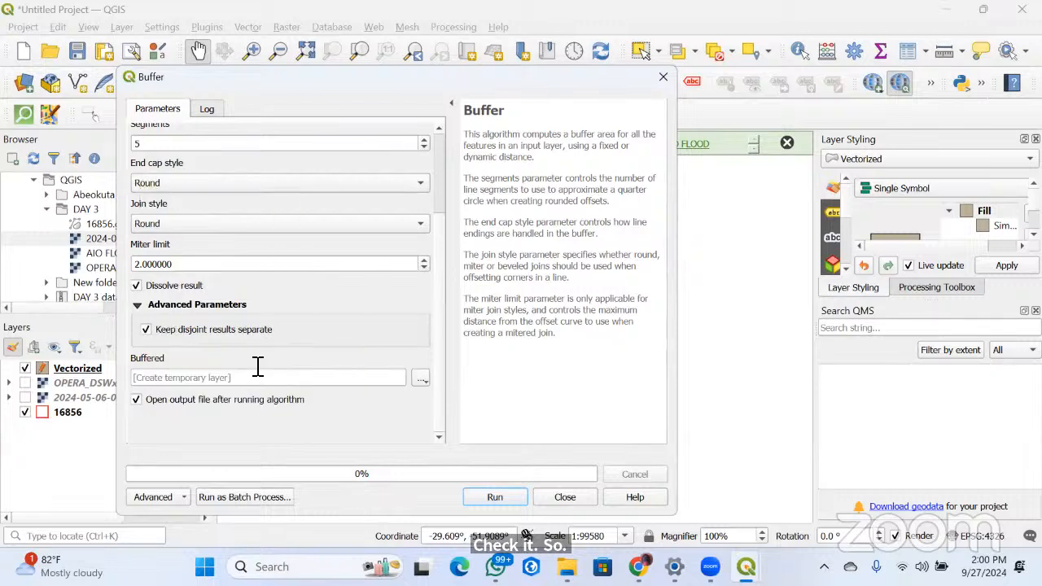
pyautogui.click(487, 497)
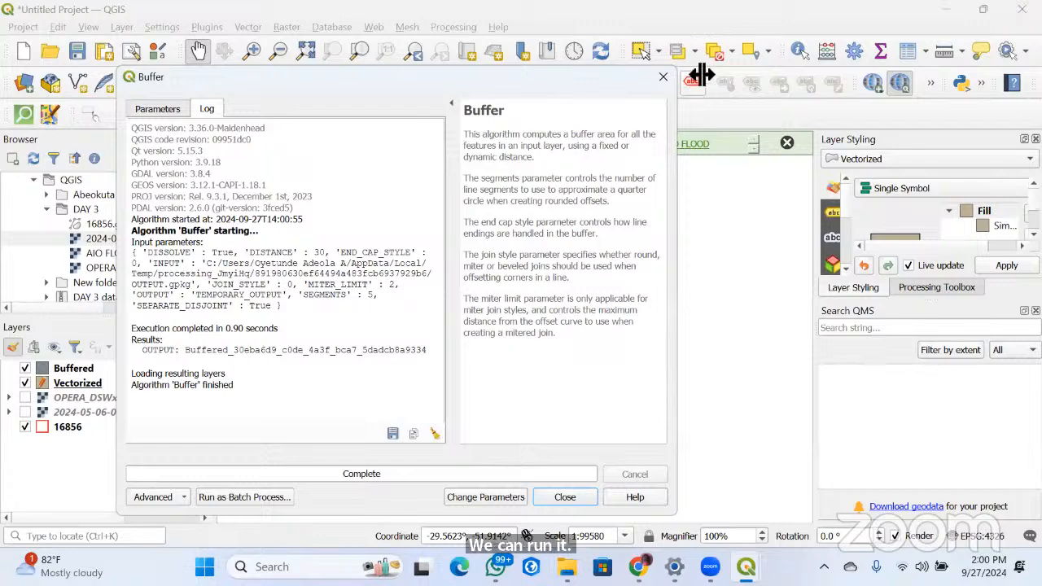
pyautogui.click(662, 77)
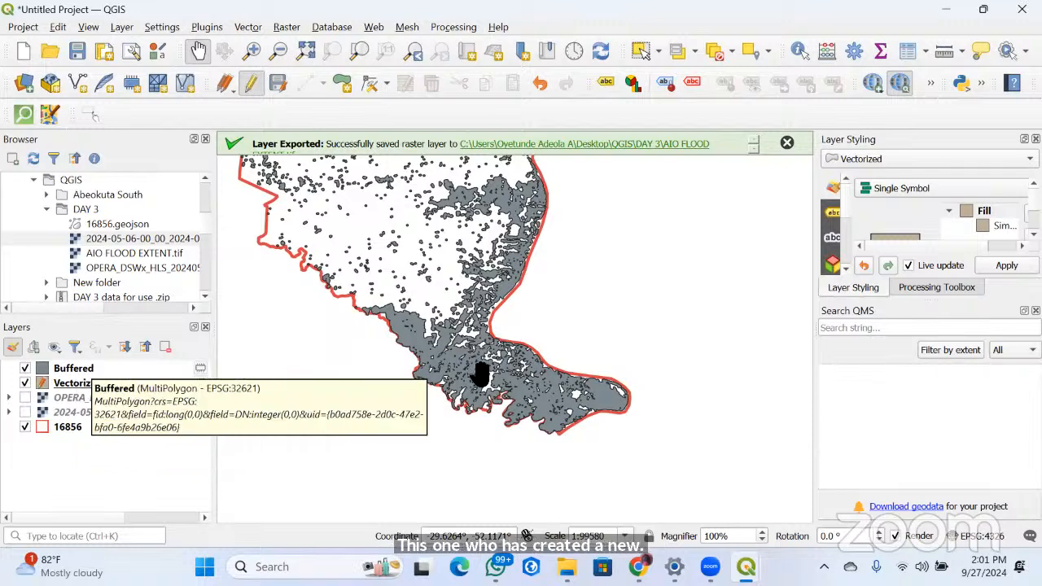
# Move the Vectorized layer above the Buffered layer in the layer order
pyautogui.scroll(3, 477, 372)
pyautogui.scroll(2, 426, 389)
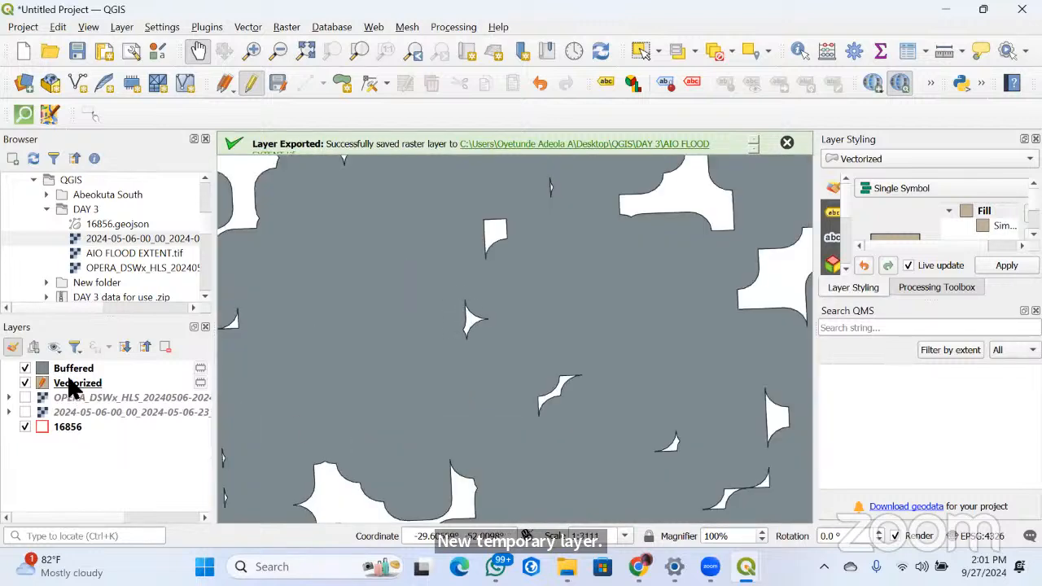
pyautogui.moveTo(74, 384); pyautogui.dragTo(96, 374)
pyautogui.moveTo(80, 369); pyautogui.dragTo(80, 390)
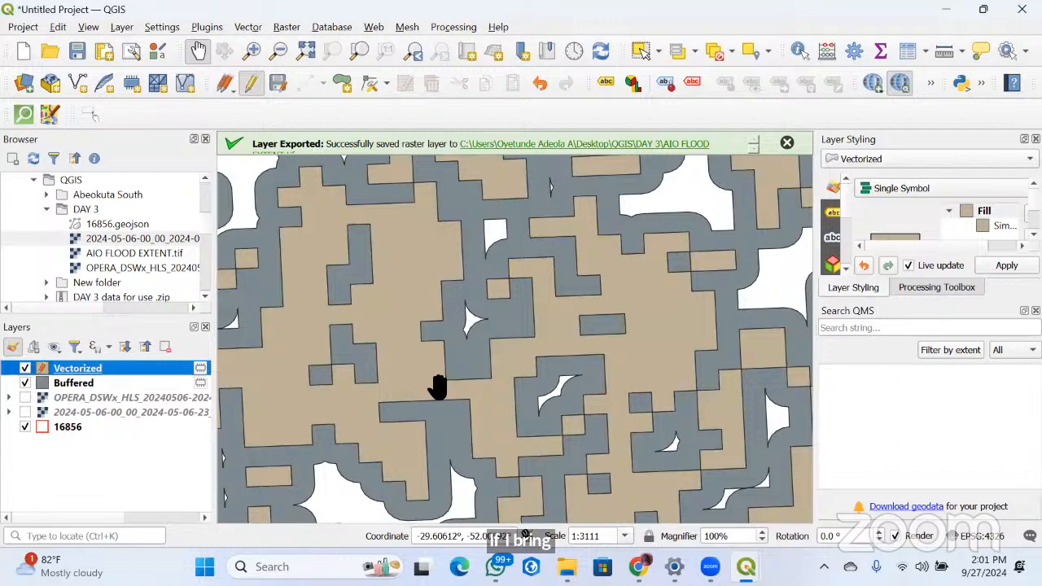
# Examine the buffers around the flood polygons, comparing the scattered small polygons with the dense flooded areas inside the 16856 boundary
pyautogui.scroll(-3, 439, 382)
pyautogui.scroll(3, 462, 348)
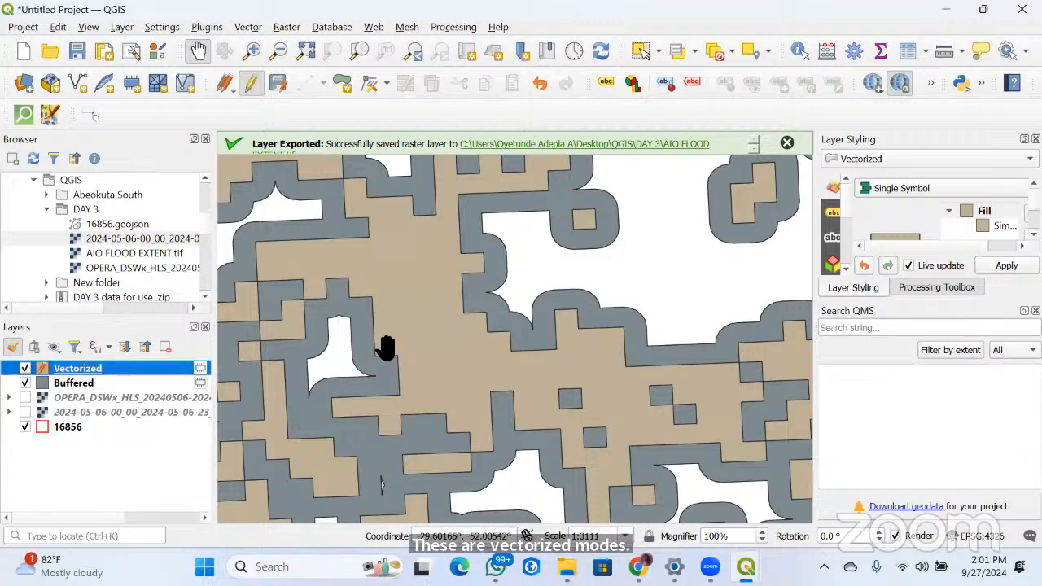
pyautogui.scroll(-3, 413, 353)
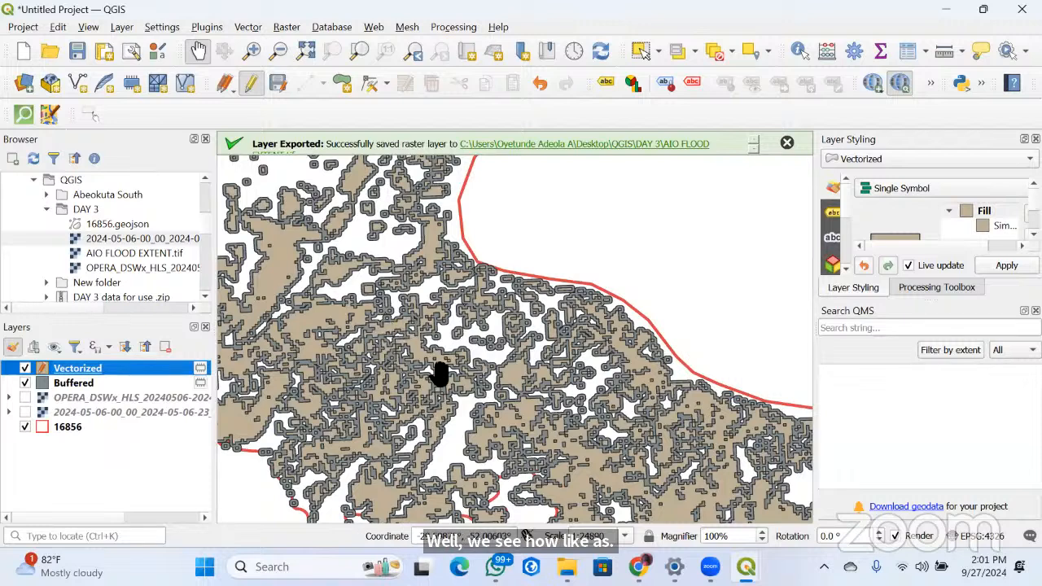
pyautogui.scroll(-4, 402, 350)
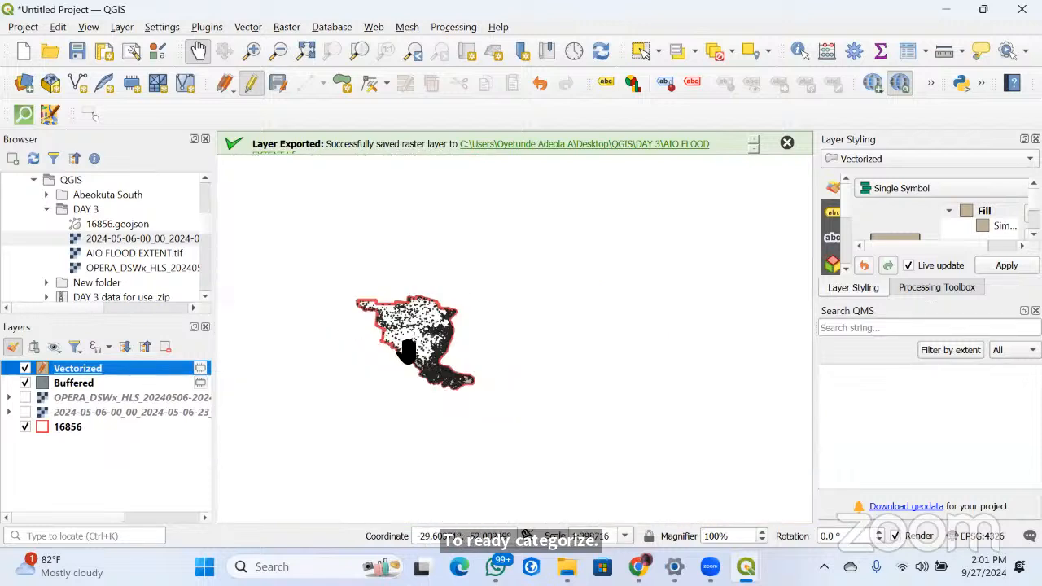
pyautogui.scroll(2, 407, 350)
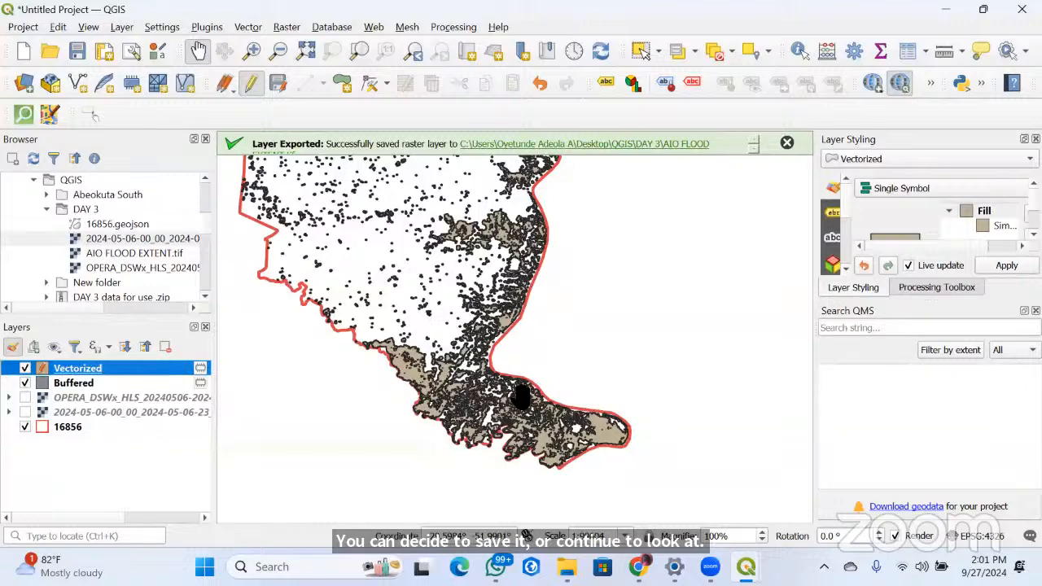
pyautogui.scroll(5, 527, 439)
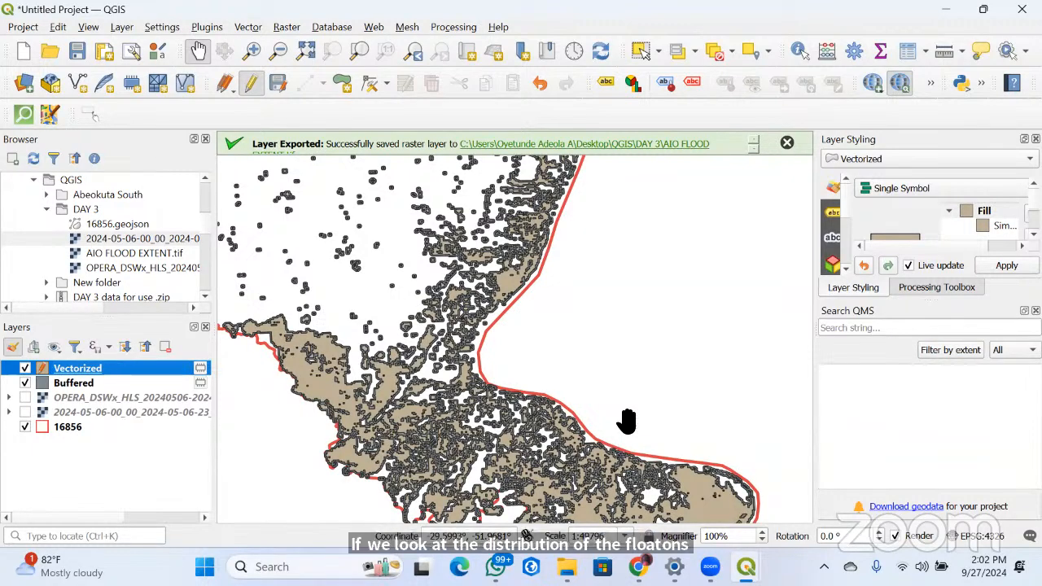
pyautogui.moveTo(572, 434); pyautogui.dragTo(738, 494)
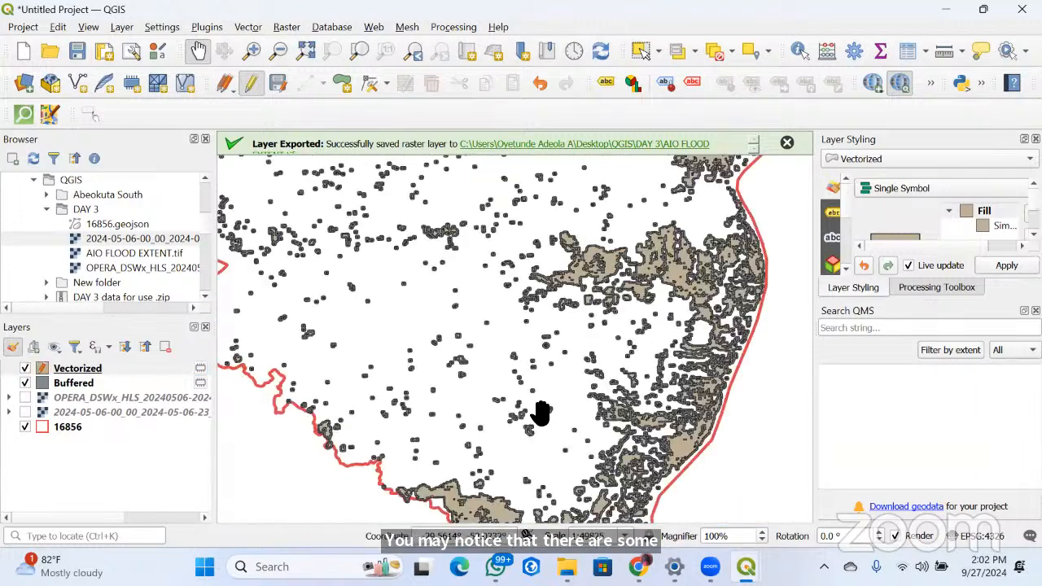
pyautogui.scroll(1, 488, 411)
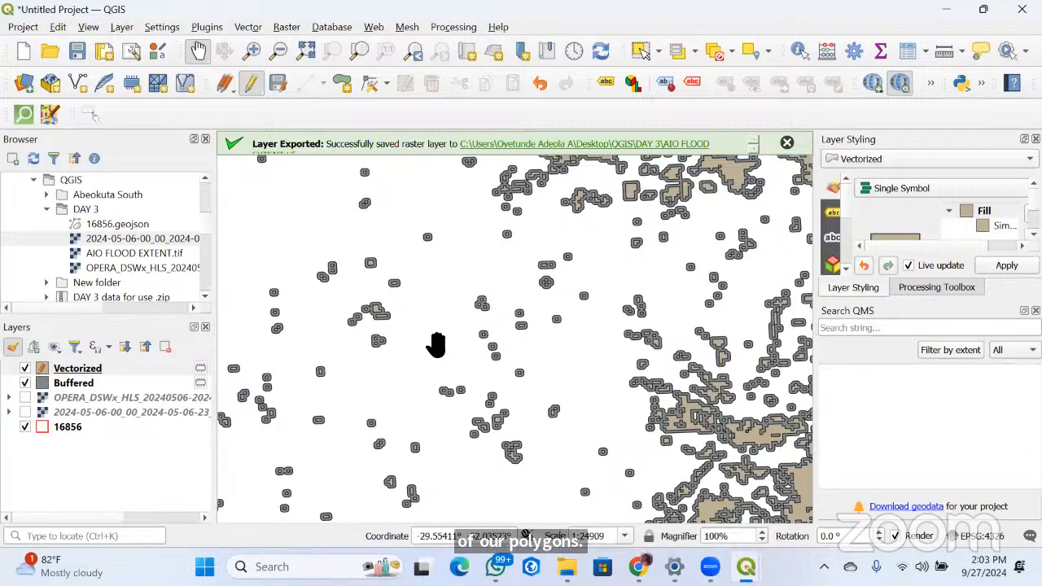
pyautogui.scroll(-3, 438, 340)
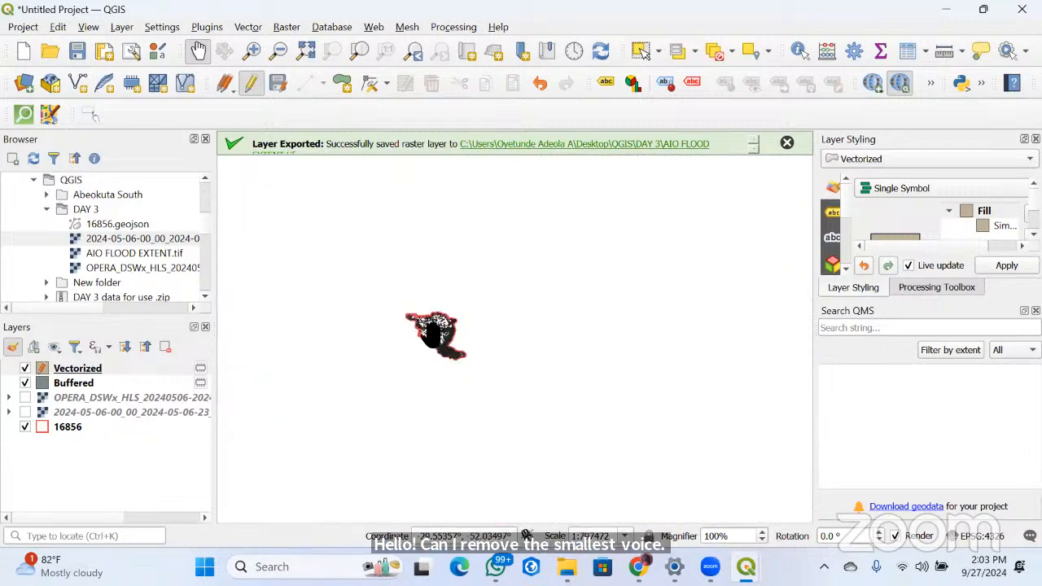
pyautogui.scroll(4, 418, 341)
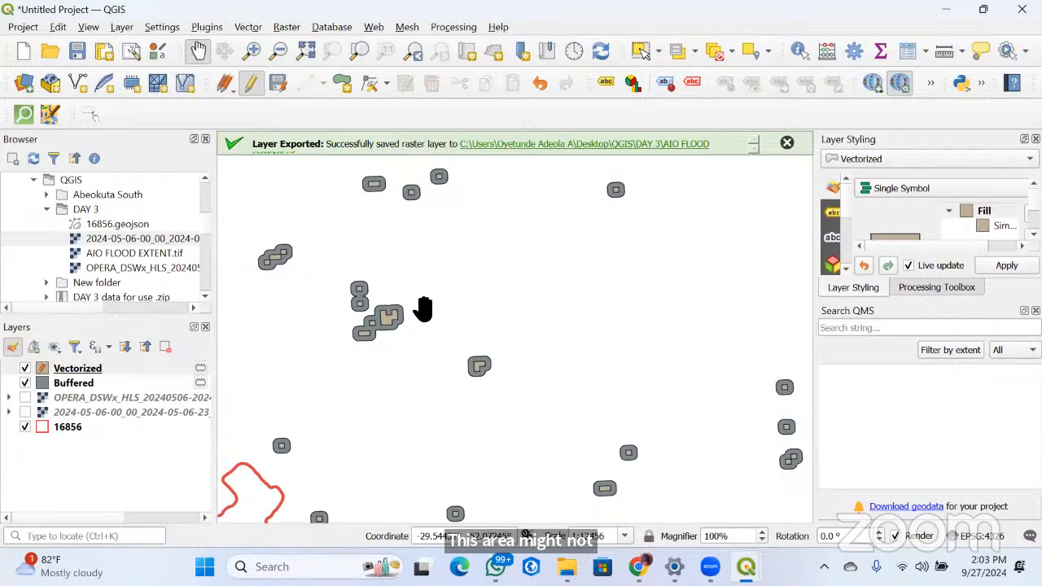
pyautogui.scroll(-2, 446, 316)
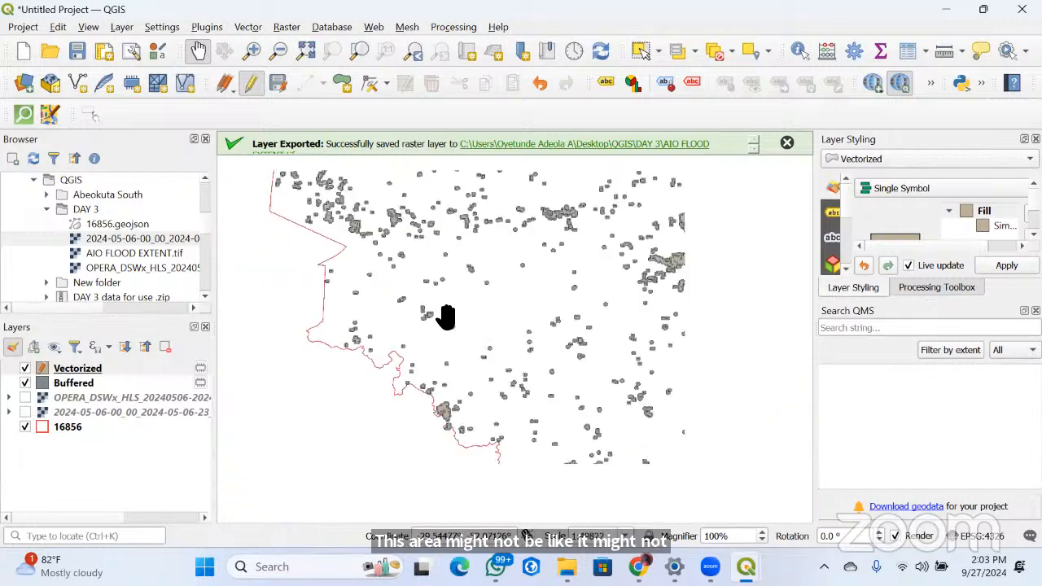
pyautogui.scroll(-1, 446, 321)
pyautogui.moveTo(632, 477); pyautogui.dragTo(540, 372)
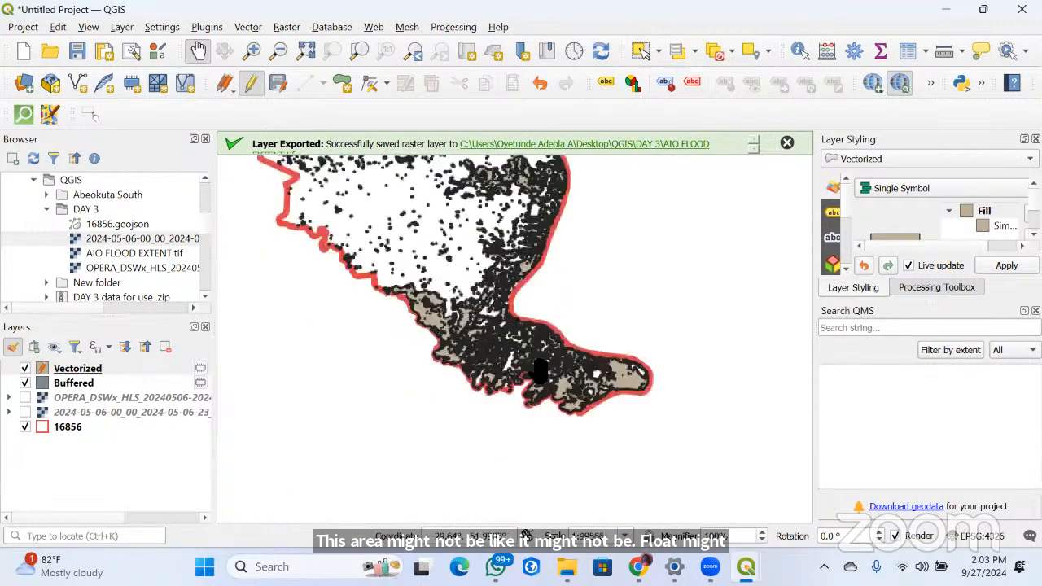
pyautogui.scroll(2, 572, 268)
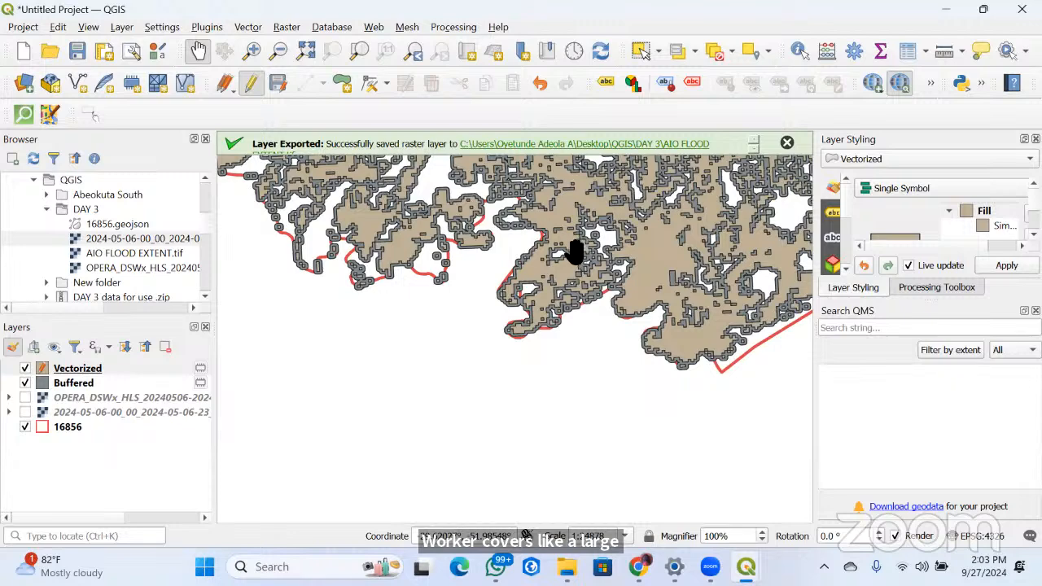
pyautogui.scroll(1, 574, 247)
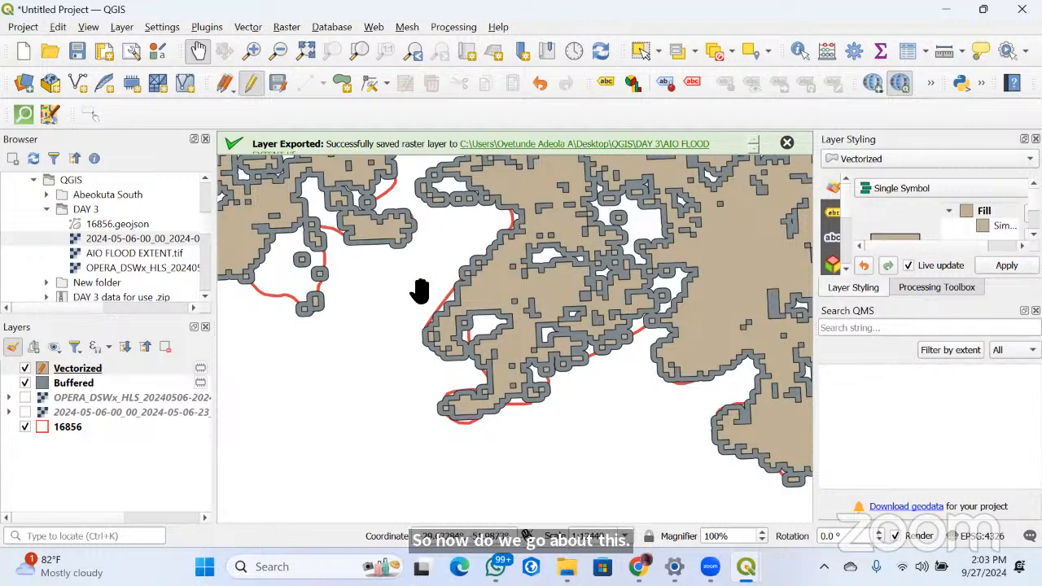
# Open the attribute table of the Buffered layer and look through its fid and DN values
pyautogui.click(73, 387)
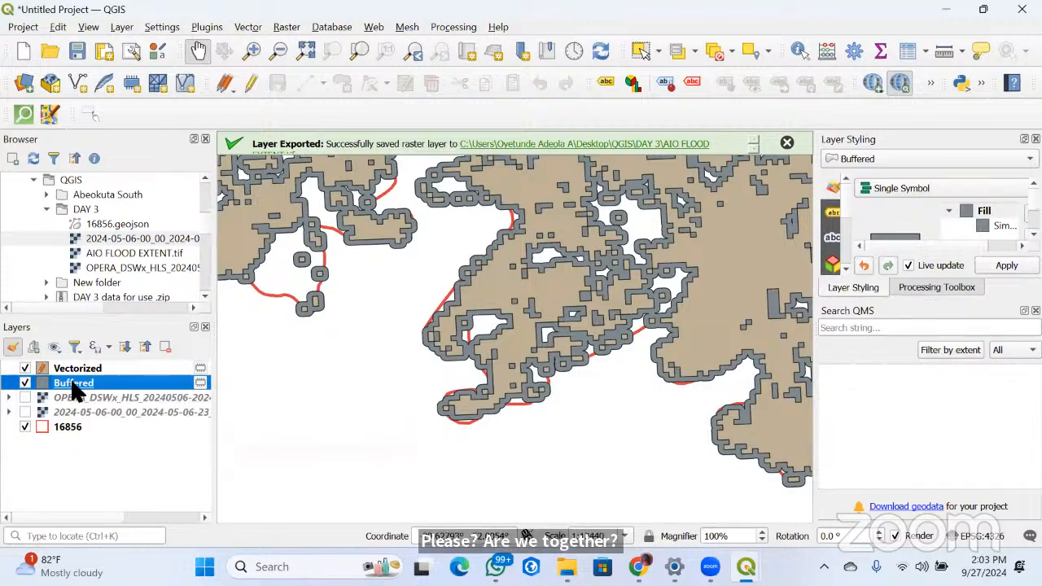
pyautogui.rightClick(73, 389)
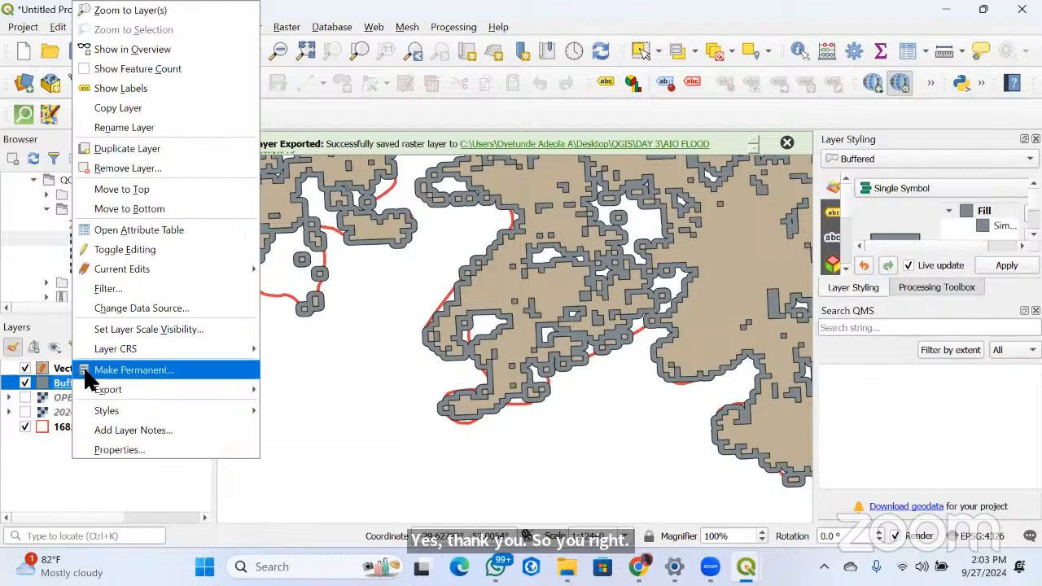
pyautogui.click(160, 236)
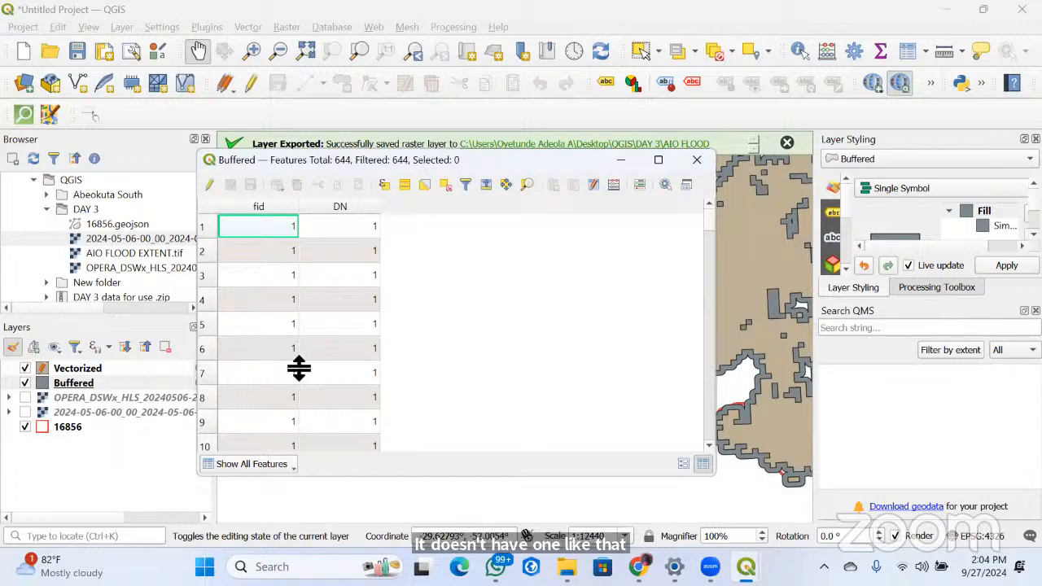
pyautogui.scroll(-20, 299, 368)
pyautogui.scroll(-3, 298, 368)
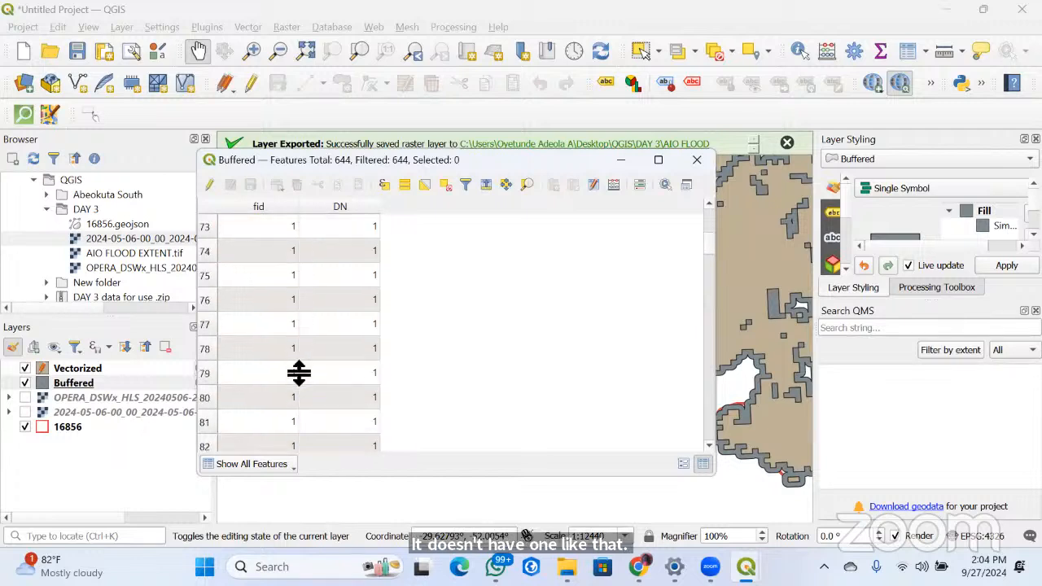
pyautogui.scroll(-6, 298, 373)
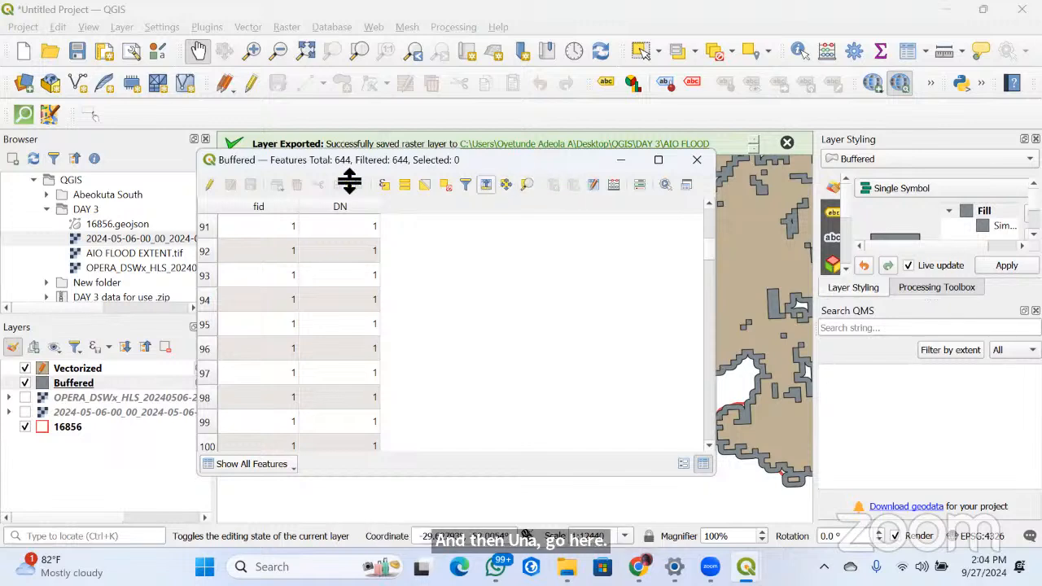
# Turn on editing for the Buffered layer and open the field calculator
pyautogui.click(209, 185)
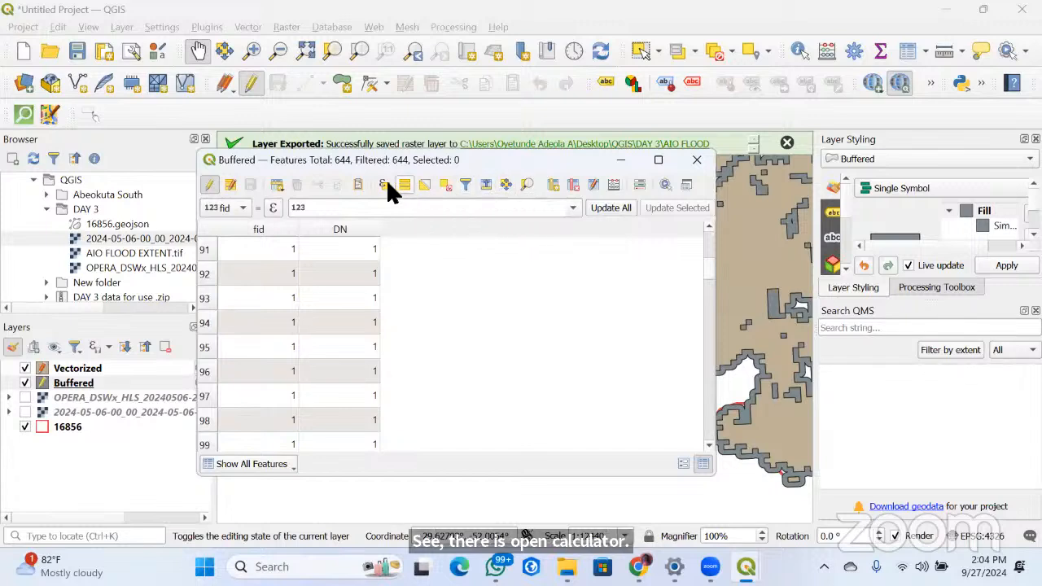
pyautogui.click(230, 185)
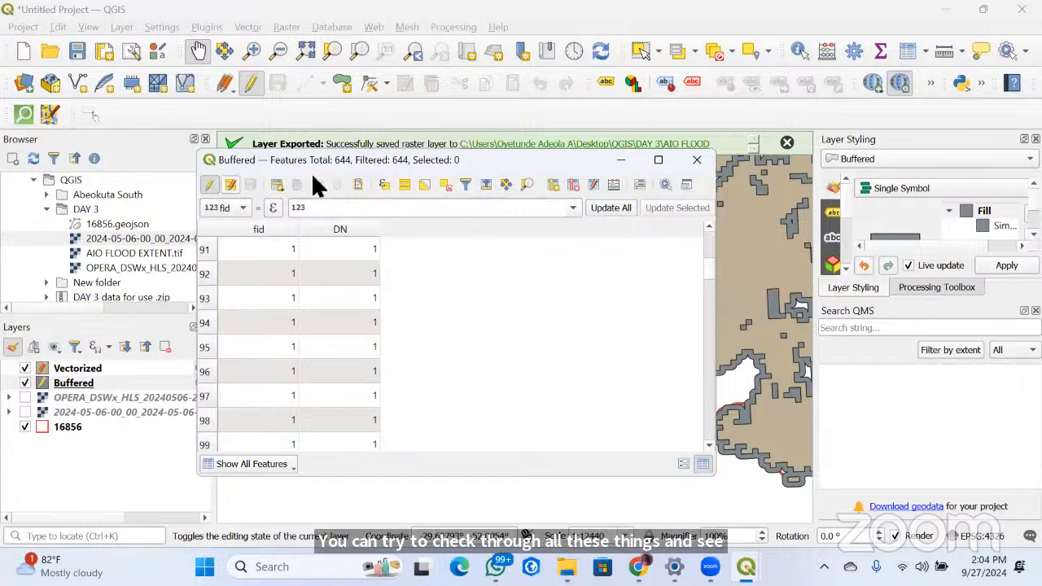
pyautogui.click(609, 184)
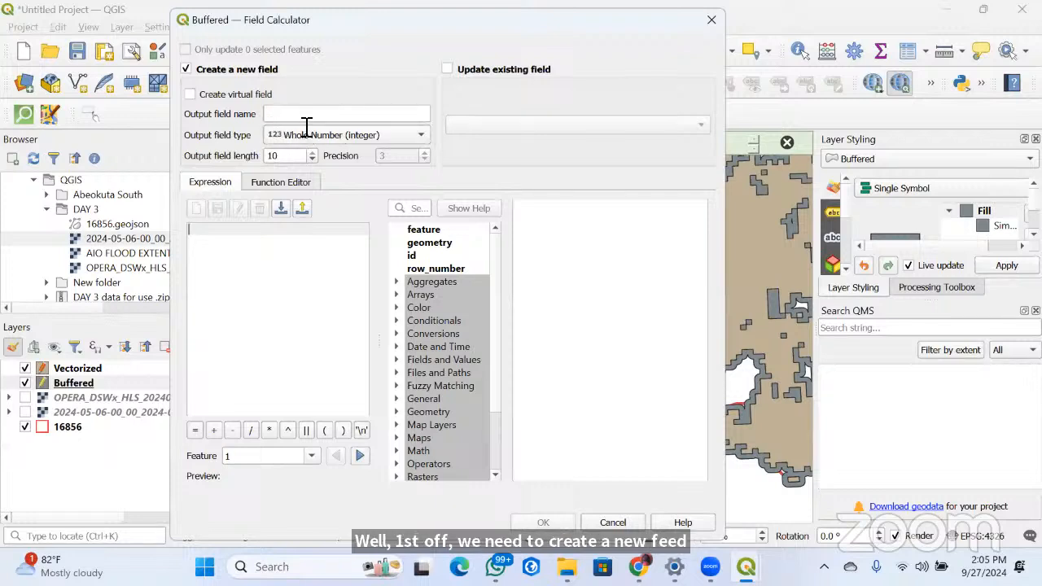
# Name the new output field area_sqm in the field calculator
pyautogui.click(279, 116)
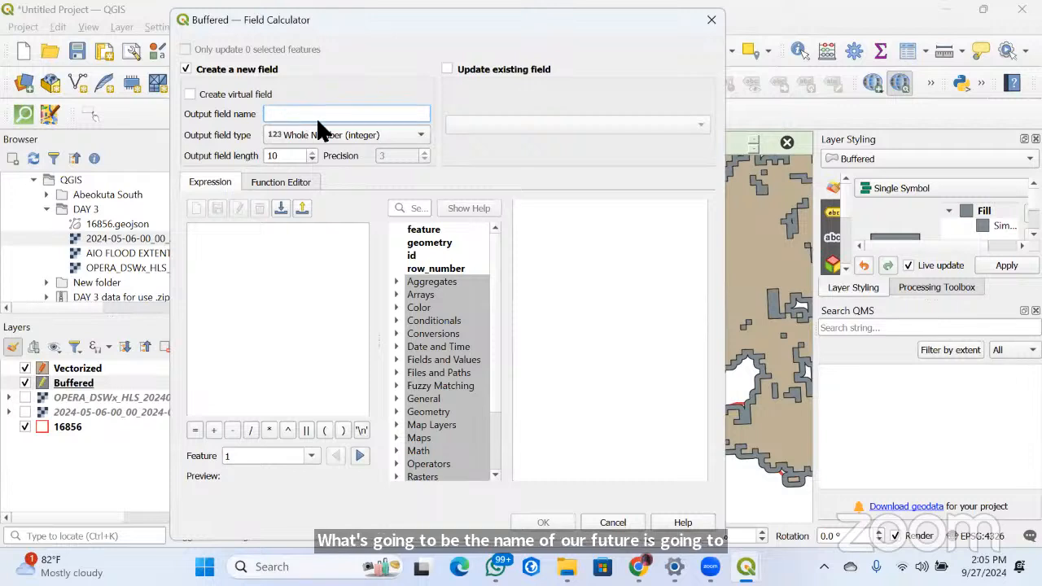
pyautogui.write('A')
pyautogui.press('BackSpace')
pyautogui.write('ar')
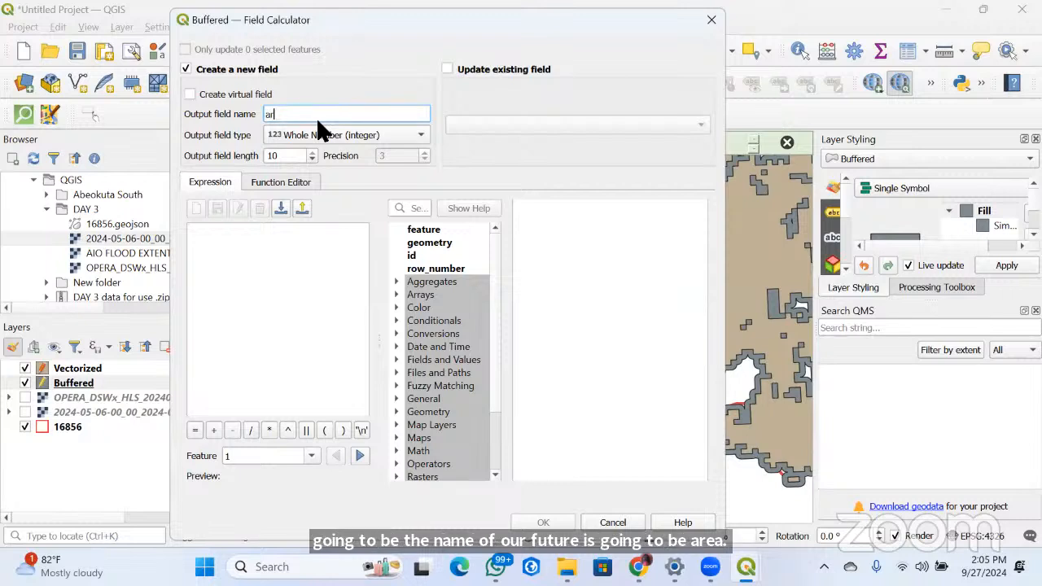
pyautogui.write('ea_sqm')
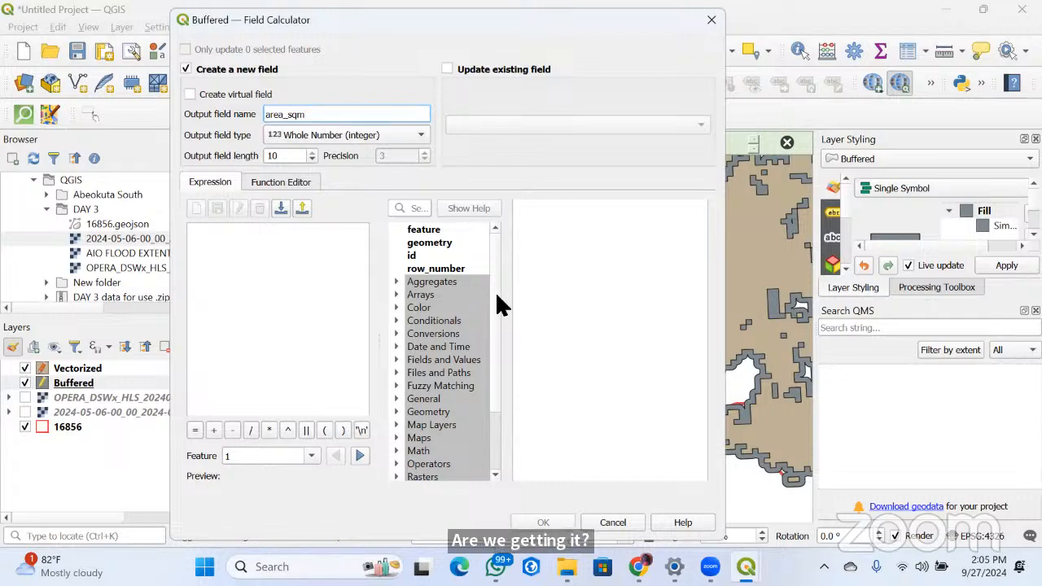
# Use the geometry function $area as the expression and create the area_sqm field in the Buffered layer
pyautogui.scroll(-2, 487, 333)
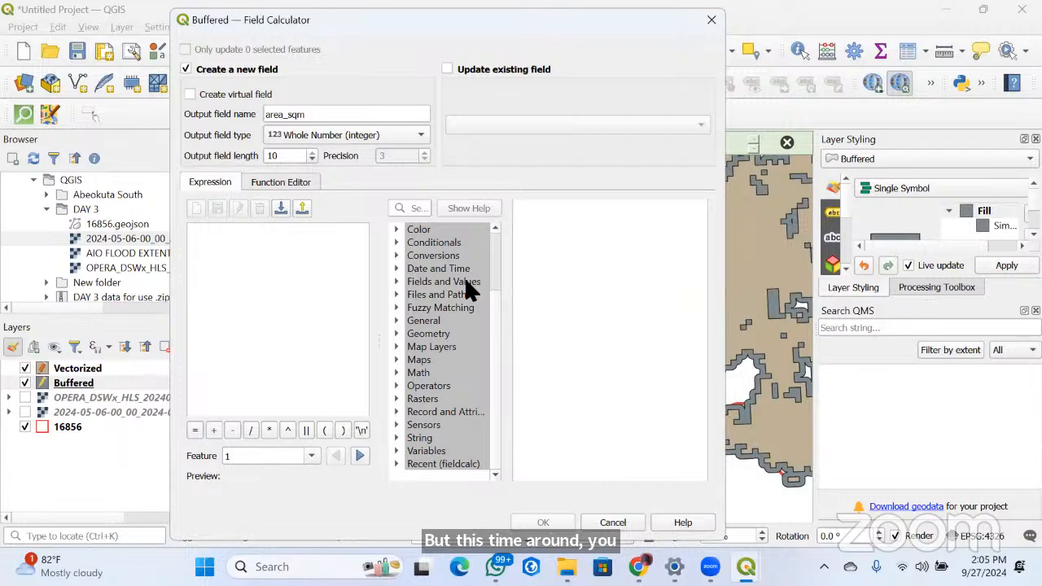
pyautogui.click(397, 333)
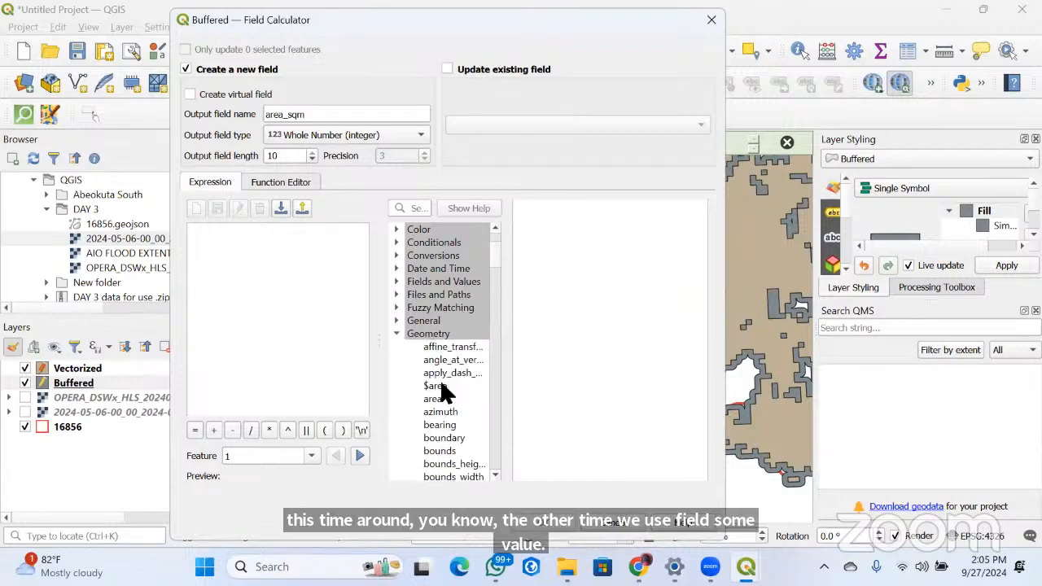
pyautogui.scroll(-1, 480, 322)
pyautogui.moveTo(494, 253)
pyautogui.mouseDown()
pyautogui.moveTo(494, 267)
pyautogui.moveTo(494, 242)
pyautogui.moveTo(494, 264)
pyautogui.mouseUp()
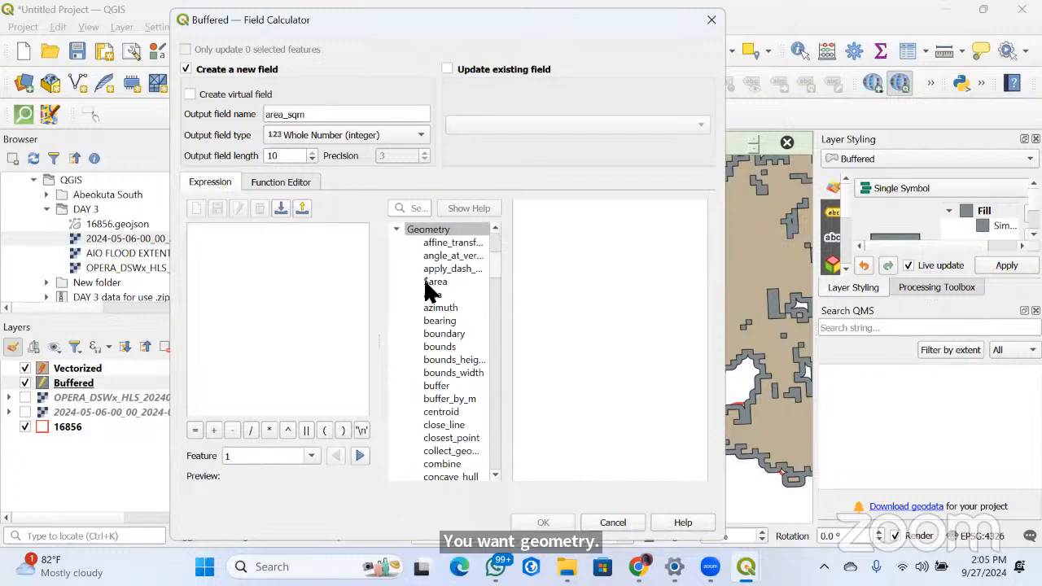
pyautogui.doubleClick(432, 281)
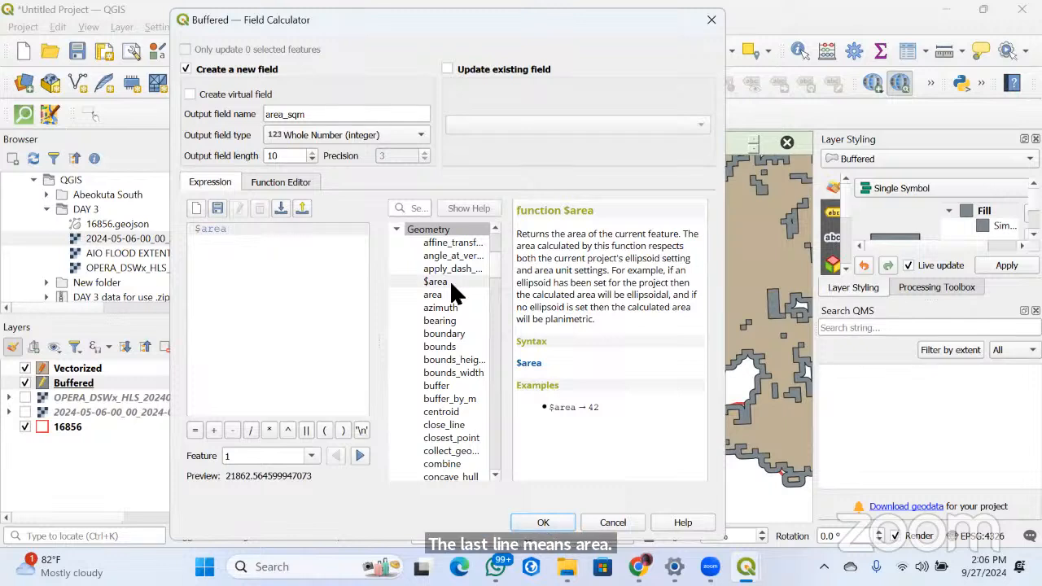
pyautogui.click(530, 527)
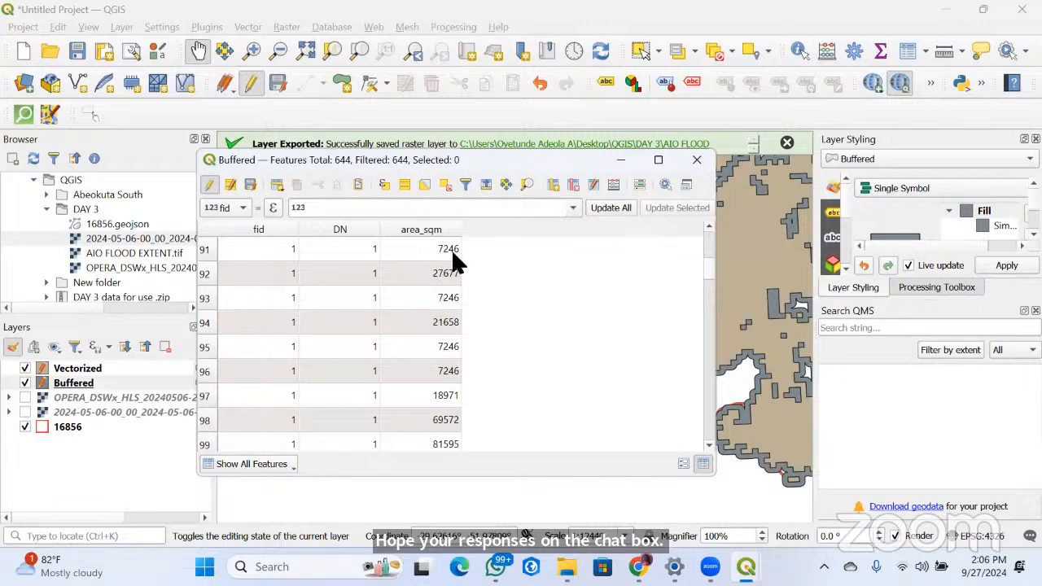
# Look through the area_sqm values of the Buffered layer's features, then return to the first row
pyautogui.scroll(-4, 443, 394)
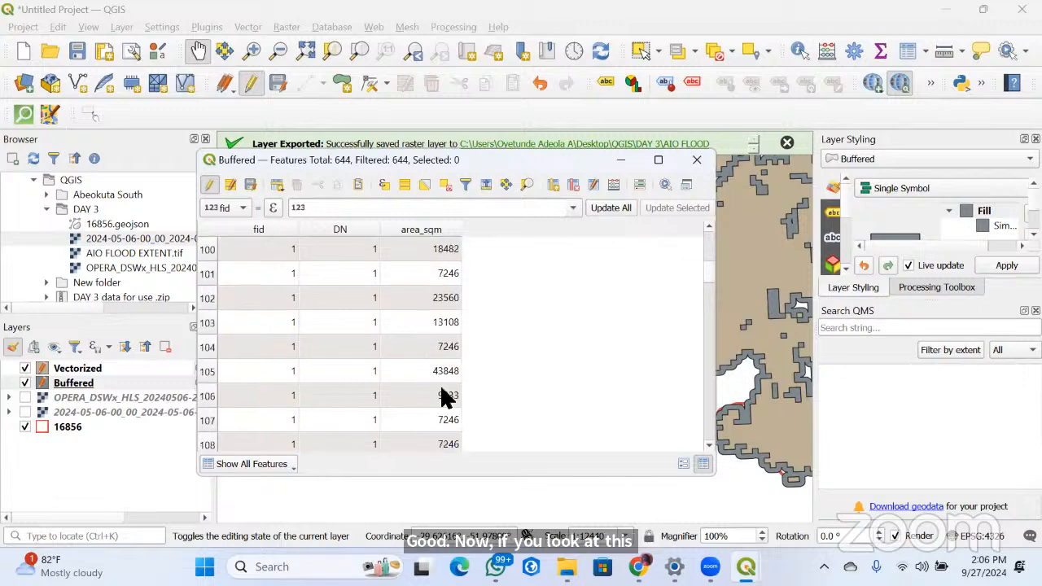
pyautogui.scroll(-3, 448, 395)
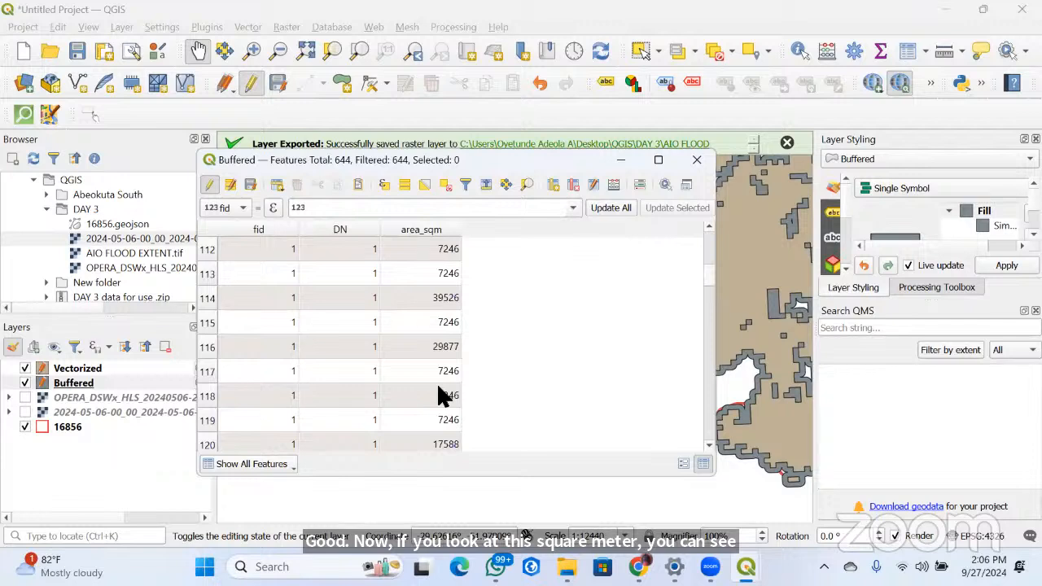
pyautogui.scroll(-6, 439, 394)
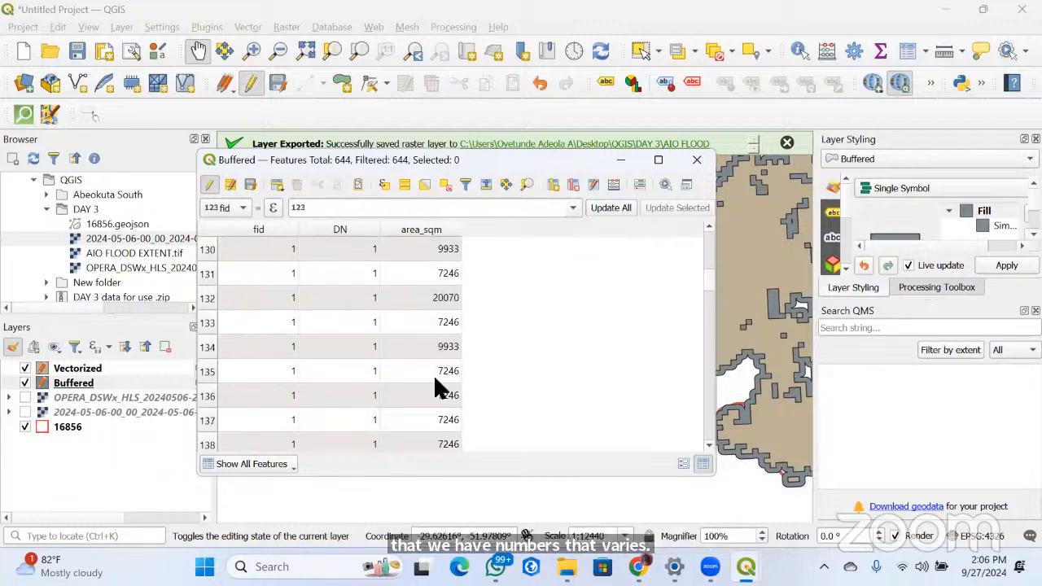
pyautogui.scroll(-15, 443, 358)
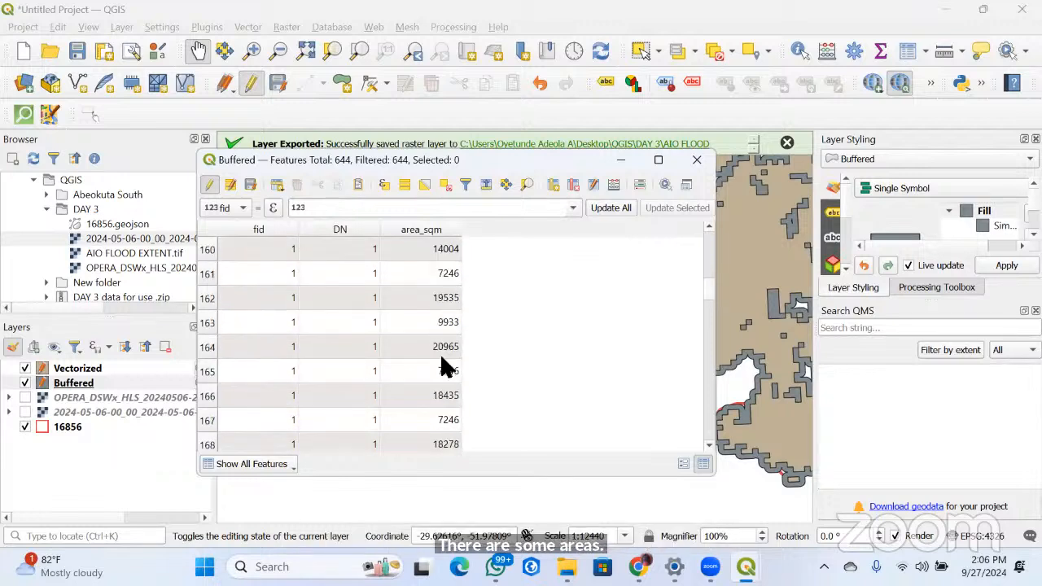
pyautogui.scroll(-20, 442, 362)
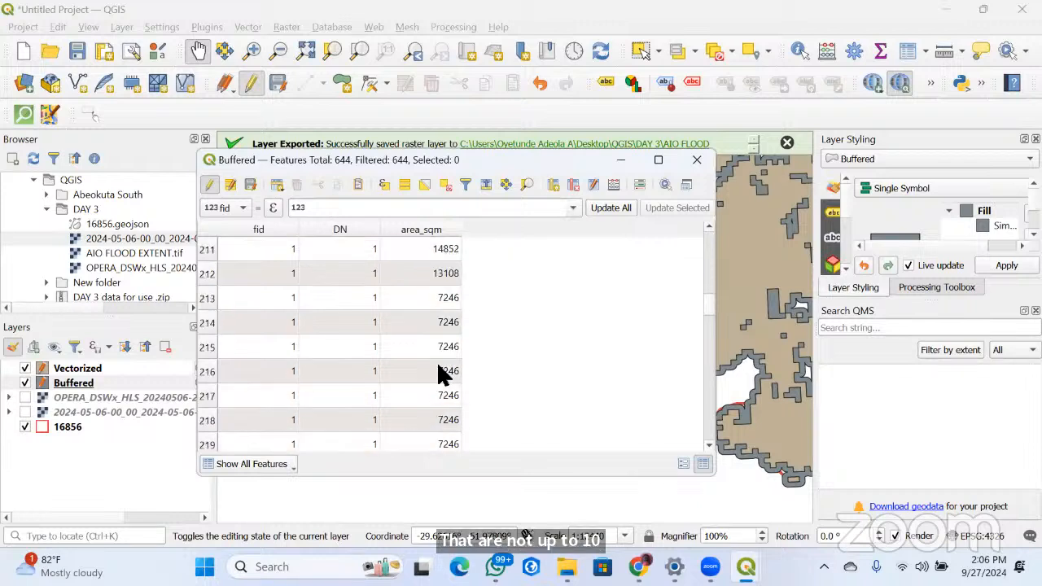
pyautogui.scroll(-20, 442, 378)
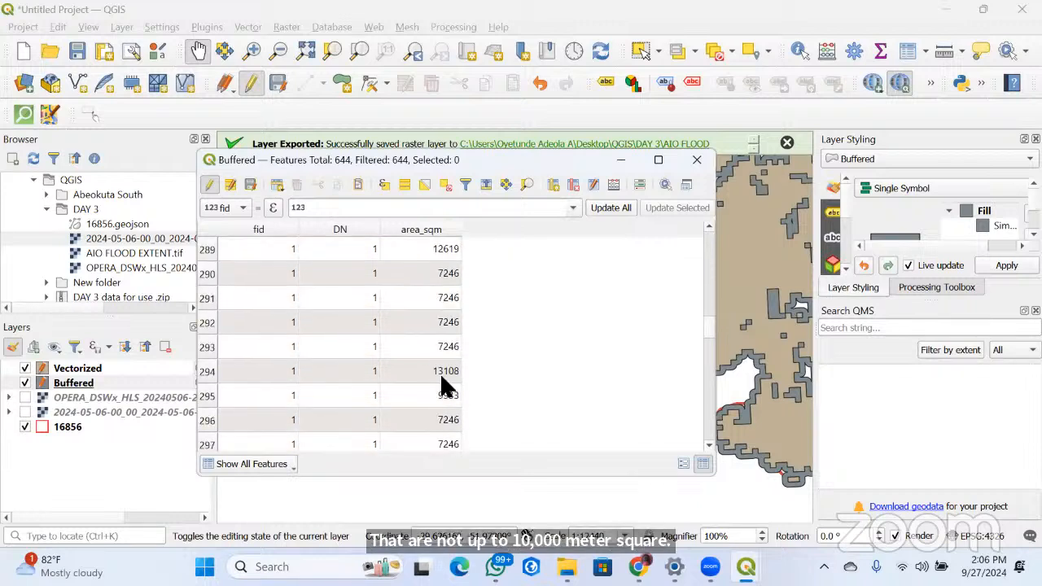
pyautogui.scroll(-20, 442, 382)
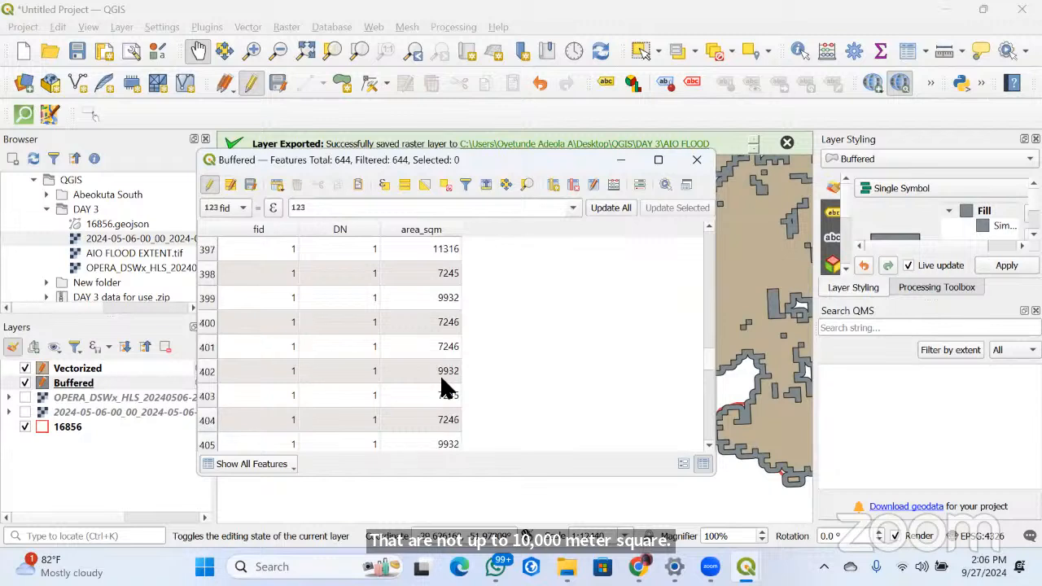
pyautogui.scroll(-15, 441, 382)
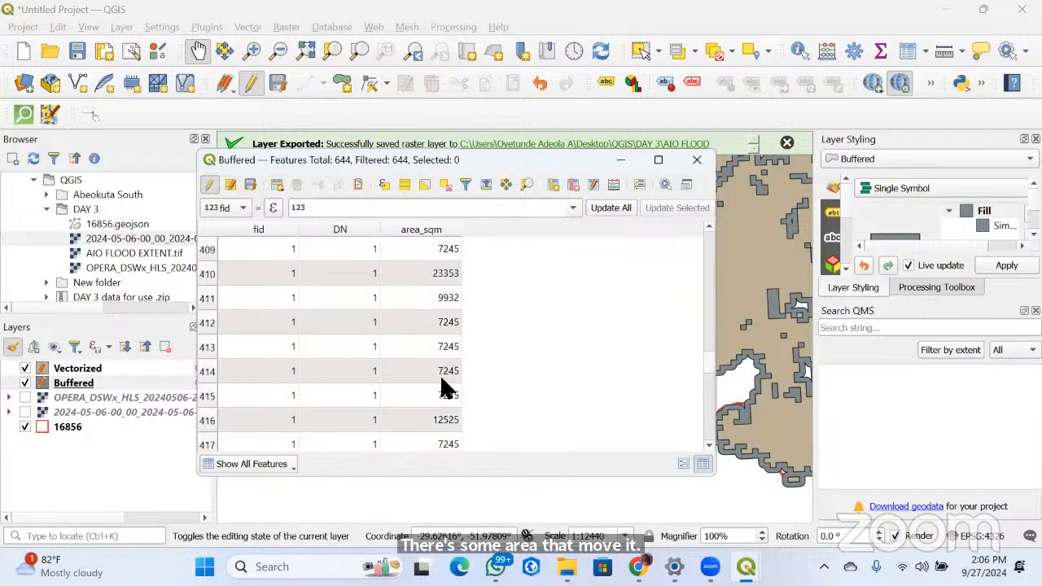
pyautogui.scroll(-6, 697, 383)
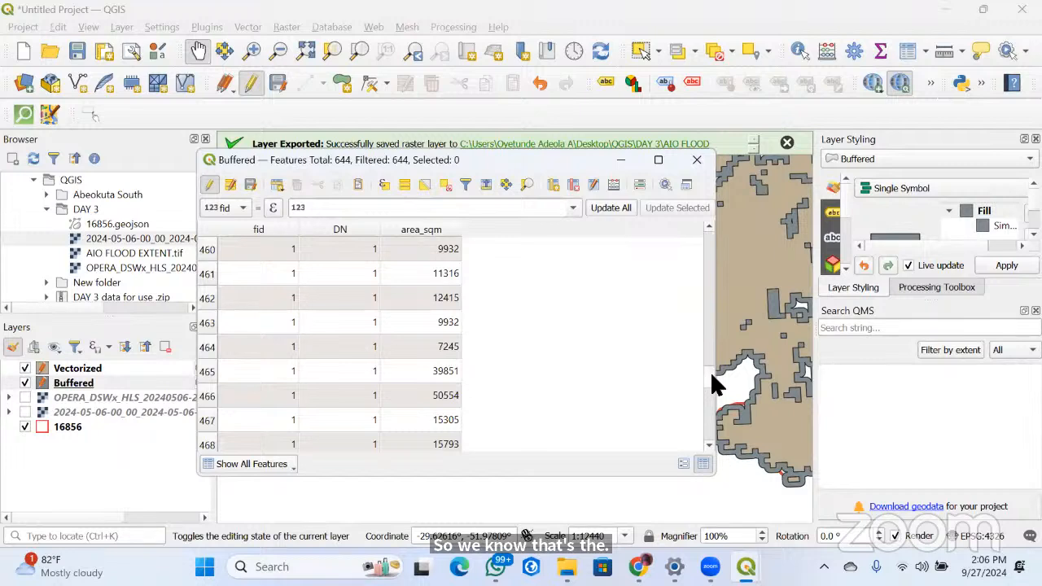
pyautogui.moveTo(709, 385); pyautogui.dragTo(711, 237)
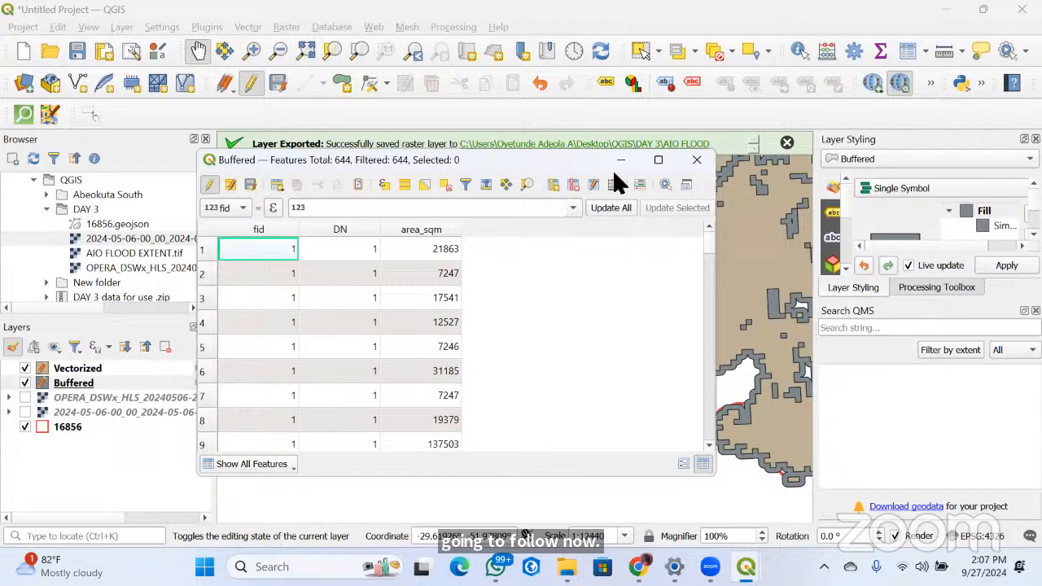
# Select the Buffered features that match the expression "area_sqm" < 10000
pyautogui.click(383, 183)
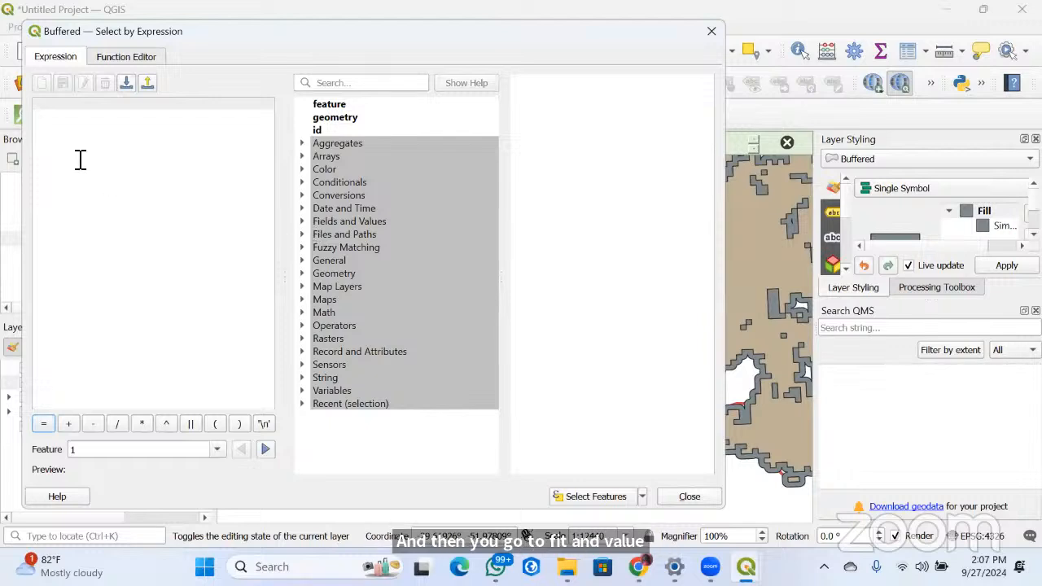
pyautogui.click(303, 221)
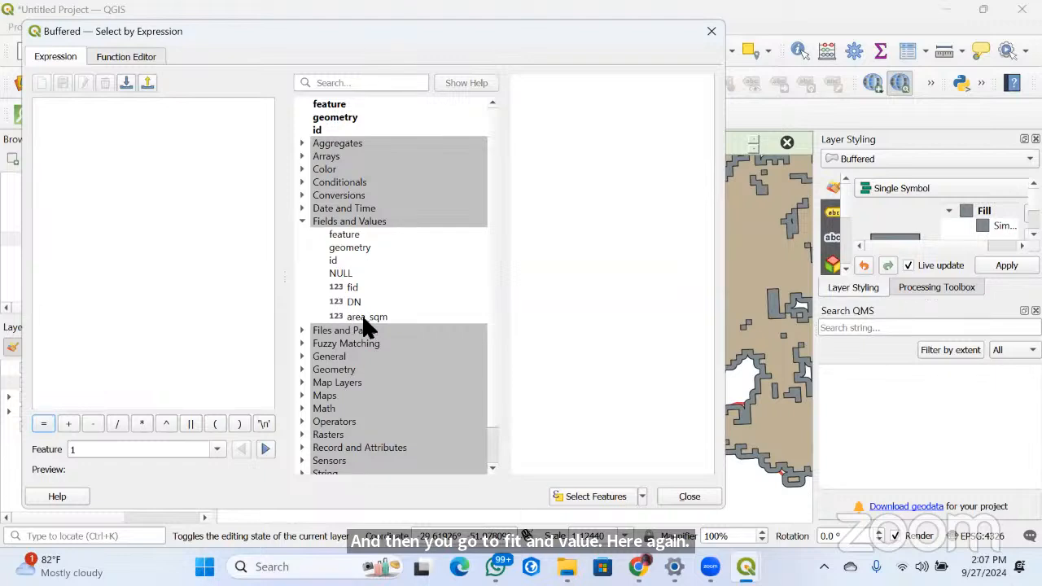
pyautogui.doubleClick(362, 317)
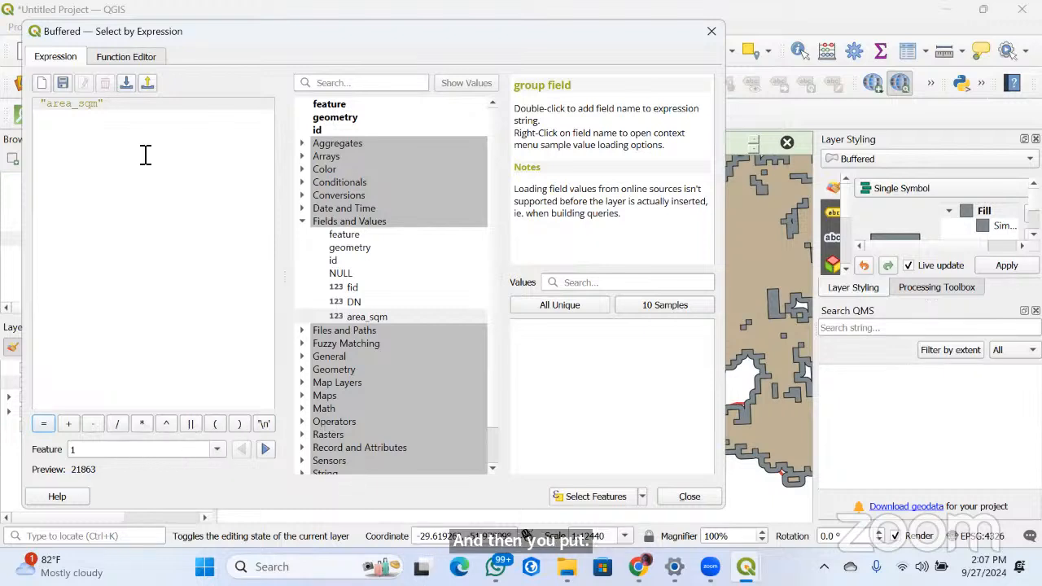
pyautogui.write('<')
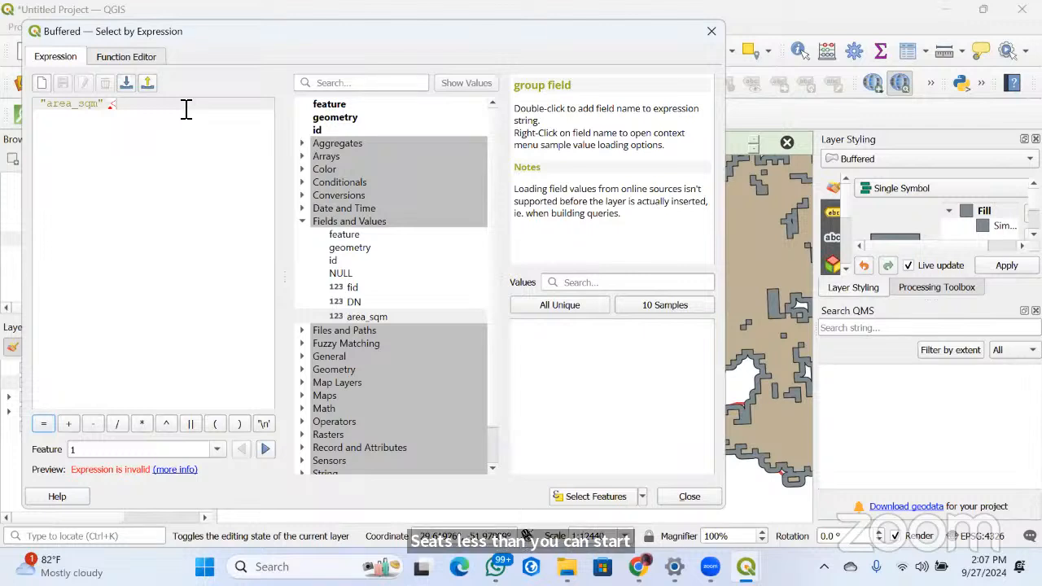
pyautogui.write('10000')
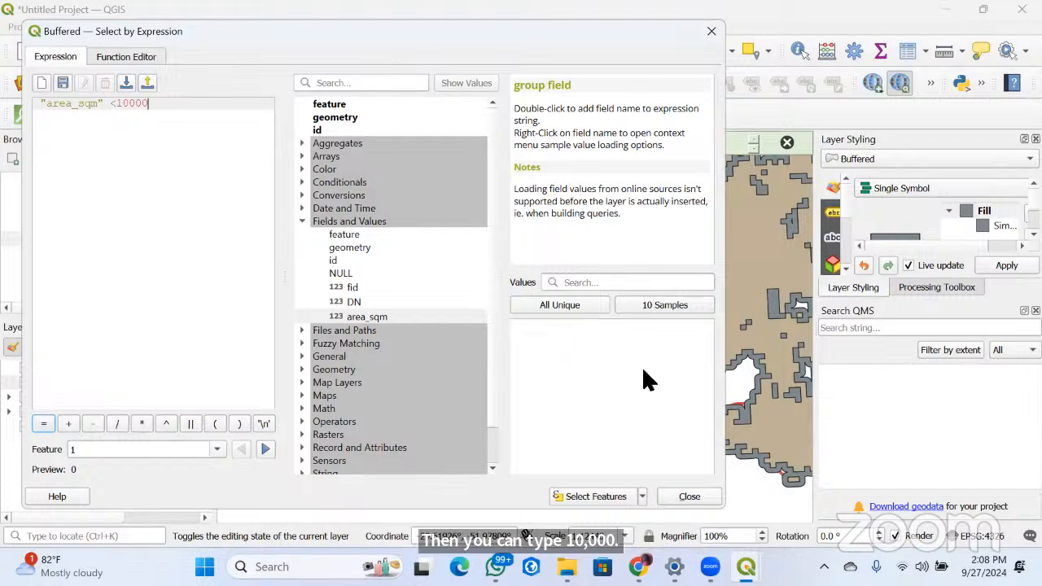
pyautogui.click(594, 498)
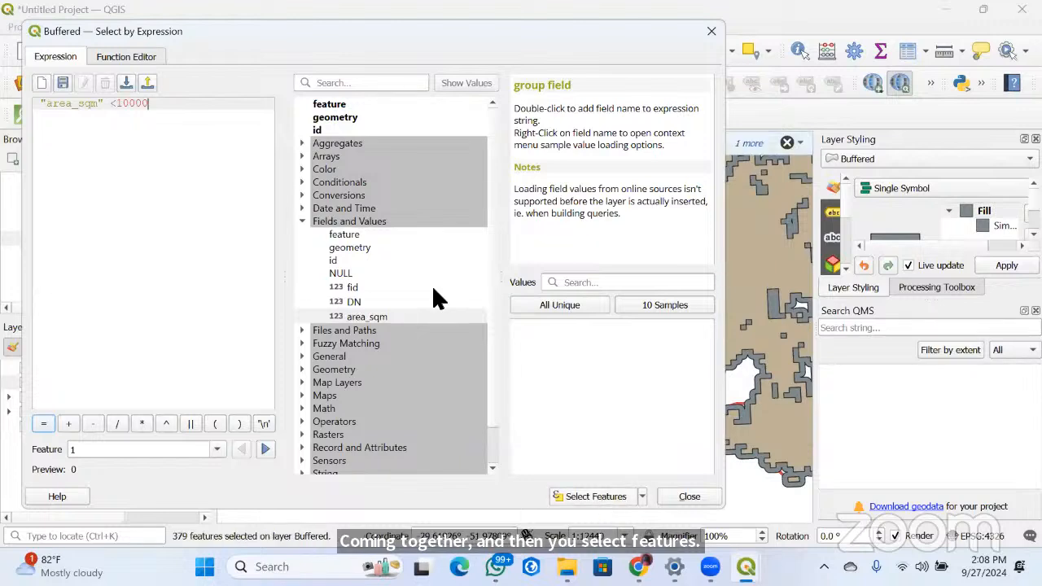
pyautogui.click(711, 32)
# Check the selected rows in the Buffered attribute table and delete the selected features
pyautogui.scroll(-11, 429, 358)
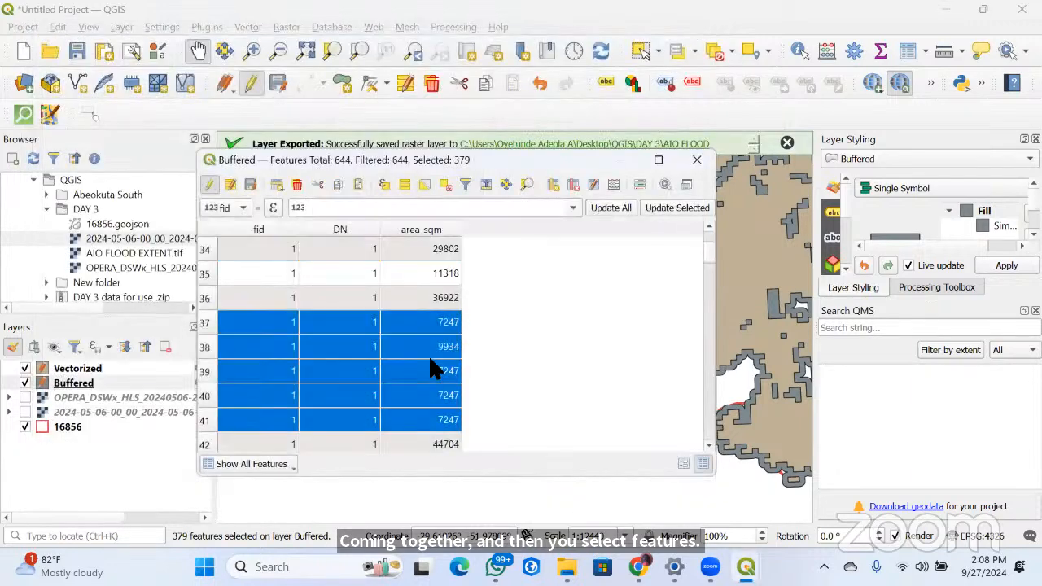
pyautogui.scroll(-20, 432, 366)
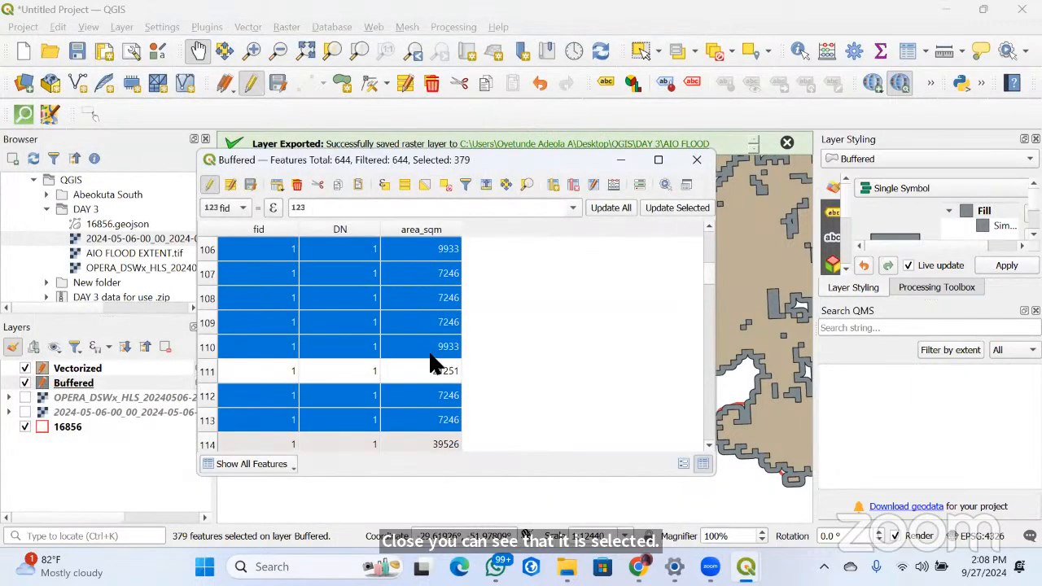
pyautogui.scroll(-12, 430, 358)
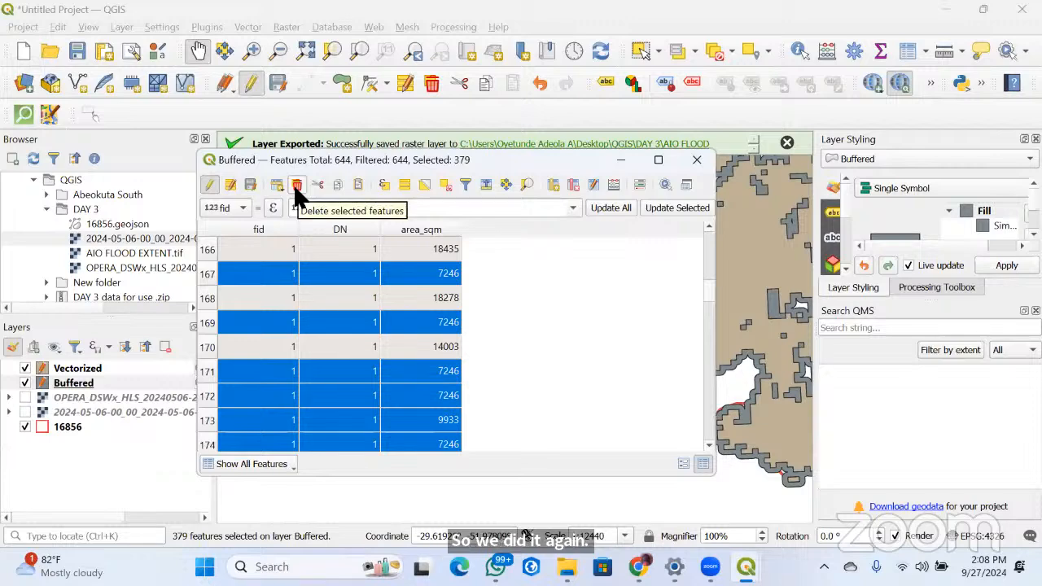
pyautogui.click(621, 160)
pyautogui.click(616, 309)
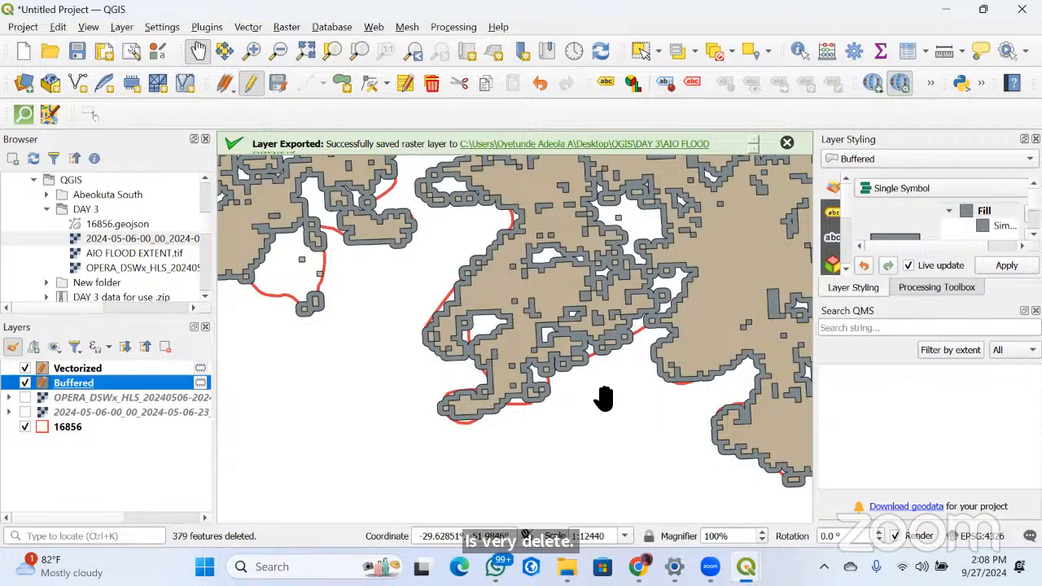
# Examine the remaining buffers and small flood polygons across the 16856 boundary on the map
pyautogui.scroll(-5, 542, 331)
pyautogui.scroll(2, 441, 293)
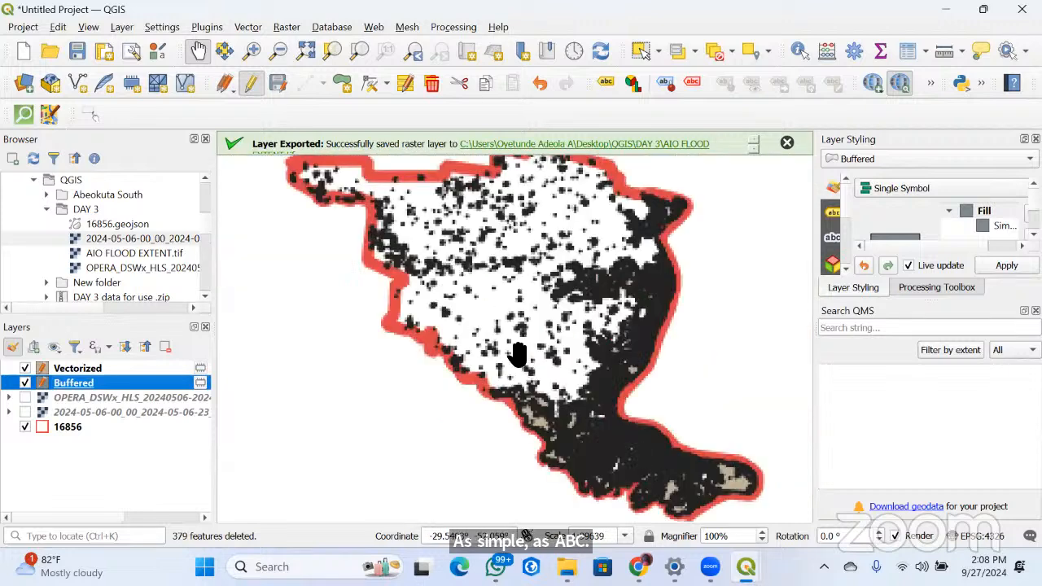
pyautogui.scroll(2, 453, 273)
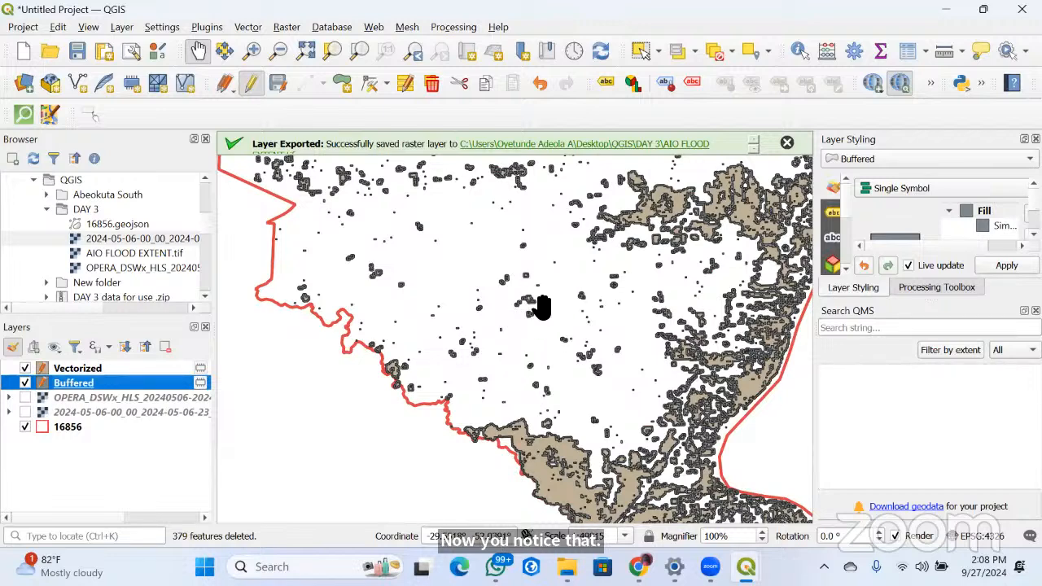
pyautogui.scroll(2, 542, 308)
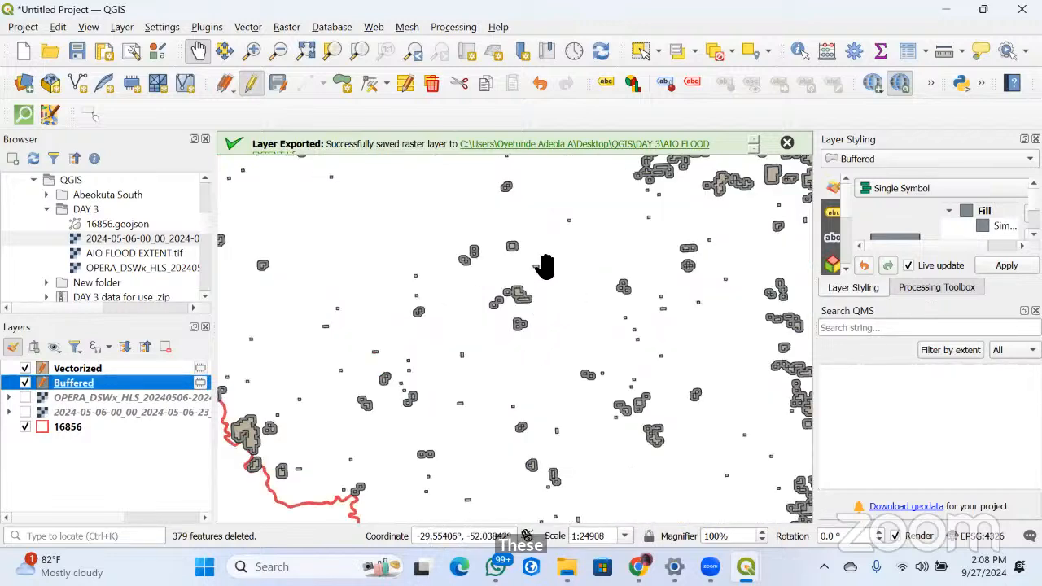
pyautogui.scroll(-2, 570, 270)
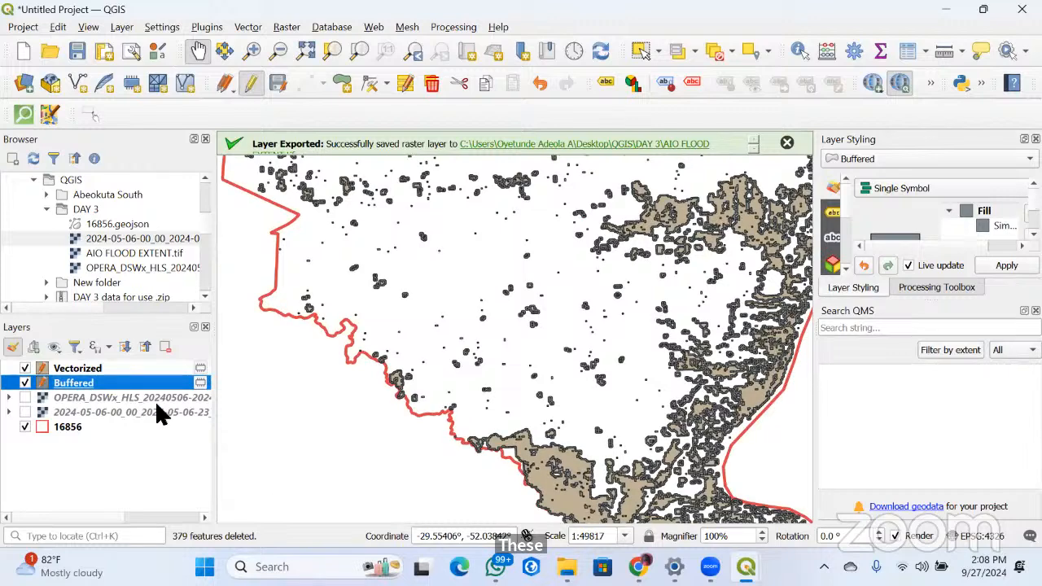
# Reopen the Buffered layer's attribute table and check the remaining area_sqm values down to the last row
pyautogui.rightClick(117, 382)
pyautogui.click(162, 229)
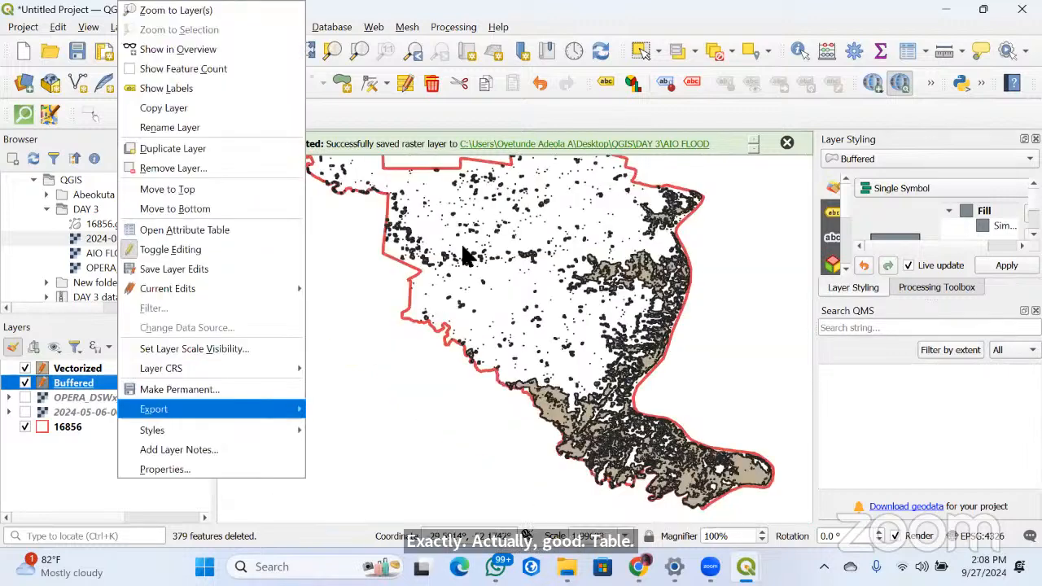
pyautogui.scroll(-20, 447, 268)
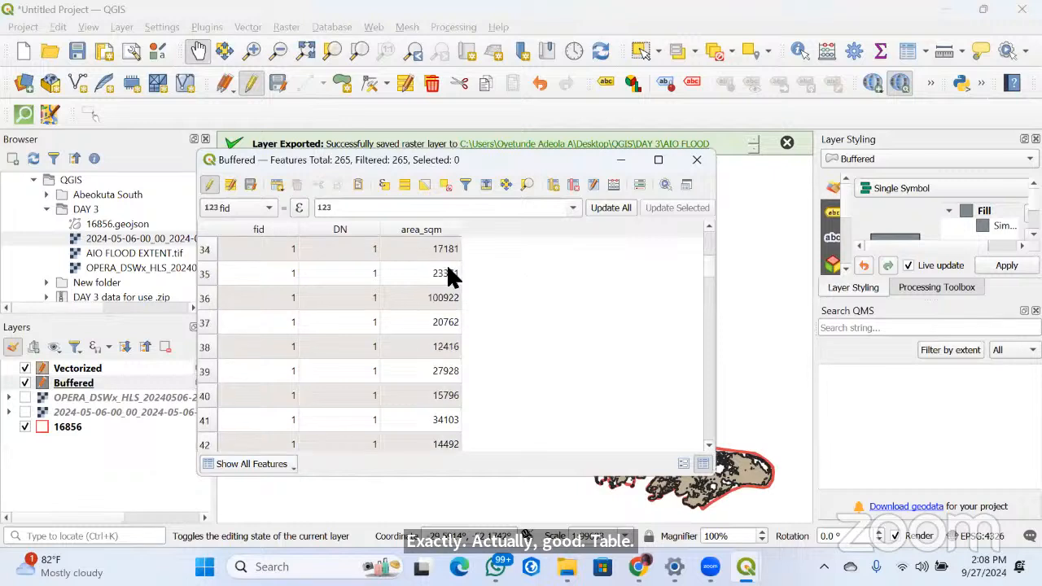
pyautogui.scroll(-20, 446, 299)
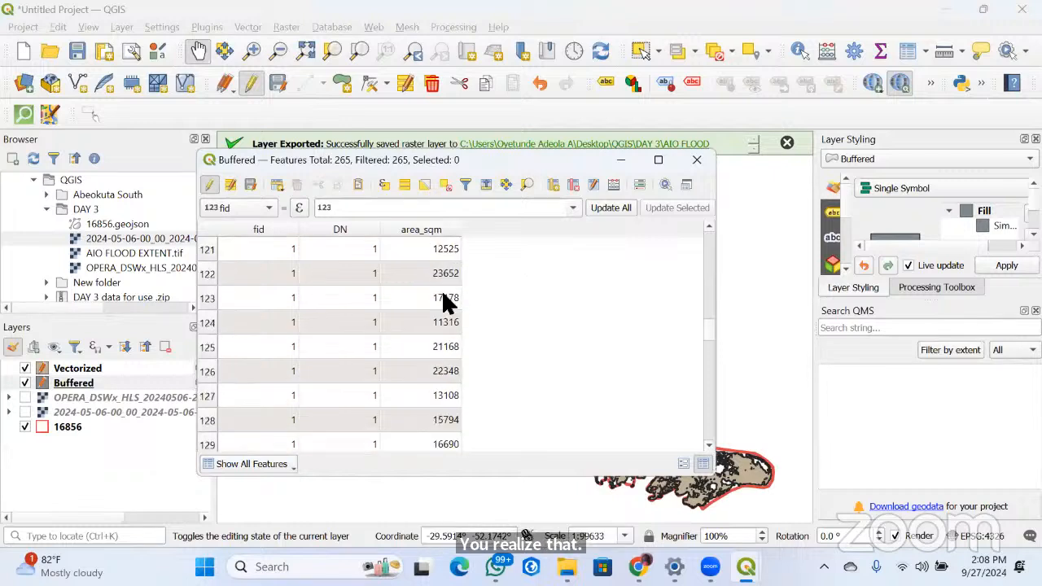
pyautogui.scroll(-17, 446, 299)
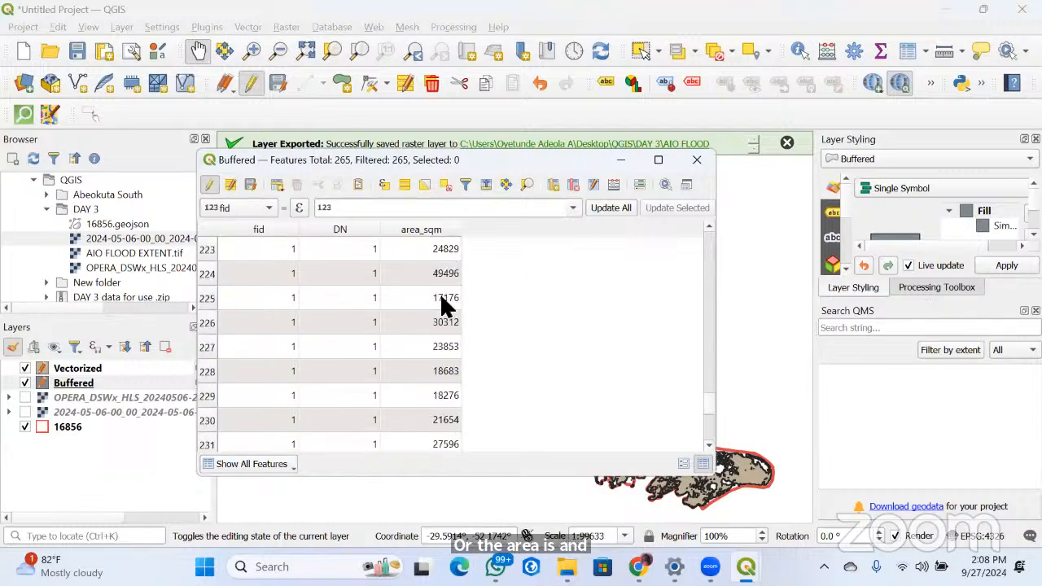
pyautogui.click(697, 161)
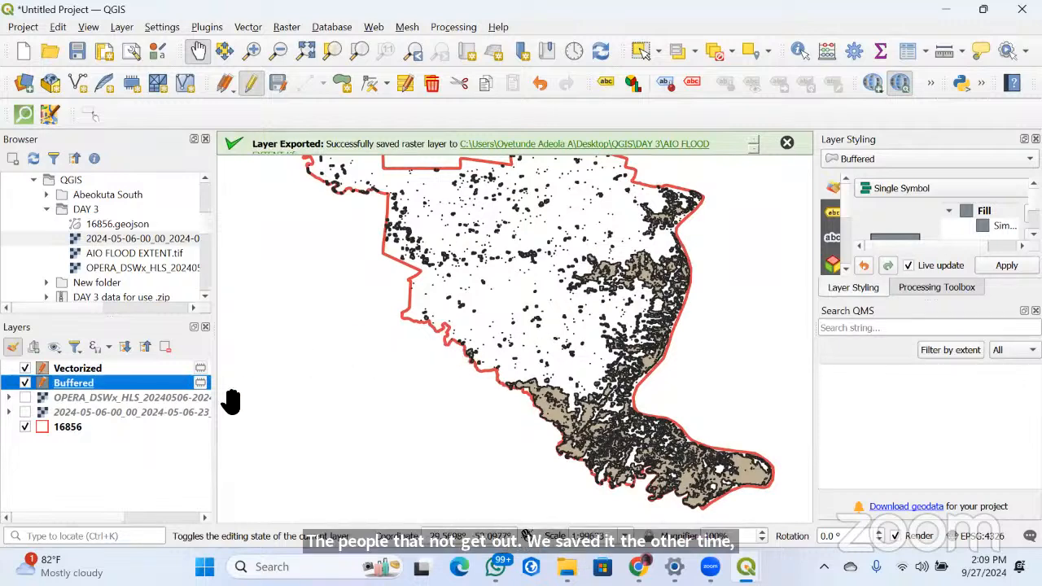
# Start exporting the Buffered layer's features as an ESRI Shapefile, with the QGIS DAY 3 folder as the destination
pyautogui.rightClick(82, 383)
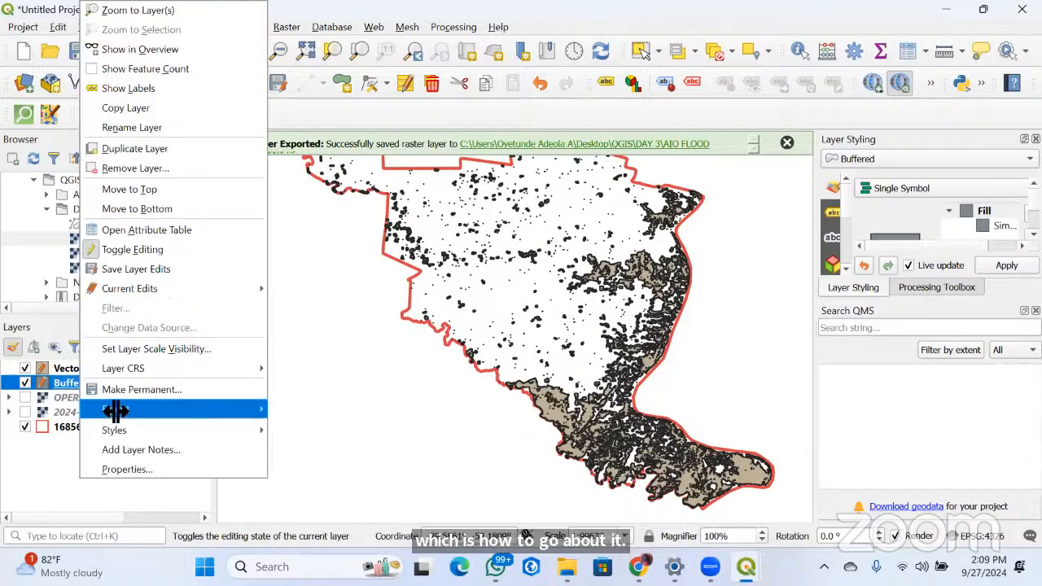
pyautogui.moveTo(114, 409)
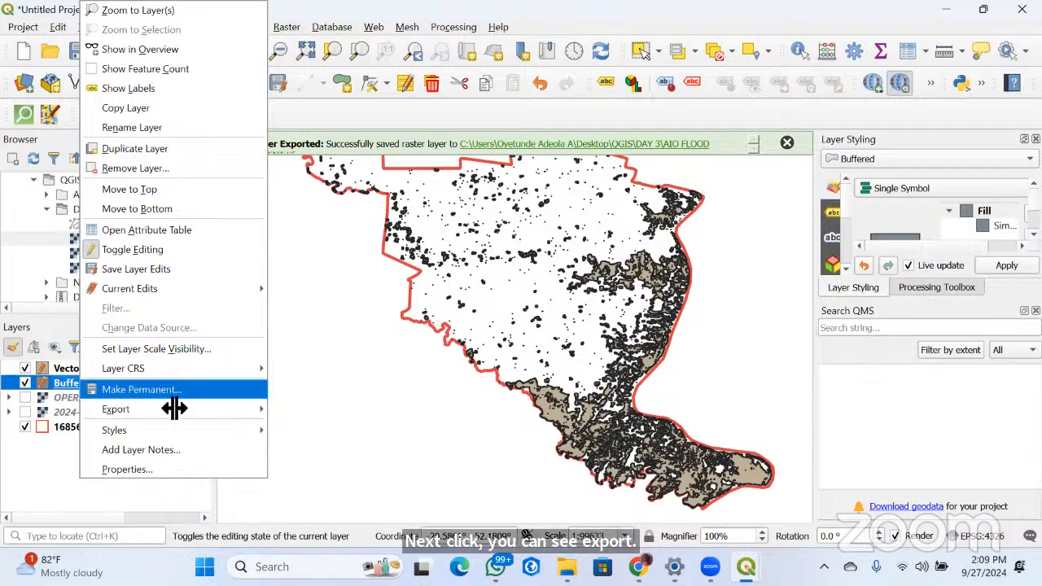
pyautogui.moveTo(174, 408)
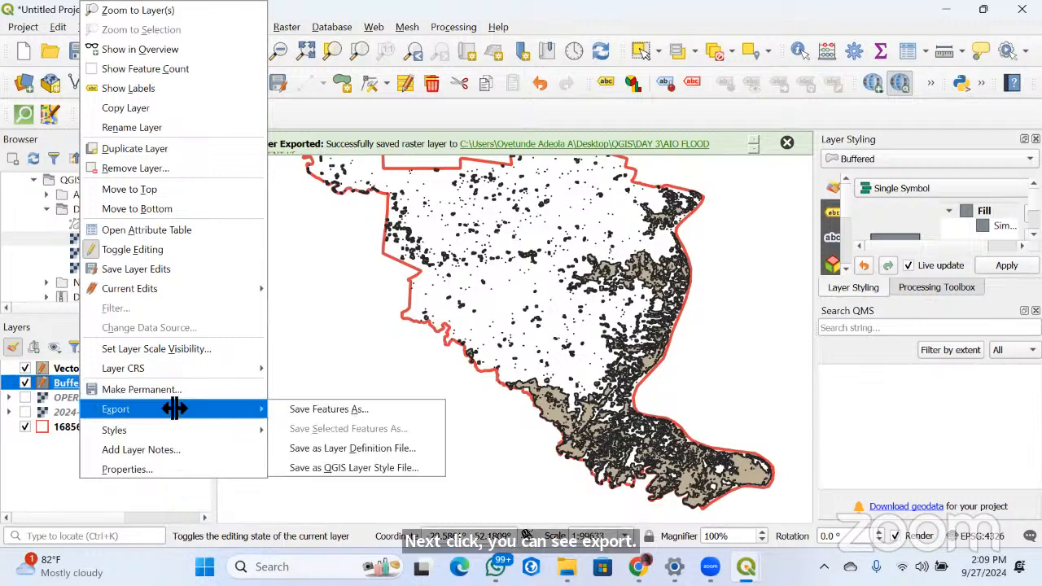
pyautogui.click(303, 414)
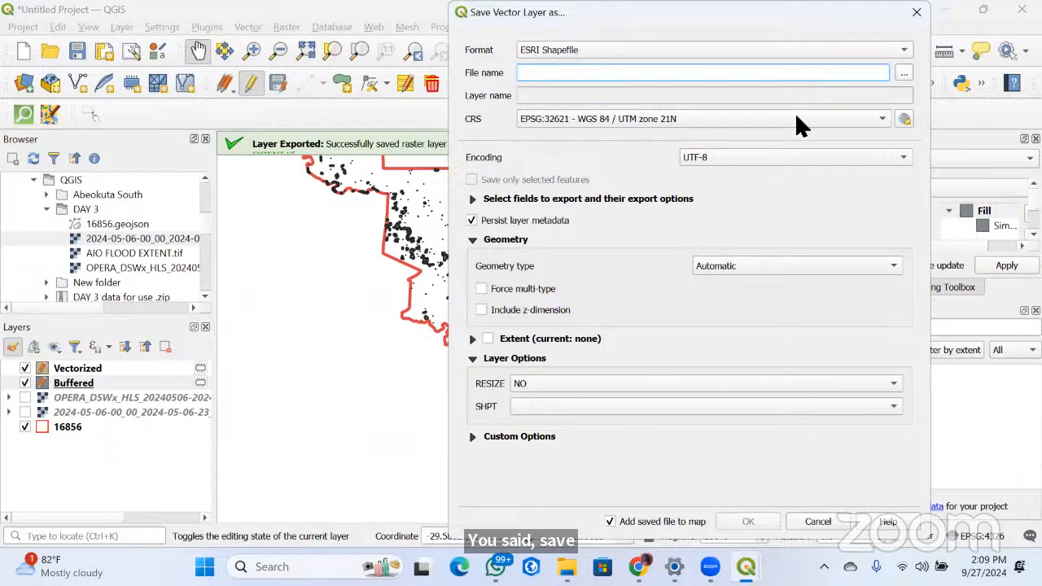
pyautogui.click(903, 72)
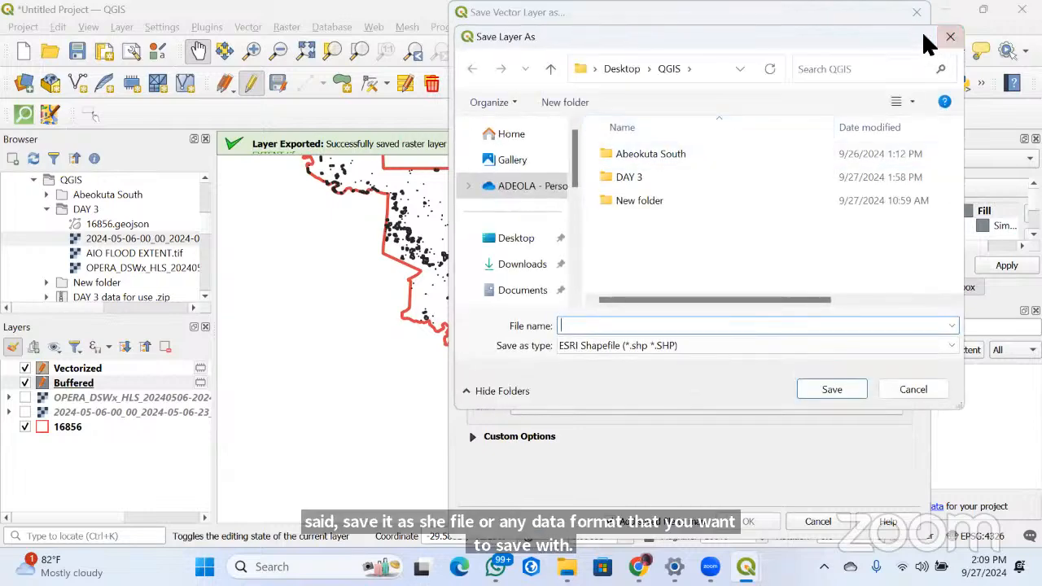
pyautogui.moveTo(923, 35); pyautogui.dragTo(629, 82)
pyautogui.click(397, 231)
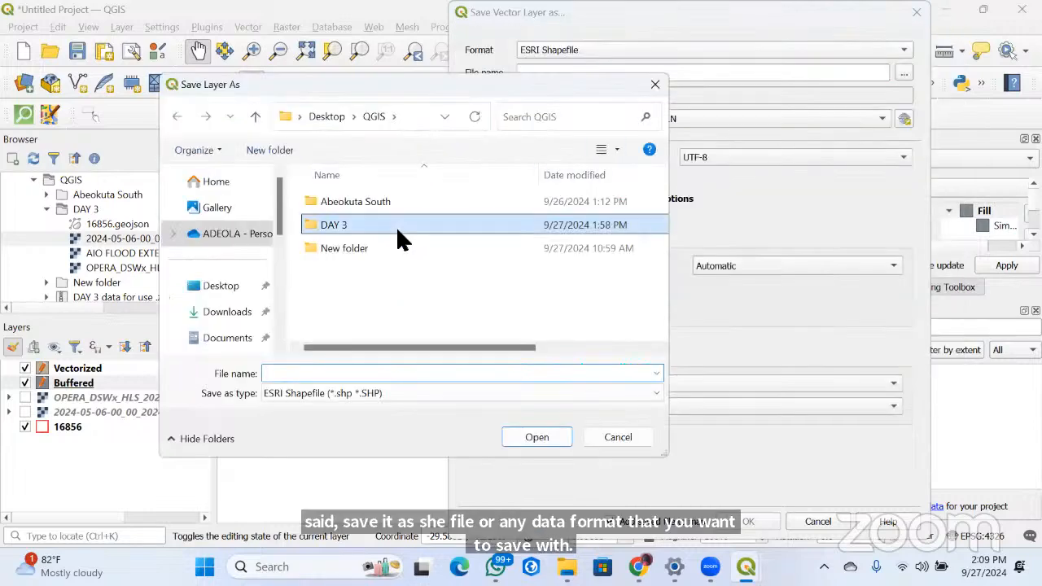
pyautogui.doubleClick(397, 226)
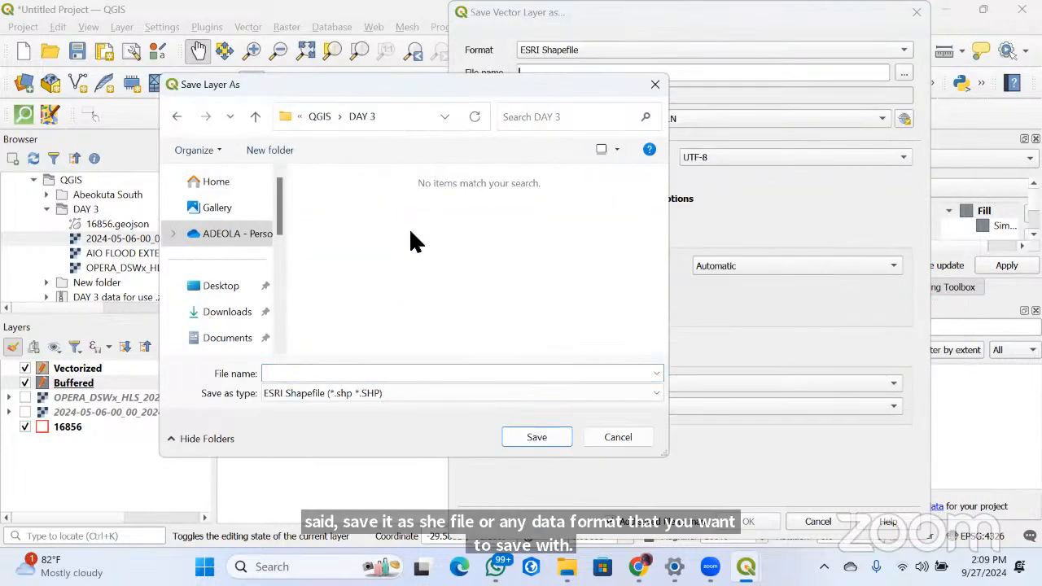
# Name the shapefile OPERA_BUFFERED_FLOOD and complete the export of the buffered flood layer
pyautogui.click(342, 379)
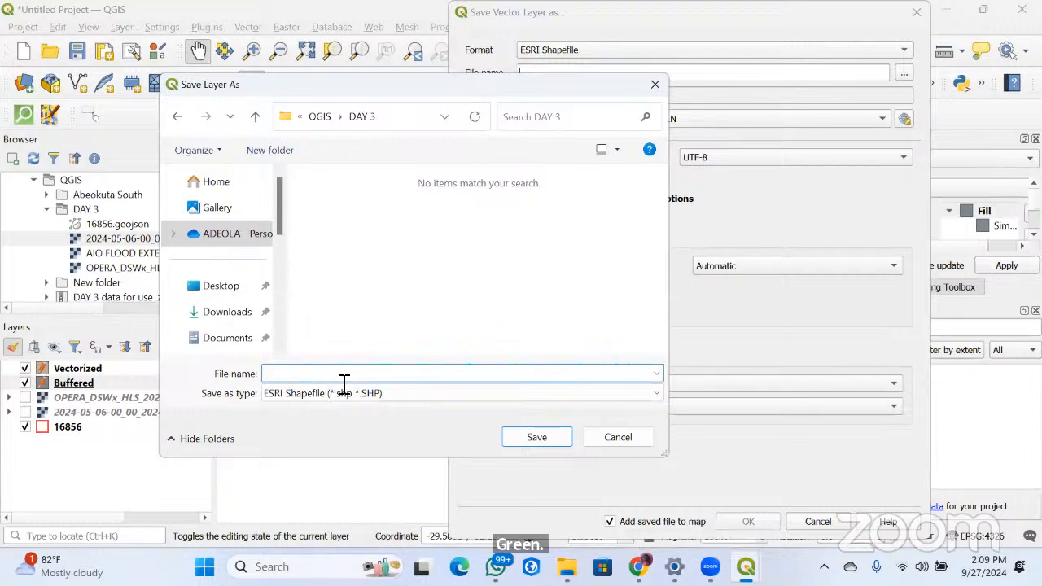
pyautogui.write('OPERA')
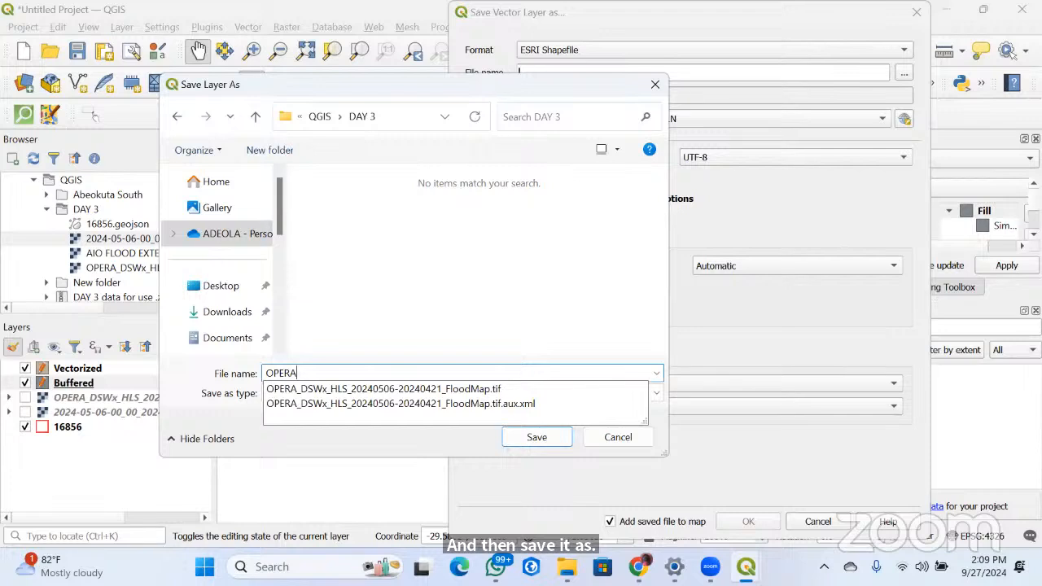
pyautogui.write('_BUFFER')
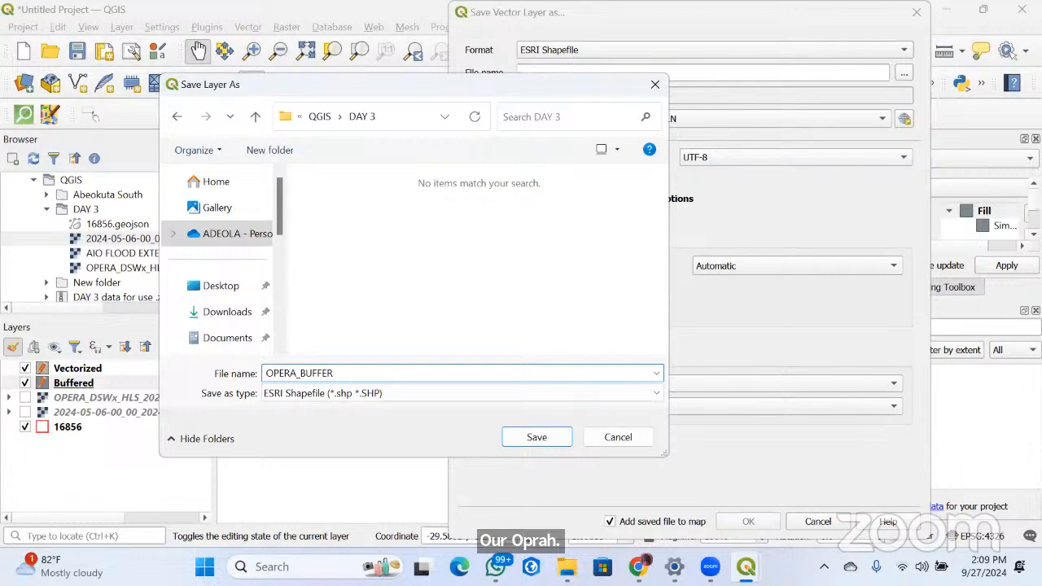
pyautogui.write('ED_FLOOD')
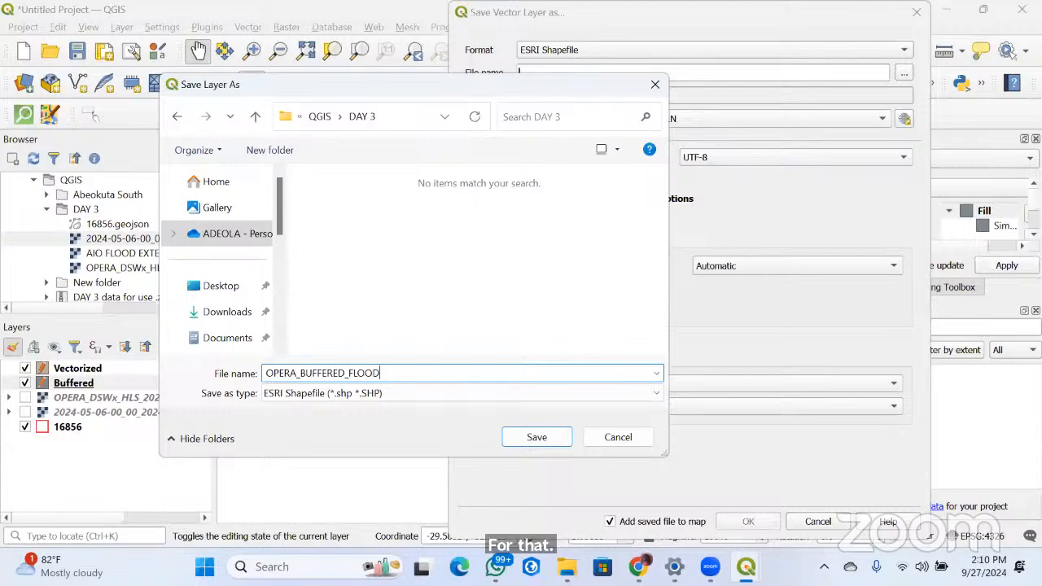
pyautogui.click(550, 446)
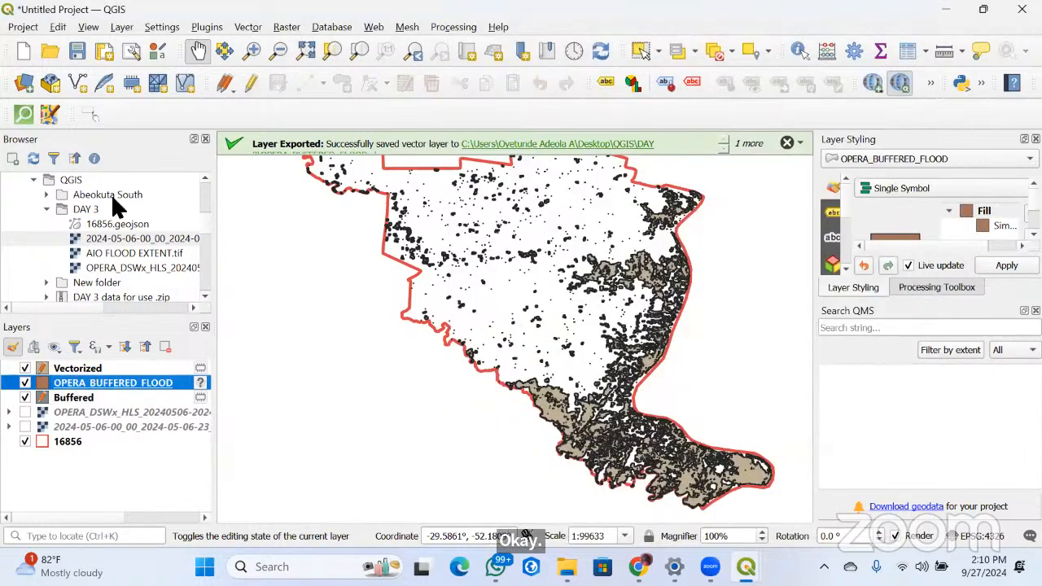
# Remove the temporary Buffered layer from the project, saving its pending edits
pyautogui.rightClick(77, 398)
pyautogui.click(126, 165)
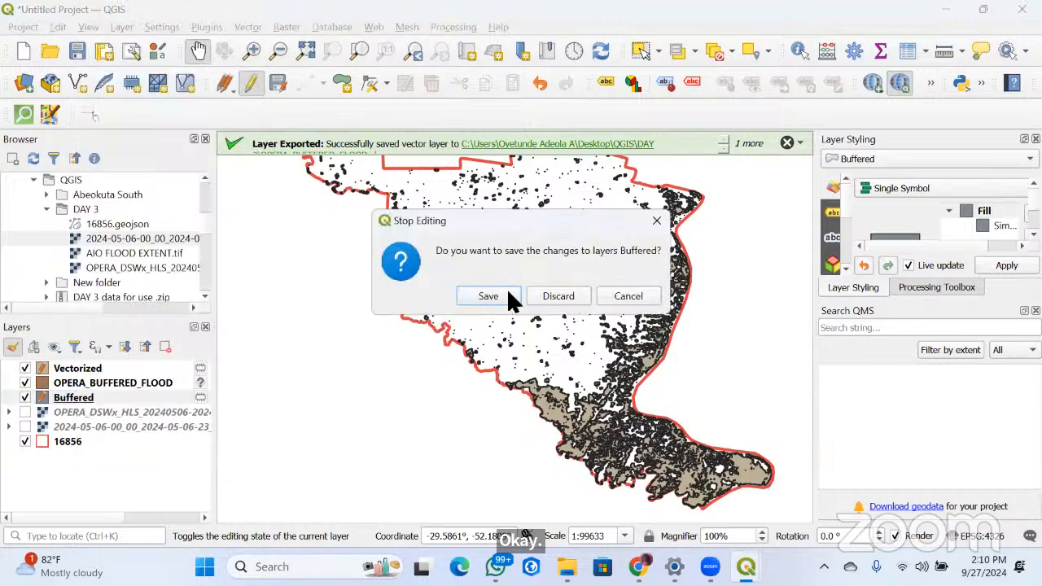
pyautogui.click(501, 296)
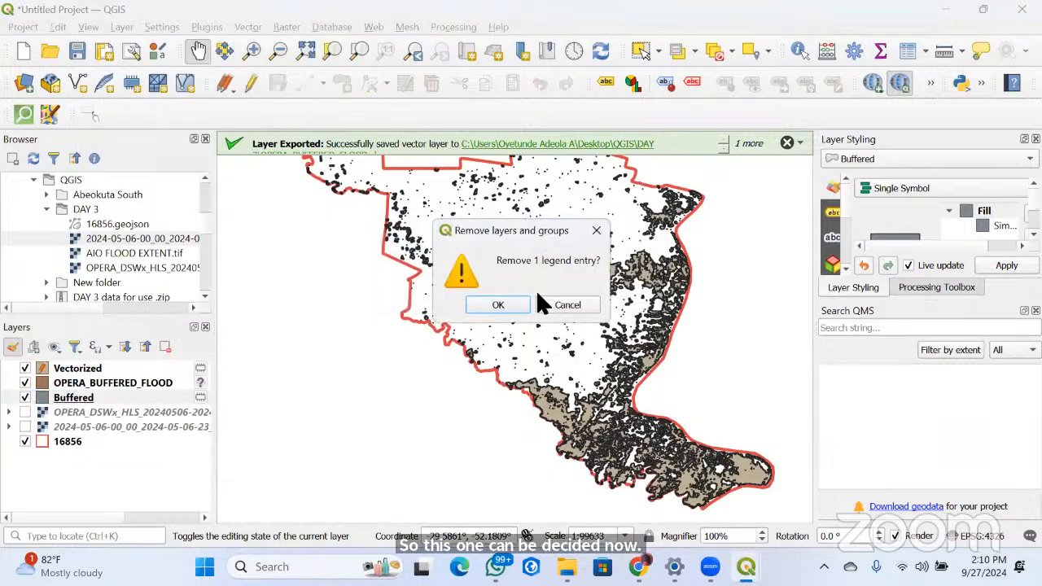
pyautogui.click(502, 304)
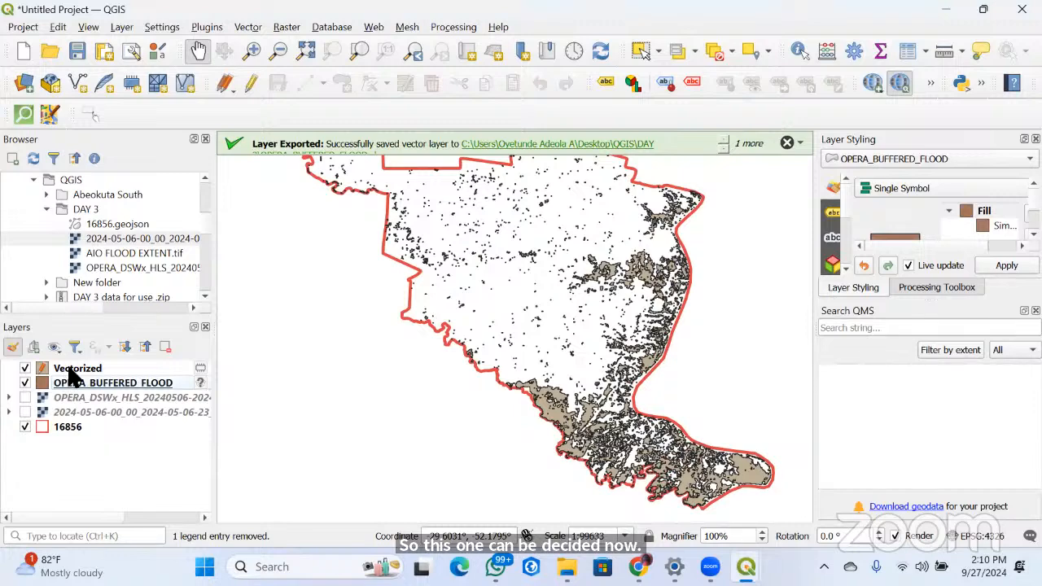
# Assign the EPSG:4326 - WGS 84 coordinate reference system to the OPERA_BUFFERED_FLOOD layer
pyautogui.click(199, 383)
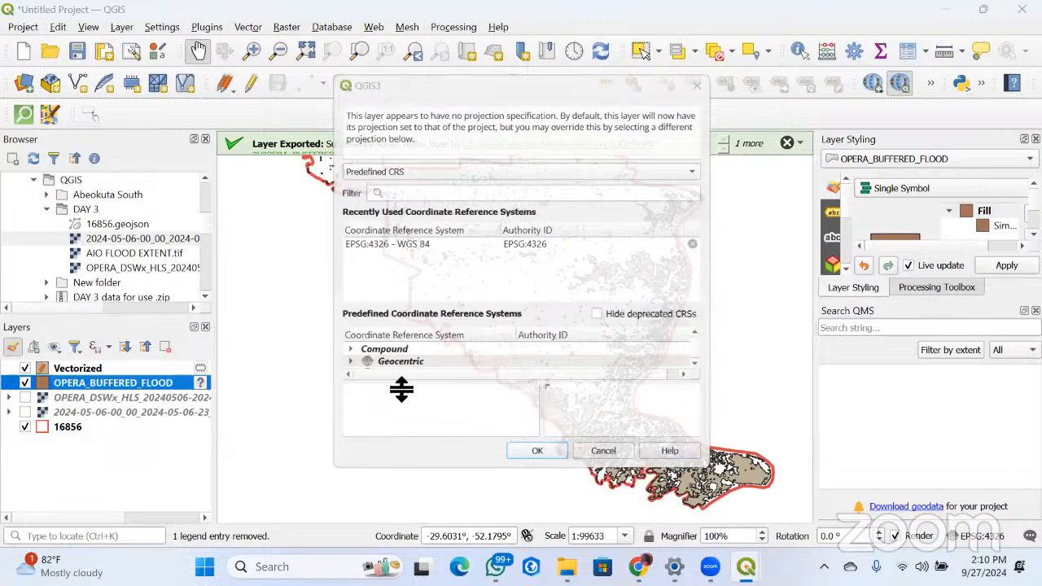
pyautogui.click(453, 240)
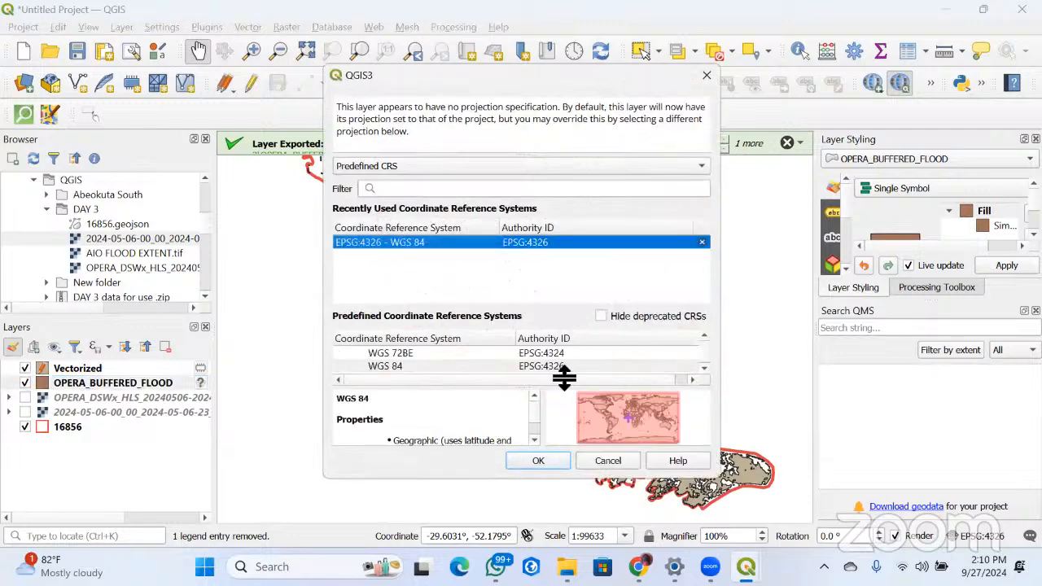
pyautogui.click(538, 461)
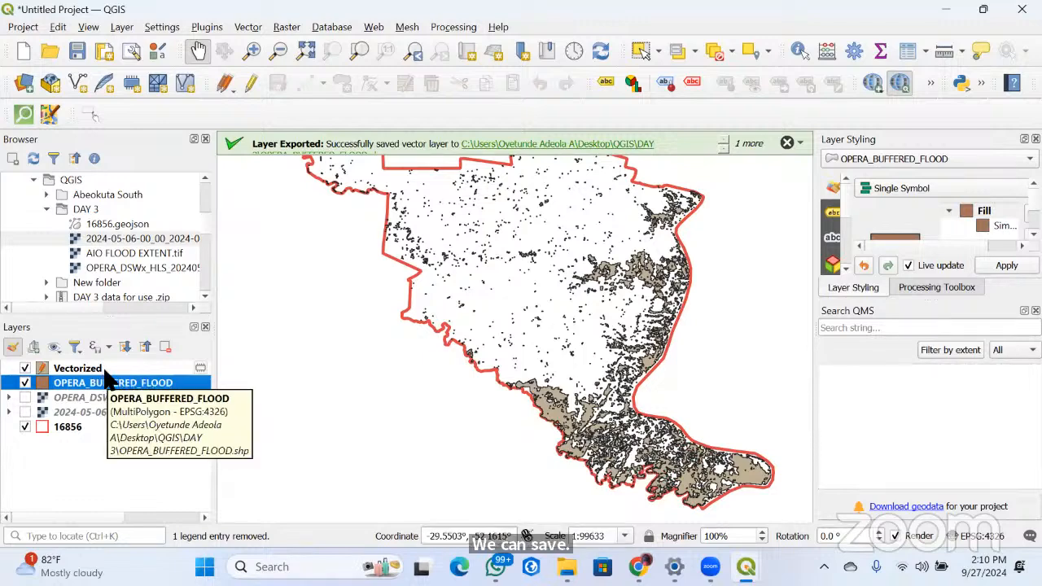
# Start exporting the Vectorized layer's features with GeoJSON as the output format
pyautogui.rightClick(106, 367)
pyautogui.moveTo(155, 390)
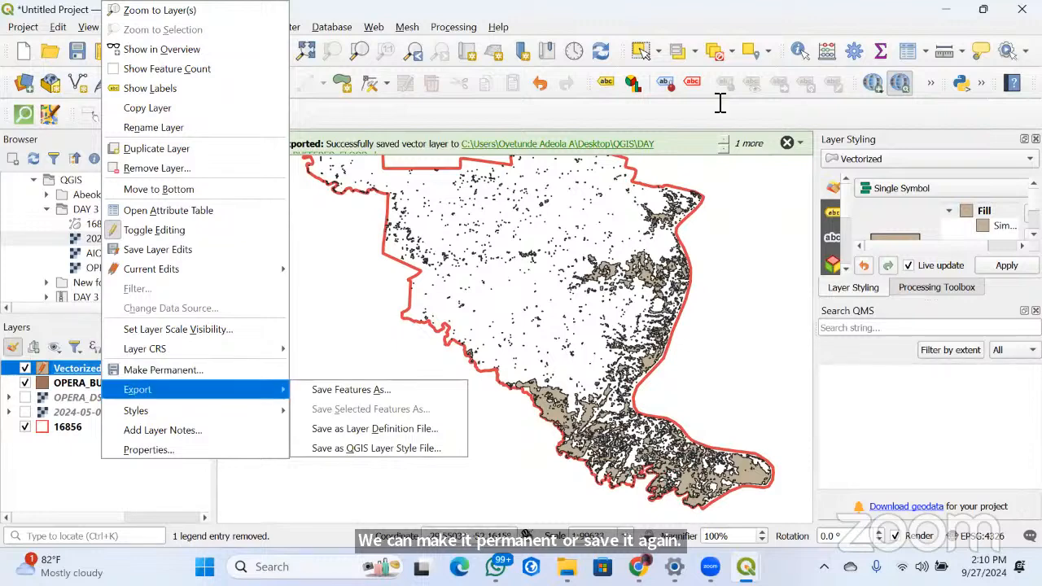
pyautogui.click(351, 389)
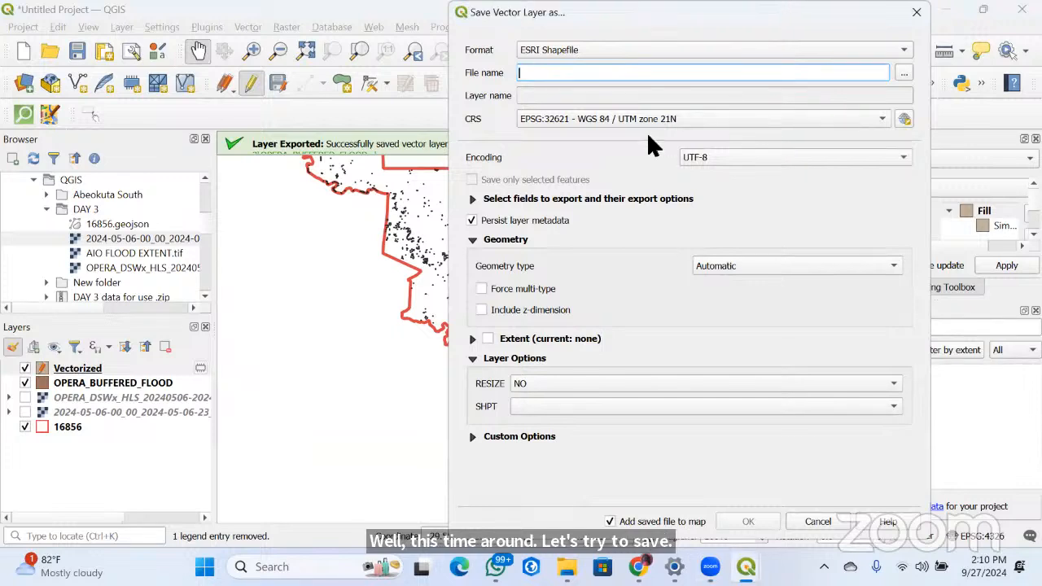
pyautogui.click(540, 200)
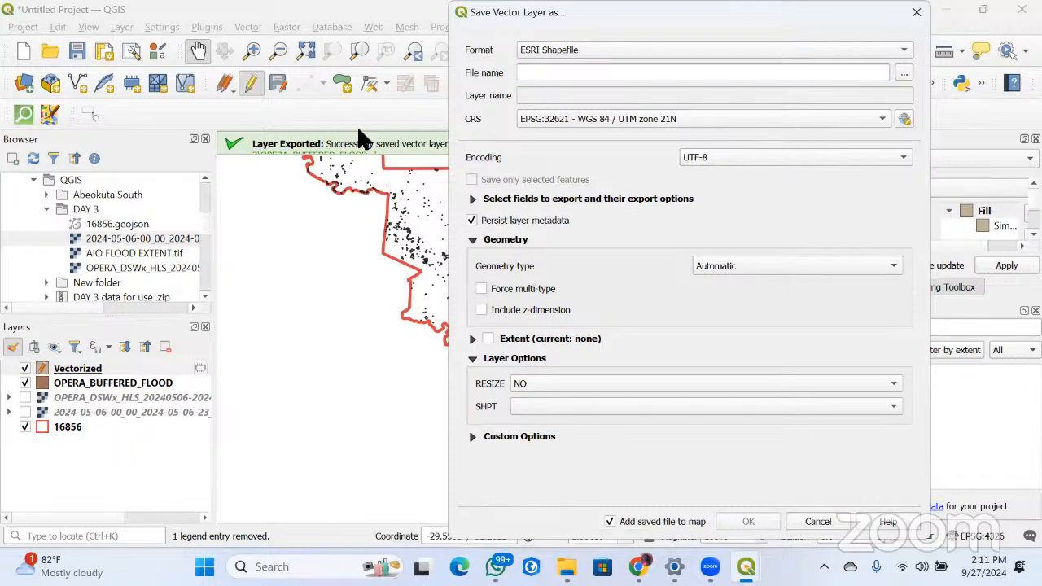
pyautogui.click(339, 146)
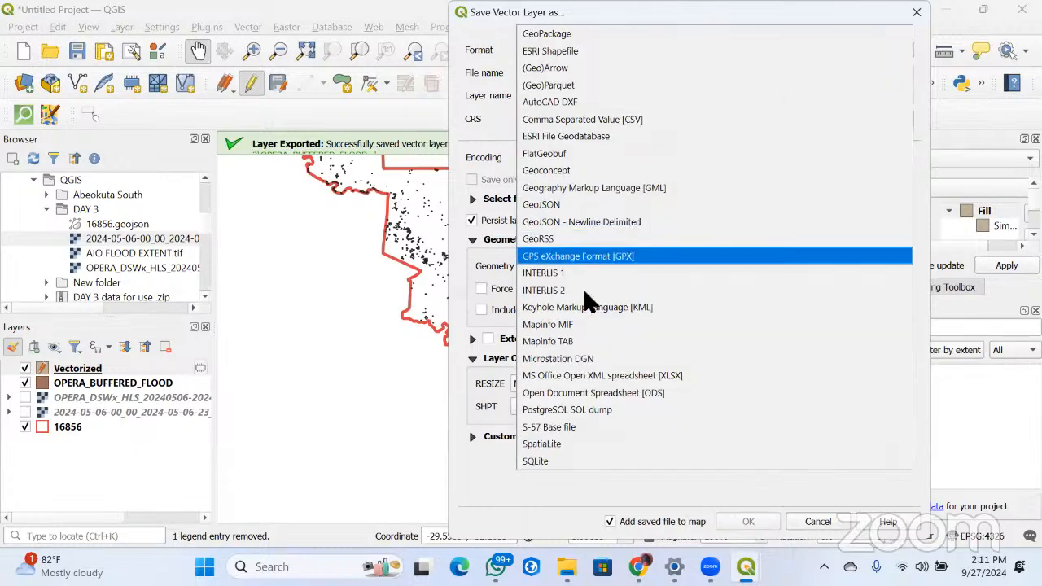
pyautogui.click(549, 204)
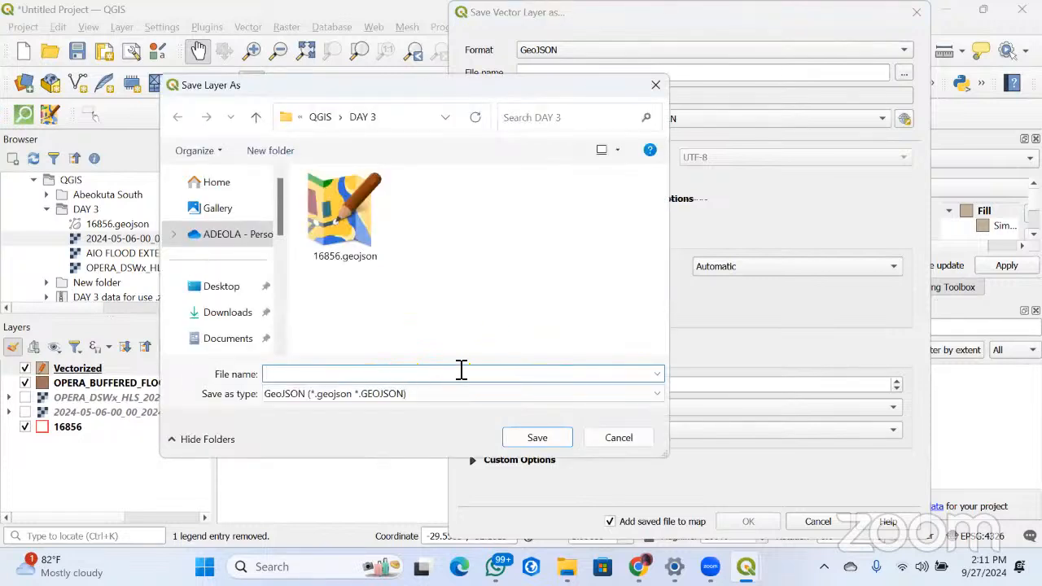
# Name the GeoJSON file OPERA_FLOOD in the DAY 3 folder and complete the export of the Vectorized layer
pyautogui.write('O')
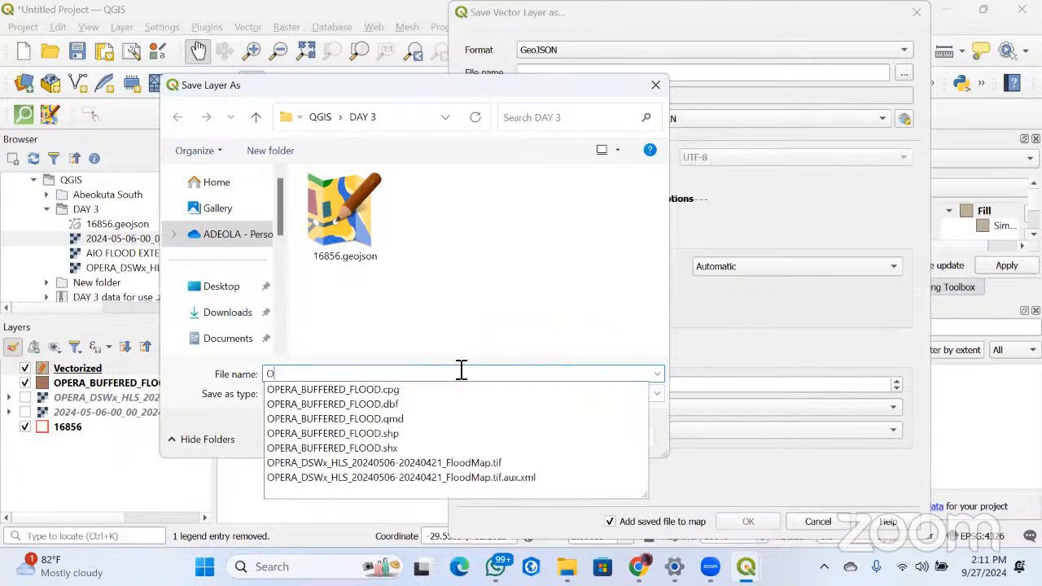
pyautogui.write('PERA_FLOOD')
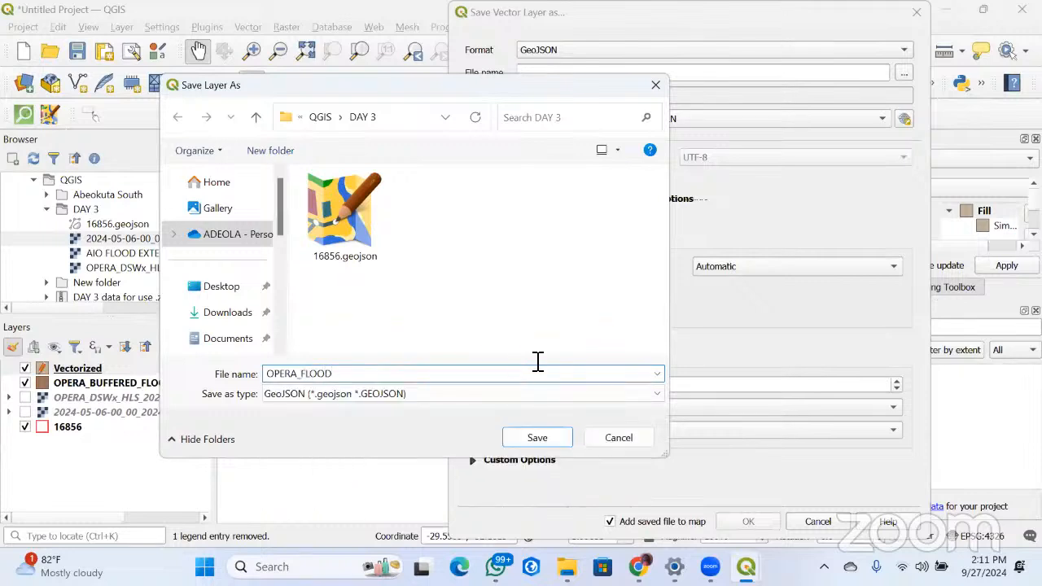
pyautogui.click(550, 432)
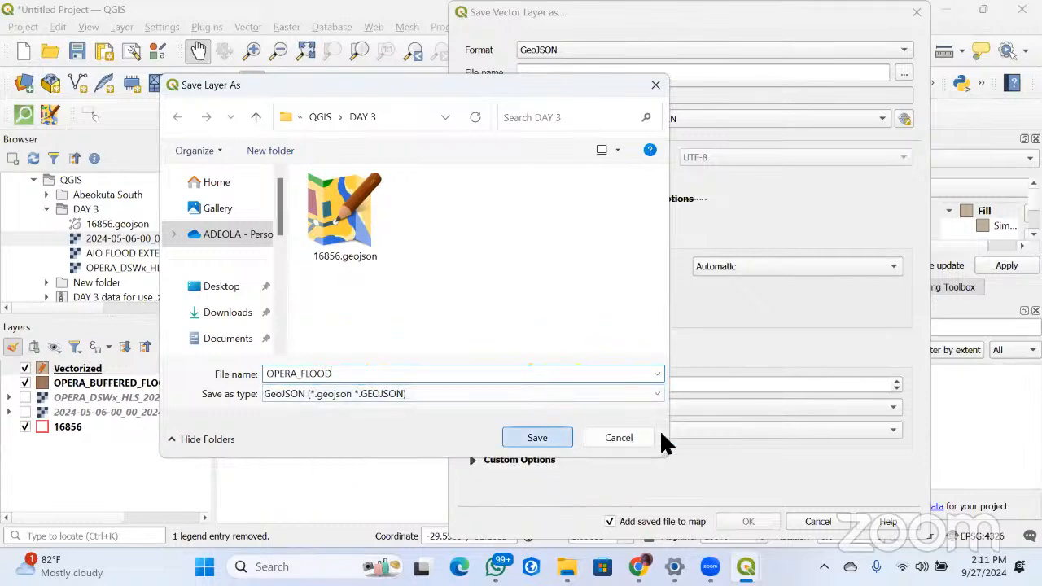
pyautogui.click(729, 523)
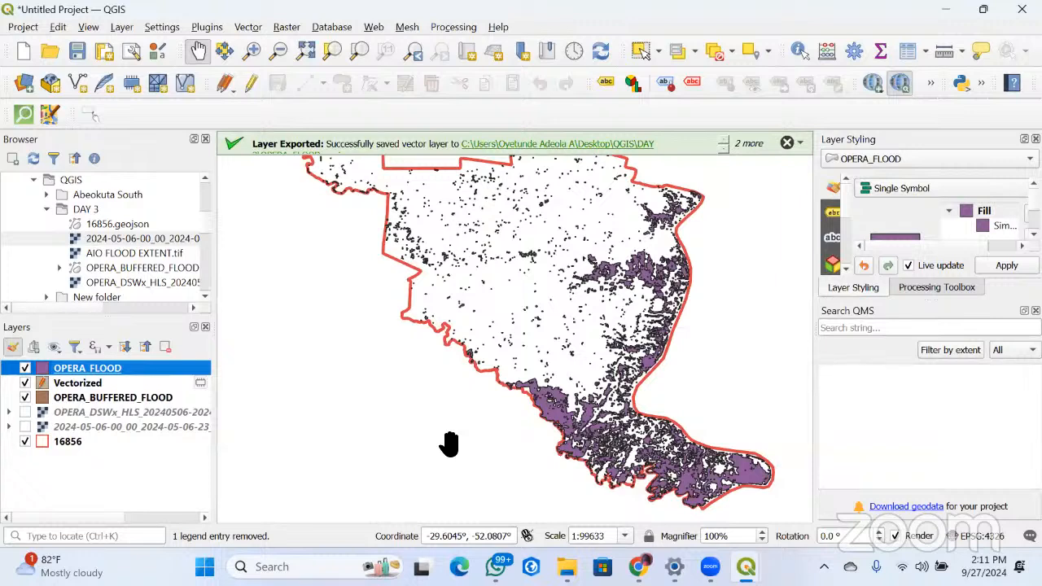
pyautogui.click(25, 383)
pyautogui.click(26, 397)
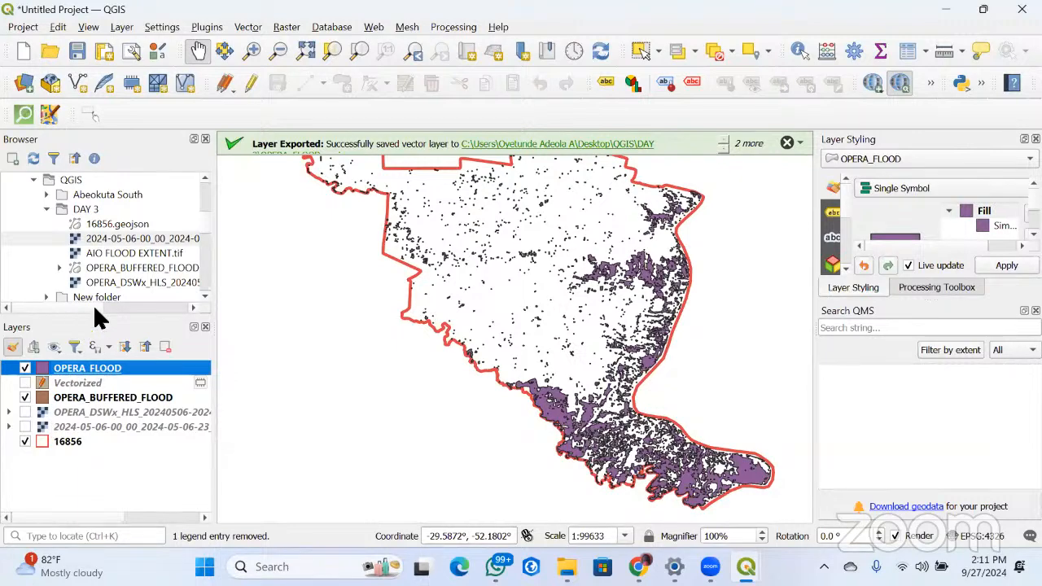
pyautogui.click(49, 412)
pyautogui.rightClick(49, 411)
pyautogui.press('Return')
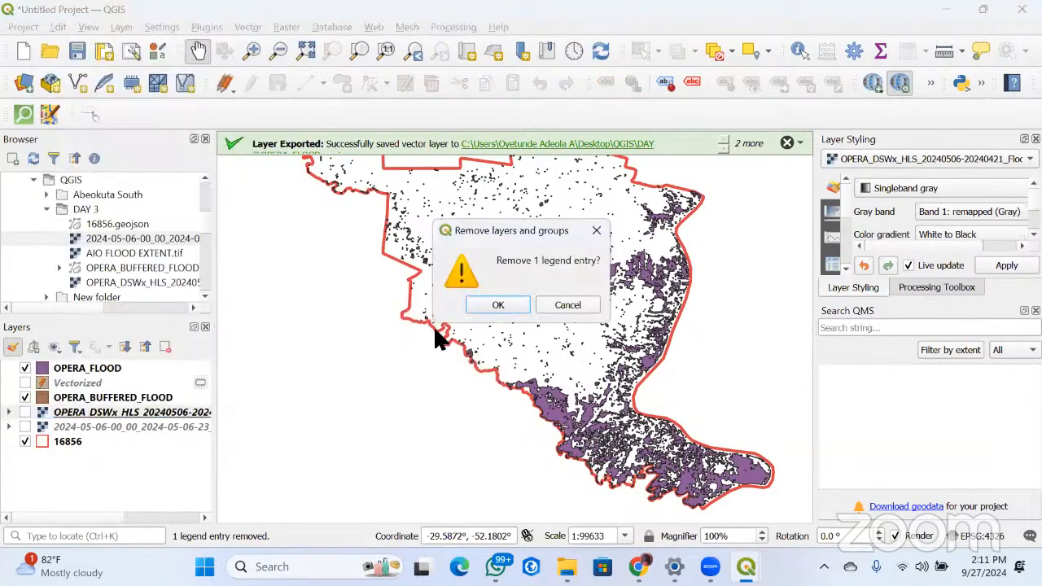
pyautogui.press('Return')
# Remove the 2024-05-06 Sentinel raster layer from the project
pyautogui.rightClick(49, 413)
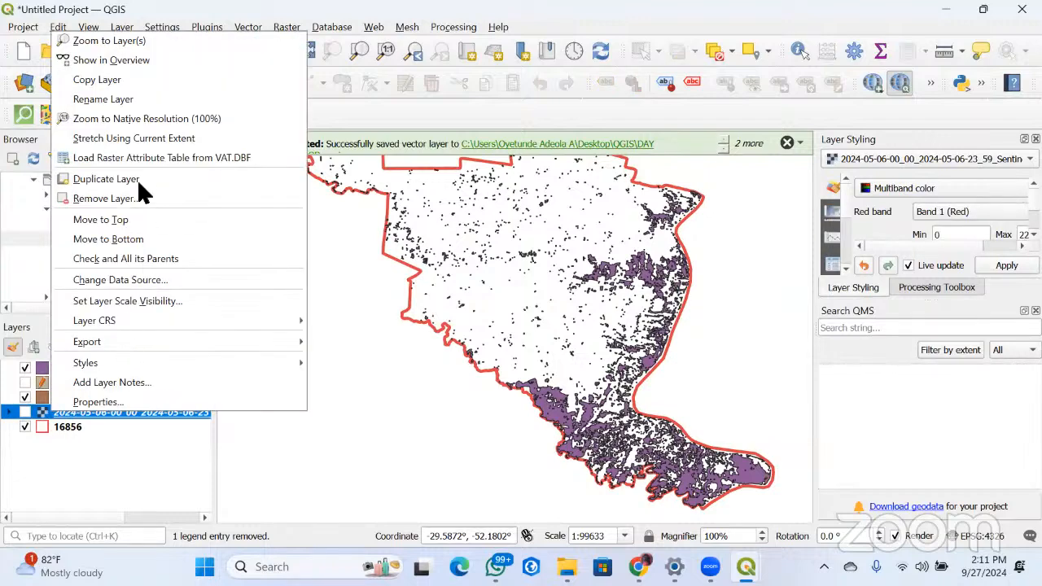
pyautogui.click(132, 199)
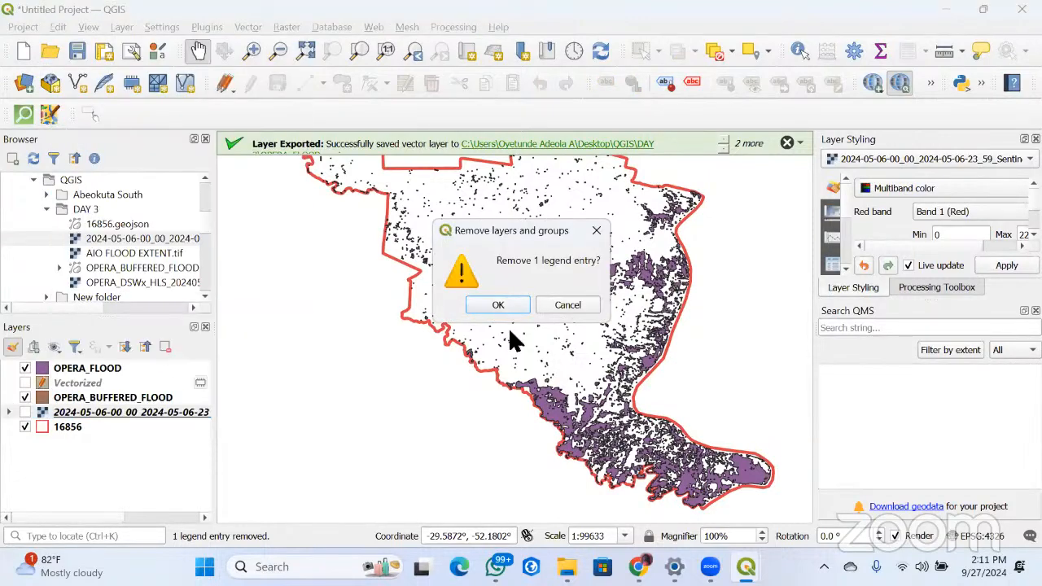
pyautogui.click(494, 305)
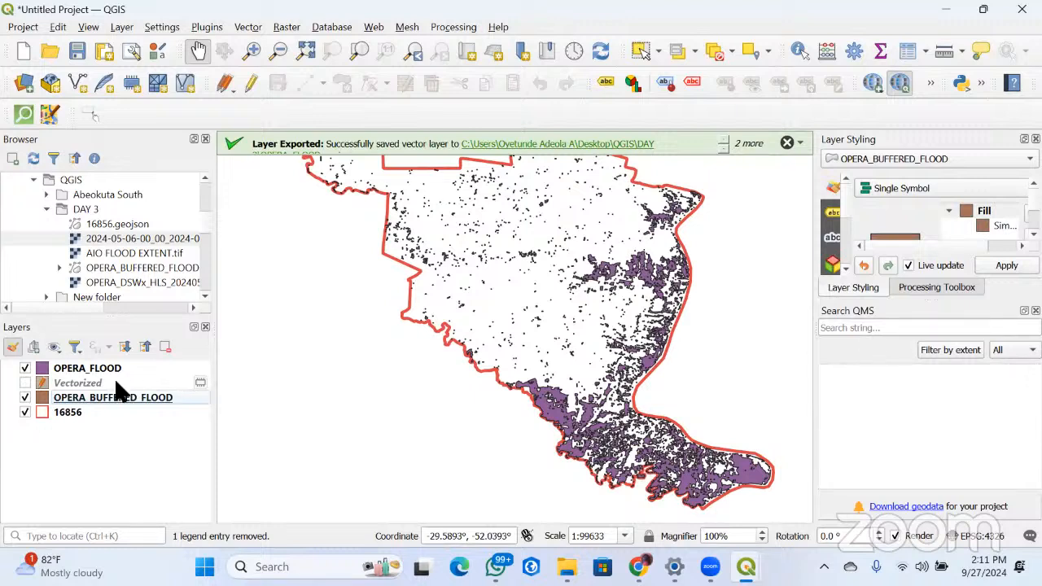
pyautogui.scroll(1, 632, 394)
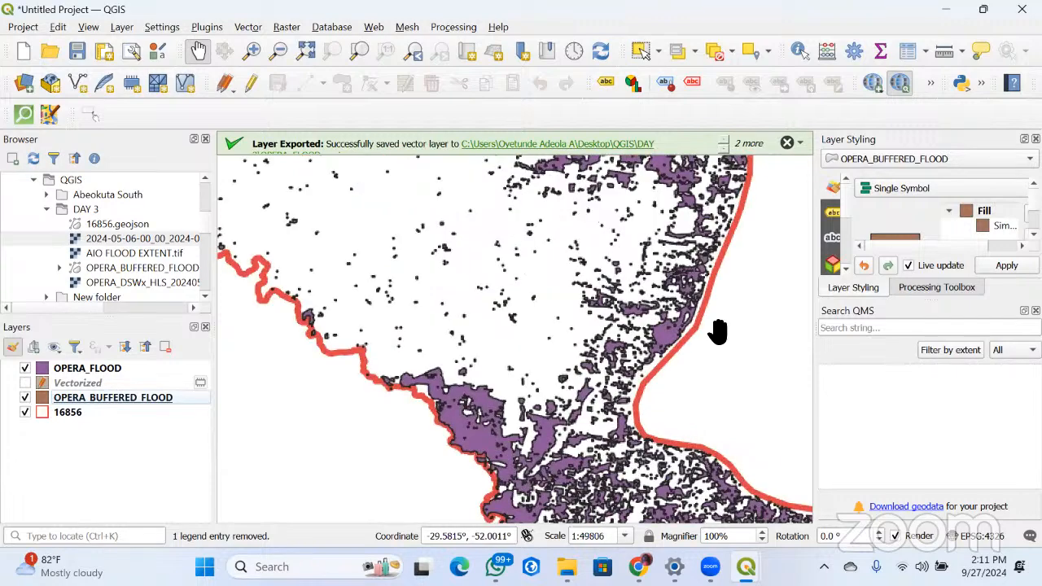
pyautogui.scroll(1, 635, 332)
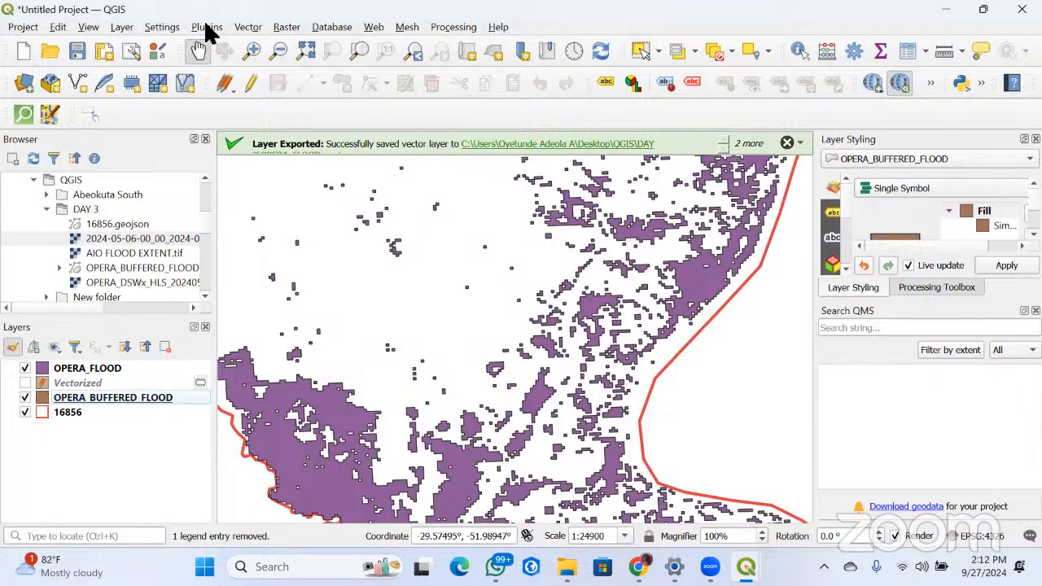
pyautogui.scroll(-4, 492, 265)
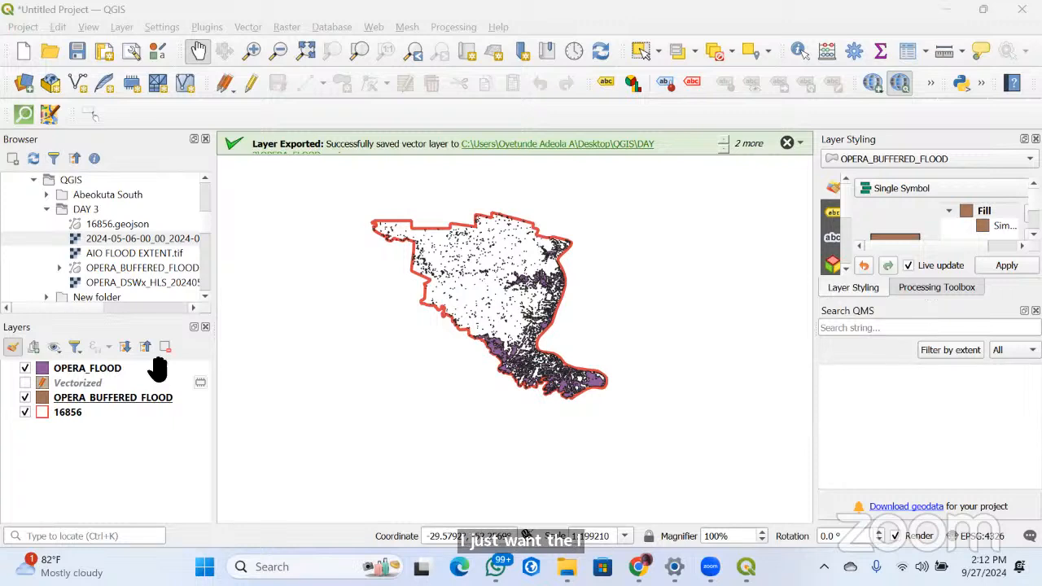
# Save the pending edits of the Vectorized layer and remove that layer from the project
pyautogui.rightClick(195, 383)
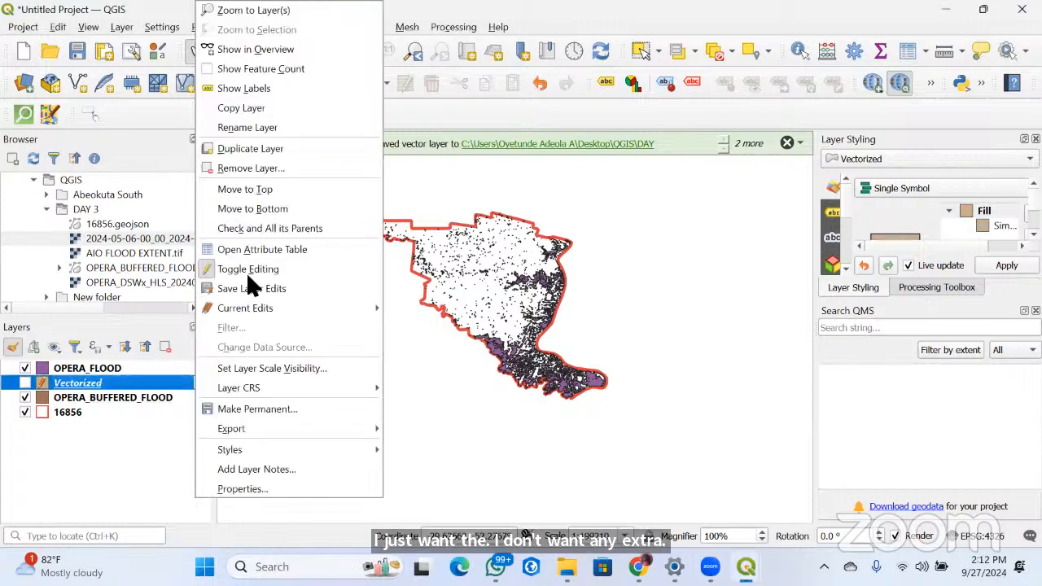
pyautogui.click(240, 169)
pyautogui.click(502, 294)
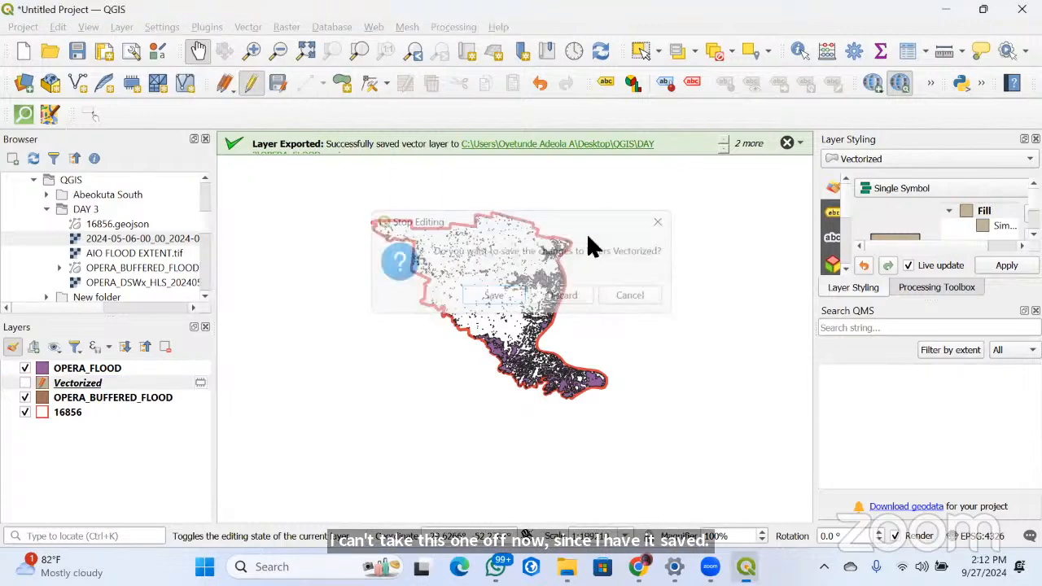
pyautogui.press('Escape')
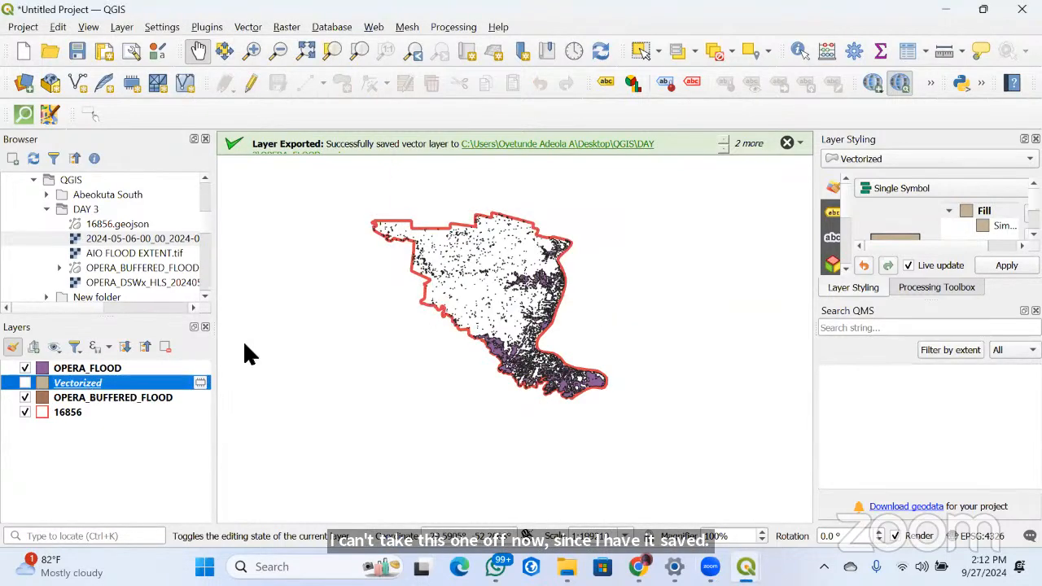
pyautogui.rightClick(89, 383)
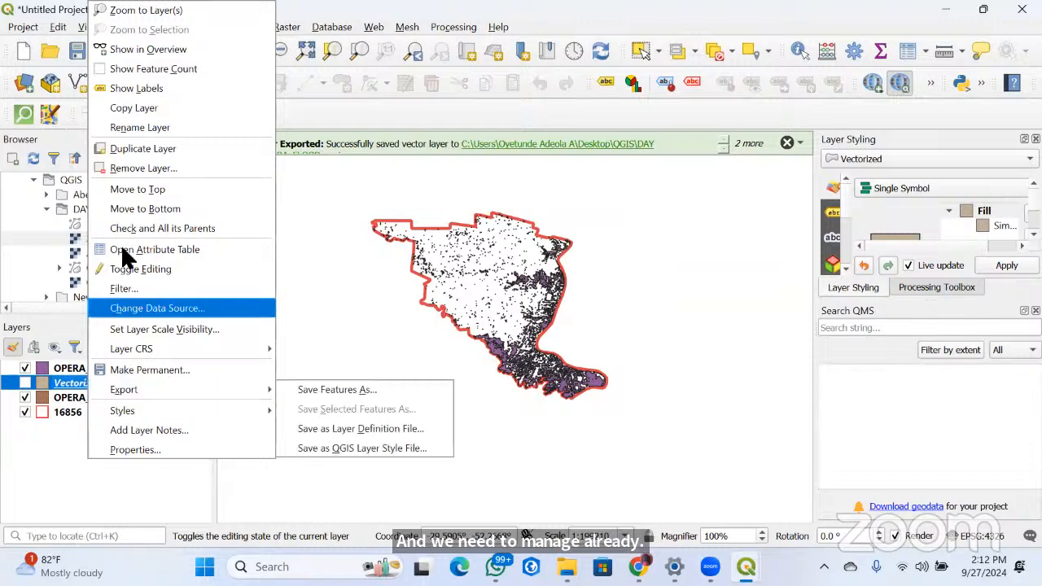
pyautogui.click(494, 300)
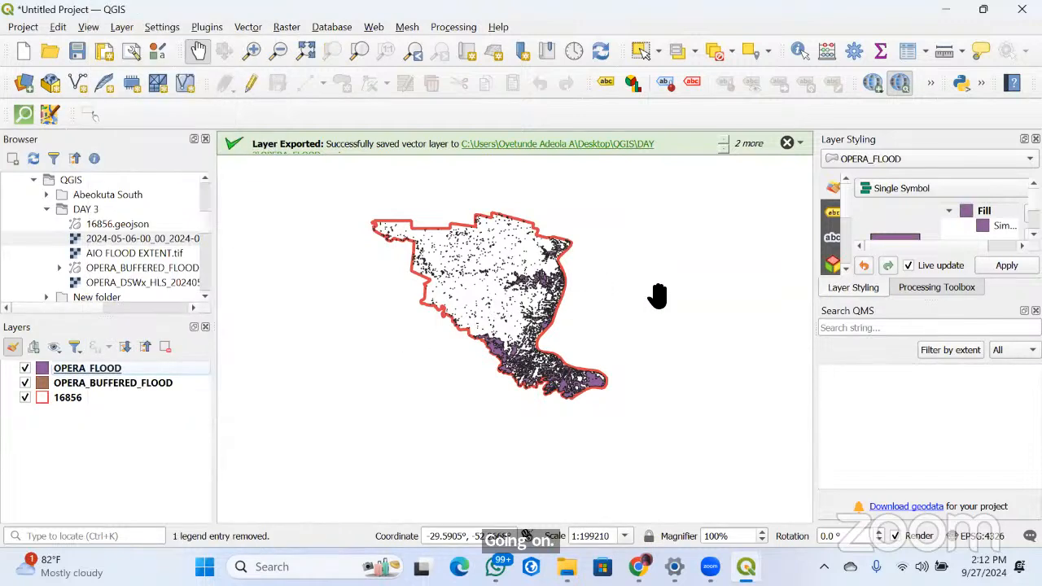
# Compare the extents of the OPERA_BUFFERED_FLOOD and OPERA_FLOOD layers on the map, viewing each layer in full
pyautogui.scroll(5, 537, 389)
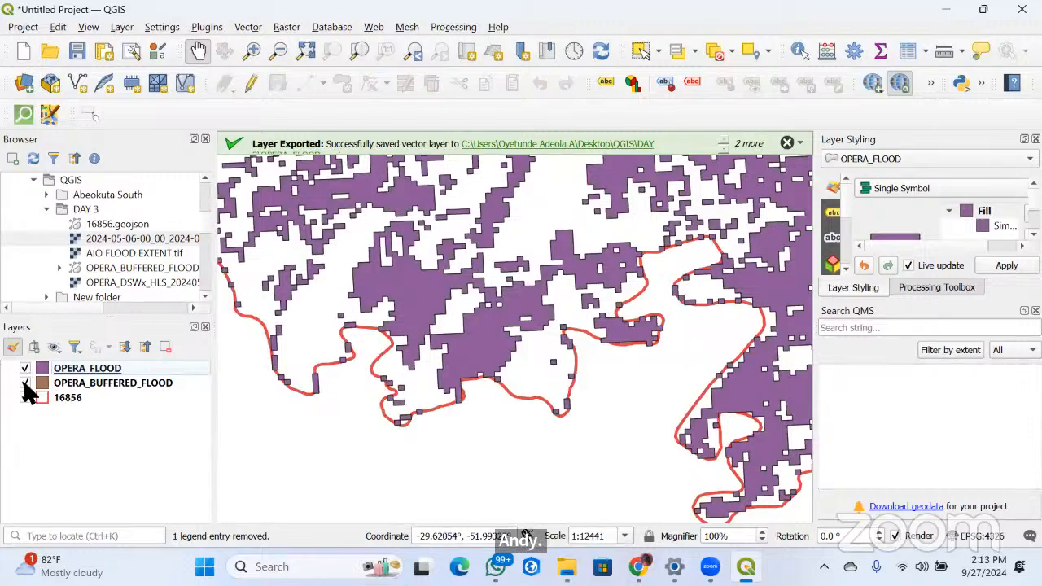
pyautogui.click(62, 384)
pyautogui.rightClick(58, 385)
pyautogui.press('Escape')
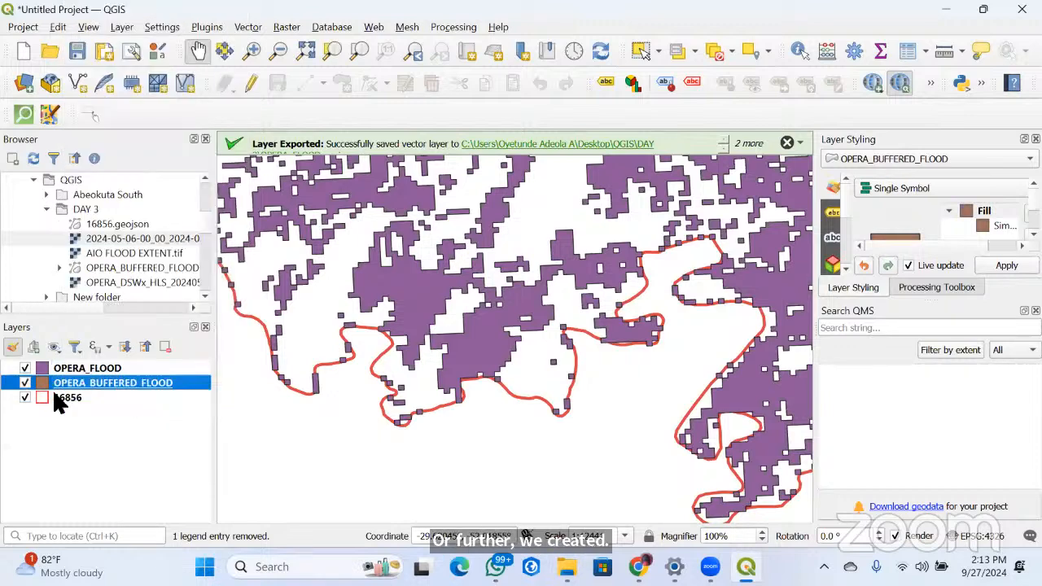
pyautogui.rightClick(120, 384)
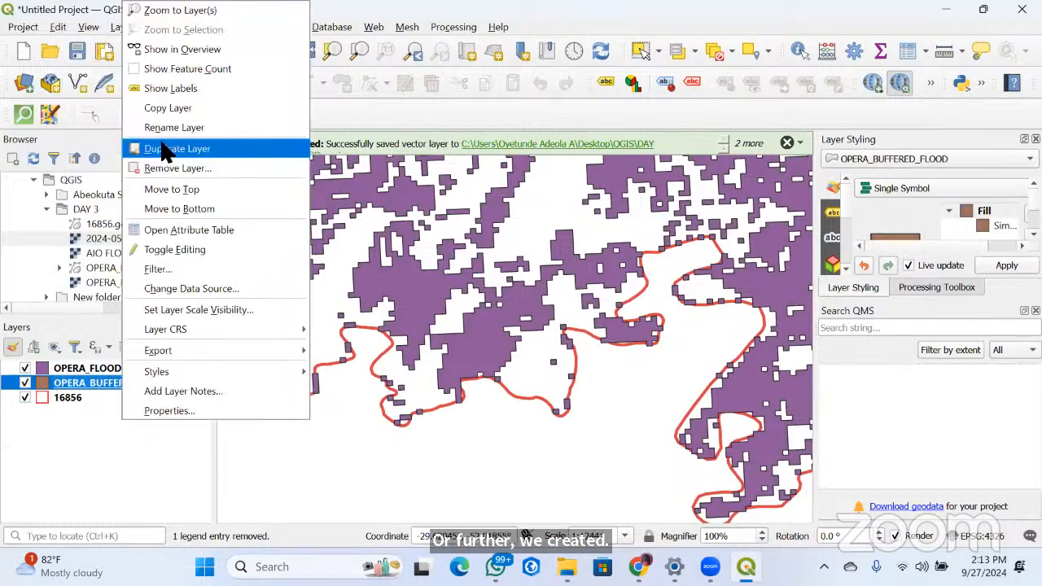
pyautogui.click(179, 10)
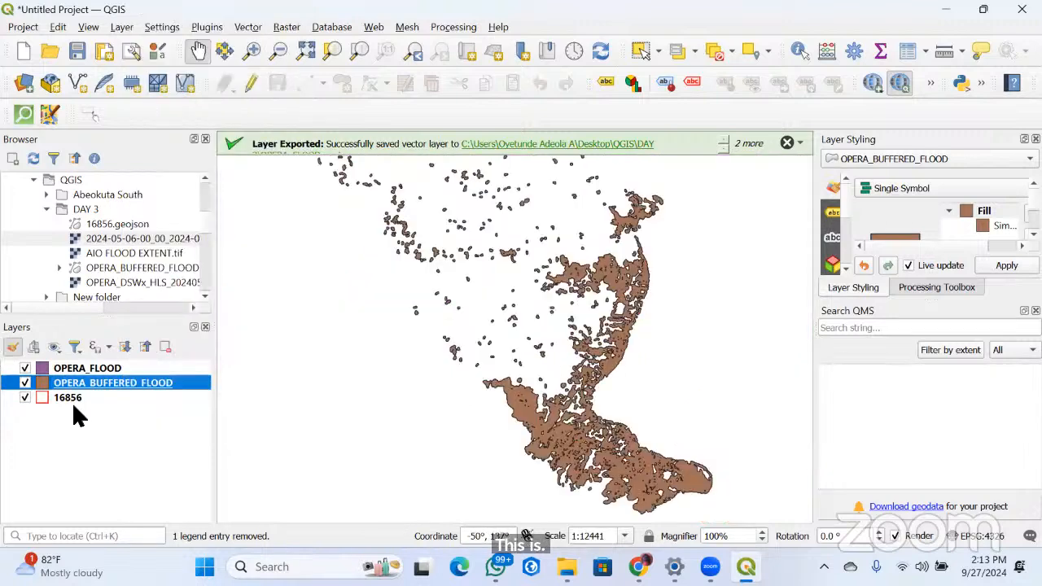
pyautogui.rightClick(58, 368)
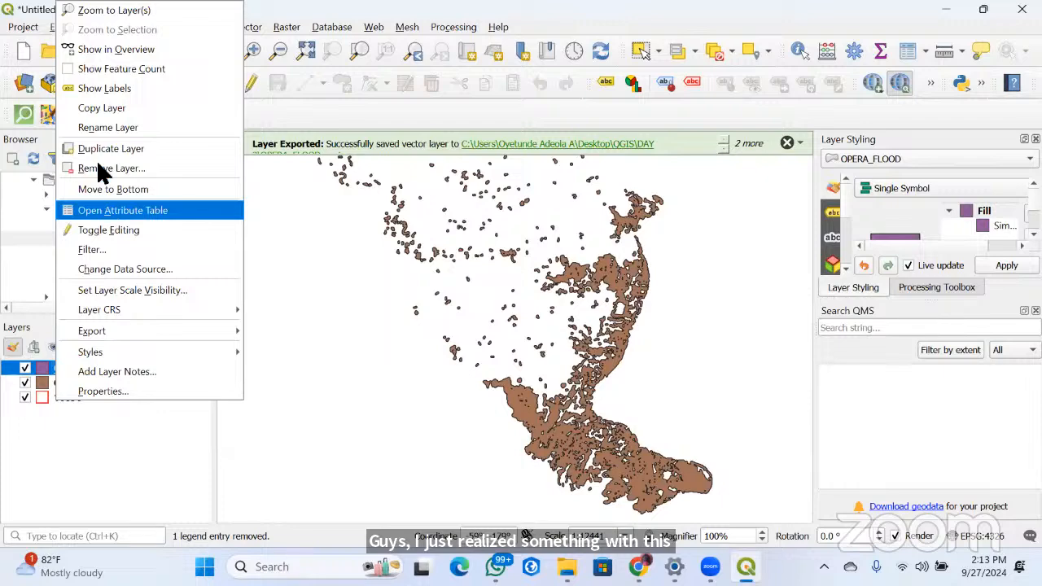
pyautogui.click(91, 12)
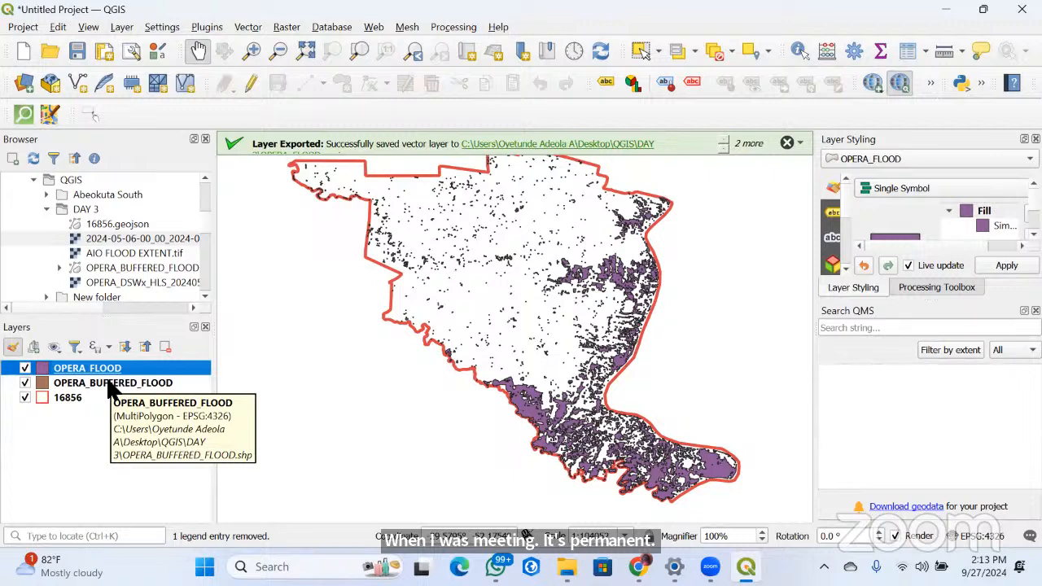
pyautogui.rightClick(152, 382)
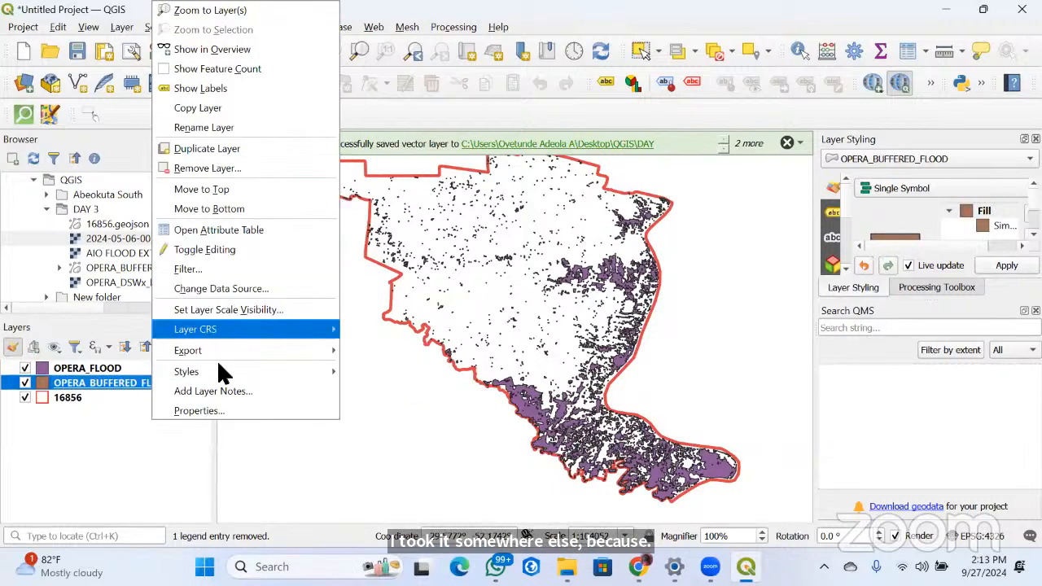
pyautogui.moveTo(221, 372)
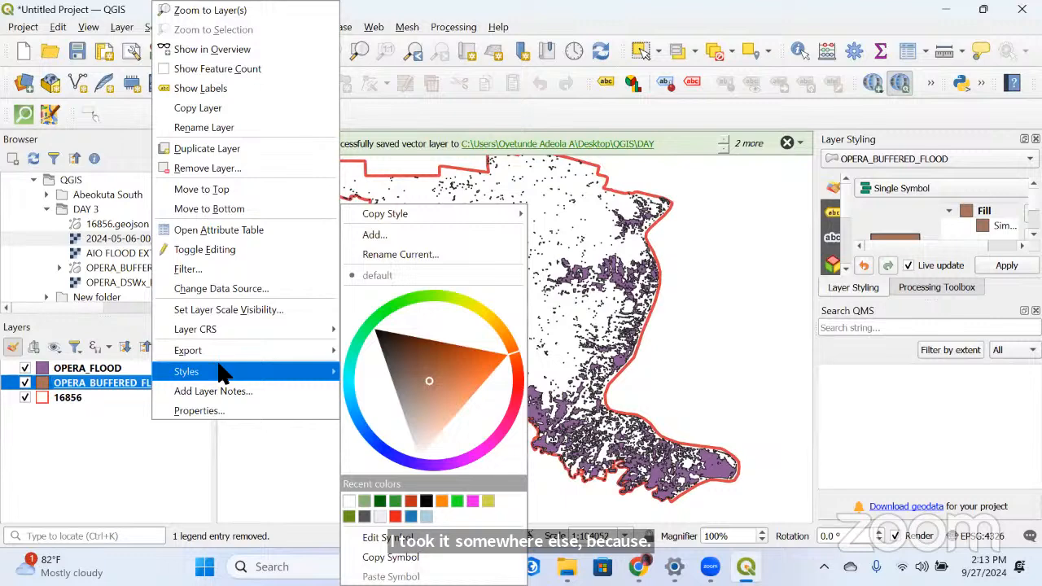
pyautogui.click(106, 444)
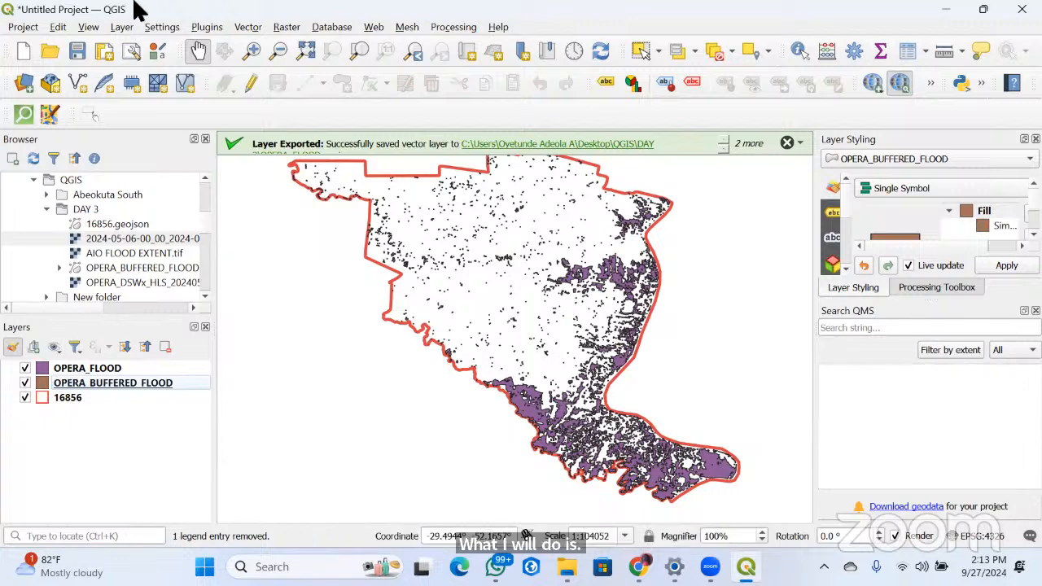
# Set up a Buffer of the OPERA_FLOOD layer with a distance of 30 meters
pyautogui.click(248, 27)
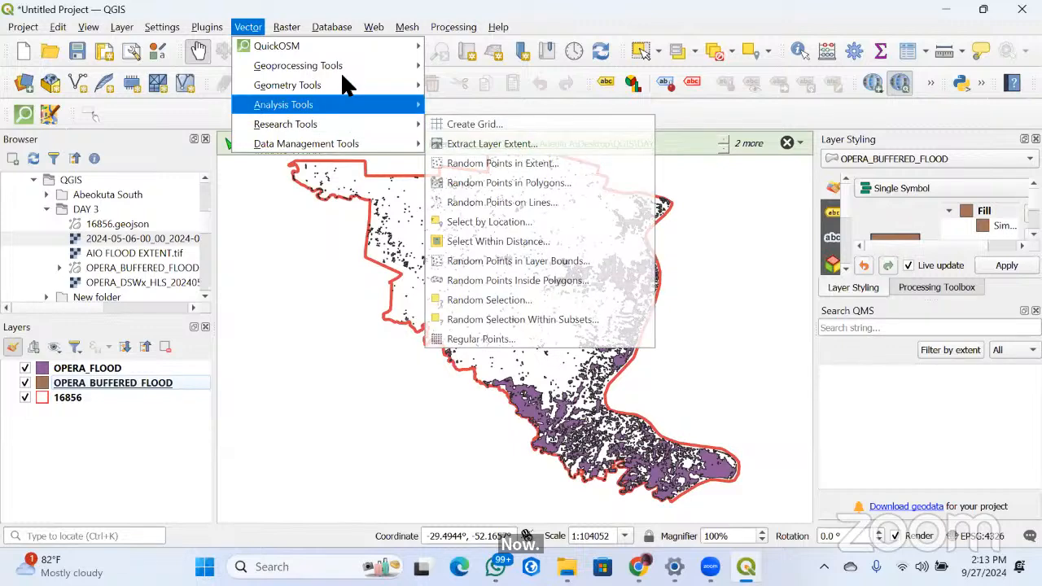
pyautogui.moveTo(356, 63)
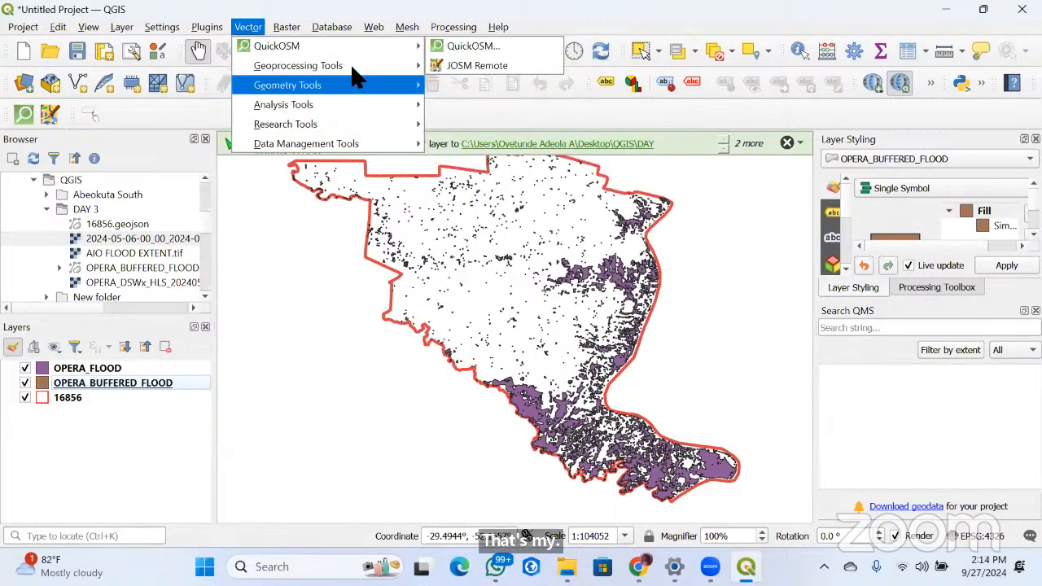
pyautogui.click(461, 67)
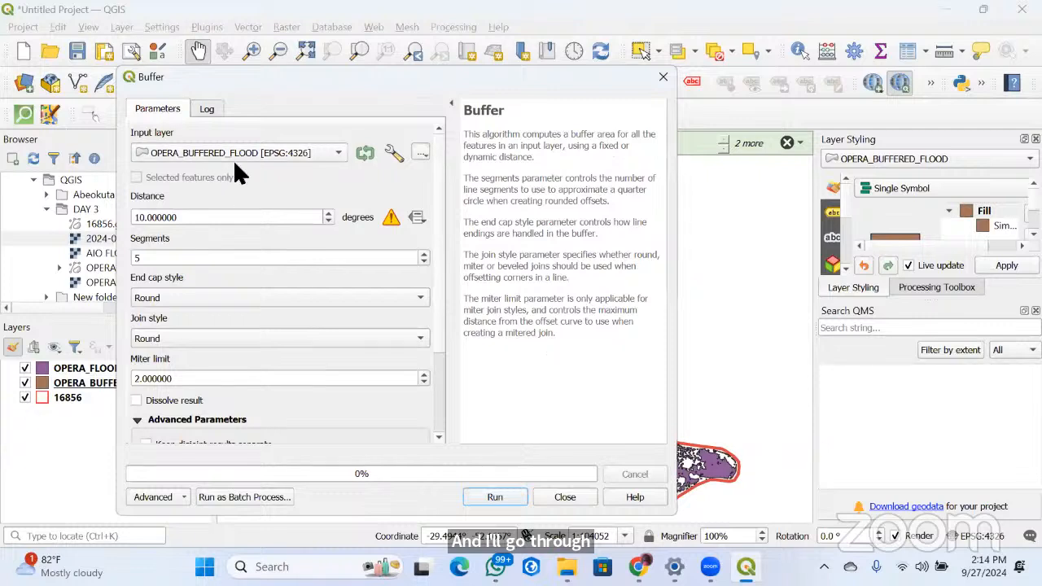
pyautogui.click(294, 151)
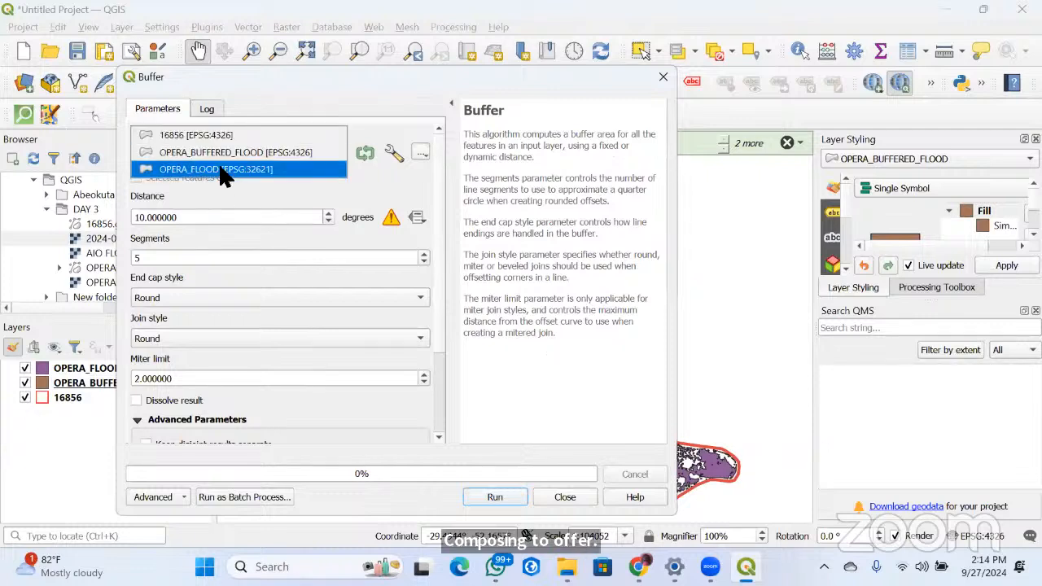
pyautogui.click(226, 171)
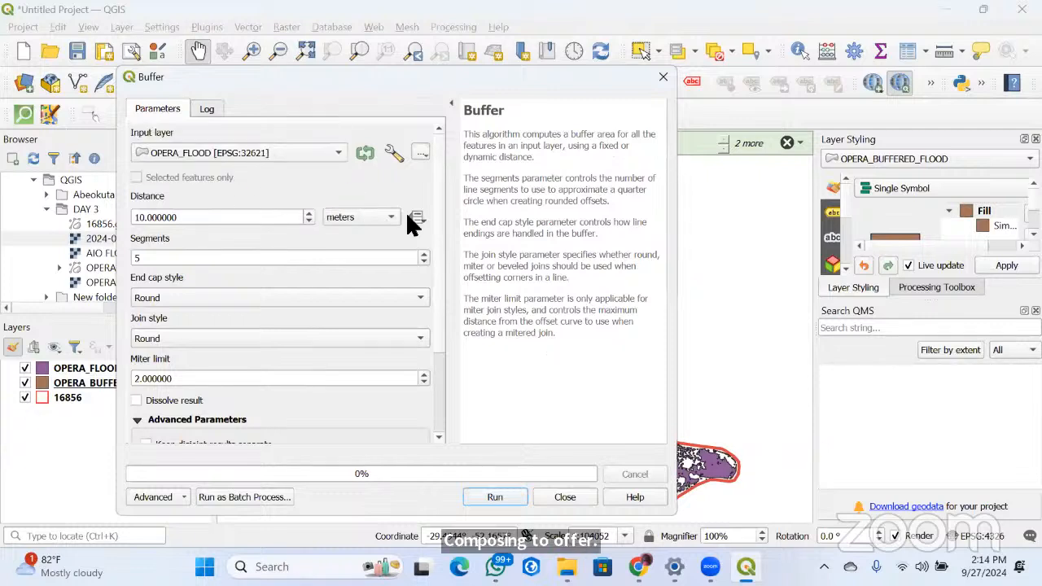
pyautogui.click(142, 218)
pyautogui.press('BackSpace')
pyautogui.write('3')
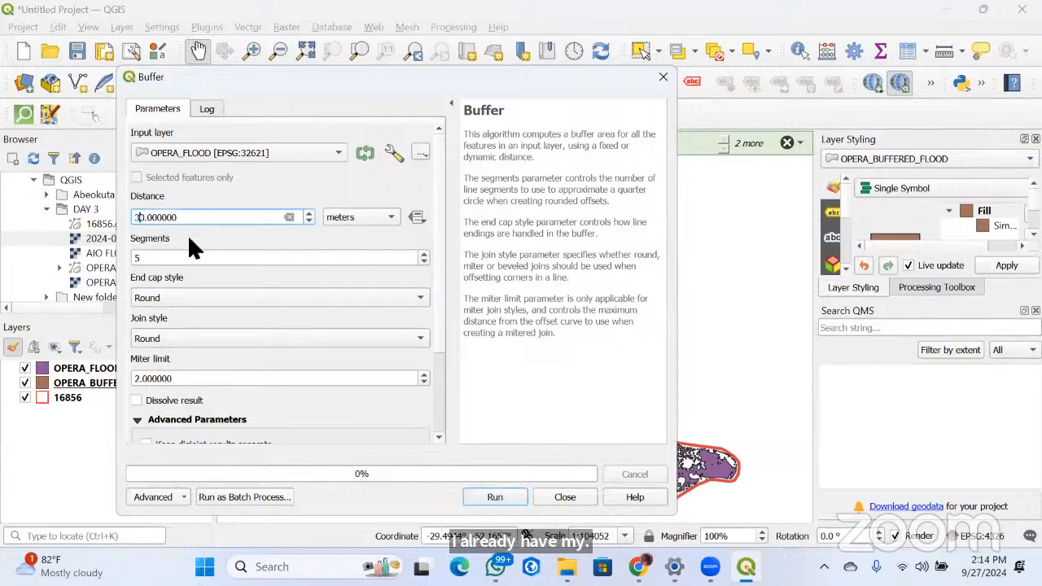
# Run the buffer to a temporary layer without dissolving the result and inspect it on the map
pyautogui.scroll(-1, 253, 378)
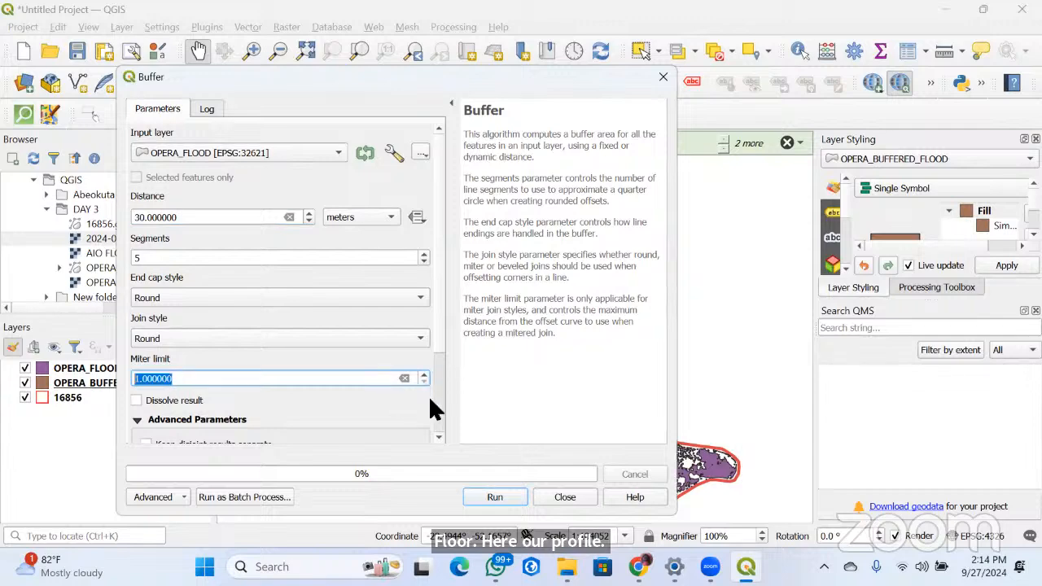
pyautogui.click(480, 496)
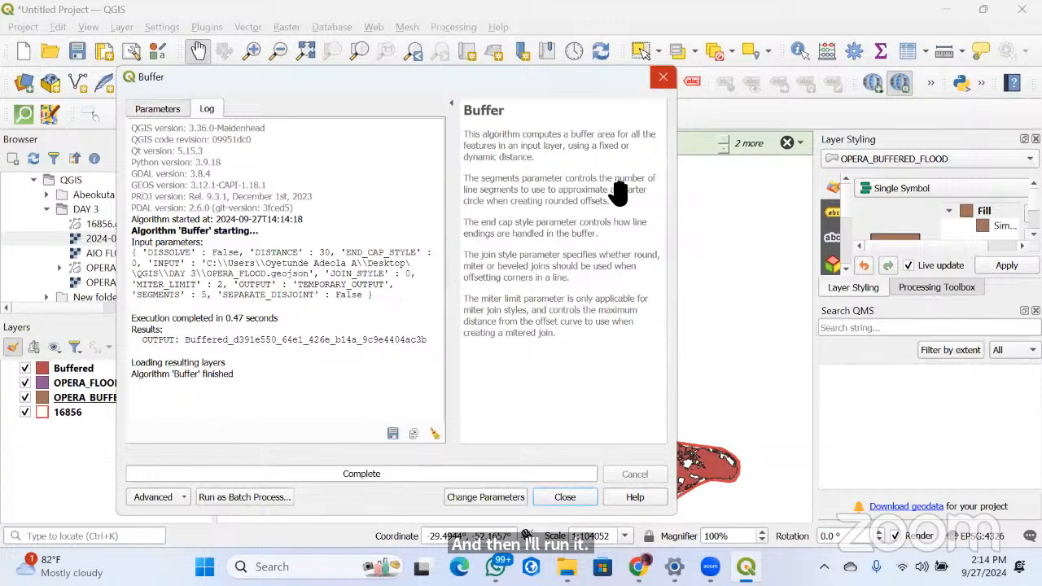
pyautogui.click(663, 77)
pyautogui.scroll(2, 582, 459)
pyautogui.scroll(-3, 581, 460)
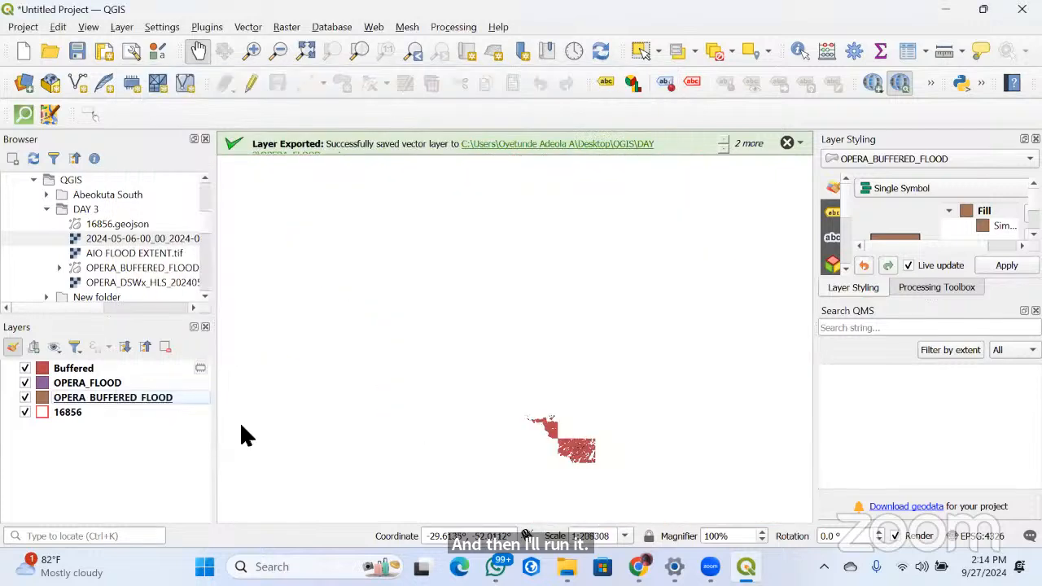
# Remove the undissolved Buffered layer from the project
pyautogui.rightClick(62, 368)
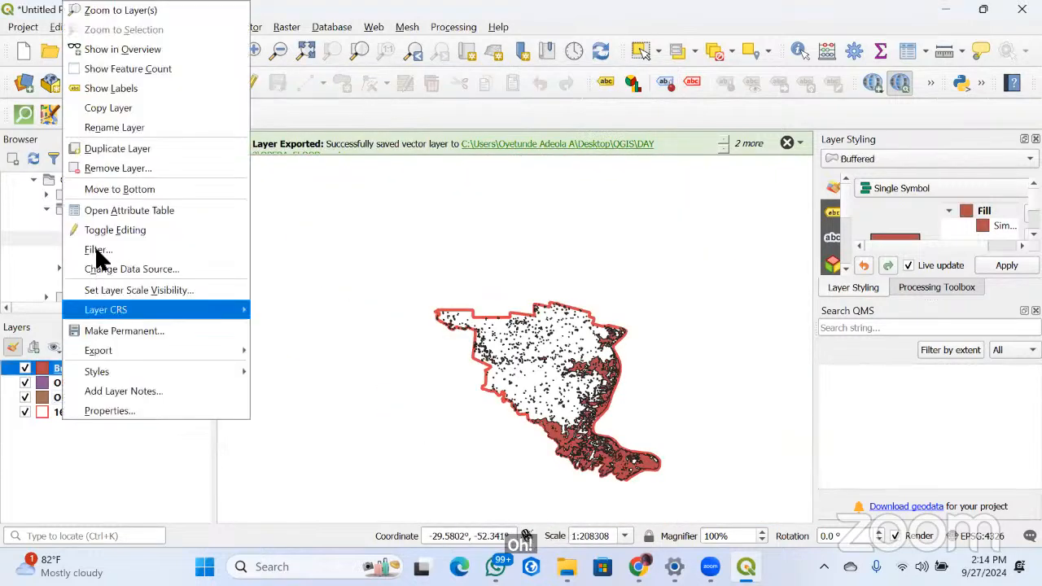
pyautogui.press('Return')
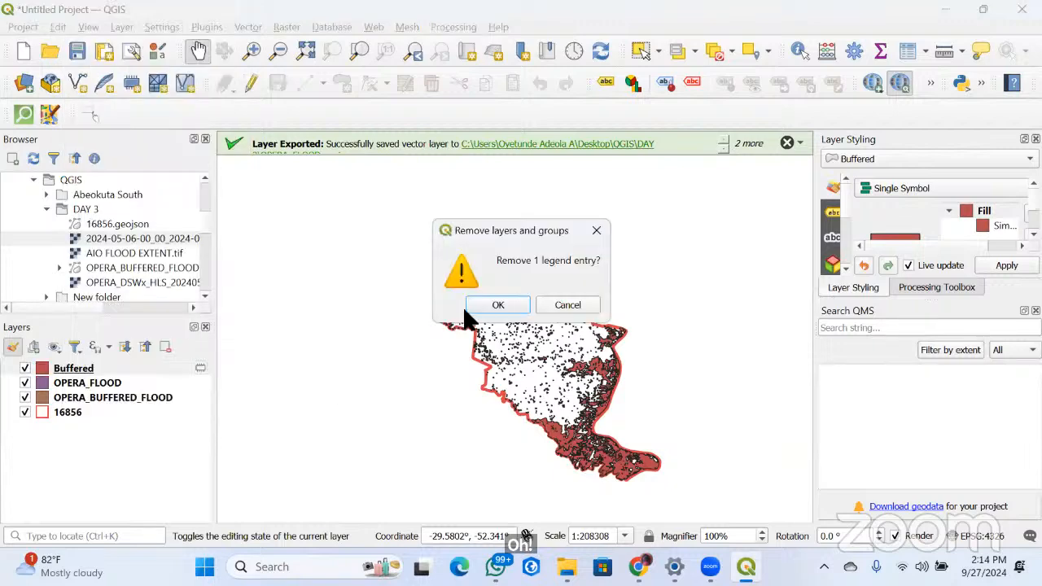
pyautogui.click(488, 307)
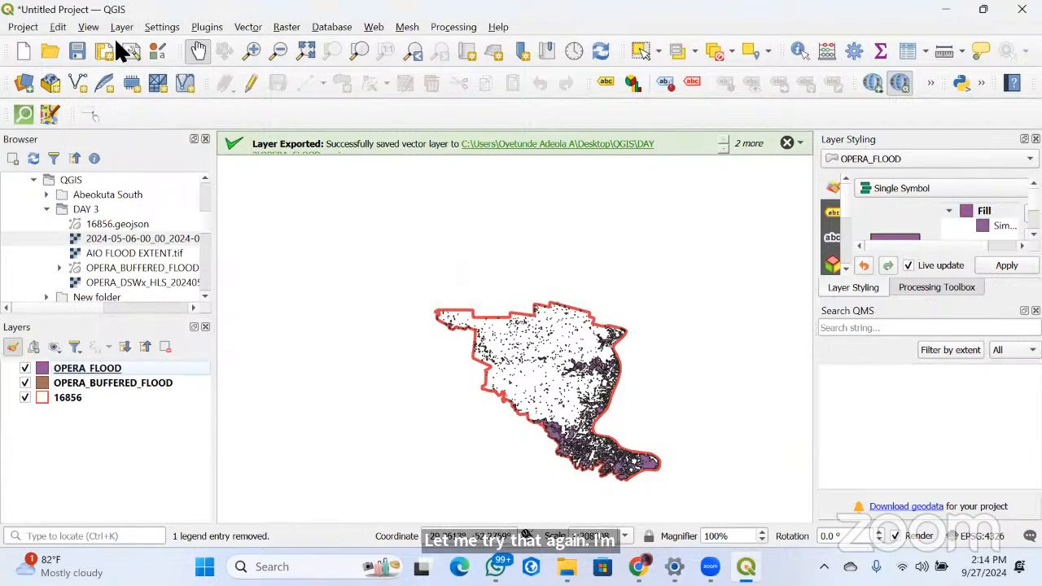
# Buffer the OPERA_FLOOD layer by 30 meters into a temporary layer, dissolving the result and keeping disjoint results separate
pyautogui.click(286, 27)
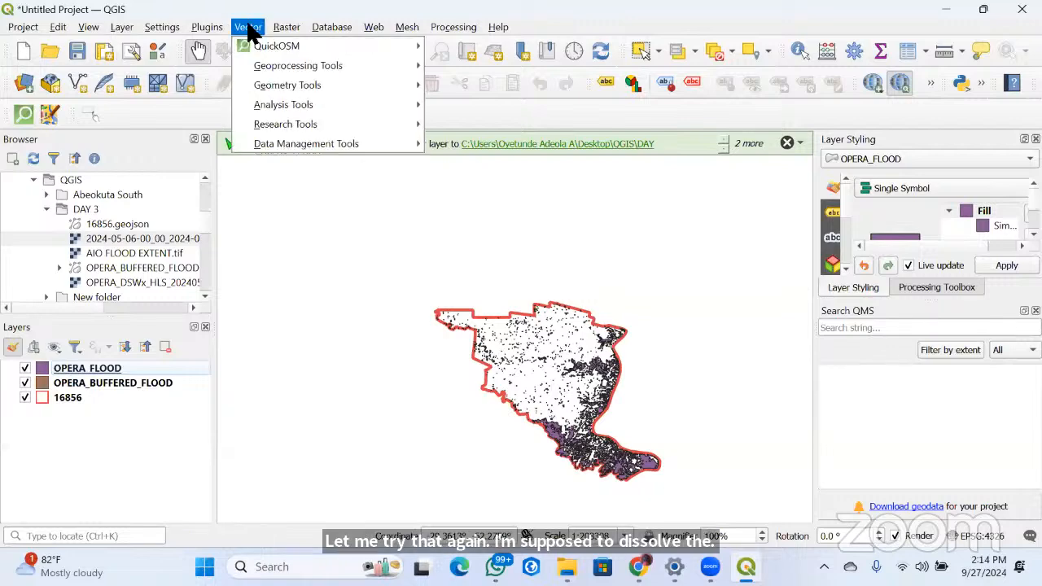
pyautogui.moveTo(289, 69)
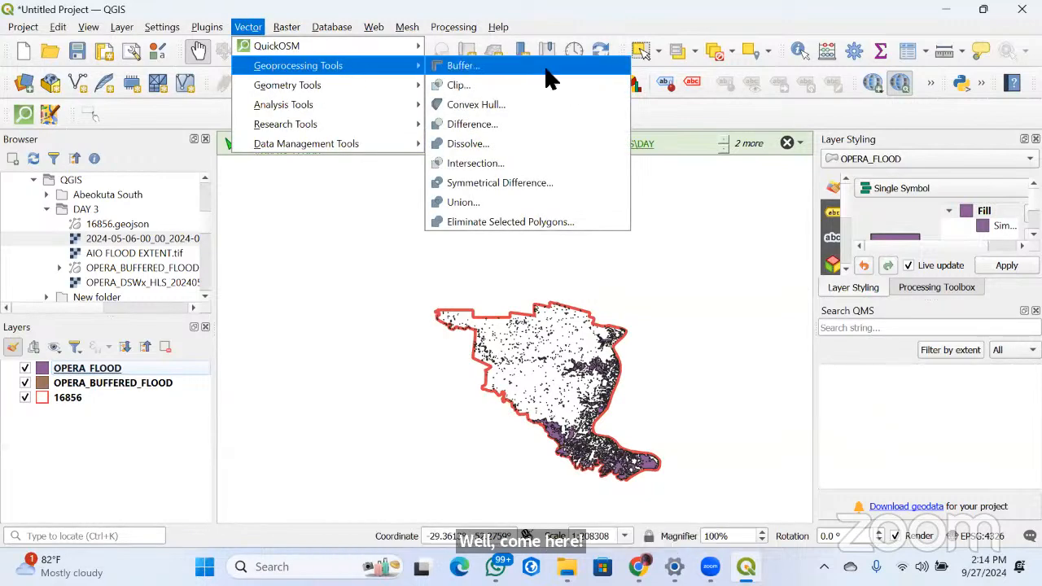
pyautogui.click(545, 68)
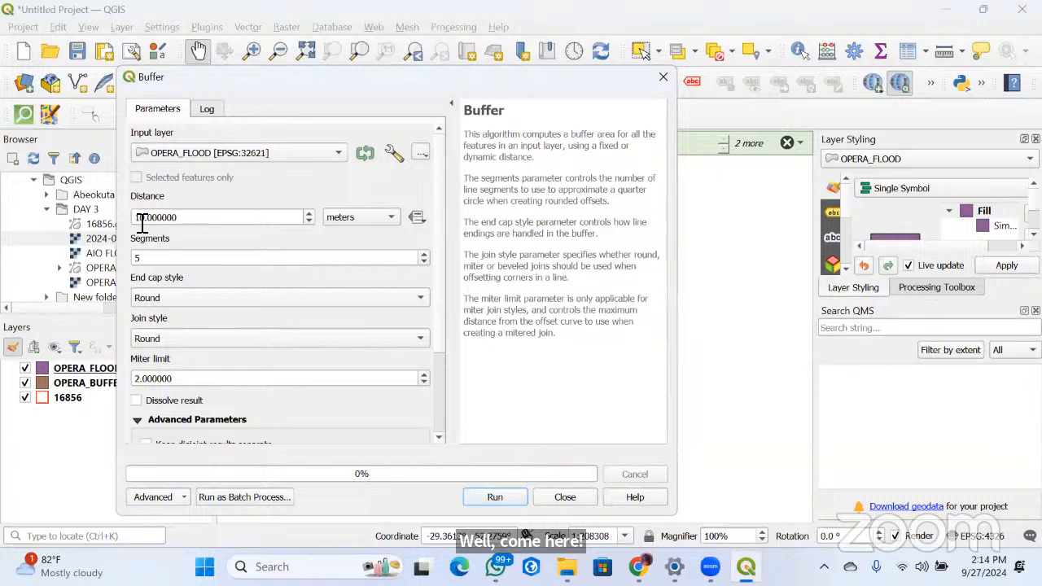
pyautogui.click(204, 221)
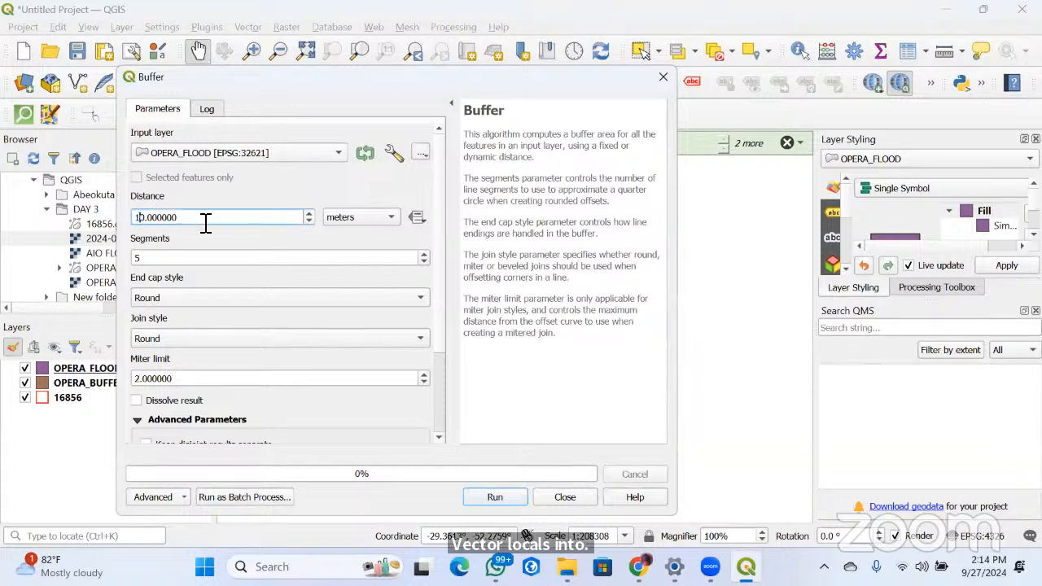
pyautogui.press('BackSpace')
pyautogui.write('3')
pyautogui.click(136, 399)
pyautogui.scroll(-2, 273, 407)
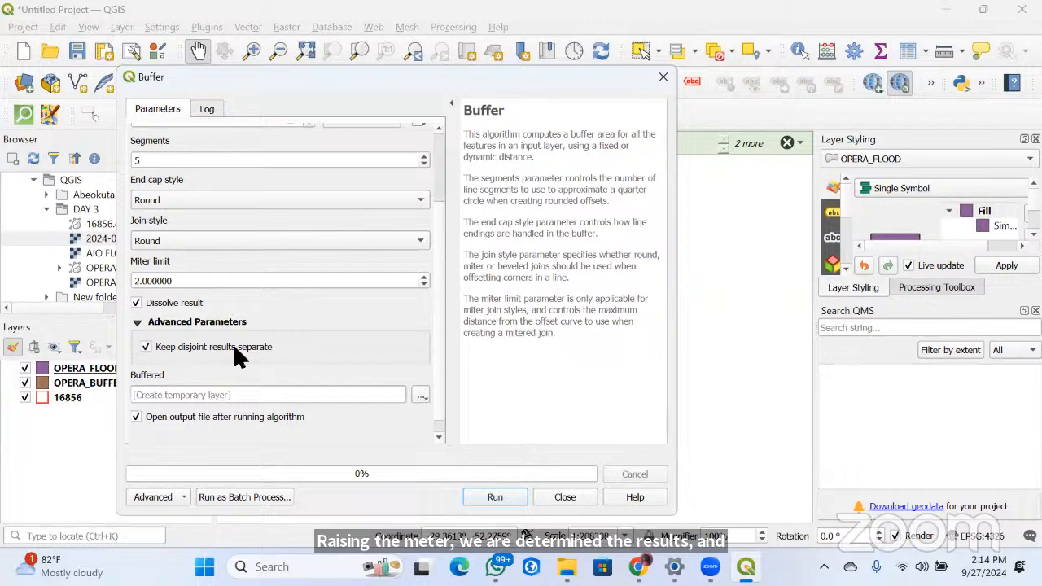
pyautogui.click(501, 497)
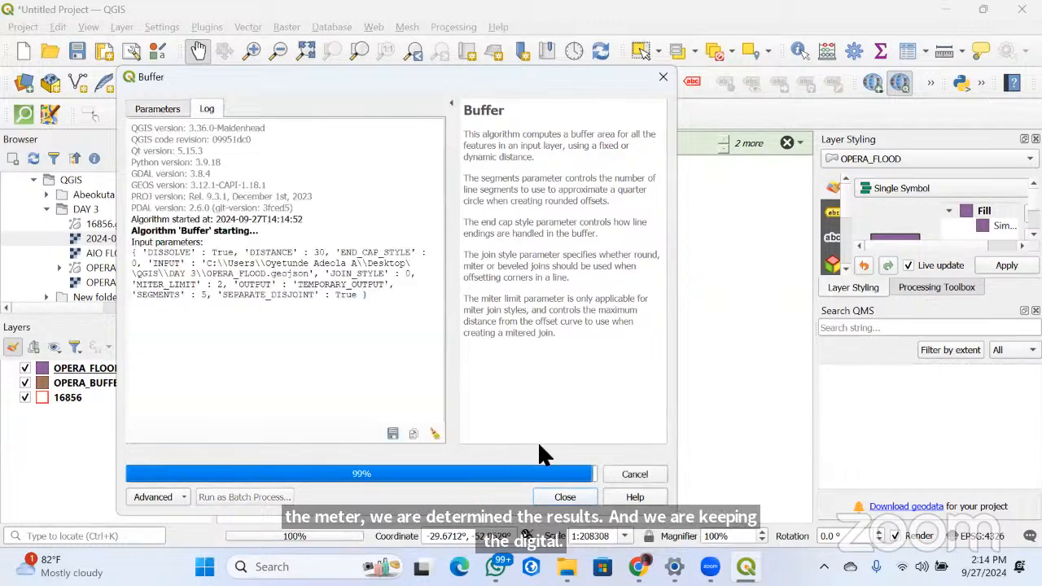
pyautogui.click(663, 78)
pyautogui.scroll(3, 477, 419)
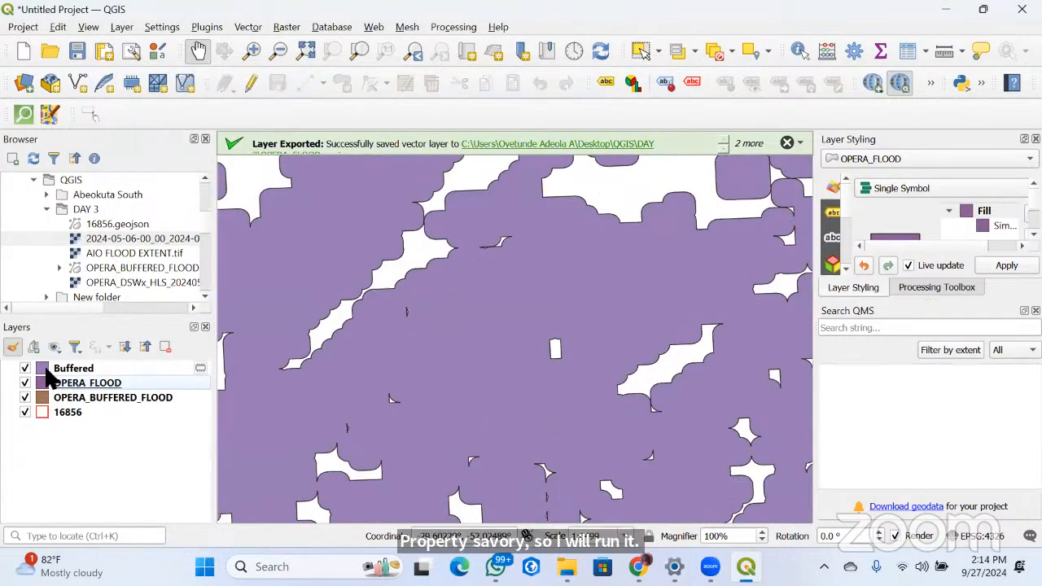
# Change the fill colour of the Buffered layer to #987d1a
pyautogui.click(46, 373)
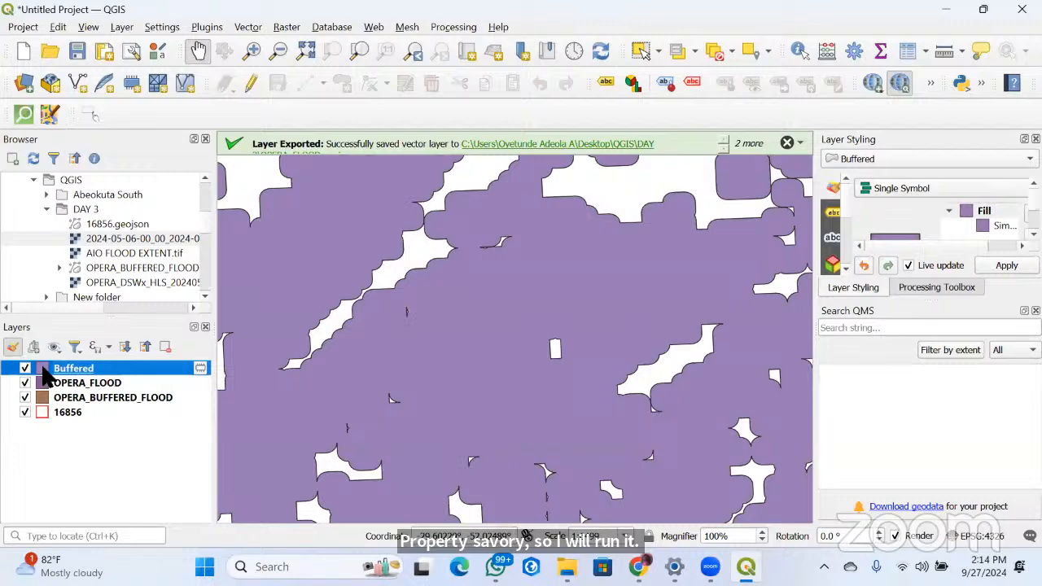
pyautogui.doubleClick(47, 372)
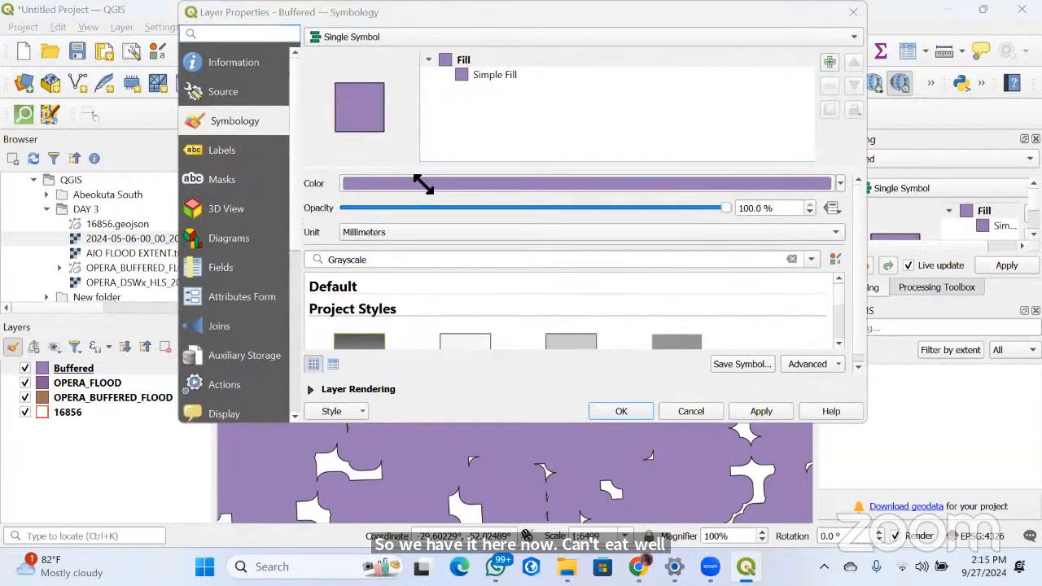
pyautogui.click(422, 183)
pyautogui.moveTo(544, 216); pyautogui.dragTo(554, 217)
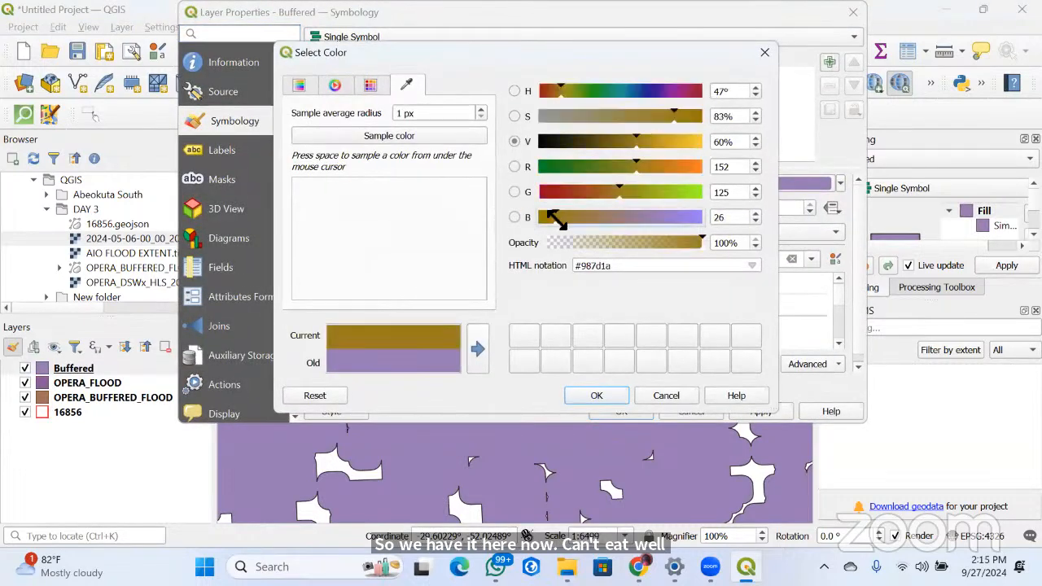
pyautogui.click(598, 393)
pyautogui.click(622, 411)
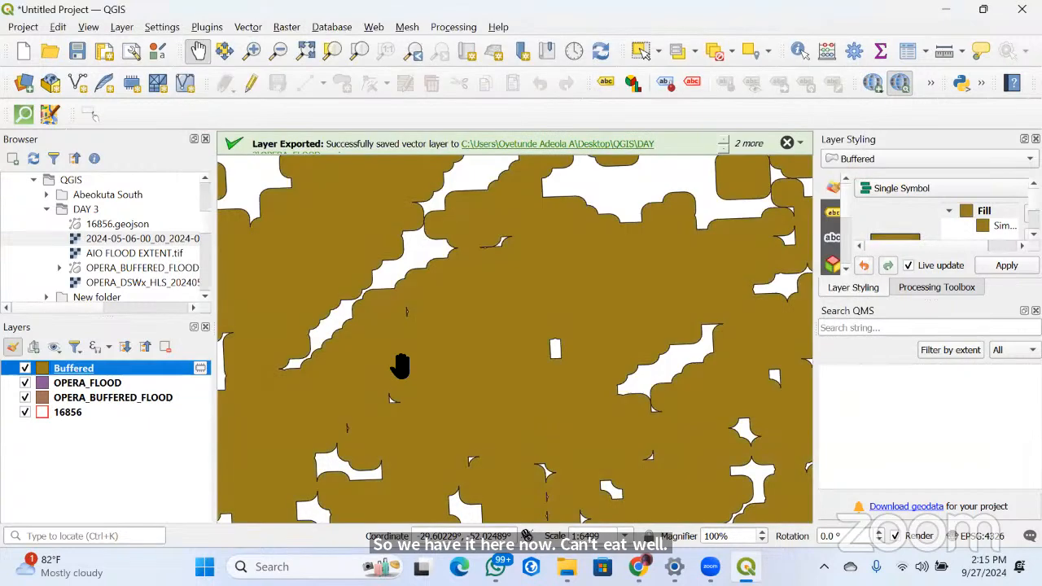
# Move the OPERA_FLOOD layer above the Buffered layer and compare the two on the map
pyautogui.moveTo(53, 382)
pyautogui.mouseDown()
pyautogui.moveTo(84, 395)
pyautogui.moveTo(86, 382)
pyautogui.moveTo(62, 394)
pyautogui.mouseUp()
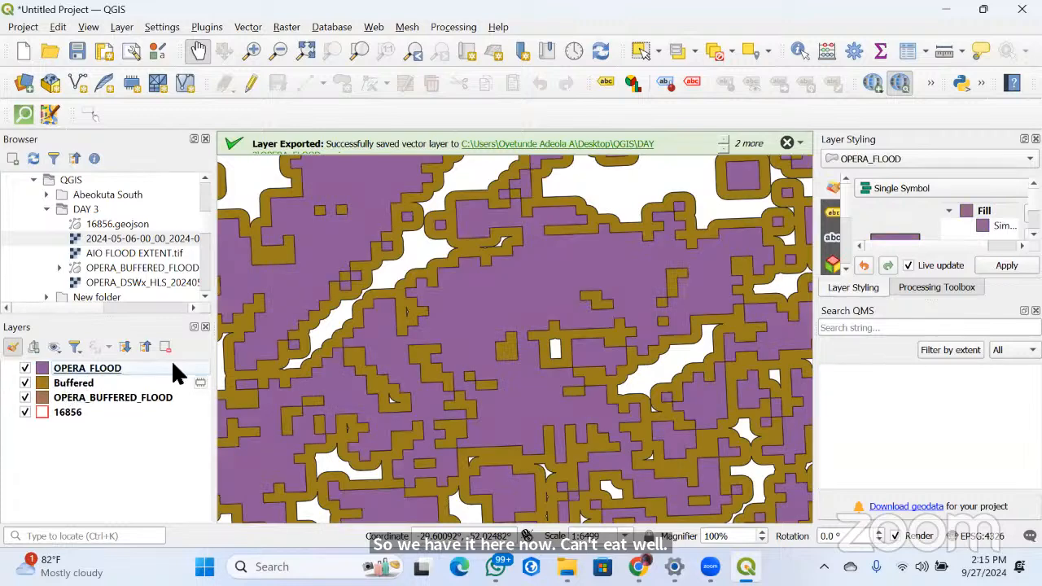
pyautogui.scroll(-1, 379, 375)
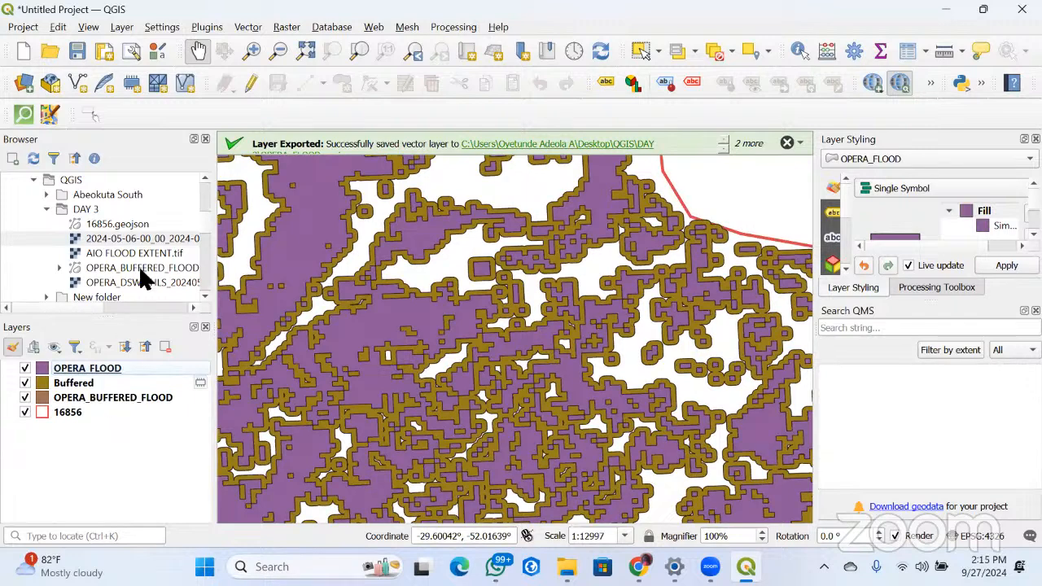
pyautogui.scroll(-2, 528, 388)
# Remove the OPERA_BUFFERED_FLOOD layer from the project
pyautogui.rightClick(95, 397)
pyautogui.press('Return')
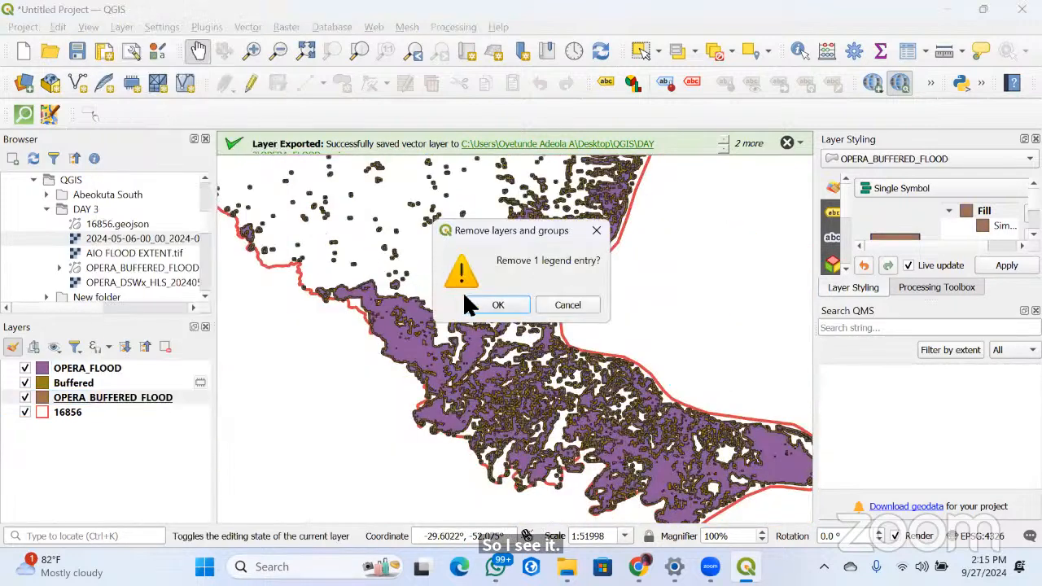
pyautogui.click(490, 306)
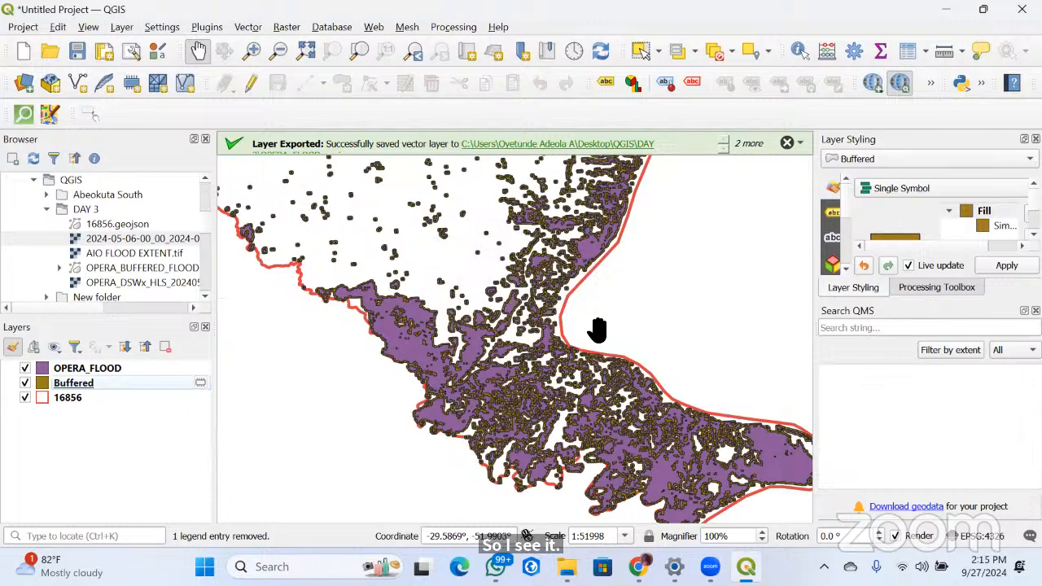
# Make the temporary Buffered layer permanent by saving it as GeoJSON named OPERA_BUFFERED_FLOOD in the DAY 3 folder
pyautogui.scroll(3, 535, 382)
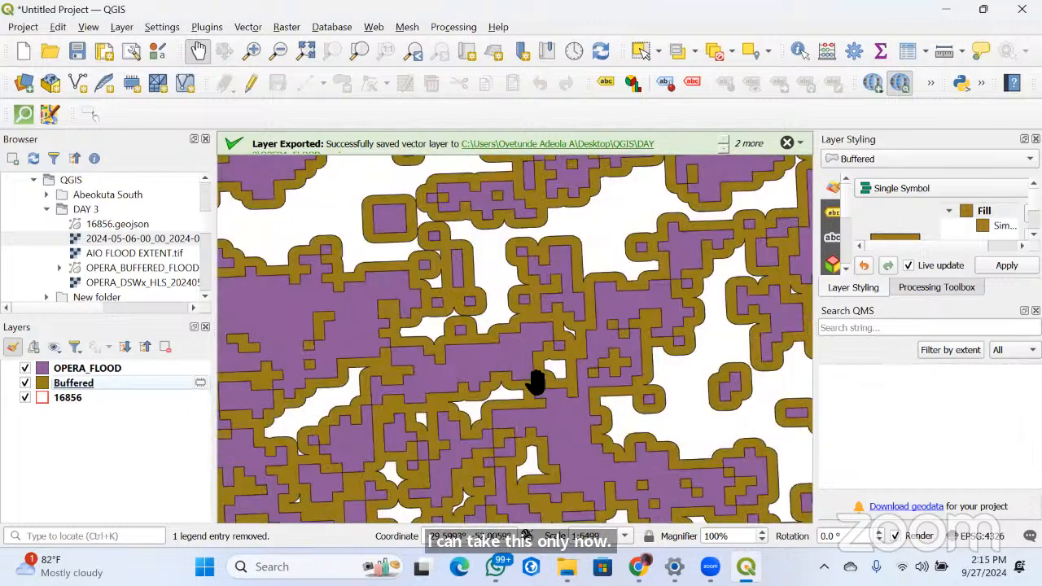
pyautogui.scroll(-2, 535, 382)
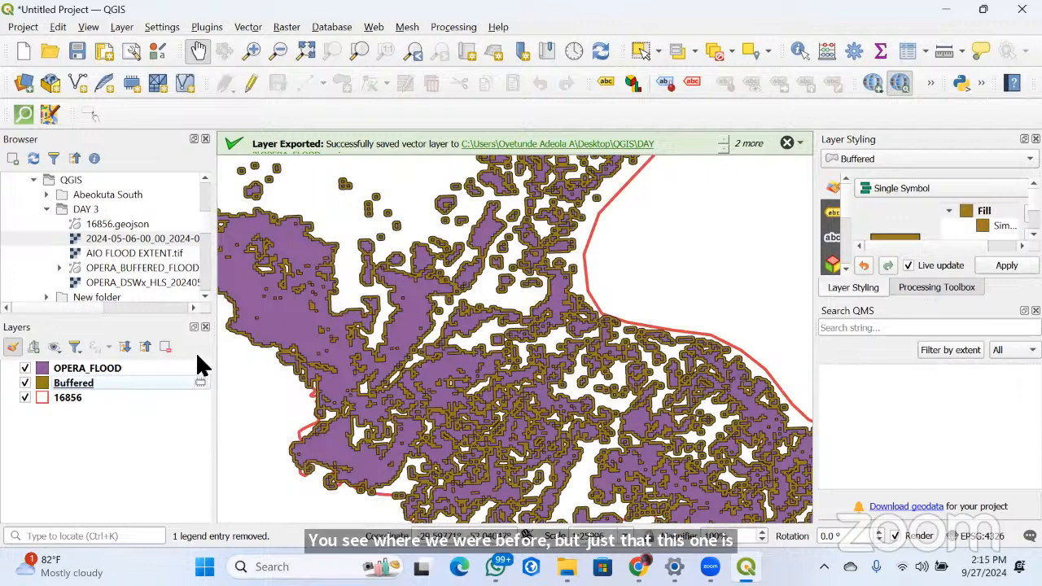
pyautogui.rightClick(153, 382)
pyautogui.click(335, 357)
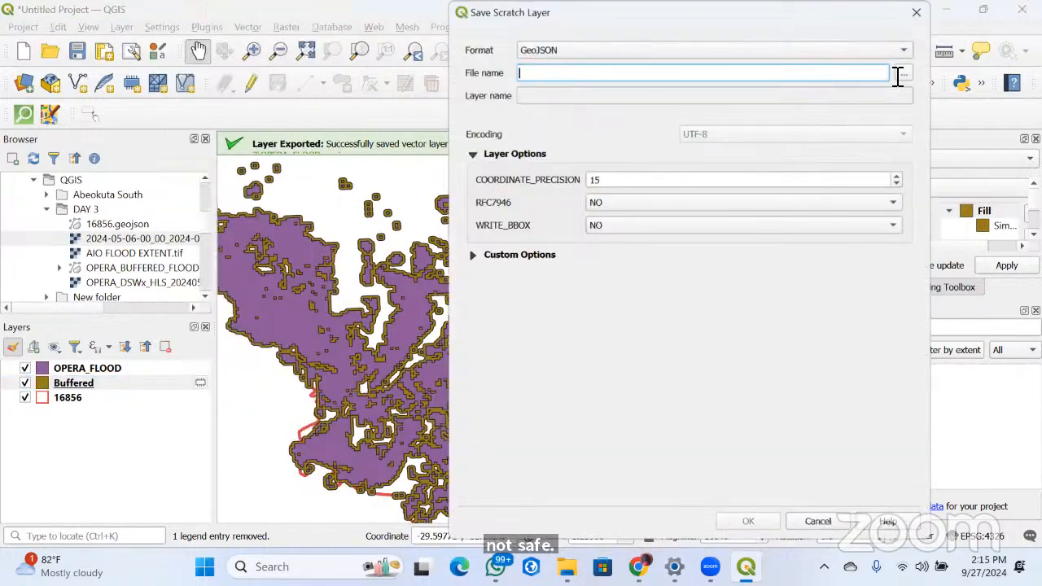
pyautogui.click(902, 73)
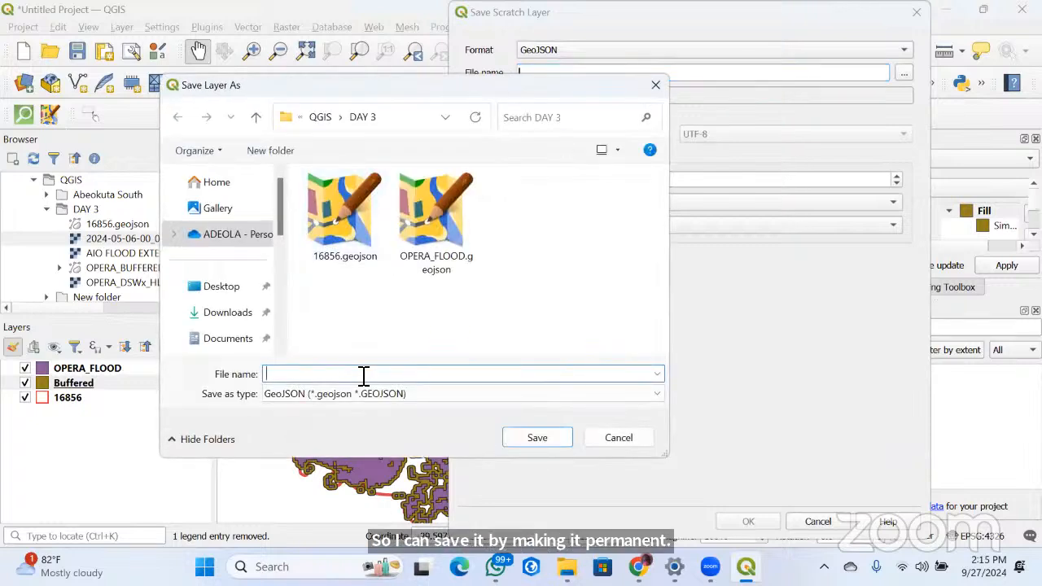
pyautogui.write('BUFFERED')
pyautogui.press('Tab')
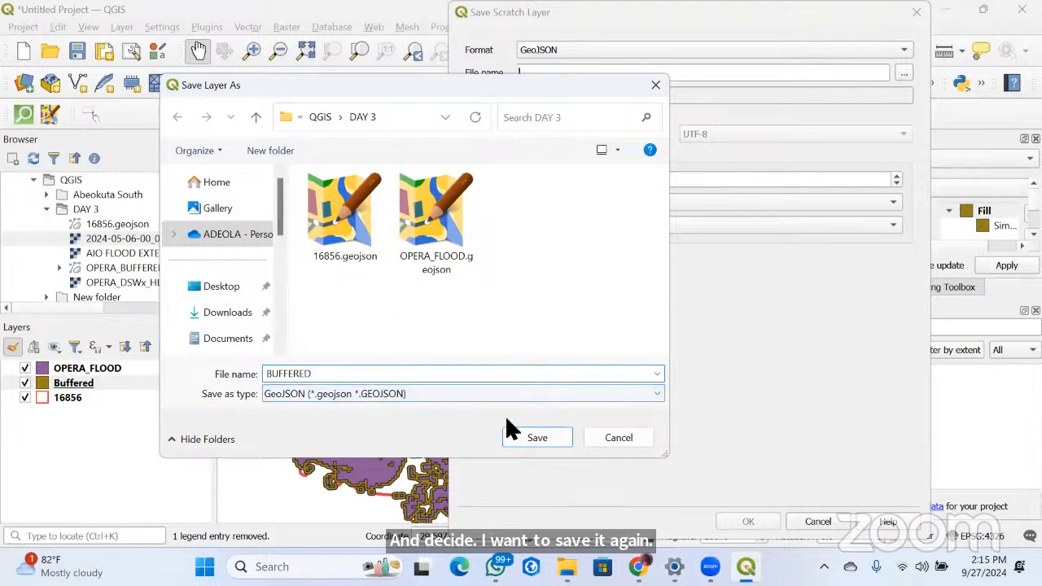
pyautogui.click(314, 374)
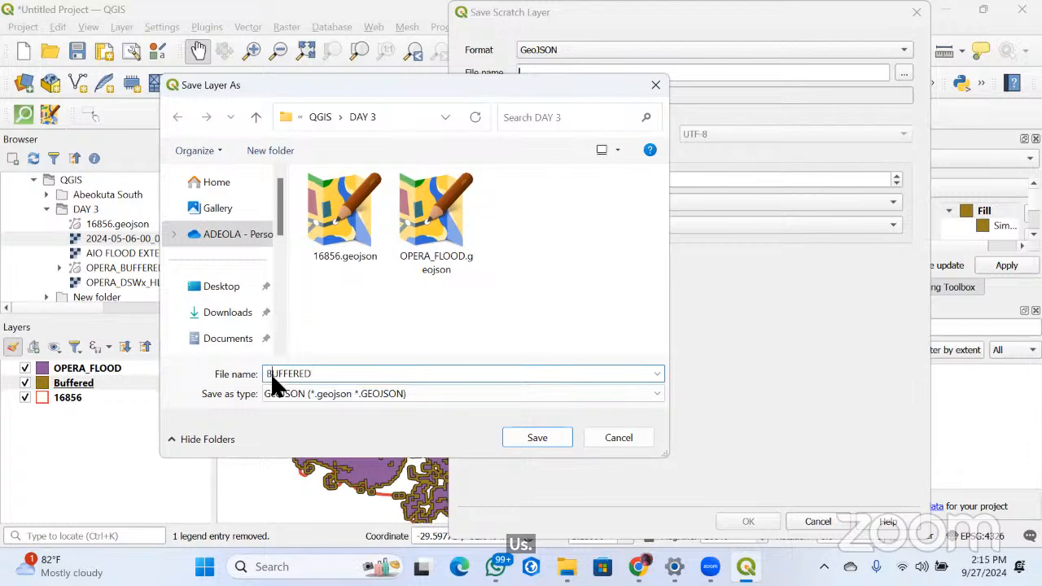
pyautogui.write('OPERA_BUFFERED')
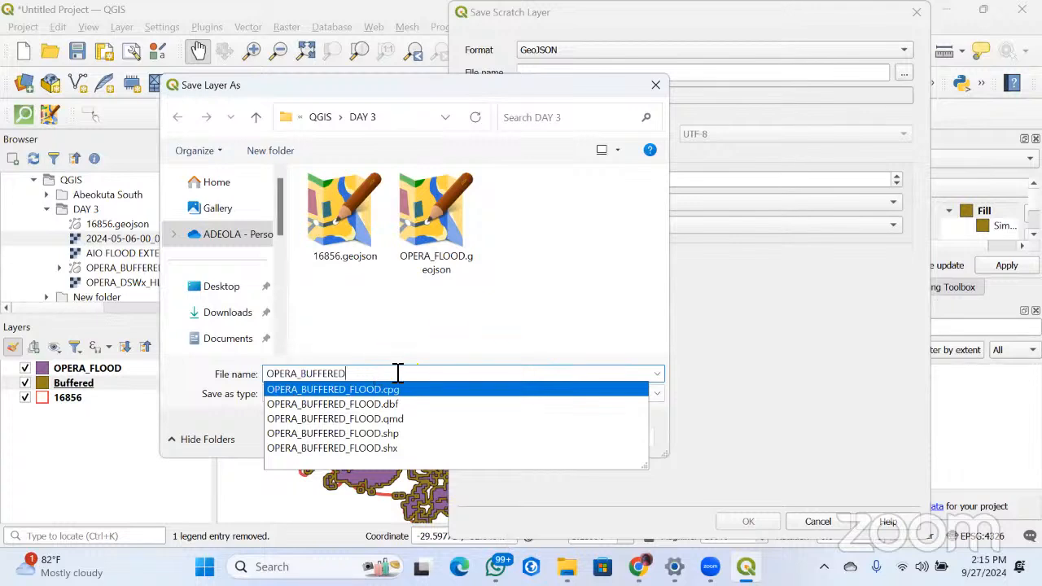
pyautogui.write('_FLOO')
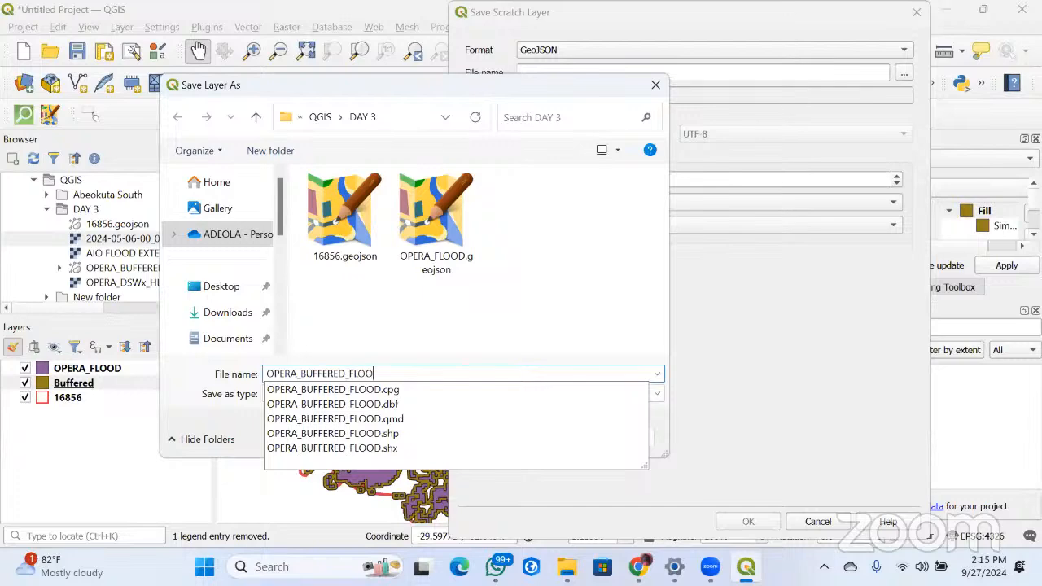
pyautogui.write('D')
pyautogui.click(431, 301)
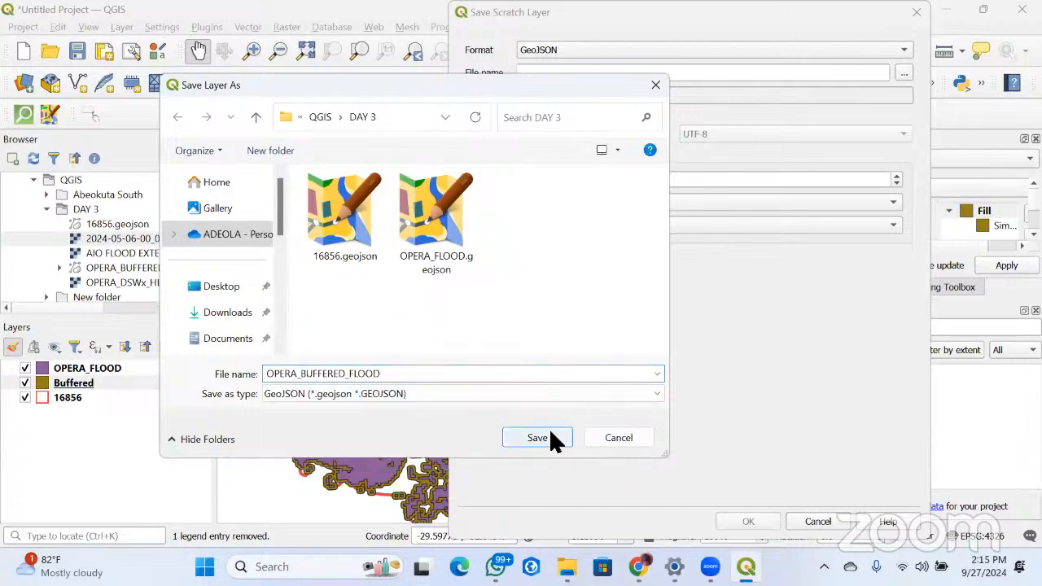
pyautogui.click(549, 432)
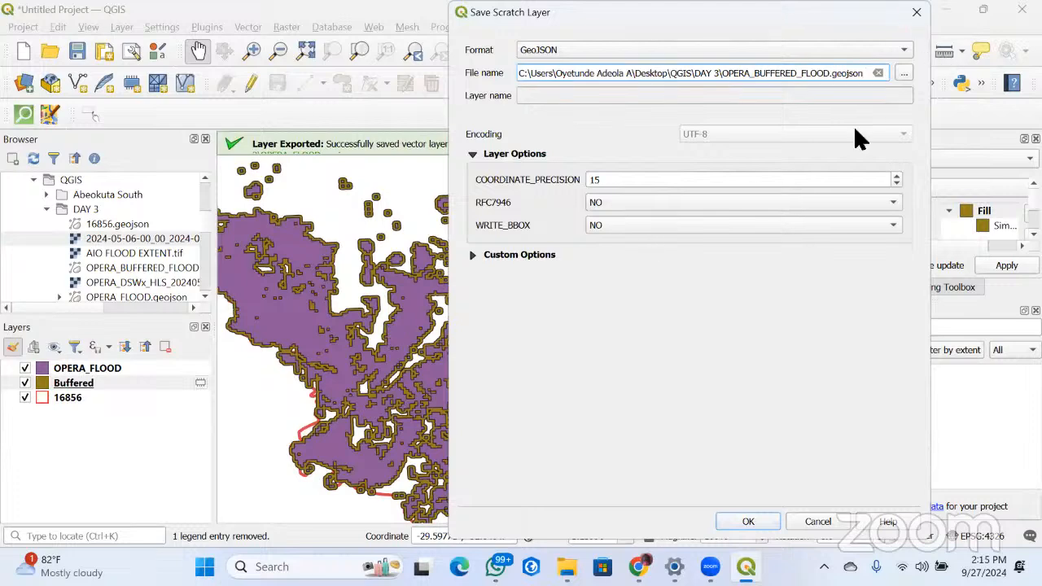
pyautogui.click(726, 523)
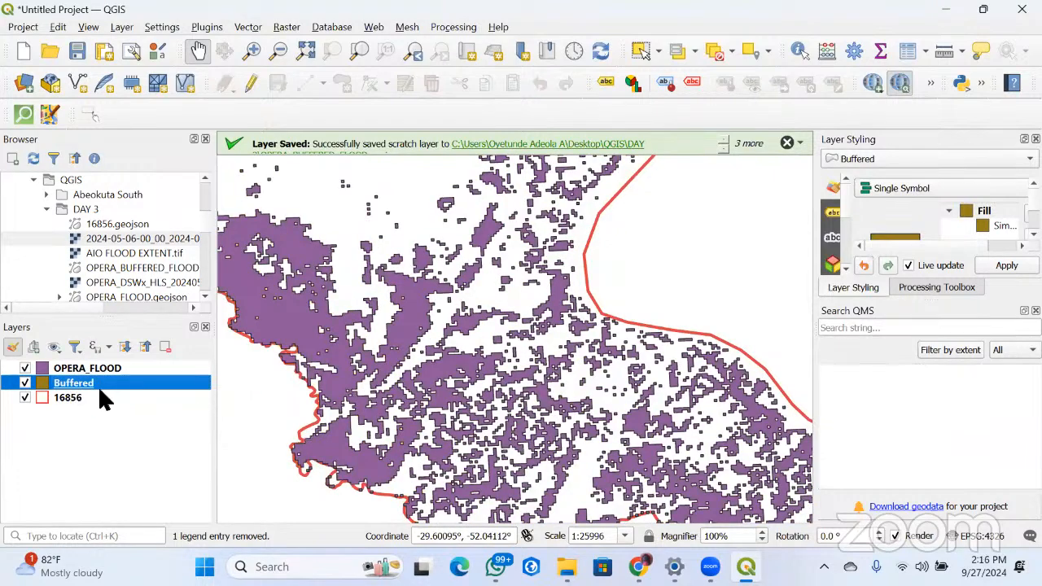
# Hide OPERA_FLOOD and replace the Buffered layer in the project with the saved OPERA_BUFFERED_FLOOD file from the DAY 3 folder
pyautogui.click(25, 368)
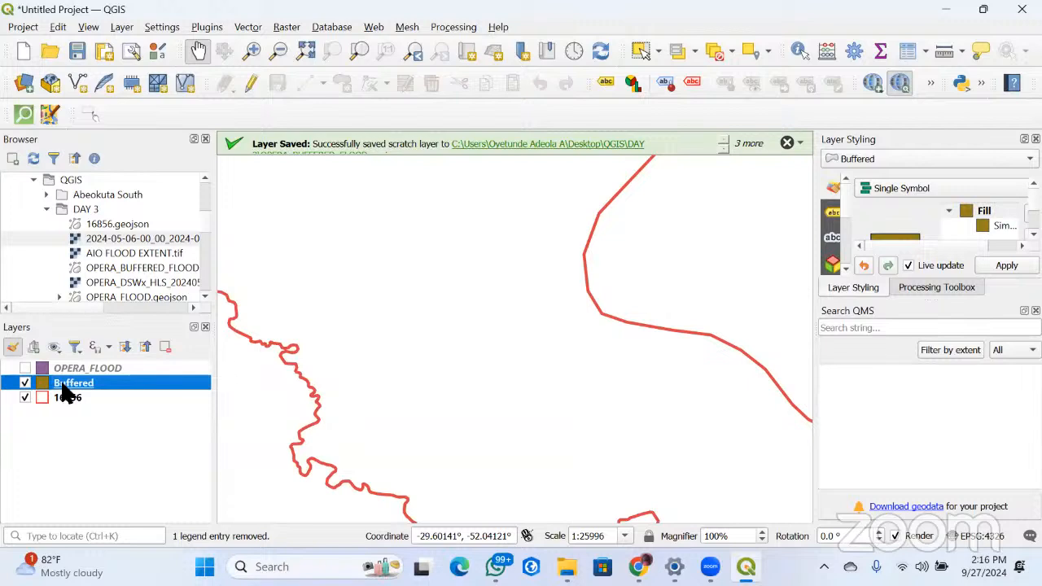
pyautogui.rightClick(62, 384)
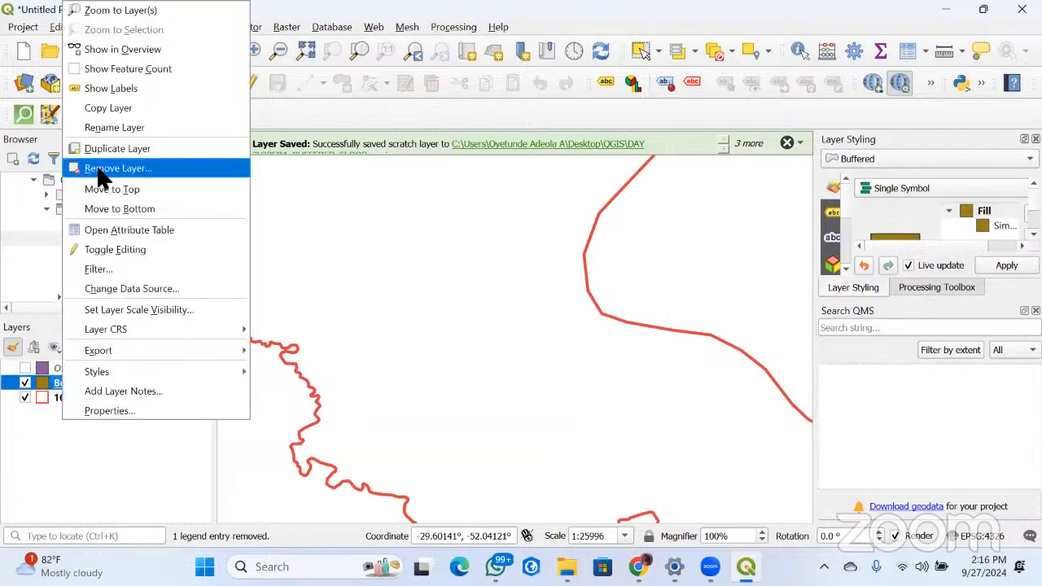
pyautogui.click(101, 174)
pyautogui.click(492, 306)
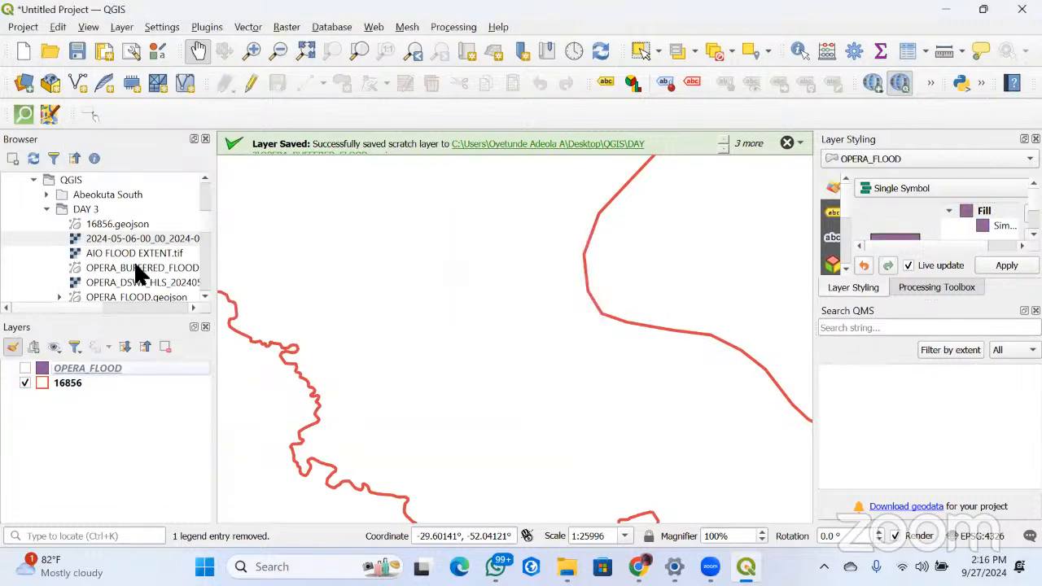
pyautogui.moveTo(152, 277); pyautogui.dragTo(325, 318)
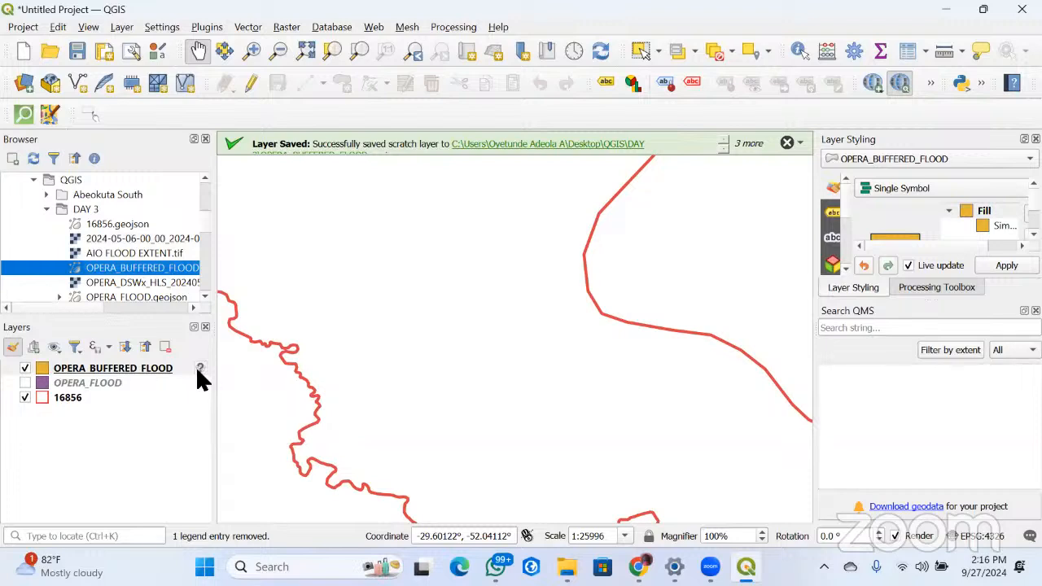
# Assign the EPSG:4326 - WGS 84 coordinate reference system to the OPERA_BUFFERED_FLOOD layer
pyautogui.moveTo(197, 371)
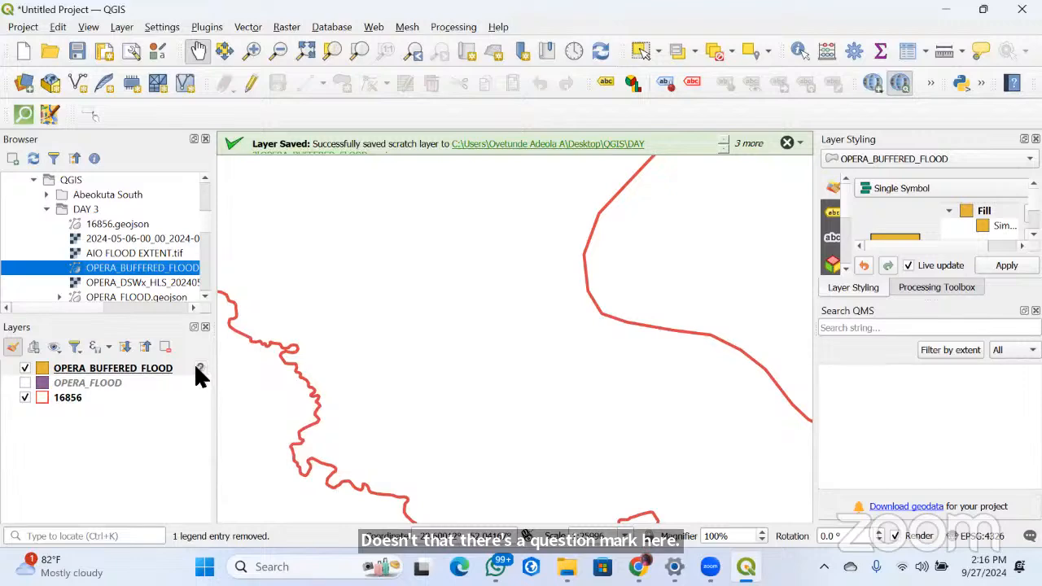
pyautogui.click(196, 368)
pyautogui.click(201, 368)
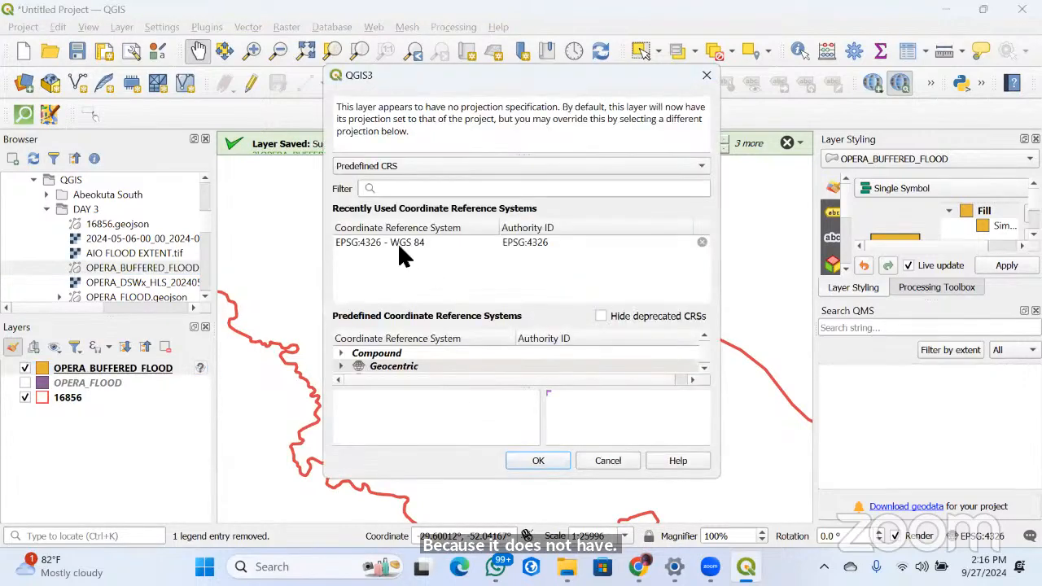
pyautogui.click(397, 242)
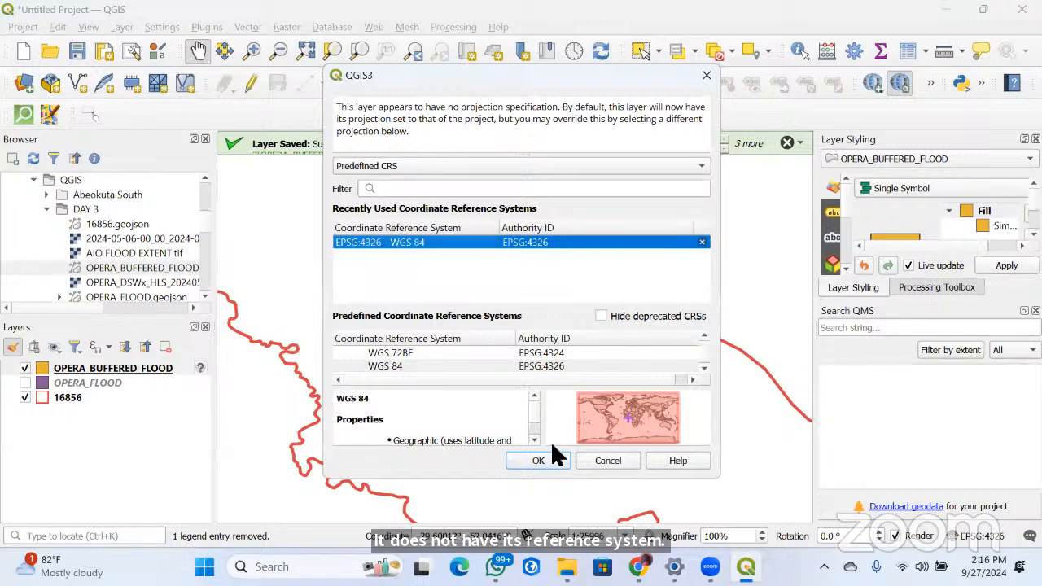
pyautogui.click(551, 461)
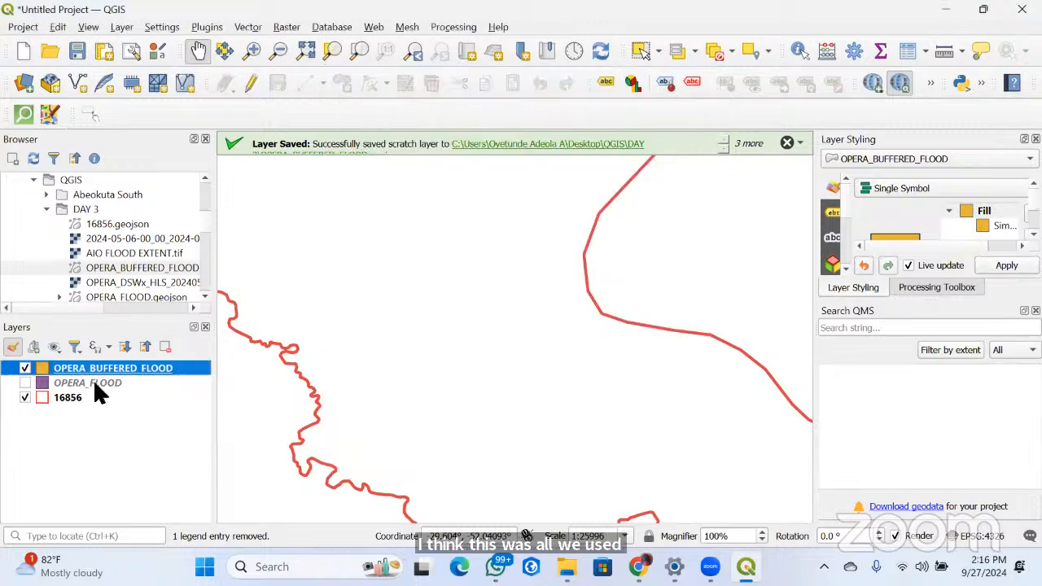
# Check the coordinate reference system of the OPERA_FLOOD layer in its layer information
pyautogui.rightClick(95, 386)
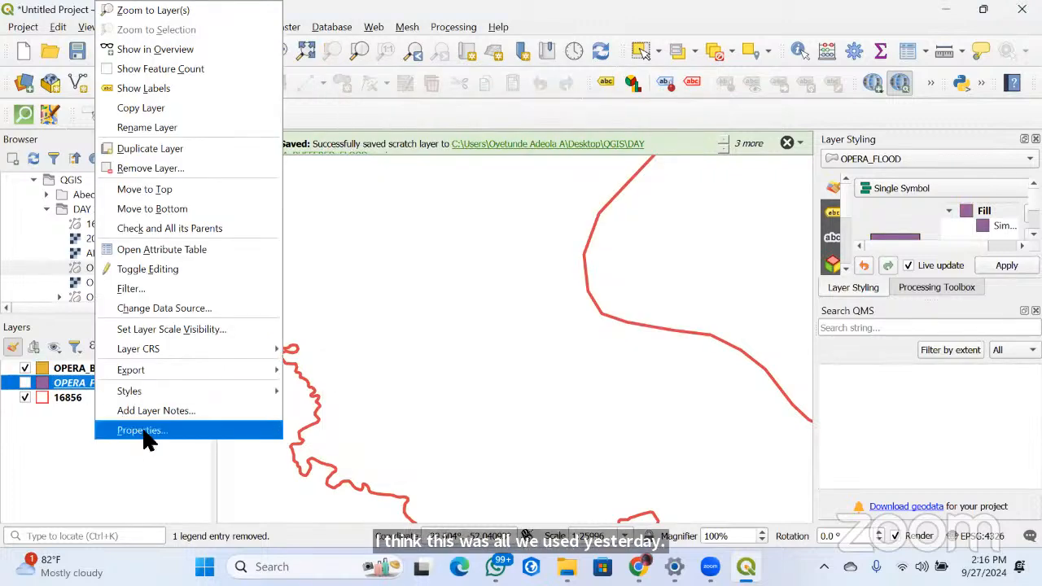
pyautogui.click(143, 433)
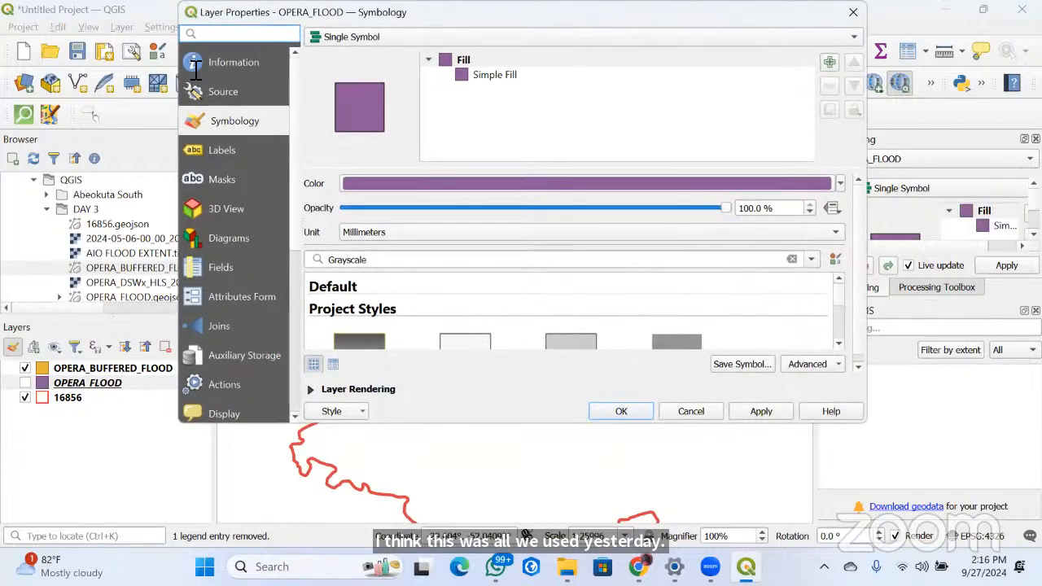
pyautogui.click(244, 65)
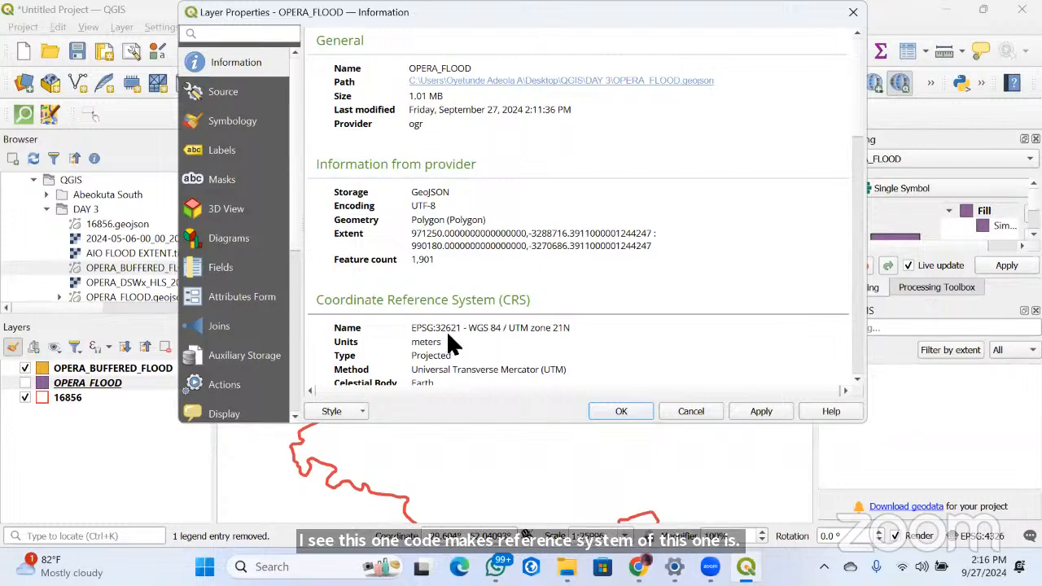
pyautogui.moveTo(569, 327); pyautogui.dragTo(409, 322)
pyautogui.hotkey('ctrl', 'c')
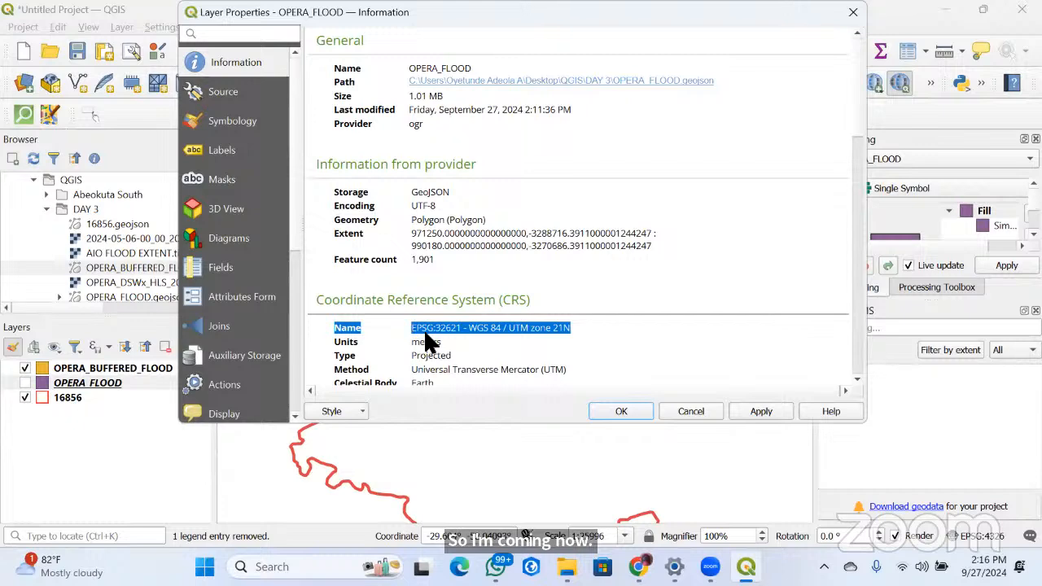
pyautogui.press('Escape')
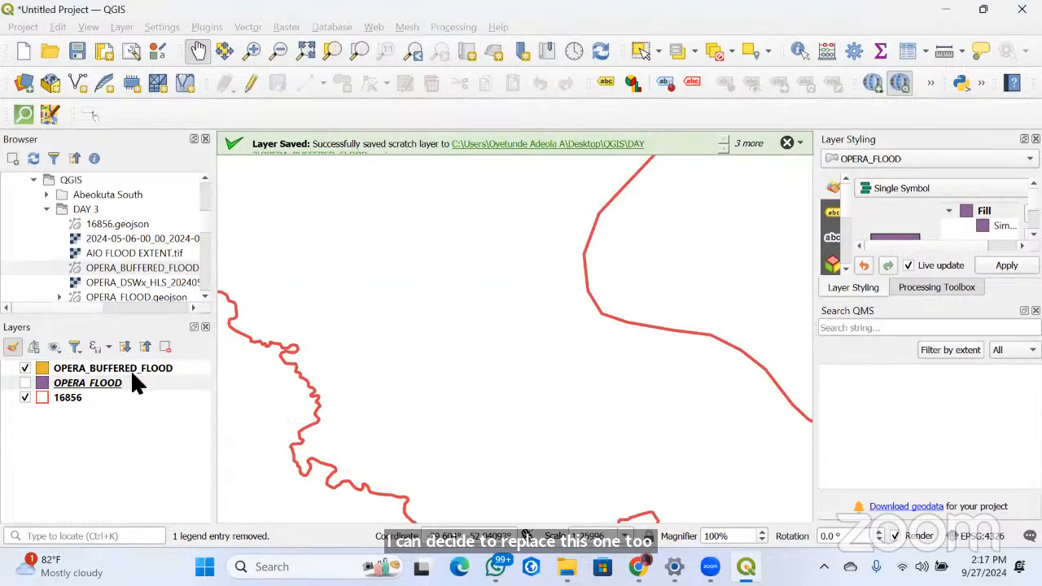
# Set the project's coordinate reference system from the OPERA_BUFFERED_FLOOD layer
pyautogui.click(132, 379)
pyautogui.click(130, 368)
pyautogui.rightClick(133, 367)
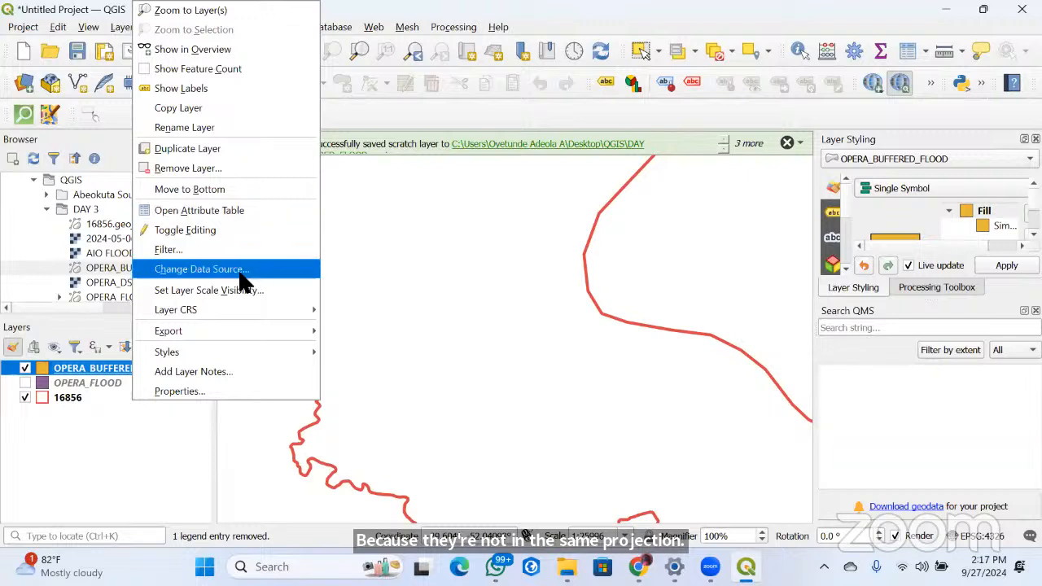
pyautogui.moveTo(185, 314)
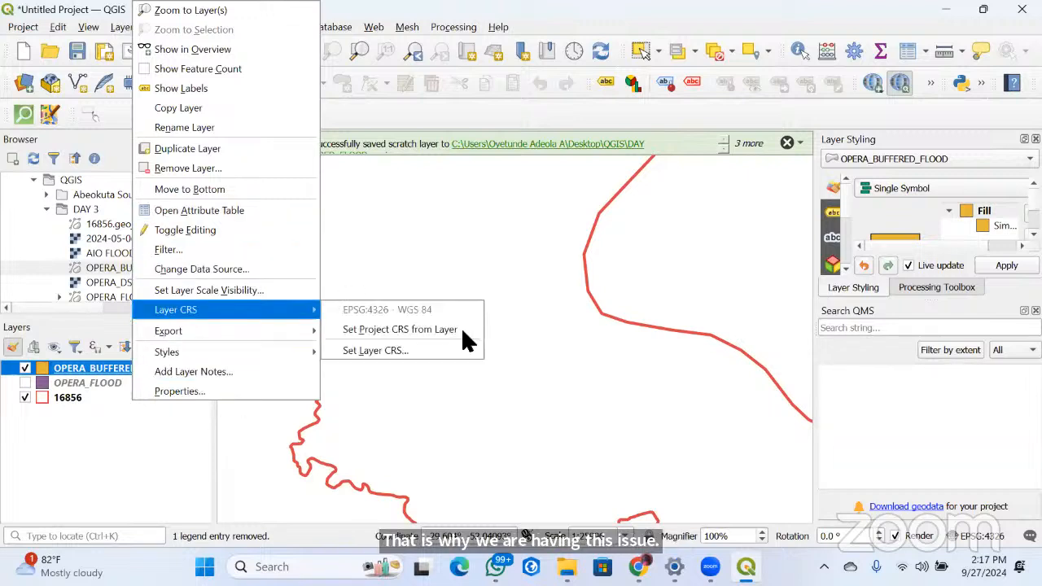
pyautogui.click(421, 330)
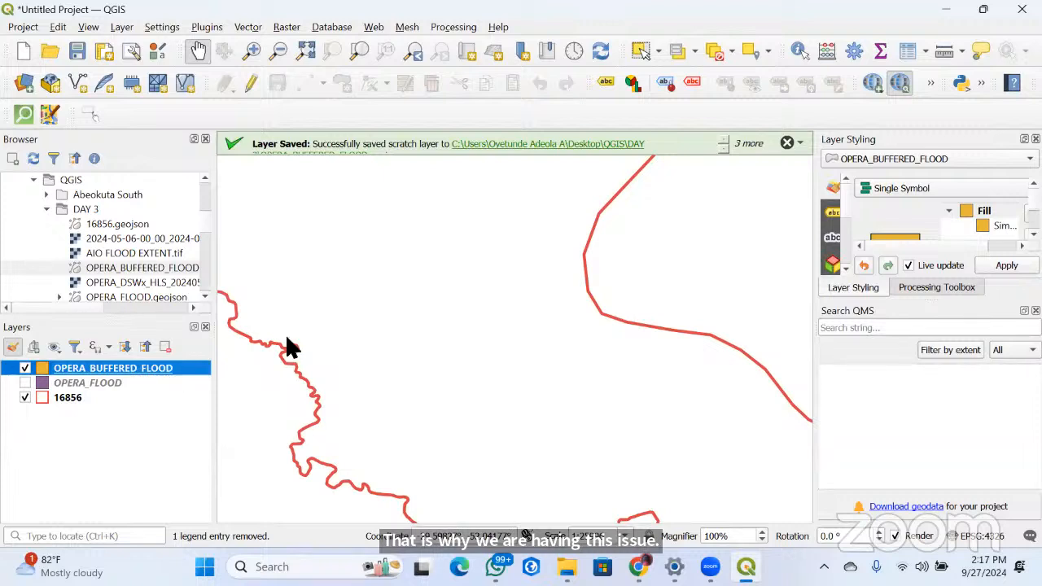
# Open the coordinate reference system selection for the OPERA_BUFFERED_FLOOD layer
pyautogui.rightClick(168, 369)
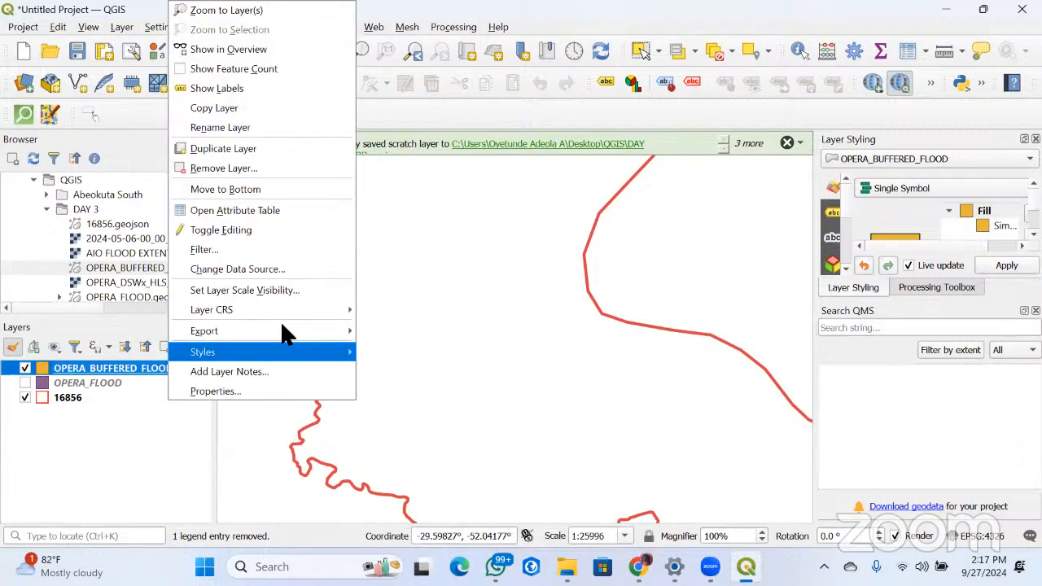
pyautogui.moveTo(280, 311)
pyautogui.click(399, 348)
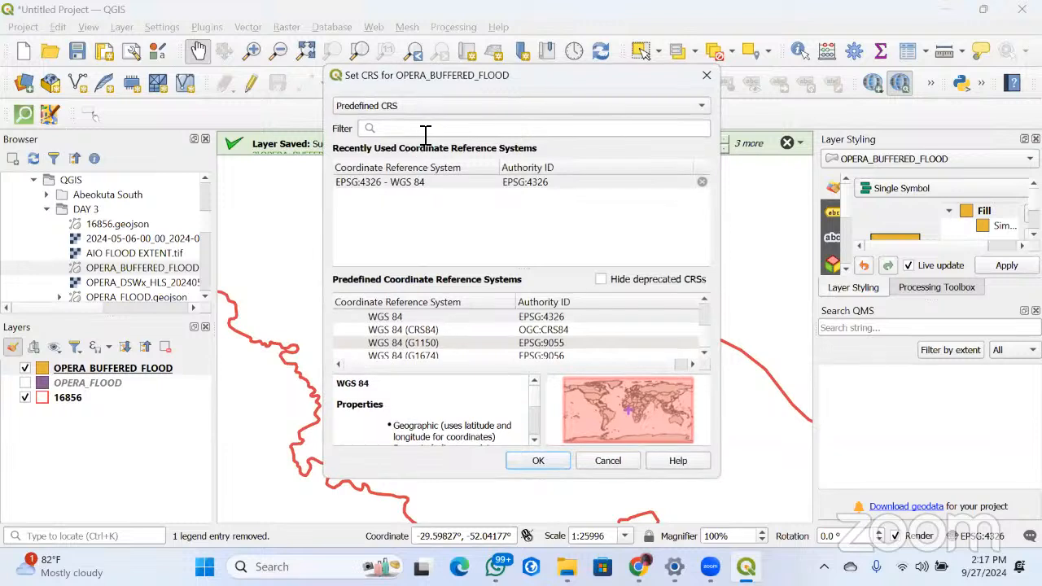
# Try filtering the coordinate reference systems by the copied name "EPSG:32621 - WGS 84 / UTM zone 21N"
pyautogui.click(427, 130)
pyautogui.hotkey('ctrl', 'v')
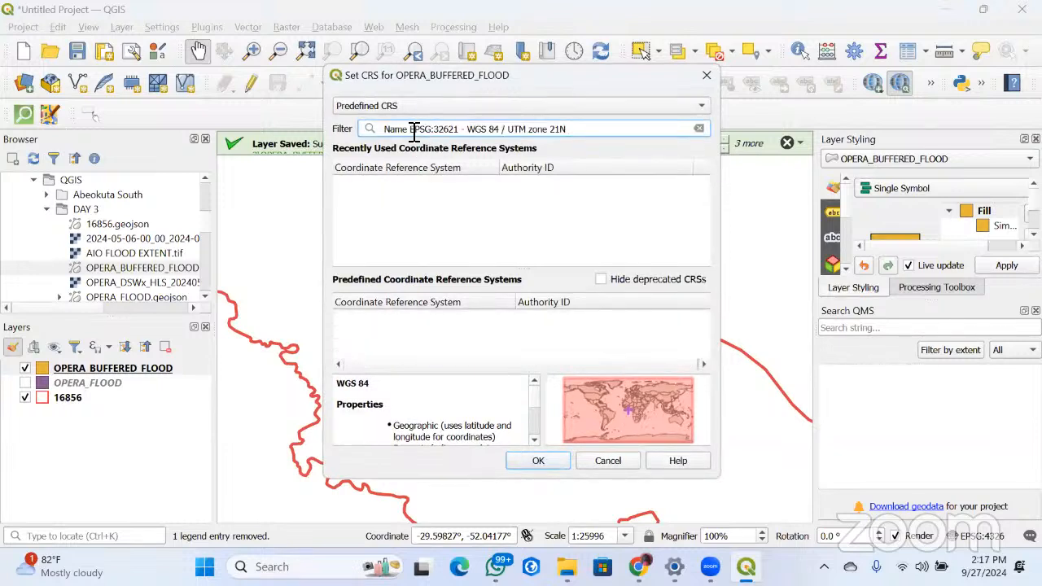
pyautogui.click(414, 129)
pyautogui.hotkey('shift', 'Home')
pyautogui.press('BackSpace')
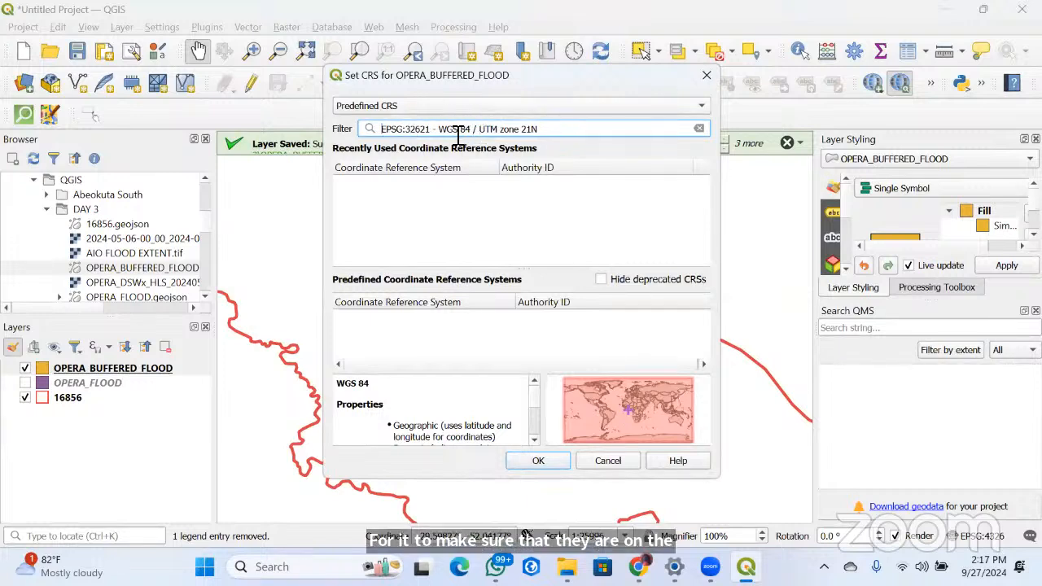
# Shorten the filter to "WGS 84" and check the Geographic (2D) group for a matching coordinate reference system
pyautogui.moveTo(437, 128); pyautogui.dragTo(381, 128)
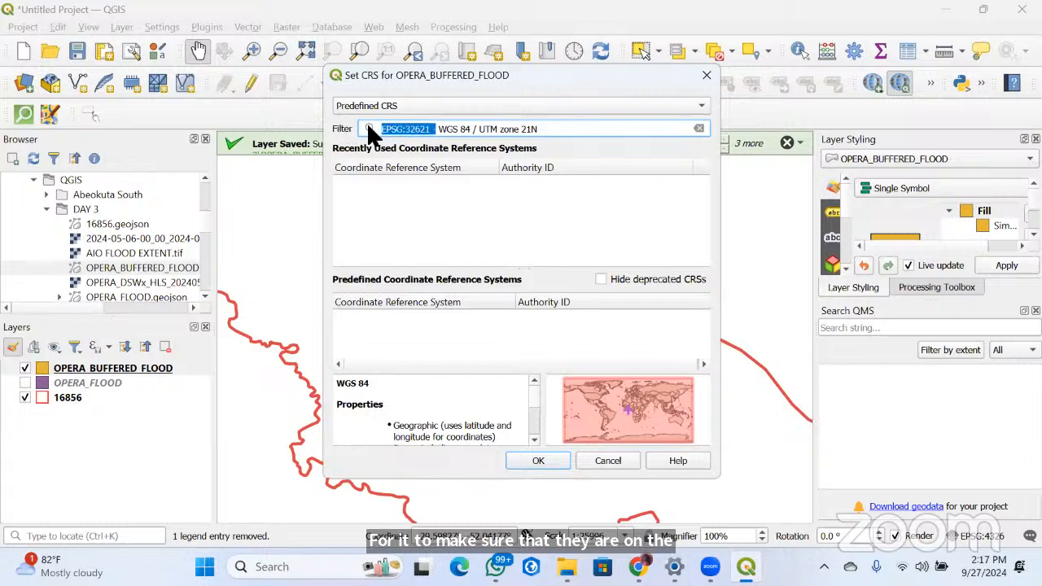
pyautogui.press('BackSpace')
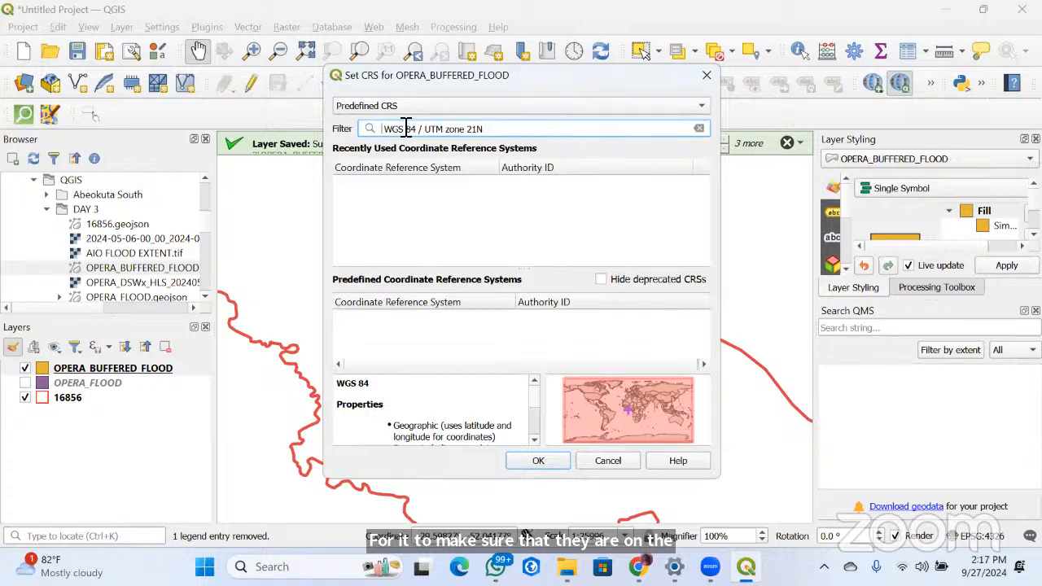
pyautogui.moveTo(493, 128); pyautogui.dragTo(418, 135)
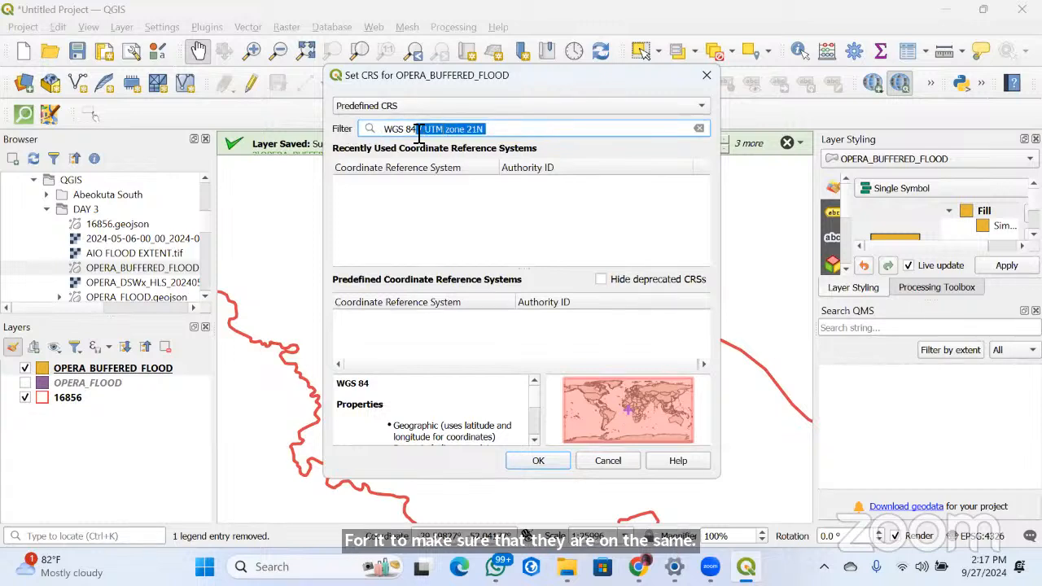
pyautogui.press('BackSpace')
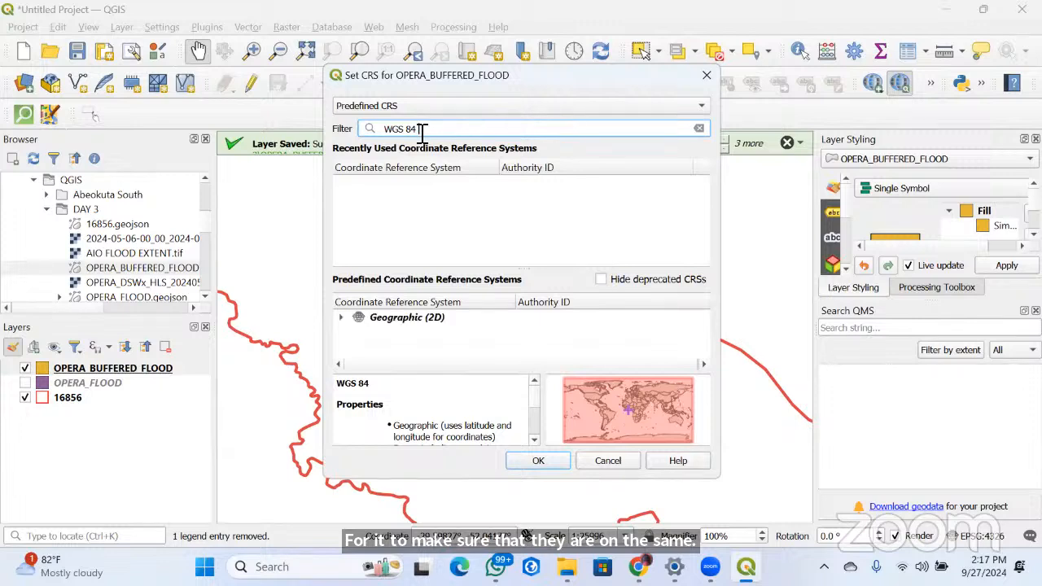
pyautogui.click(341, 317)
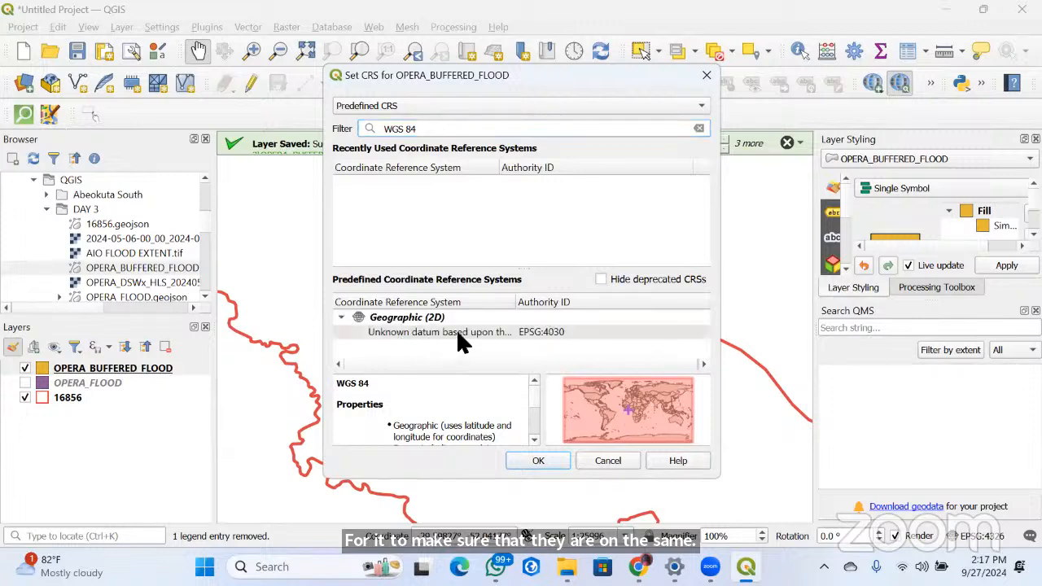
pyautogui.click(341, 318)
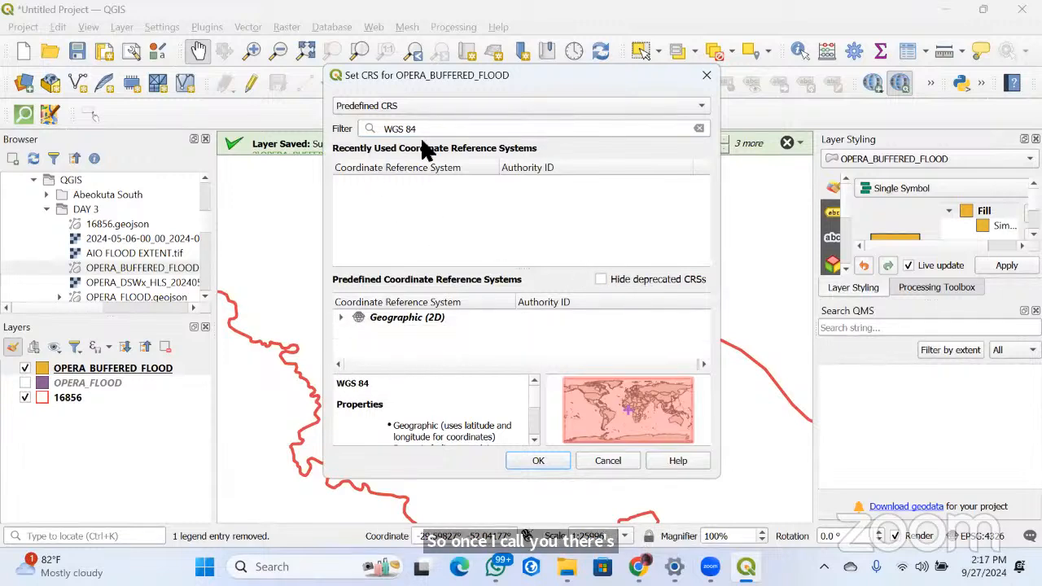
pyautogui.click(399, 106)
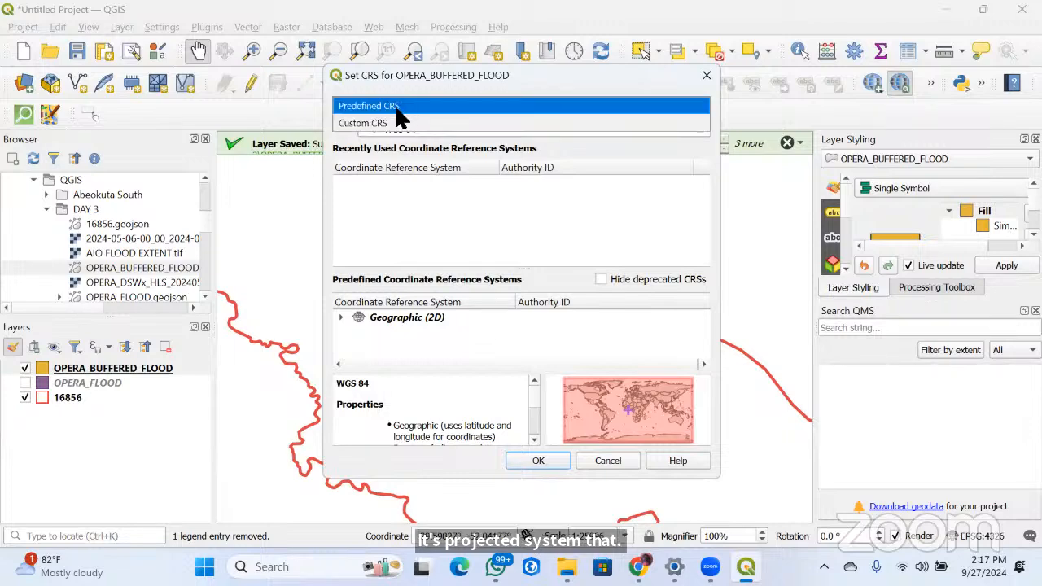
pyautogui.click(392, 123)
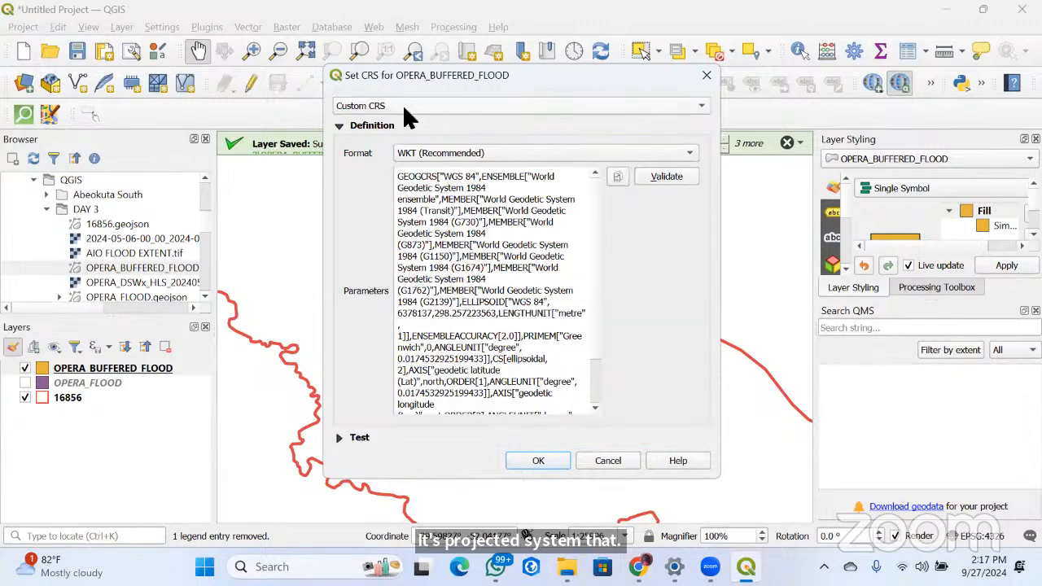
pyautogui.click(402, 106)
pyautogui.click(730, 119)
pyautogui.click(499, 104)
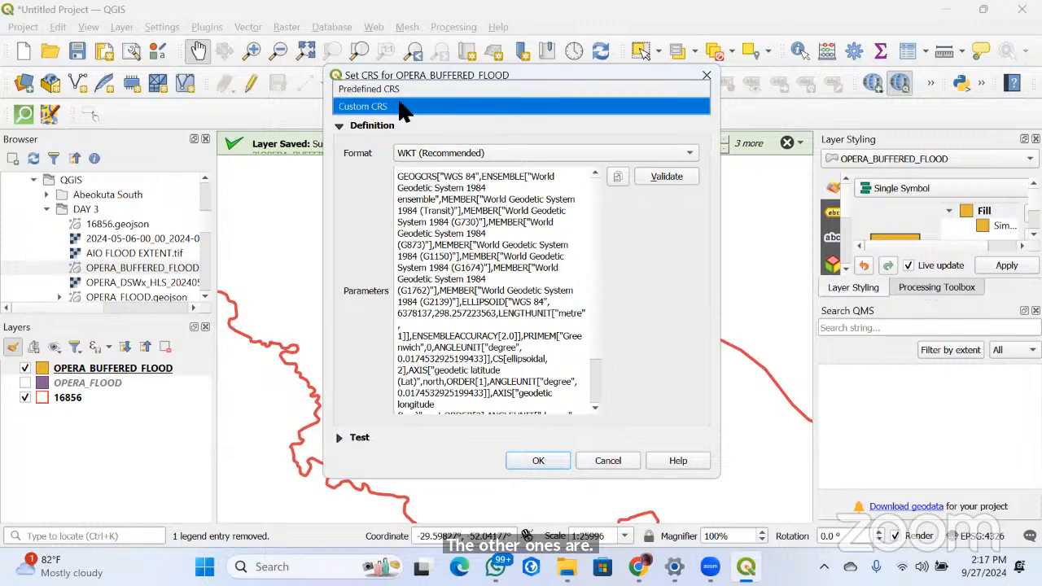
pyautogui.click(391, 88)
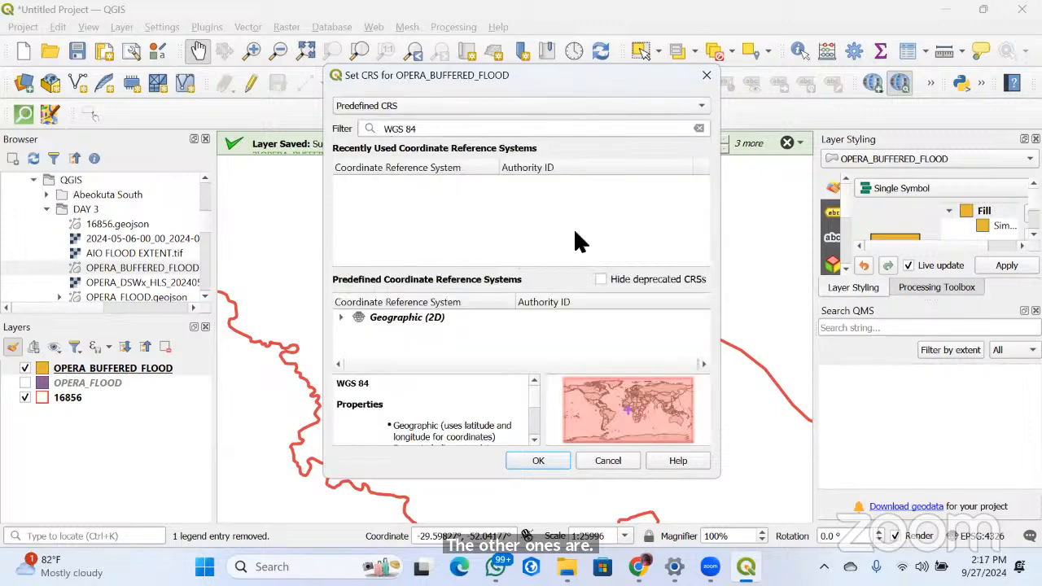
pyautogui.click(342, 316)
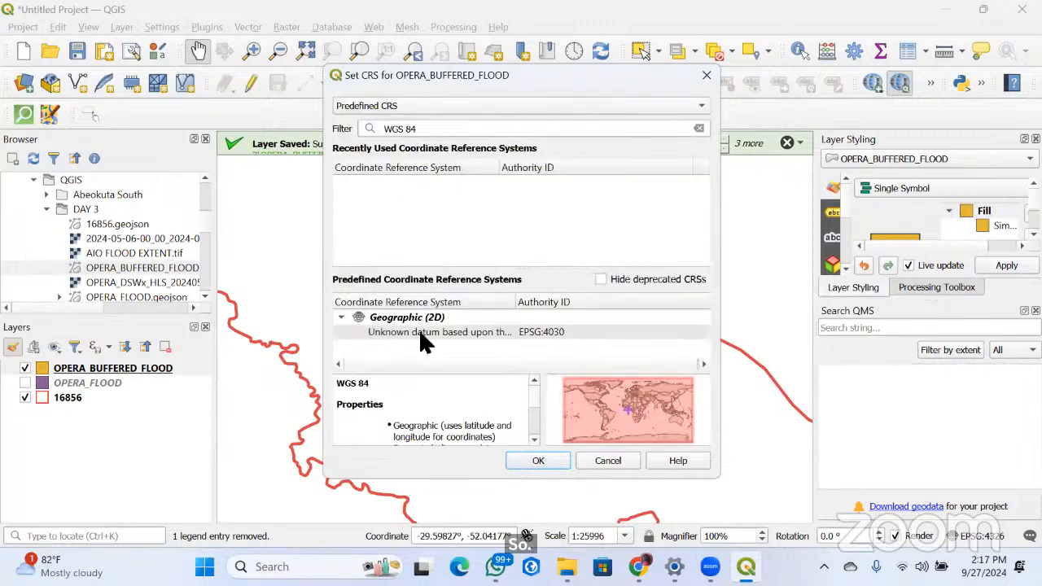
pyautogui.click(340, 317)
pyautogui.scroll(-10, 440, 407)
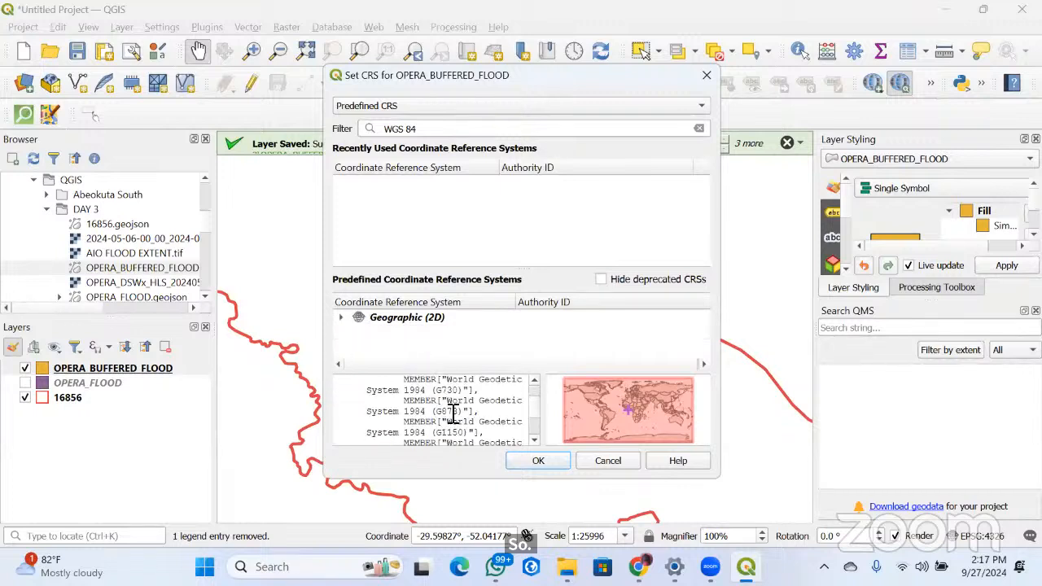
pyautogui.scroll(2, 453, 413)
pyautogui.scroll(1, 609, 437)
pyautogui.scroll(-3, 643, 423)
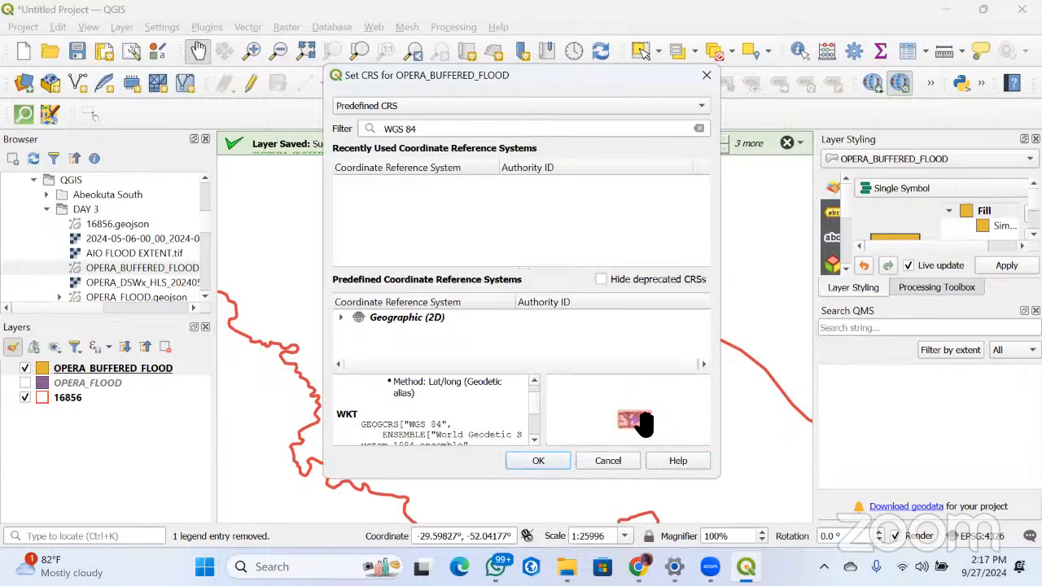
pyautogui.scroll(2, 643, 422)
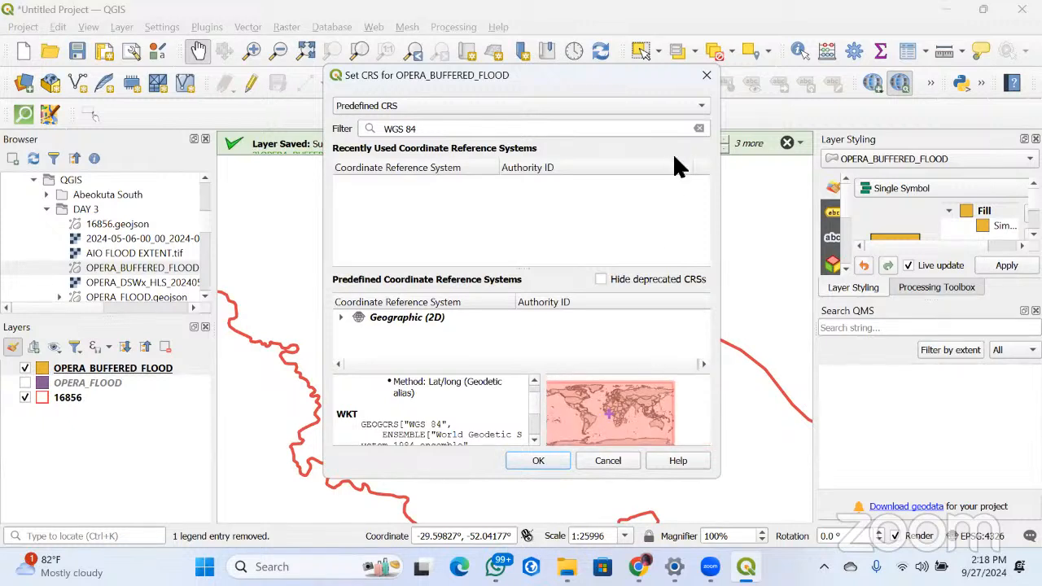
# Filter the predefined coordinate reference systems by "UTM" and expand the projected Universal Transverse Mercator group
pyautogui.click(380, 133)
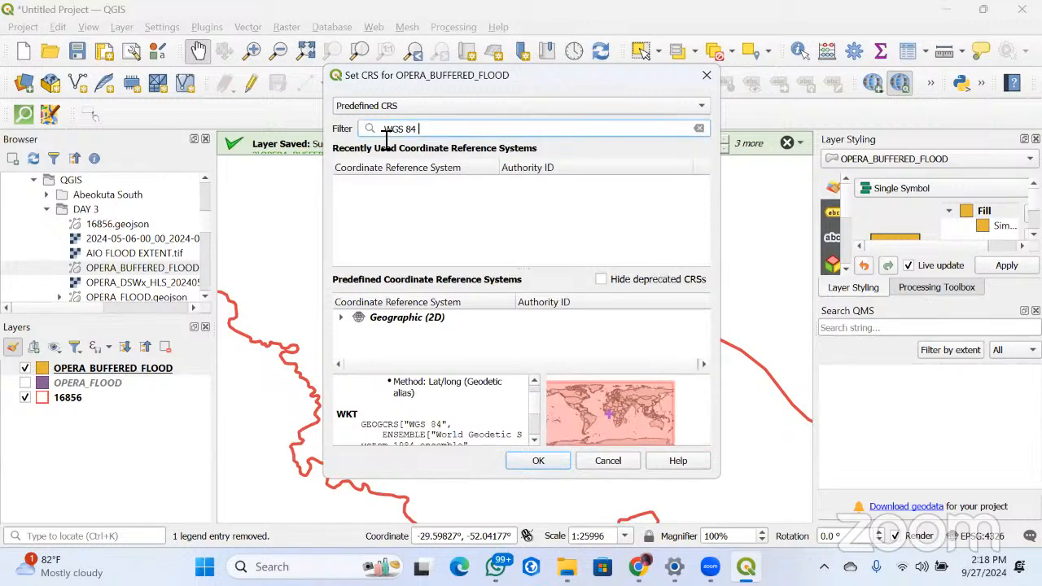
pyautogui.press('BackSpace')
pyautogui.press('BackSpace')
pyautogui.press('BackSpace')
pyautogui.press('BackSpace')
pyautogui.press('BackSpace')
pyautogui.press('BackSpace')
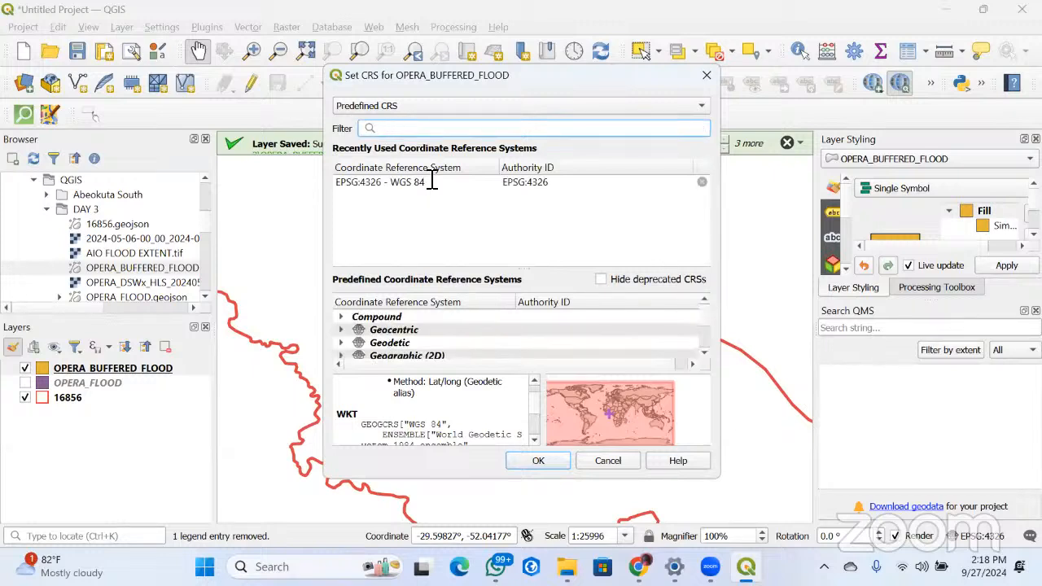
pyautogui.write('UTM')
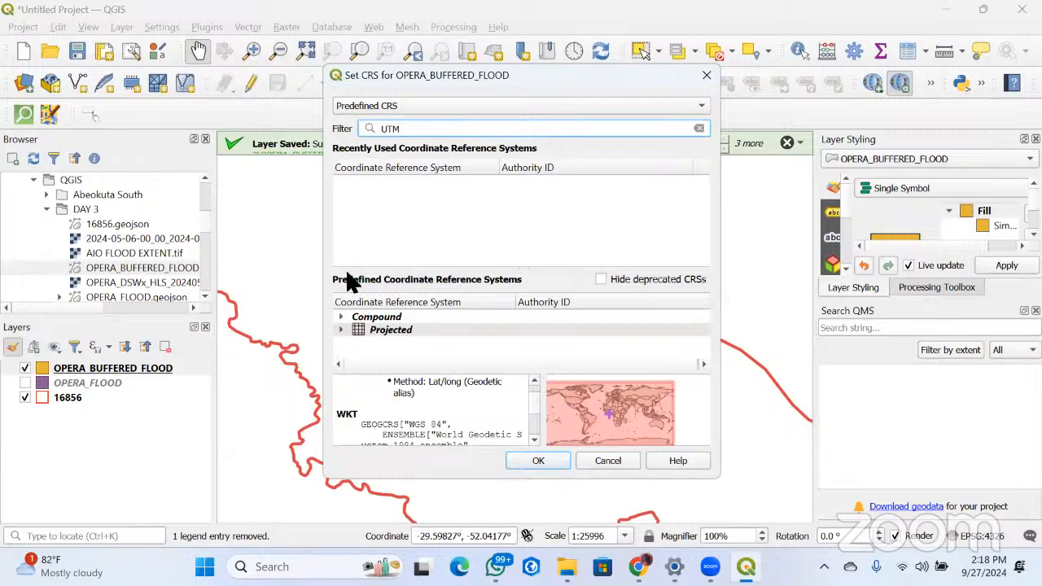
pyautogui.click(341, 329)
pyautogui.scroll(-1, 357, 330)
pyautogui.click(358, 342)
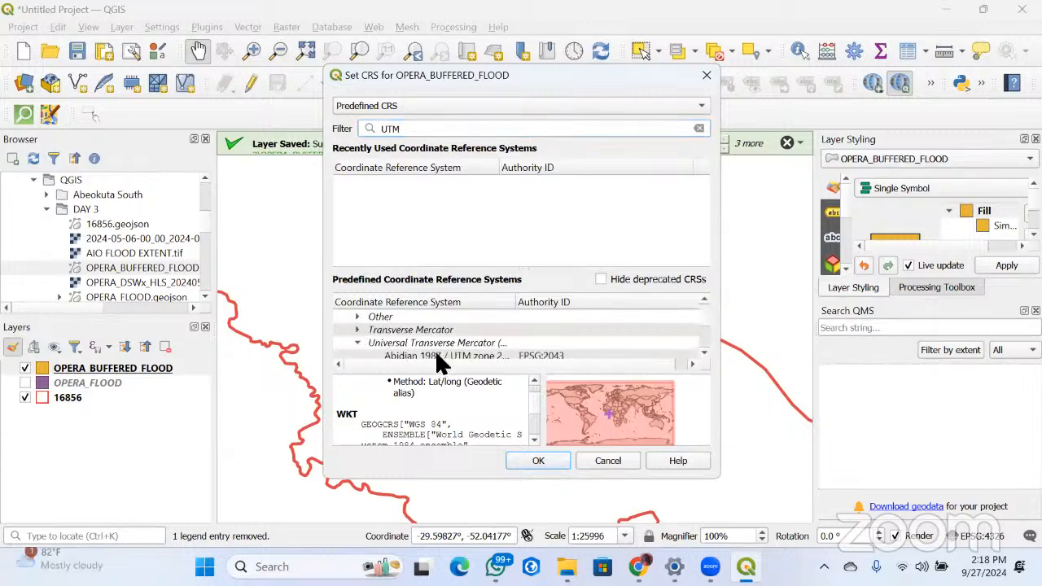
# Find WGS 84 / UTM zone 21N (EPSG:32621) among the UTM systems and assign it to the OPERA_BUFFERED_FLOOD layer
pyautogui.scroll(-2, 475, 343)
pyautogui.scroll(-2, 476, 344)
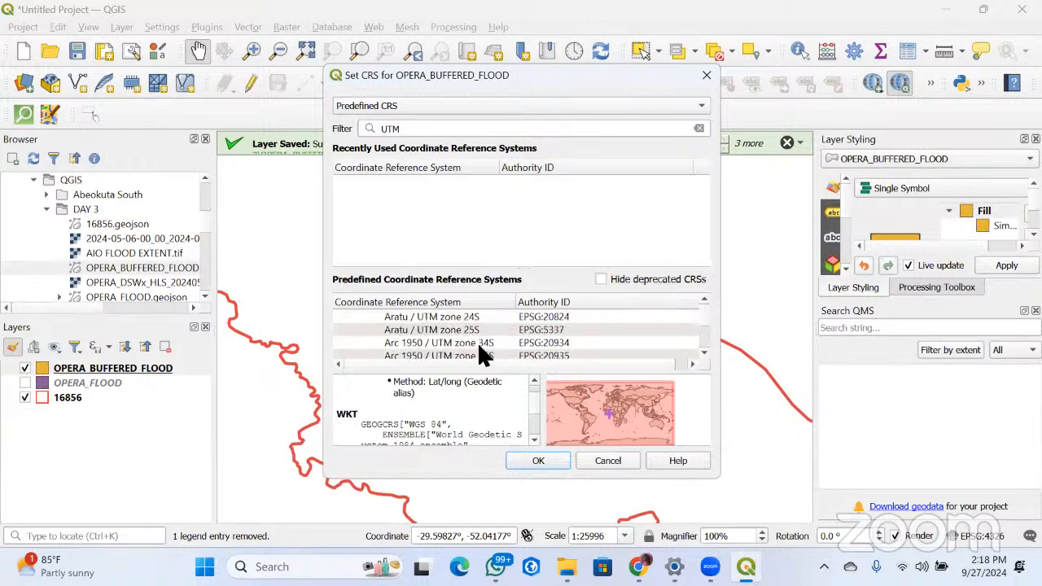
pyautogui.scroll(-5, 477, 342)
pyautogui.scroll(1, 478, 341)
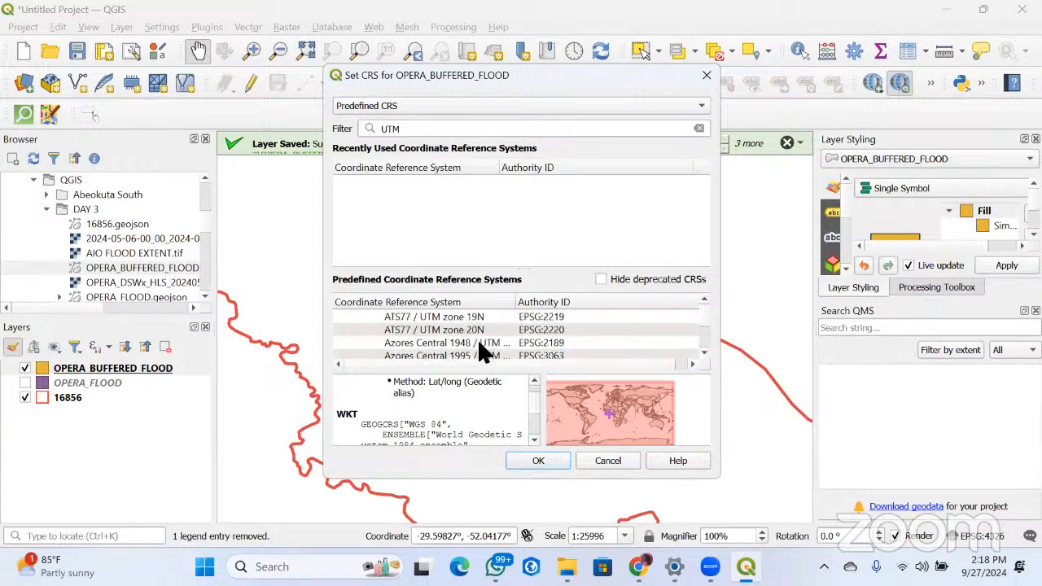
pyautogui.scroll(-10, 477, 339)
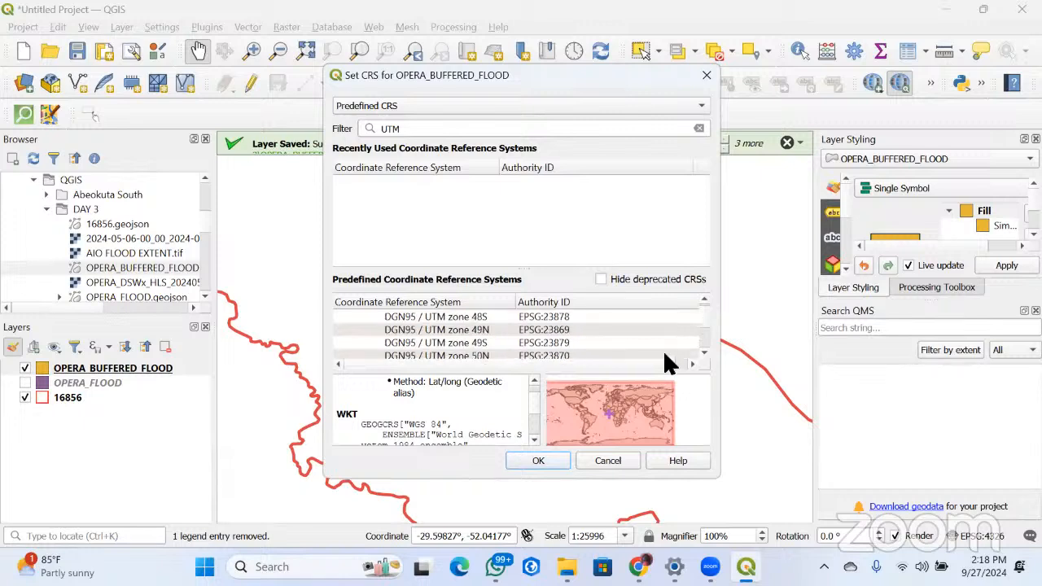
pyautogui.scroll(-20, 696, 328)
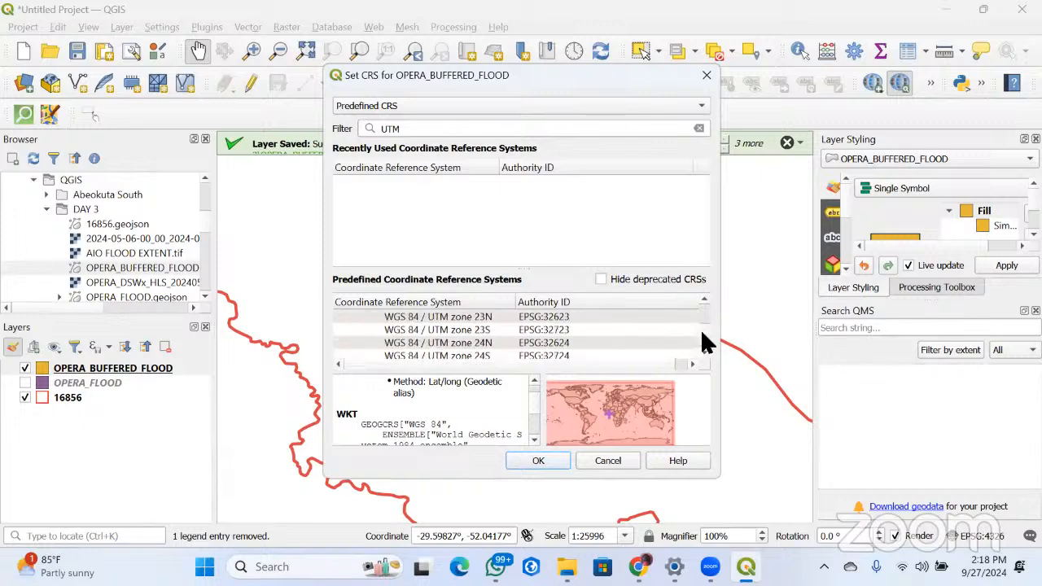
pyautogui.moveTo(701, 329); pyautogui.dragTo(701, 322)
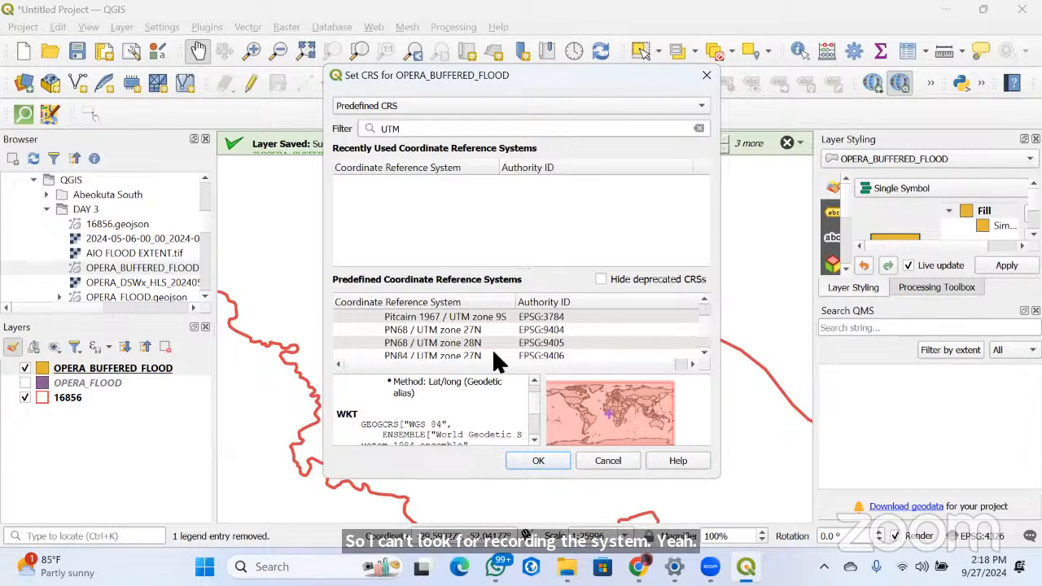
pyautogui.scroll(3, 493, 350)
pyautogui.scroll(-10, 492, 348)
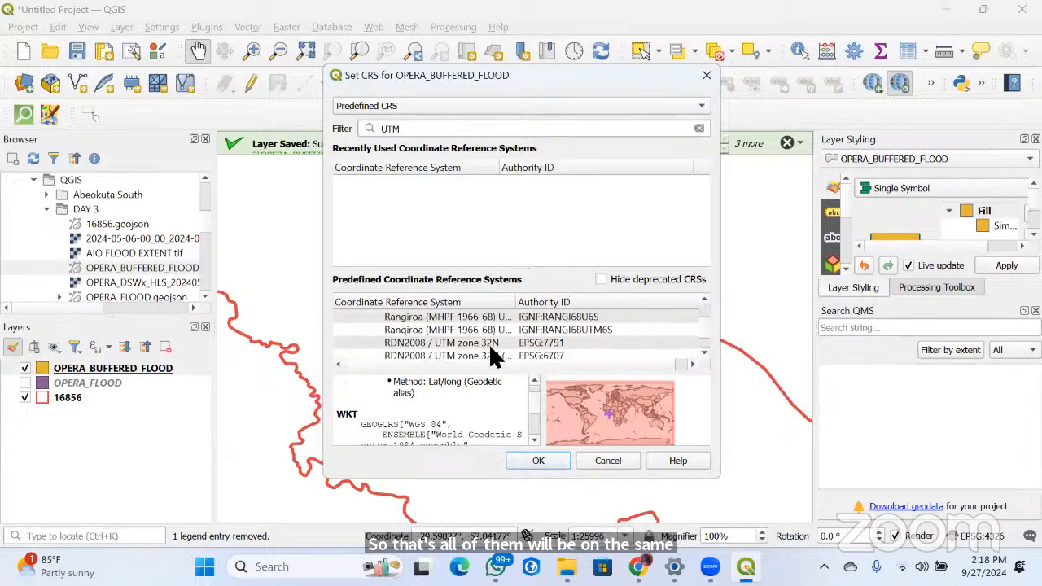
pyautogui.scroll(-10, 488, 343)
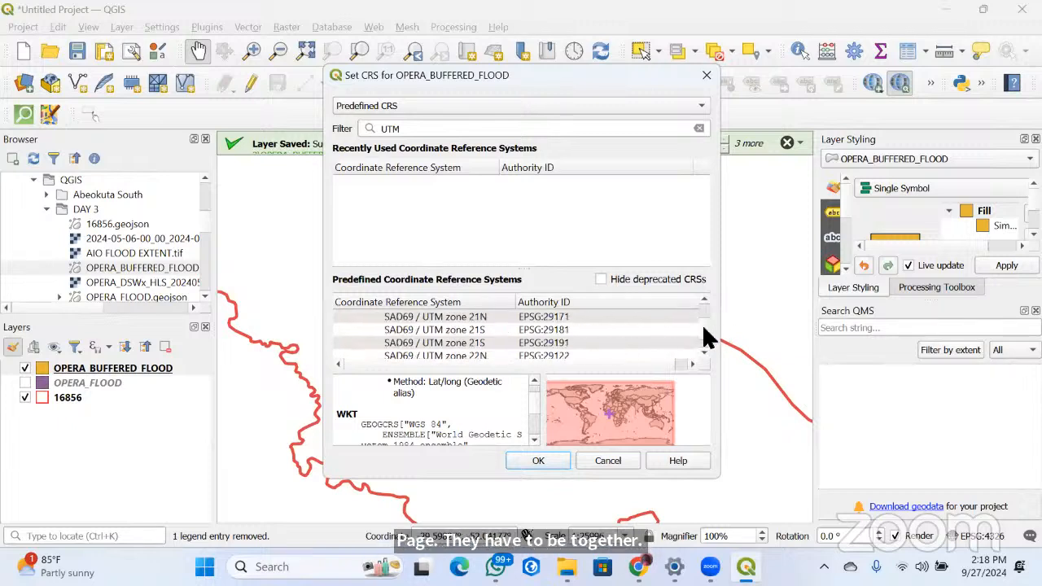
pyautogui.moveTo(703, 327); pyautogui.dragTo(689, 345)
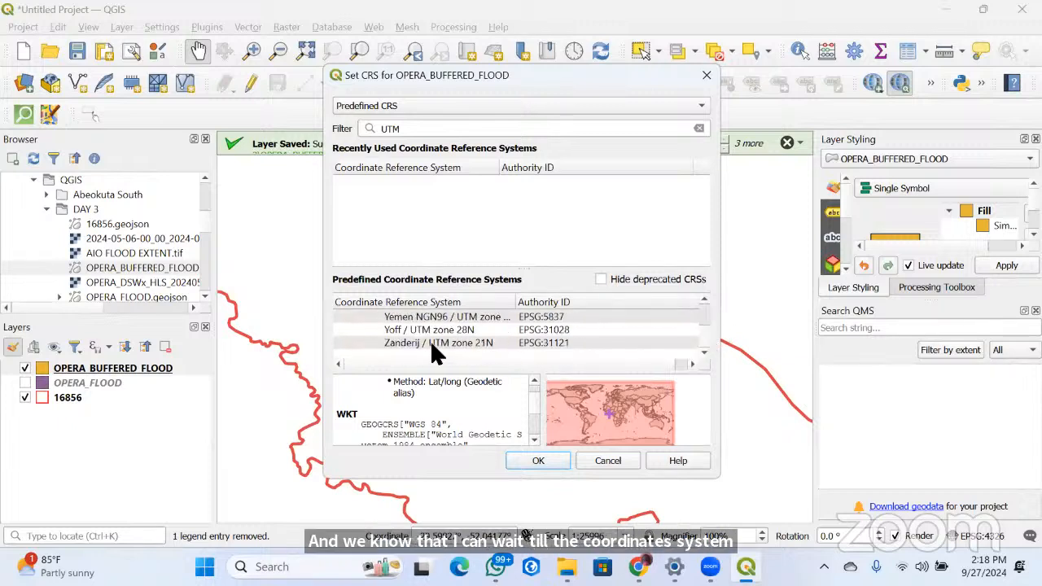
pyautogui.scroll(10, 430, 340)
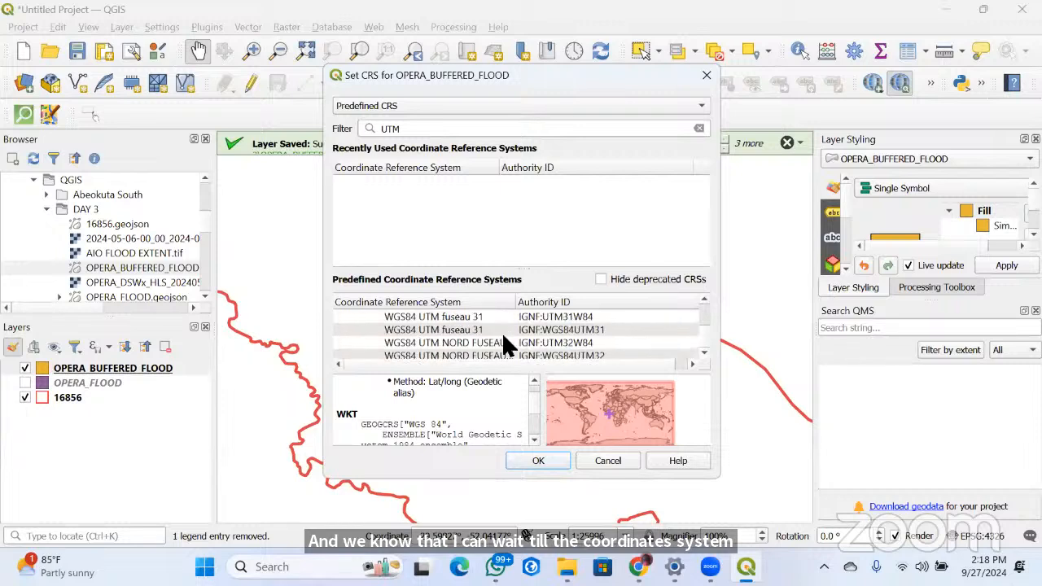
pyautogui.scroll(3, 502, 340)
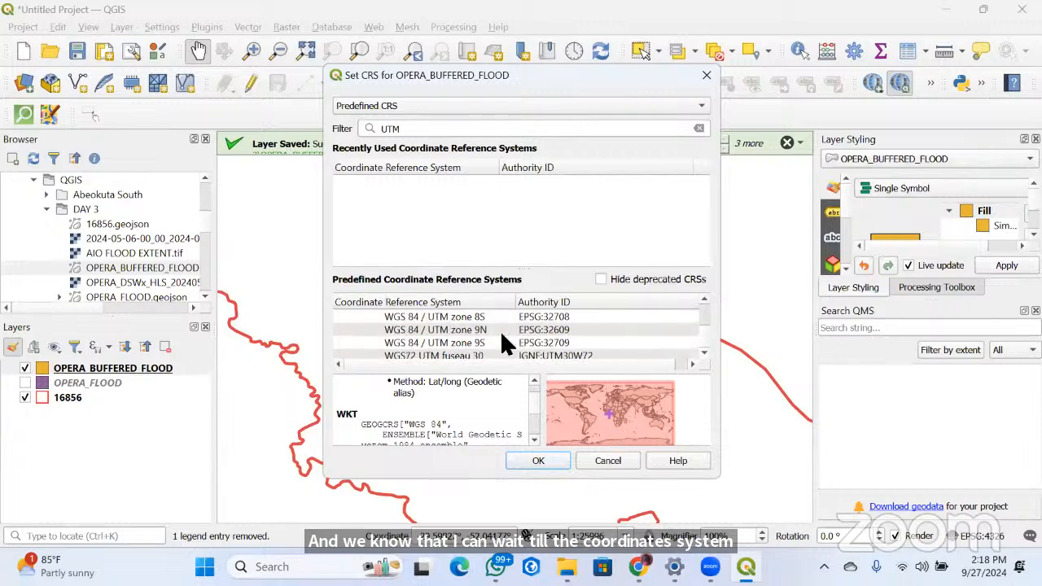
pyautogui.scroll(8, 499, 331)
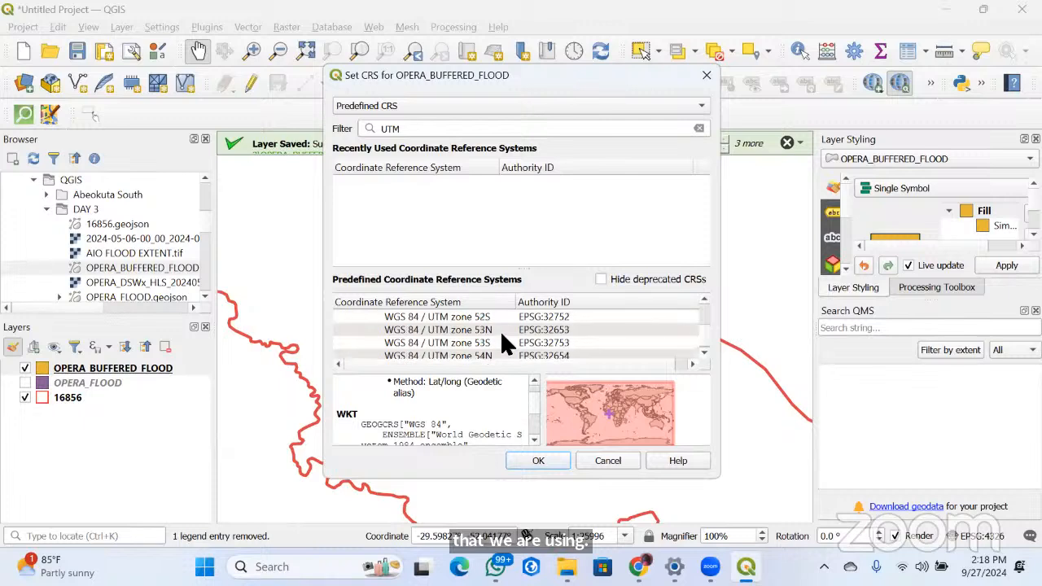
pyautogui.scroll(11, 499, 329)
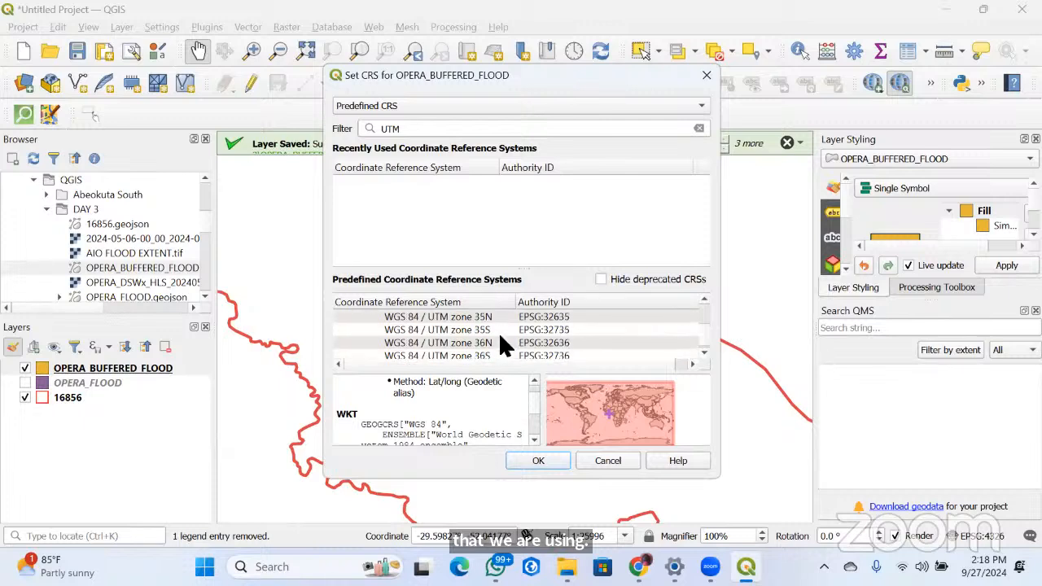
pyautogui.scroll(8, 500, 343)
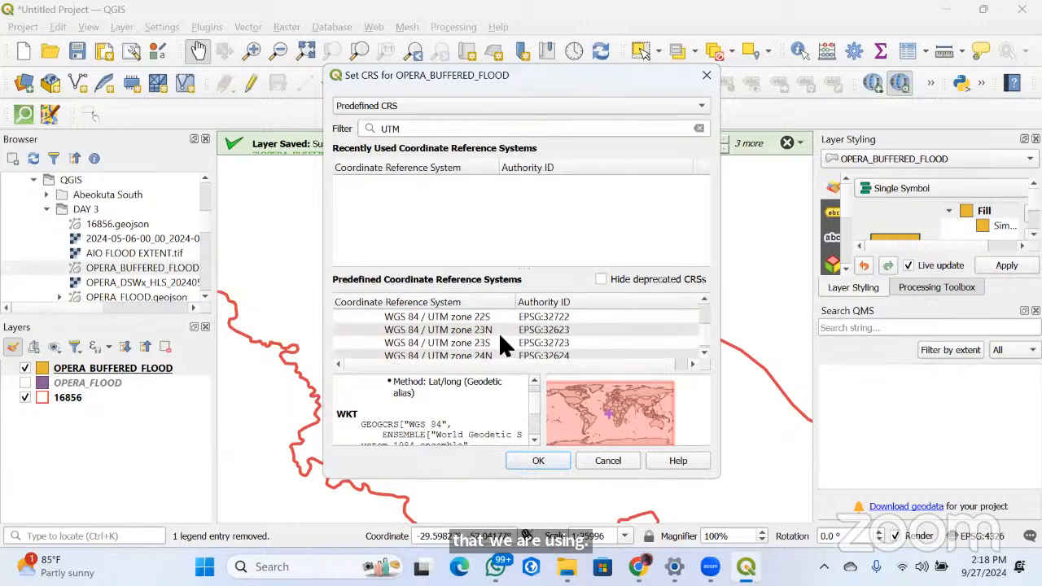
pyautogui.scroll(1, 497, 333)
pyautogui.click(492, 317)
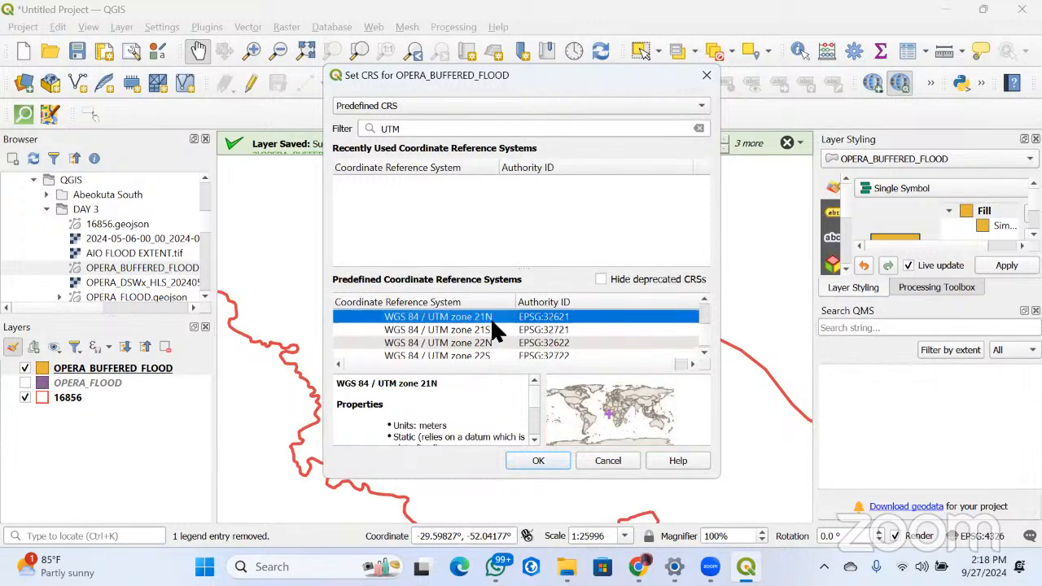
pyautogui.click(545, 462)
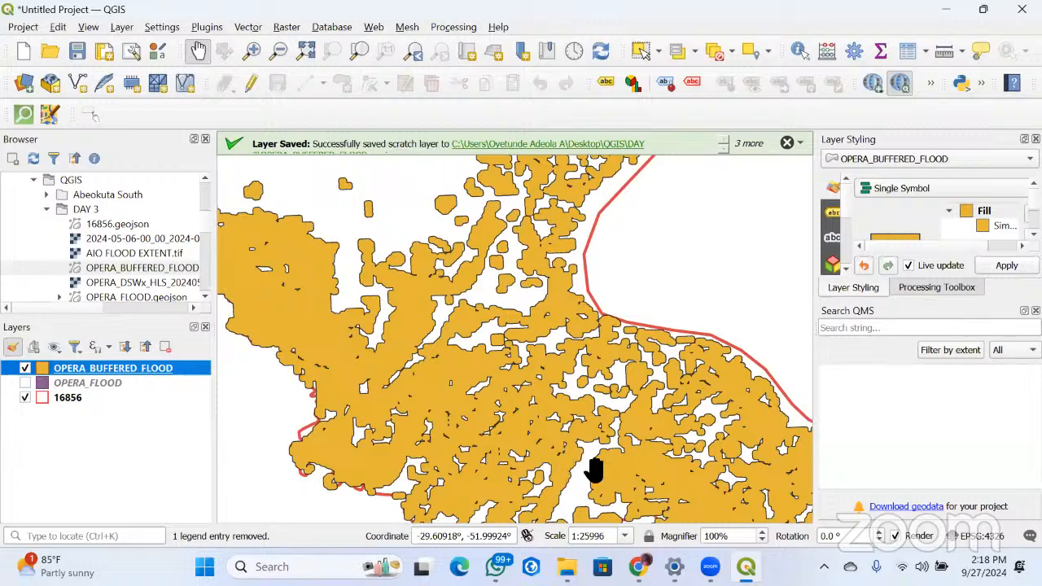
# Make the OPERA_FLOOD layer visible and move OPERA_BUFFERED_FLOOD directly beneath it in the layer order
pyautogui.click(25, 383)
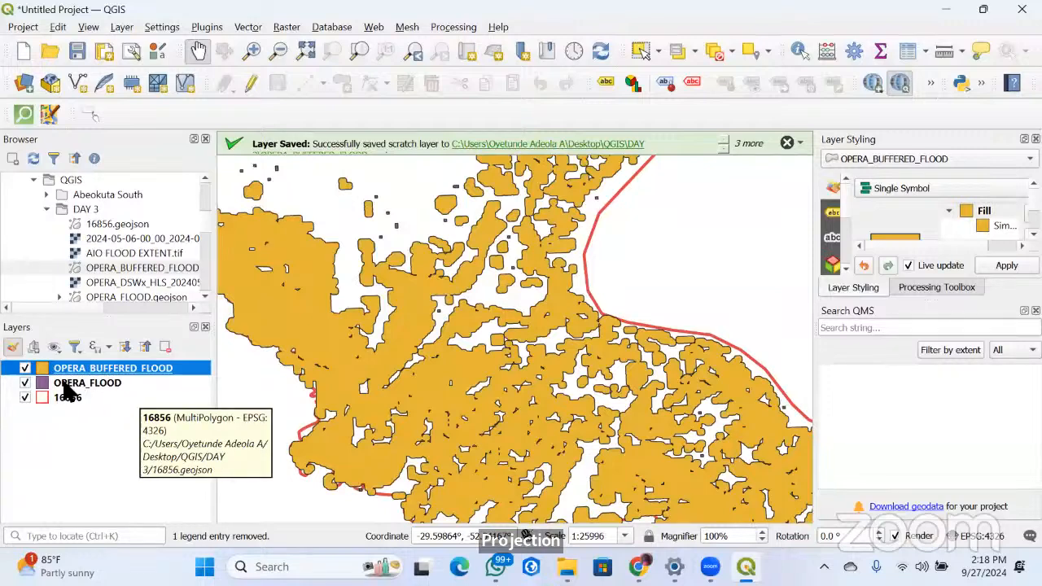
pyautogui.moveTo(72, 370); pyautogui.dragTo(70, 397)
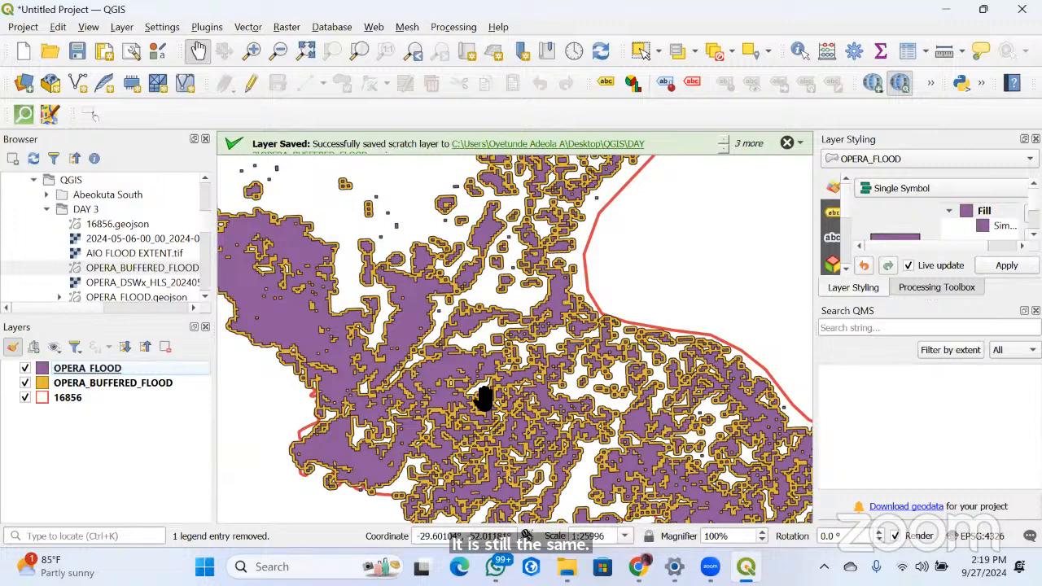
# Examine at several scales how the OPERA_FLOOD polygons line up with the buffered polygons and the 16856 boundary
pyautogui.scroll(-4, 483, 399)
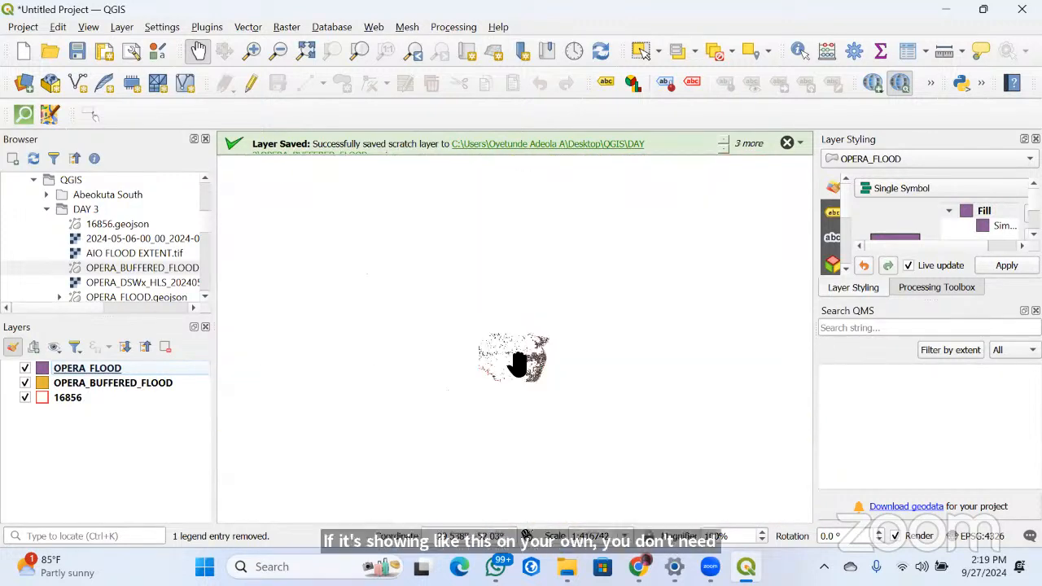
pyautogui.scroll(2, 539, 407)
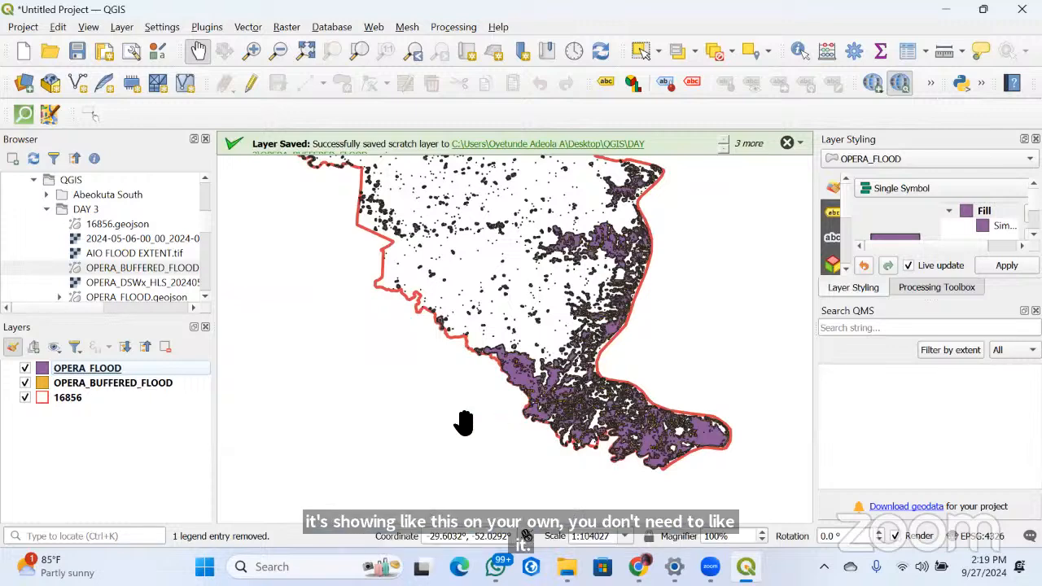
pyautogui.scroll(3, 464, 421)
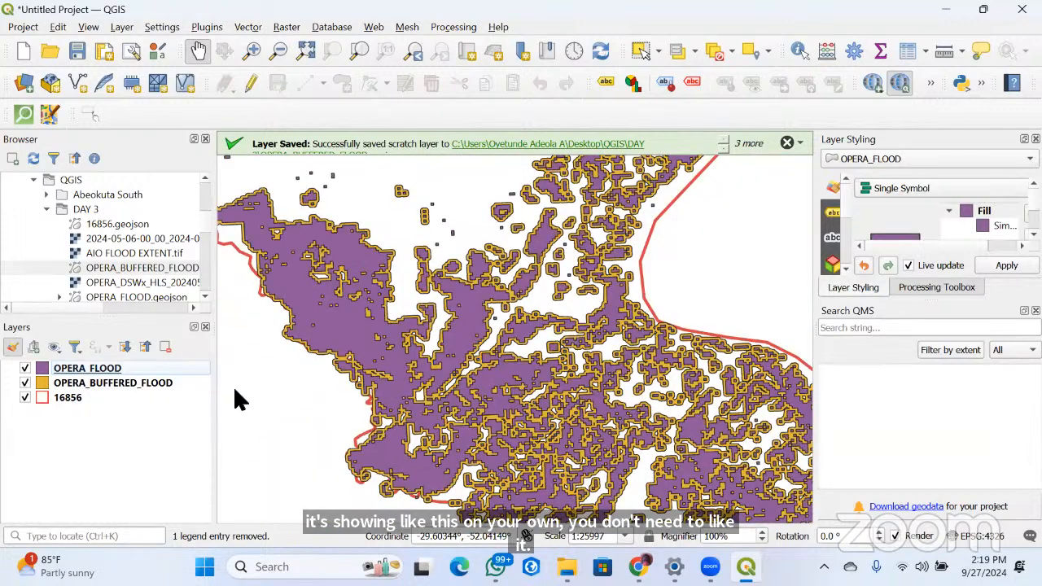
pyautogui.rightClick(161, 372)
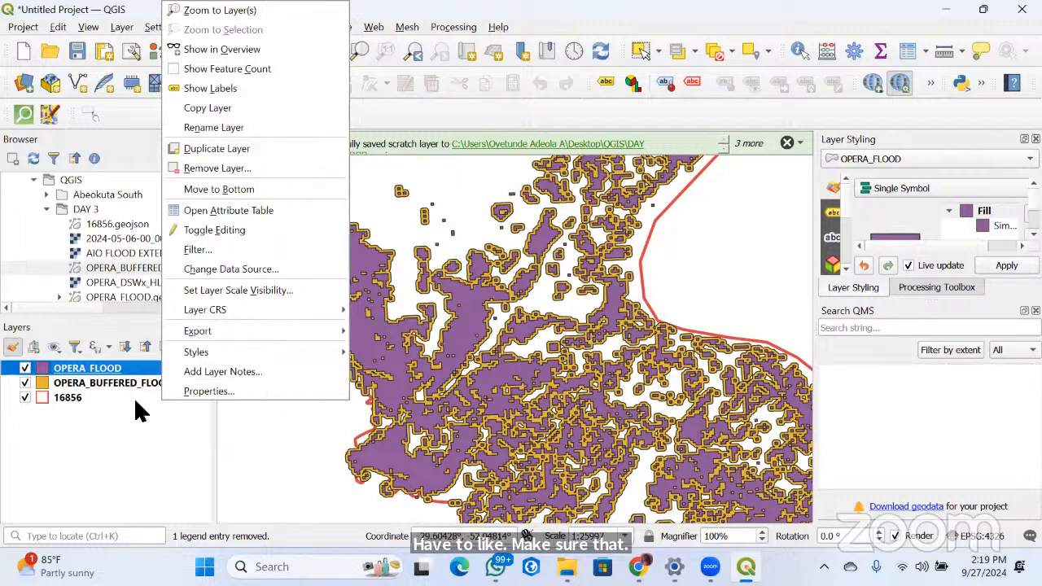
pyautogui.click(378, 385)
pyautogui.scroll(-2, 378, 386)
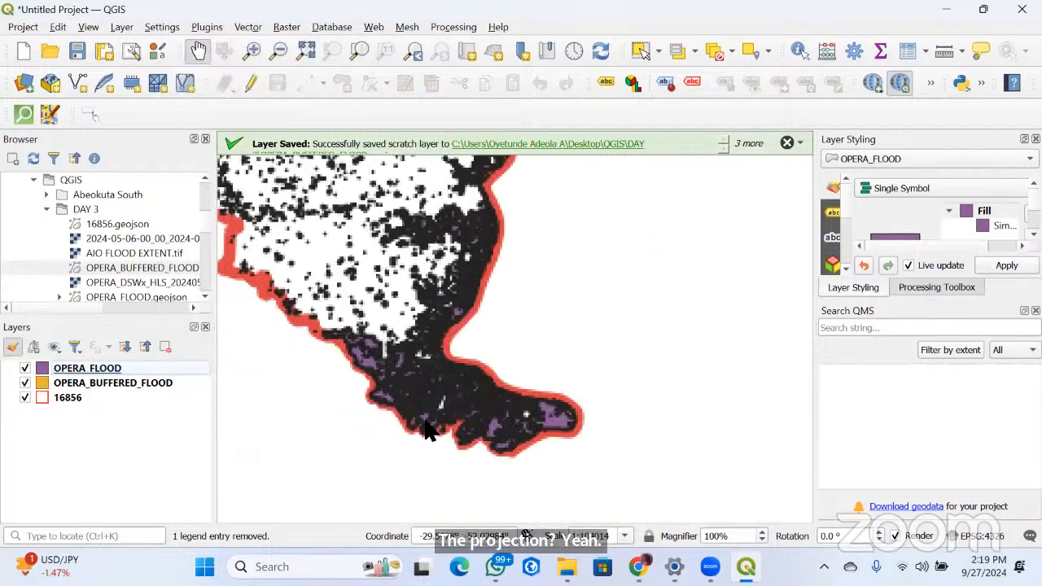
pyautogui.scroll(1, 695, 413)
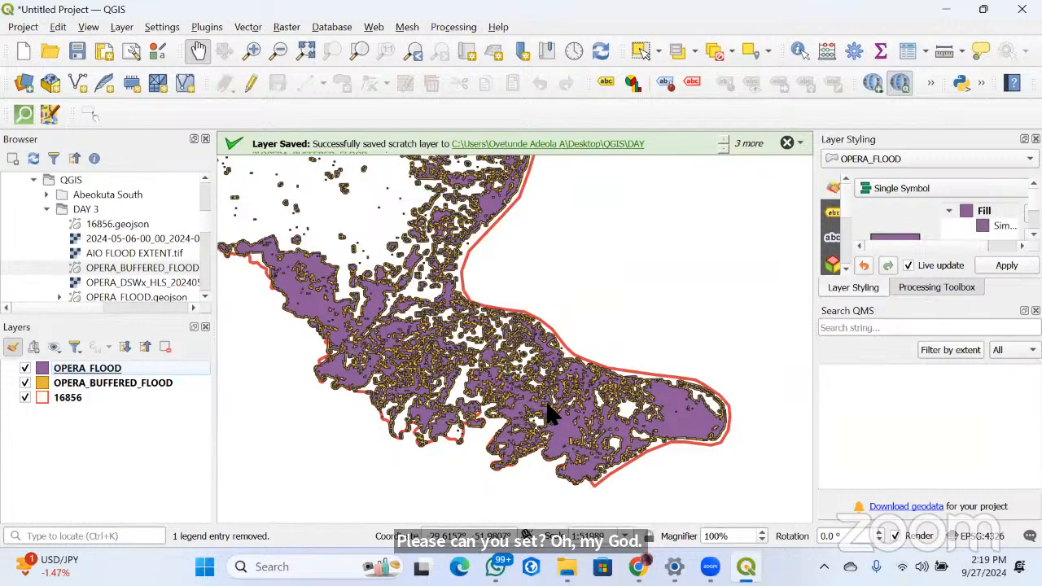
pyautogui.scroll(-1, 552, 414)
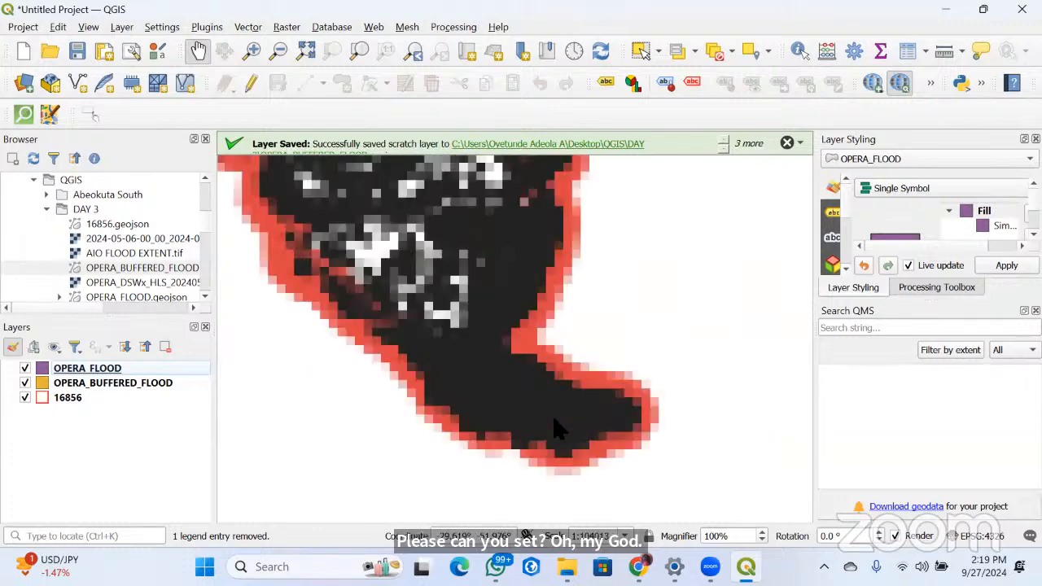
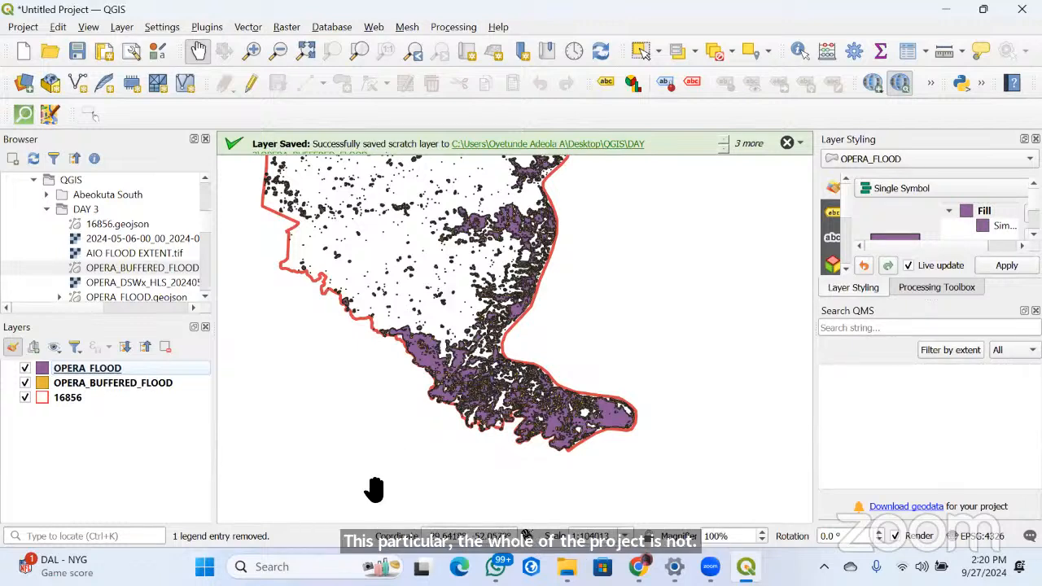
# Save the project in the DAY 3 folder under the name FLOOD EXTENT
pyautogui.hotkey('ctrl', 's')
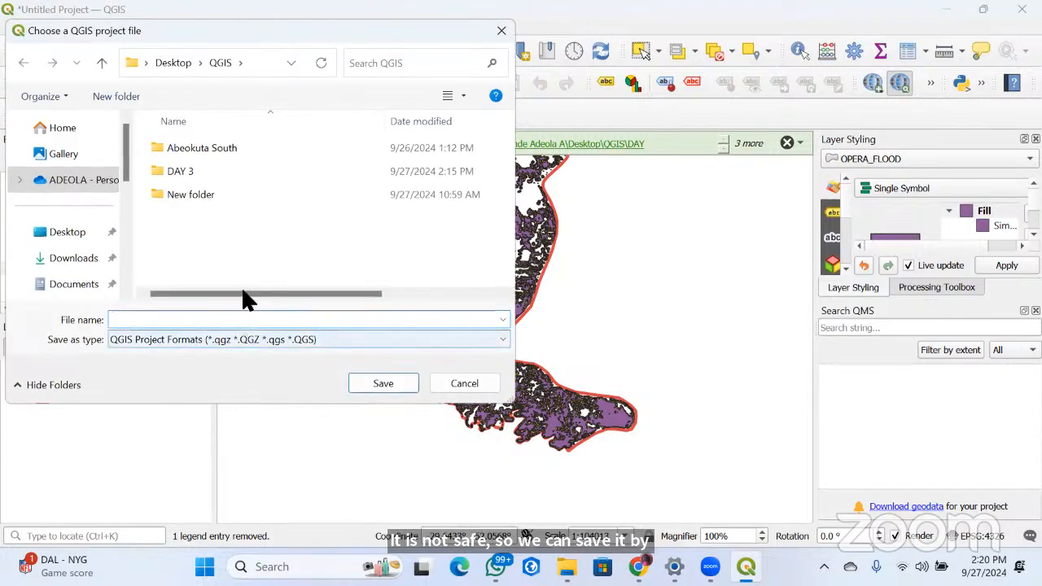
pyautogui.doubleClick(202, 172)
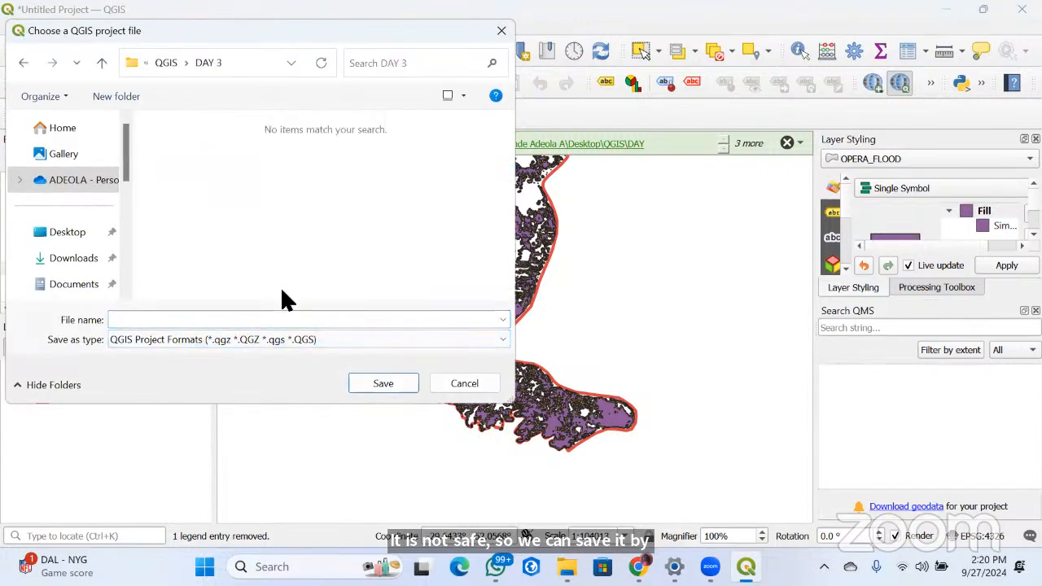
pyautogui.click(205, 321)
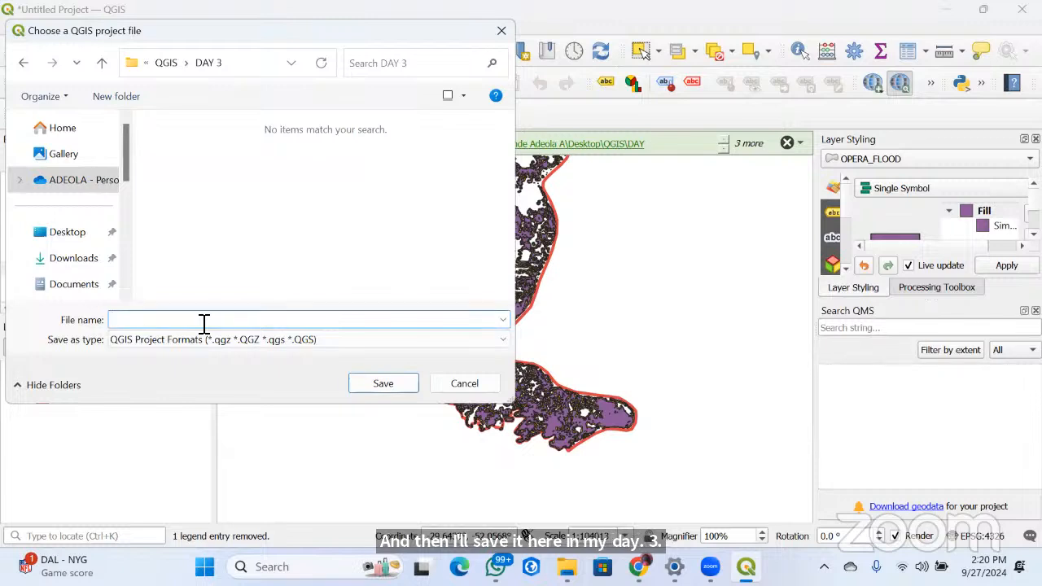
pyautogui.write('FLOOD EX')
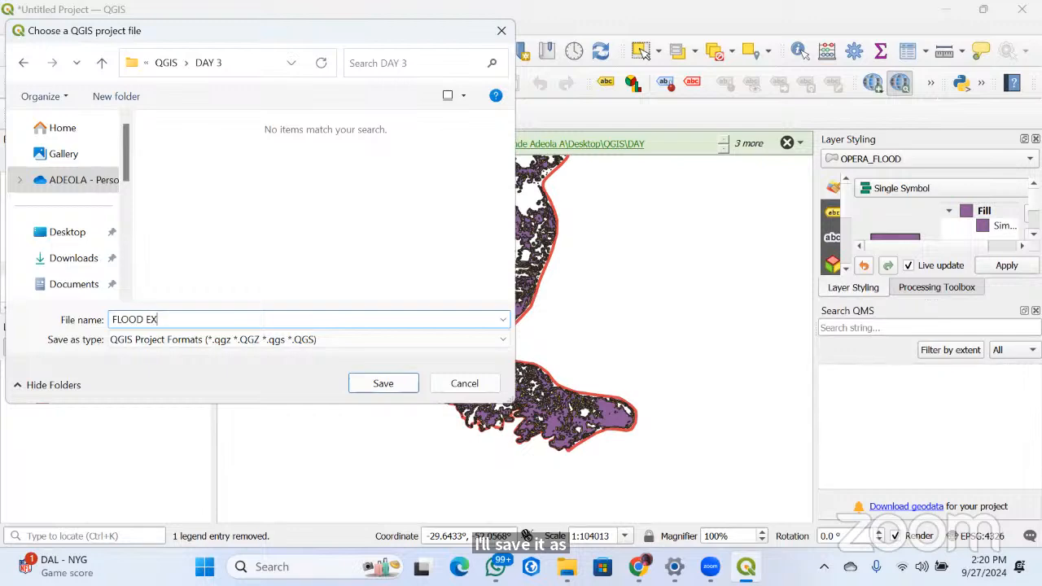
pyautogui.write('TENT')
pyautogui.press('Return')
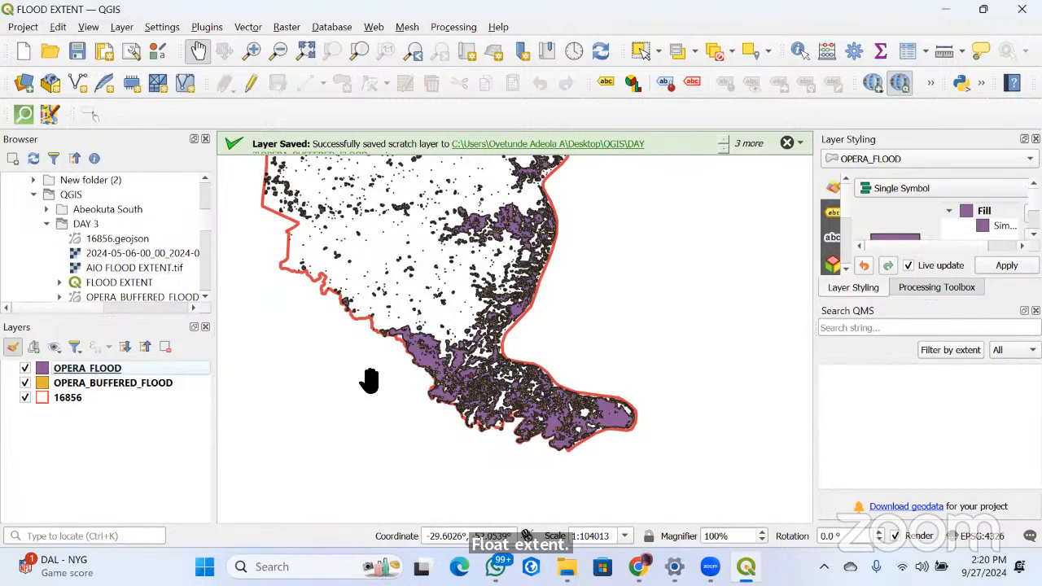
# Examine close up and at wider scales how the buffered polygons surround the OPERA_FLOOD polygons along the southern part of the 16856 boundary
pyautogui.scroll(1, 479, 394)
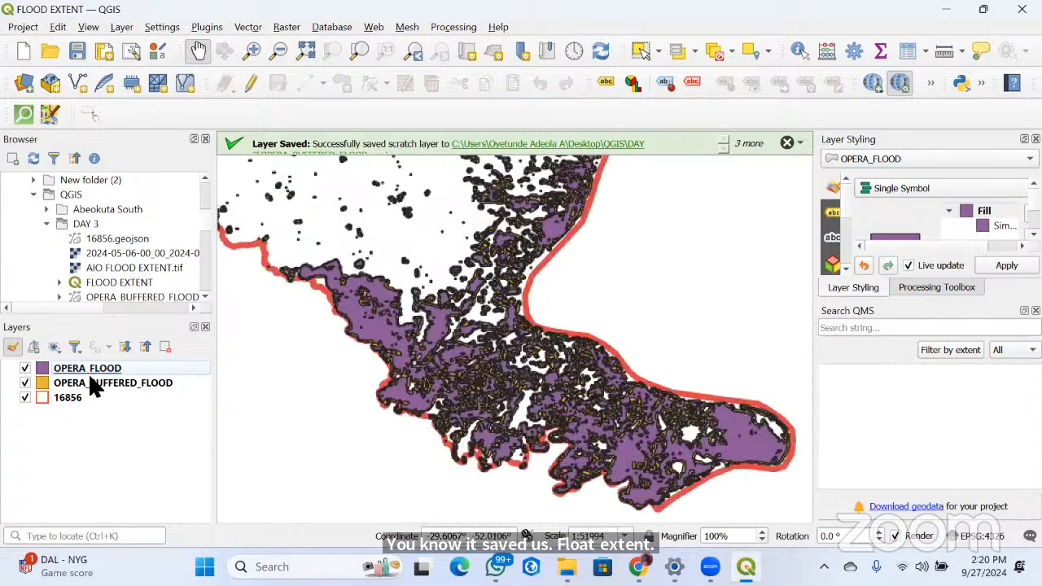
pyautogui.scroll(1, 488, 332)
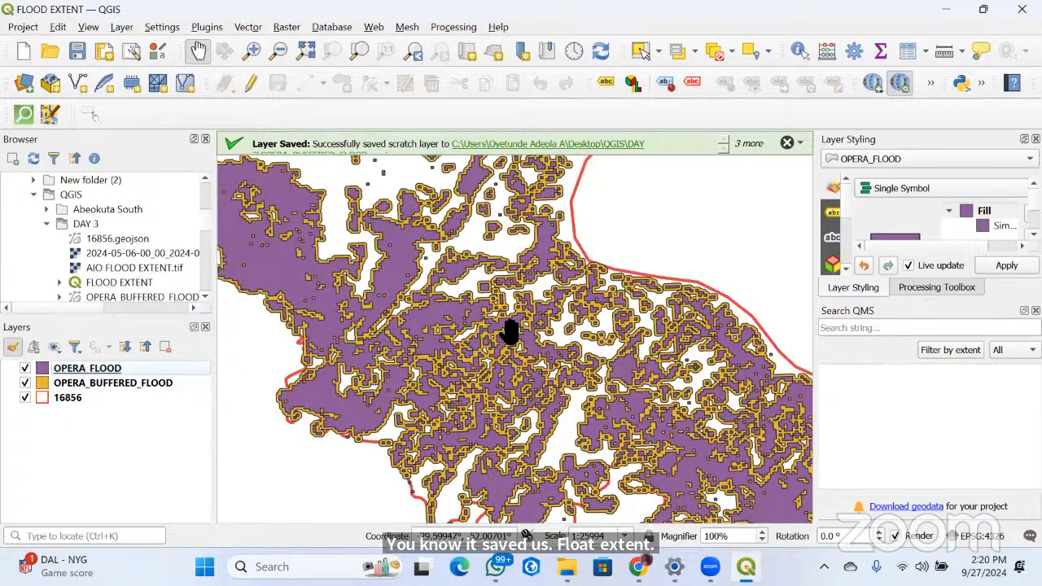
pyautogui.scroll(2, 496, 319)
pyautogui.scroll(1, 306, 319)
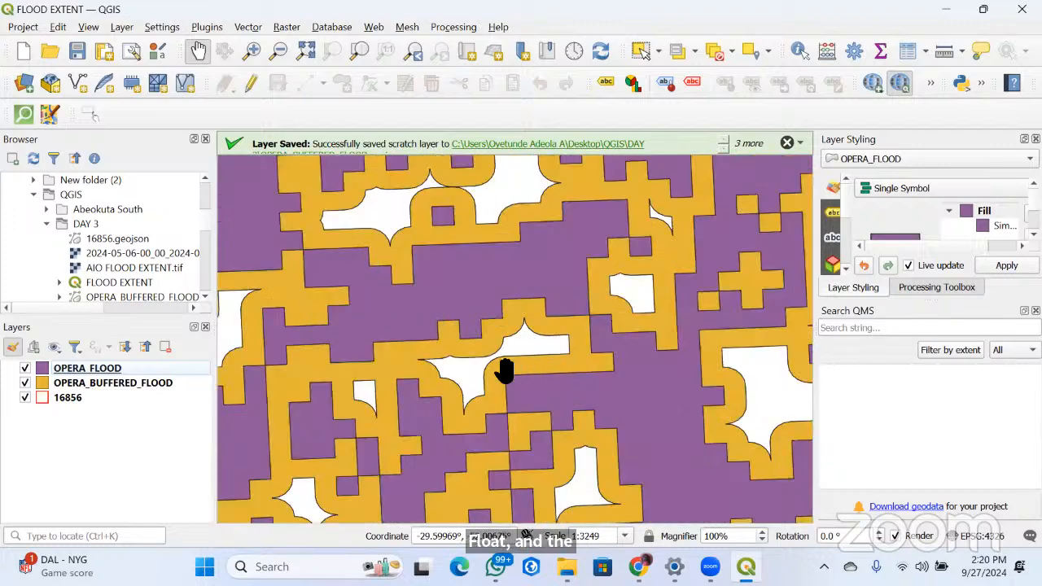
pyautogui.scroll(-2, 504, 370)
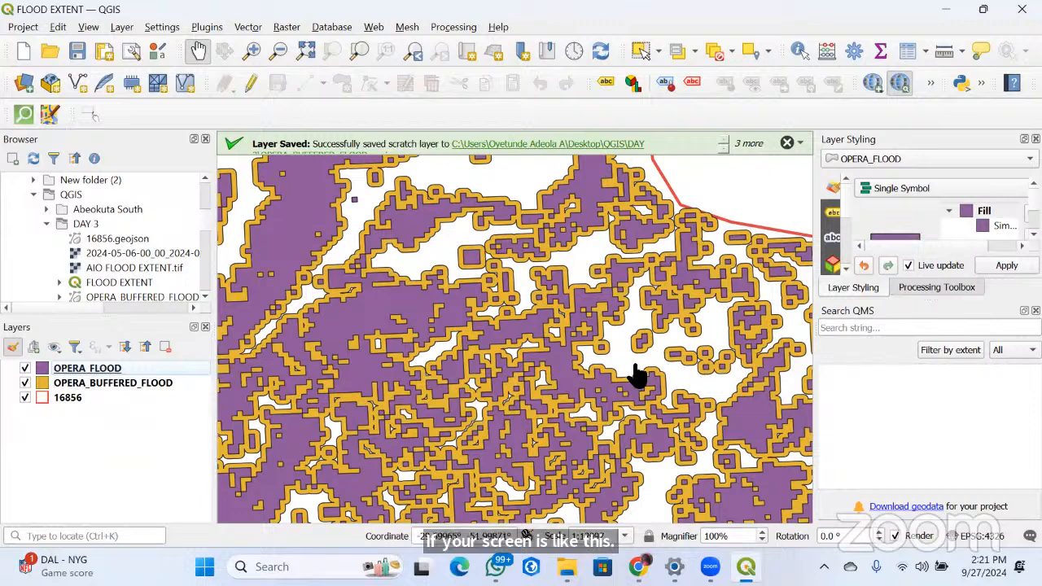
pyautogui.scroll(-3, 530, 396)
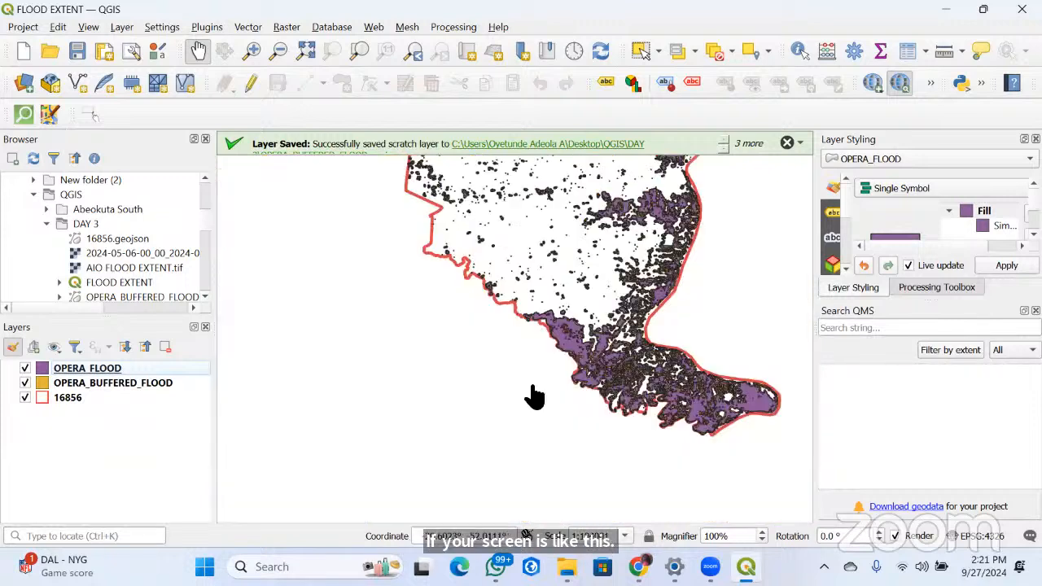
pyautogui.click(454, 477)
pyautogui.scroll(-3, 461, 409)
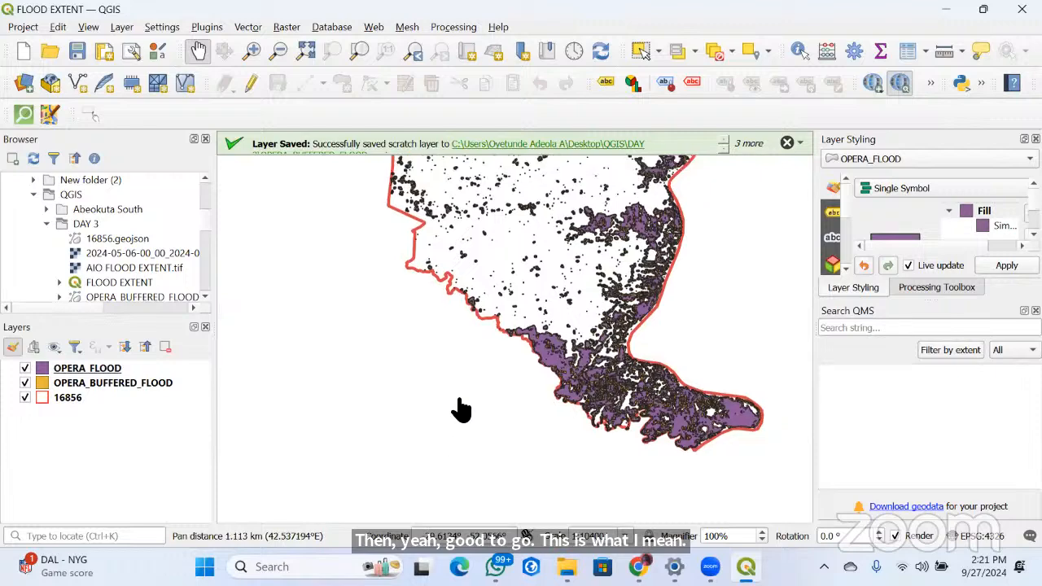
pyautogui.scroll(3, 506, 417)
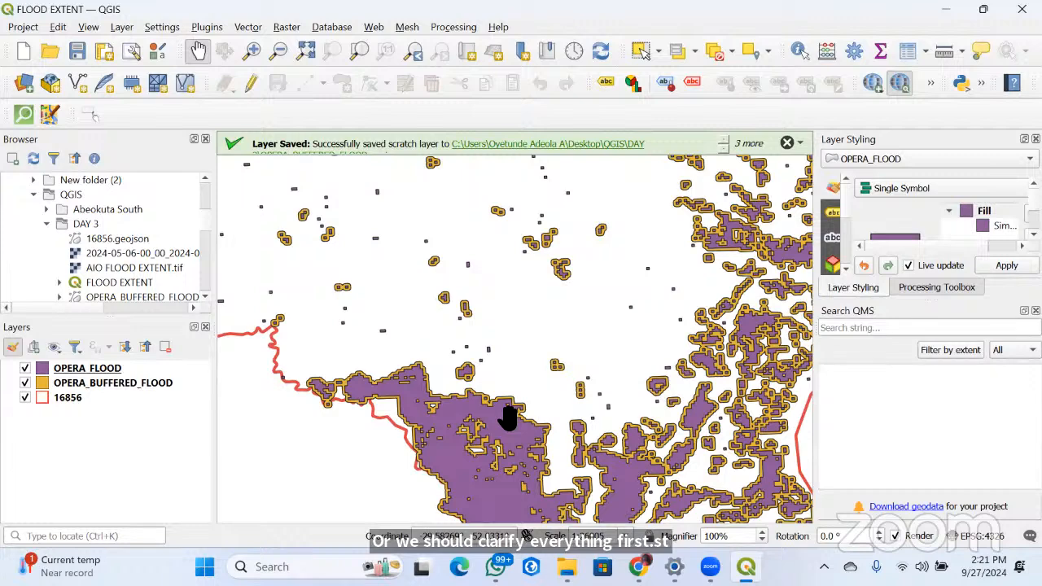
# Review the OPERA_FLOOD layer's general information and its coordinate reference system in the layer properties
pyautogui.rightClick(90, 371)
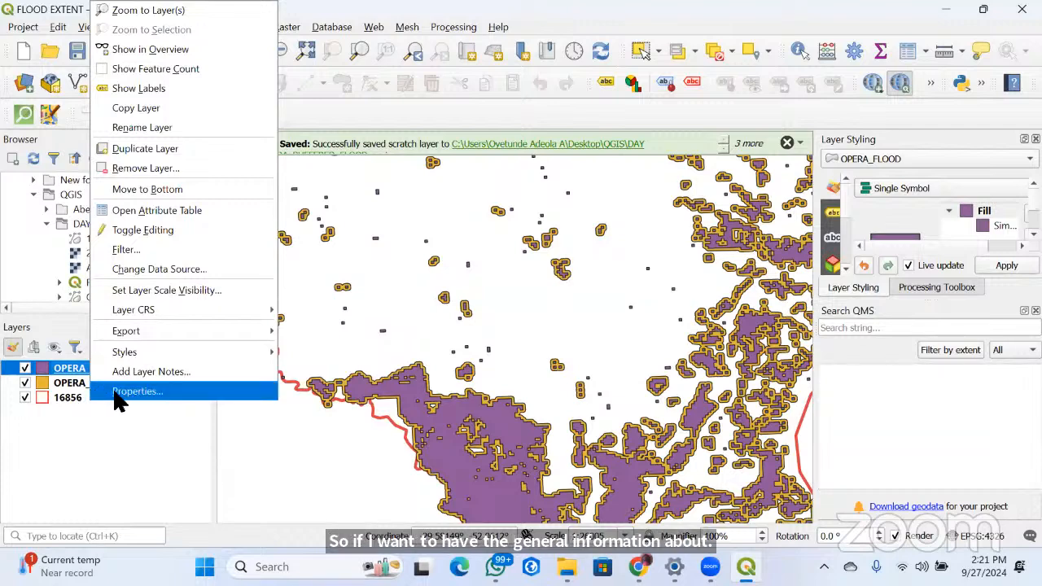
pyautogui.click(116, 397)
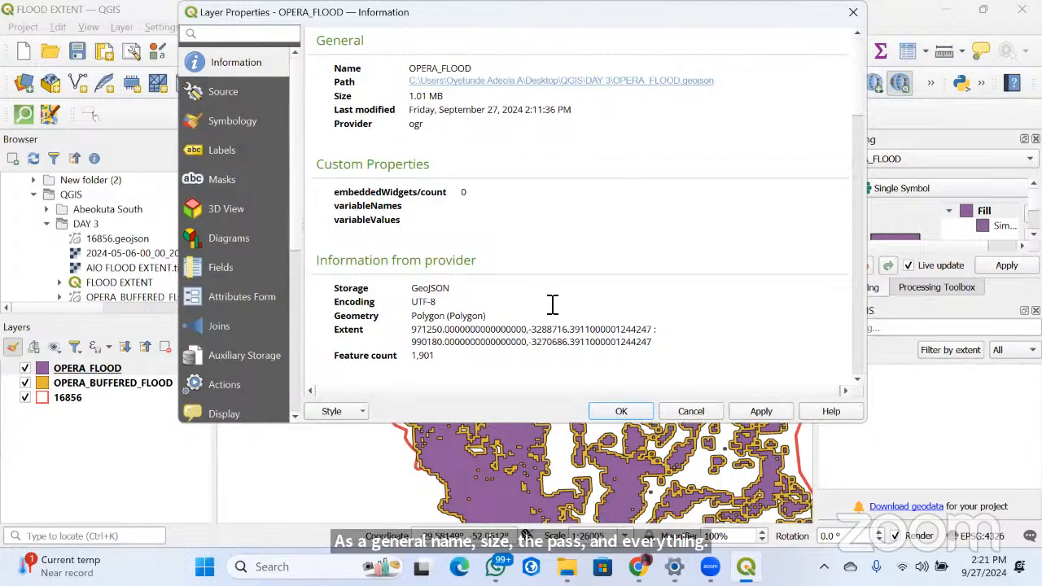
pyautogui.scroll(-3, 430, 281)
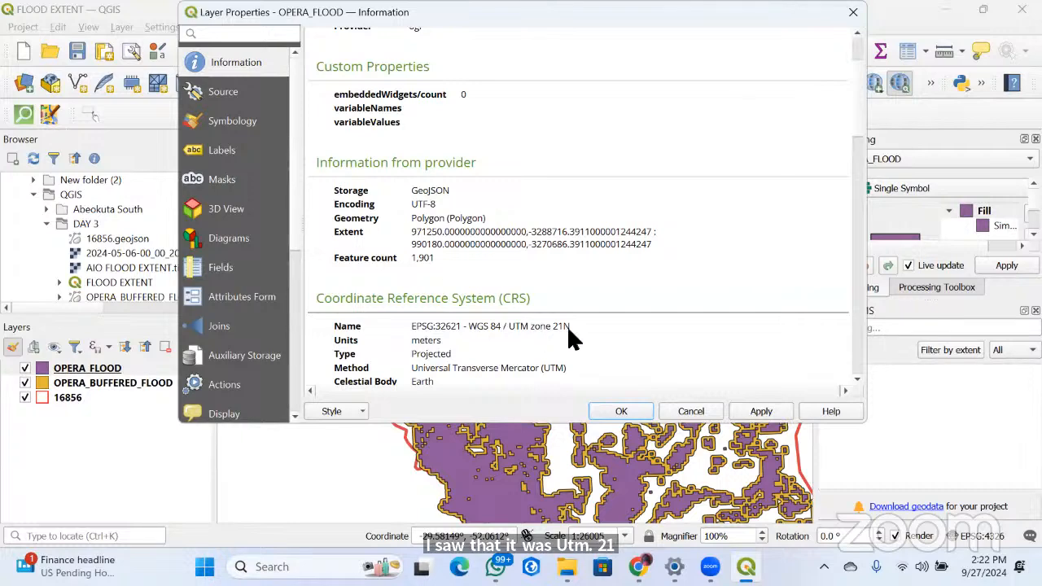
pyautogui.click(618, 411)
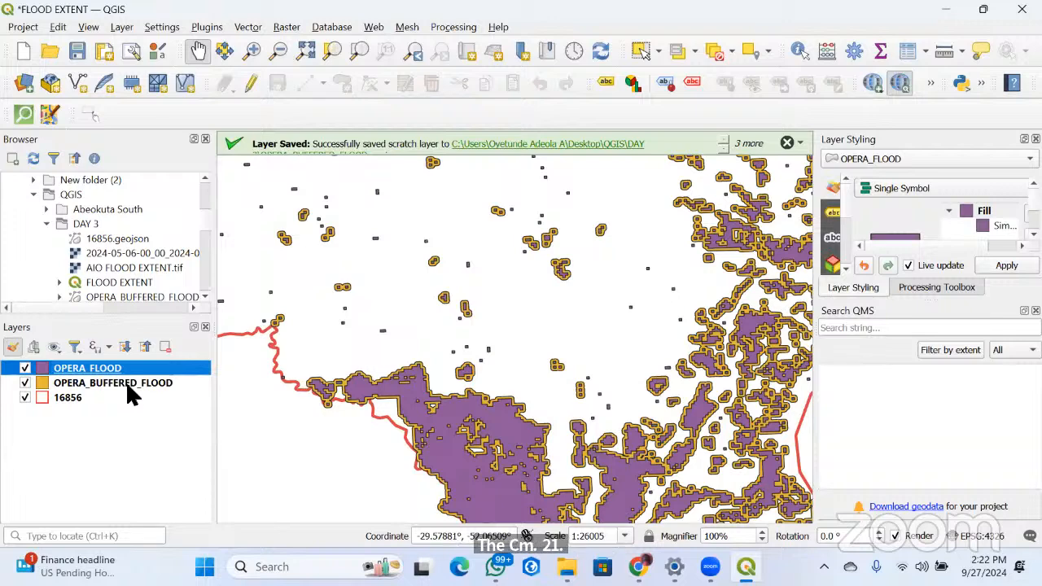
# Open the CRS selection for the OPERA_BUFFERED_FLOOD layer and browse the expanded Projected group of predefined systems
pyautogui.rightClick(127, 385)
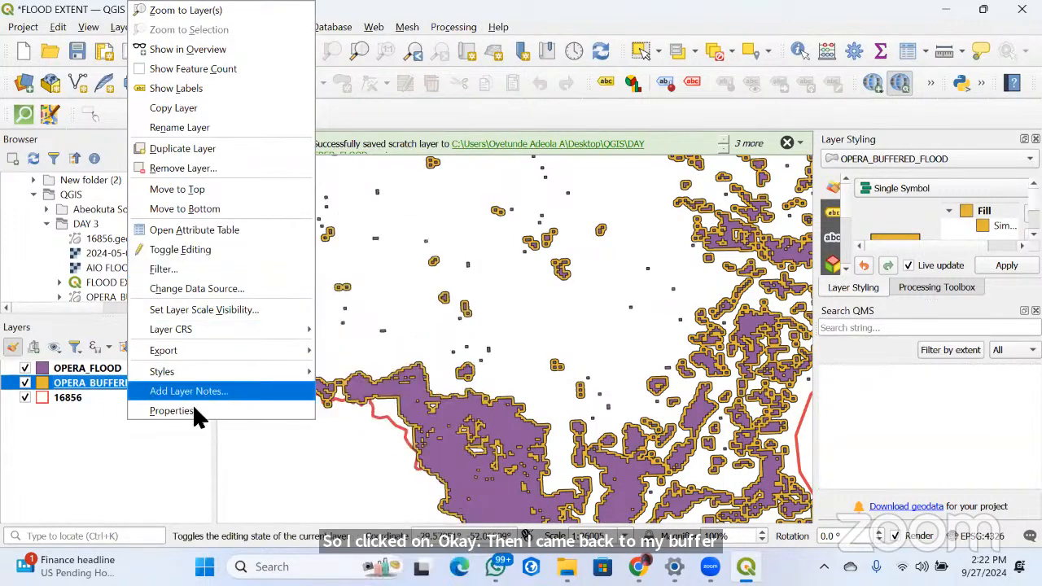
pyautogui.moveTo(202, 330)
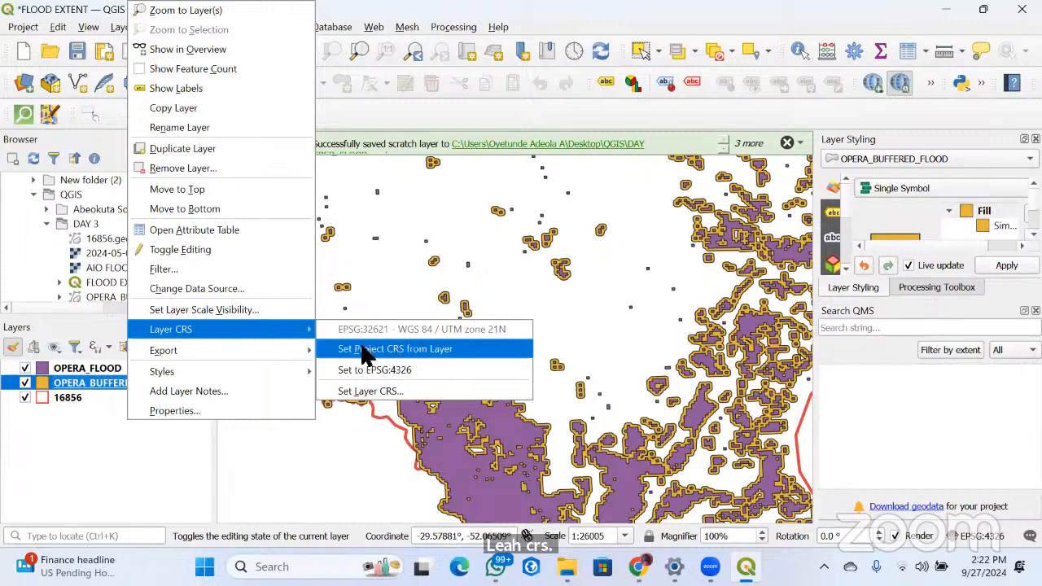
pyautogui.click(435, 401)
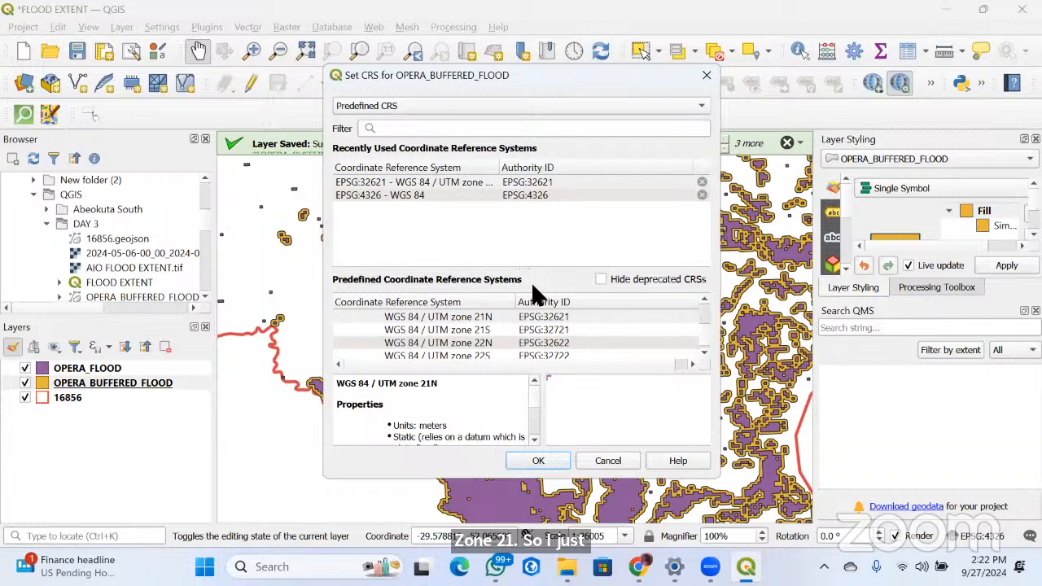
pyautogui.scroll(2, 705, 334)
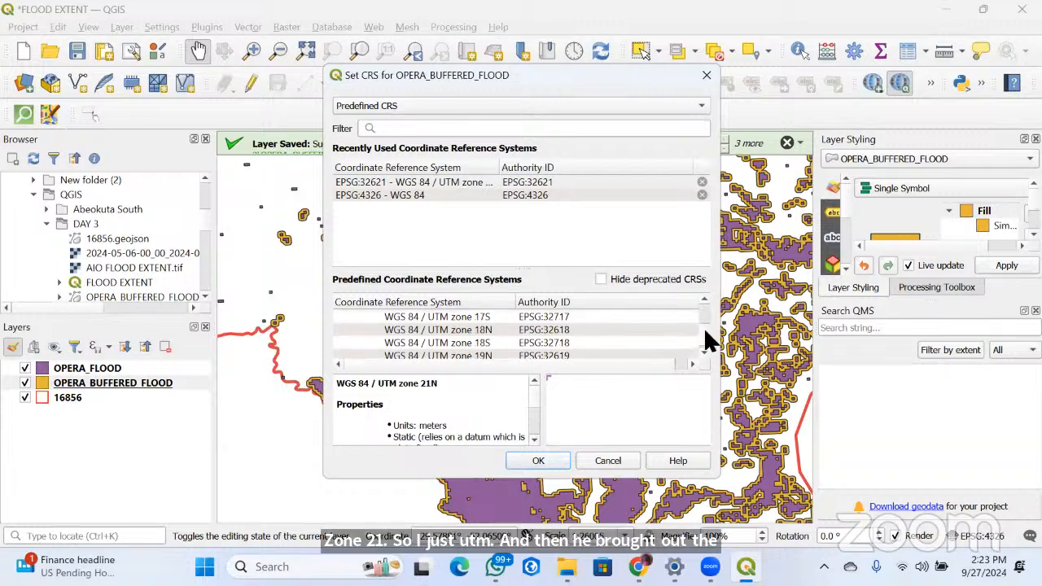
pyautogui.moveTo(705, 333); pyautogui.dragTo(703, 301)
pyautogui.scroll(-1, 431, 355)
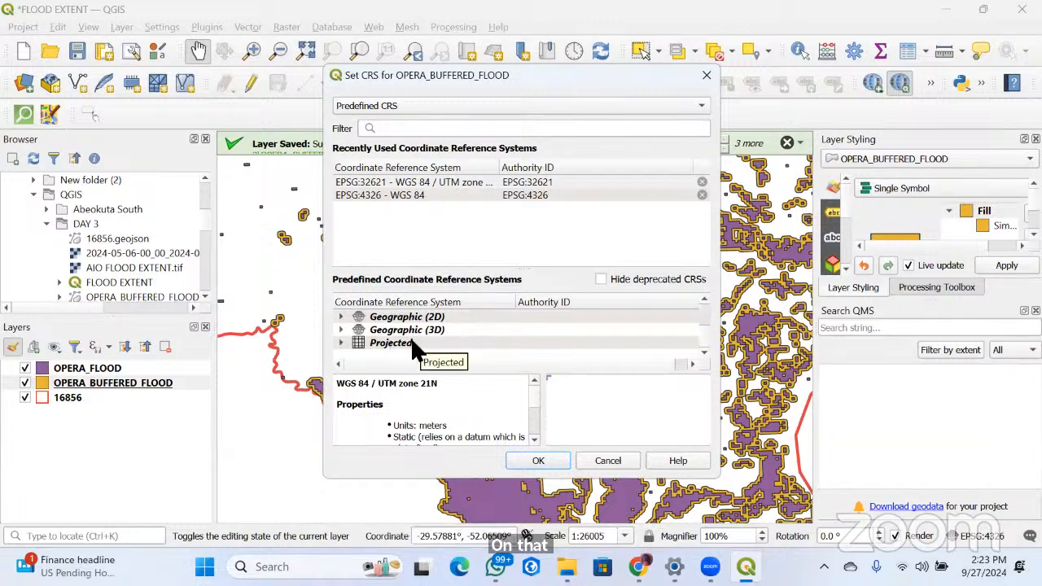
pyautogui.click(340, 341)
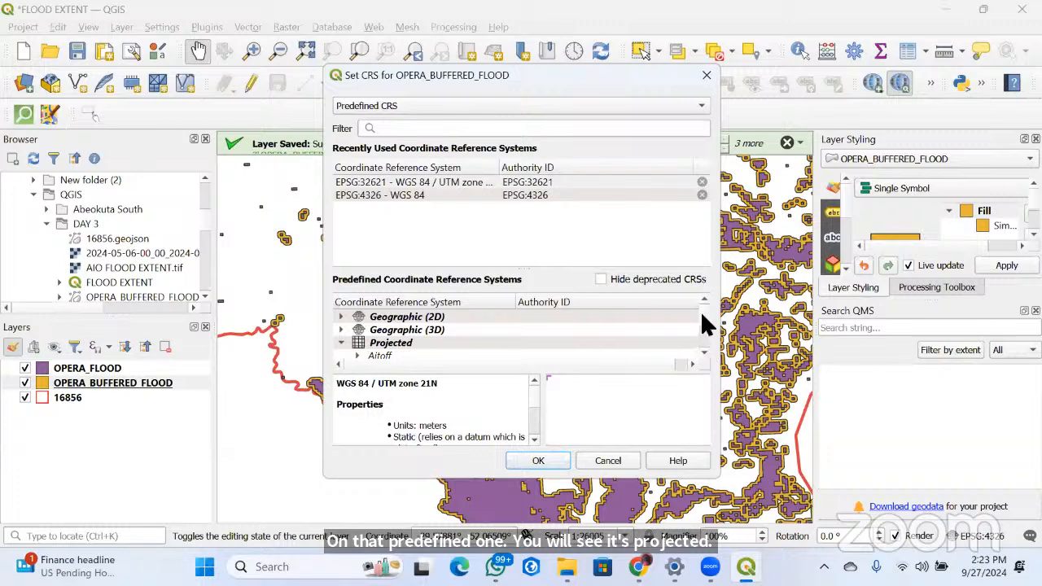
pyautogui.moveTo(702, 311); pyautogui.dragTo(710, 355)
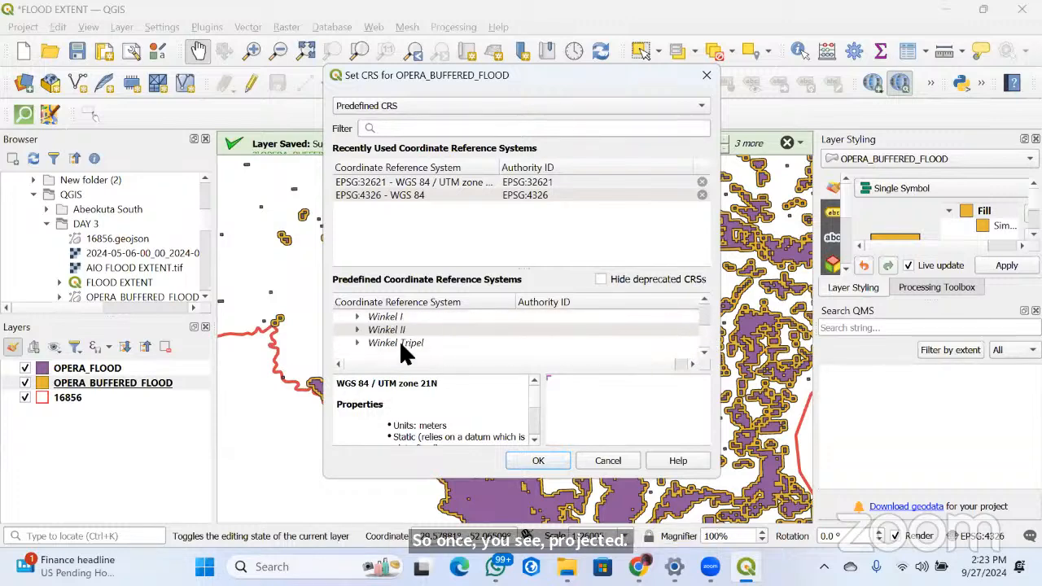
# Locate and select WGS 84 / UTM zone 21N (EPSG:32621) among the UTM systems, and close the layer's CRS selection
pyautogui.scroll(5, 400, 342)
pyautogui.scroll(3, 454, 343)
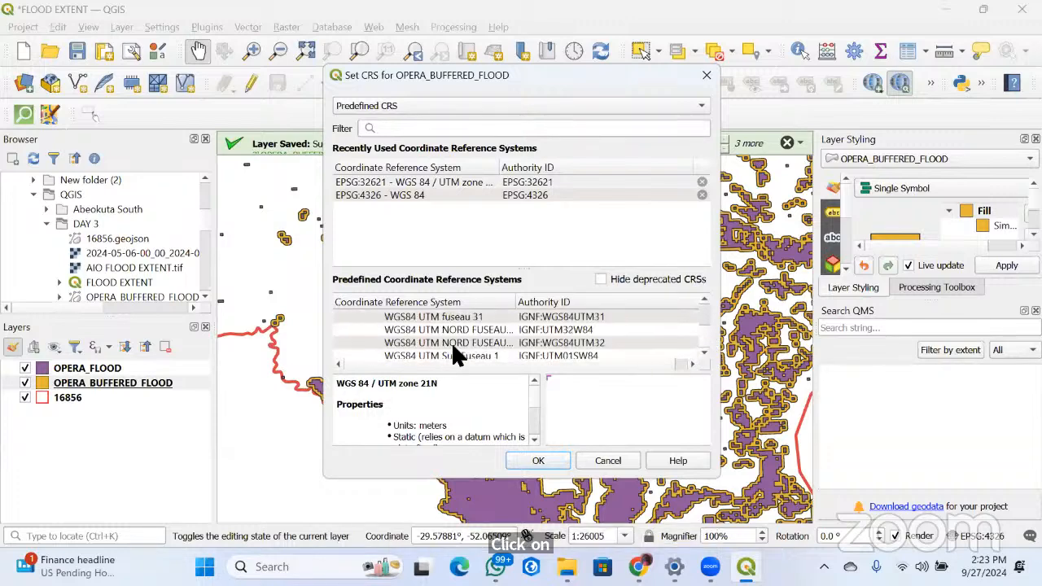
pyautogui.scroll(10, 458, 351)
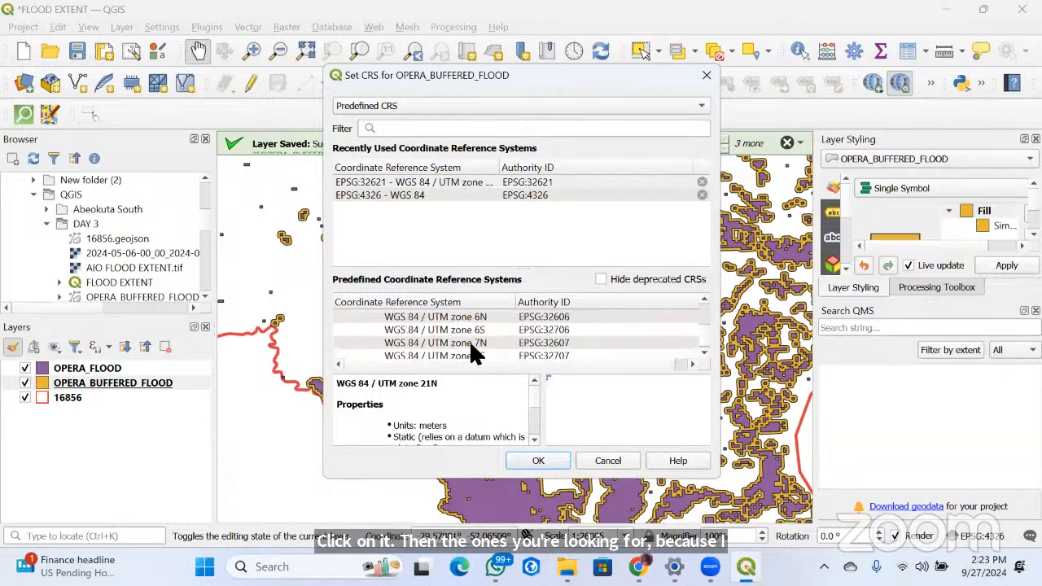
pyautogui.scroll(10, 476, 354)
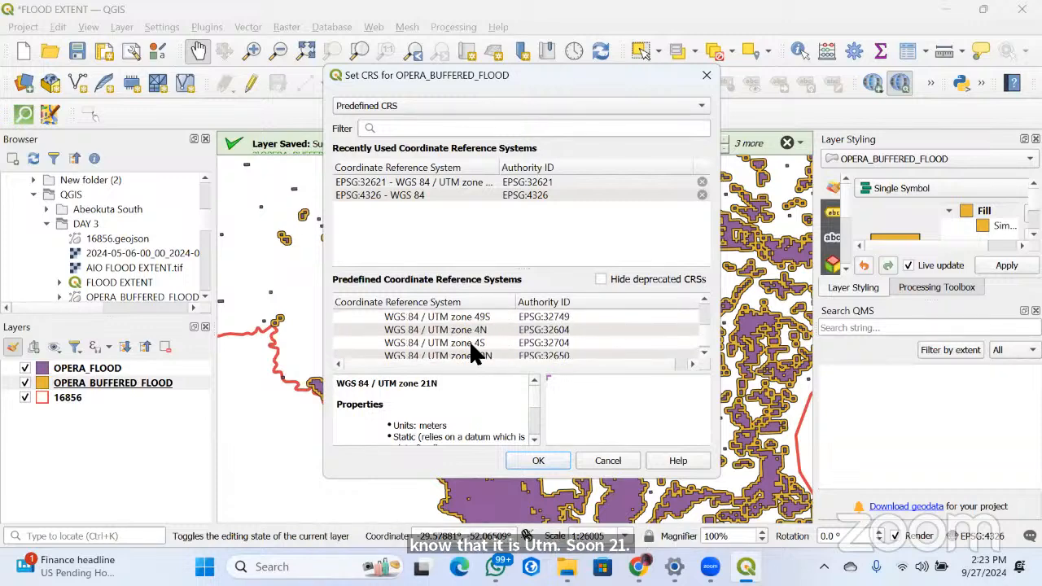
pyautogui.scroll(6, 476, 354)
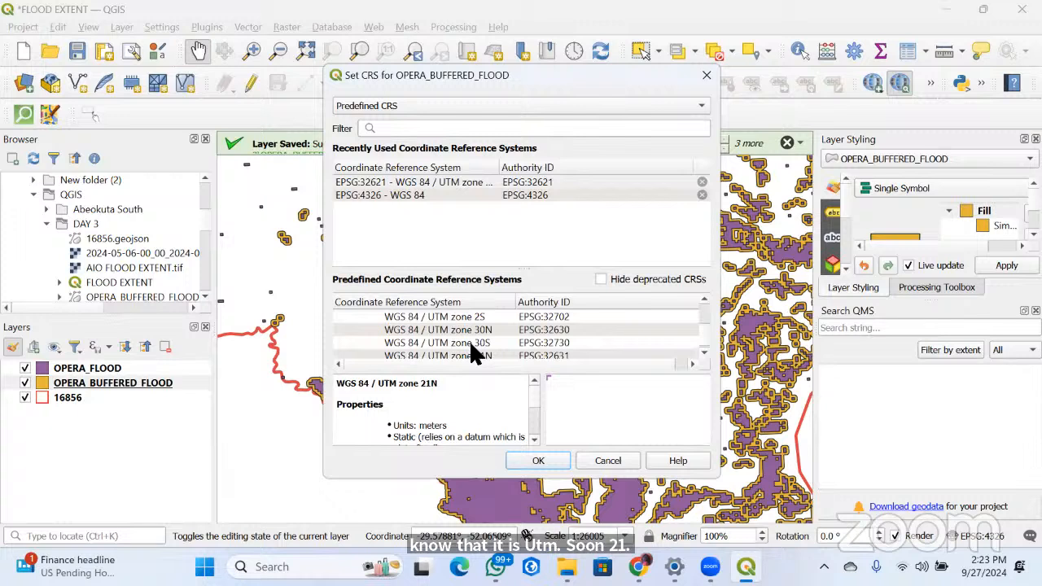
pyautogui.scroll(3, 475, 350)
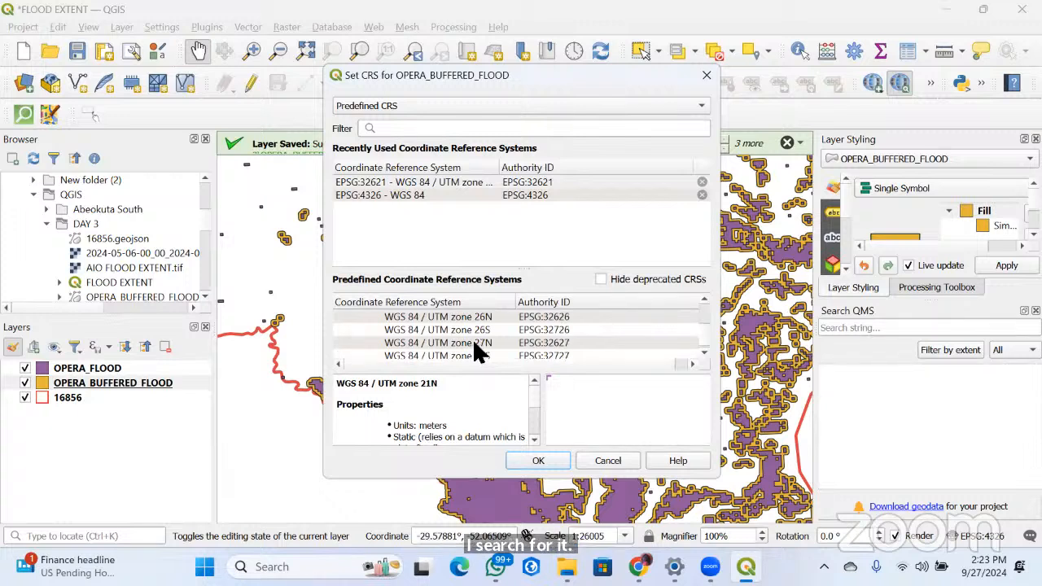
pyautogui.scroll(4, 473, 342)
pyautogui.click(469, 345)
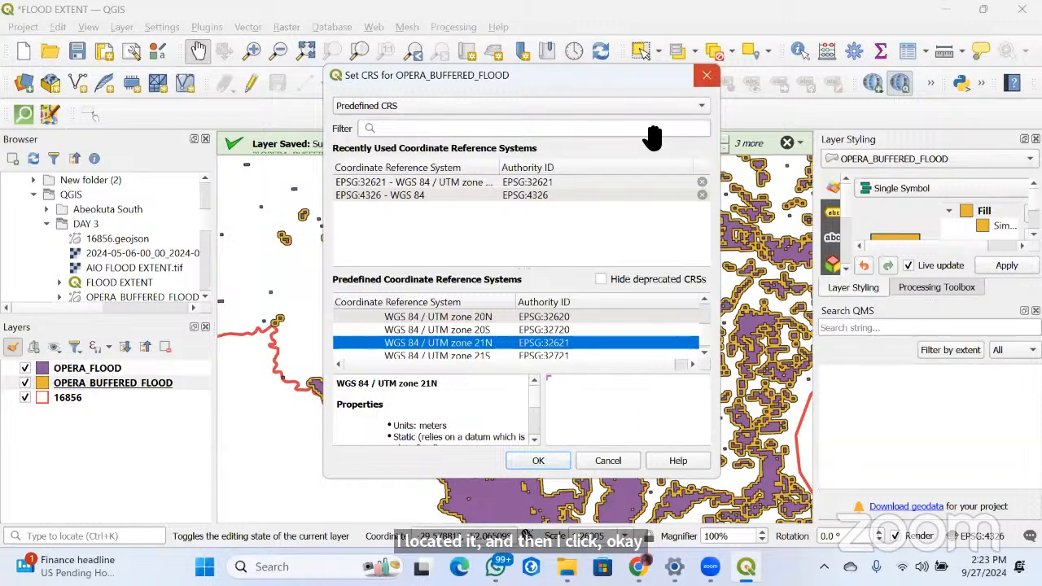
pyautogui.press('Return')
# Check the coordinate reference system in the OPERA_BUFFERED_FLOOD layer's properties and highlight its name entry
pyautogui.click(185, 385)
pyautogui.rightClick(185, 384)
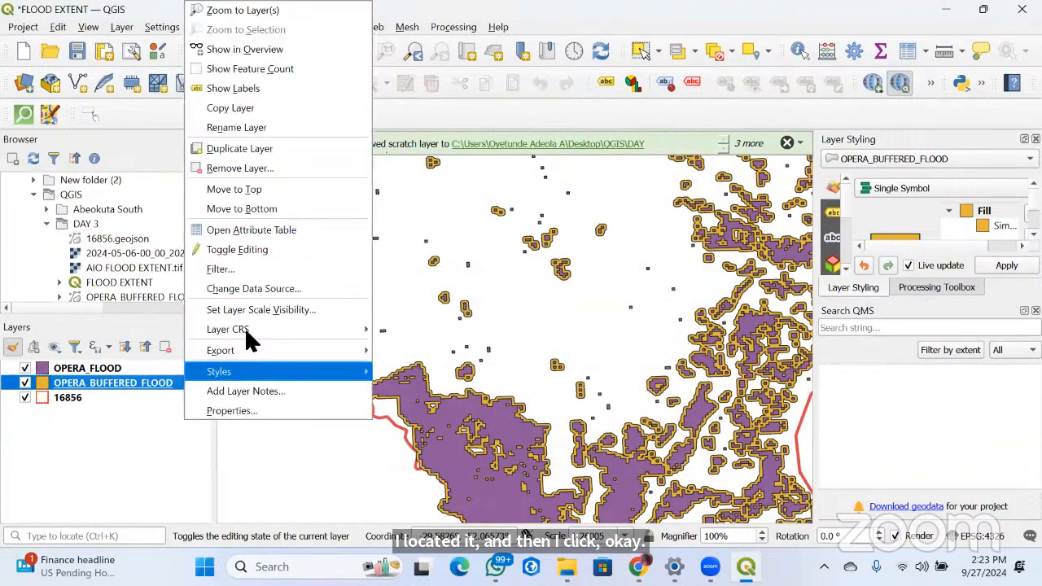
pyautogui.click(234, 411)
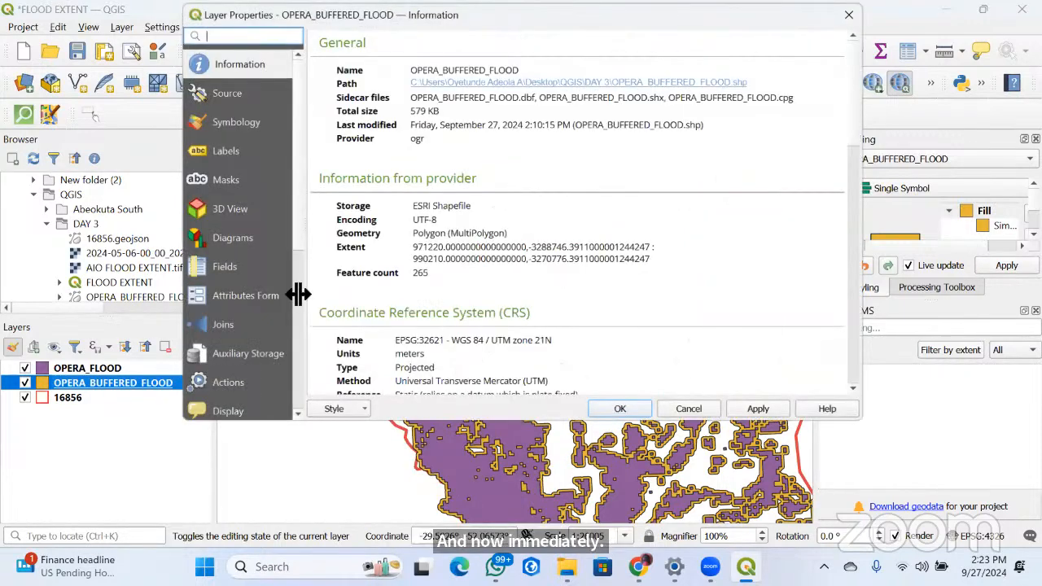
pyautogui.scroll(-1, 514, 318)
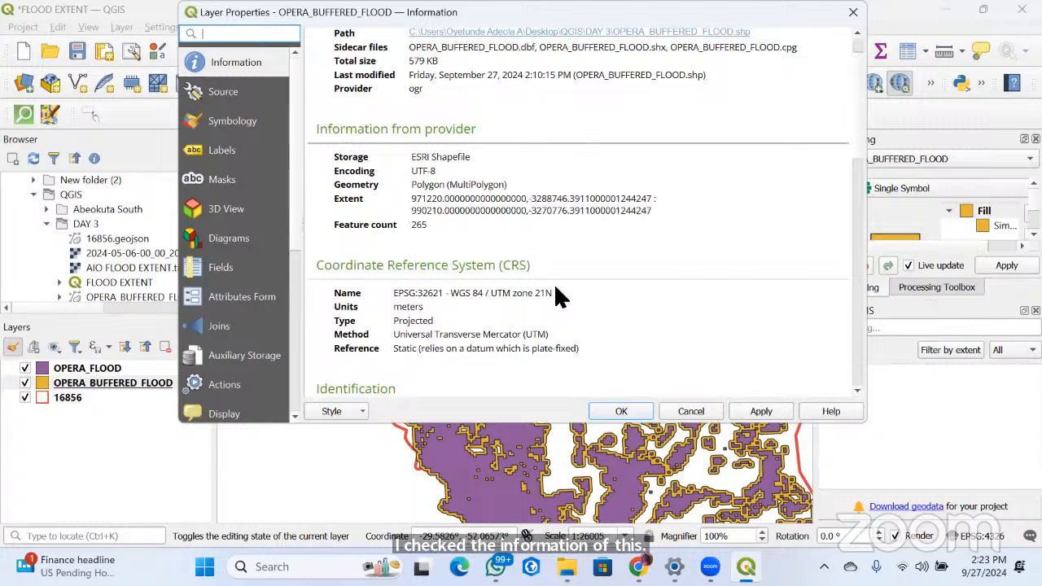
pyautogui.moveTo(553, 293); pyautogui.dragTo(389, 298)
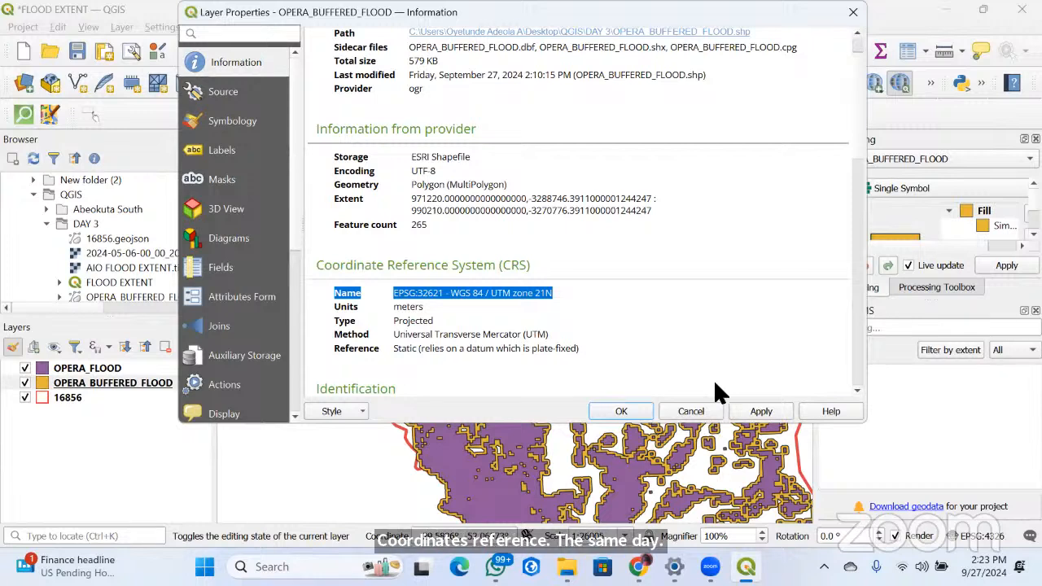
pyautogui.click(637, 414)
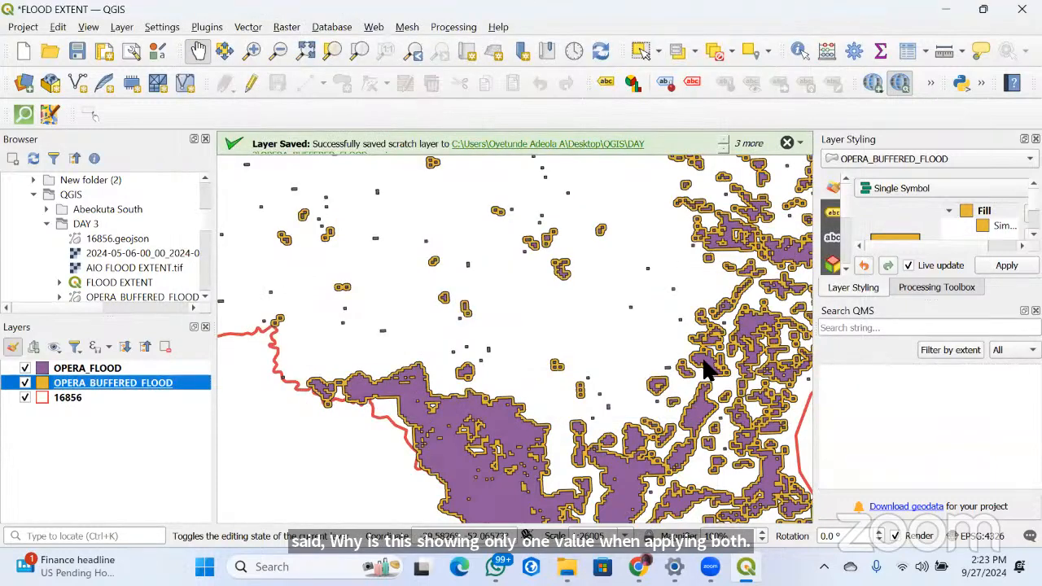
# Open the OPERA_FLOOD layer's attribute table and view its fields
pyautogui.rightClick(112, 382)
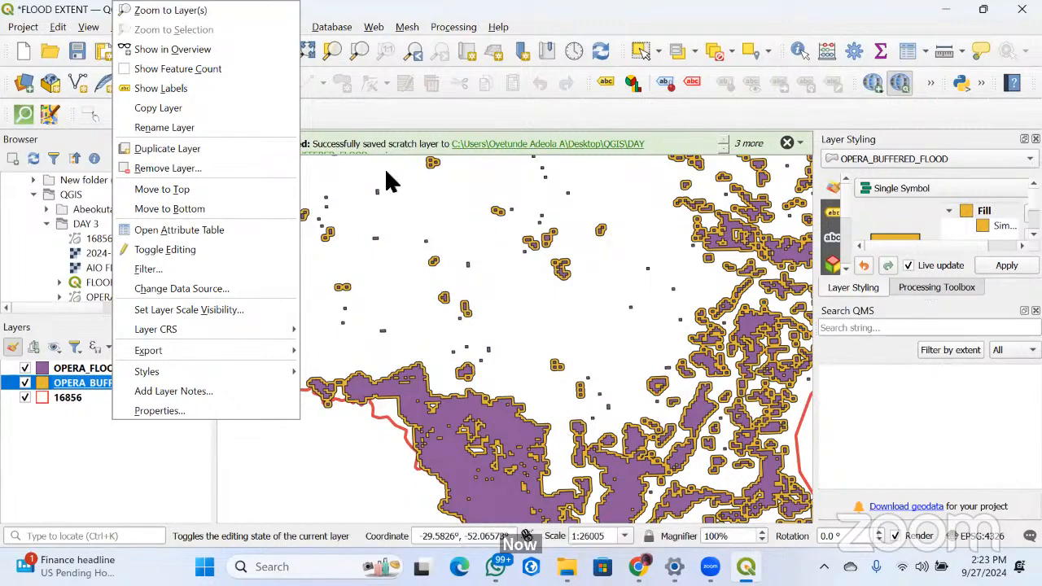
pyautogui.moveTo(450, 262); pyautogui.dragTo(421, 323)
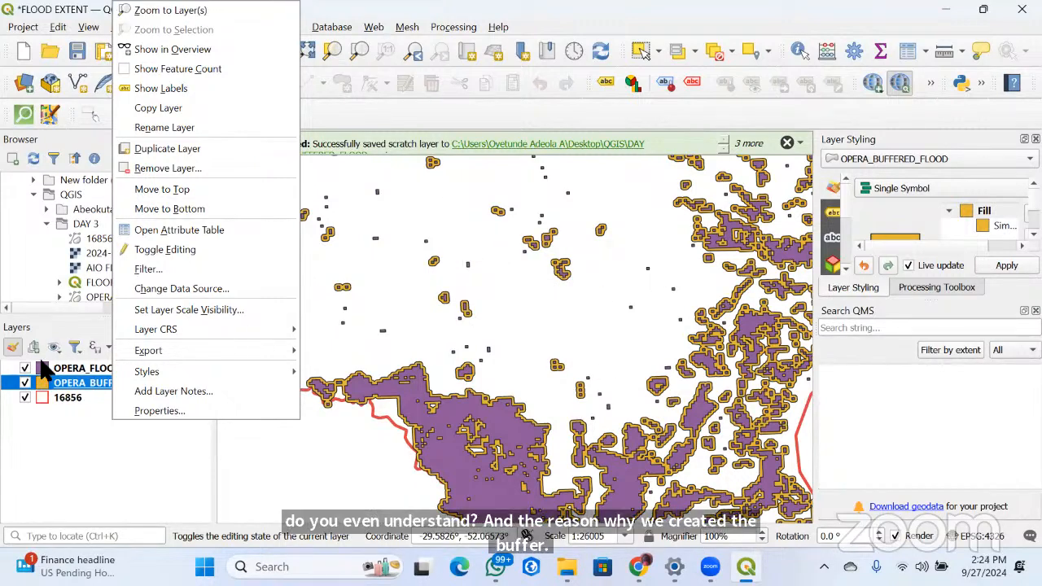
pyautogui.scroll(-2, 420, 318)
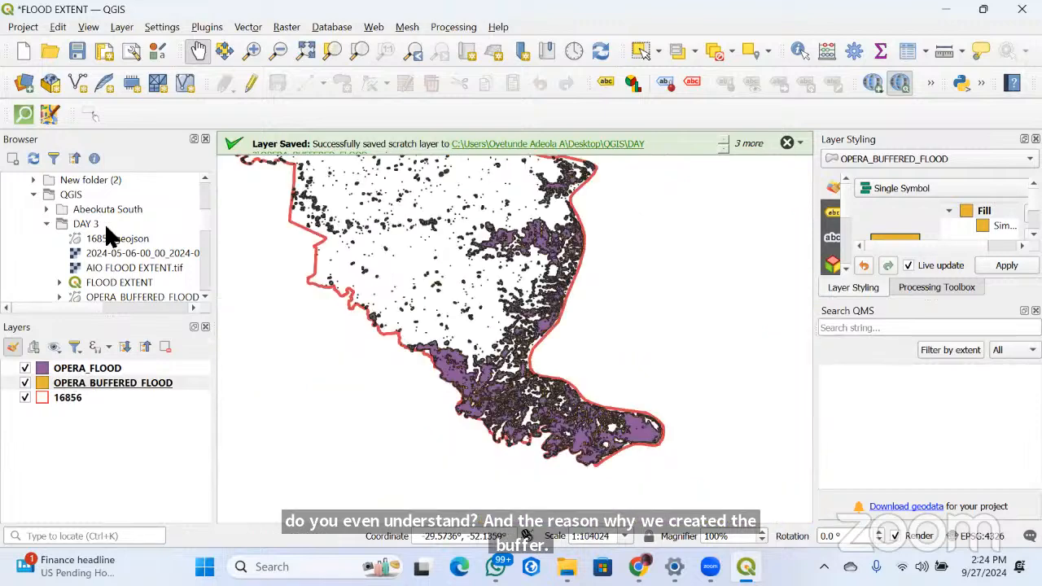
pyautogui.click(86, 367)
pyautogui.rightClick(71, 367)
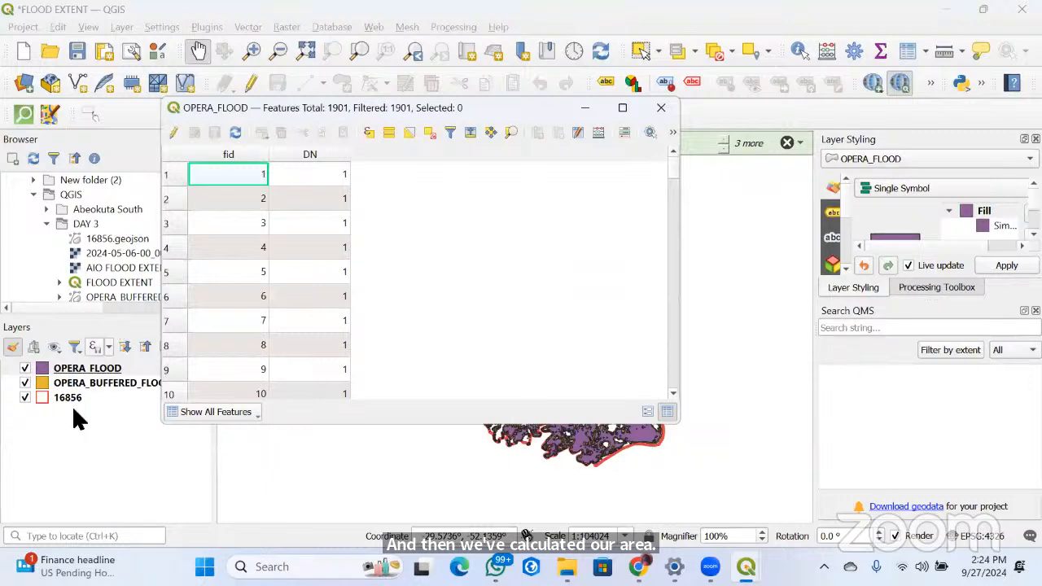
# Open the OPERA_BUFFERED_FLOOD layer's attribute table, look through the area_sqm values of its features, and close the table
pyautogui.click(88, 384)
pyautogui.rightClick(121, 384)
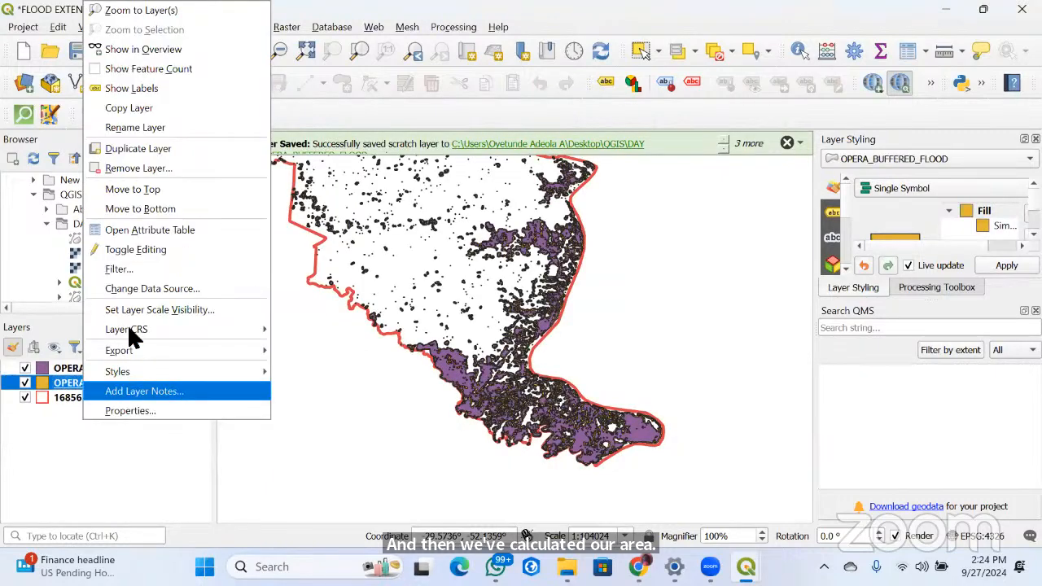
pyautogui.click(249, 237)
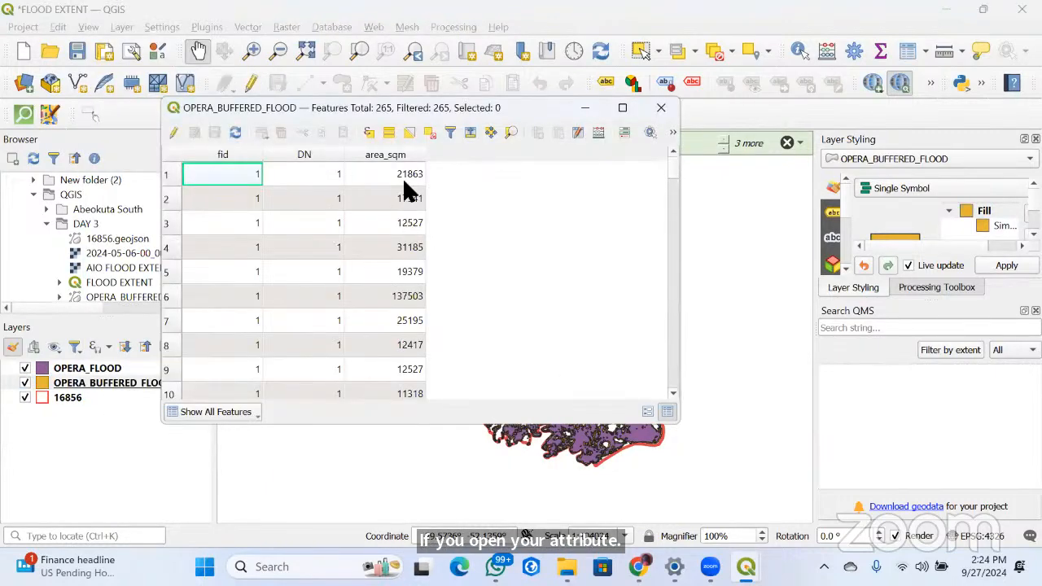
pyautogui.scroll(-11, 407, 232)
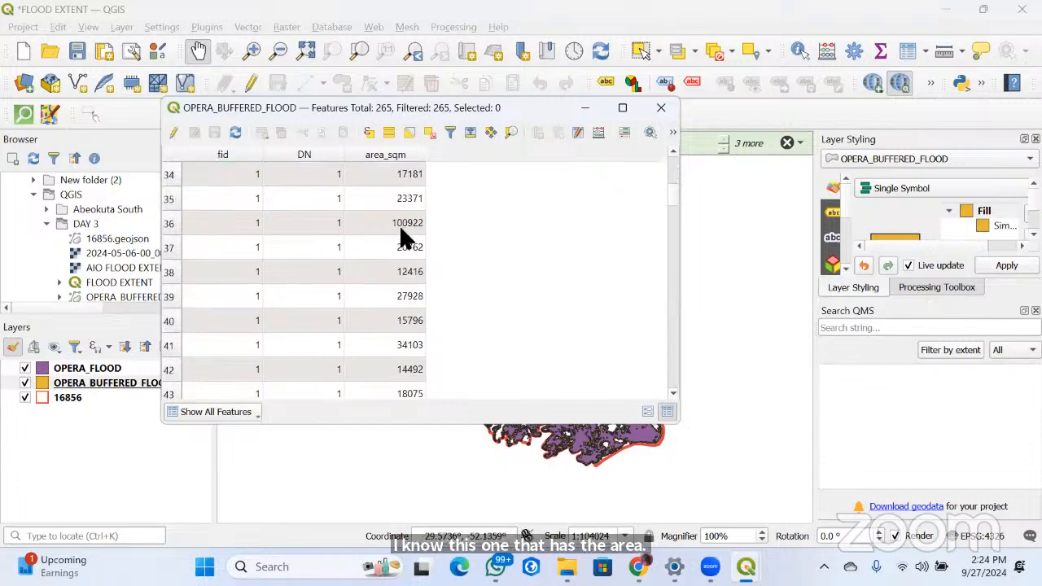
pyautogui.scroll(-20, 405, 240)
pyautogui.scroll(-20, 405, 252)
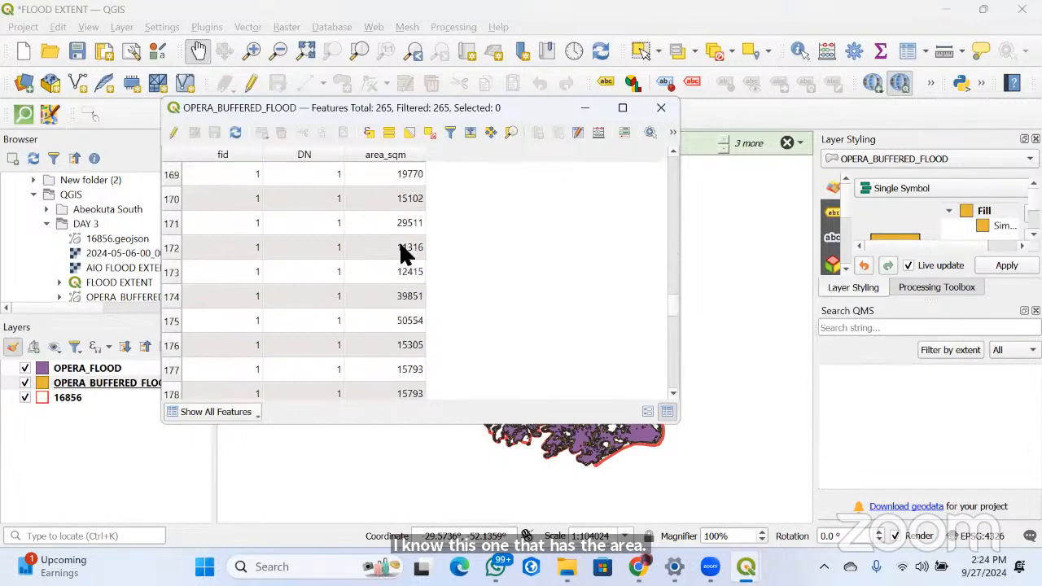
pyautogui.scroll(-1, 405, 254)
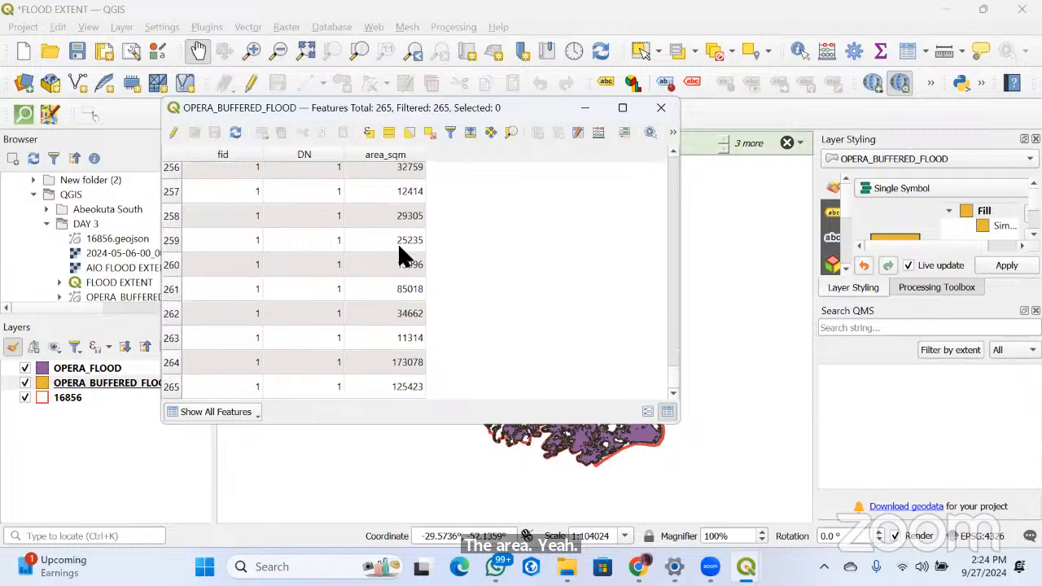
pyautogui.scroll(4, 399, 250)
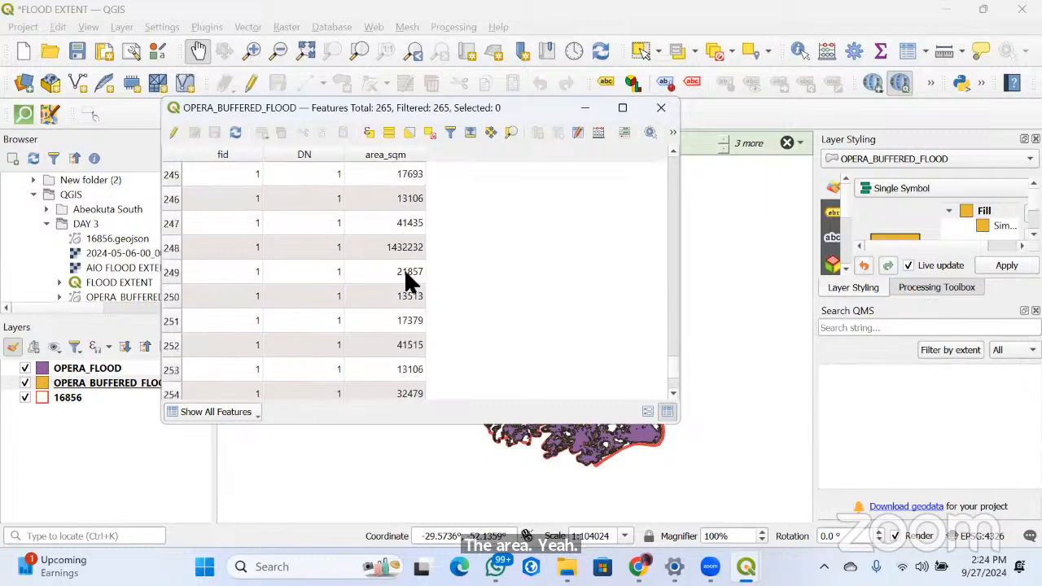
pyautogui.scroll(12, 400, 252)
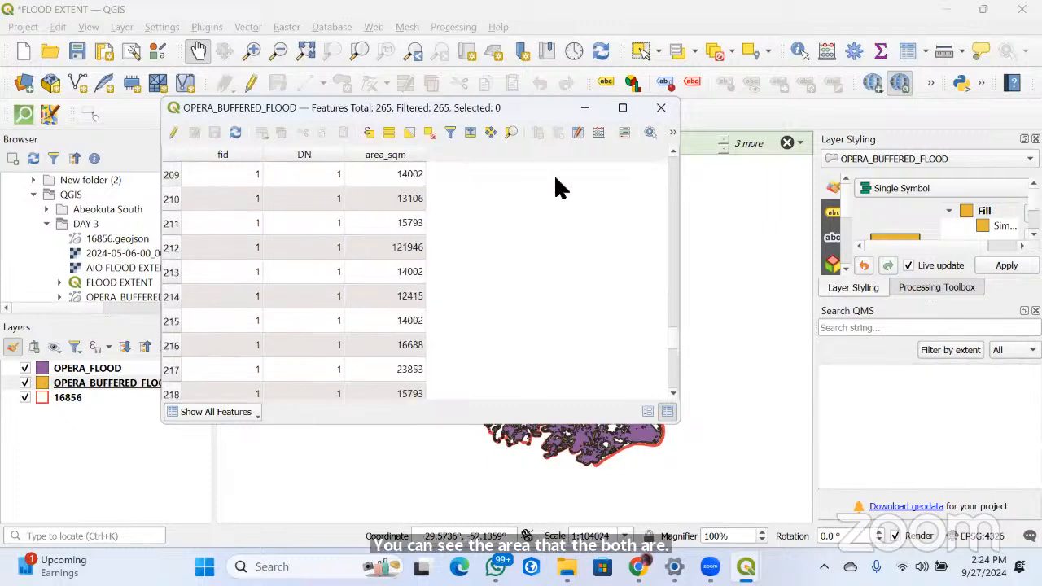
pyautogui.scroll(5, 407, 171)
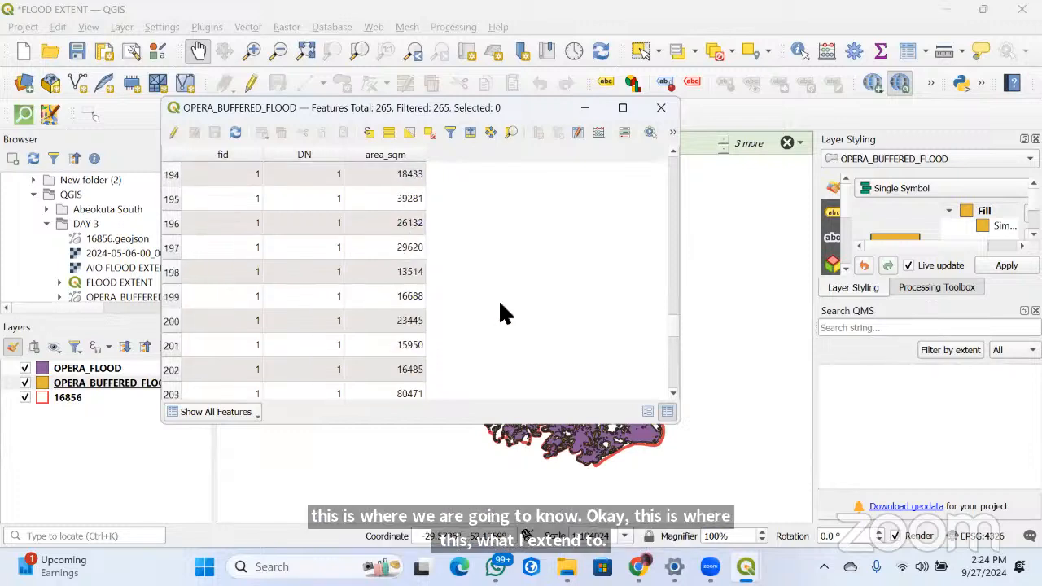
pyautogui.click(660, 107)
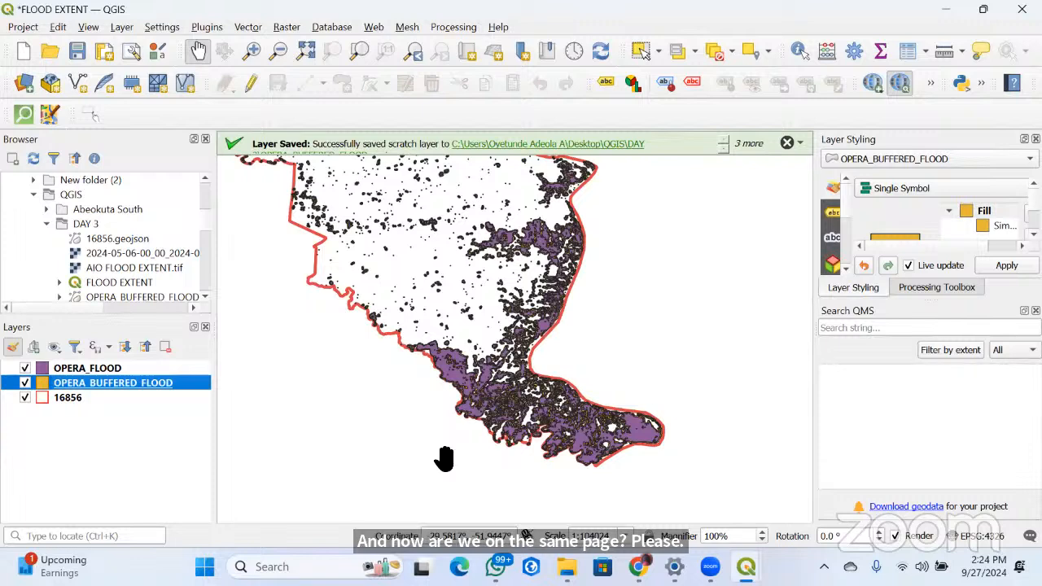
# Open the OPERA_FLOOD layer's symbology properties and look at the fill's color selection dialog without changing the color
pyautogui.click(43, 370)
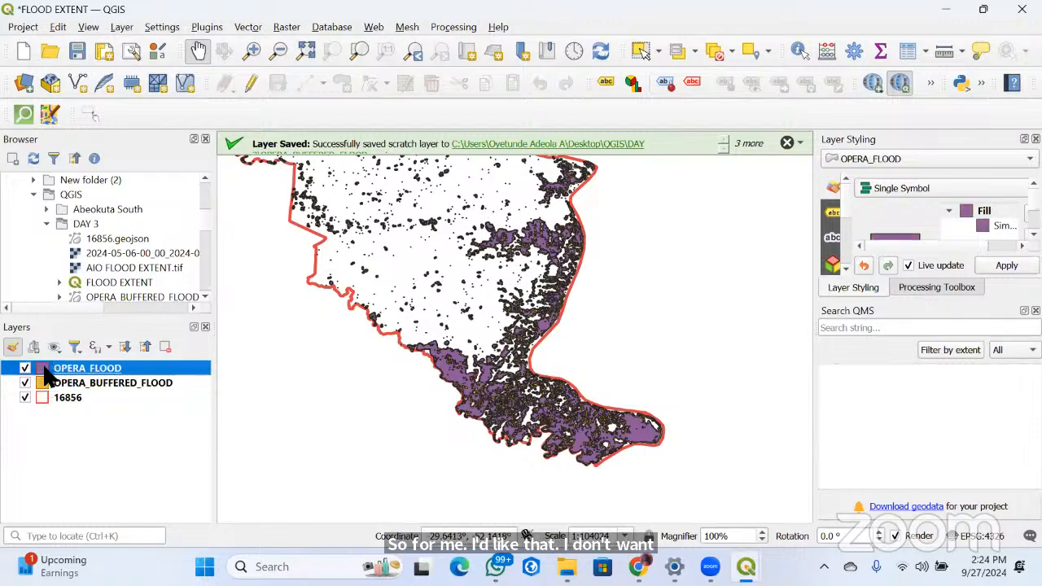
pyautogui.doubleClick(43, 370)
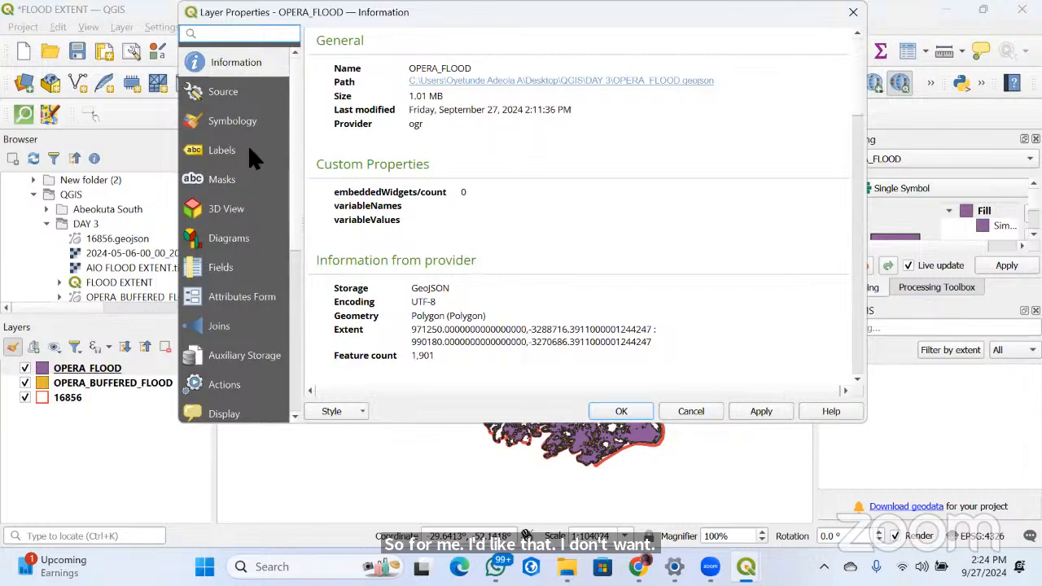
pyautogui.click(238, 122)
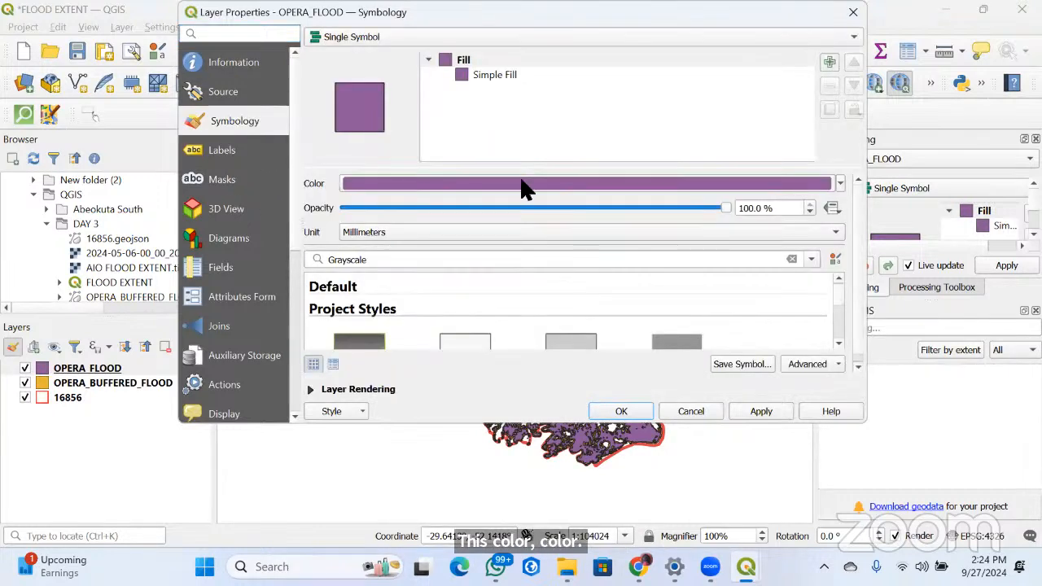
pyautogui.click(520, 187)
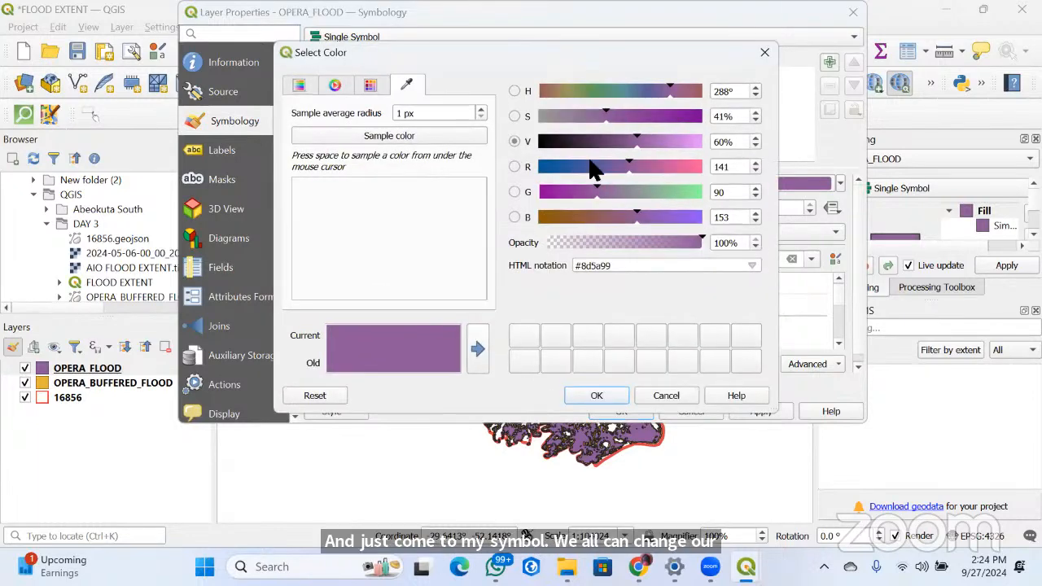
pyautogui.click(301, 85)
pyautogui.click(764, 52)
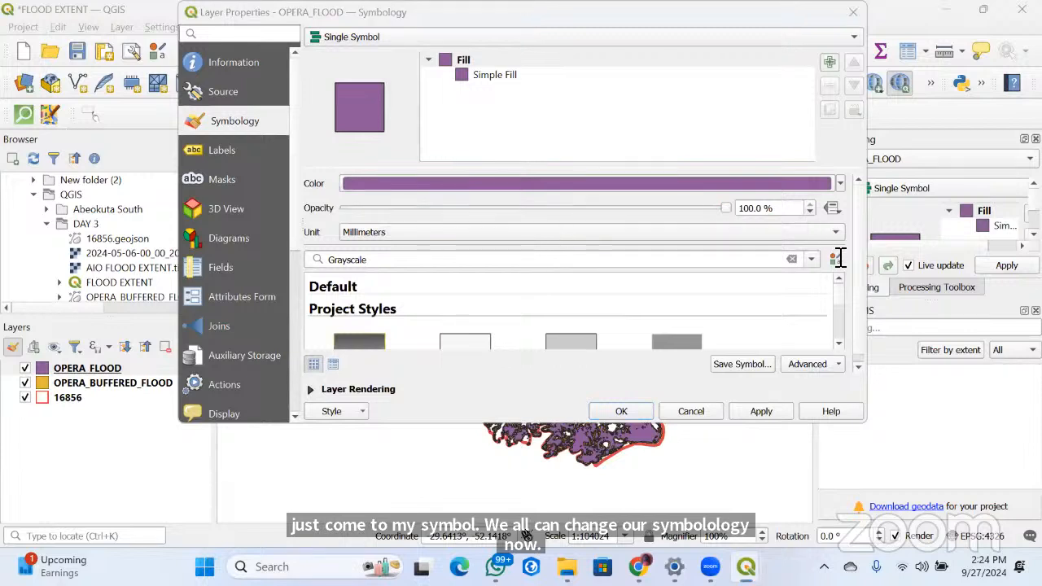
# Set the OPERA_FLOOD symbol's unit to Map Units and its fill to the muted green recent color, and apply the style
pyautogui.scroll(-3, 836, 237)
pyautogui.scroll(-2, 842, 304)
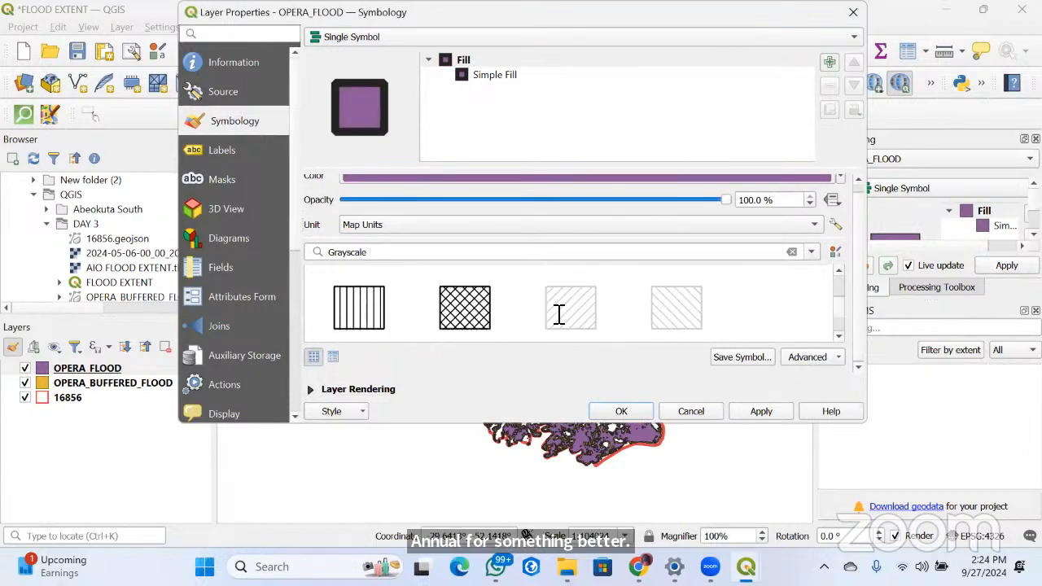
pyautogui.scroll(4, 559, 315)
pyautogui.scroll(-3, 547, 326)
pyautogui.scroll(2, 547, 326)
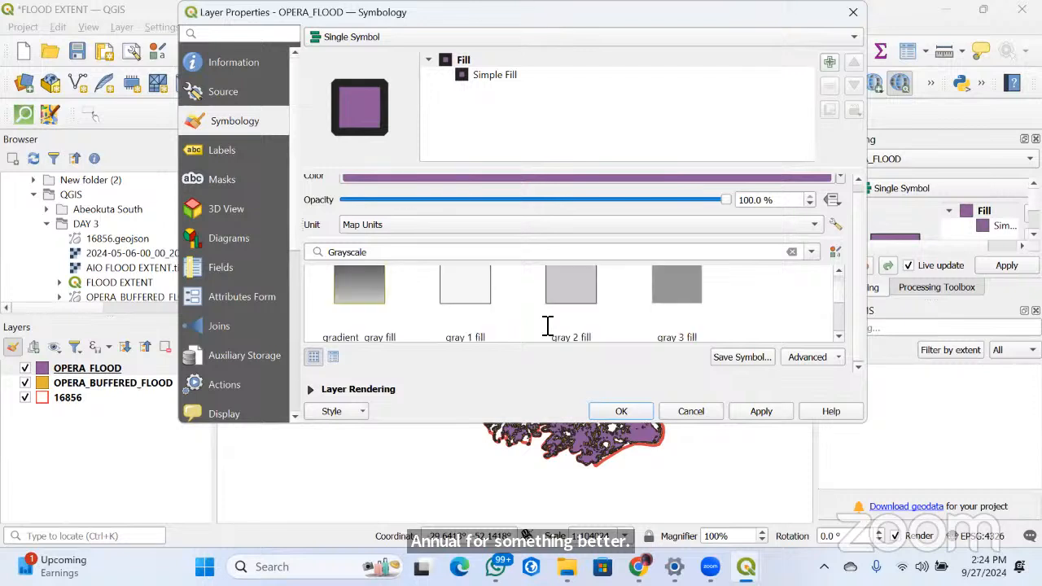
pyautogui.scroll(-2, 547, 326)
pyautogui.click(840, 177)
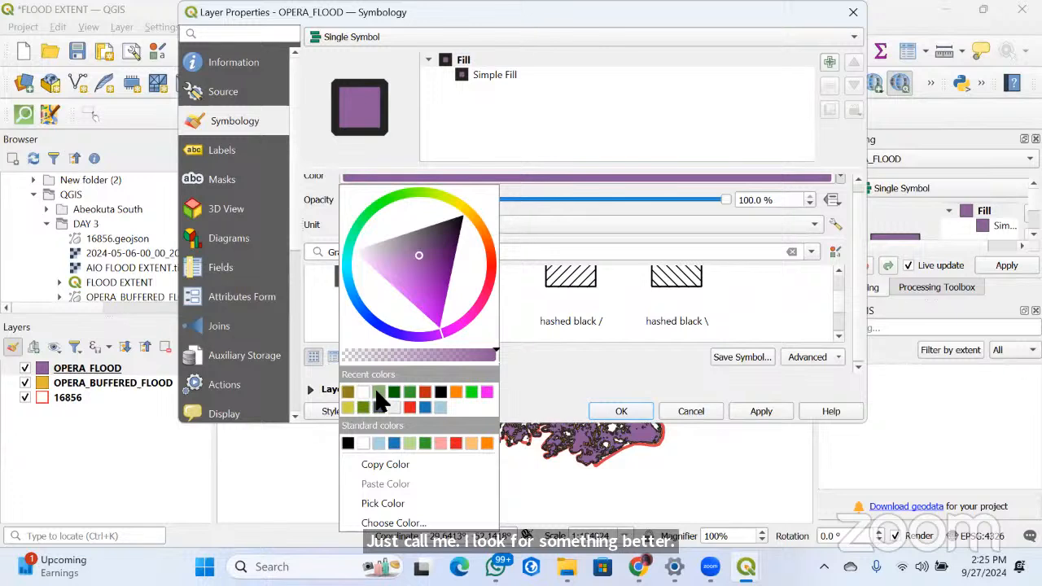
pyautogui.click(376, 393)
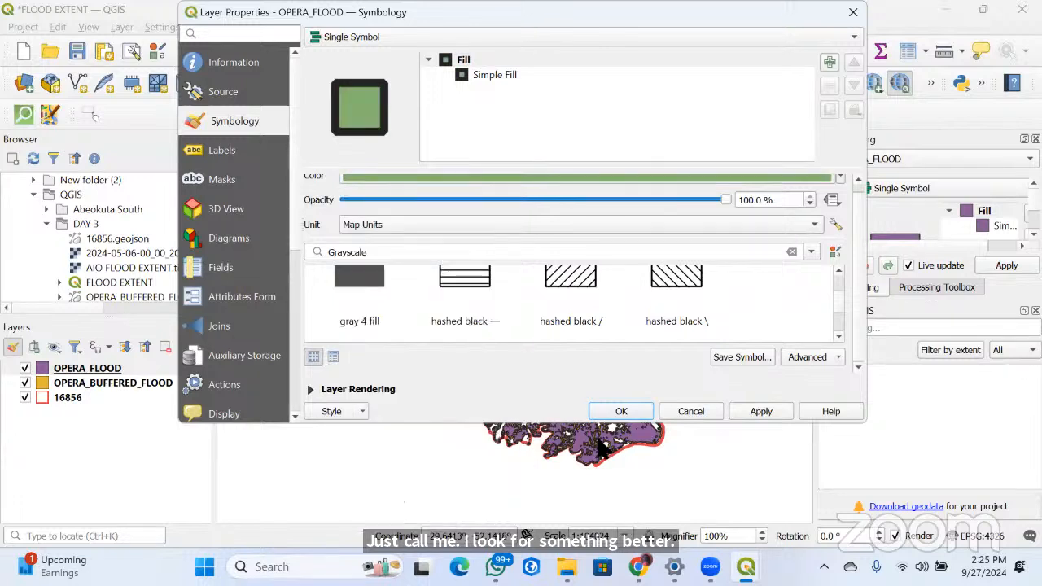
pyautogui.click(744, 409)
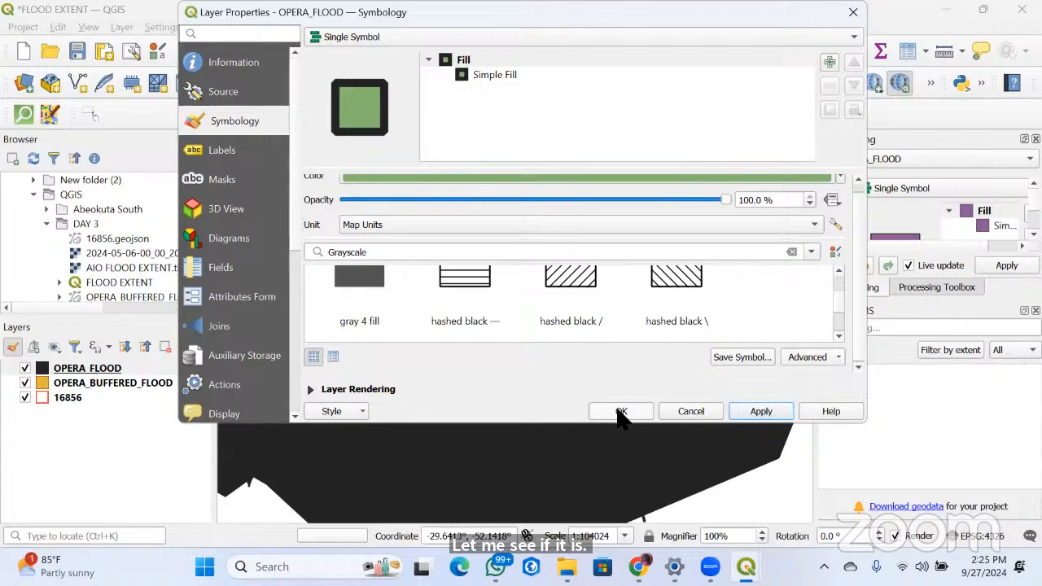
pyautogui.click(839, 178)
pyautogui.click(412, 253)
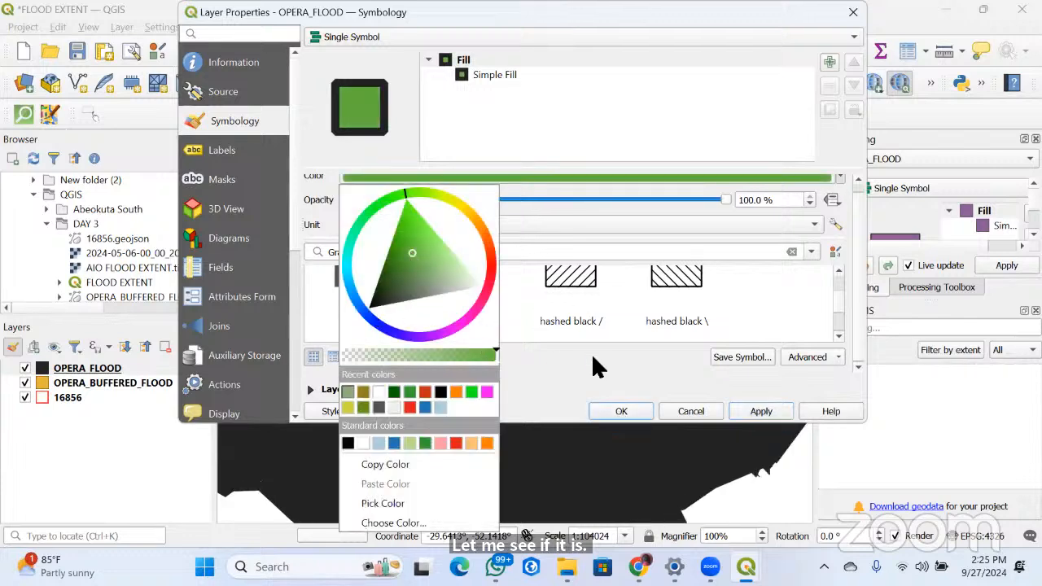
pyautogui.click(691, 411)
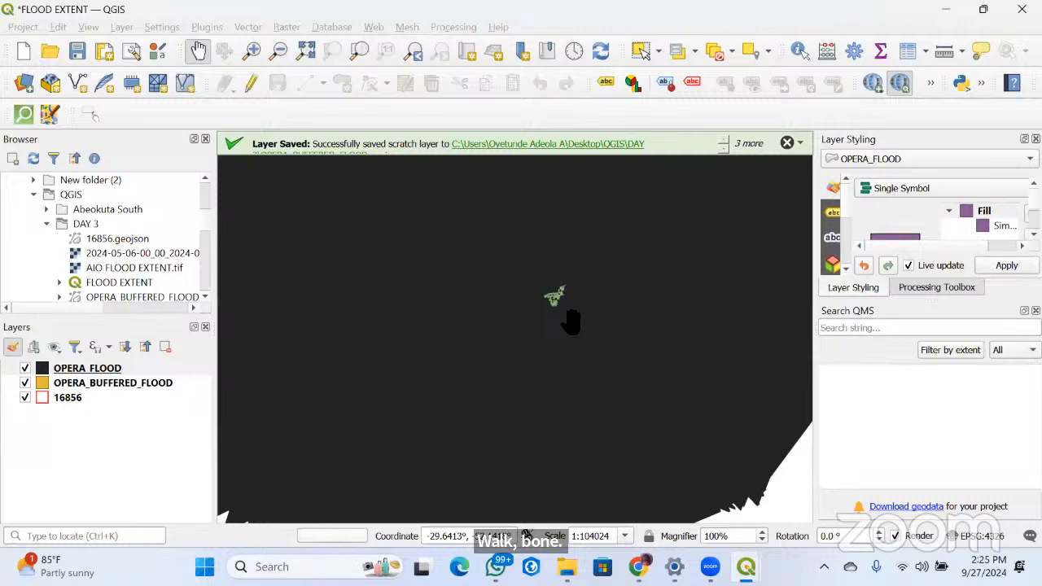
# Inspect the restyled map at several scales, including the OPERA_BUFFERED_FLOOD extent, and temporarily hide OPERA_FLOOD to compare the layers beneath
pyautogui.scroll(-5, 569, 319)
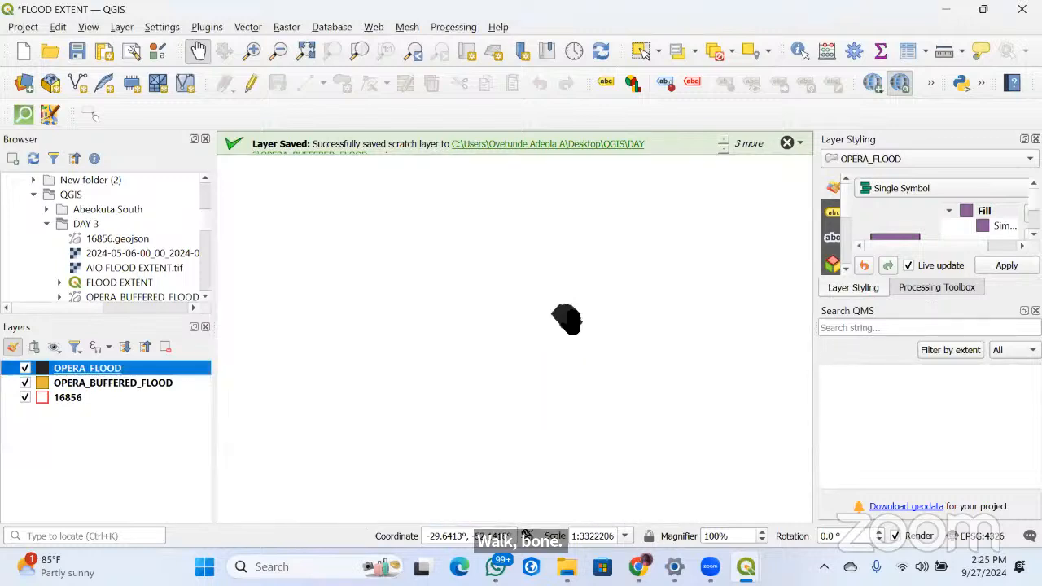
pyautogui.scroll(4, 567, 319)
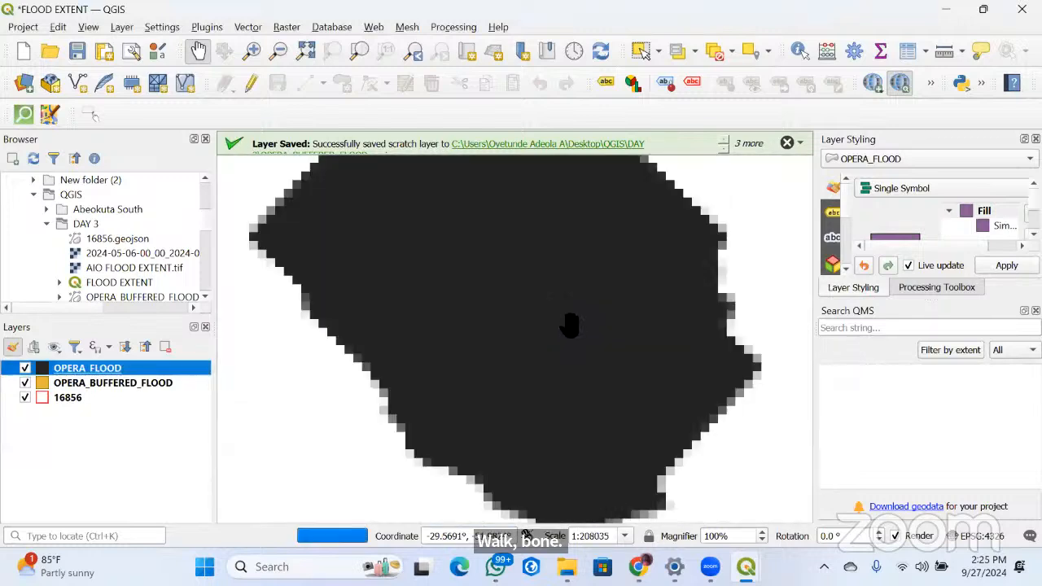
pyautogui.scroll(-2, 570, 327)
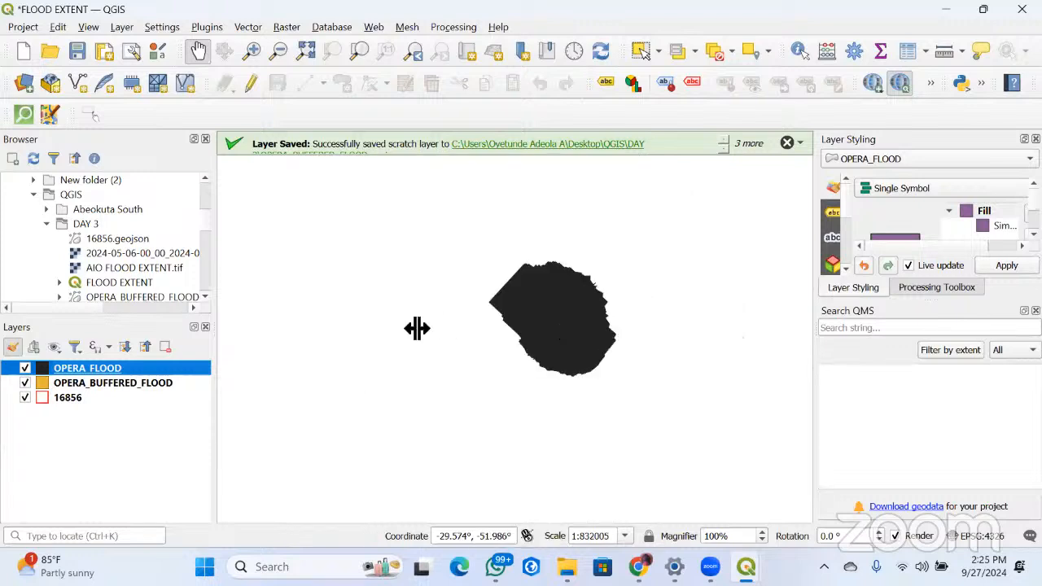
pyautogui.rightClick(59, 383)
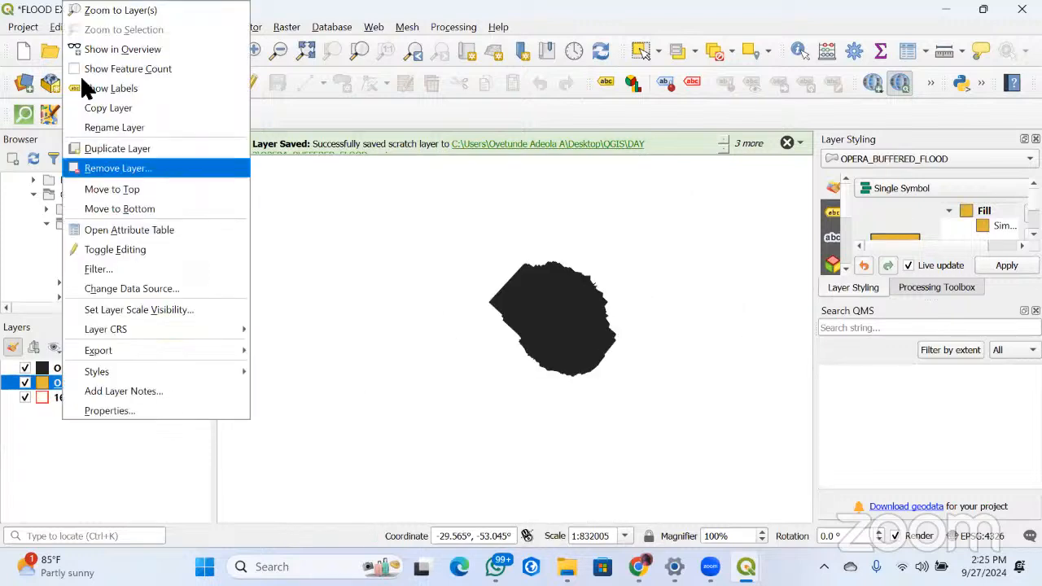
pyautogui.click(120, 10)
pyautogui.scroll(-3, 280, 332)
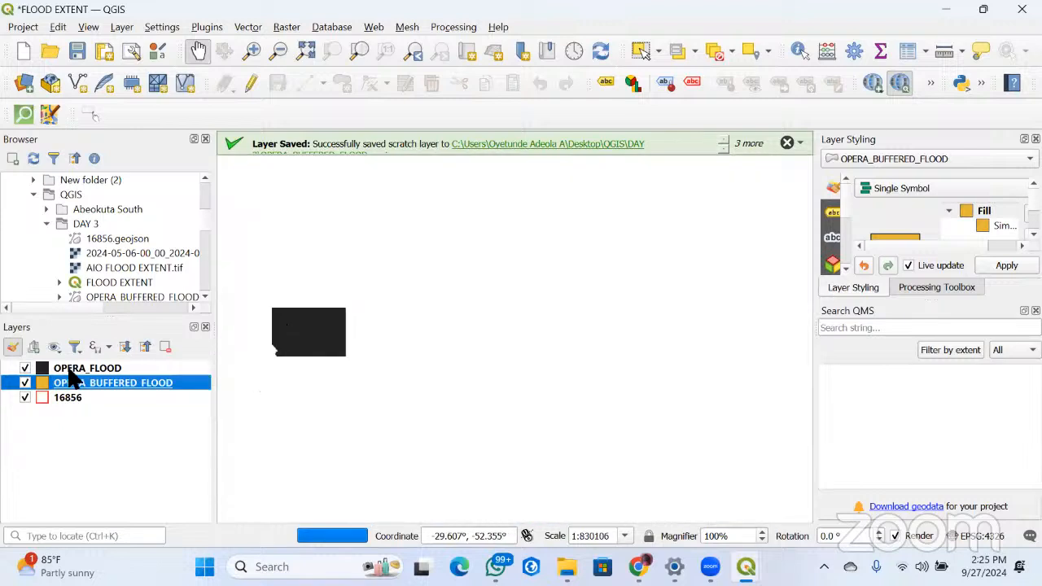
pyautogui.click(22, 368)
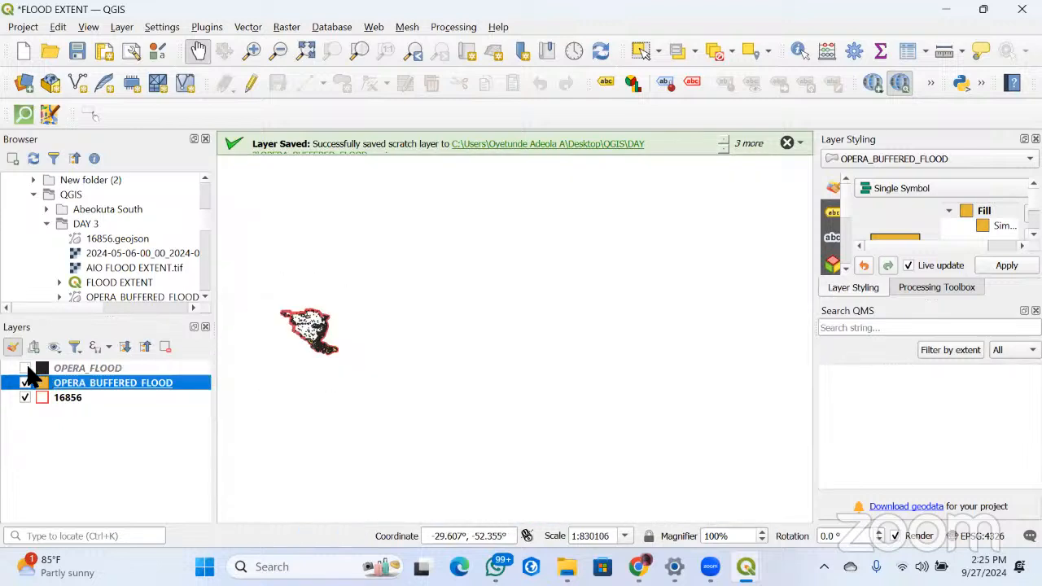
pyautogui.click(24, 368)
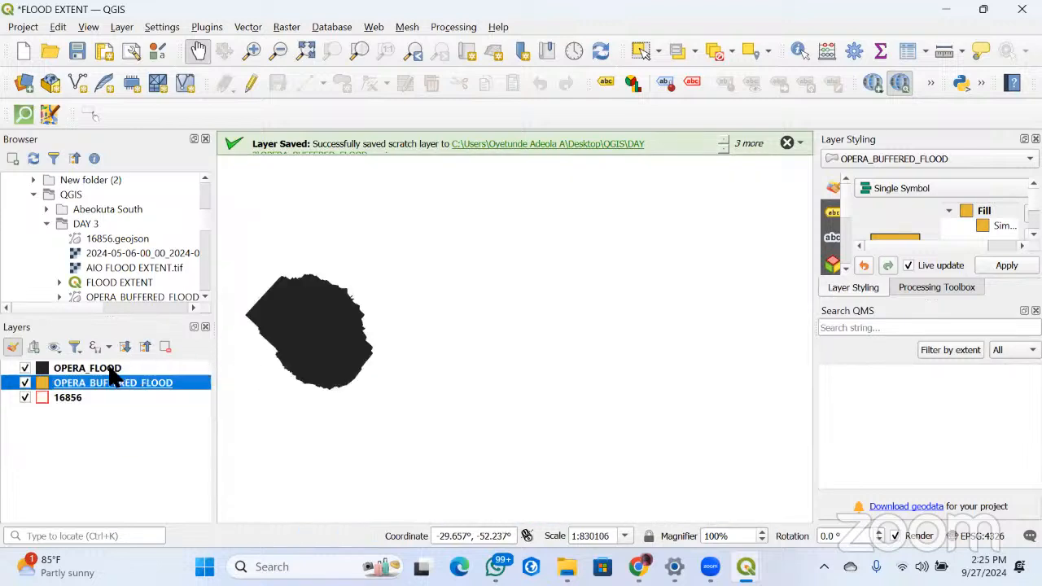
# Set the OPERA_FLOOD symbol's unit to Pixels, apply and accept the symbology, and view the flood area on the map
pyautogui.click(46, 370)
pyautogui.doubleClick(47, 371)
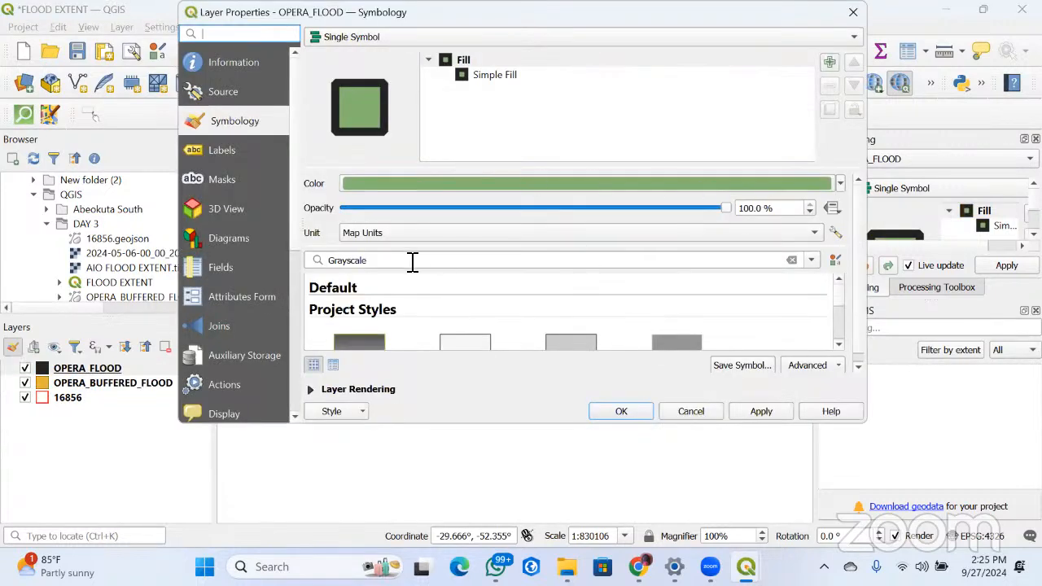
pyautogui.scroll(-2, 547, 230)
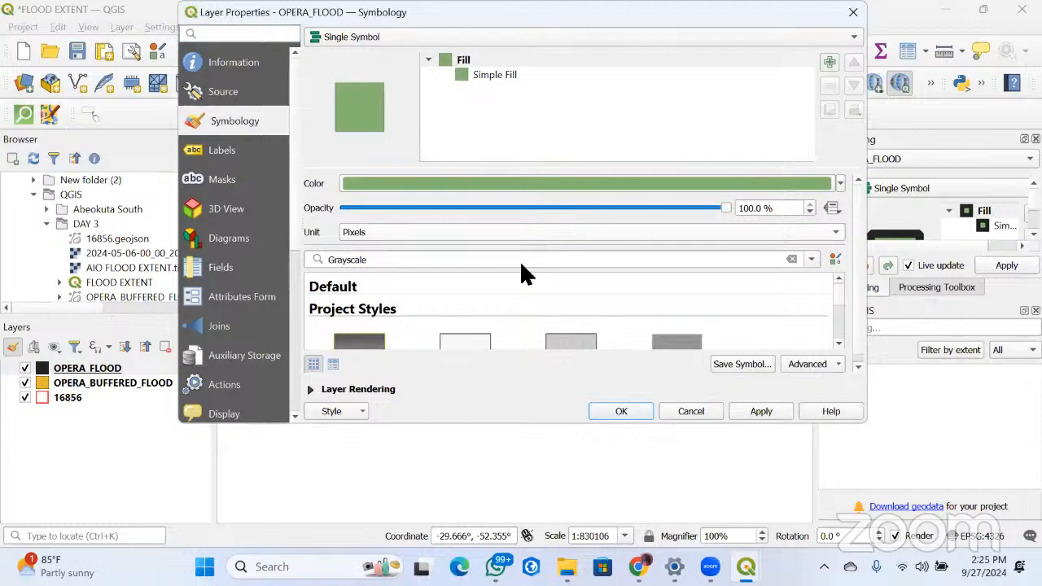
pyautogui.click(742, 411)
pyautogui.click(611, 409)
pyautogui.scroll(4, 317, 335)
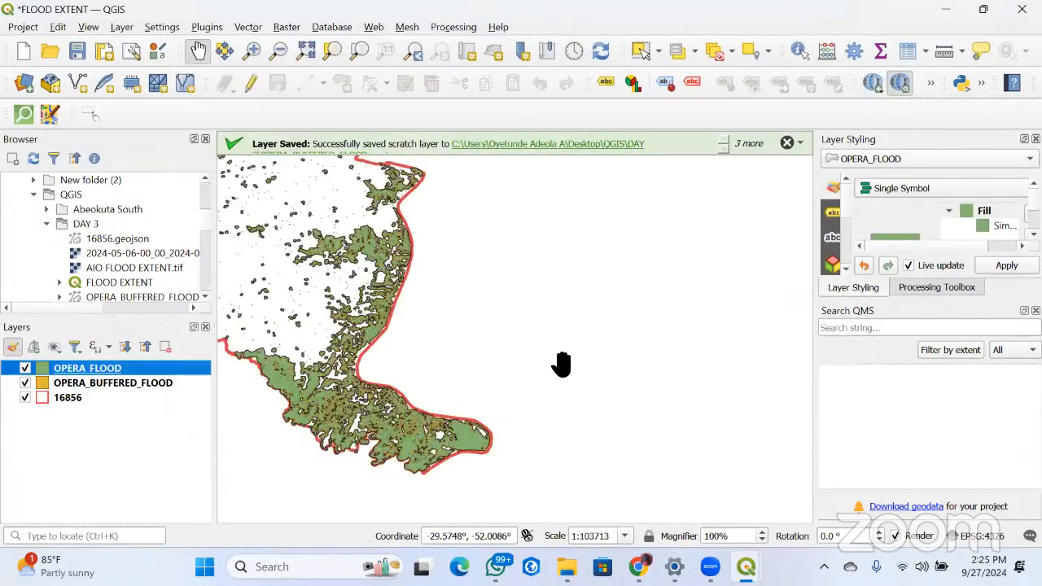
# Reduce the OPERA_FLOOD symbol's opacity to 50.6 %, apply and accept the style, and view the semi-transparent flood area on the map
pyautogui.scroll(-2, 425, 423)
pyautogui.scroll(1, 435, 391)
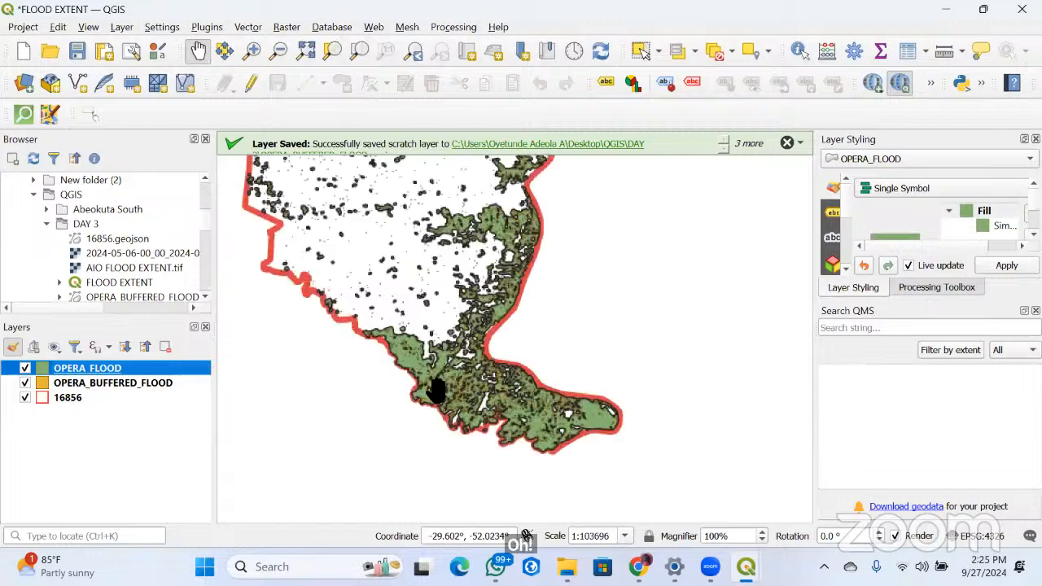
pyautogui.scroll(2, 436, 391)
pyautogui.scroll(-2, 435, 391)
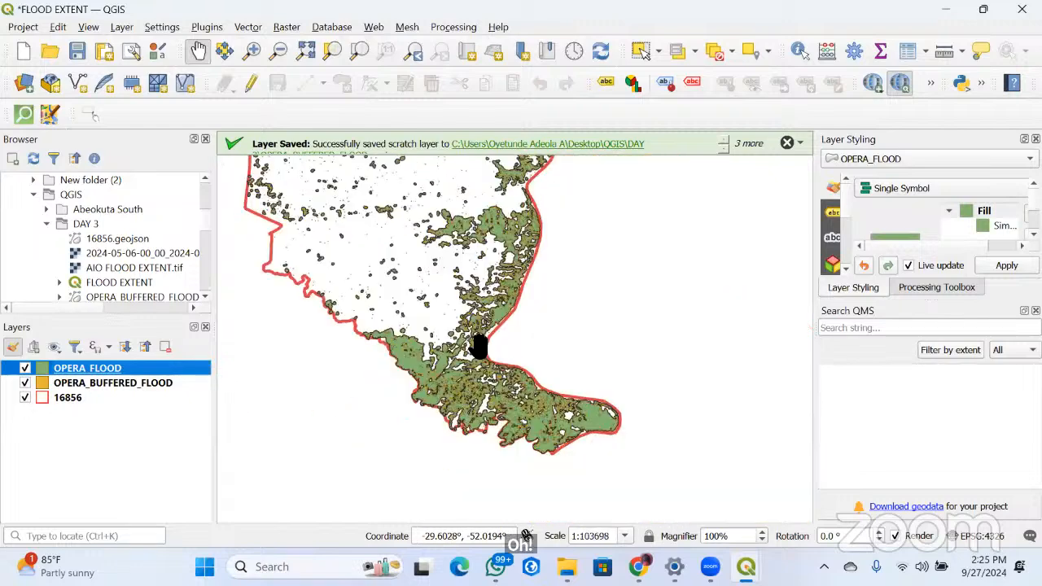
pyautogui.doubleClick(57, 374)
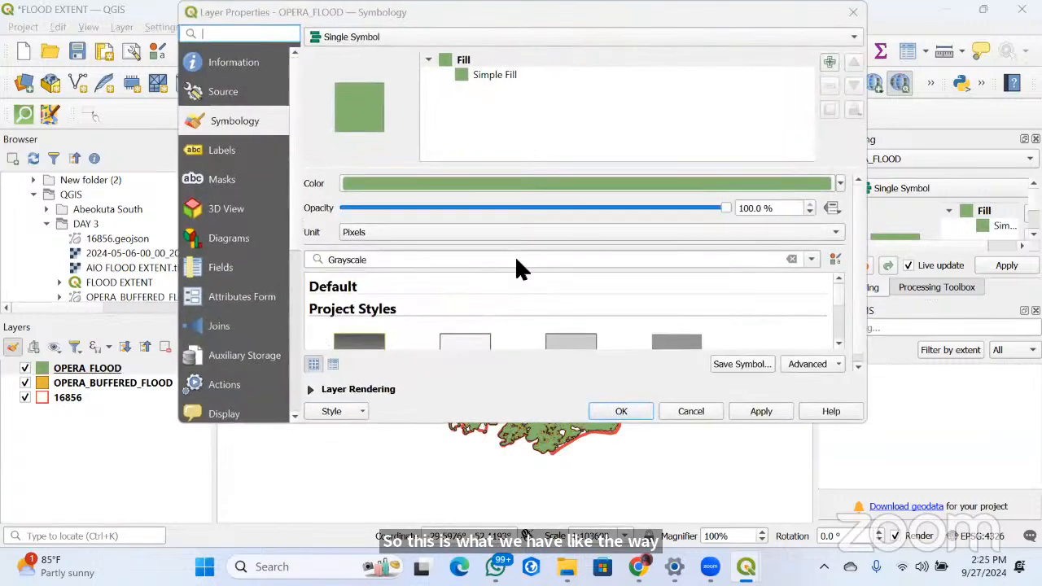
pyautogui.moveTo(724, 207); pyautogui.dragTo(551, 210)
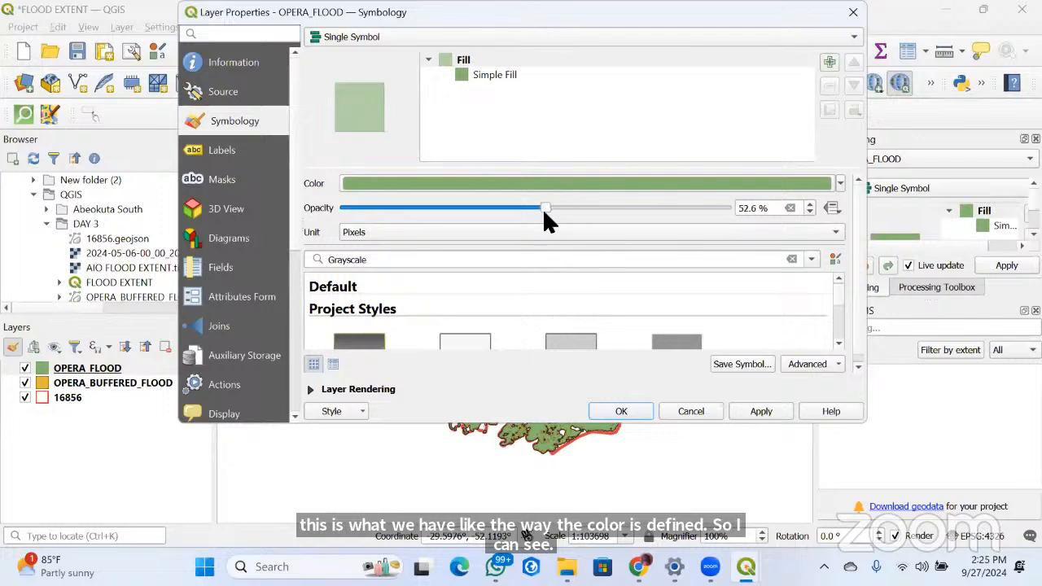
pyautogui.moveTo(540, 208); pyautogui.dragTo(535, 208)
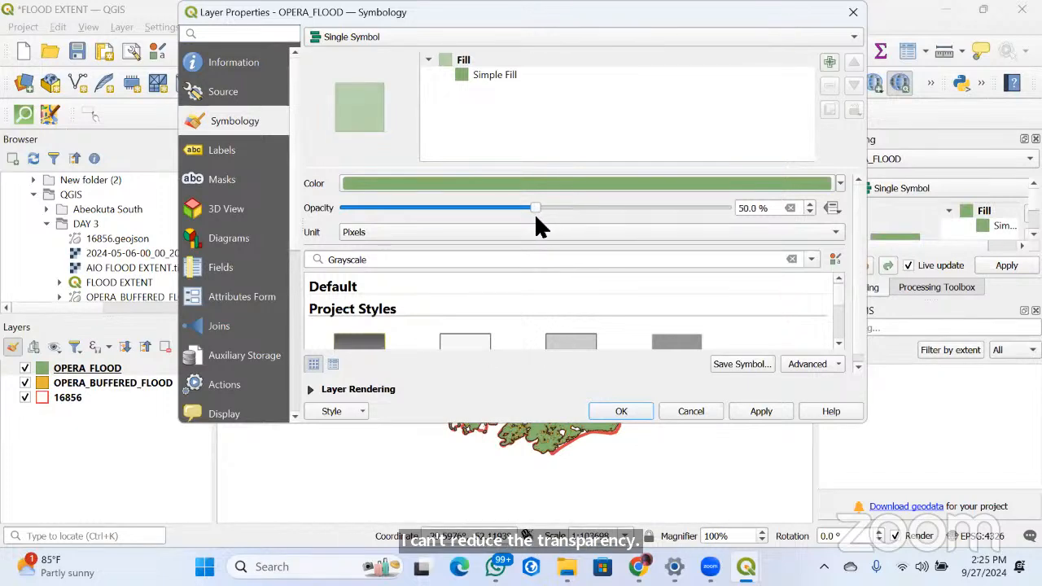
pyautogui.click(759, 411)
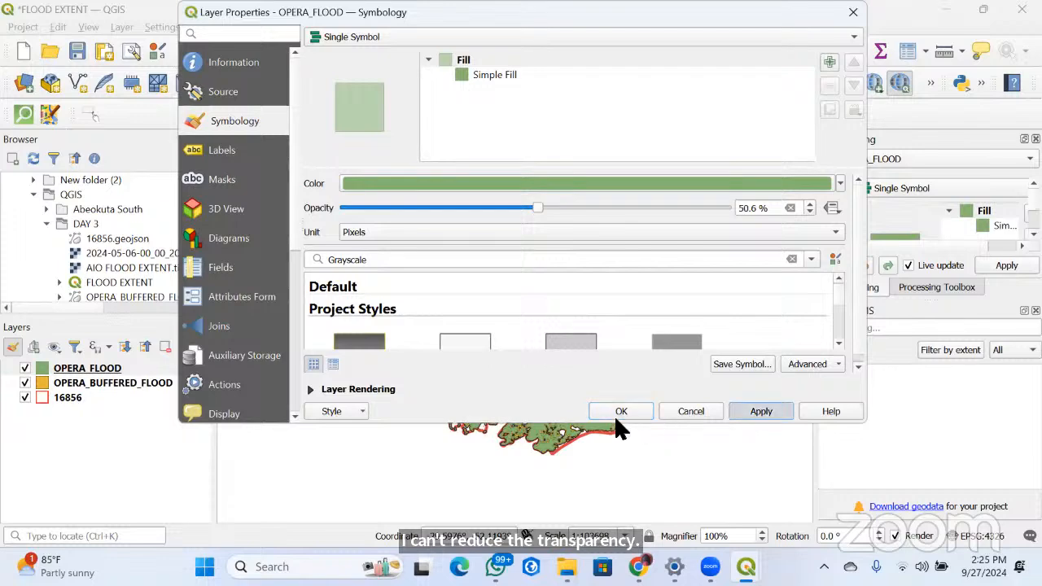
pyautogui.click(616, 411)
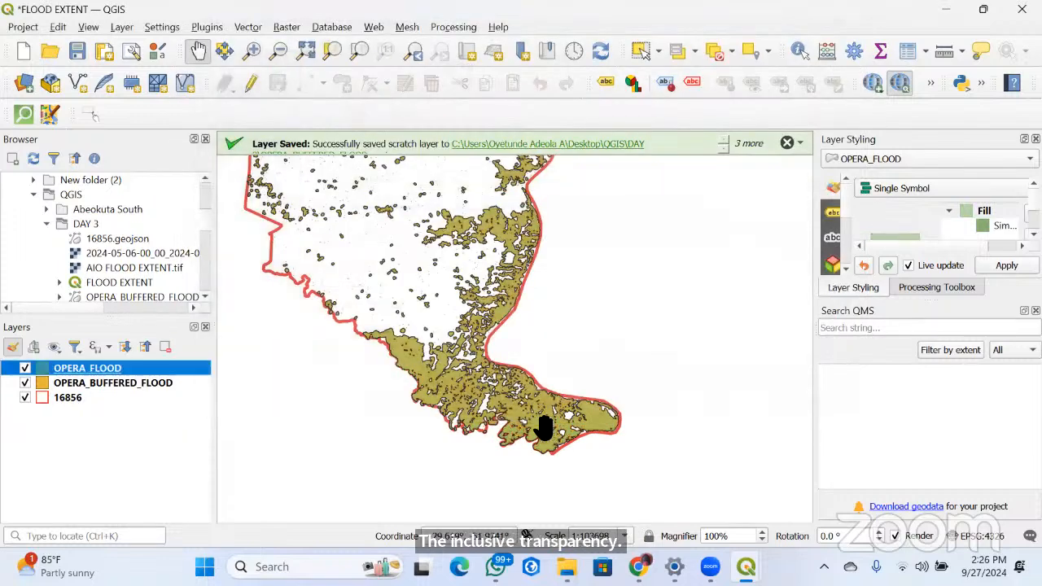
pyautogui.scroll(3, 544, 426)
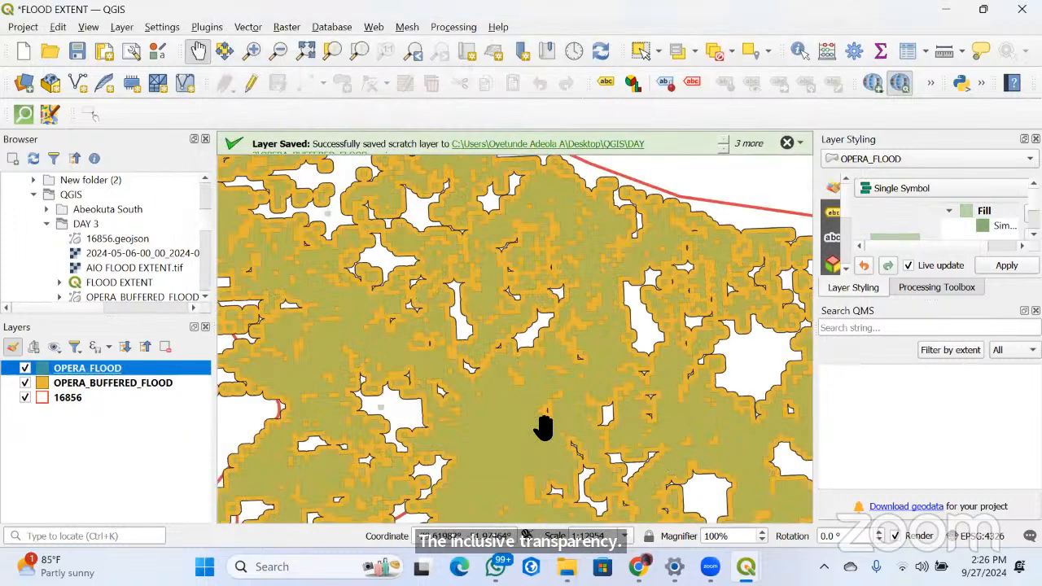
pyautogui.scroll(-1, 544, 426)
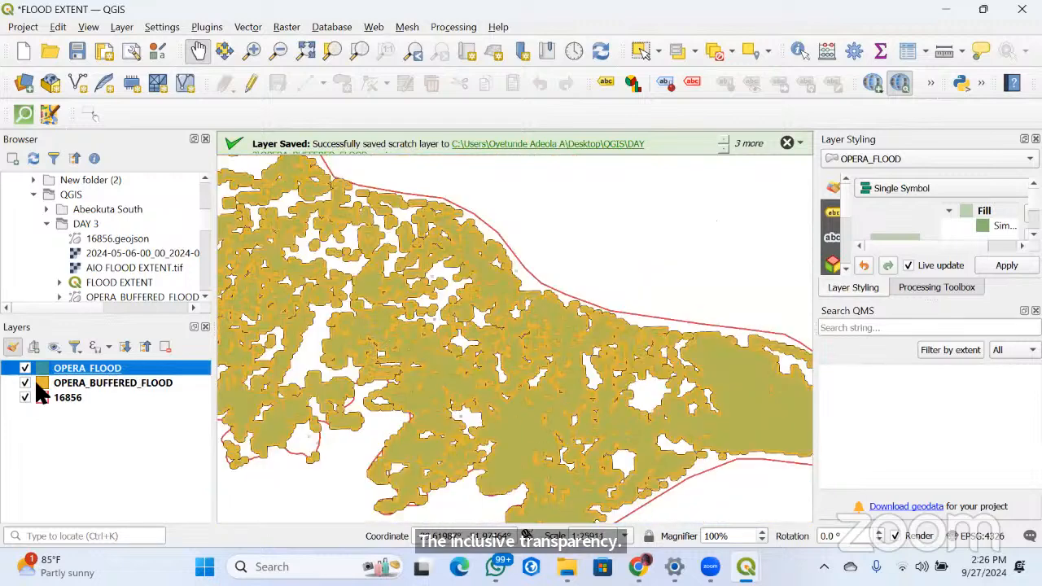
# Open the OPERA_BUFFERED_FLOOD layer's symbology properties and choose the outline black preset as its symbol
pyautogui.click(36, 386)
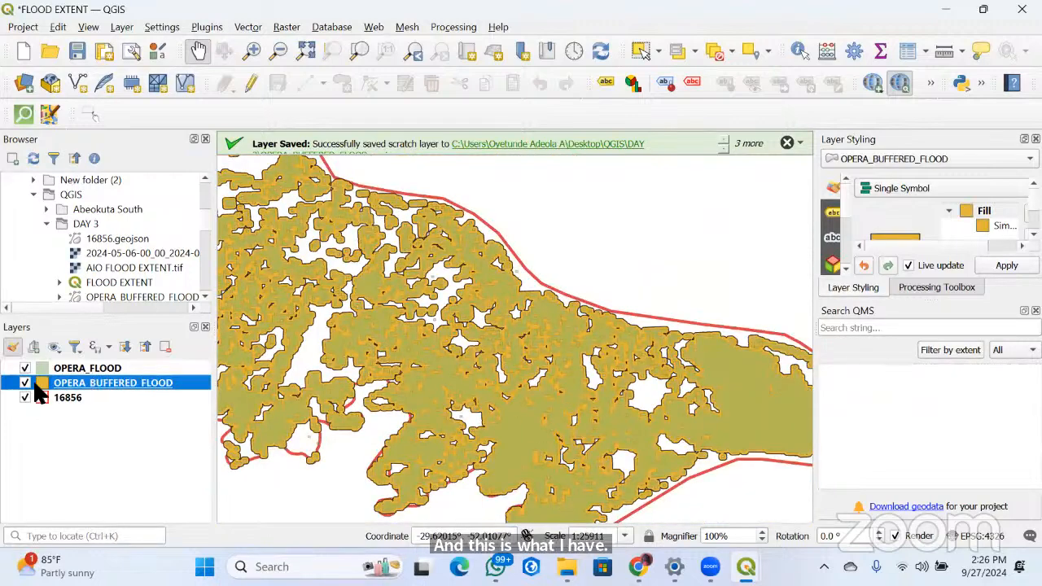
pyautogui.doubleClick(42, 384)
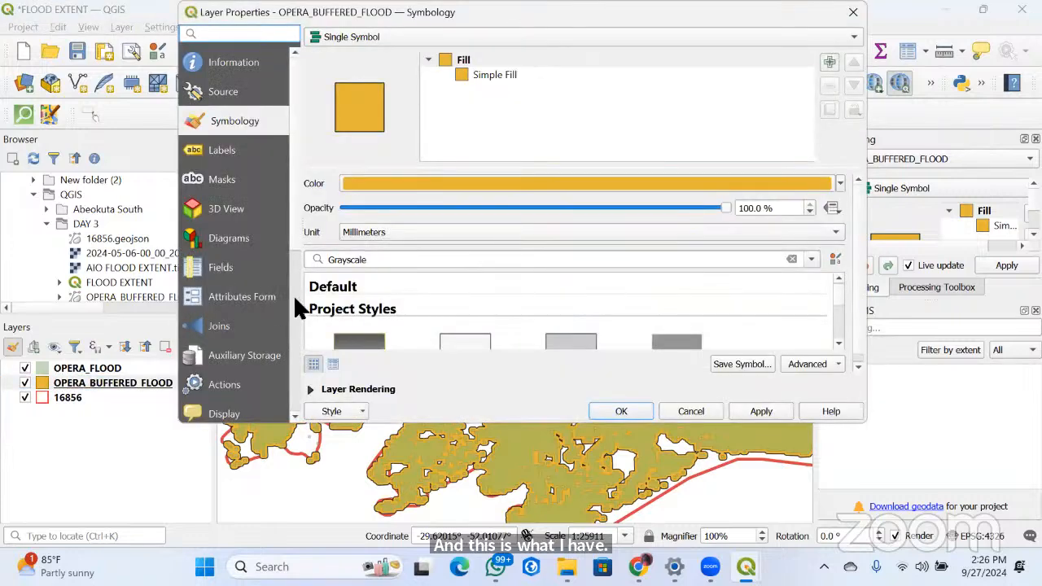
pyautogui.scroll(-3, 546, 318)
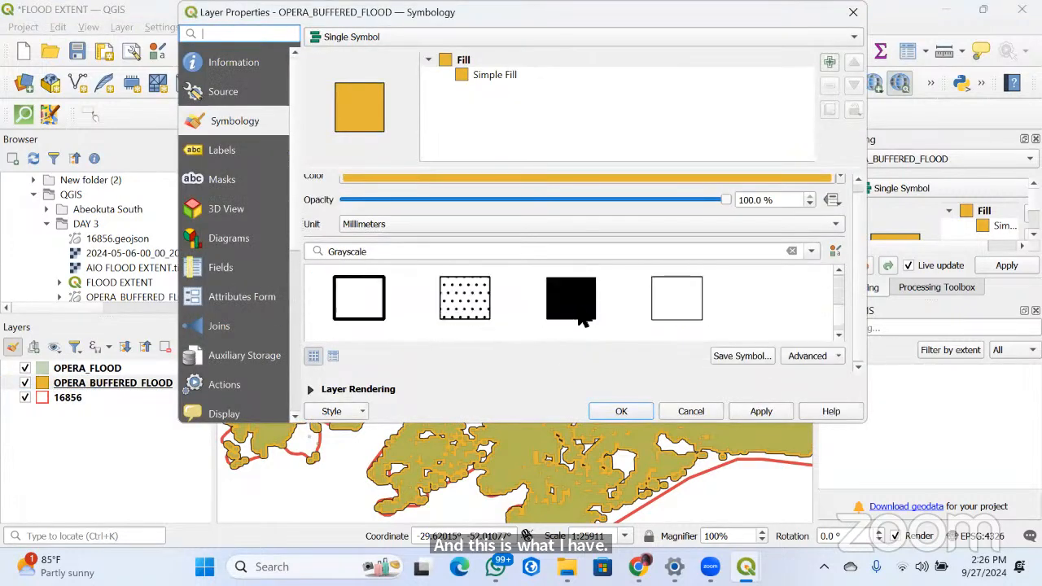
pyautogui.click(373, 317)
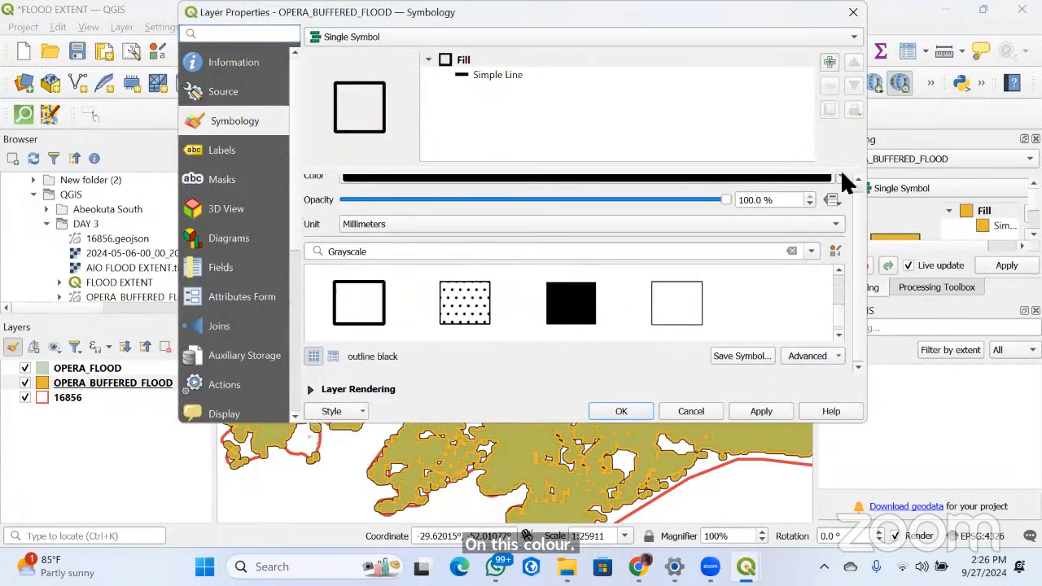
# Try a salmon pink color for the OPERA_BUFFERED_FLOOD outline and apply it to the map
pyautogui.click(833, 179)
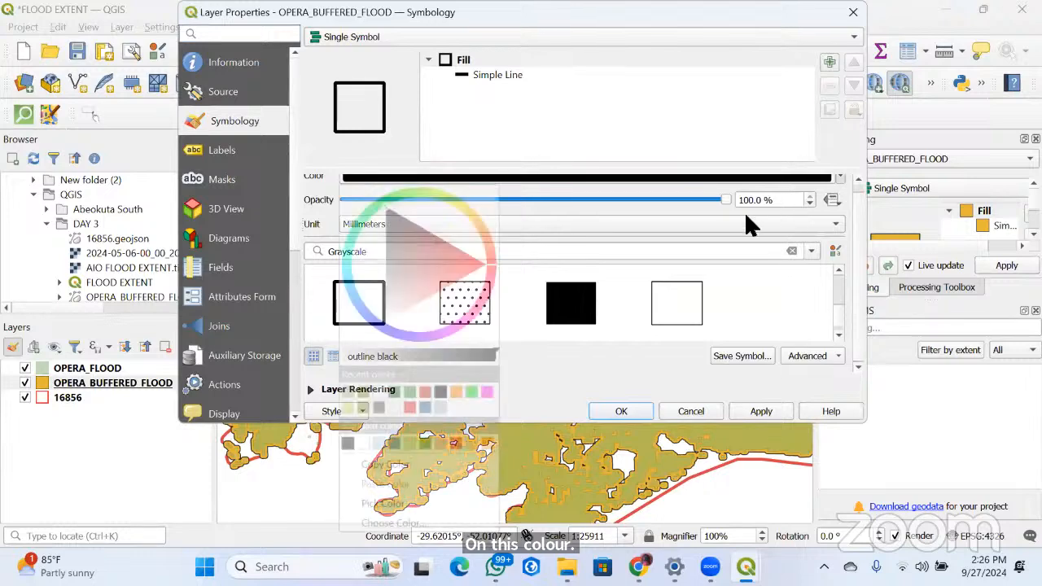
pyautogui.click(423, 288)
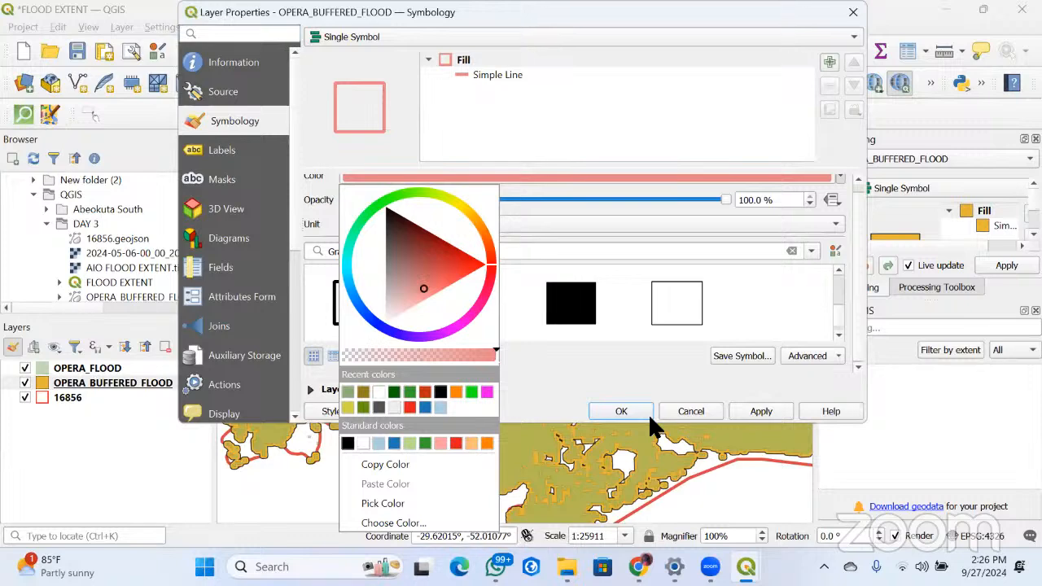
pyautogui.click(606, 404)
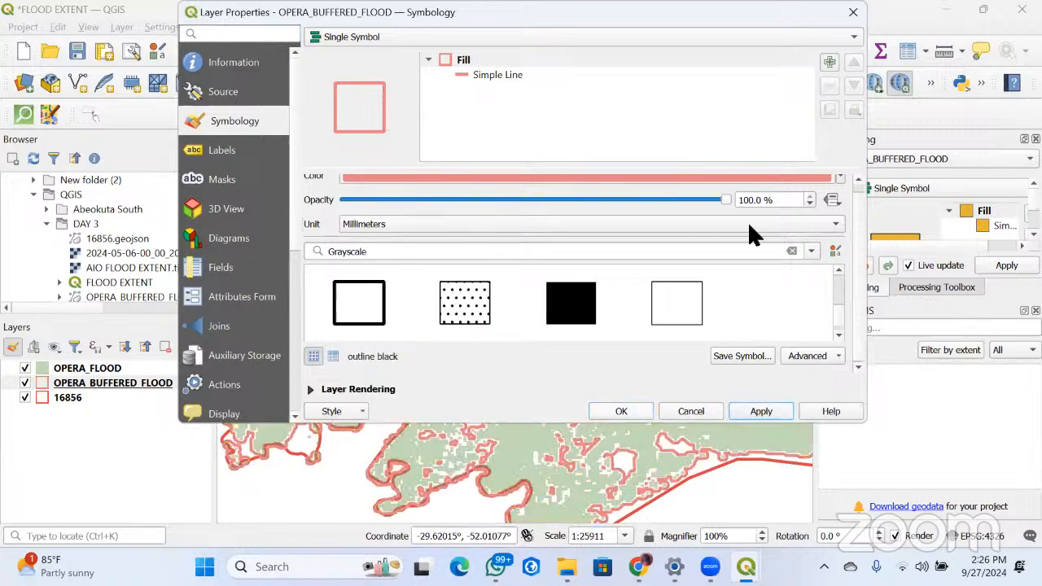
# Set the OPERA_BUFFERED_FLOOD outline to the mustard yellow recent color at 100 % opacity and accept the symbology
pyautogui.scroll(-2, 599, 199)
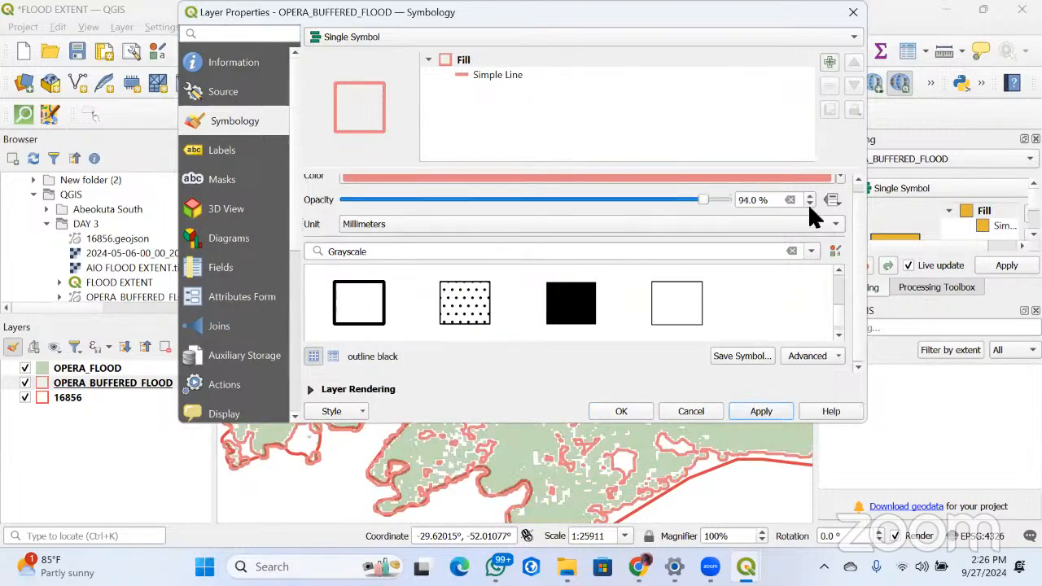
pyautogui.scroll(2, 808, 203)
pyautogui.click(840, 184)
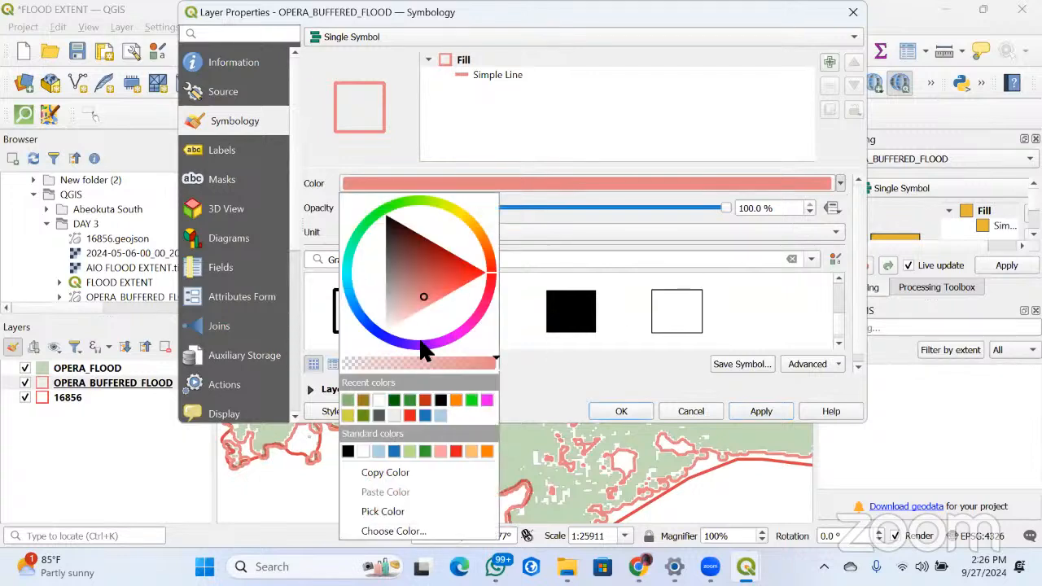
pyautogui.click(349, 415)
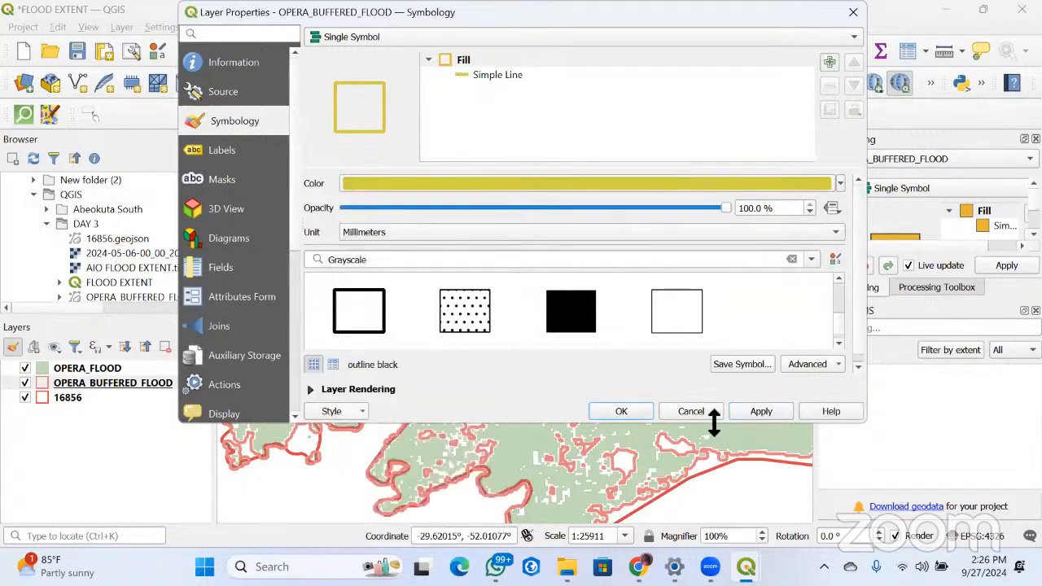
pyautogui.click(612, 414)
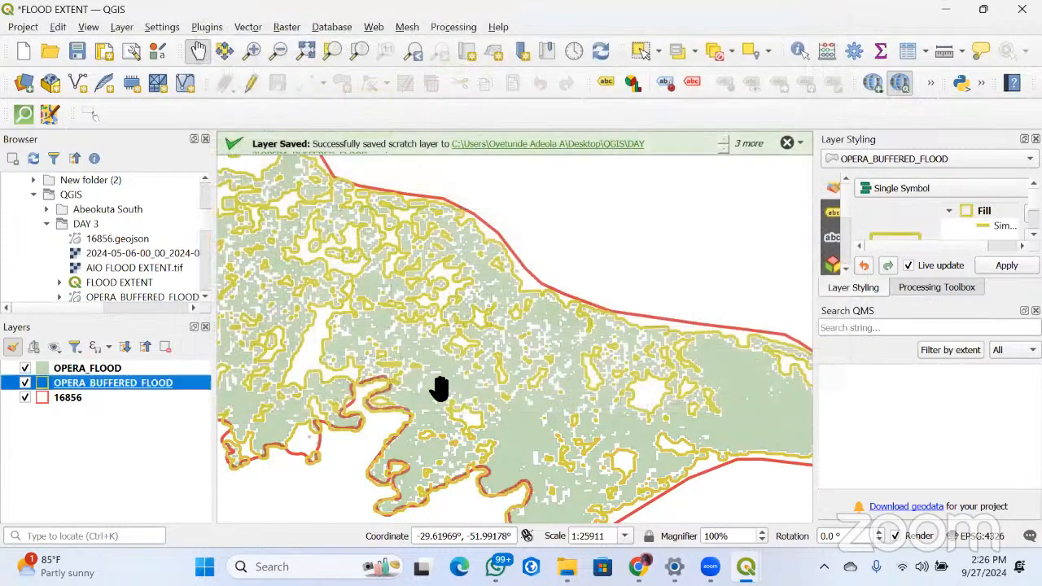
# Examine the yellow buffer outlines around the green flood polygons within the 16856 boundary at several scales
pyautogui.scroll(-4, 440, 389)
pyautogui.scroll(6, 446, 379)
pyautogui.scroll(-3, 489, 320)
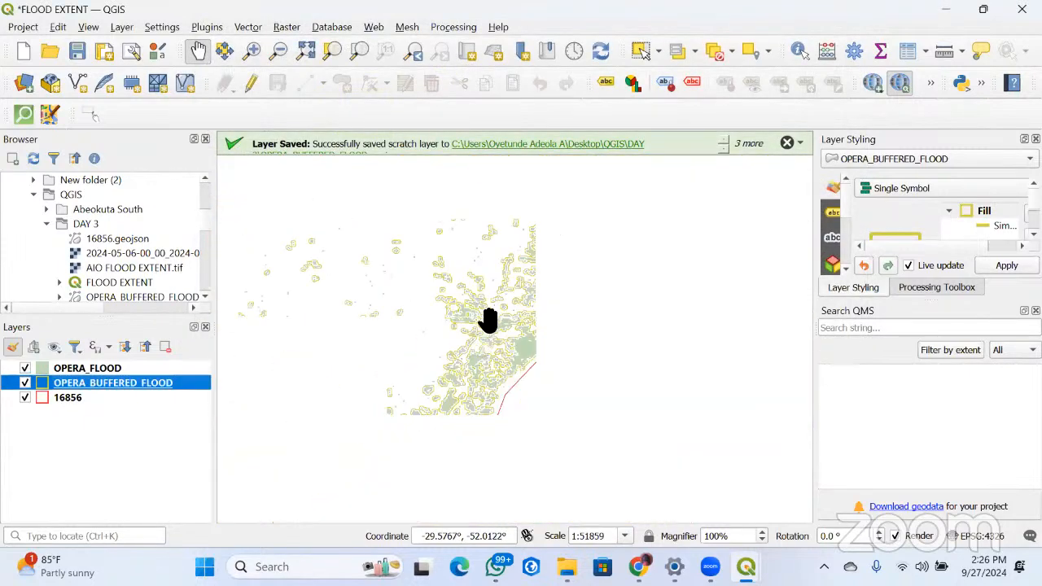
pyautogui.moveTo(489, 320); pyautogui.dragTo(520, 353)
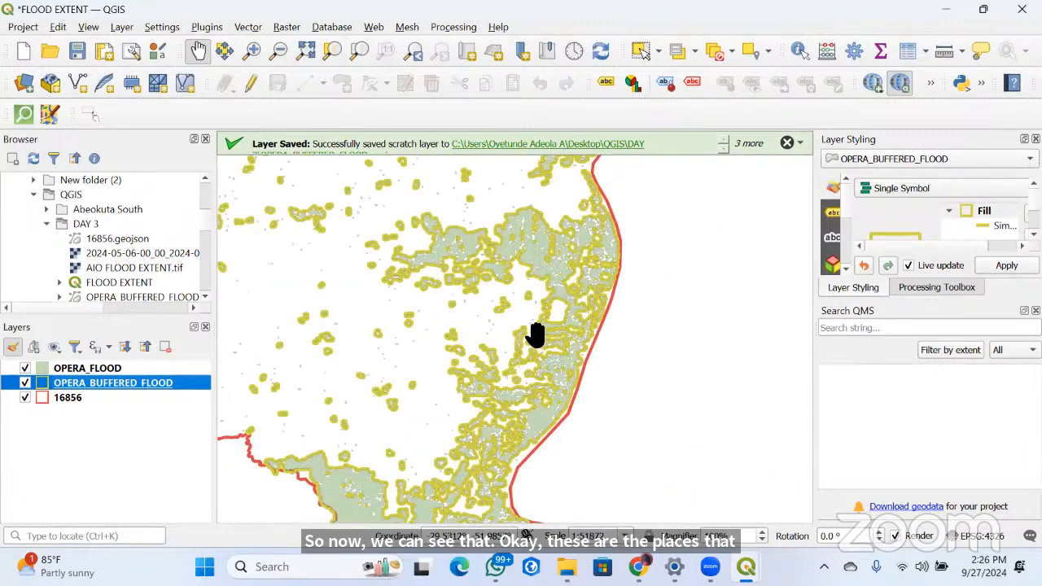
pyautogui.scroll(2, 539, 342)
pyautogui.scroll(-4, 539, 346)
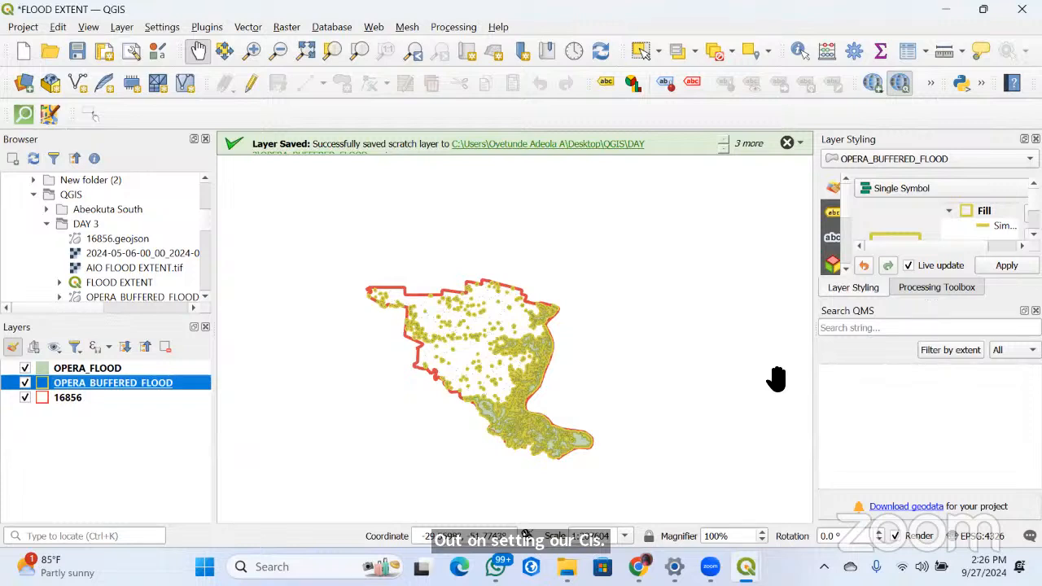
pyautogui.scroll(1, 495, 414)
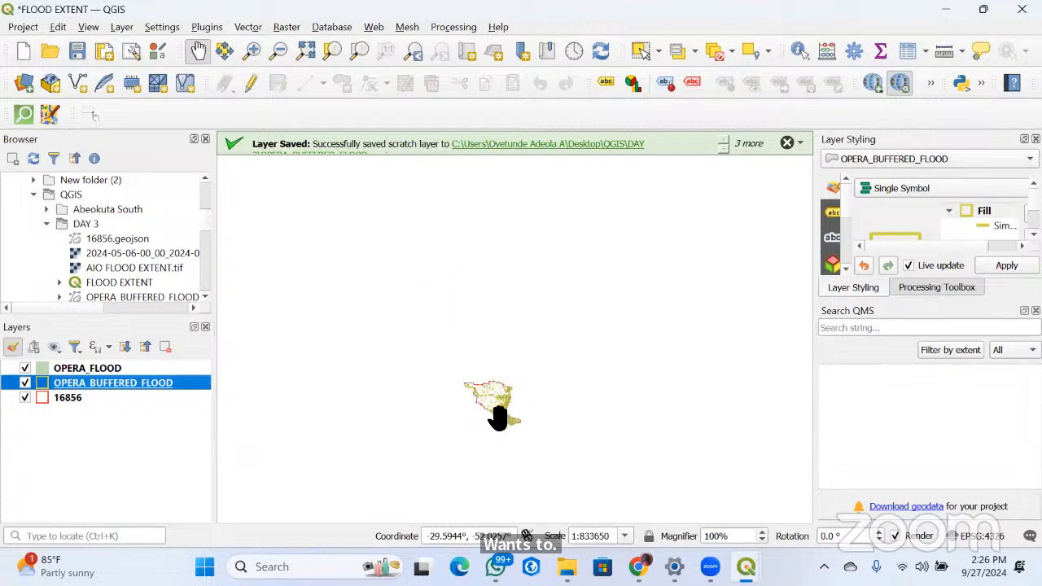
pyautogui.scroll(2, 529, 428)
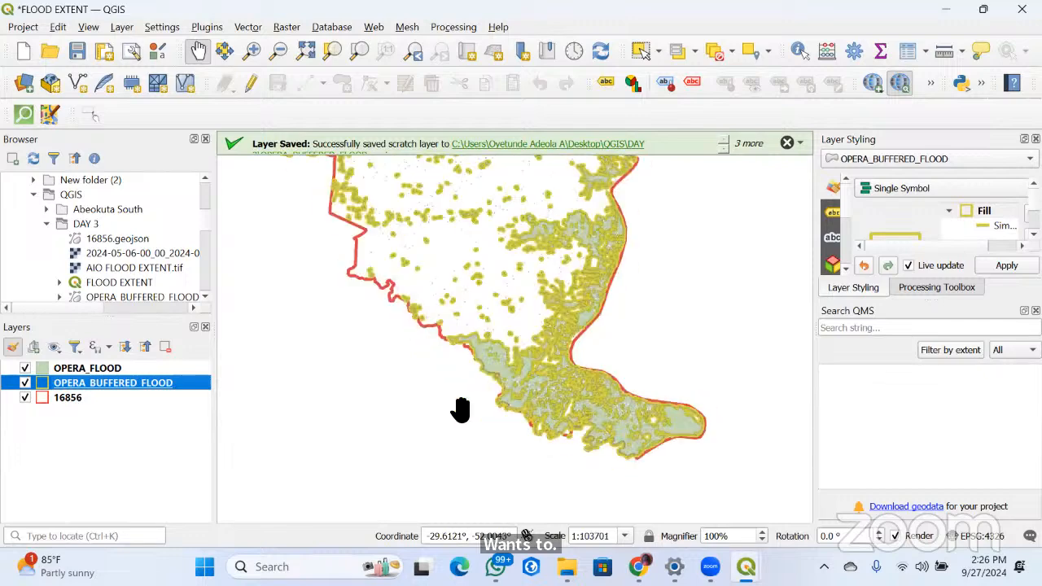
pyautogui.scroll(2, 533, 407)
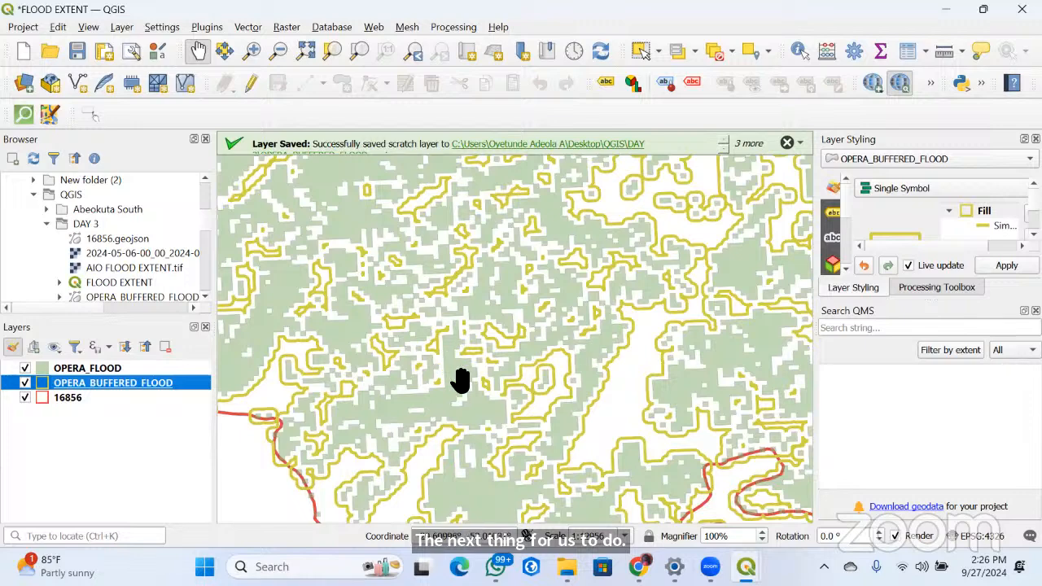
pyautogui.scroll(-5, 482, 383)
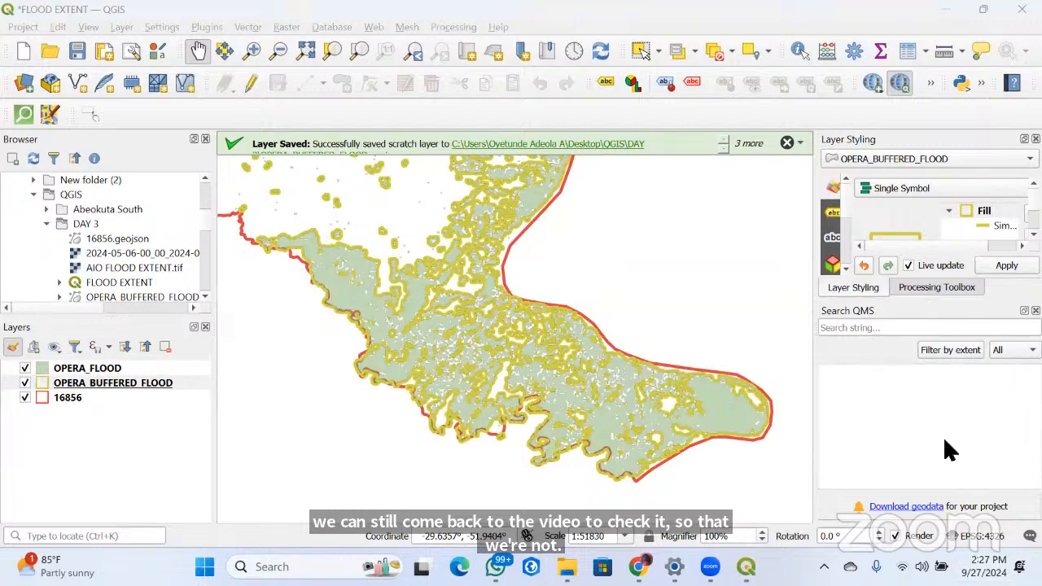
pyautogui.scroll(-2, 533, 334)
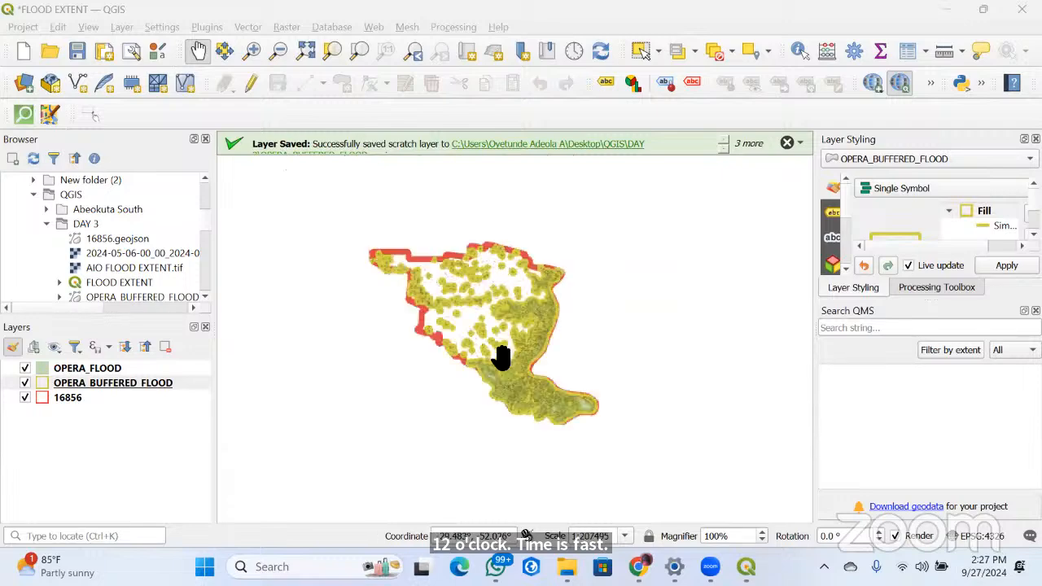
pyautogui.scroll(1, 448, 332)
pyautogui.scroll(3, 442, 344)
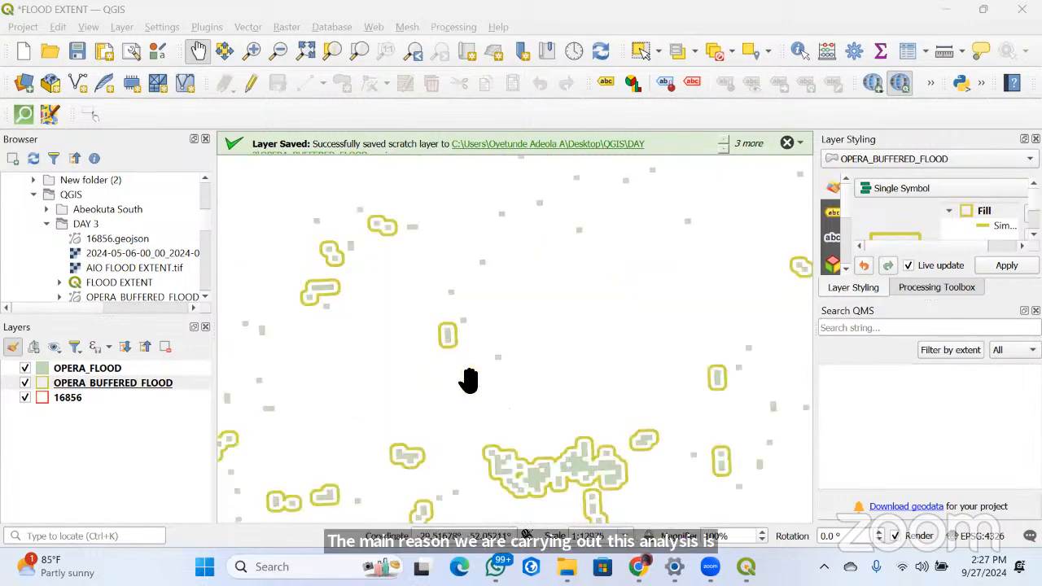
pyautogui.scroll(-1, 477, 383)
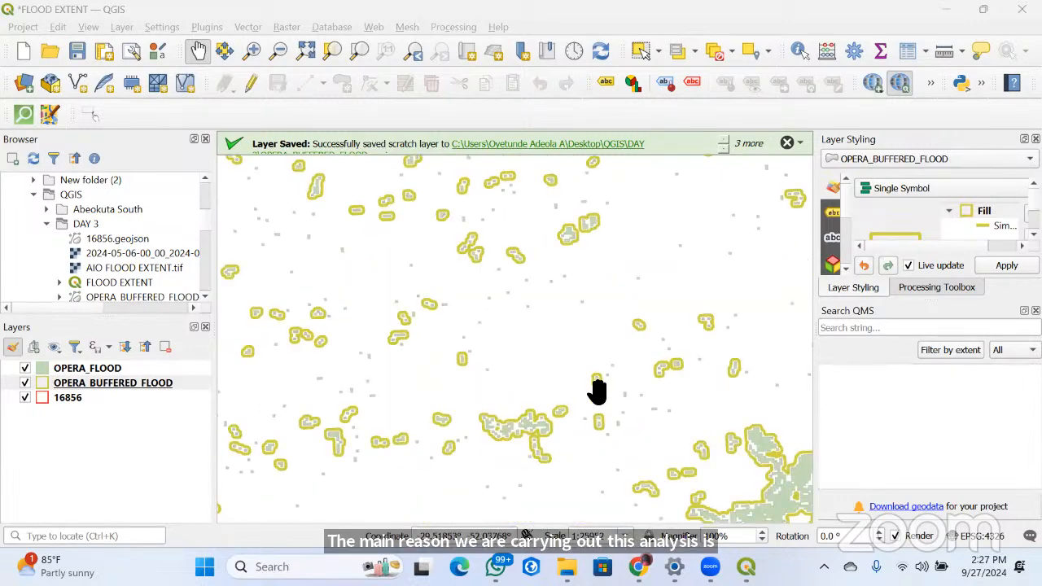
pyautogui.scroll(-1, 456, 375)
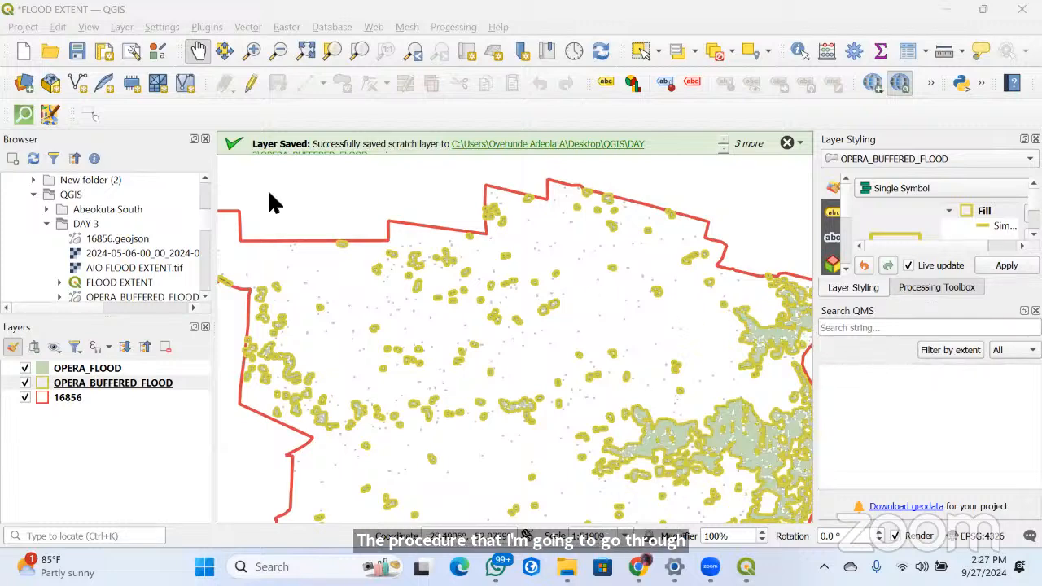
# Open QuickOSM and set the quick query's key to building
pyautogui.click(20, 119)
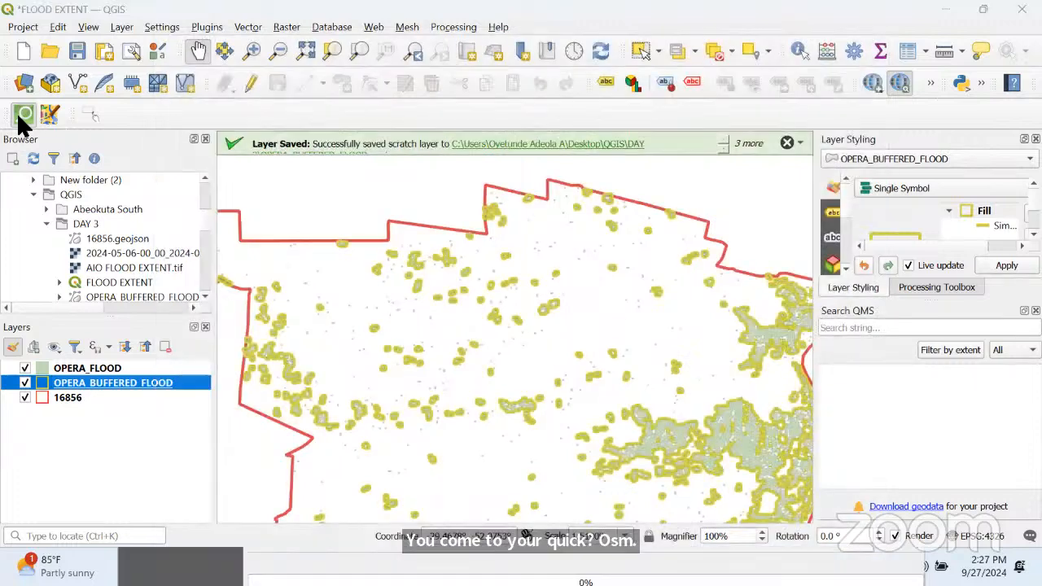
pyautogui.click(24, 116)
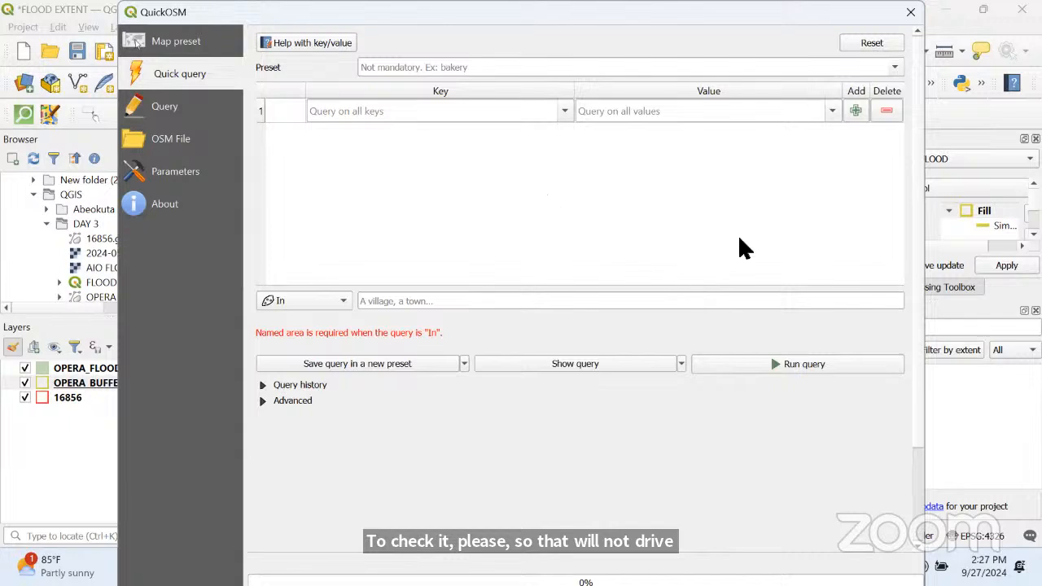
pyautogui.click(343, 111)
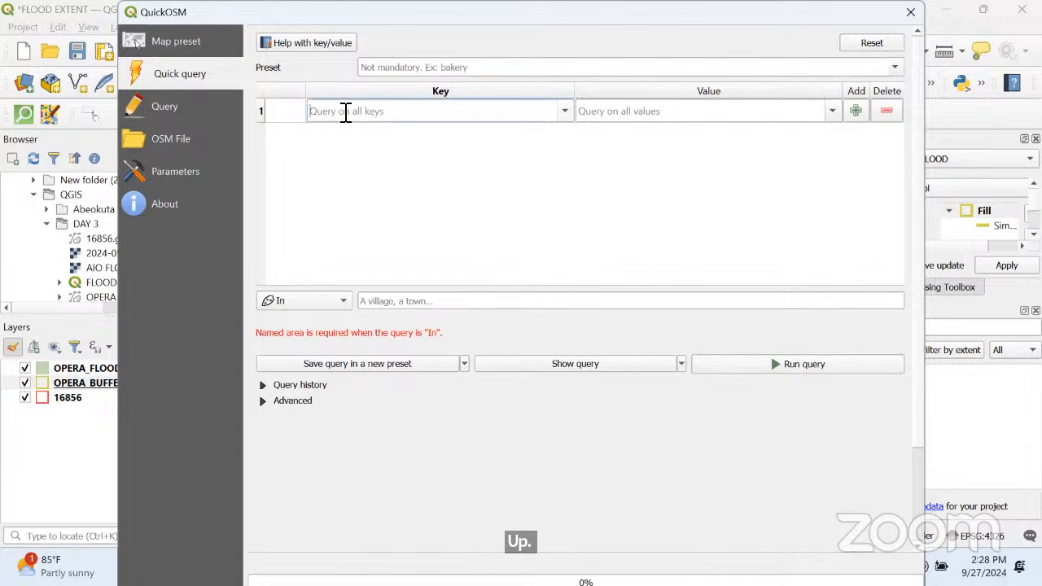
pyautogui.write('BUILD')
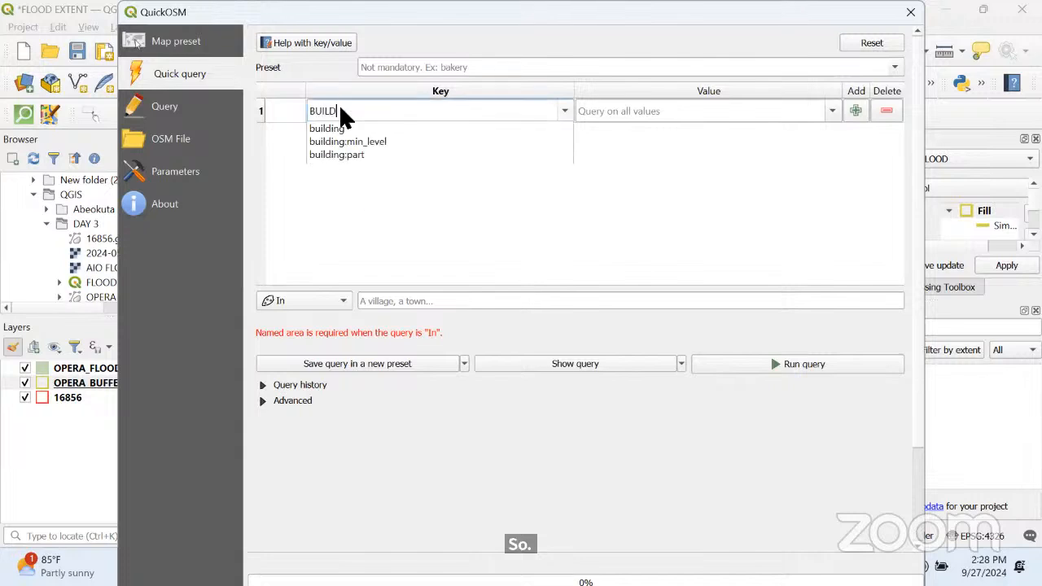
pyautogui.click(339, 128)
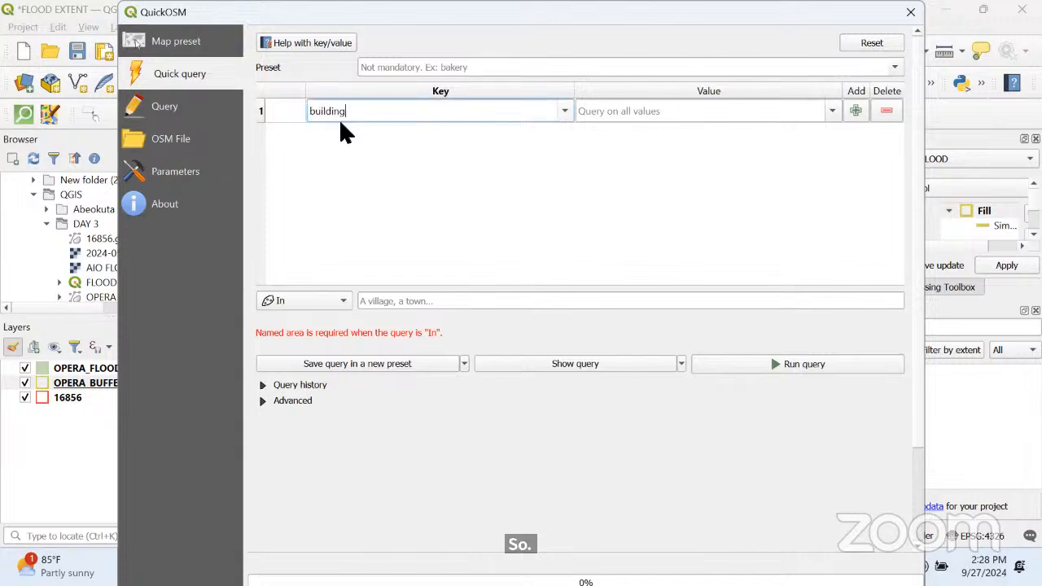
# Restrict the building query to the layer extent of 16856, run it, and close QuickOSM
pyautogui.click(315, 300)
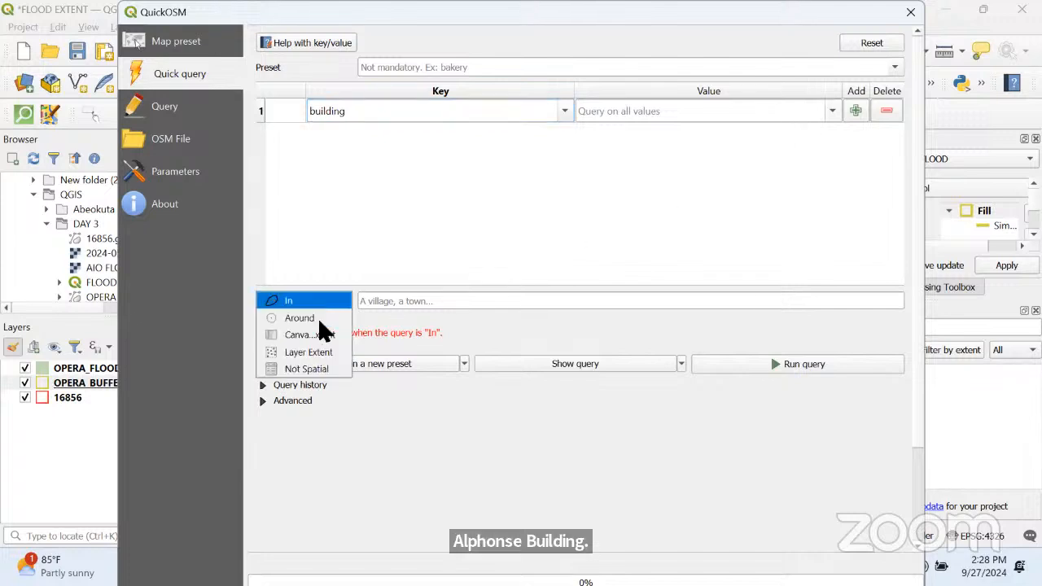
pyautogui.click(324, 352)
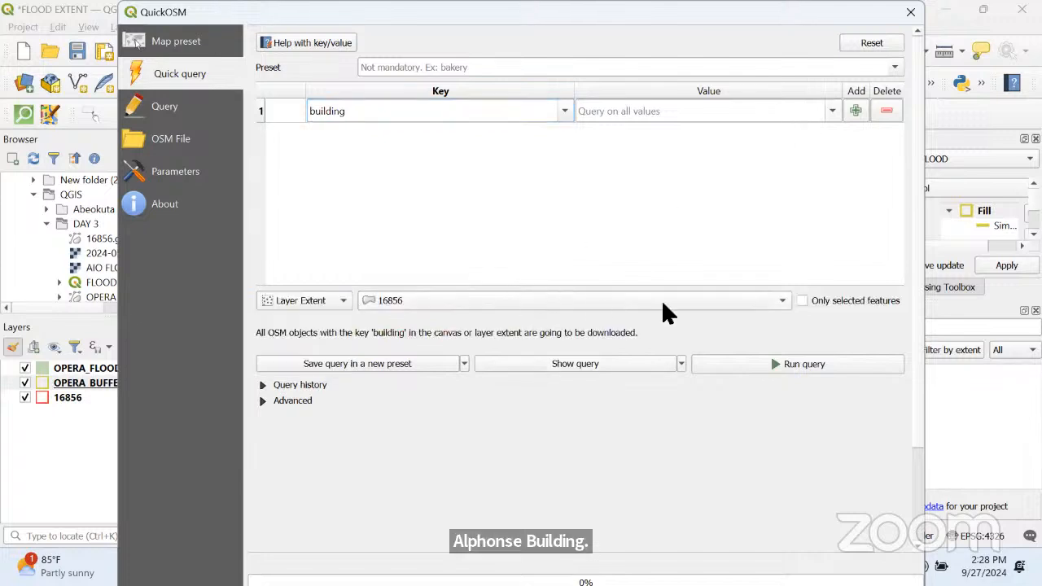
pyautogui.click(747, 364)
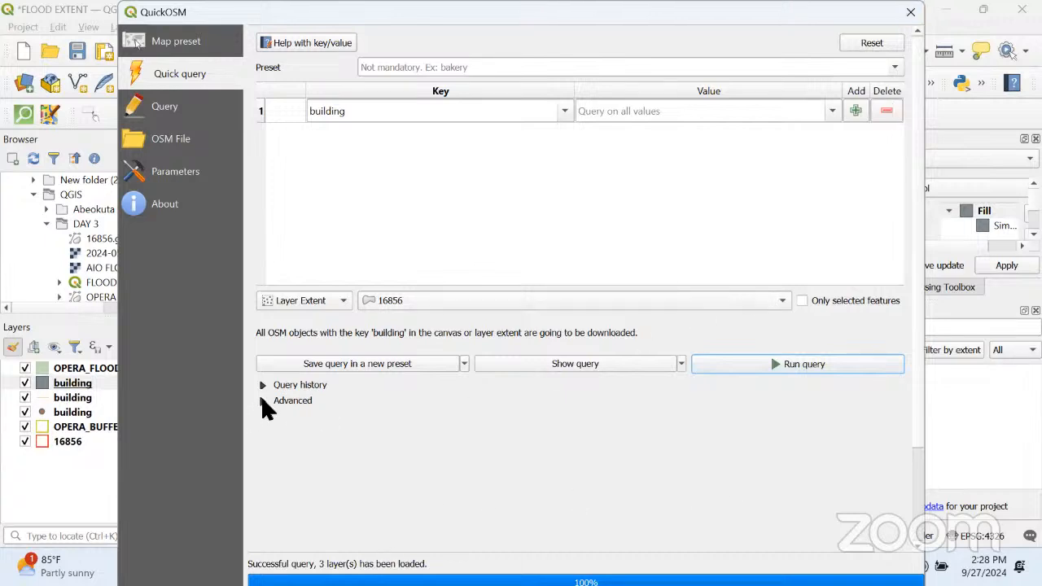
pyautogui.click(262, 400)
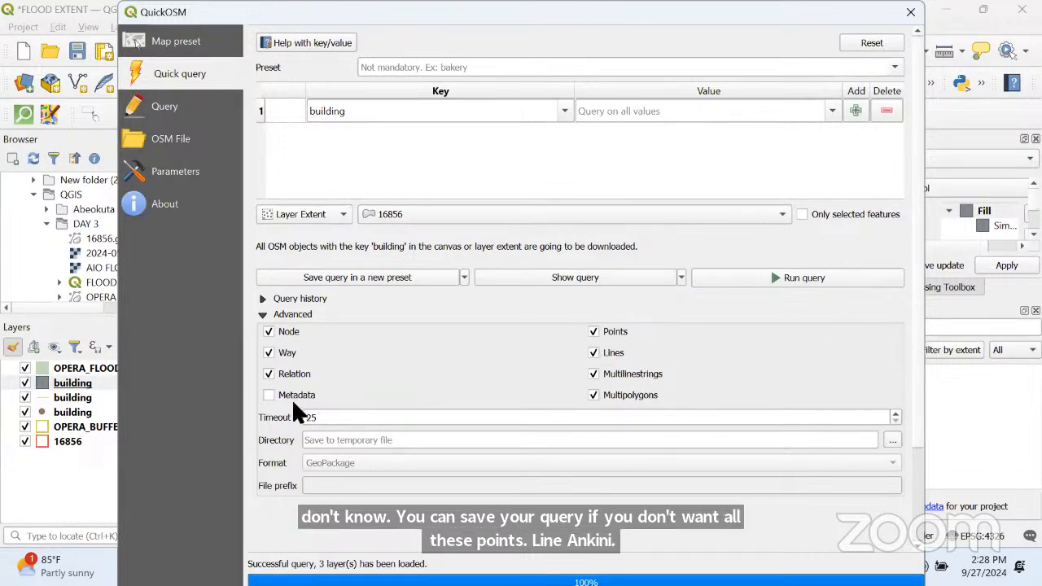
pyautogui.click(912, 12)
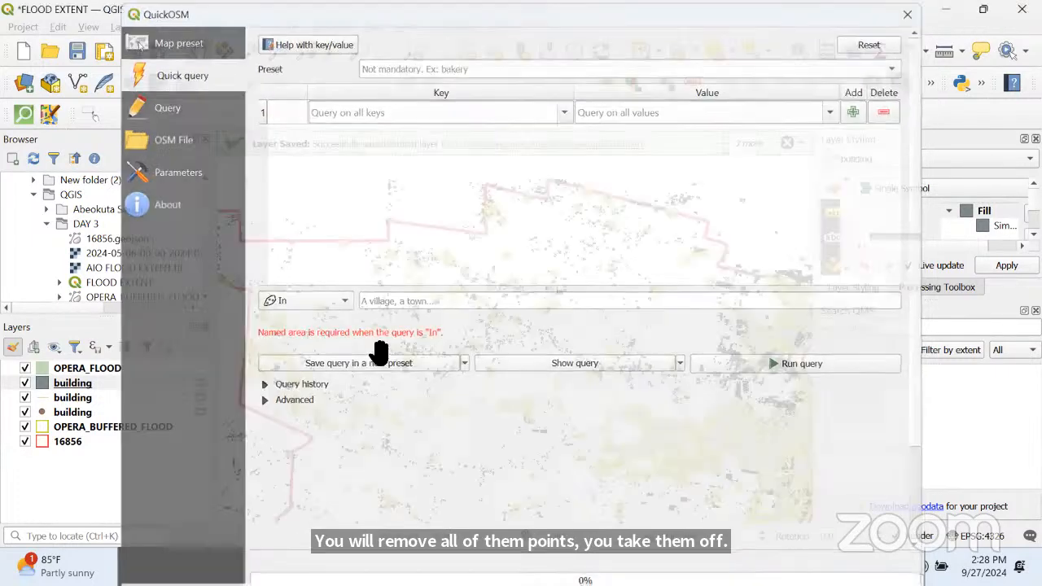
# Remove the line and point building layers from the project, keeping only the polygon building layer
pyautogui.scroll(-2, 411, 358)
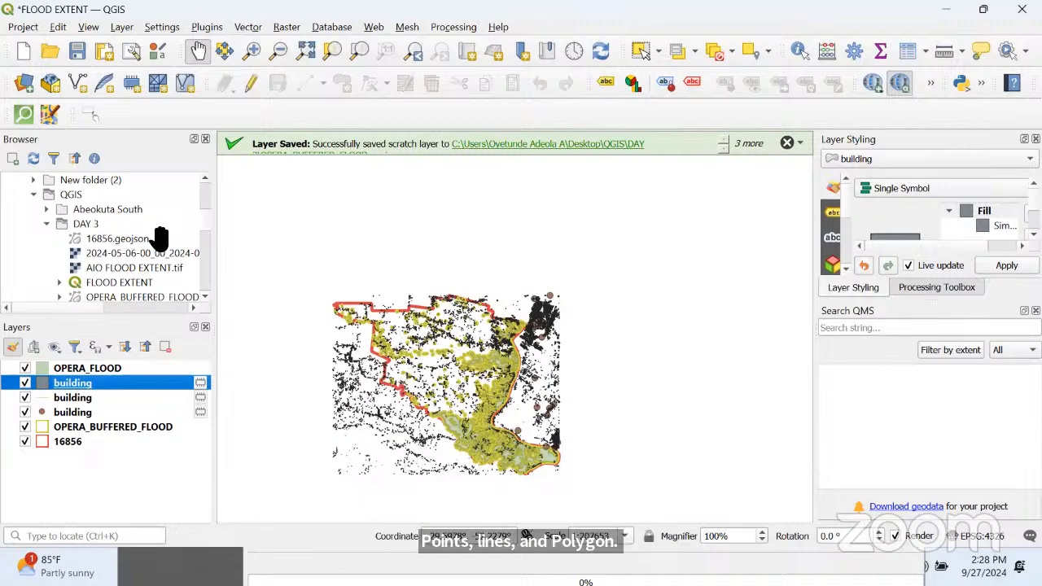
pyautogui.rightClick(73, 399)
pyautogui.click(122, 189)
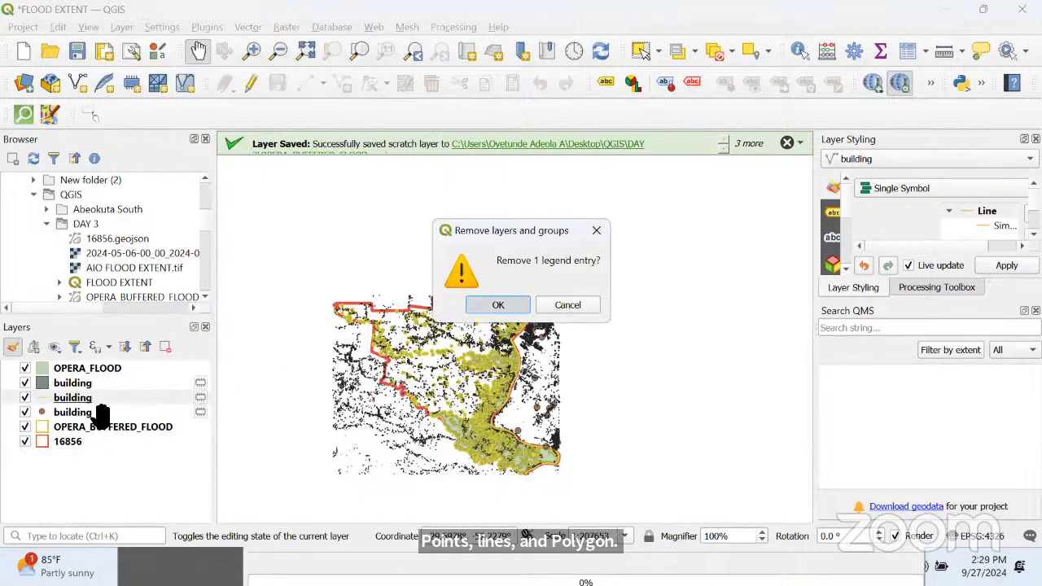
pyautogui.click(492, 303)
pyautogui.click(75, 399)
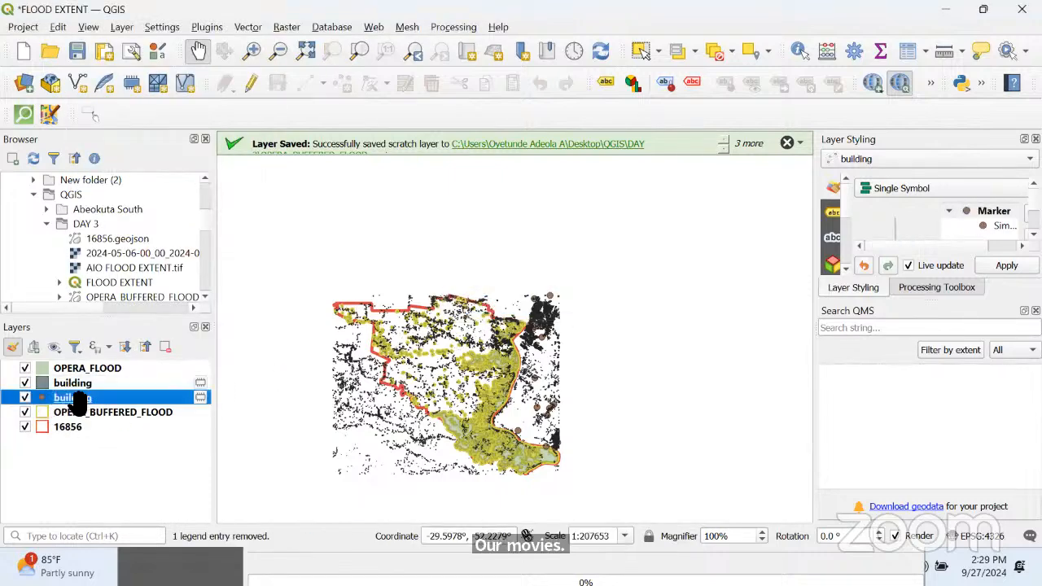
pyautogui.rightClick(75, 398)
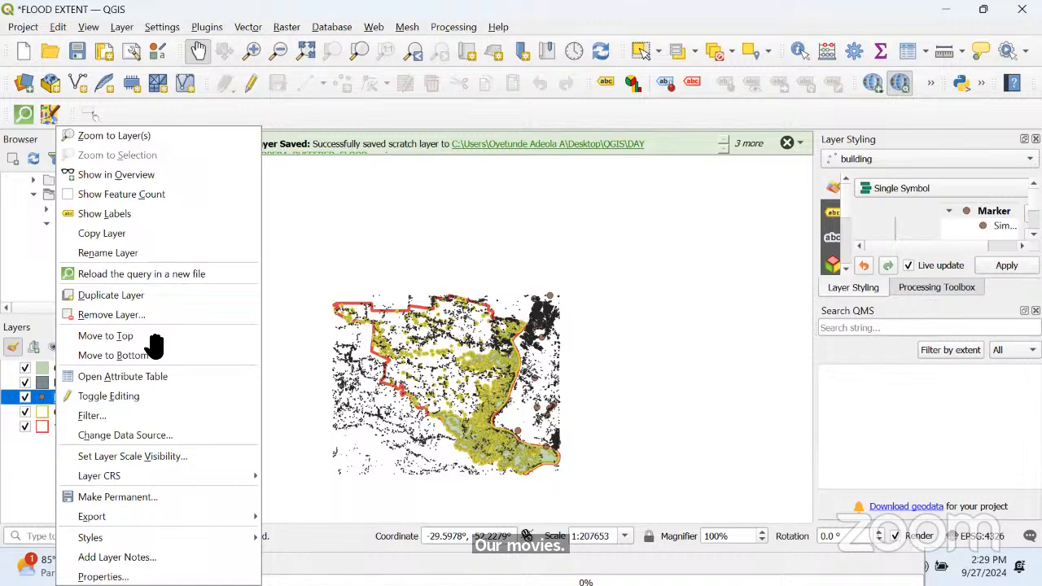
pyautogui.click(98, 315)
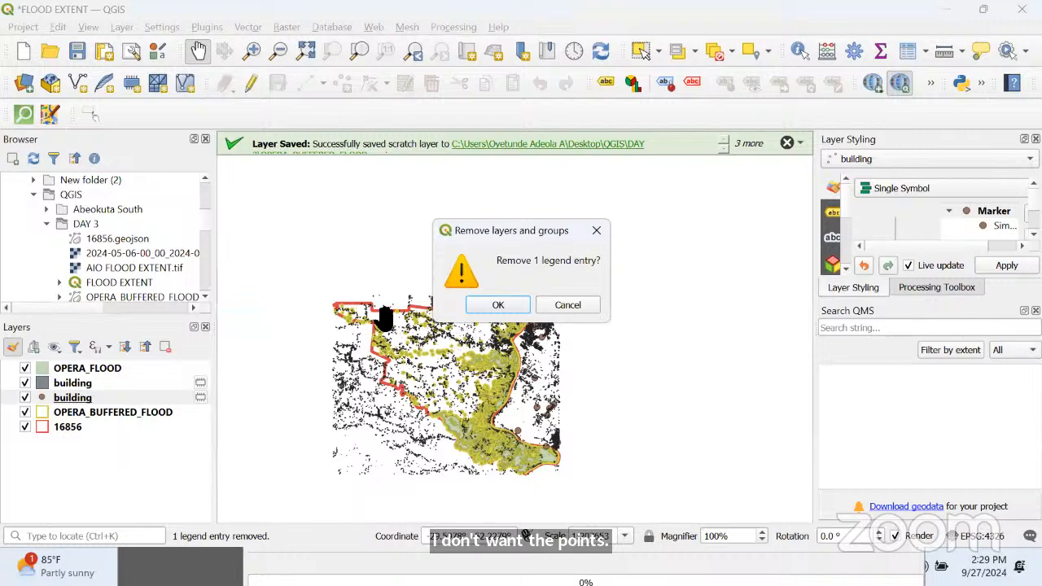
pyautogui.click(478, 305)
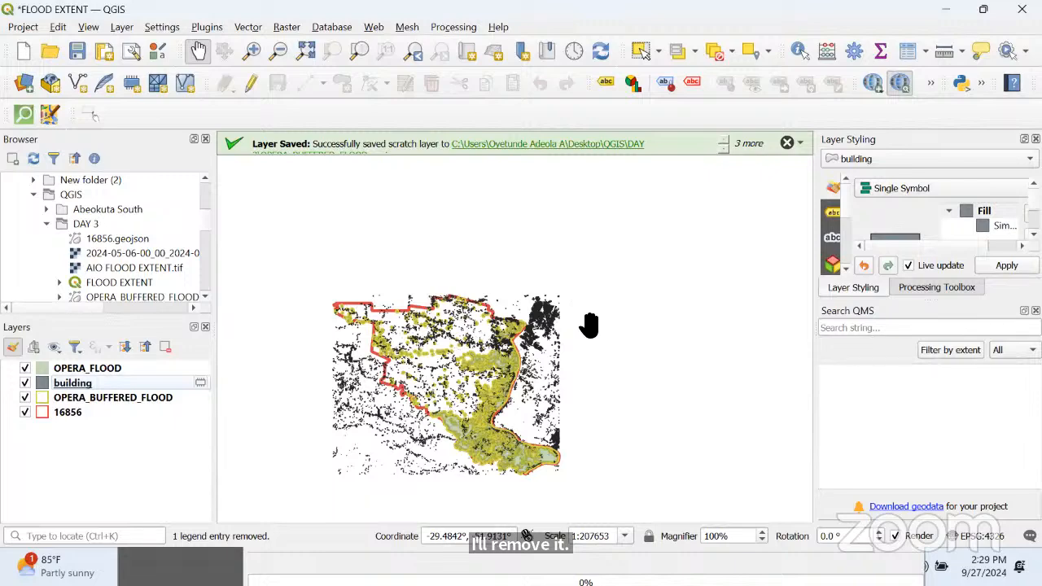
# Clip the building layer with 16856 as overlay into a temporary layer, and hide the original building layer
pyautogui.scroll(3, 430, 400)
pyautogui.scroll(-3, 437, 398)
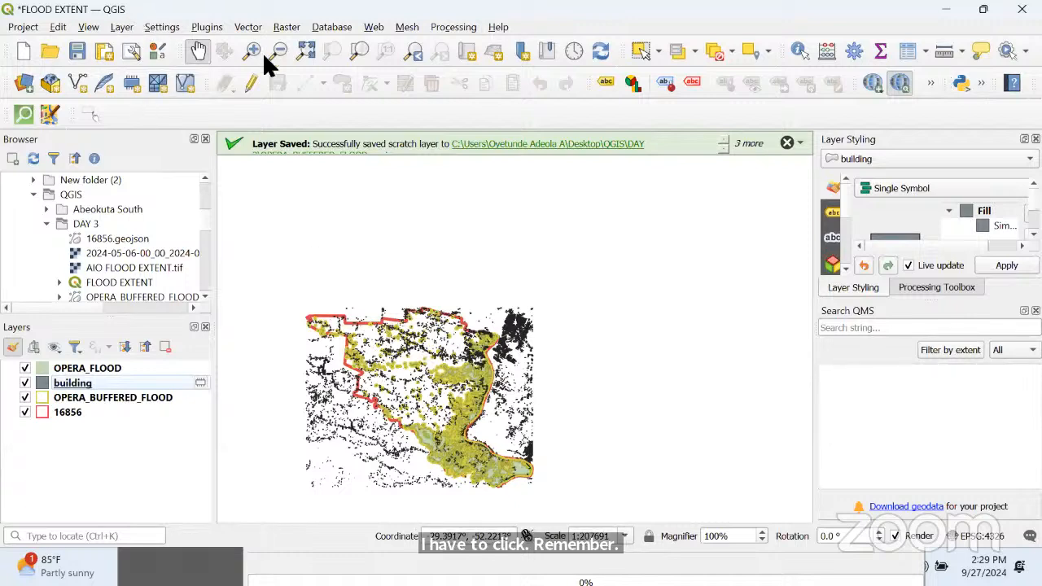
pyautogui.click(248, 27)
pyautogui.moveTo(272, 85)
pyautogui.moveTo(285, 67)
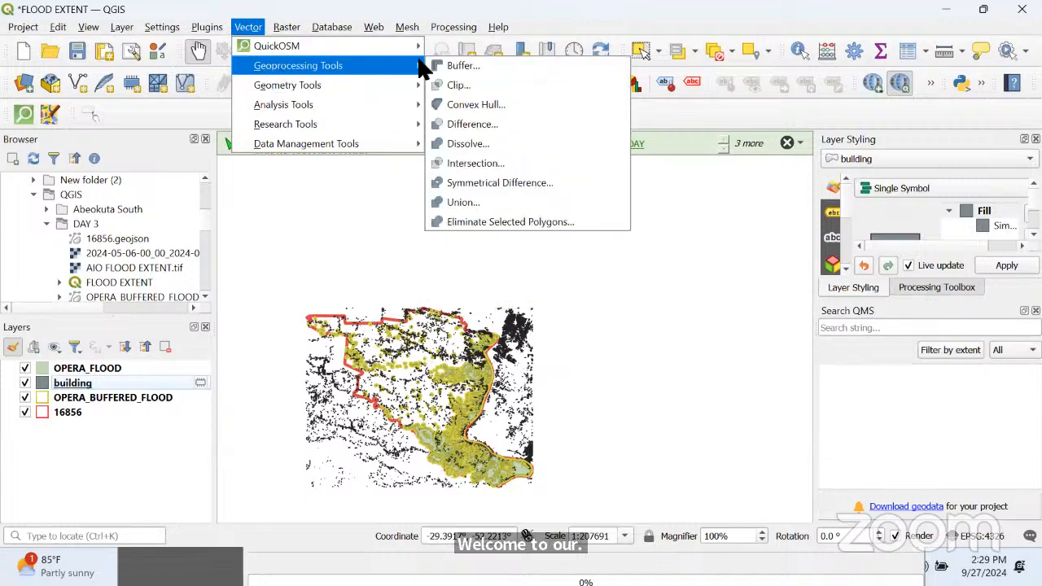
pyautogui.click(456, 86)
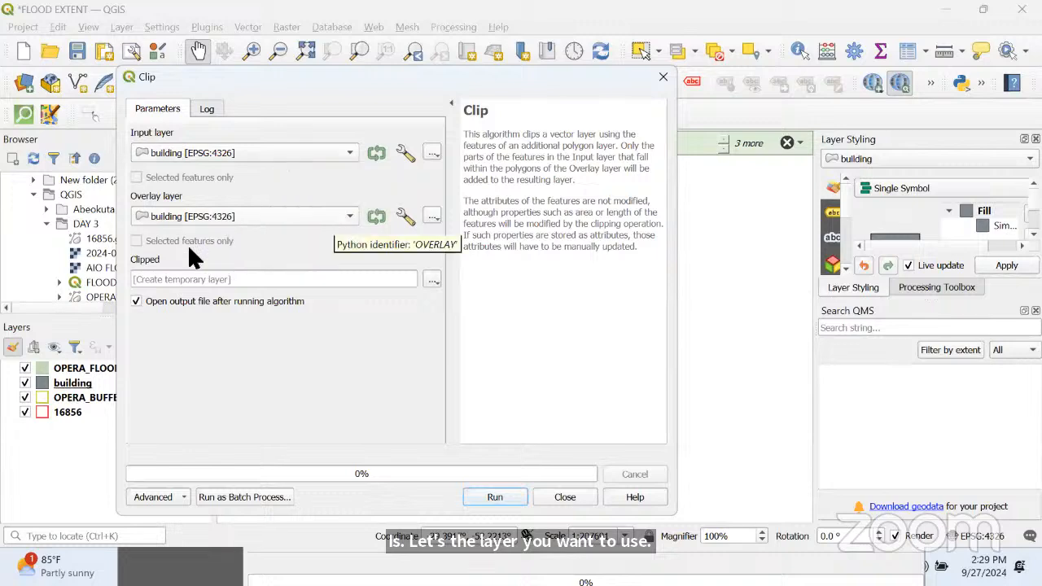
pyautogui.click(175, 216)
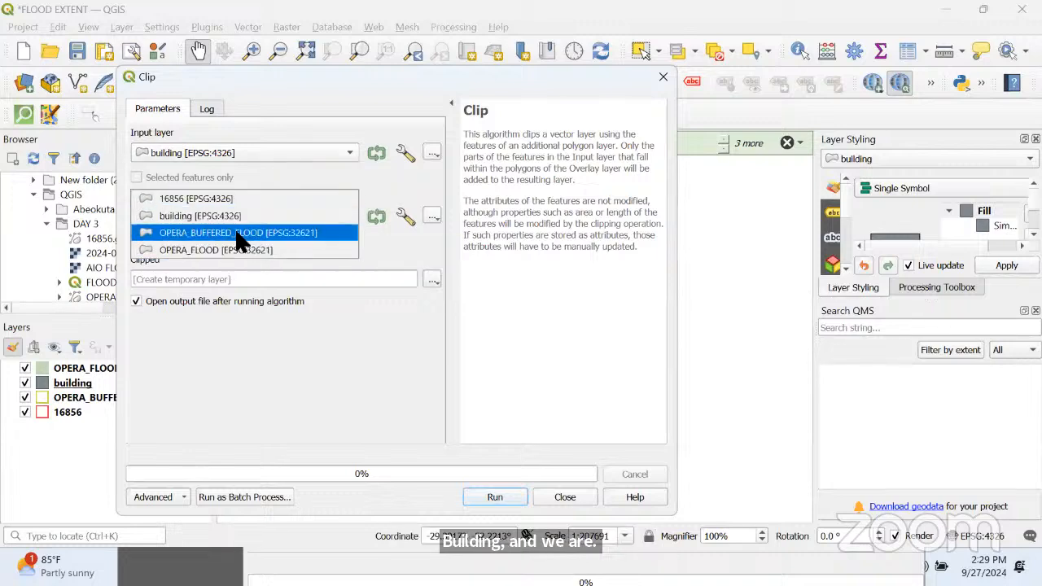
pyautogui.click(206, 199)
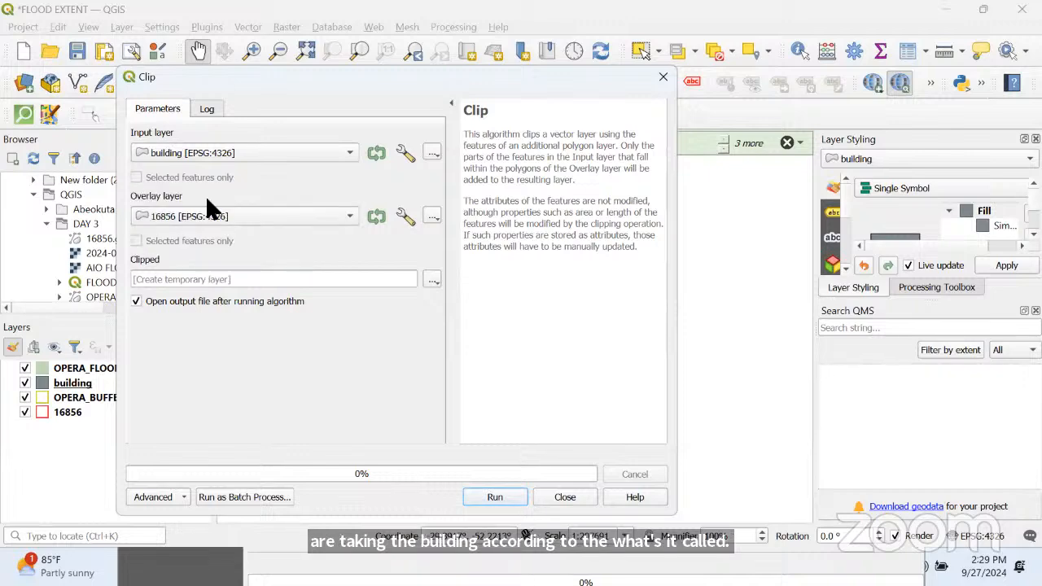
pyautogui.click(465, 498)
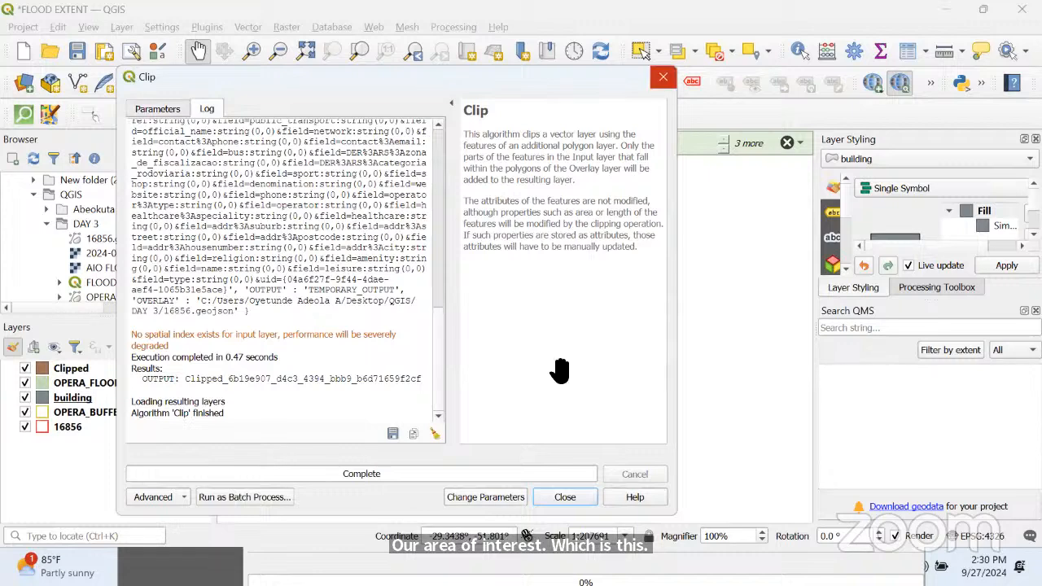
pyautogui.click(660, 75)
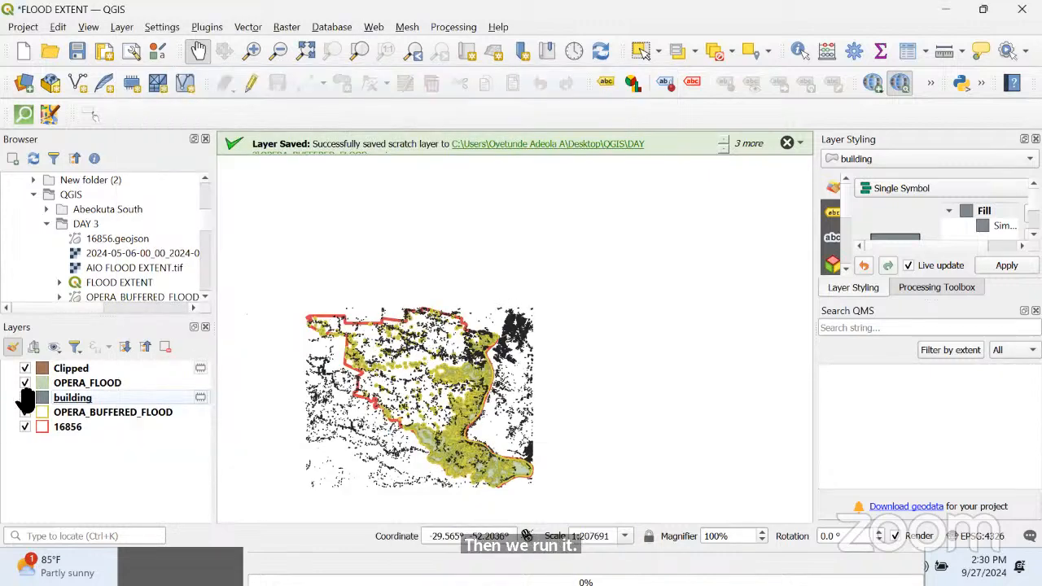
pyautogui.click(25, 397)
# Examine the clipped buildings against the OPERA_FLOOD polygons and their buffer outlines at several scales, especially along the eastern side
pyautogui.scroll(5, 465, 376)
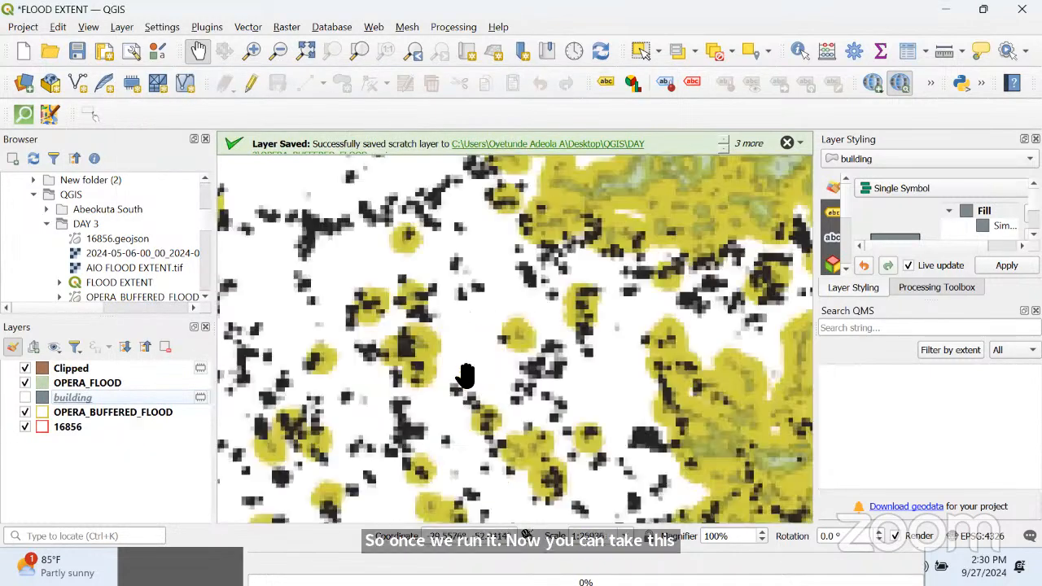
pyautogui.scroll(3, 430, 355)
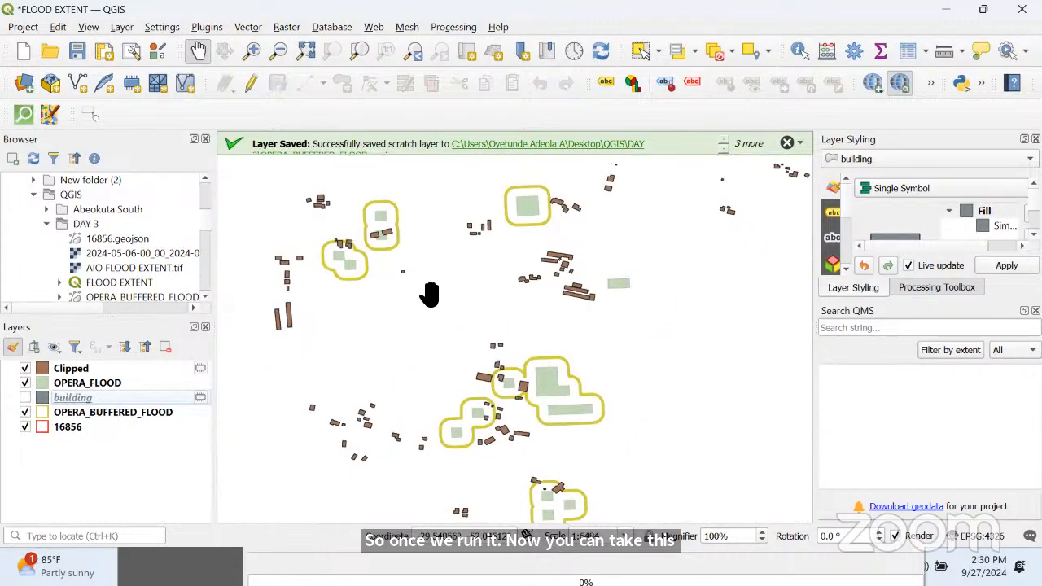
pyautogui.scroll(-4, 465, 290)
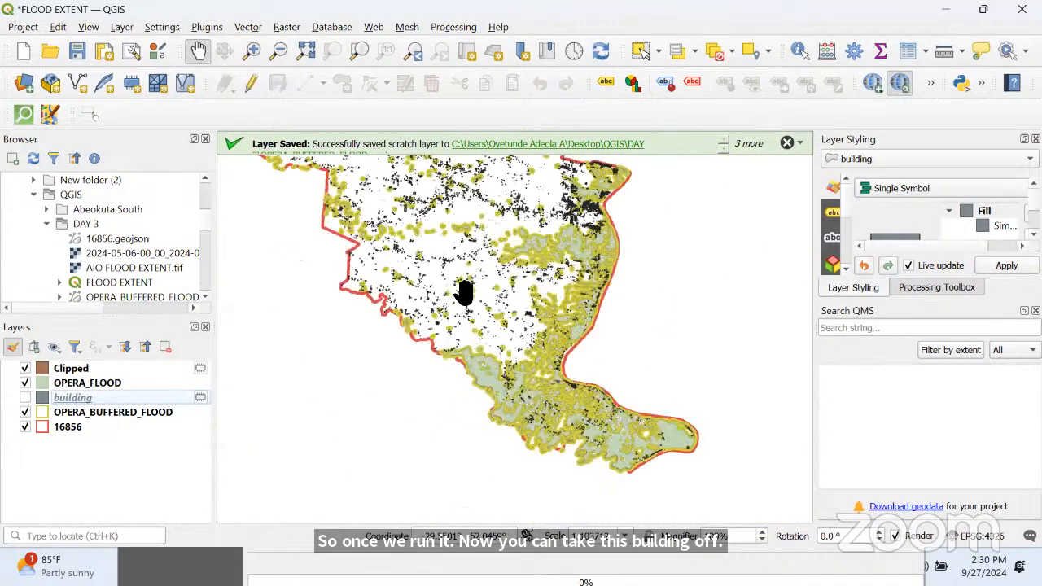
pyautogui.scroll(-3, 464, 292)
pyautogui.scroll(5, 464, 293)
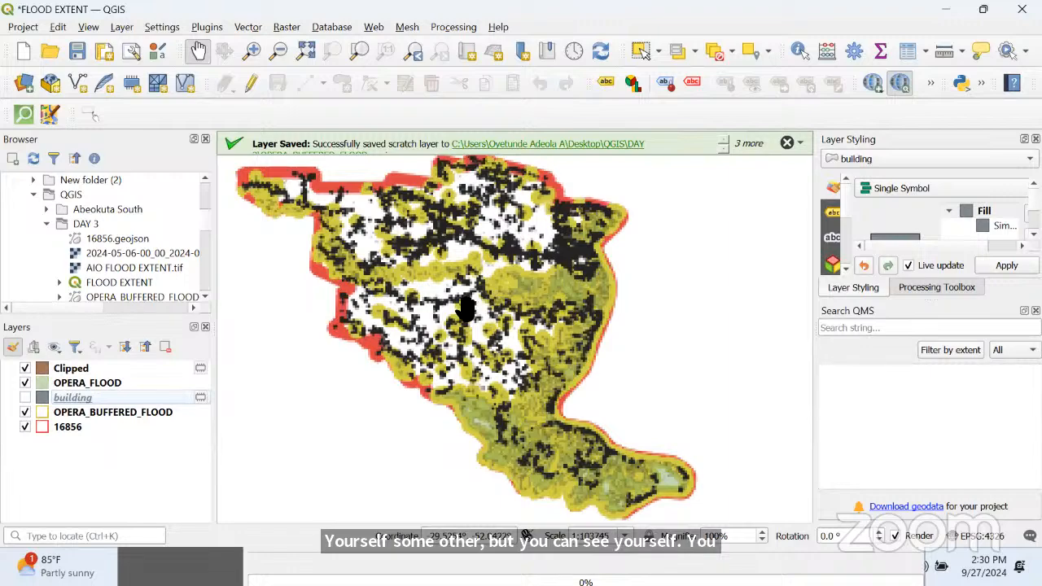
pyautogui.moveTo(590, 286); pyautogui.dragTo(414, 307)
pyautogui.scroll(3, 414, 307)
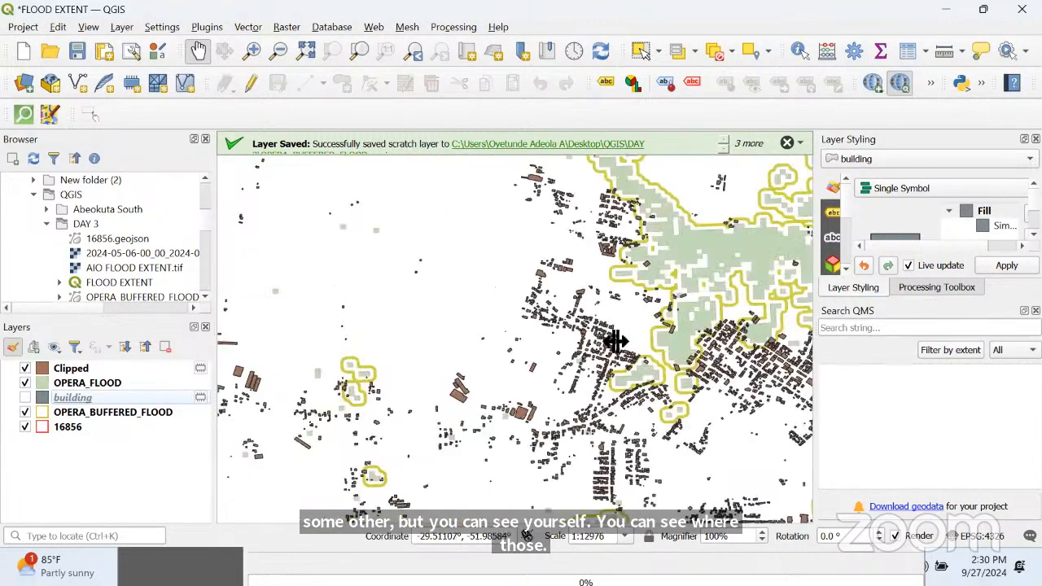
pyautogui.moveTo(616, 341); pyautogui.dragTo(438, 294)
pyautogui.scroll(3, 611, 356)
pyautogui.scroll(-3, 598, 358)
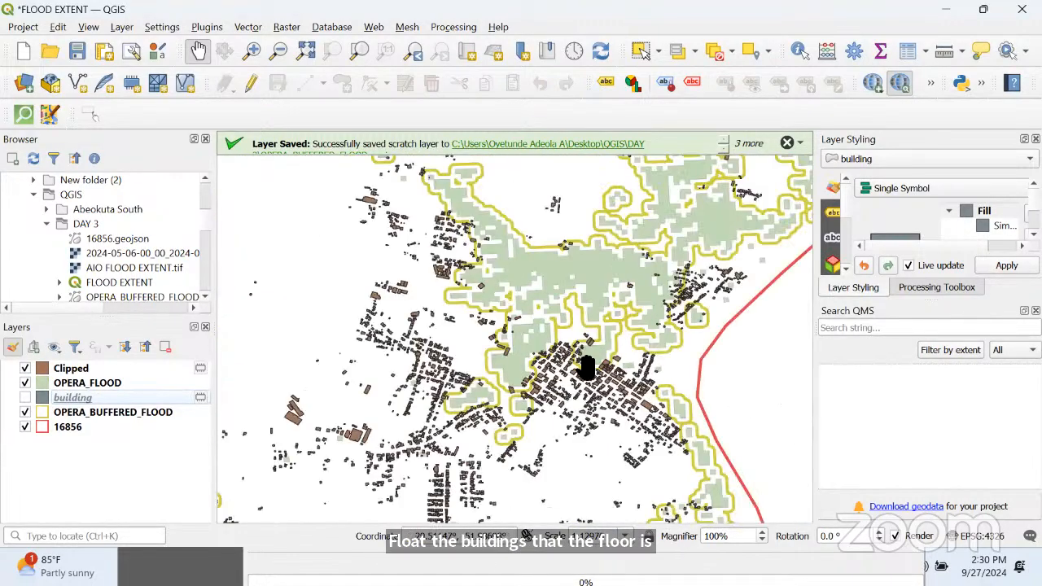
pyautogui.scroll(3, 586, 368)
pyautogui.scroll(-3, 593, 407)
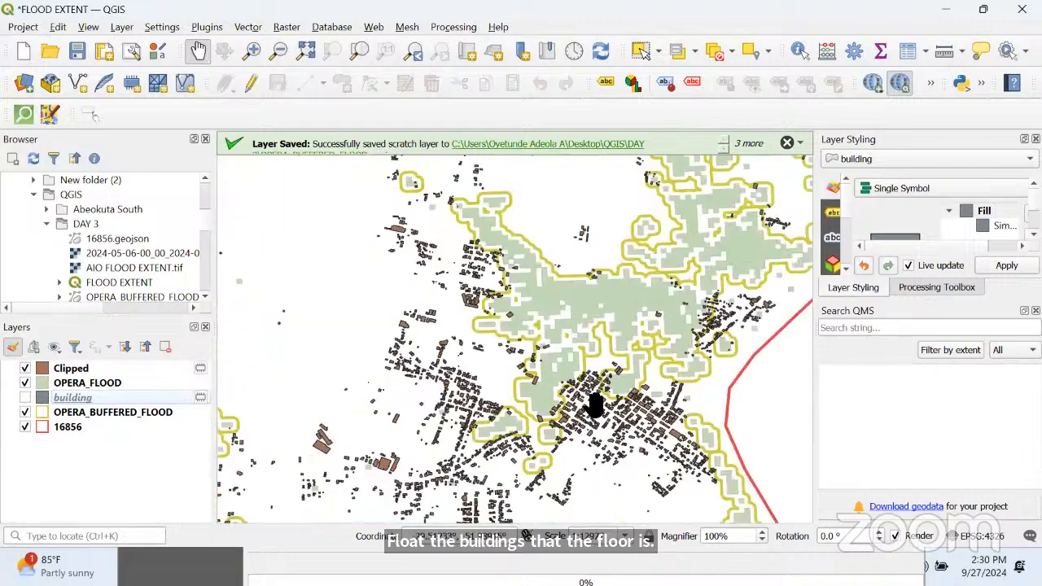
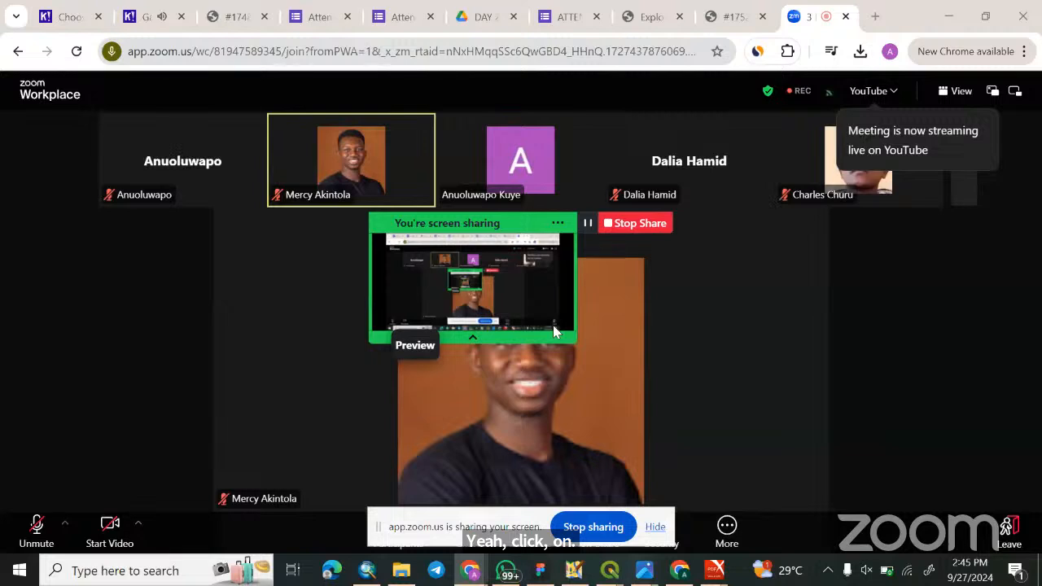
# Switch to the Kahoot game lobby in the browser and start the quiz for the joined players
pyautogui.click(130, 18)
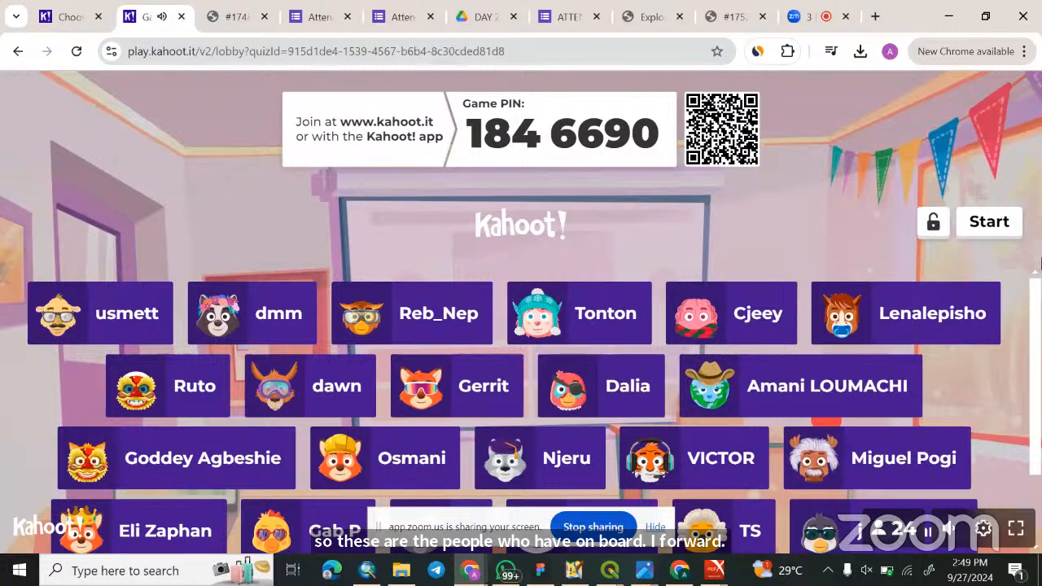
pyautogui.scroll(-1, 1025, 268)
pyautogui.click(989, 222)
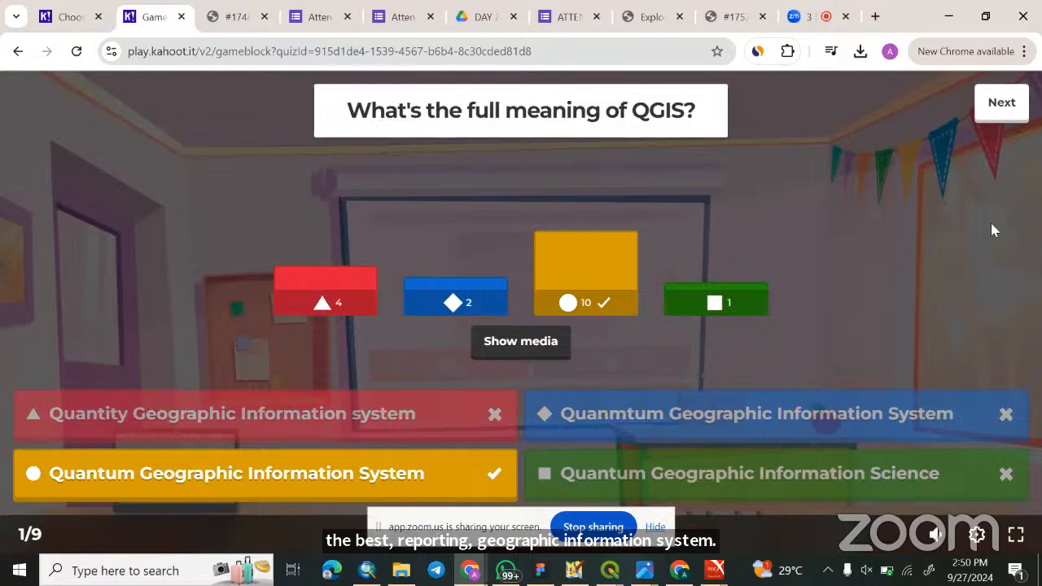
# Advance the Kahoot quiz through the results and scoreboards of questions 1 to 4, up to question 5
pyautogui.click(986, 106)
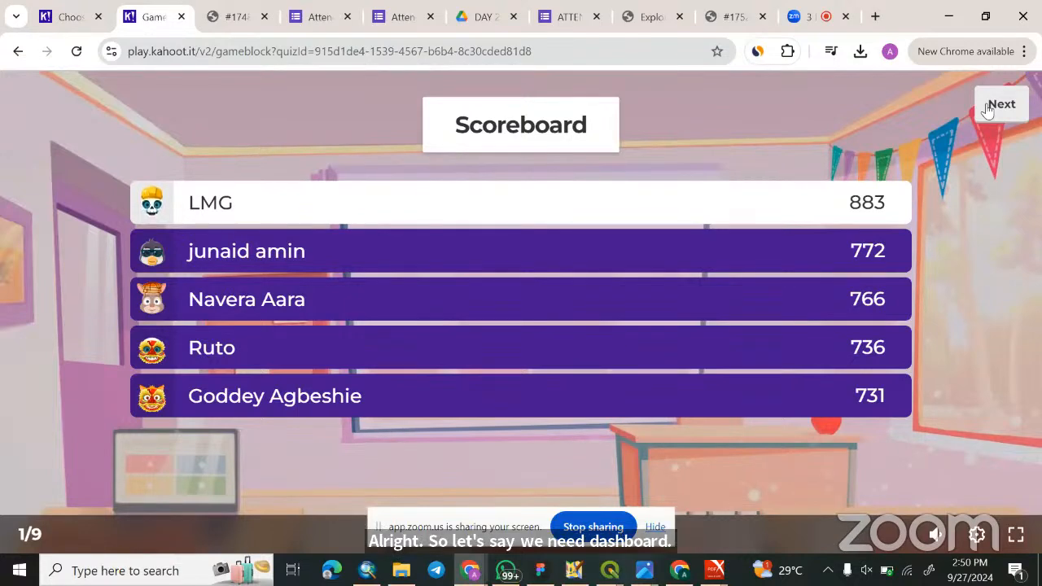
pyautogui.click(987, 109)
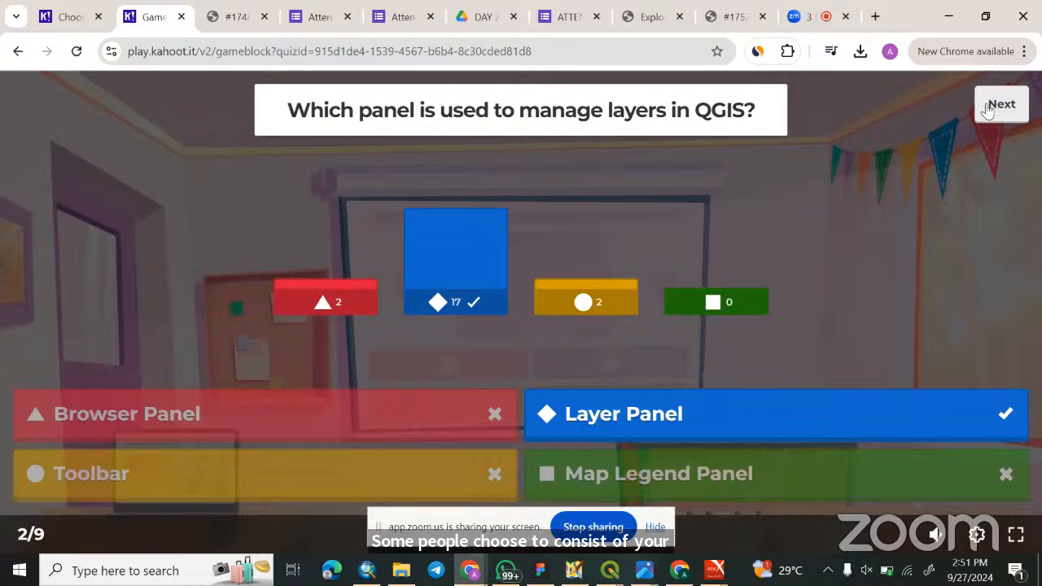
pyautogui.click(987, 111)
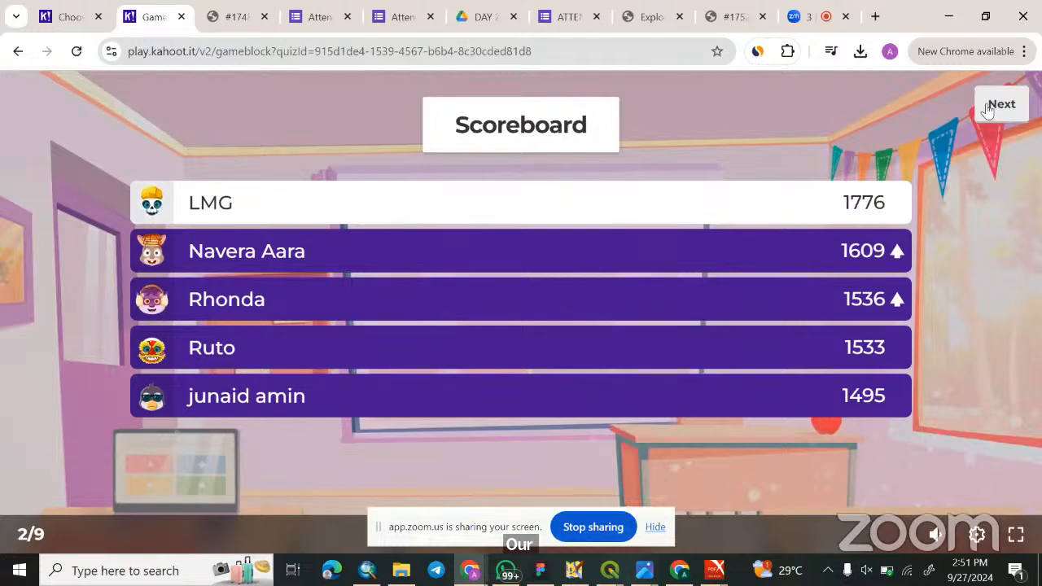
pyautogui.click(988, 110)
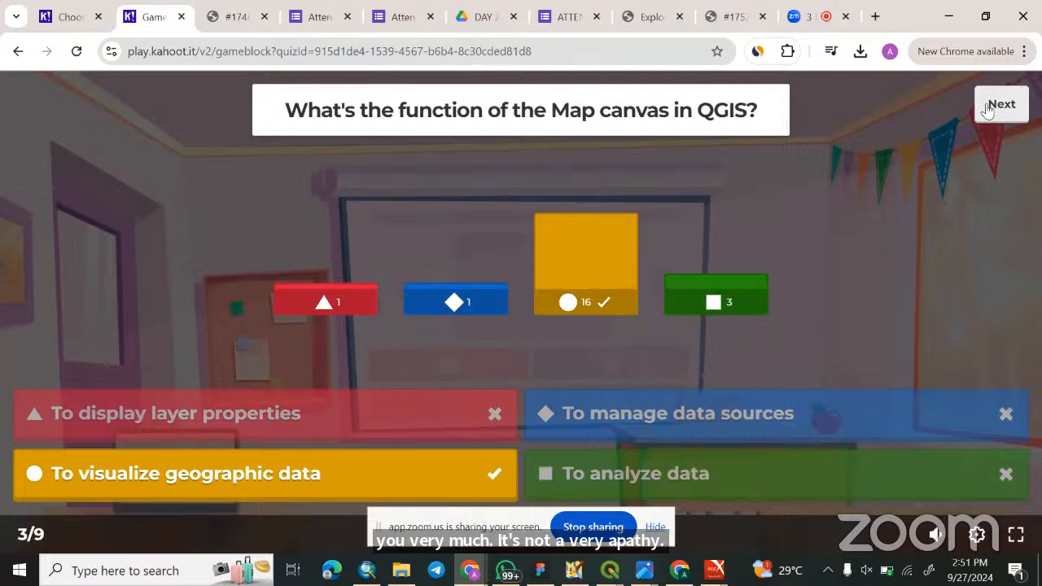
pyautogui.click(995, 111)
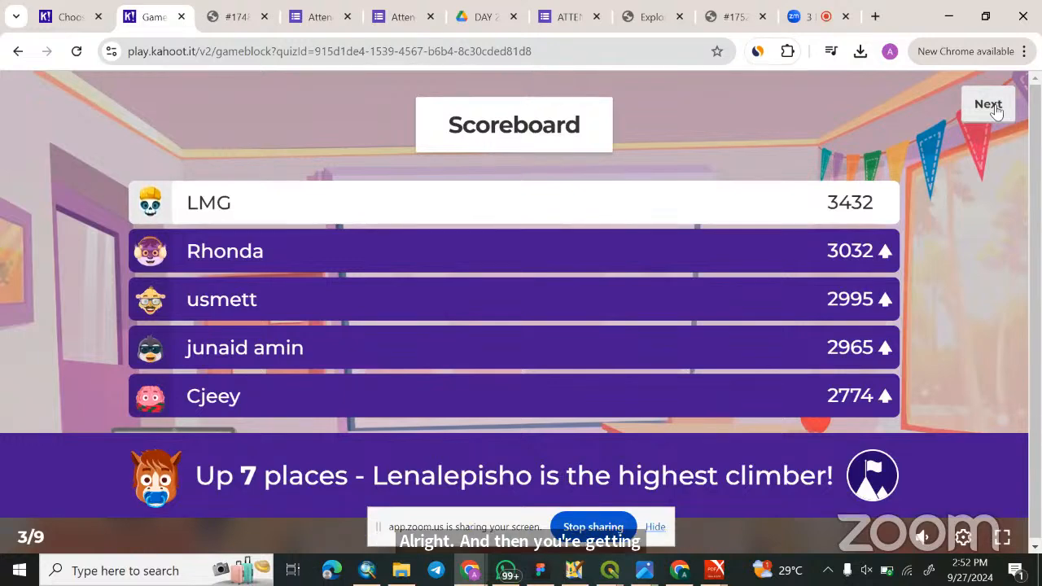
pyautogui.click(994, 110)
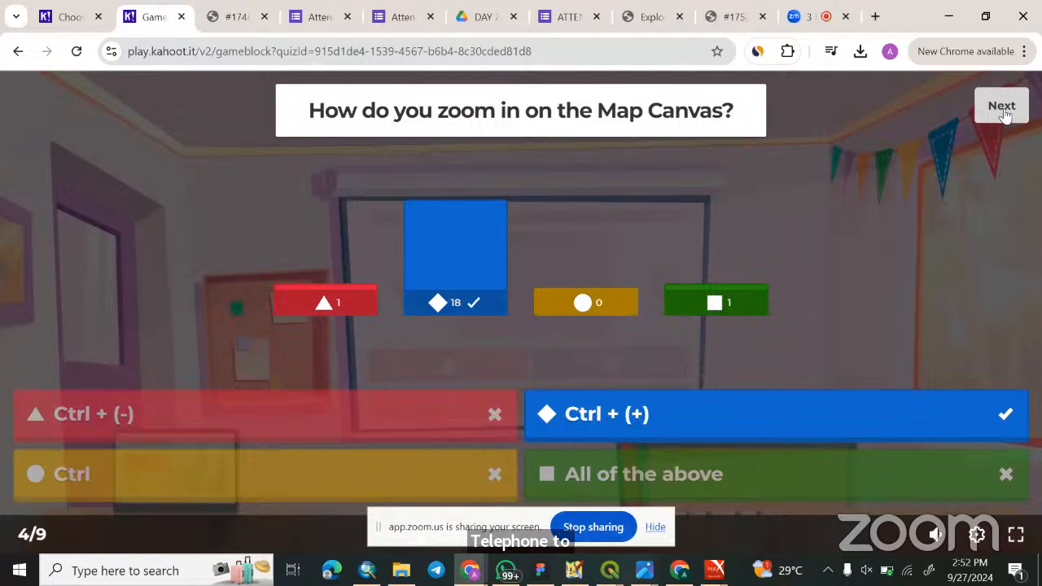
pyautogui.click(1001, 107)
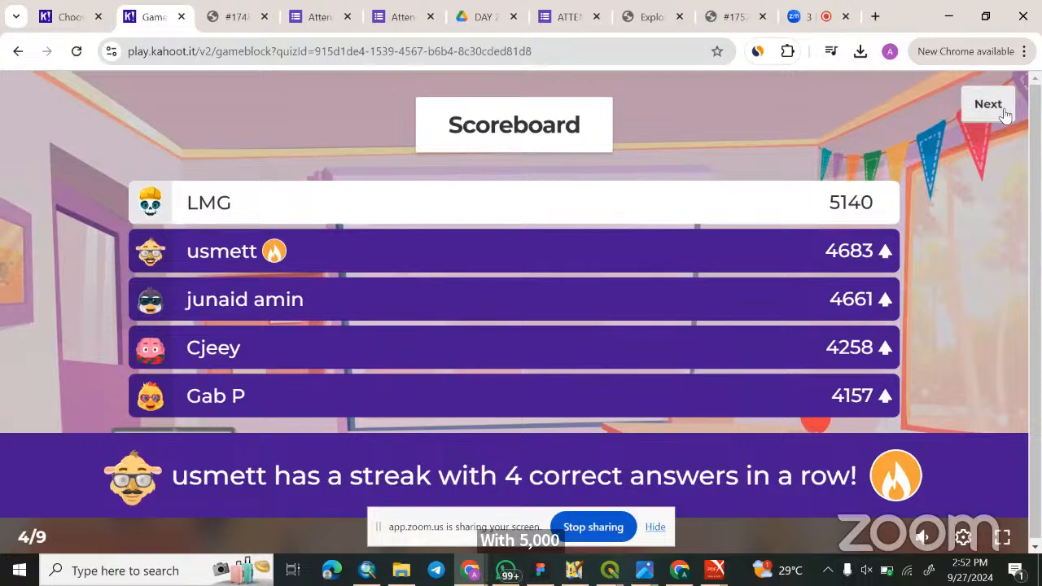
pyautogui.click(988, 104)
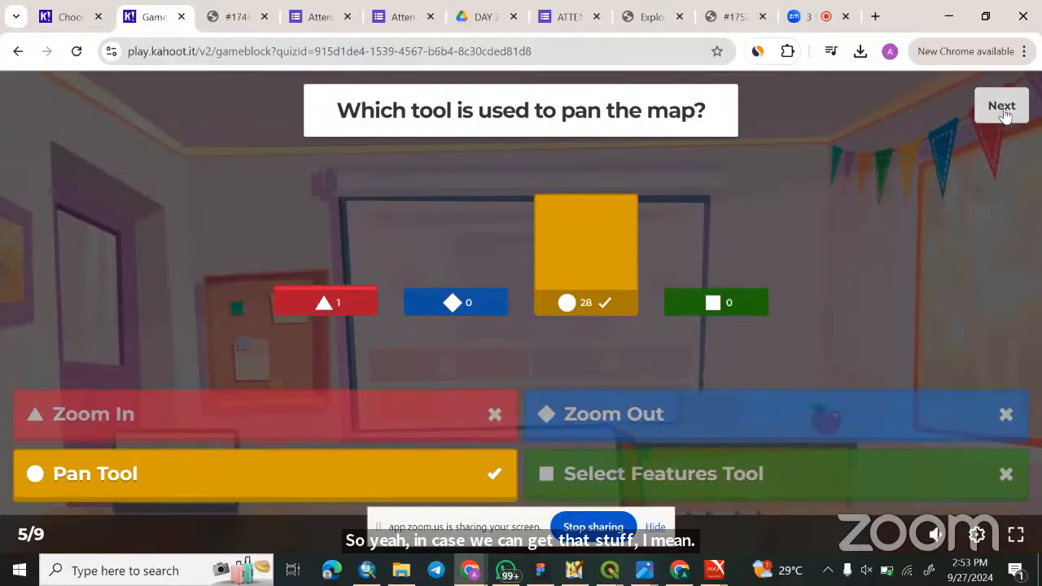
# Advance the Kahoot quiz through the results of questions 5 to 9 and finish the game
pyautogui.click(1002, 106)
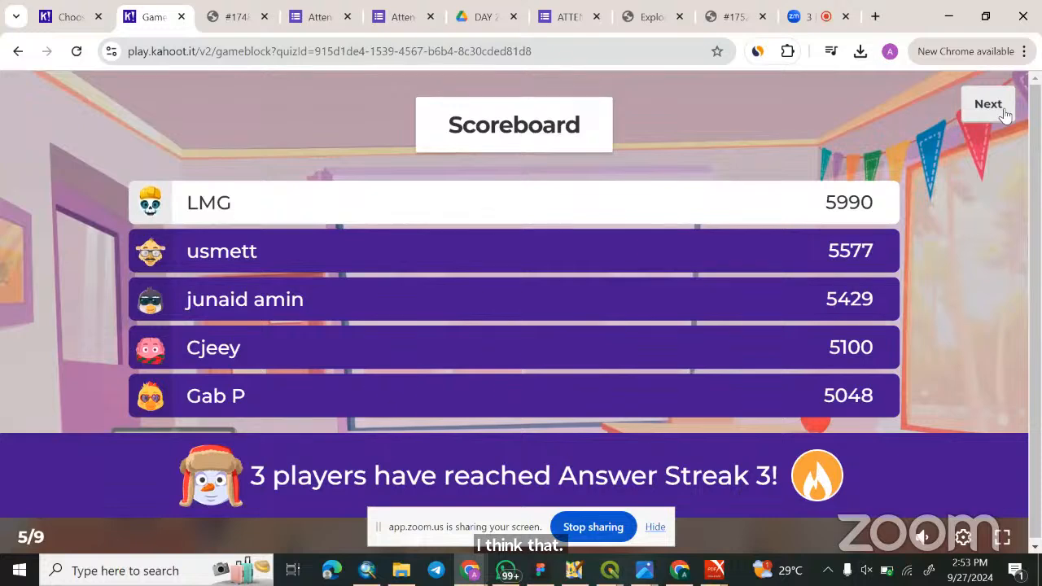
pyautogui.click(1006, 114)
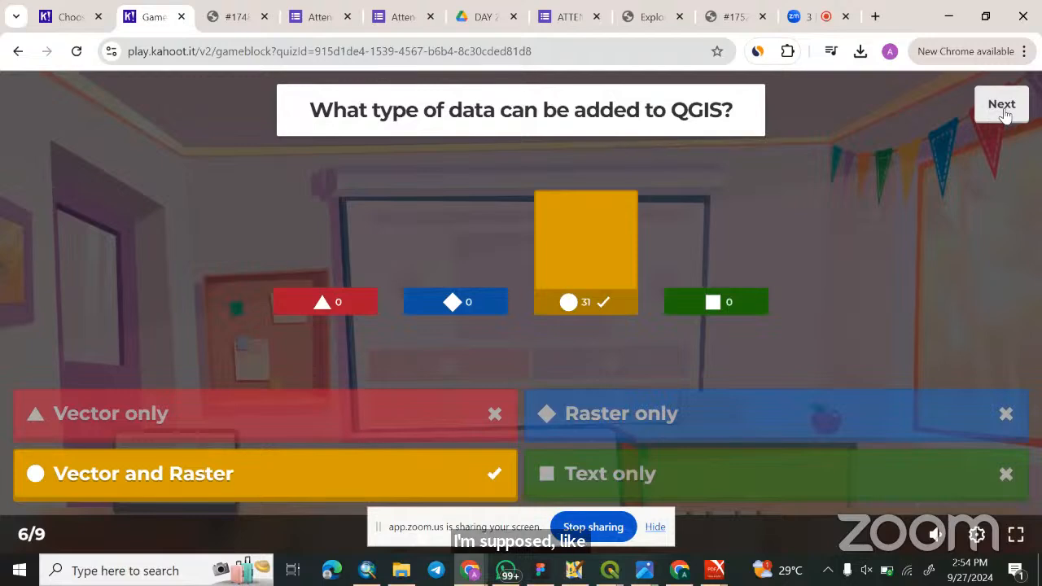
pyautogui.click(1003, 107)
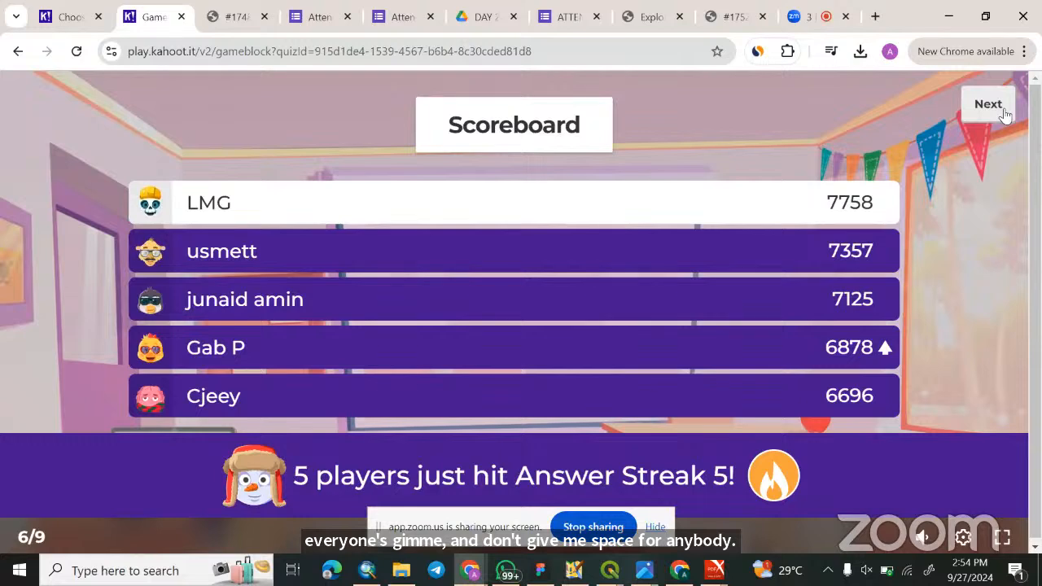
pyautogui.click(1006, 114)
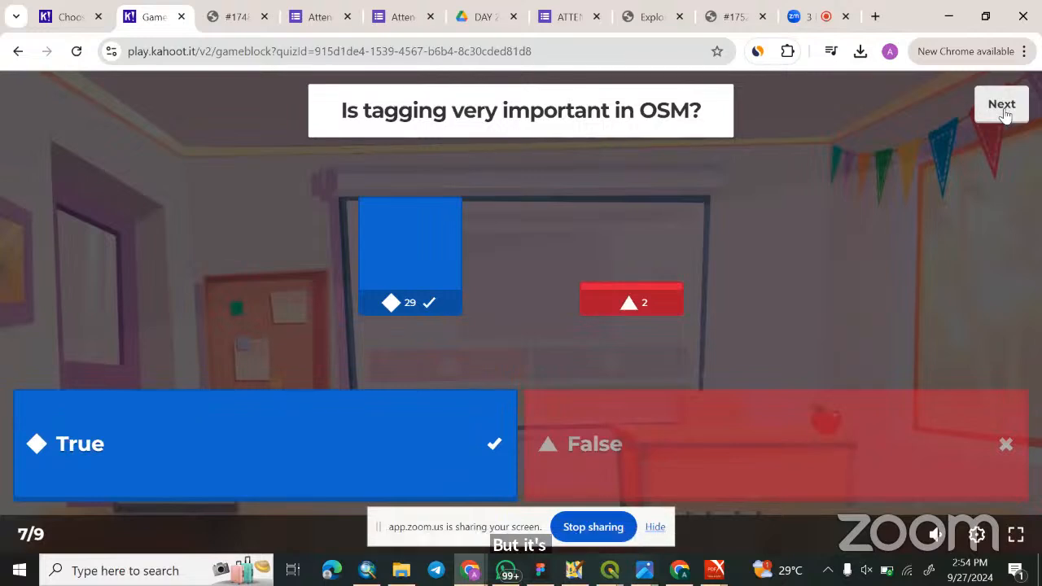
pyautogui.click(1004, 110)
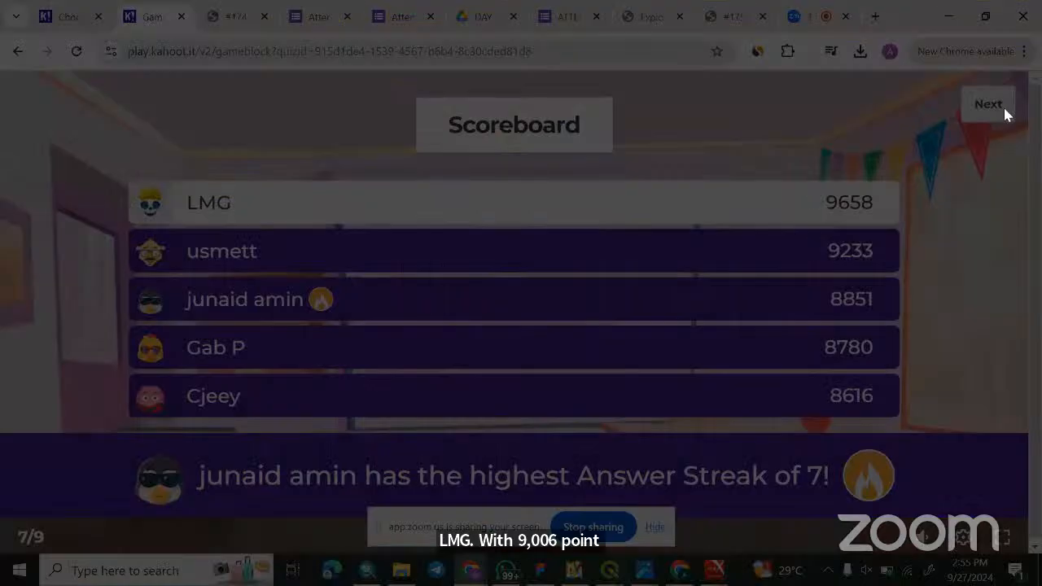
pyautogui.click(988, 105)
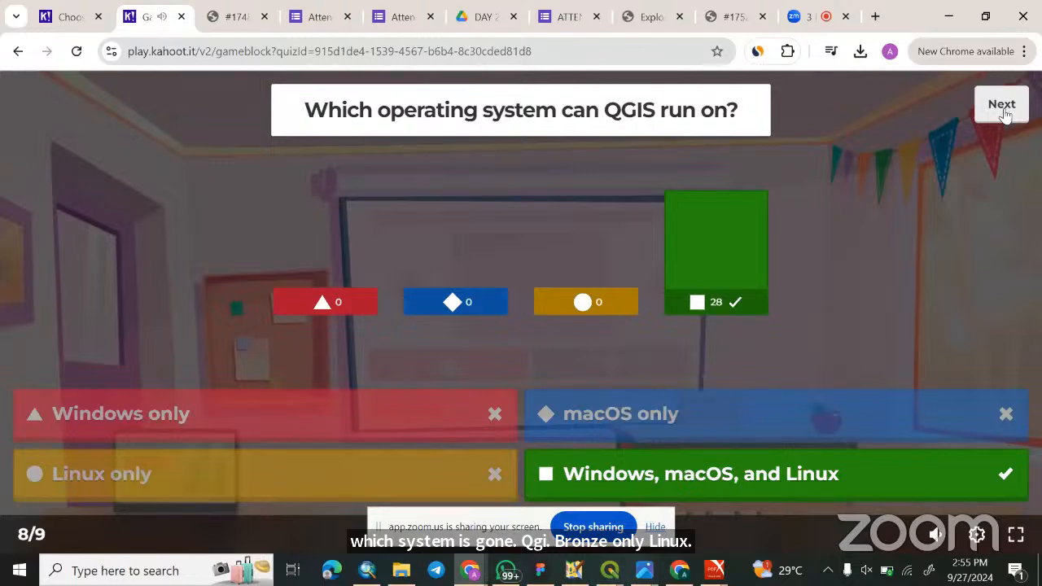
pyautogui.click(1001, 106)
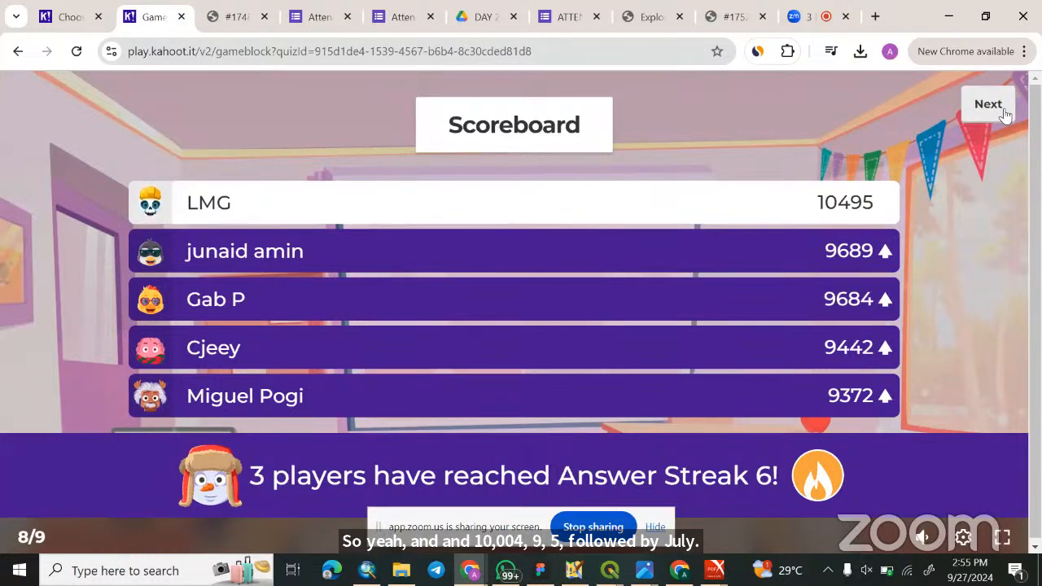
pyautogui.click(988, 105)
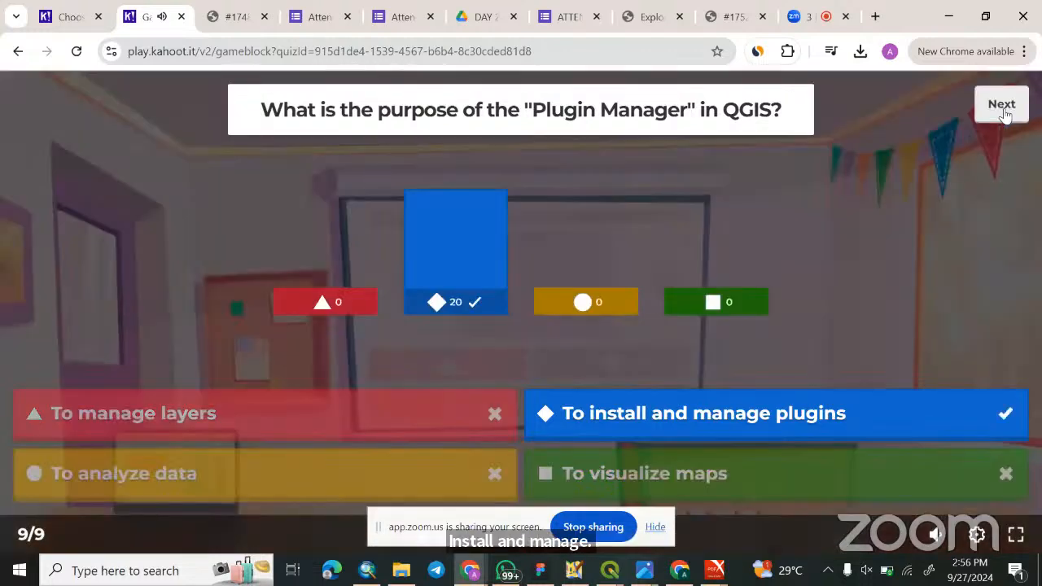
pyautogui.click(1001, 106)
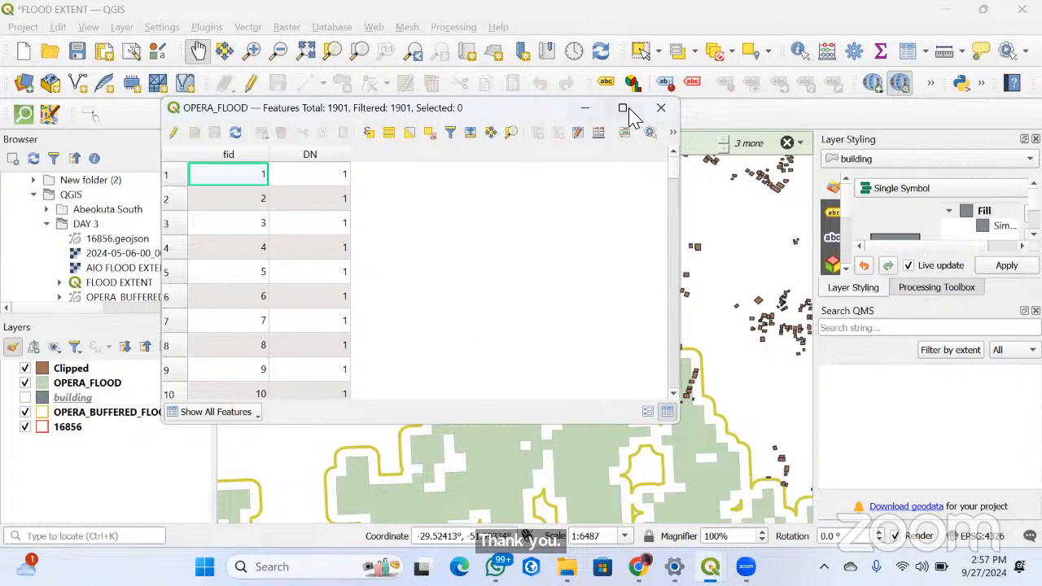
# In QGIS, close the OPERA_FLOOD attribute table and bring the buildings around the flood area into view
pyautogui.click(660, 107)
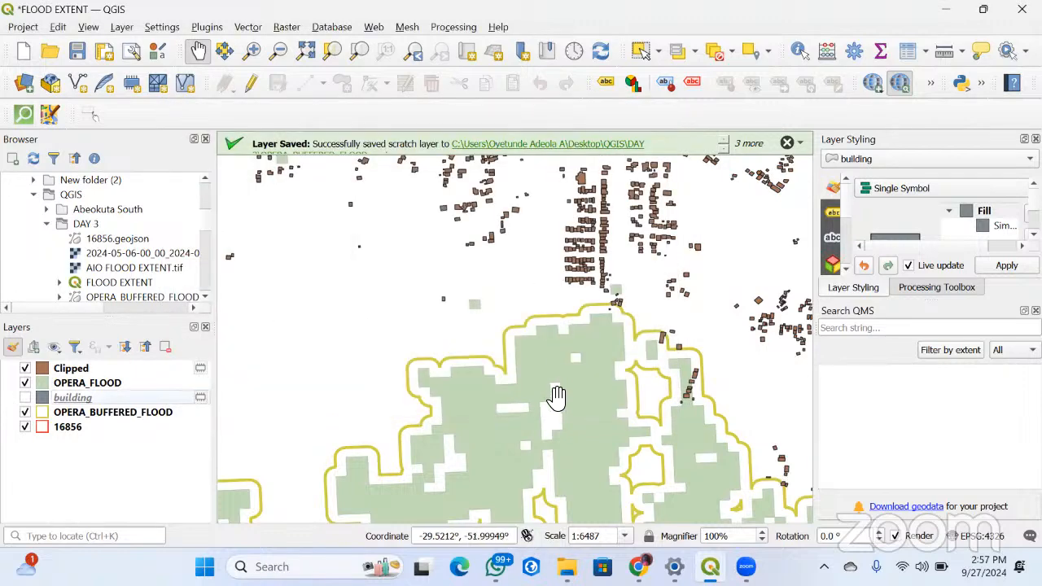
pyautogui.scroll(2, 555, 396)
pyautogui.scroll(-4, 543, 374)
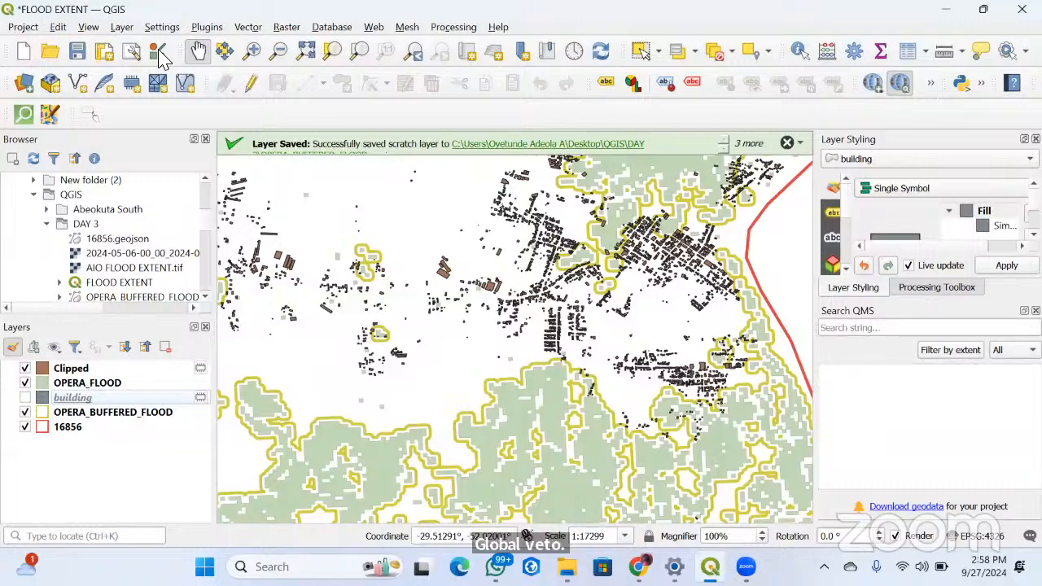
# Run Select by Location on the building layer for features that intersect OPERA_BUFFERED_FLOOD, creating a new selection
pyautogui.click(131, 2)
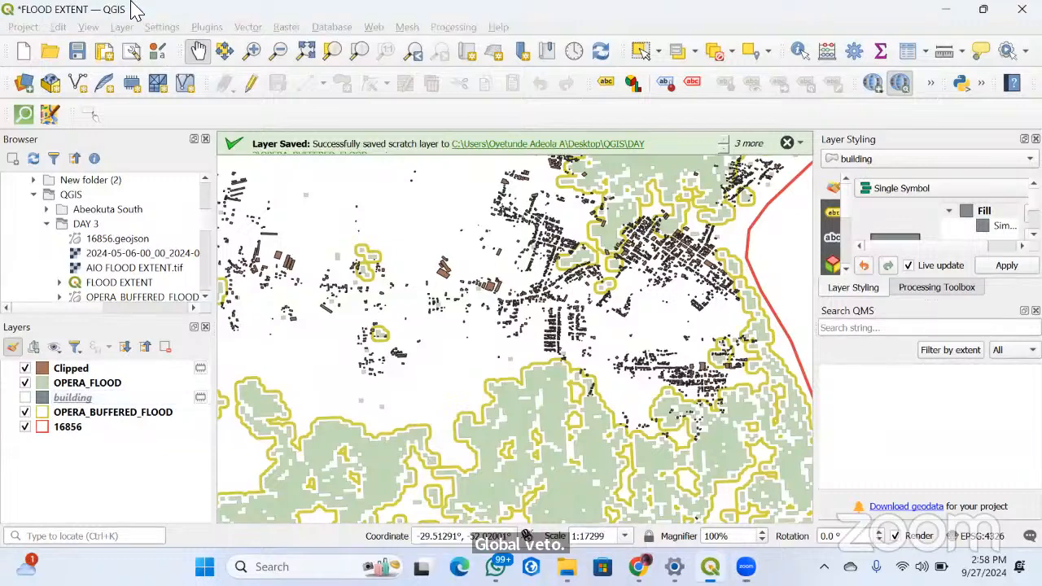
pyautogui.click(248, 26)
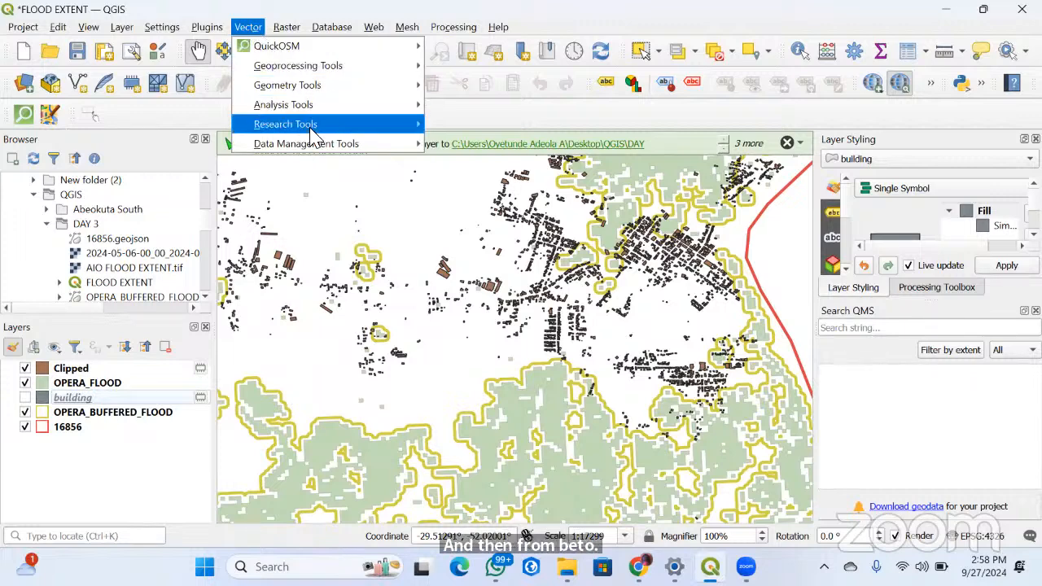
pyautogui.moveTo(354, 131)
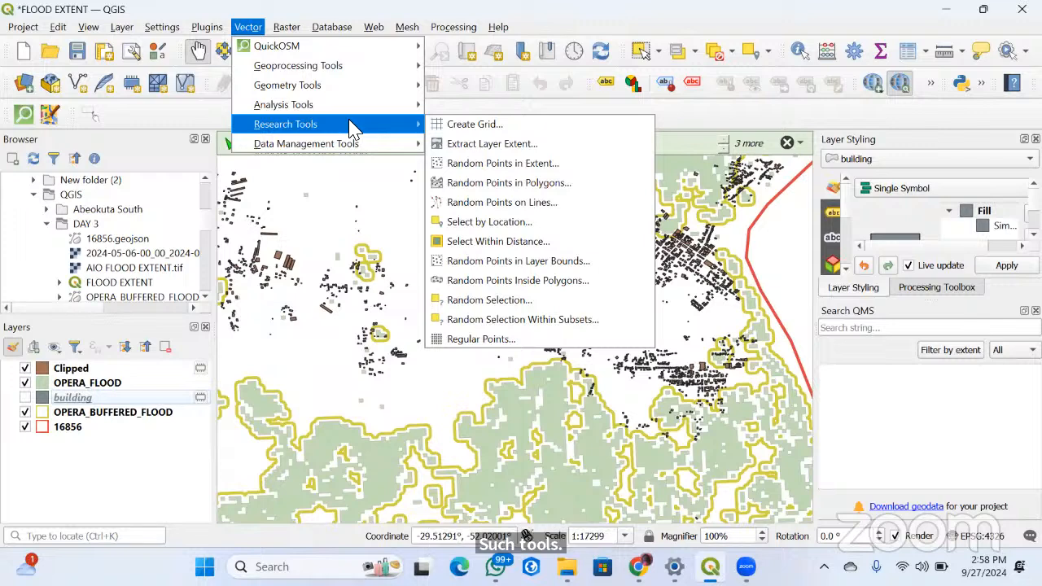
pyautogui.click(470, 224)
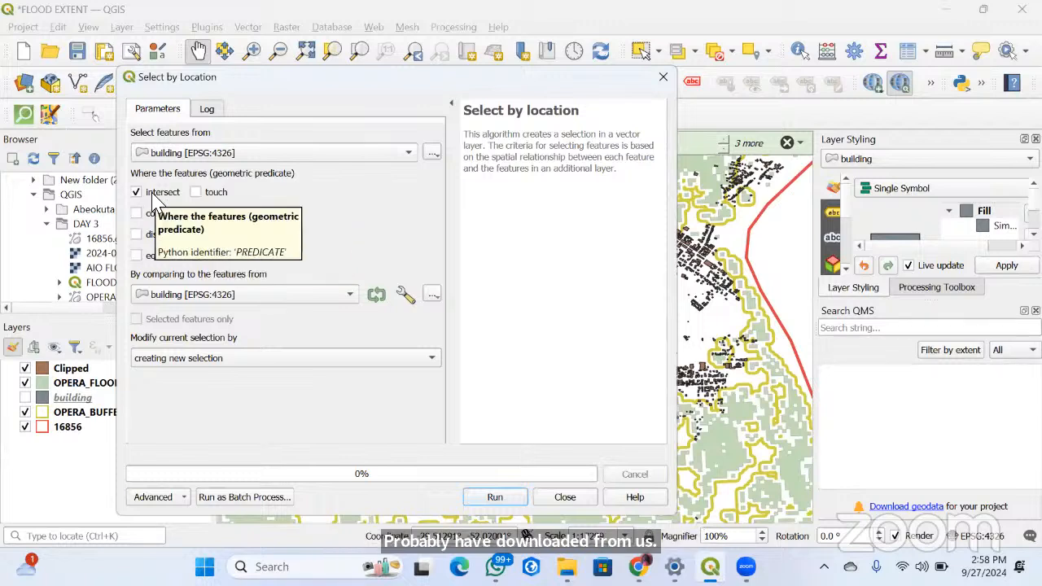
pyautogui.click(135, 193)
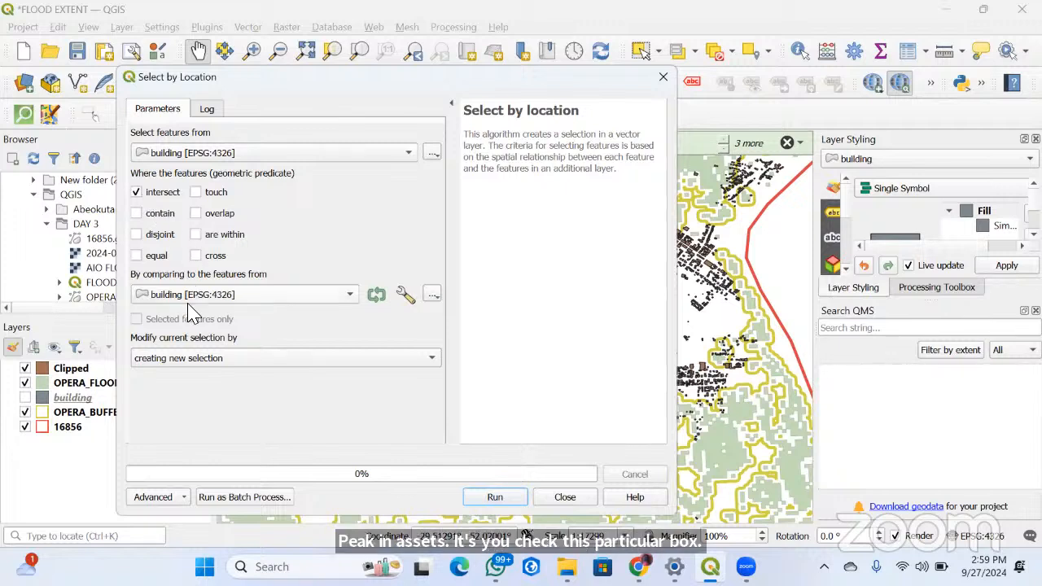
pyautogui.click(299, 298)
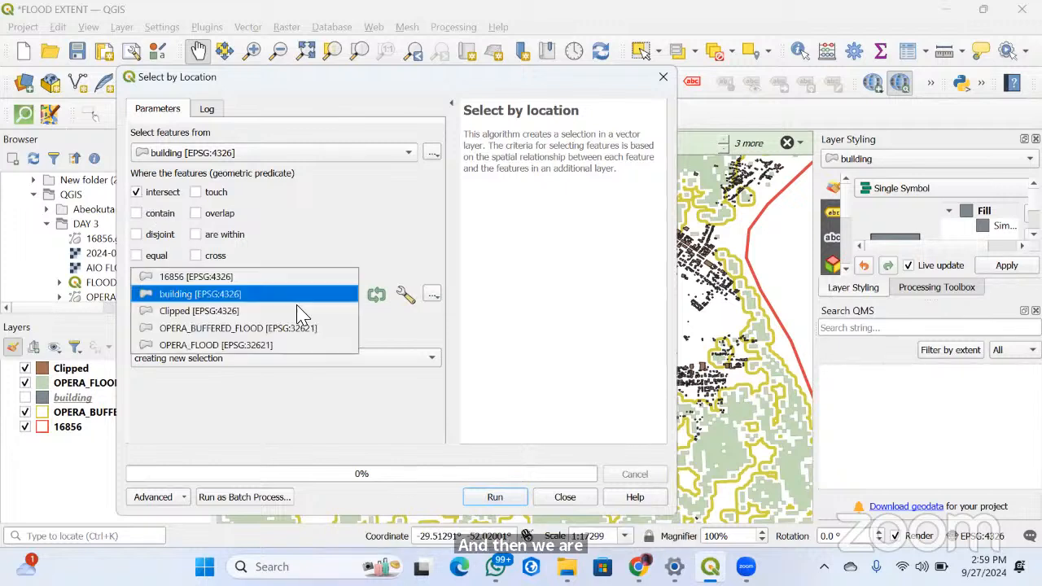
pyautogui.click(213, 328)
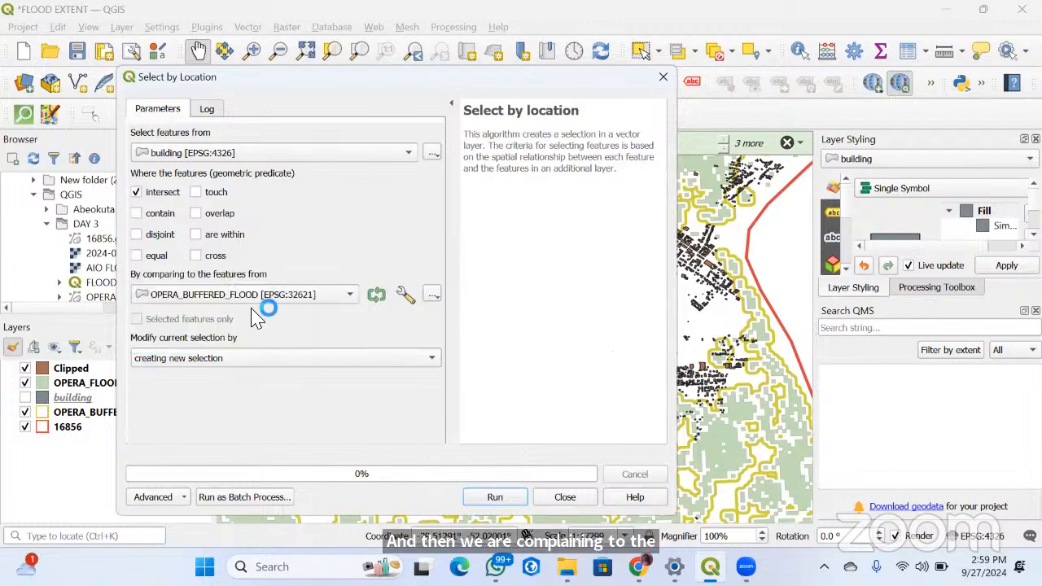
pyautogui.click(494, 496)
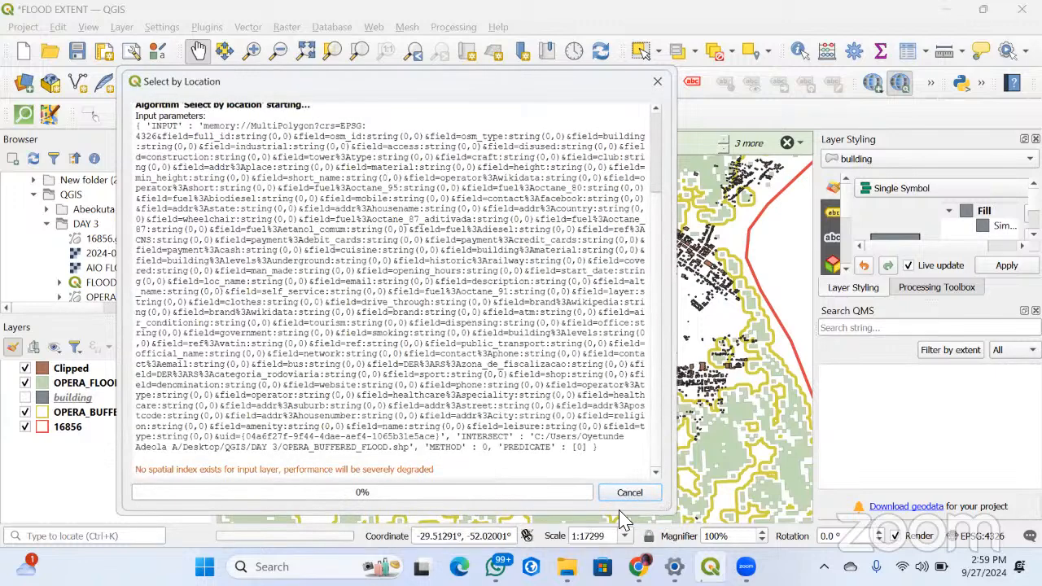
# Hide the OPERA_FLOOD layer, check the buildings against the buffer outlines, and show the building layer
pyautogui.click(26, 383)
pyautogui.click(25, 395)
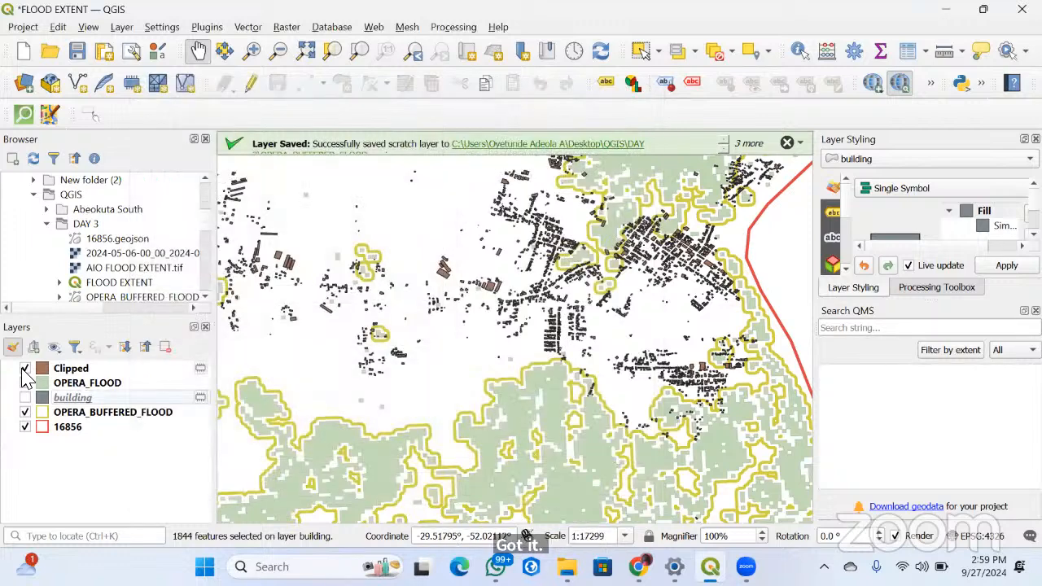
pyautogui.click(25, 383)
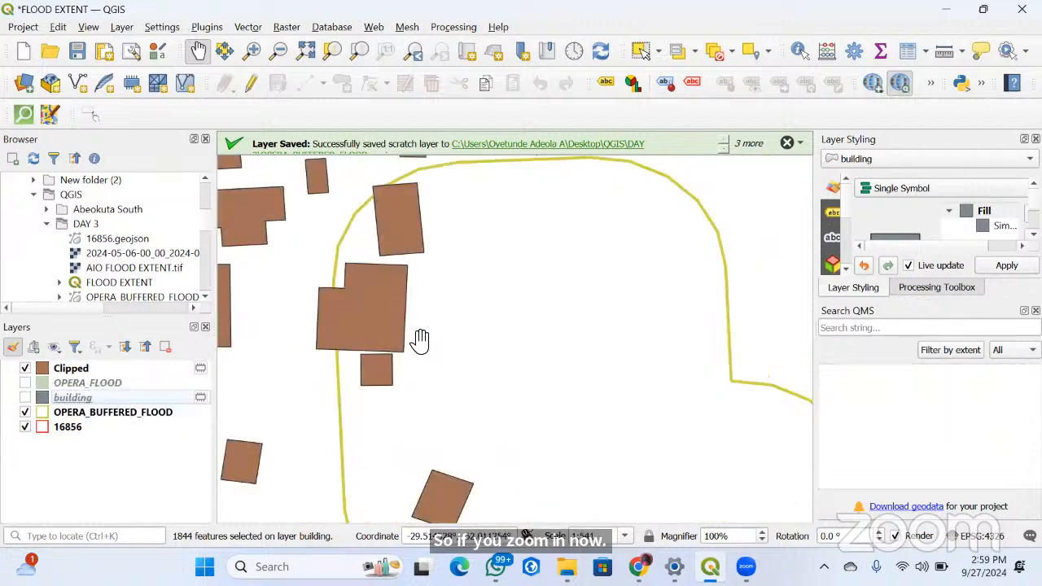
pyautogui.scroll(5, 407, 325)
pyautogui.scroll(-3, 455, 317)
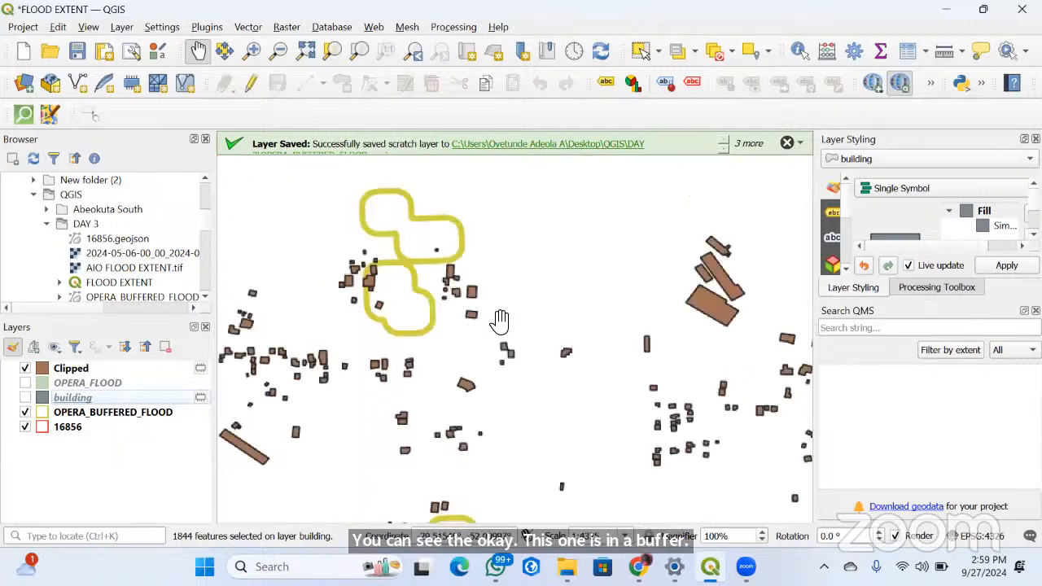
pyautogui.scroll(-4, 480, 301)
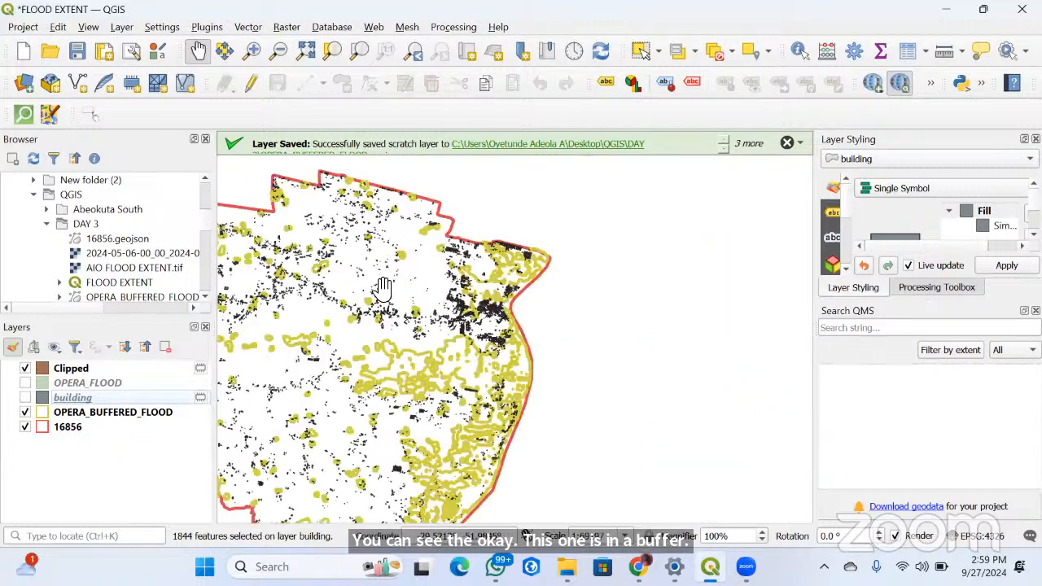
pyautogui.scroll(5, 399, 316)
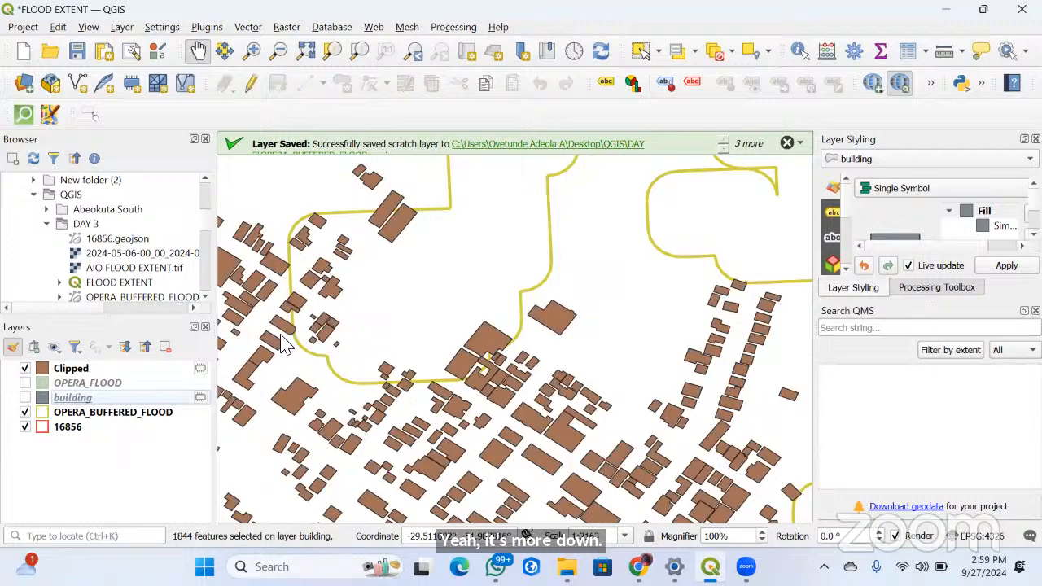
pyautogui.click(26, 397)
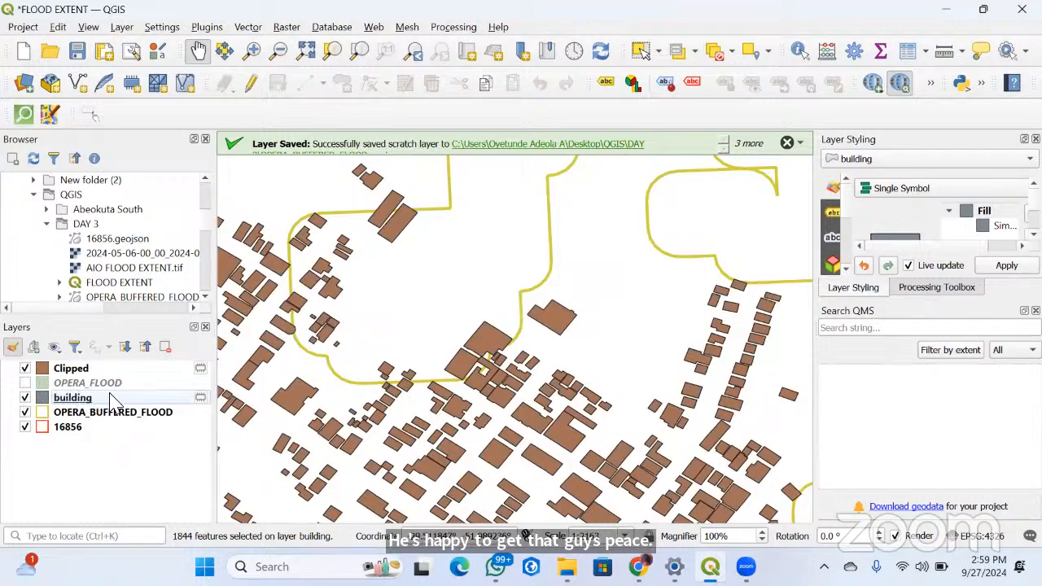
# Hide the Clipped layer to examine the selected buildings against the flood buffer outlines, and swap visibility from the building layer back to Clipped
pyautogui.click(26, 369)
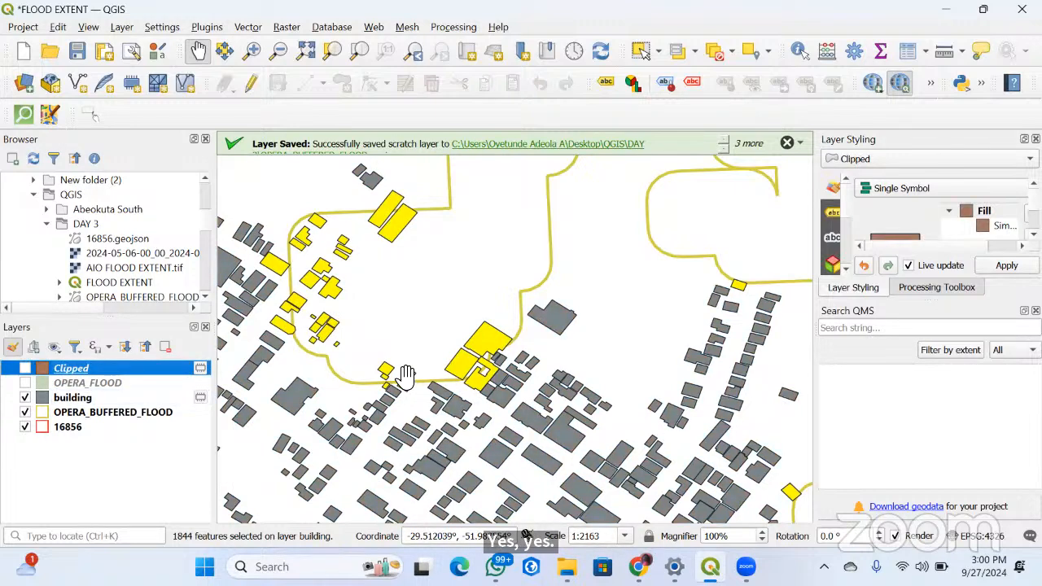
pyautogui.scroll(-4, 480, 361)
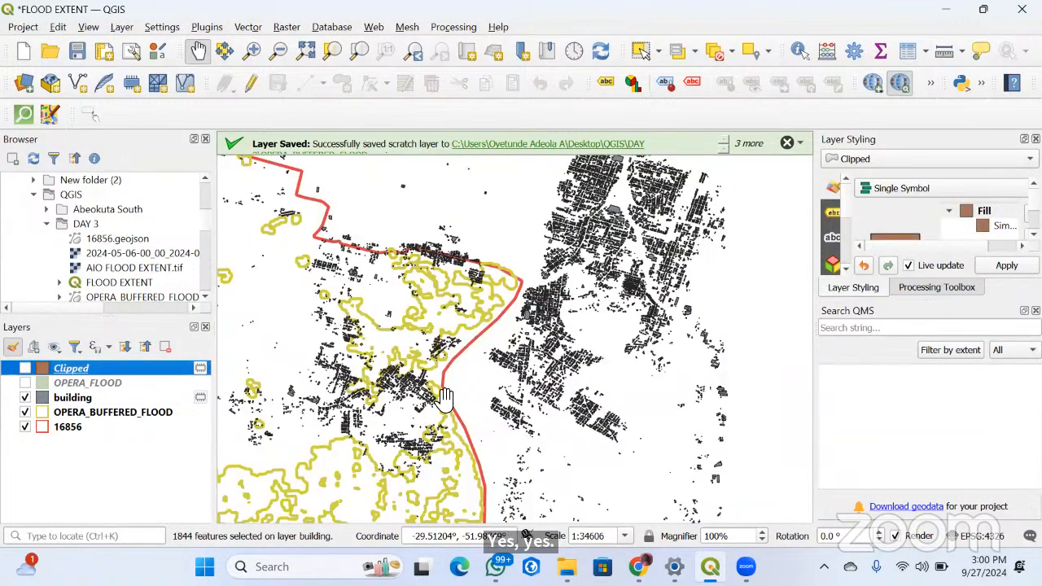
pyautogui.scroll(3, 446, 399)
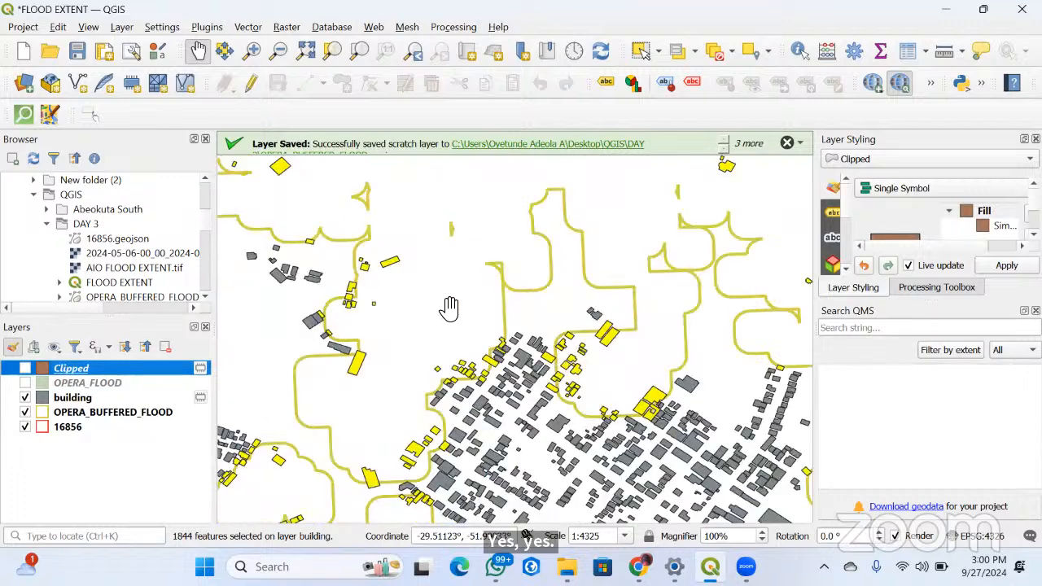
pyautogui.scroll(-2, 450, 308)
pyautogui.scroll(3, 453, 419)
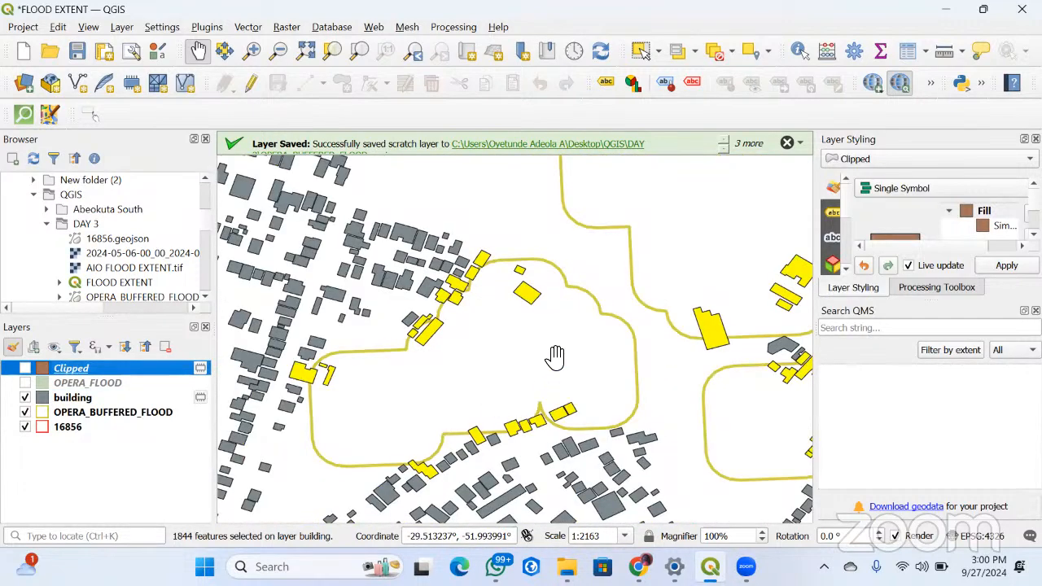
pyautogui.scroll(-3, 554, 356)
pyautogui.scroll(-1, 450, 389)
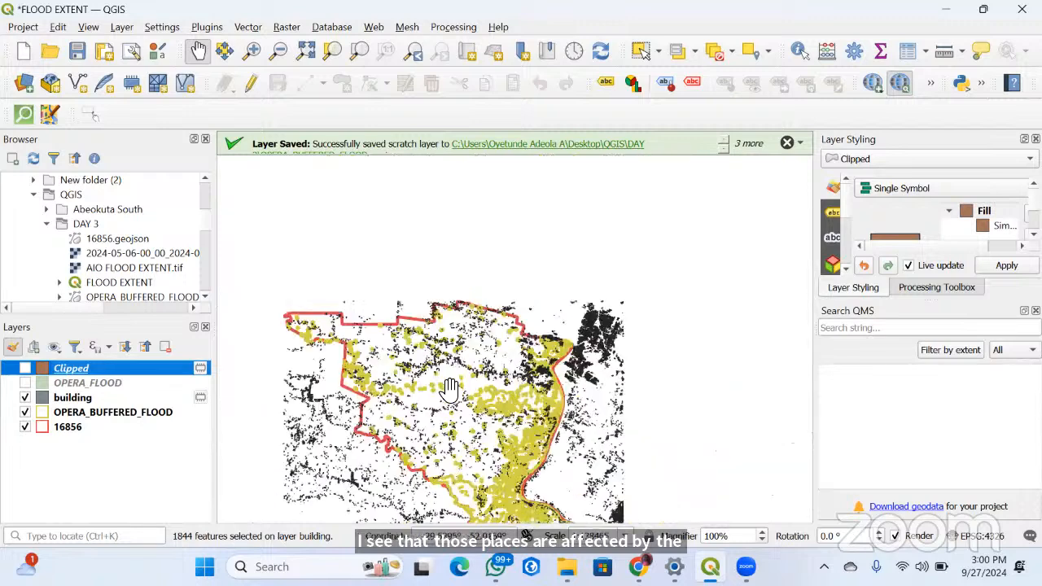
pyautogui.scroll(2, 408, 368)
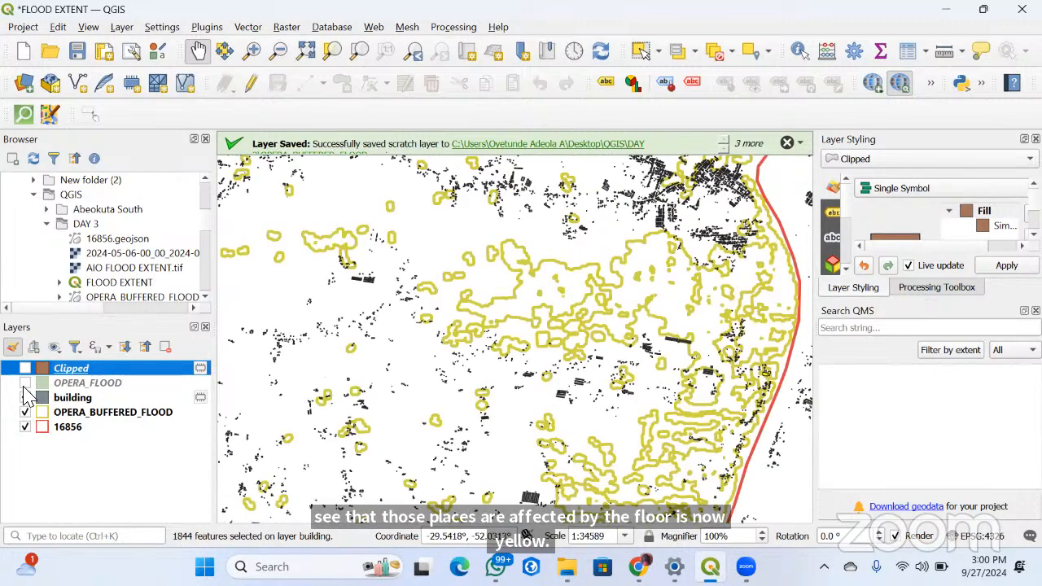
pyautogui.scroll(-2, 439, 321)
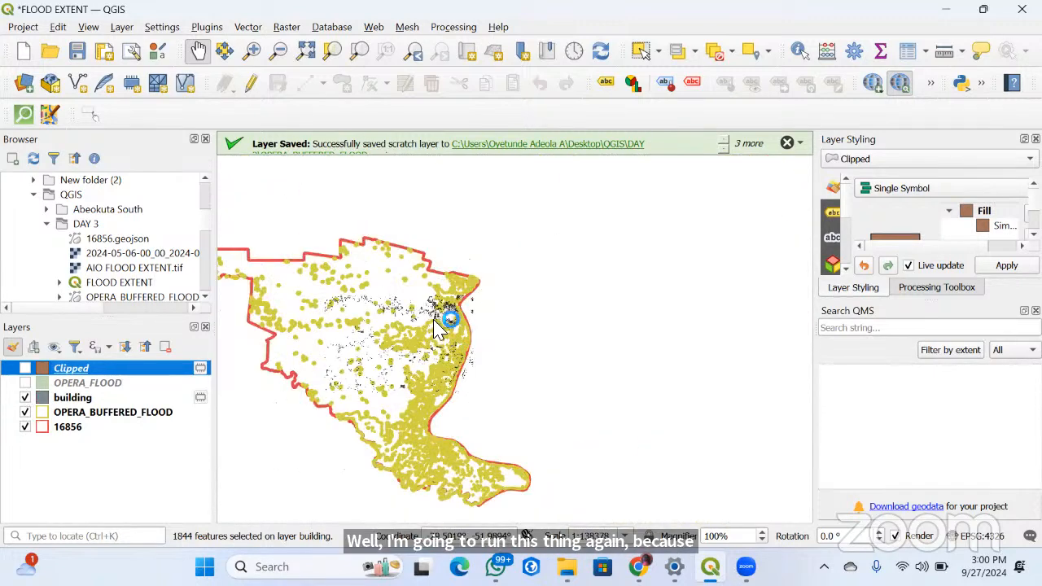
pyautogui.scroll(2, 553, 366)
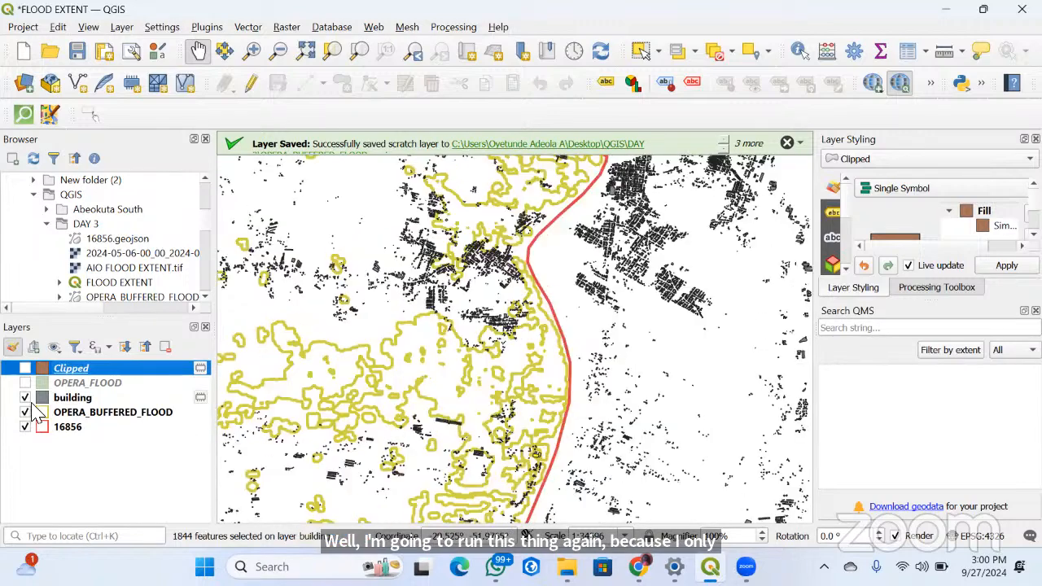
pyautogui.click(24, 397)
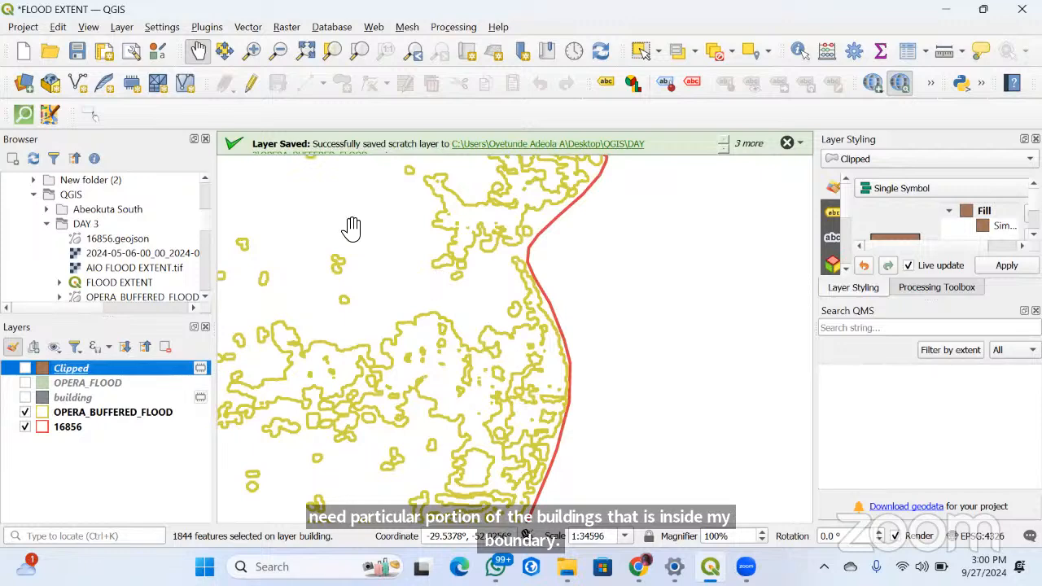
pyautogui.press('space')
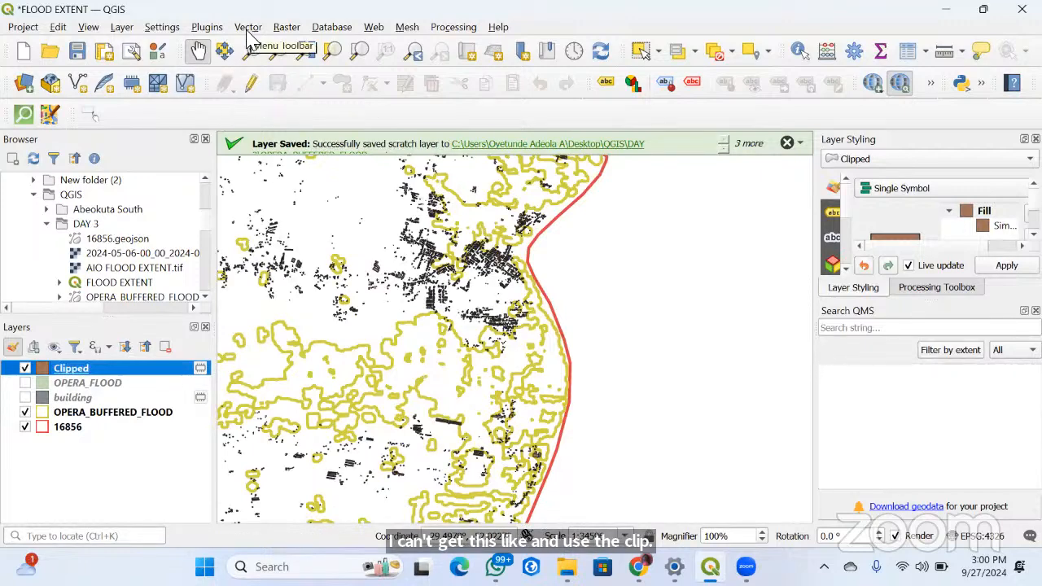
# Run Select by Location on Clipped for features that intersect OPERA_BUFFERED_FLOOD, creating a new selection, and inspect the selected buildings along the buffer outlines
pyautogui.click(247, 32)
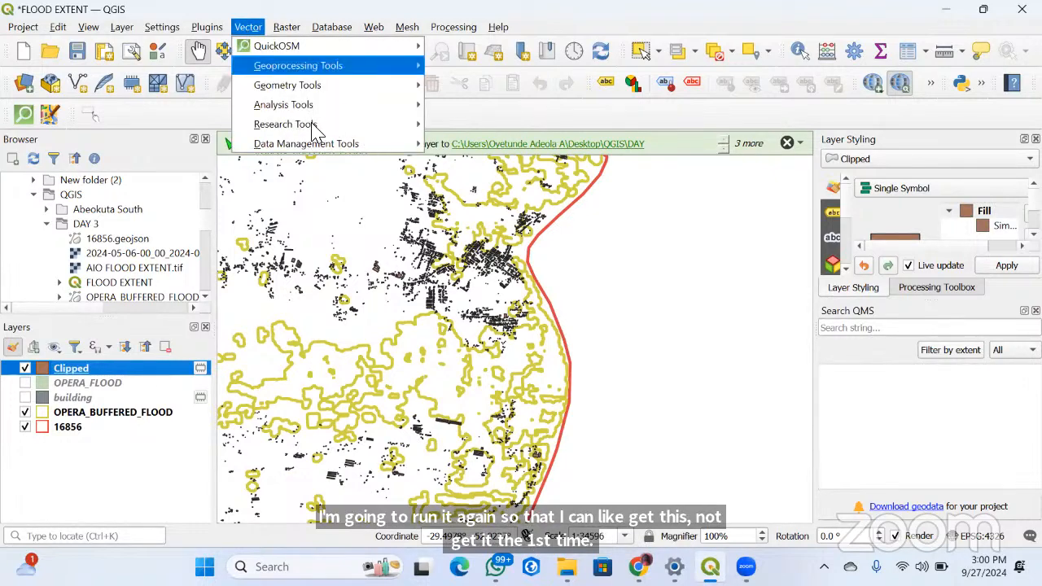
pyautogui.moveTo(336, 127)
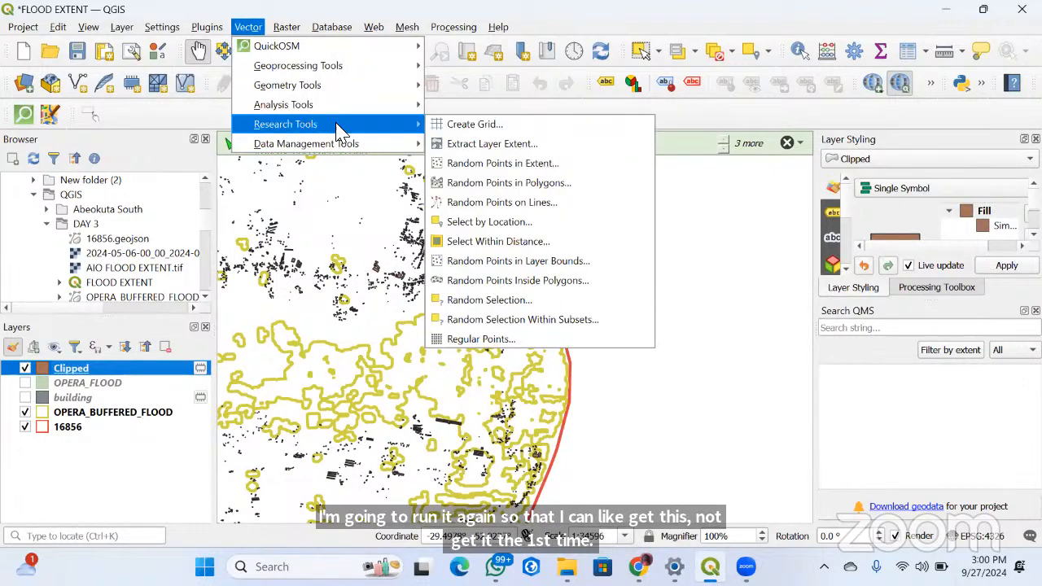
pyautogui.click(480, 223)
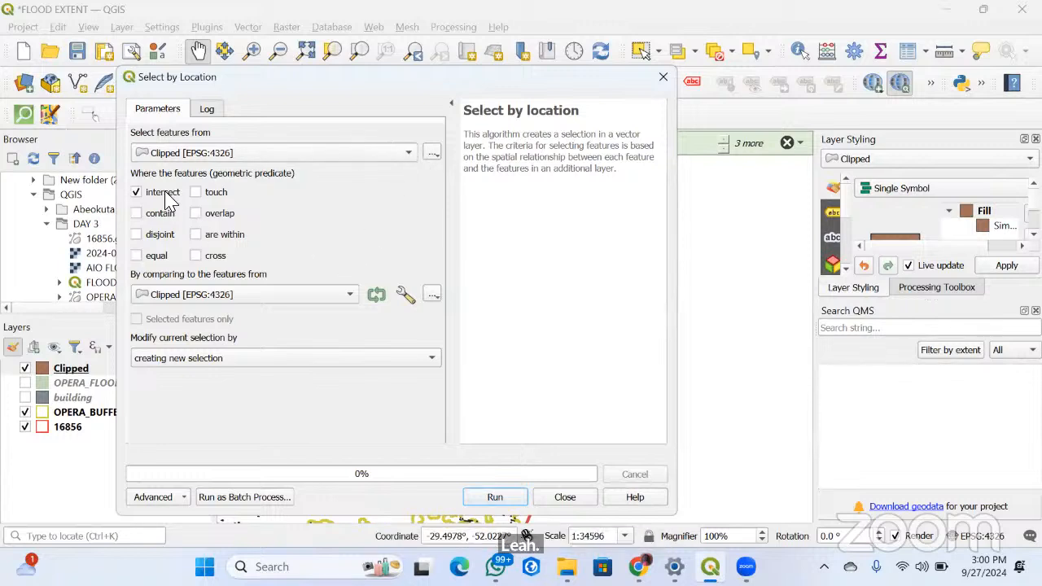
pyautogui.click(241, 297)
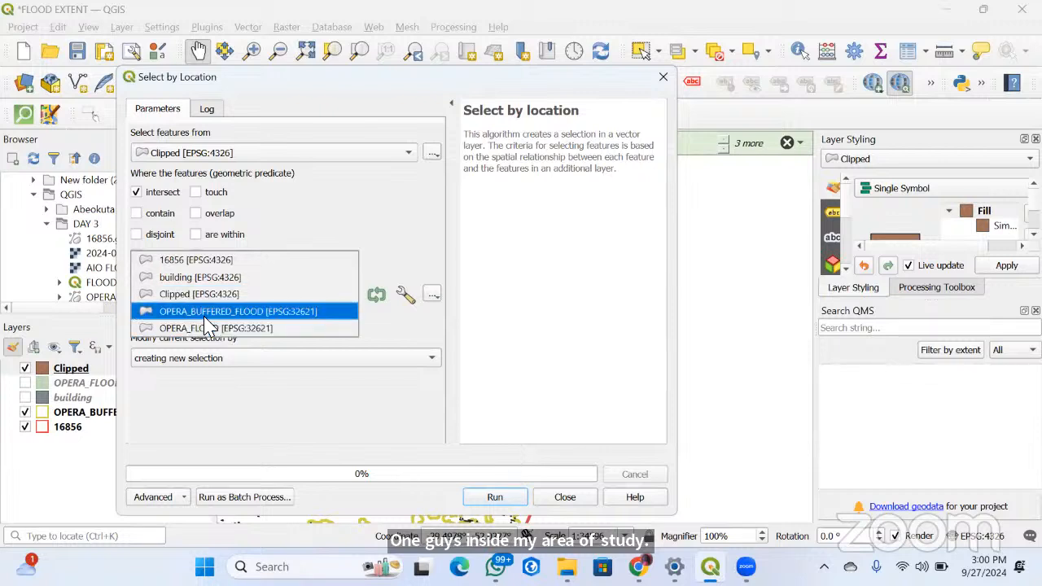
pyautogui.click(268, 312)
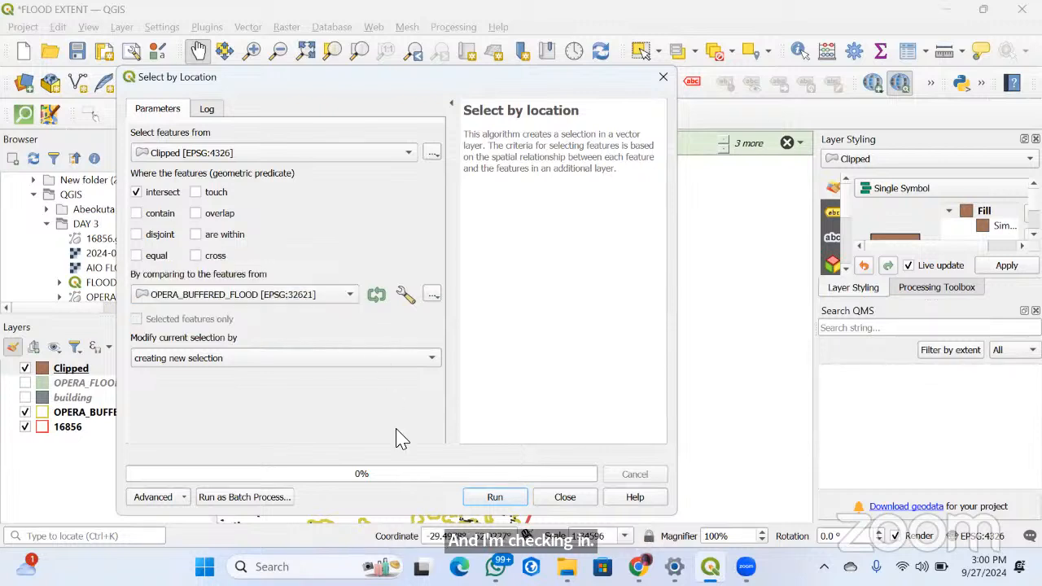
pyautogui.click(498, 499)
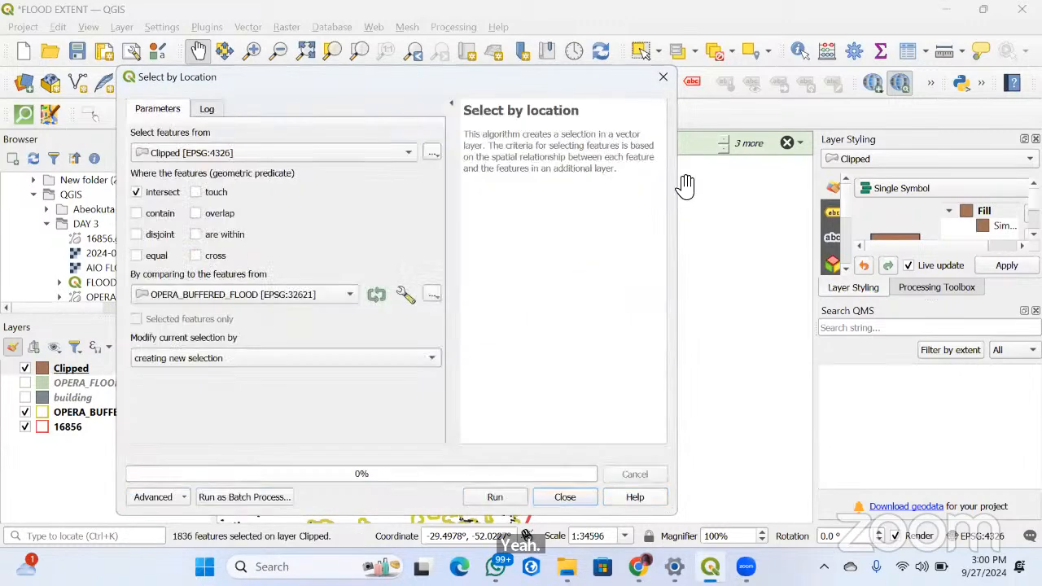
pyautogui.click(563, 495)
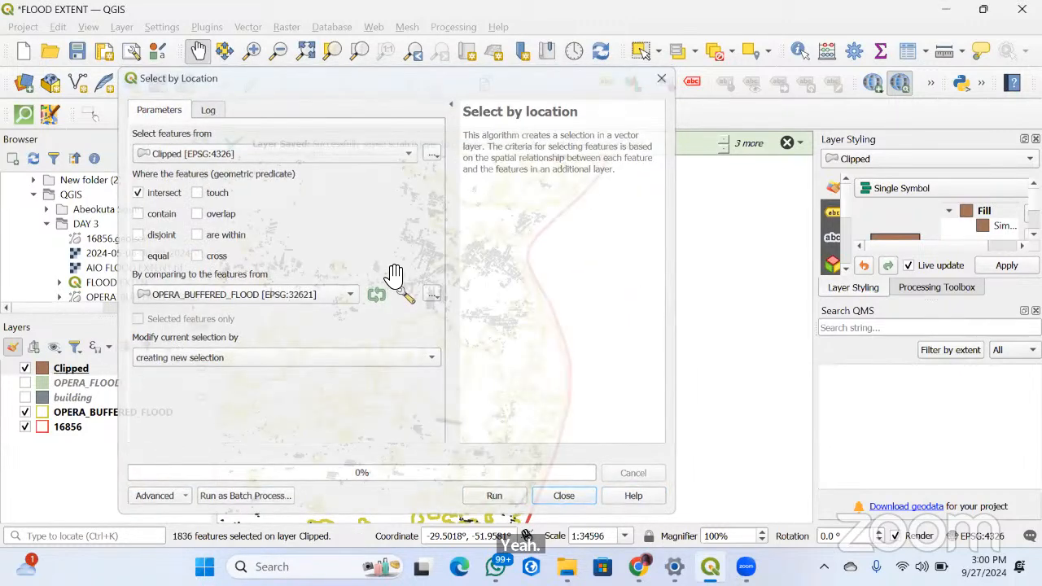
pyautogui.scroll(3, 496, 398)
pyautogui.scroll(-3, 534, 404)
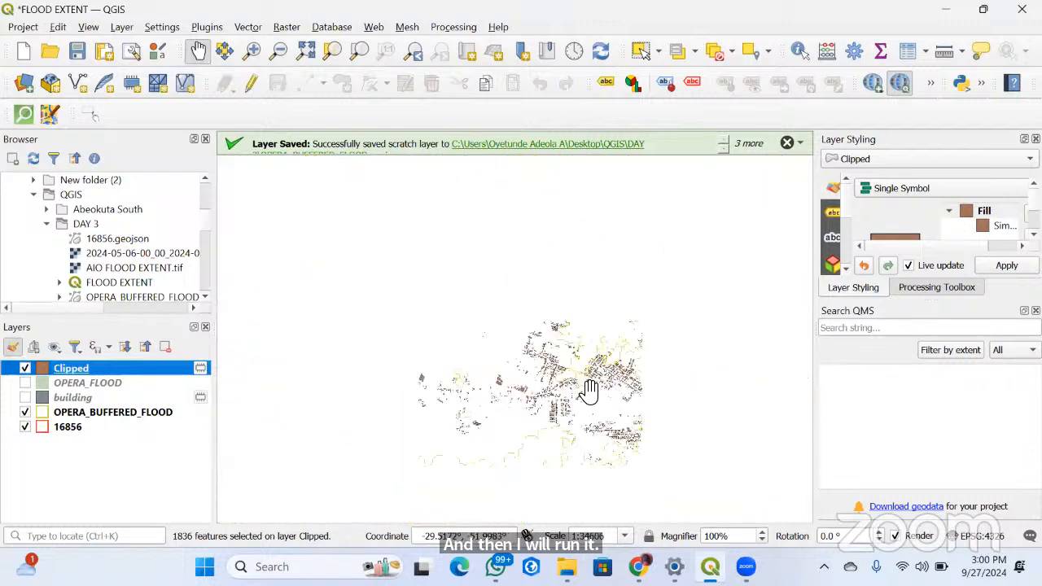
pyautogui.scroll(3, 635, 326)
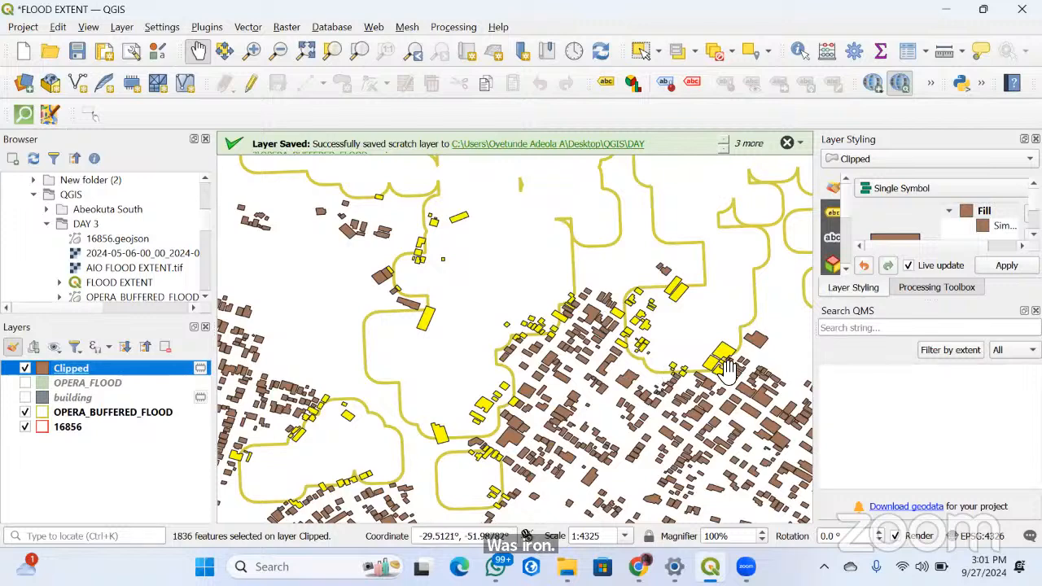
pyautogui.scroll(3, 667, 366)
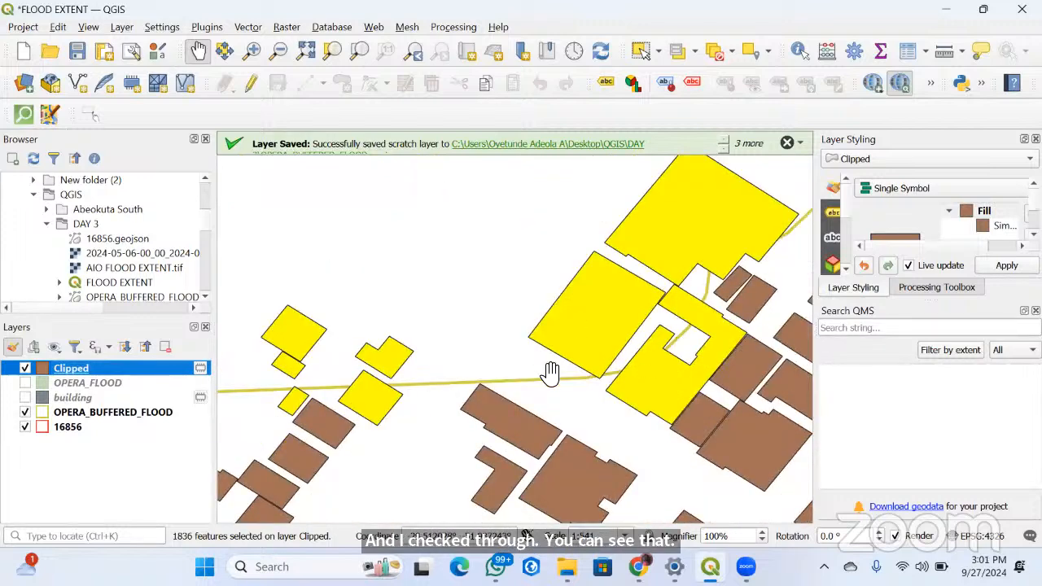
pyautogui.scroll(-3, 622, 255)
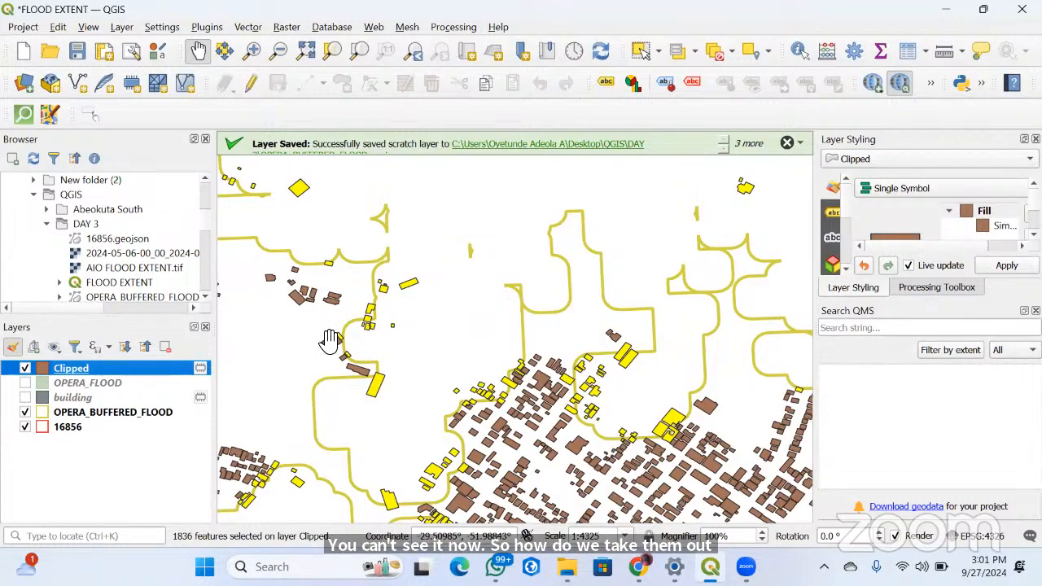
pyautogui.rightClick(139, 375)
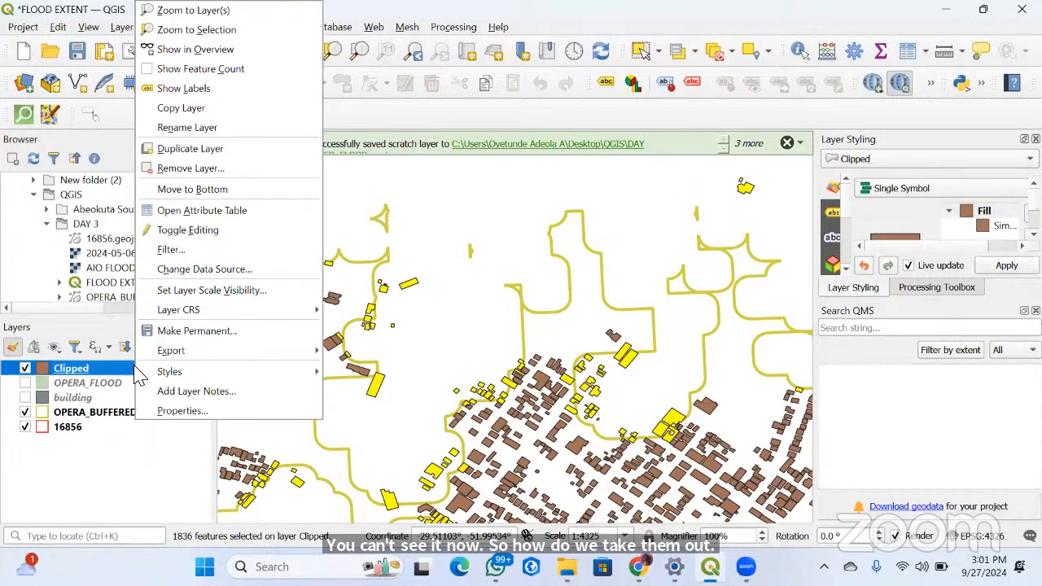
pyautogui.moveTo(140, 376)
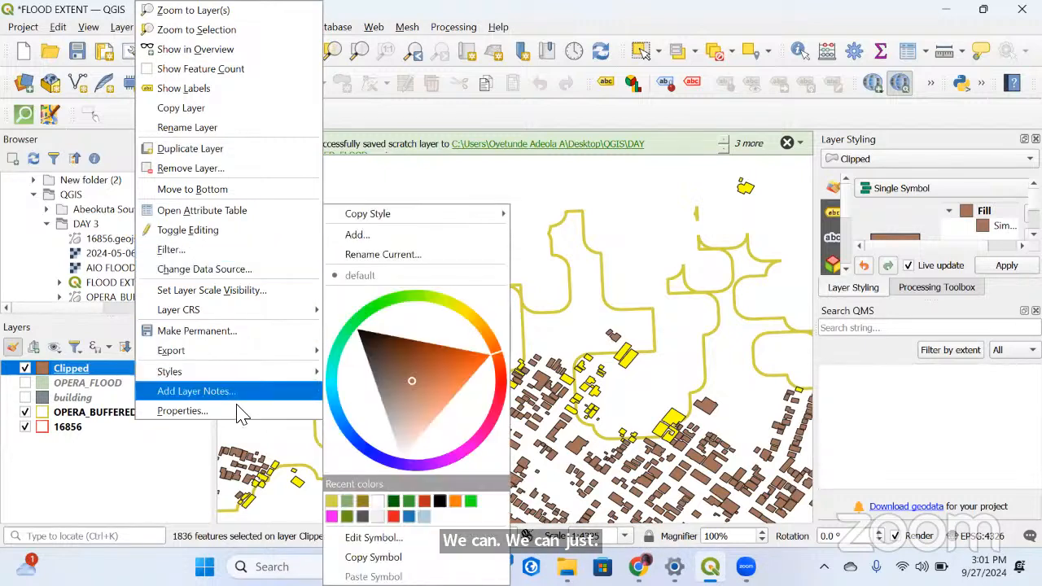
pyautogui.click(186, 404)
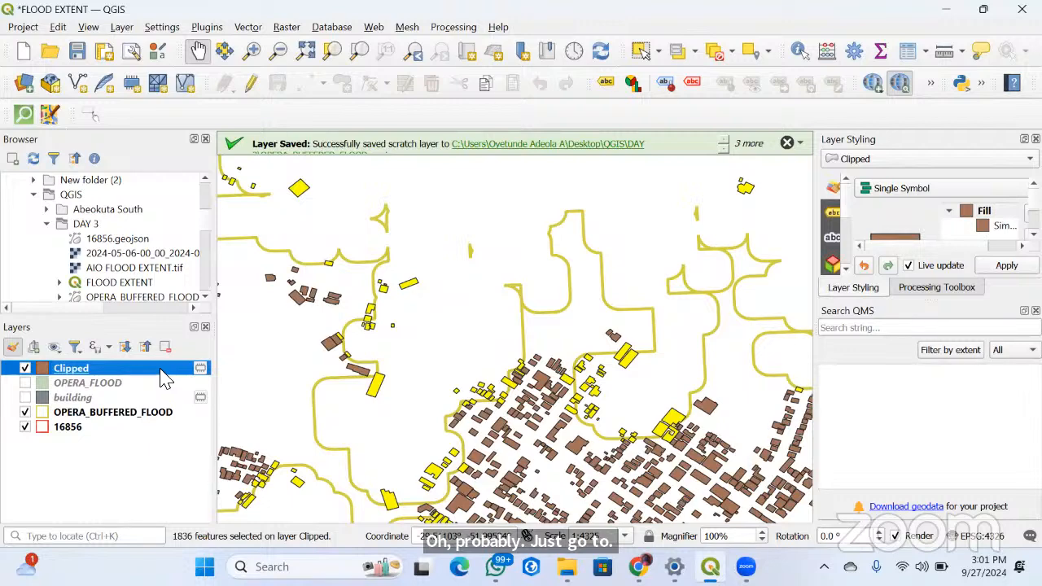
pyautogui.doubleClick(163, 376)
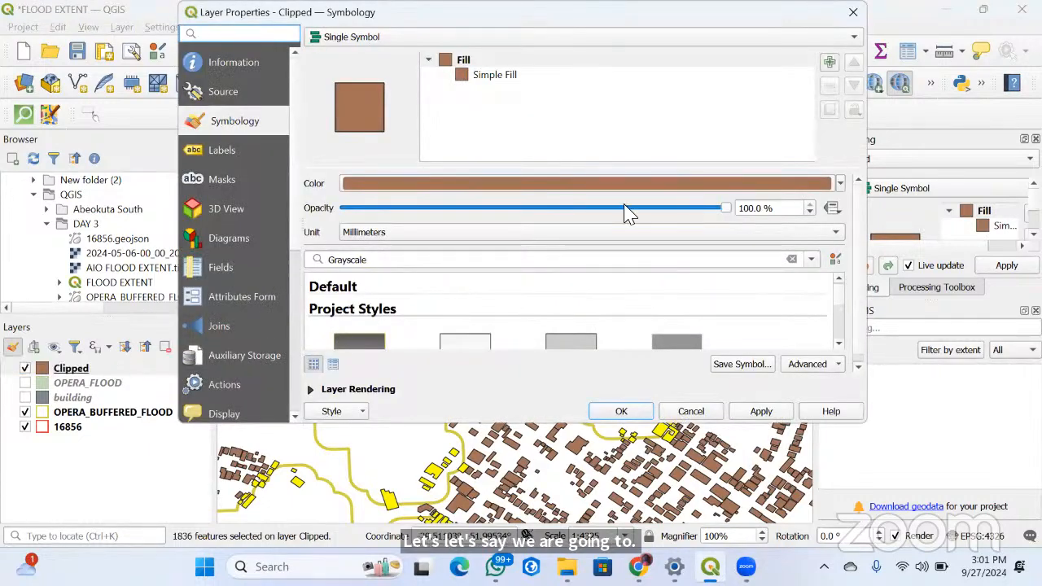
pyautogui.press('Escape')
# Check the selected buildings in the Clipped layer's attribute table and close the table
pyautogui.click(92, 371)
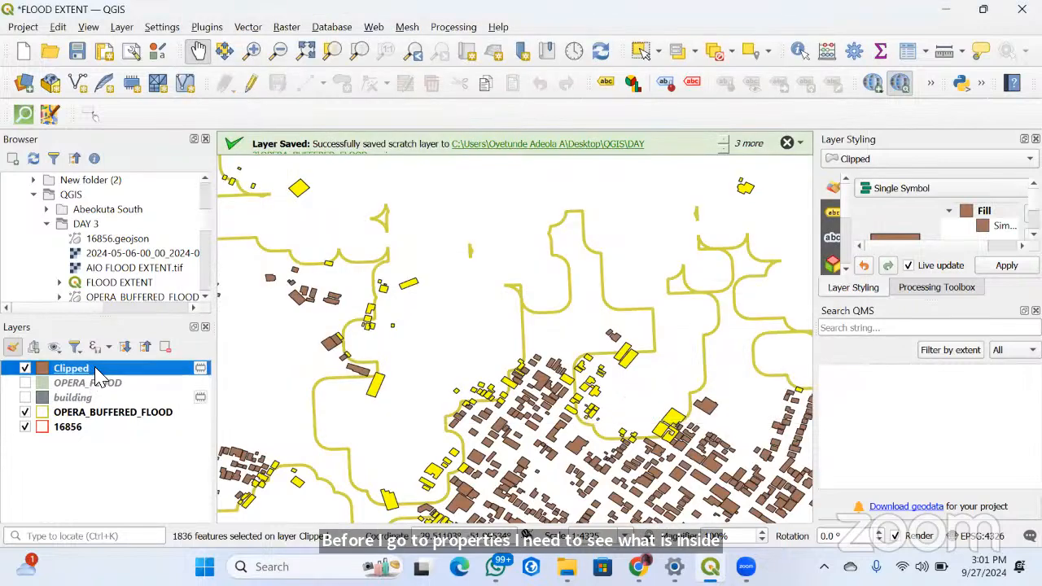
pyautogui.rightClick(95, 369)
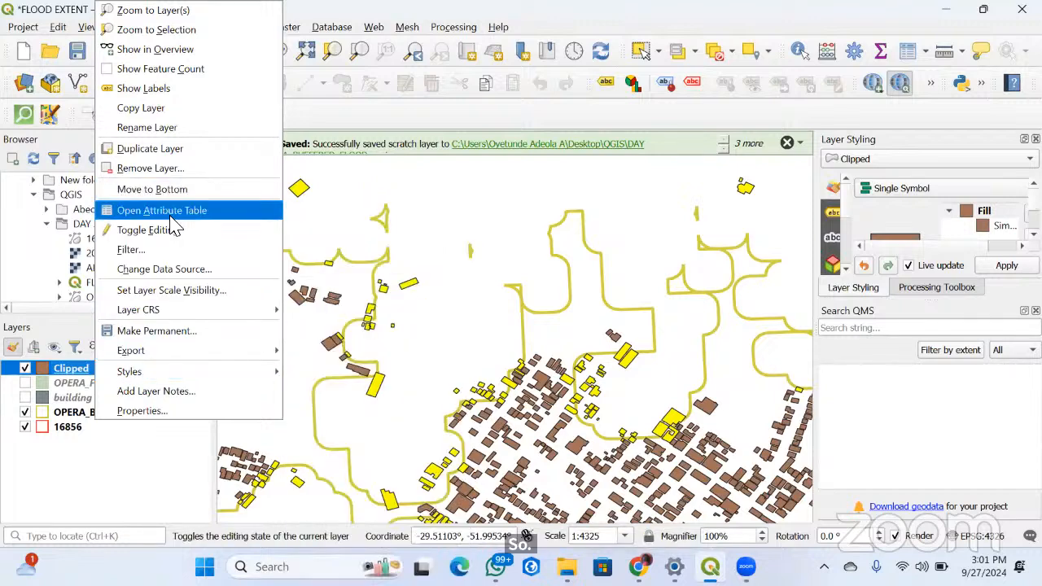
pyautogui.click(742, 268)
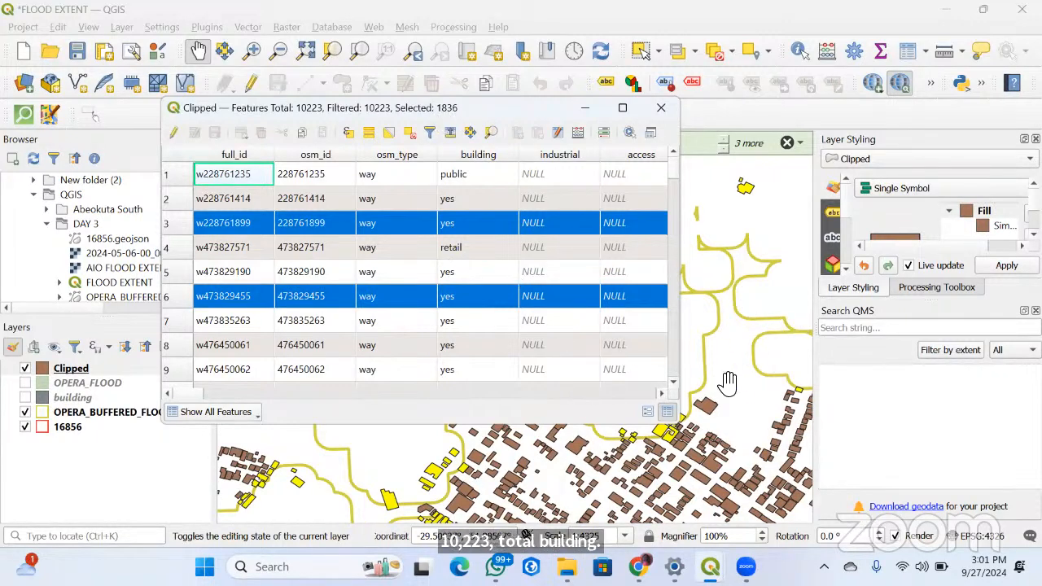
pyautogui.click(661, 108)
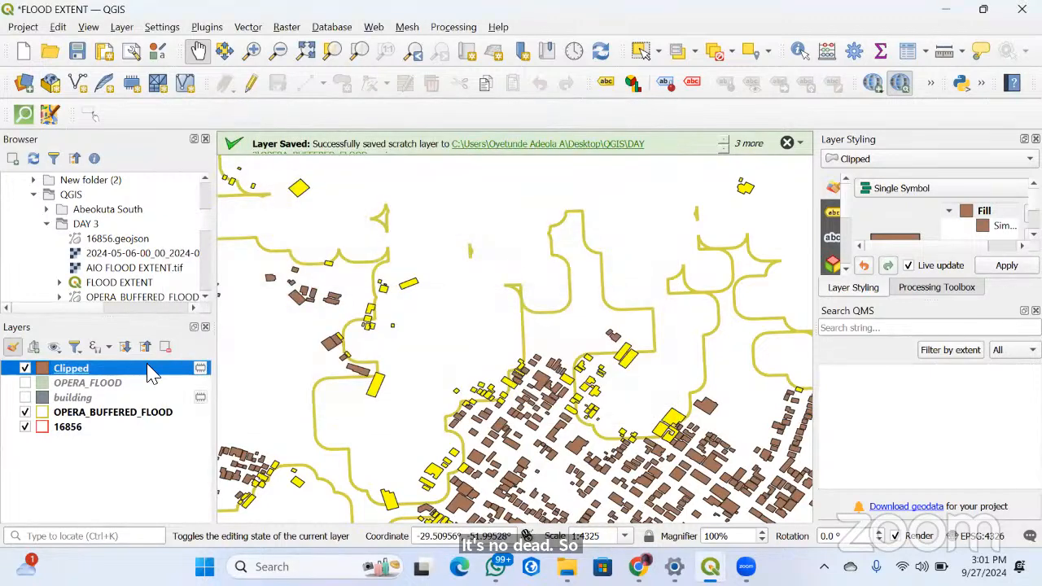
# Set up an export of the Clipped layer's selected features as an ESRI Shapefile in EPSG:32621 - WGS 84 / UTM zone 21N
pyautogui.rightClick(147, 369)
pyautogui.moveTo(190, 357)
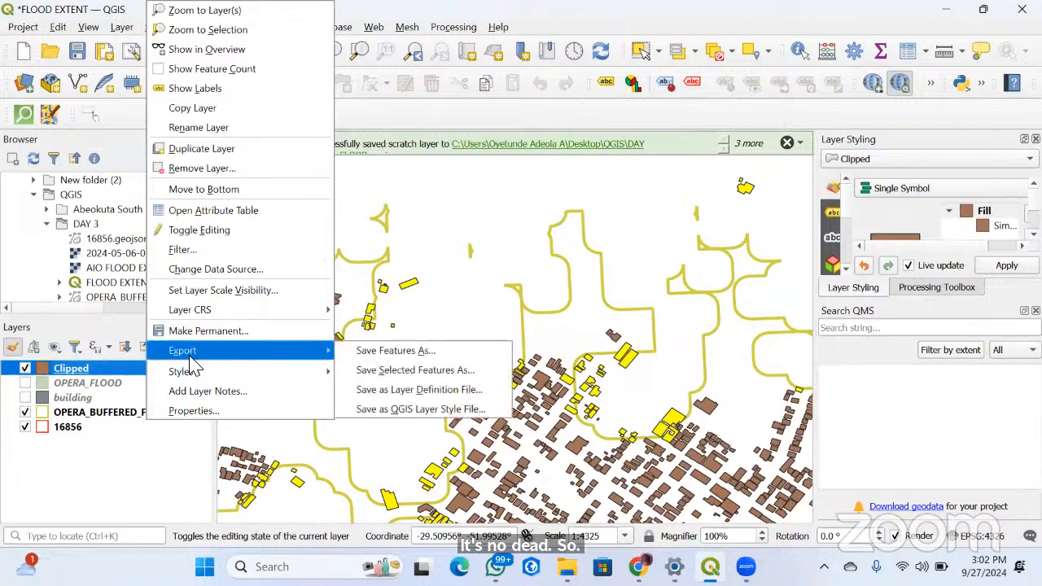
pyautogui.click(450, 376)
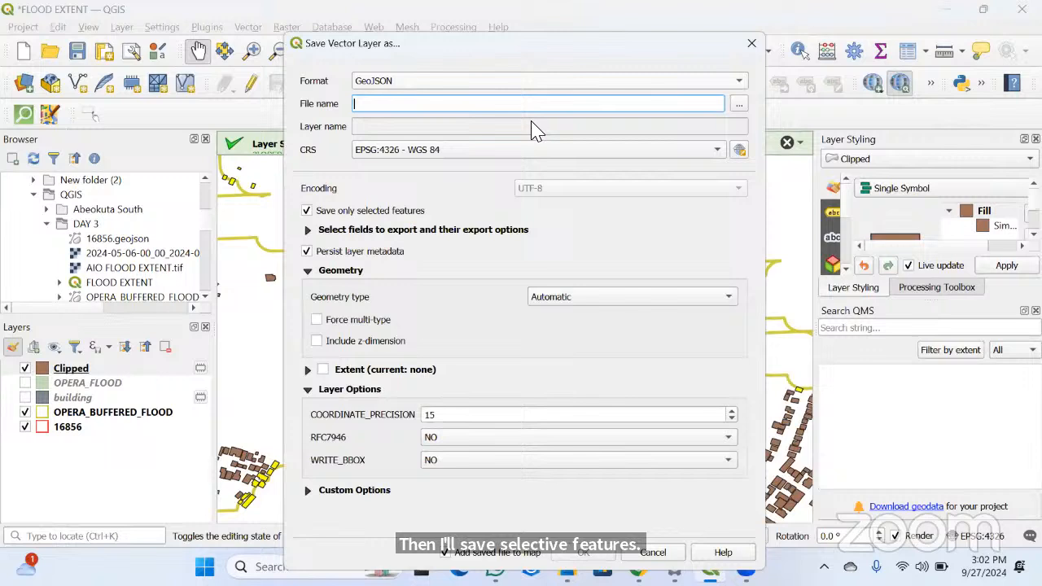
pyautogui.click(488, 80)
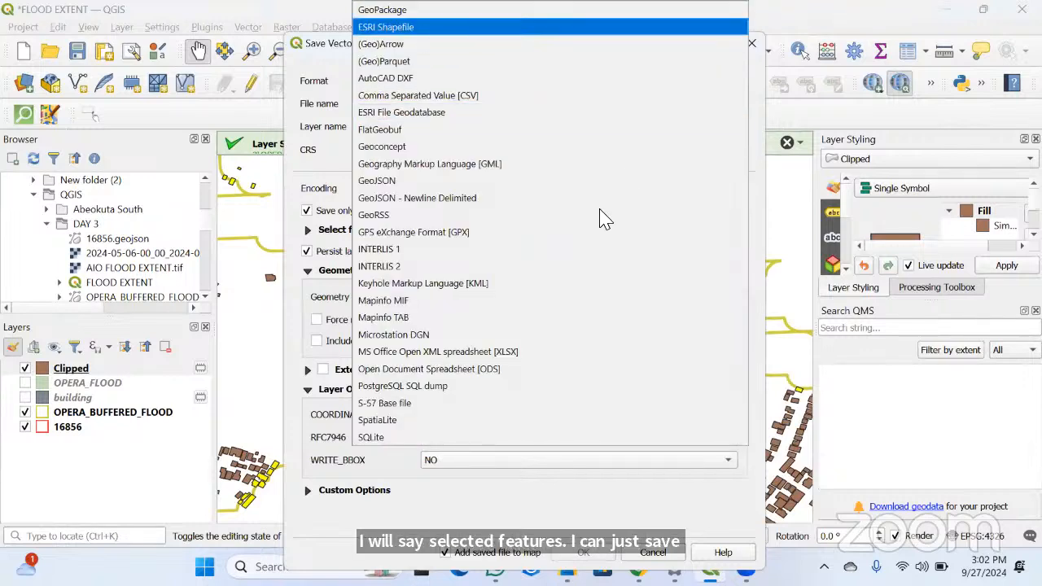
pyautogui.click(455, 27)
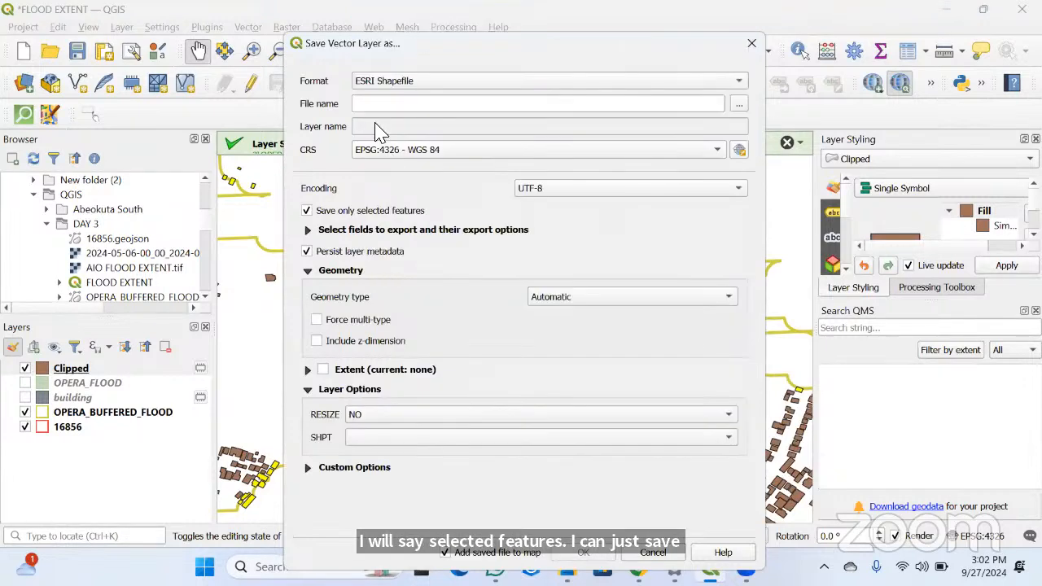
pyautogui.click(709, 150)
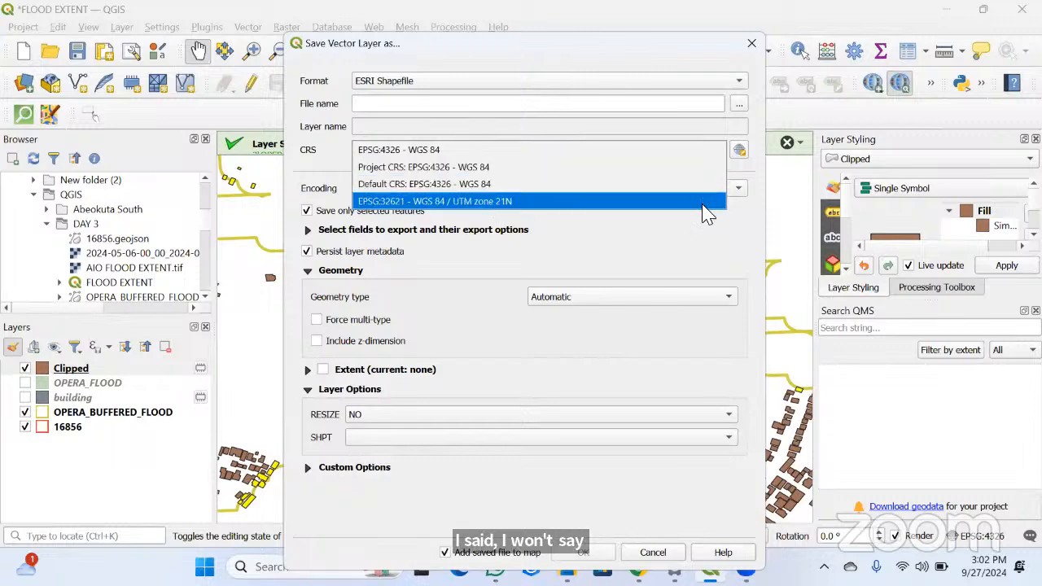
pyautogui.click(488, 202)
# Name the output file affected_buildings in the DAY 3 folder and export the selected buildings
pyautogui.click(380, 106)
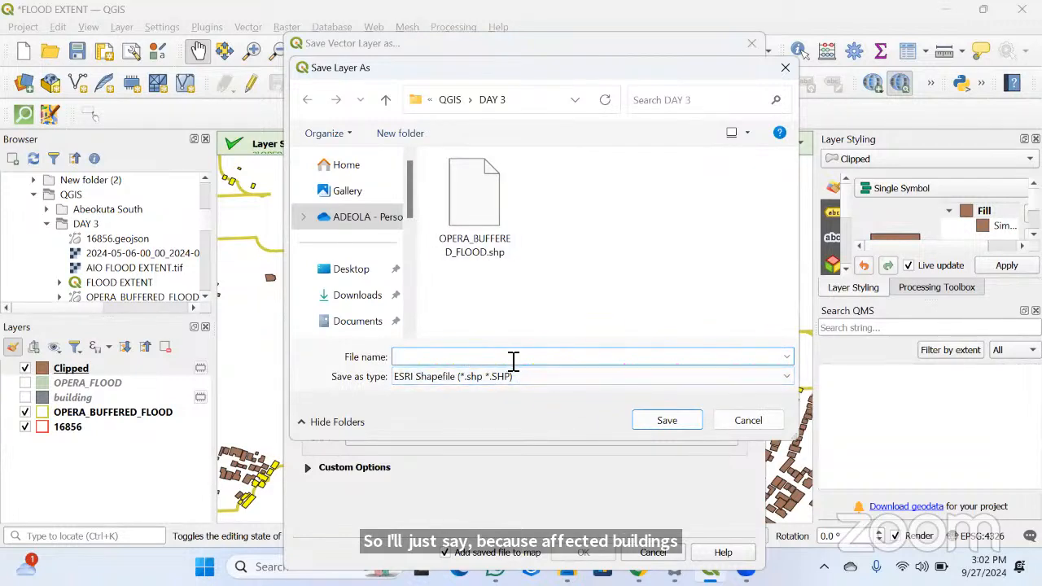
pyautogui.write('fected buildings')
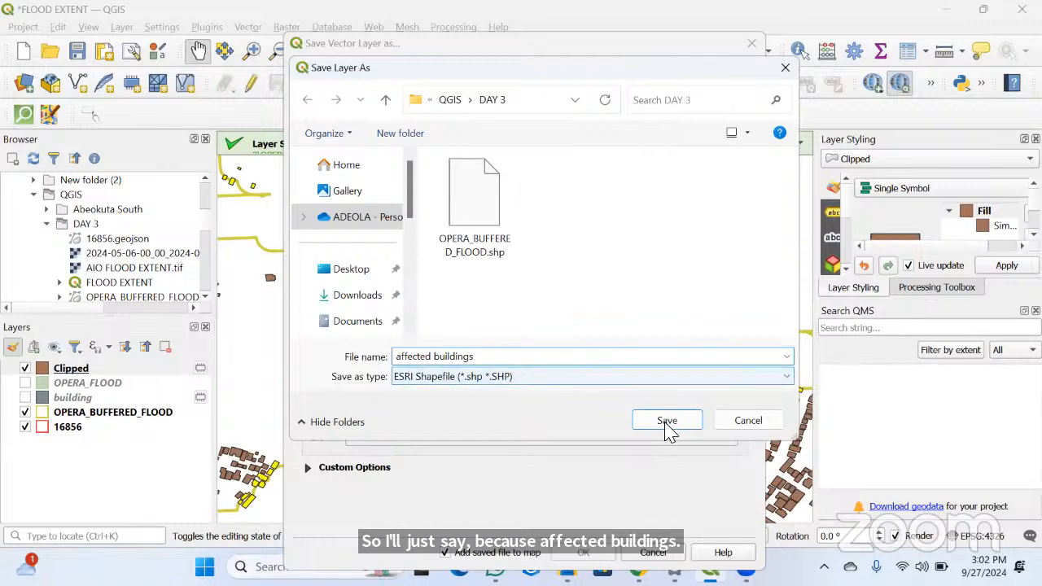
pyautogui.click(435, 357)
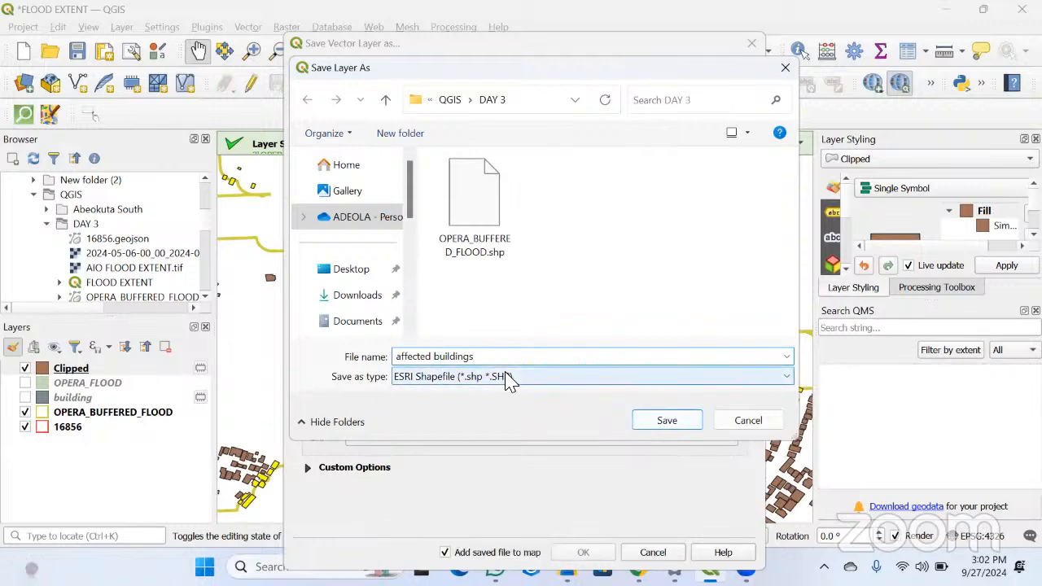
pyautogui.write(')')
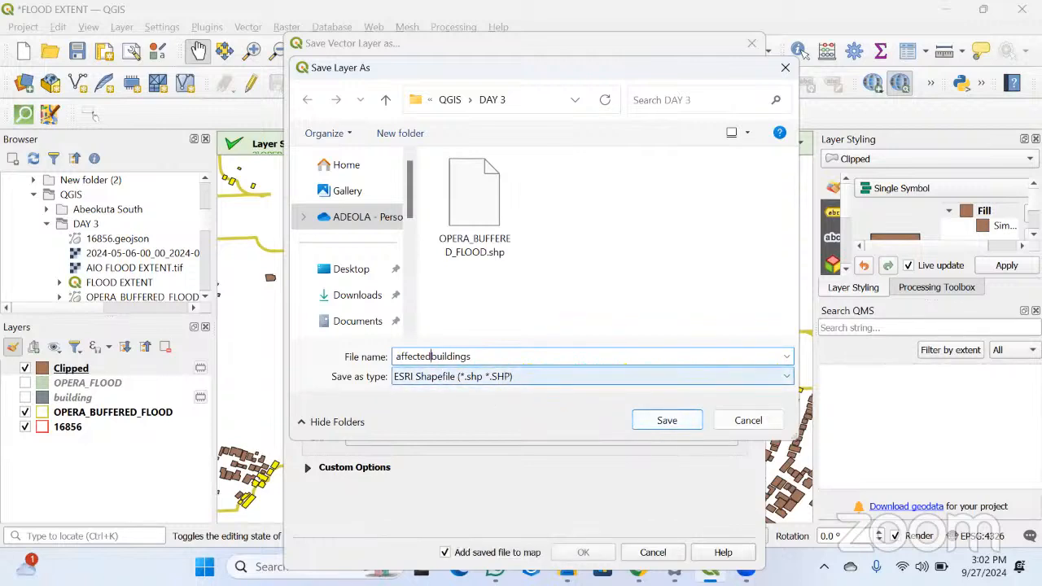
pyautogui.click(674, 425)
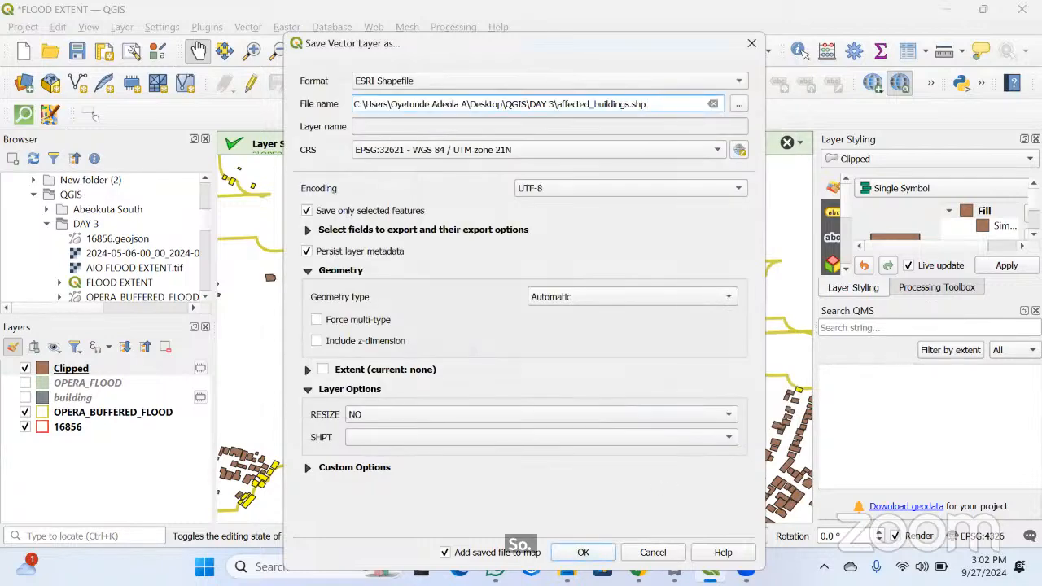
pyautogui.click(583, 550)
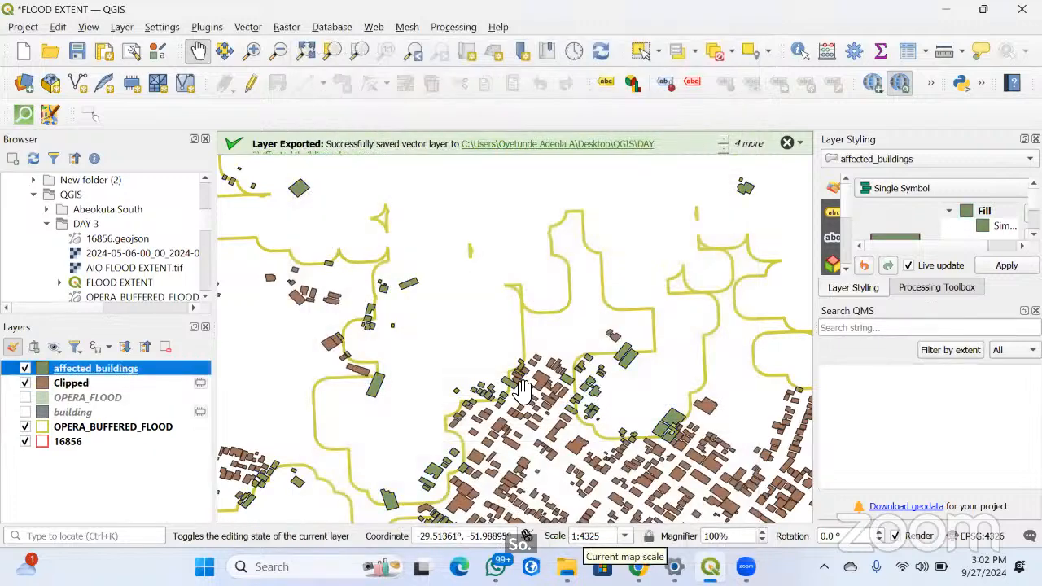
# Hide the Clipped layer and view the affected buildings against the flood buffer across the whole boundary
pyautogui.click(25, 382)
pyautogui.scroll(-2, 491, 430)
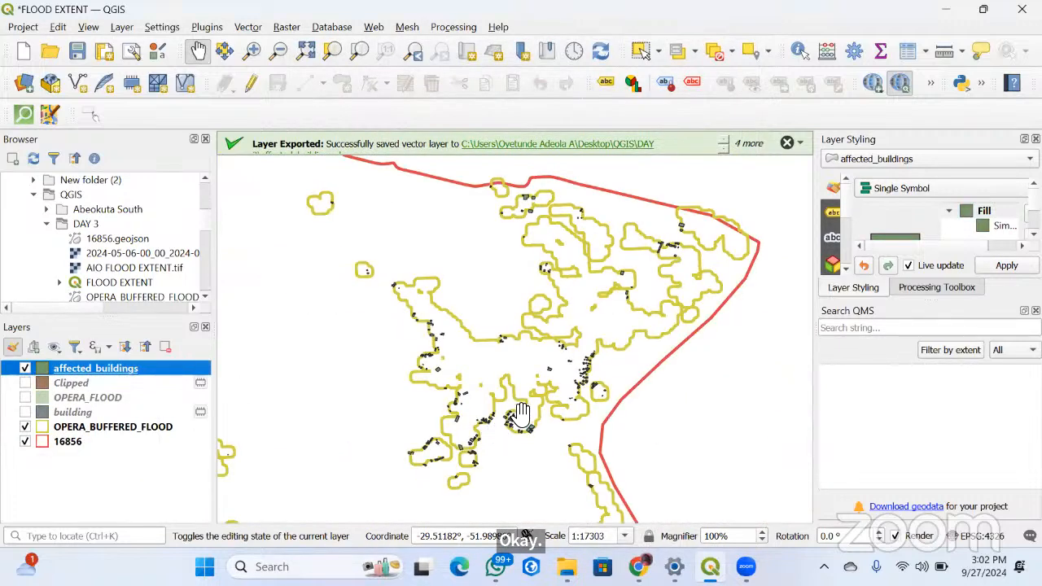
pyautogui.scroll(-2, 559, 329)
pyautogui.scroll(-1, 533, 384)
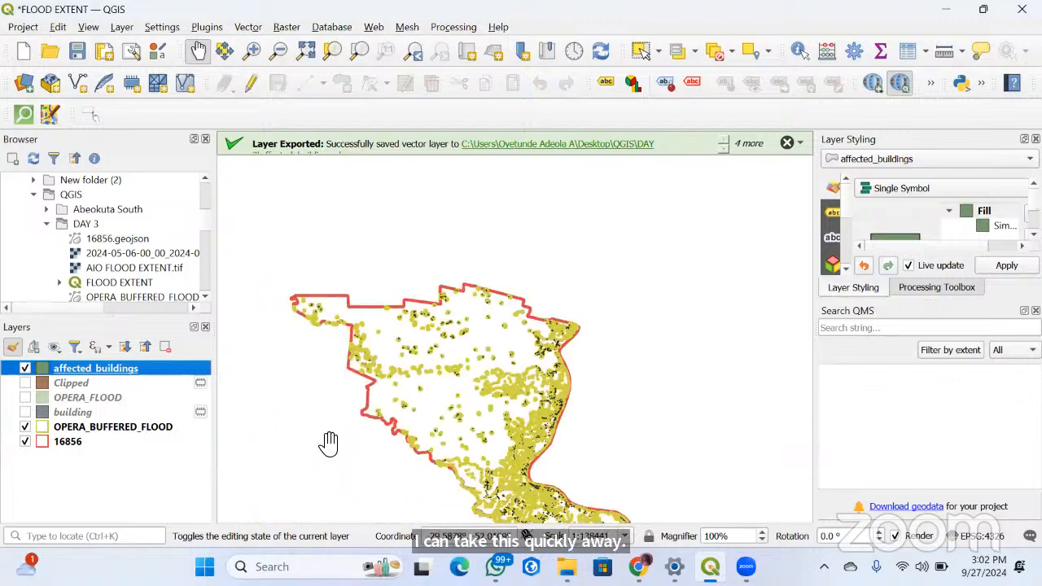
# Check the affected_buildings layer's attribute table, close it, and view the full study area
pyautogui.rightClick(95, 368)
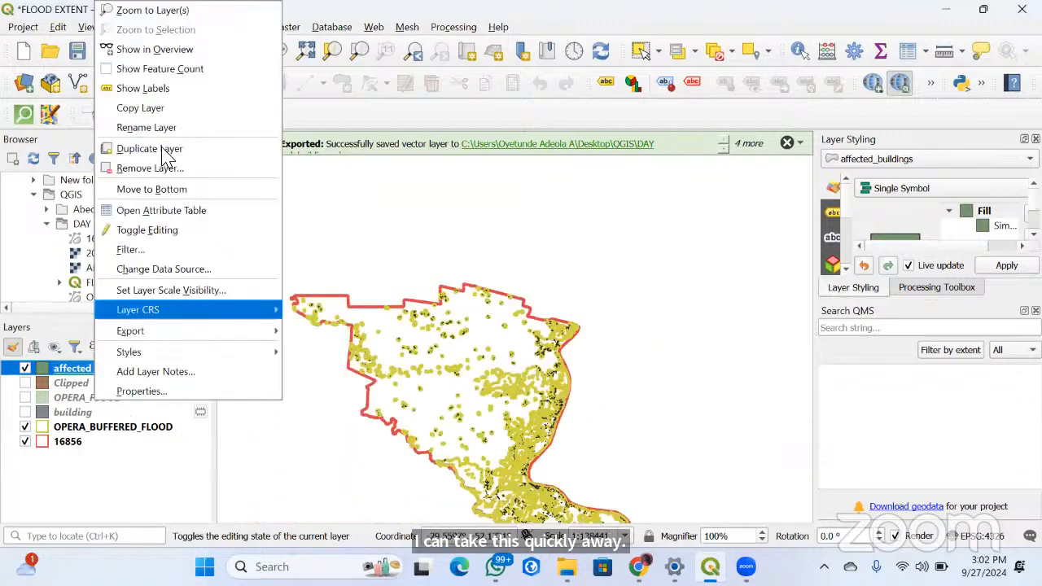
pyautogui.click(126, 216)
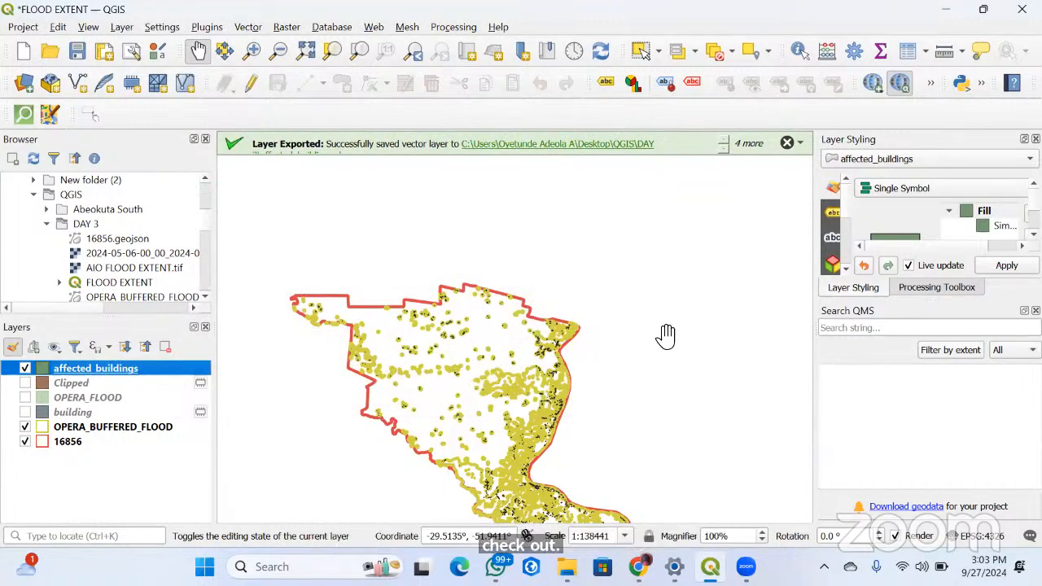
pyautogui.scroll(-1, 592, 348)
pyautogui.scroll(1, 571, 458)
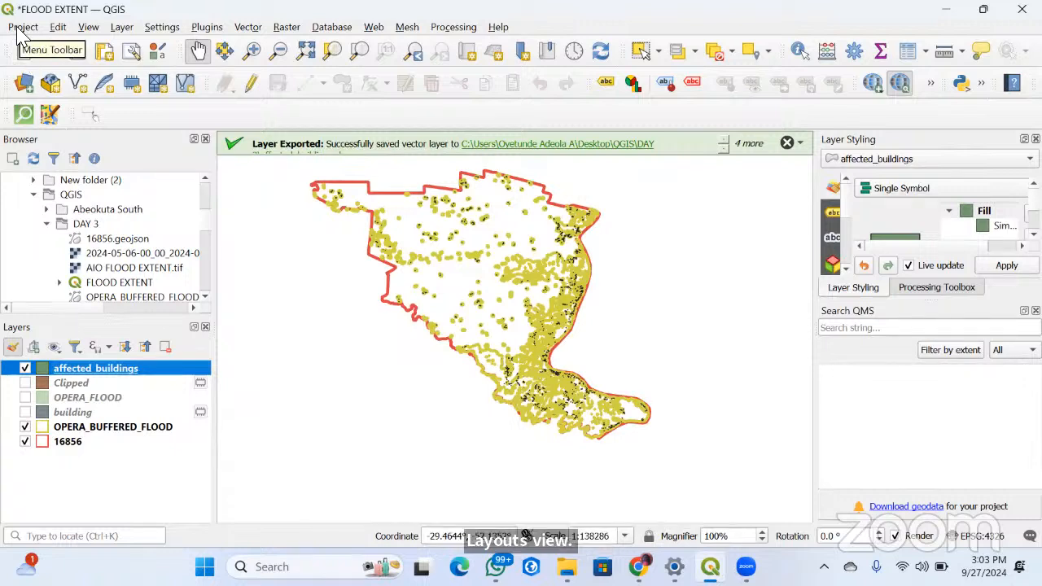
# Hide the OPERA_BUFFERED_FLOOD layer and show OPERA_FLOOD beneath the affected buildings
pyautogui.click(24, 427)
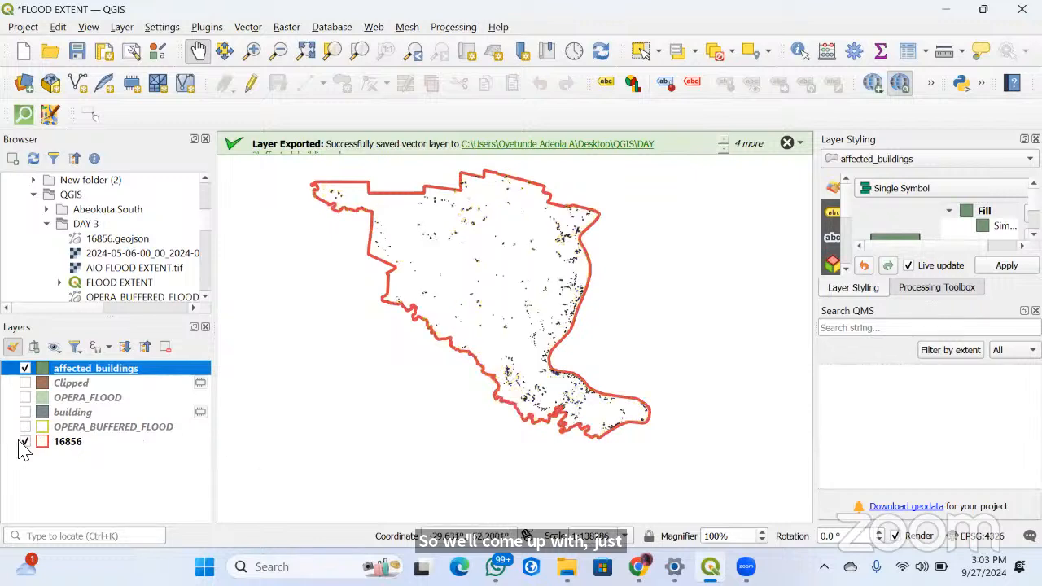
pyautogui.click(26, 397)
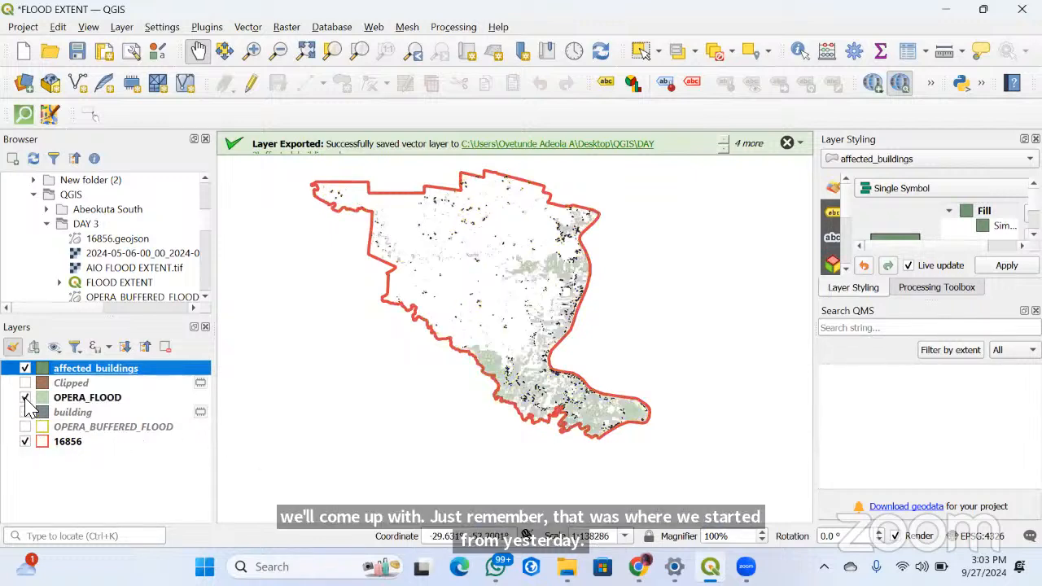
pyautogui.scroll(2, 568, 405)
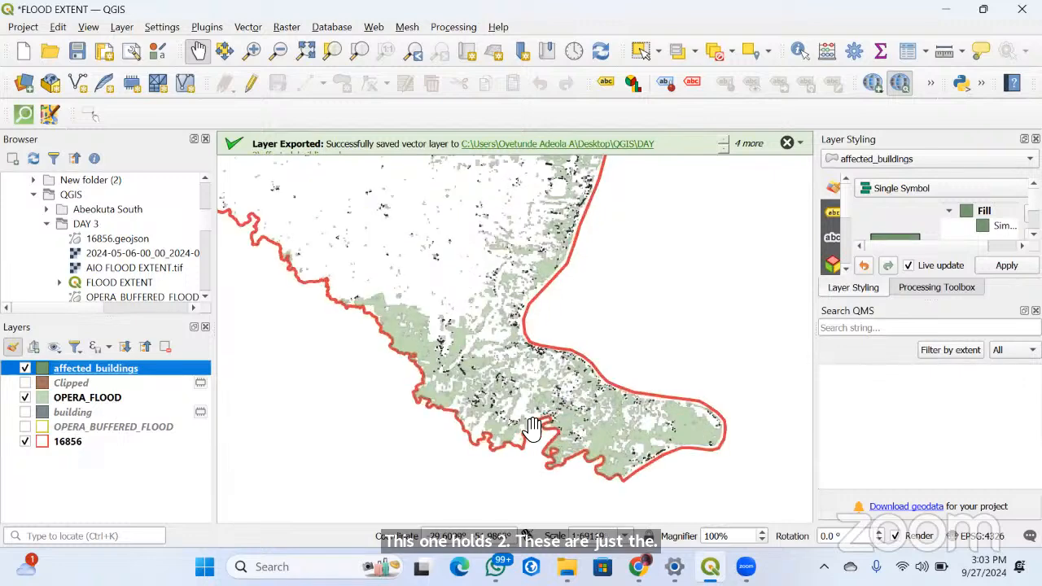
# Change the OPERA_FLOOD layer's fill colour to light brown (#c2b66f) and inspect it with the affected buildings on the map
pyautogui.click(48, 399)
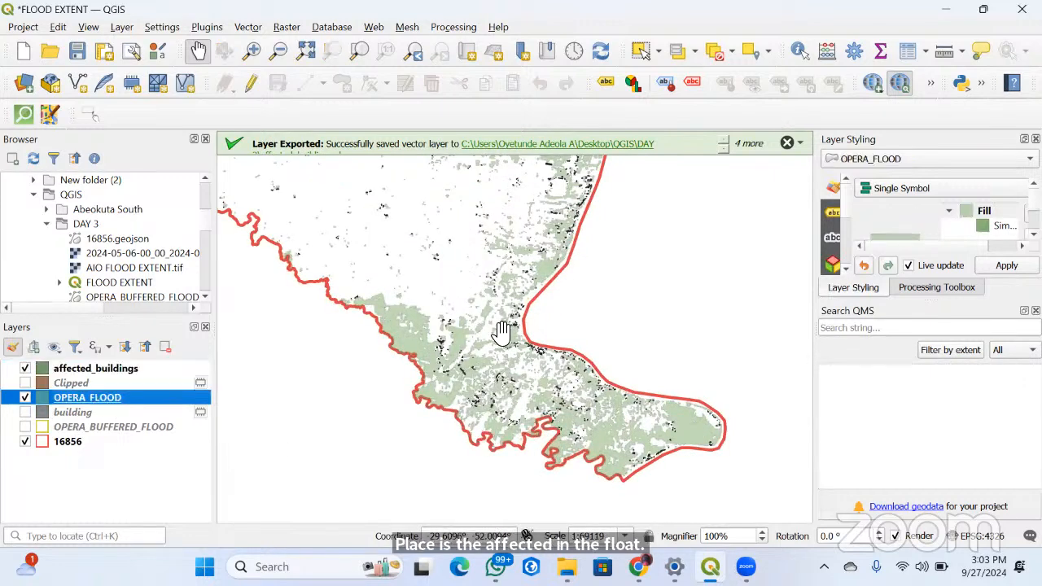
pyautogui.doubleClick(48, 400)
pyautogui.click(663, 192)
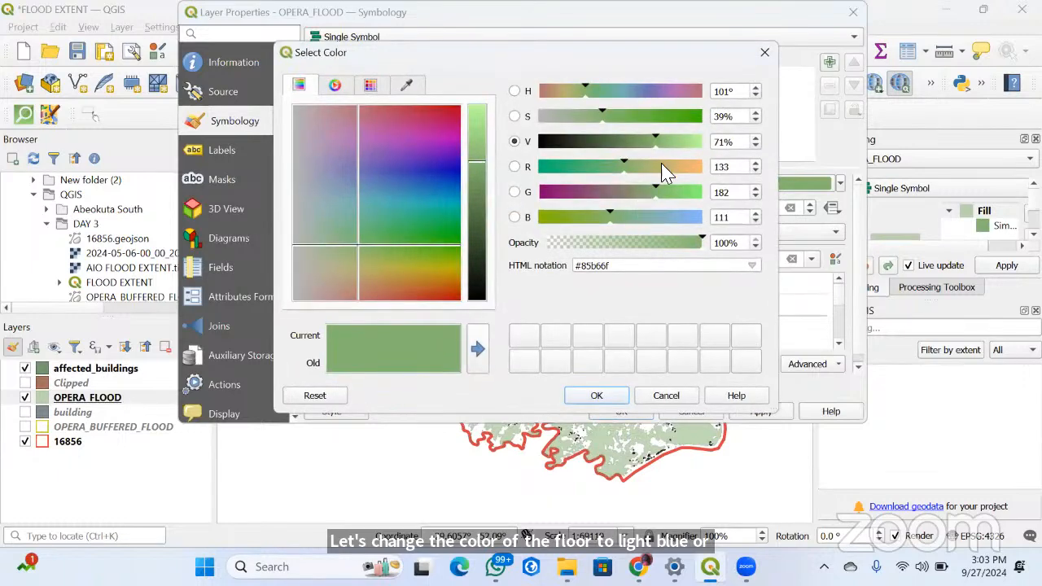
pyautogui.click(663, 167)
pyautogui.click(596, 396)
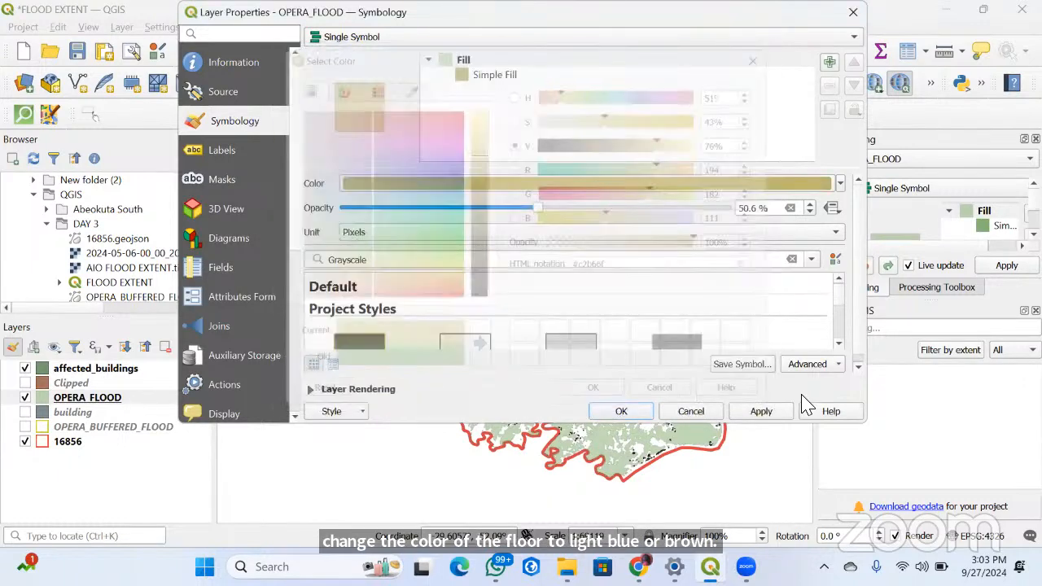
pyautogui.click(761, 411)
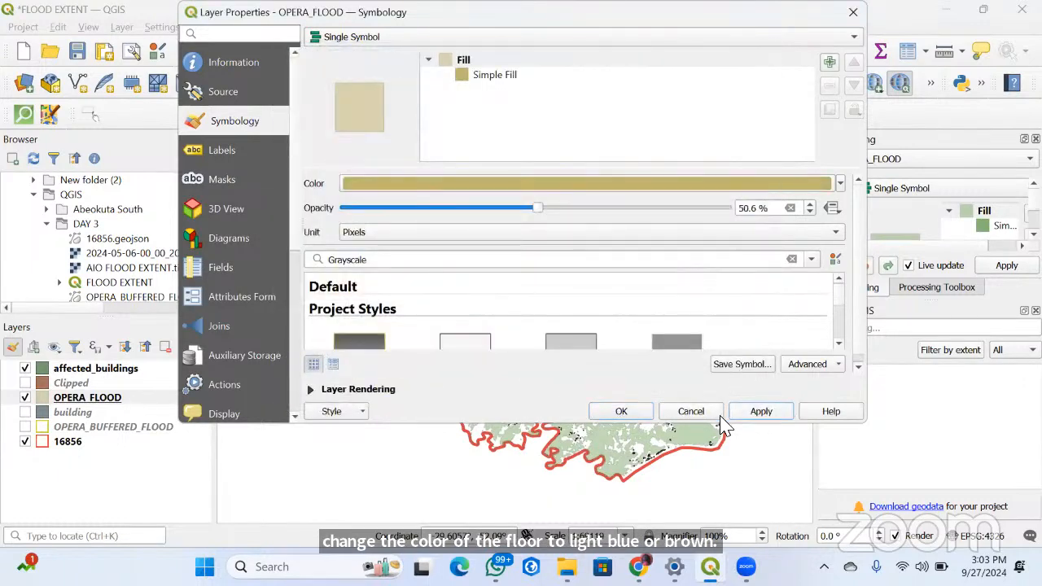
pyautogui.click(621, 411)
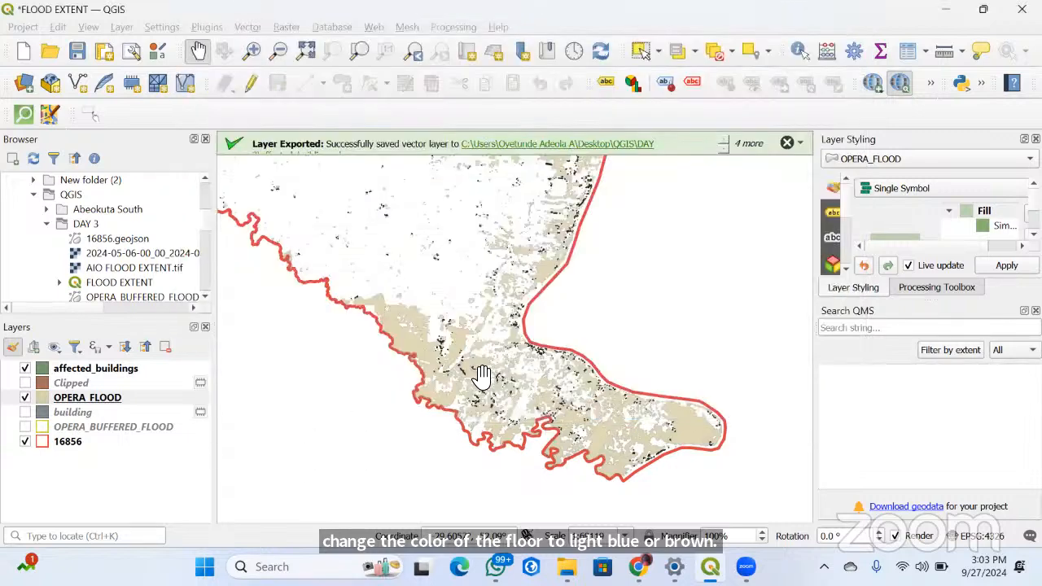
pyautogui.scroll(4, 483, 377)
pyautogui.scroll(-3, 485, 376)
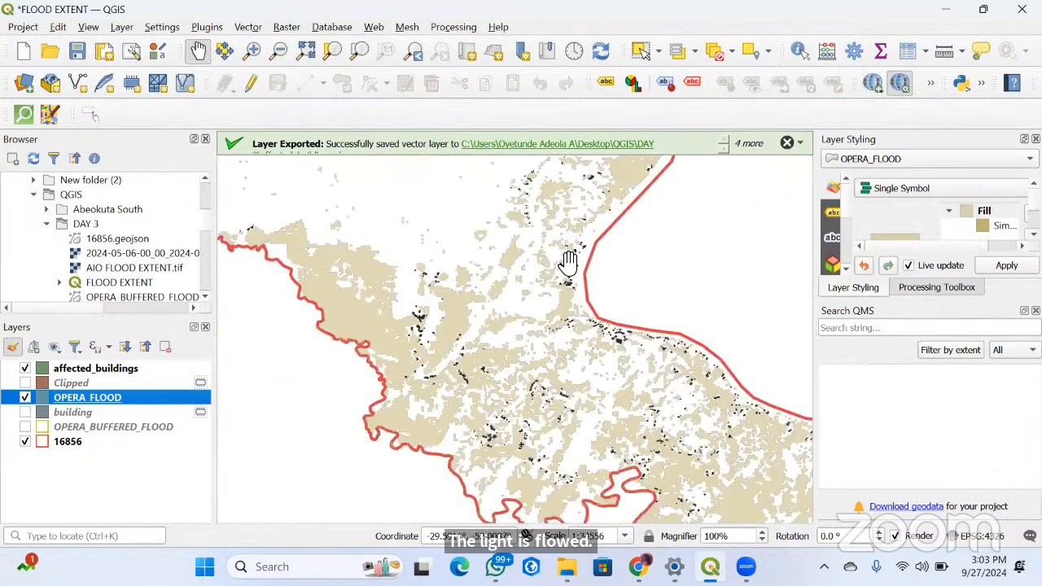
pyautogui.scroll(4, 493, 349)
pyautogui.scroll(-5, 602, 342)
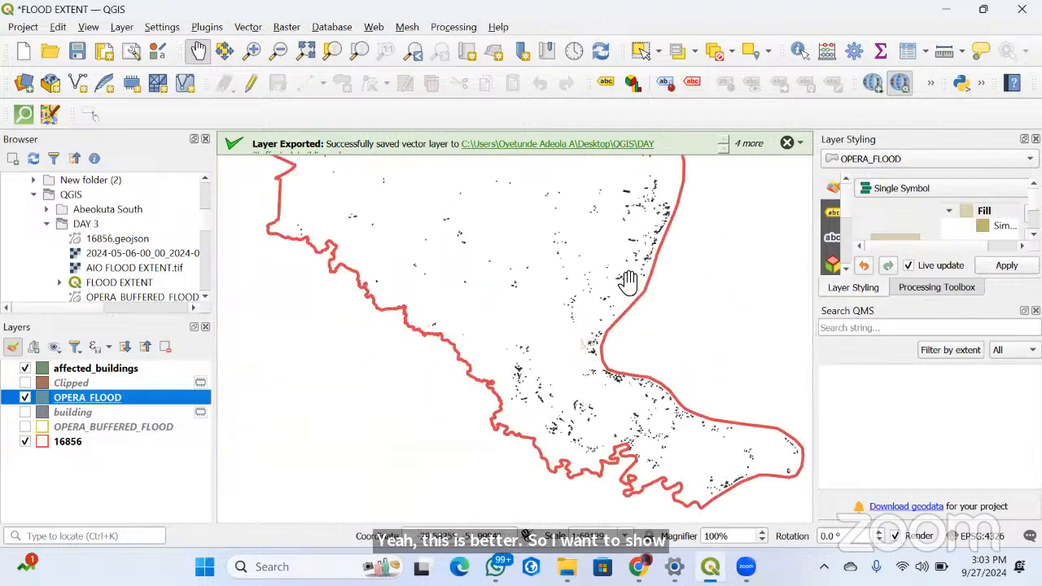
pyautogui.scroll(-1, 553, 428)
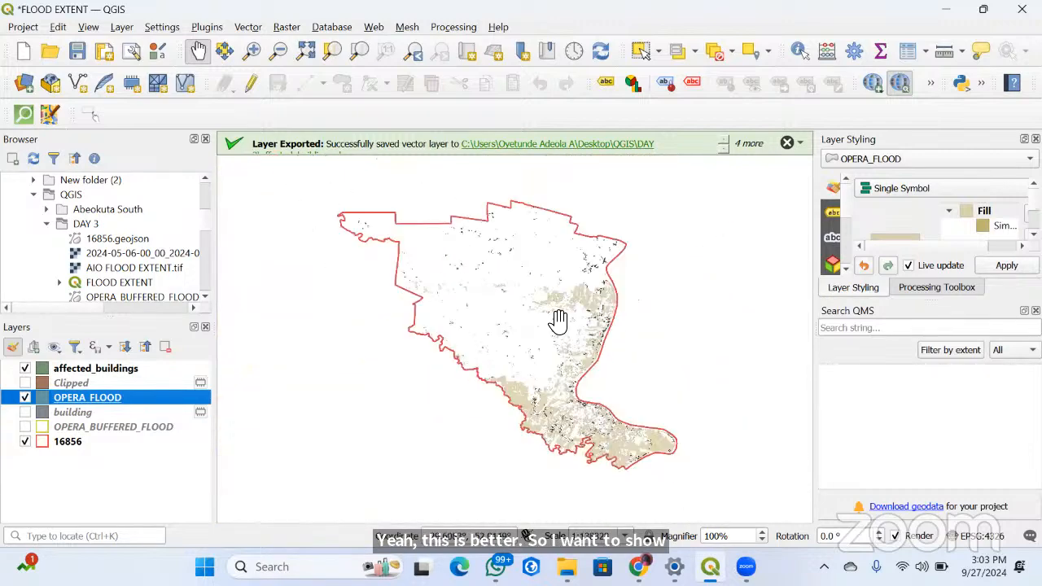
# Show the building, OPERA_BUFFERED_FLOOD and Clipped layers for comparison and hide all three again
pyautogui.click(26, 411)
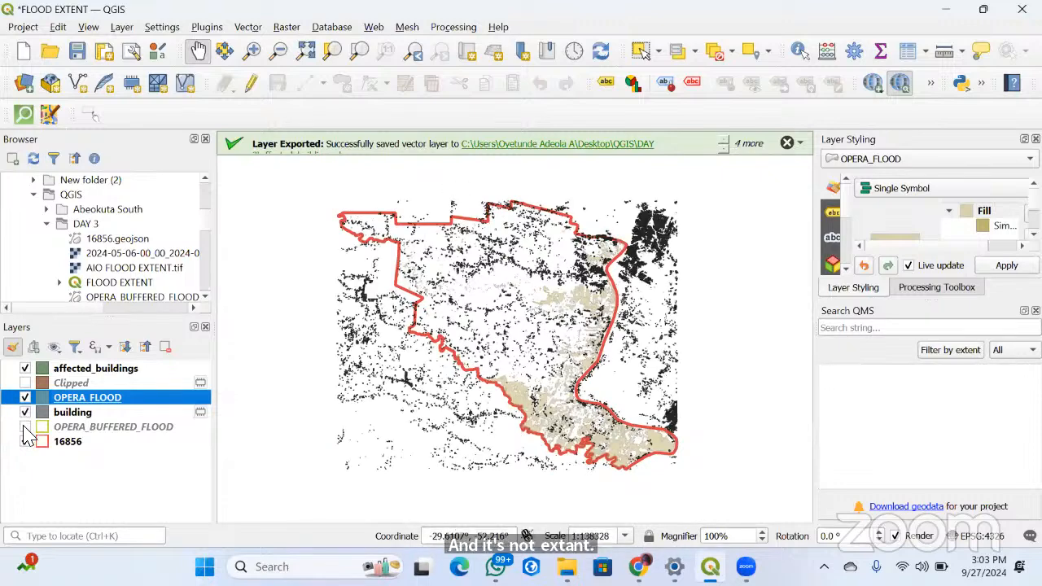
pyautogui.click(25, 426)
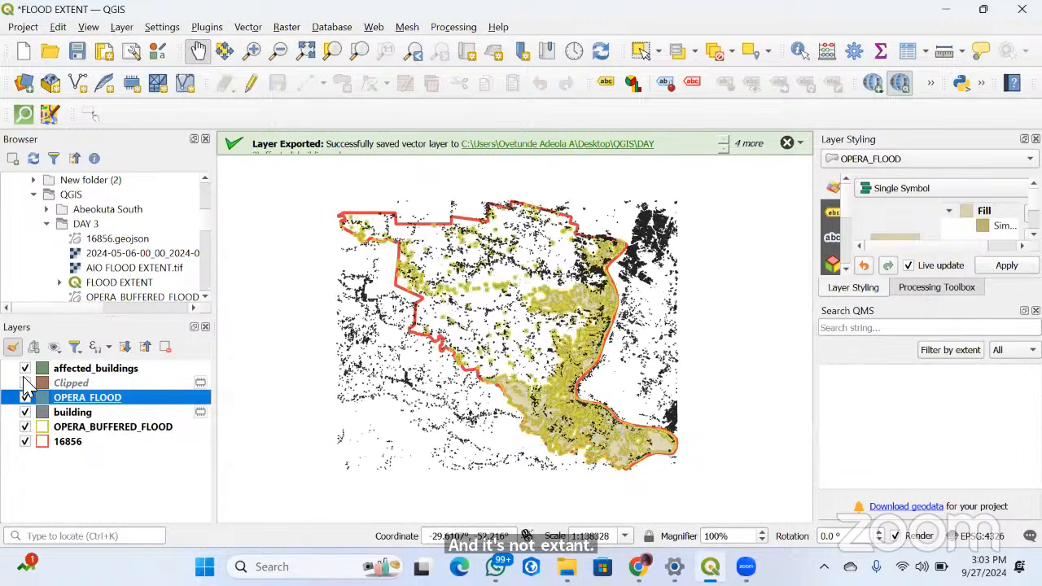
pyautogui.click(25, 383)
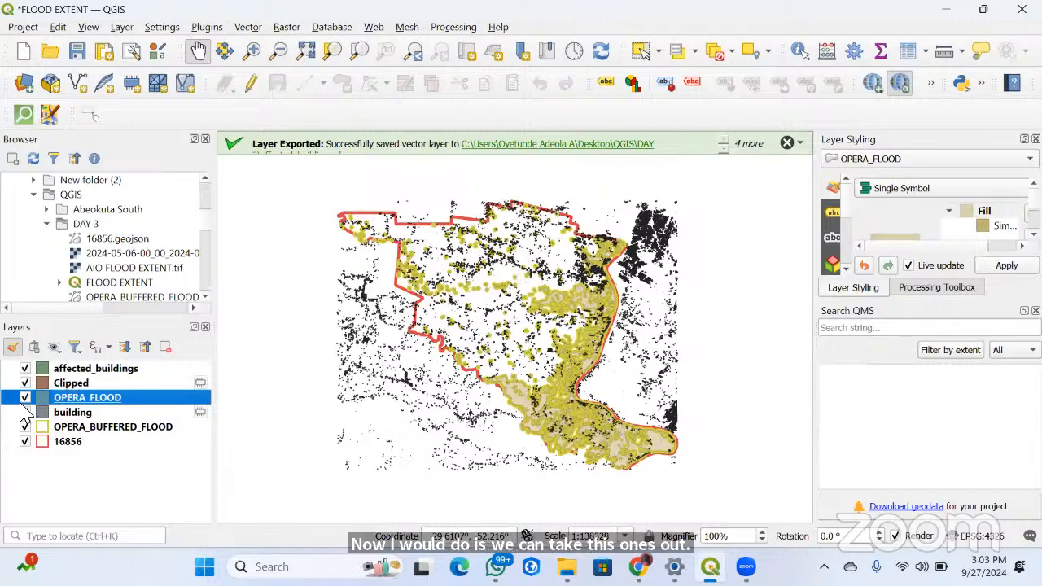
pyautogui.click(29, 384)
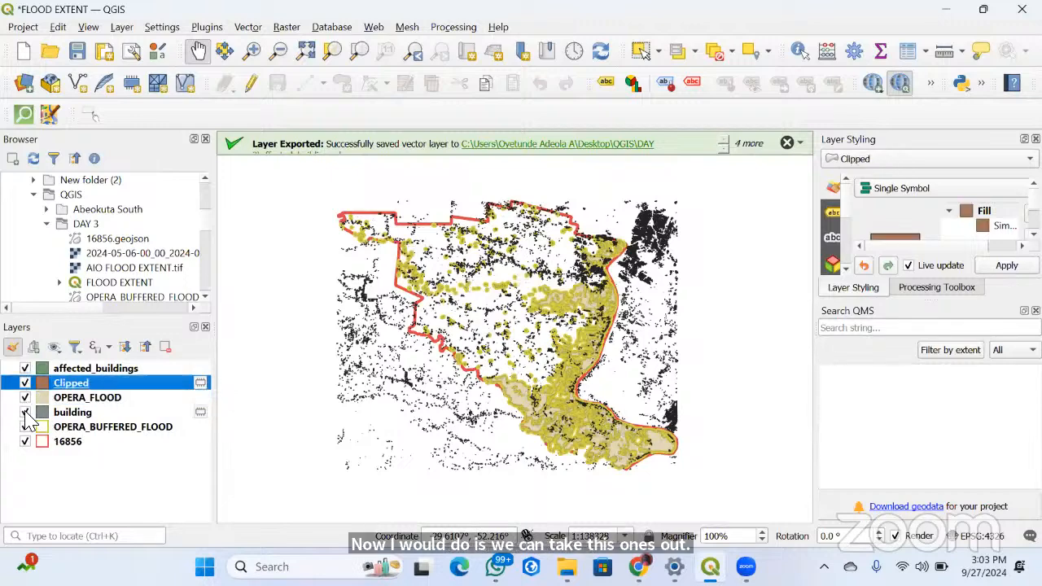
pyautogui.click(25, 382)
pyautogui.click(25, 412)
pyautogui.click(25, 426)
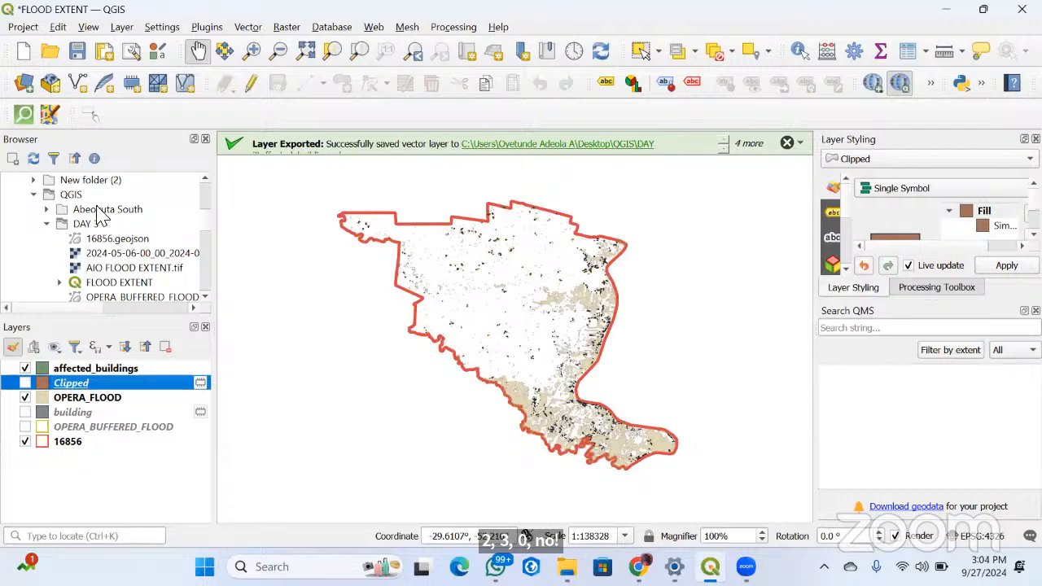
# Create a new print layout titled "Flood analysis"
pyautogui.click(23, 28)
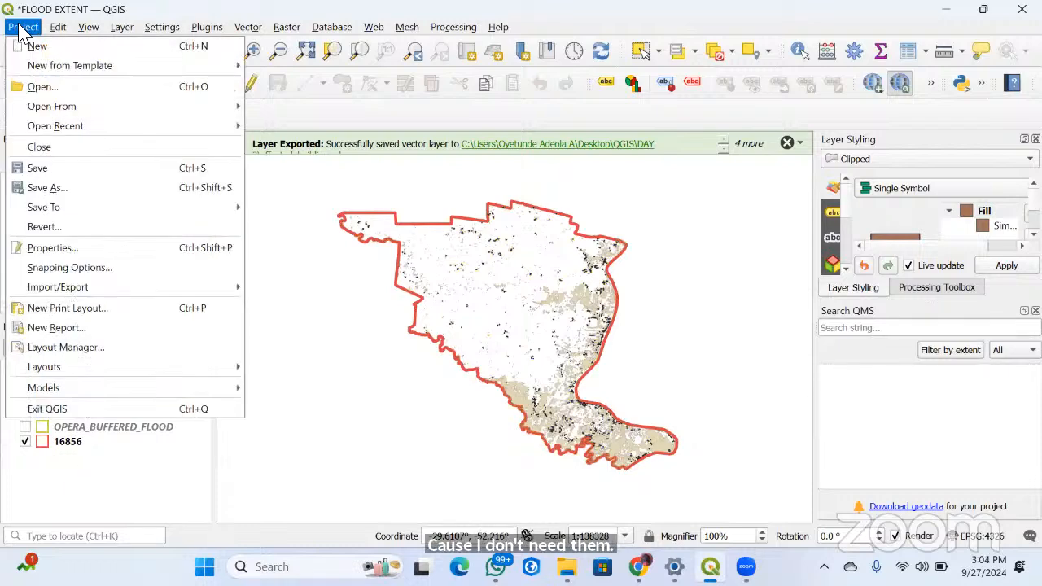
pyautogui.click(48, 309)
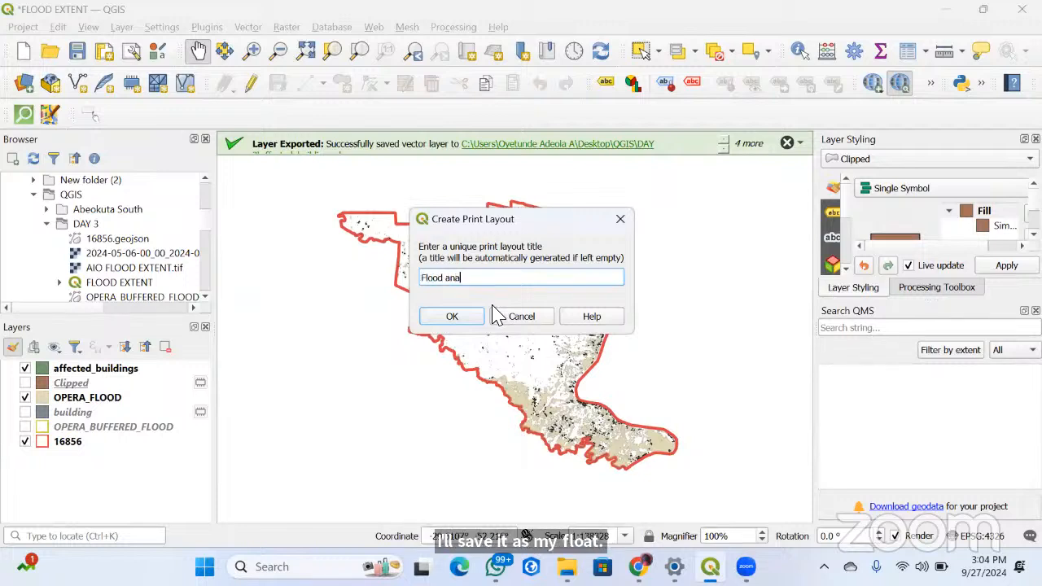
pyautogui.write('Flood analysis')
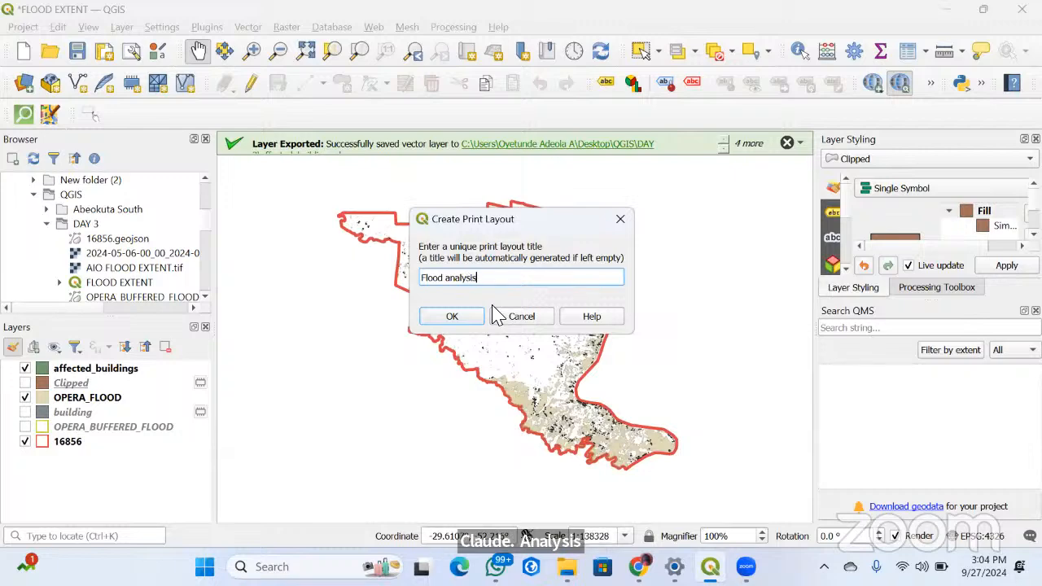
pyautogui.click(450, 316)
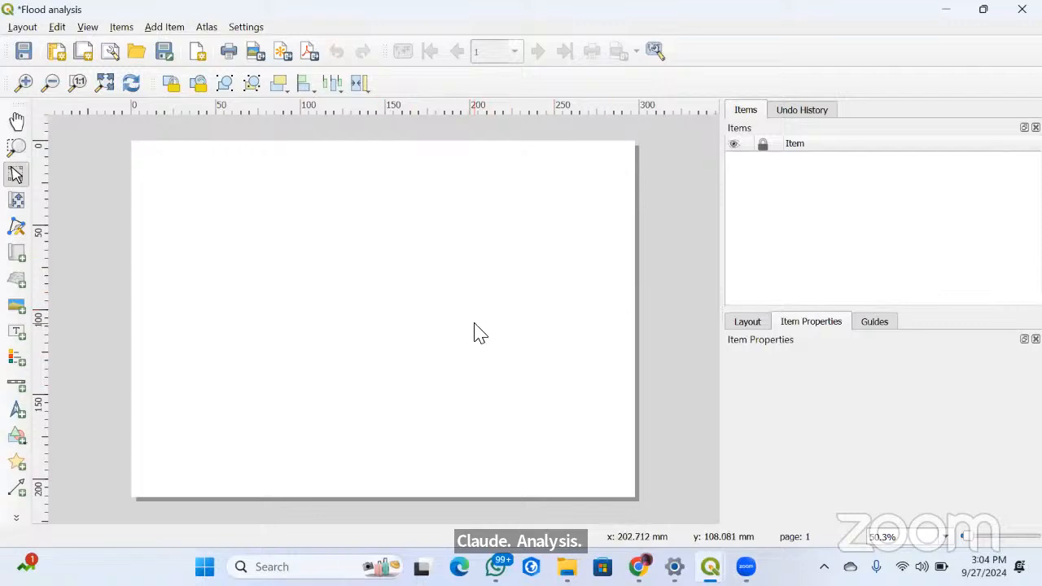
pyautogui.click(12, 257)
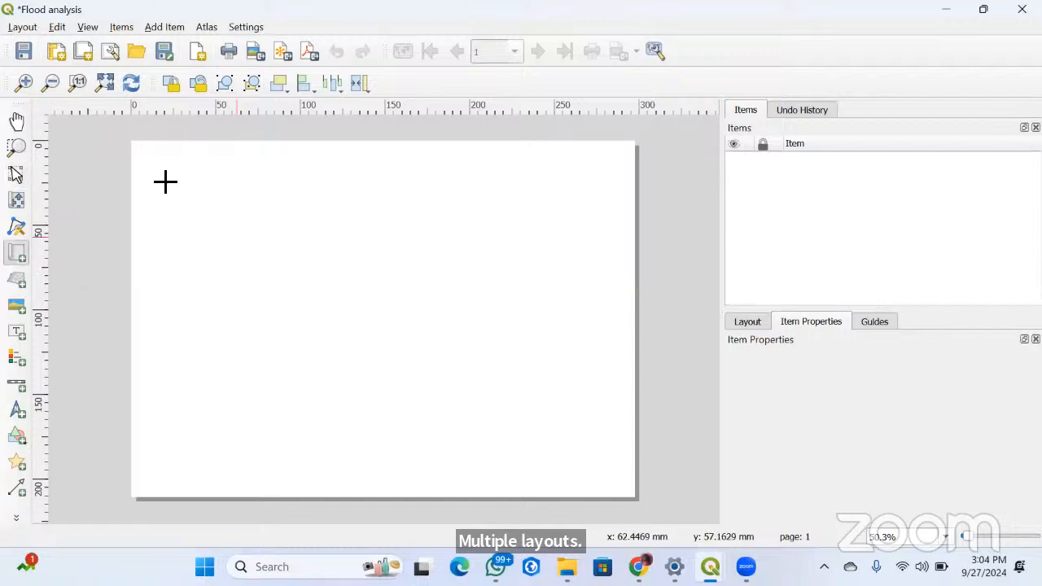
pyautogui.moveTo(150, 157); pyautogui.dragTo(432, 493)
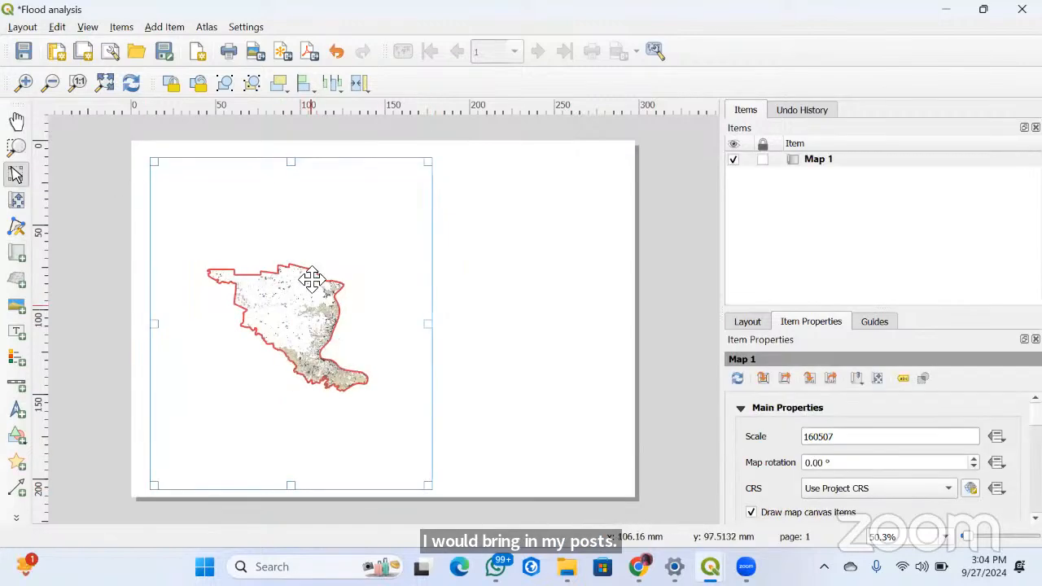
pyautogui.click(16, 201)
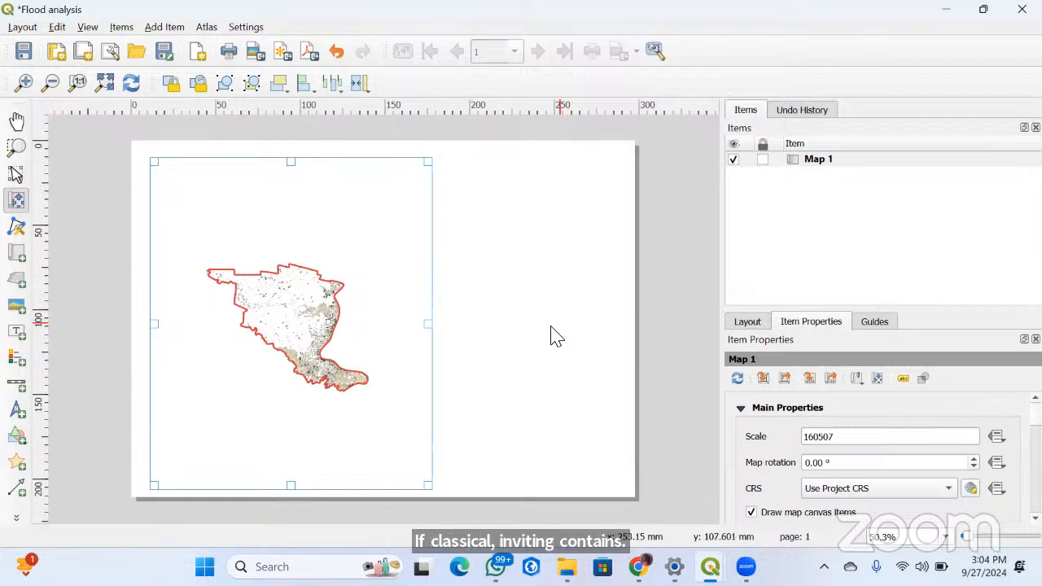
pyautogui.scroll(5, 298, 345)
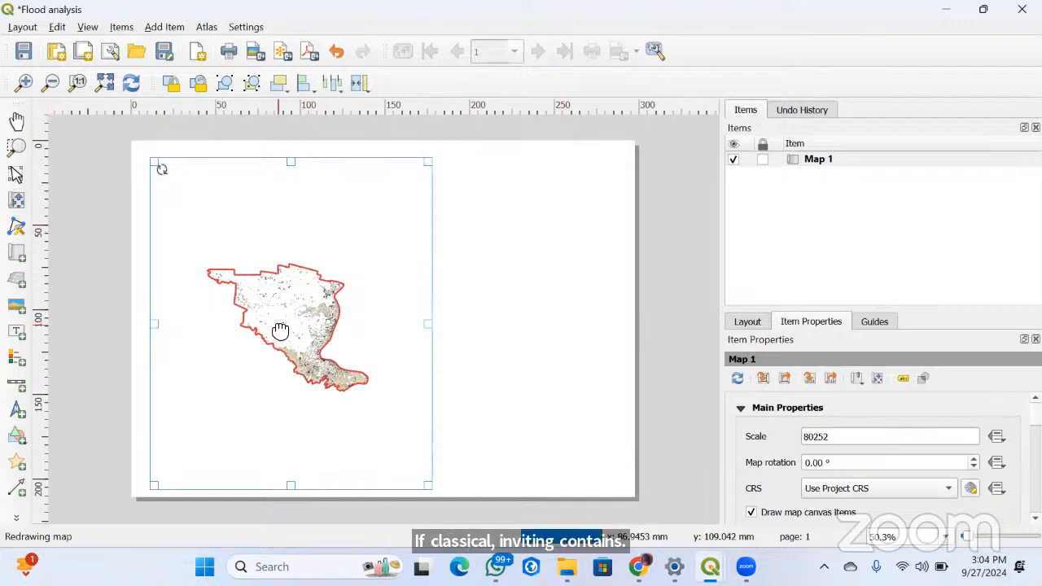
pyautogui.scroll(-3, 307, 338)
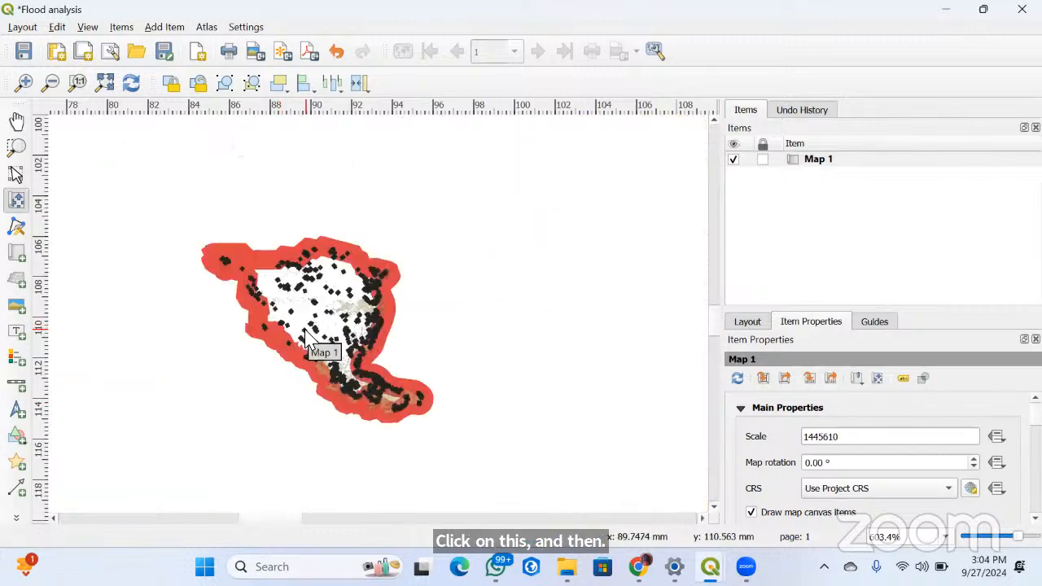
pyautogui.scroll(-3, 308, 338)
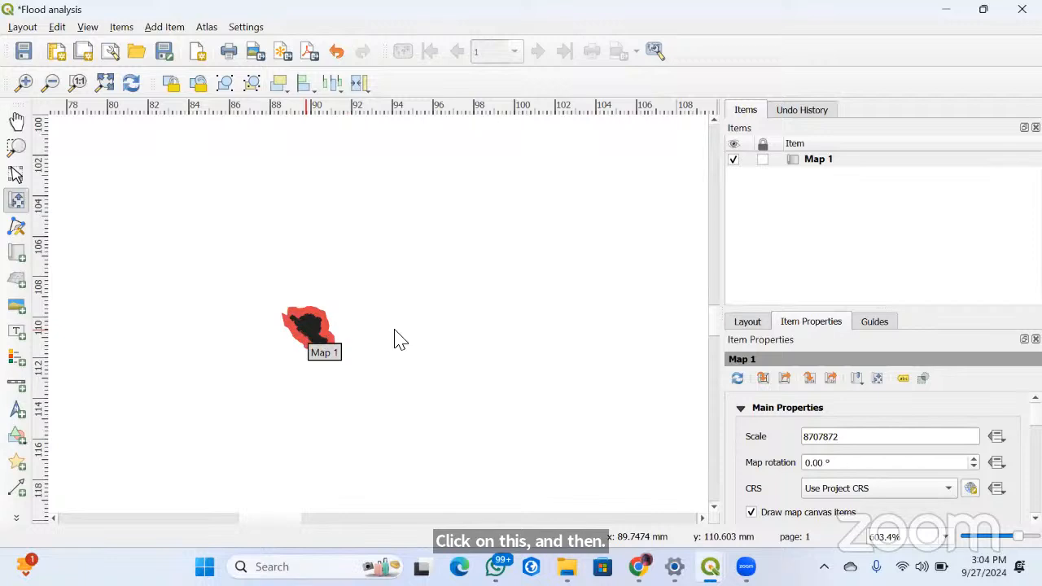
pyautogui.scroll(2, 303, 340)
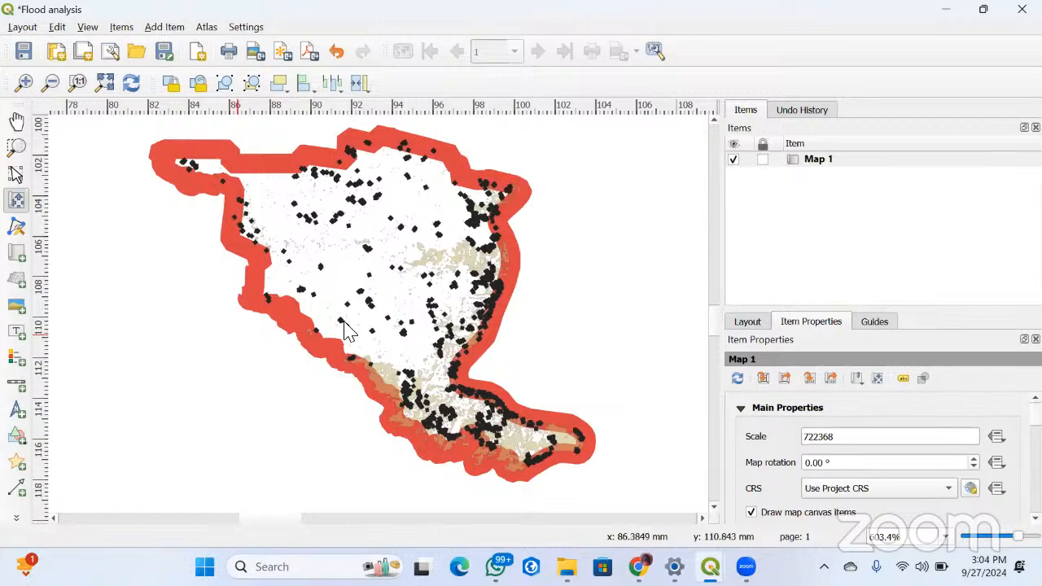
pyautogui.scroll(-4, 345, 330)
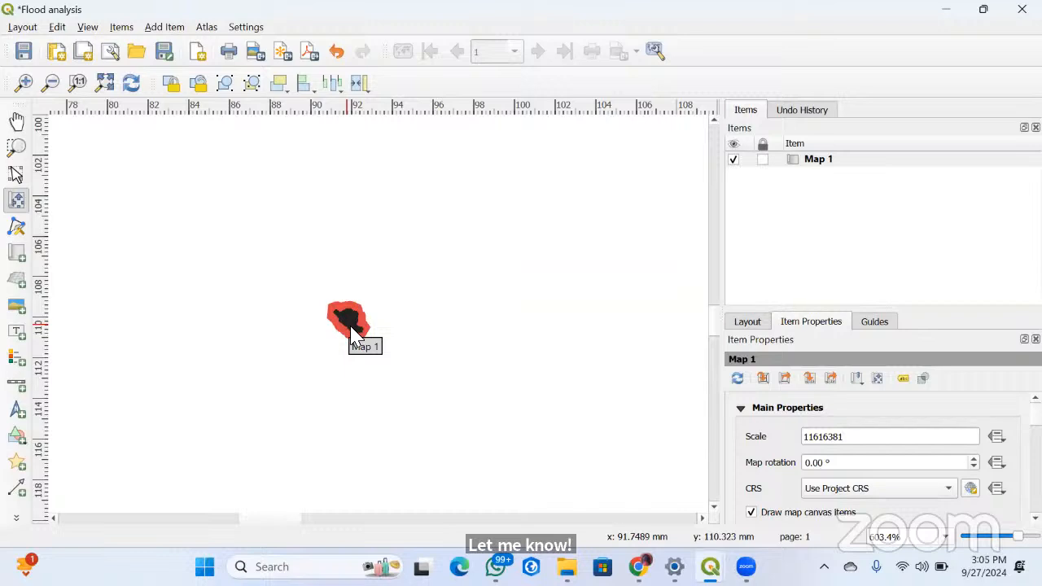
pyautogui.scroll(2, 325, 317)
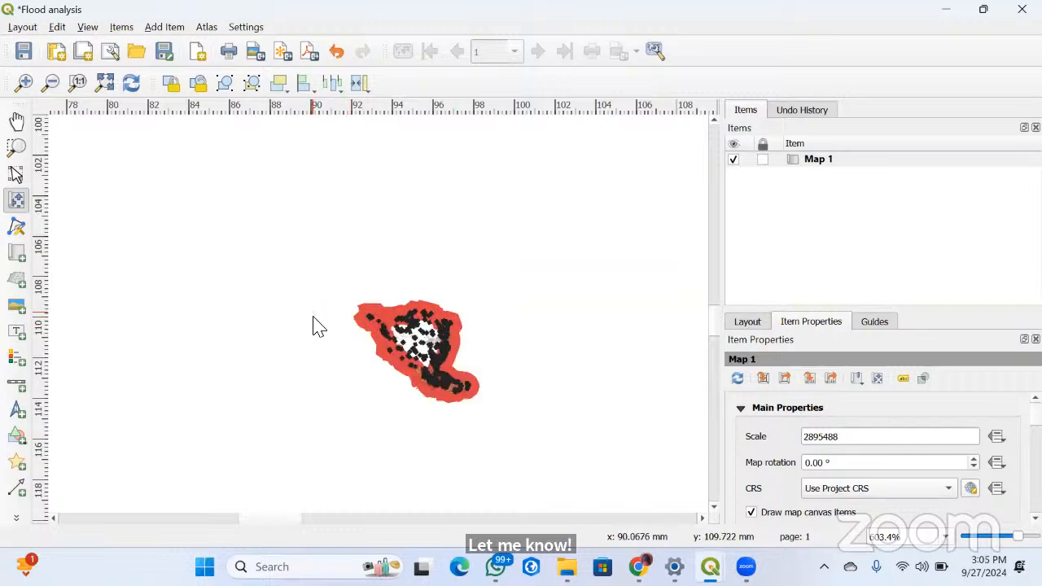
pyautogui.scroll(-3, 431, 330)
pyautogui.moveTo(380, 323); pyautogui.dragTo(259, 325)
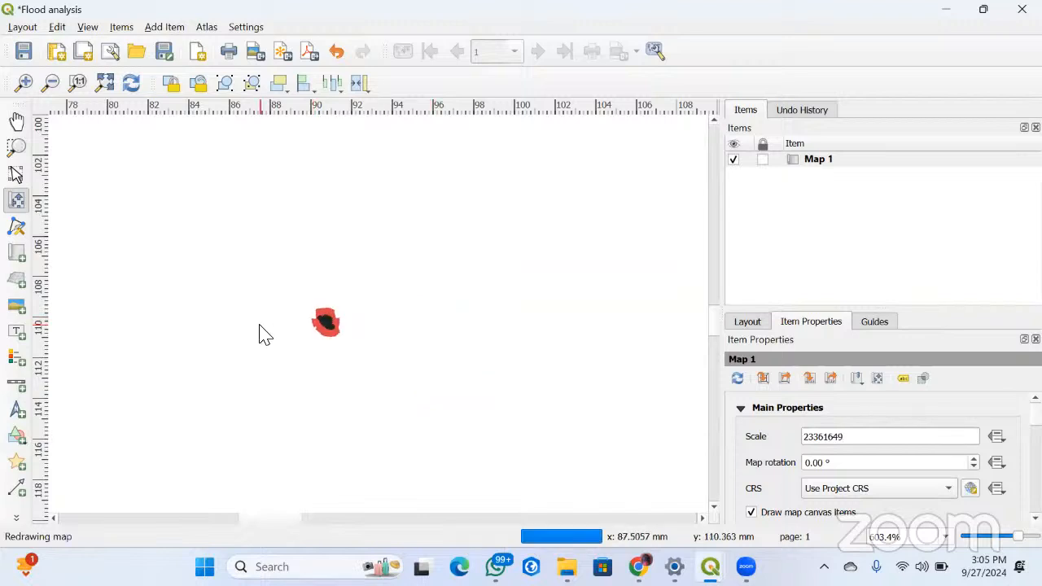
pyautogui.click(16, 174)
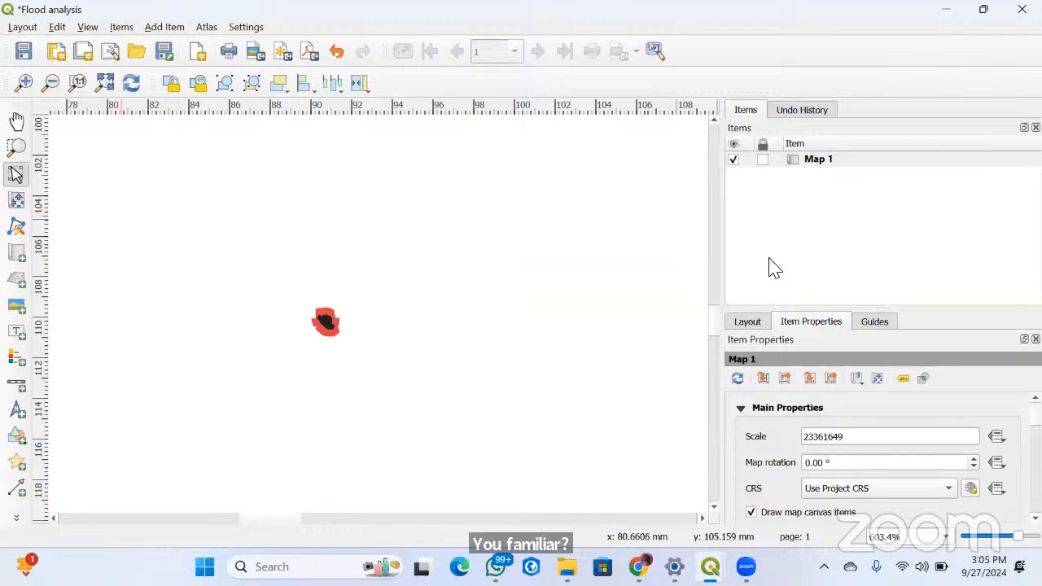
pyautogui.click(790, 161)
pyautogui.rightClick(790, 163)
pyautogui.click(803, 170)
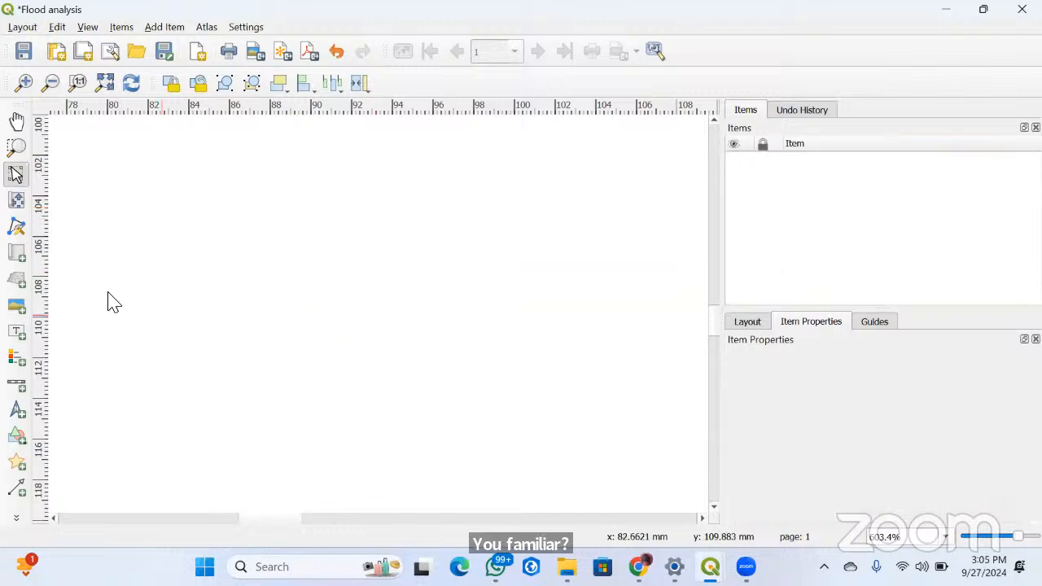
pyautogui.scroll(-5, 393, 332)
pyautogui.scroll(1, 310, 277)
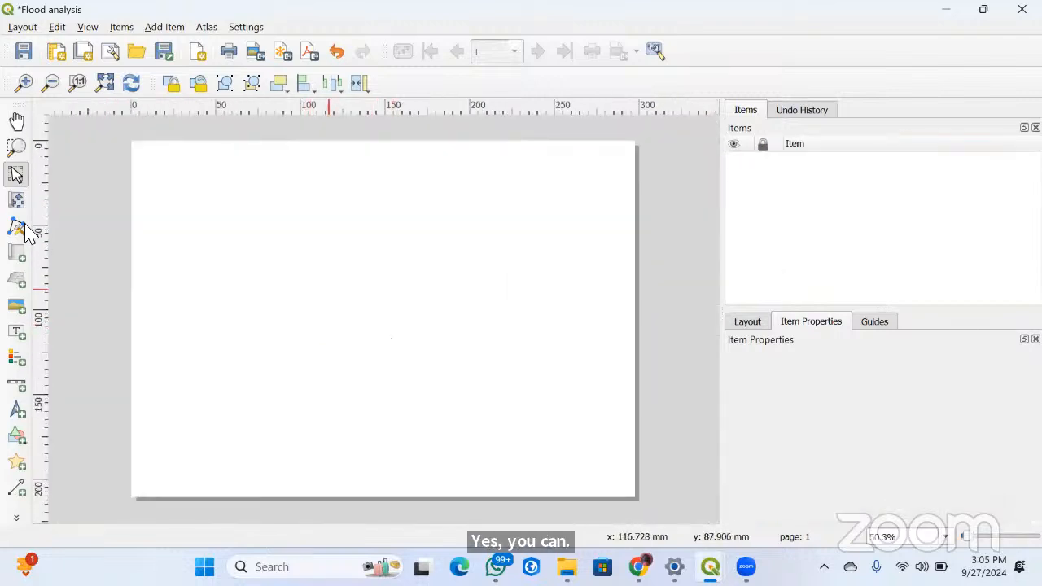
# Draw a map frame about 139 by 175 mm on the left half of the page and enlarge its content to nearly fill it
pyautogui.click(16, 254)
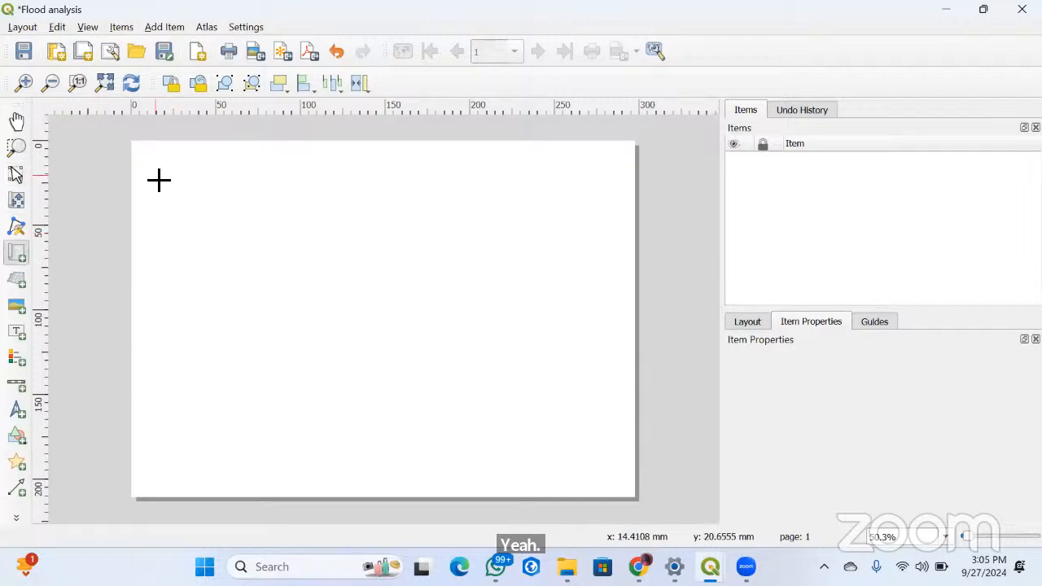
pyautogui.moveTo(154, 173); pyautogui.dragTo(388, 470)
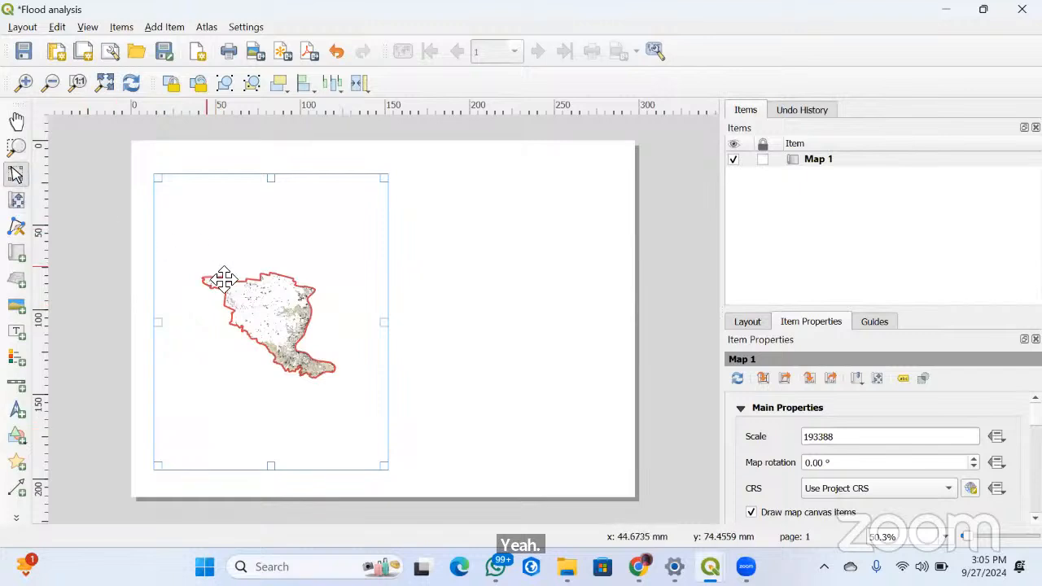
pyautogui.click(16, 199)
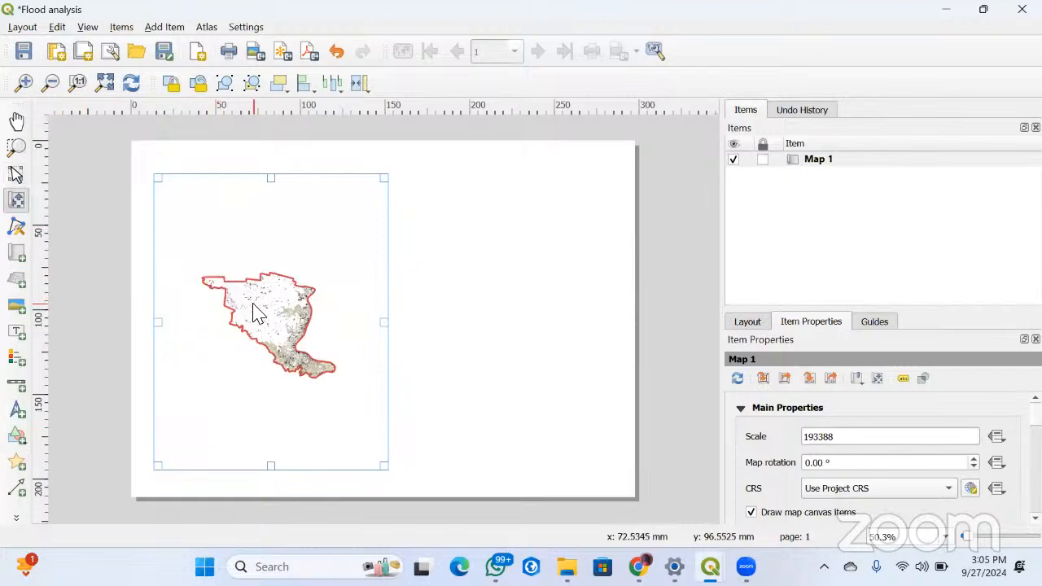
pyautogui.scroll(1, 254, 312)
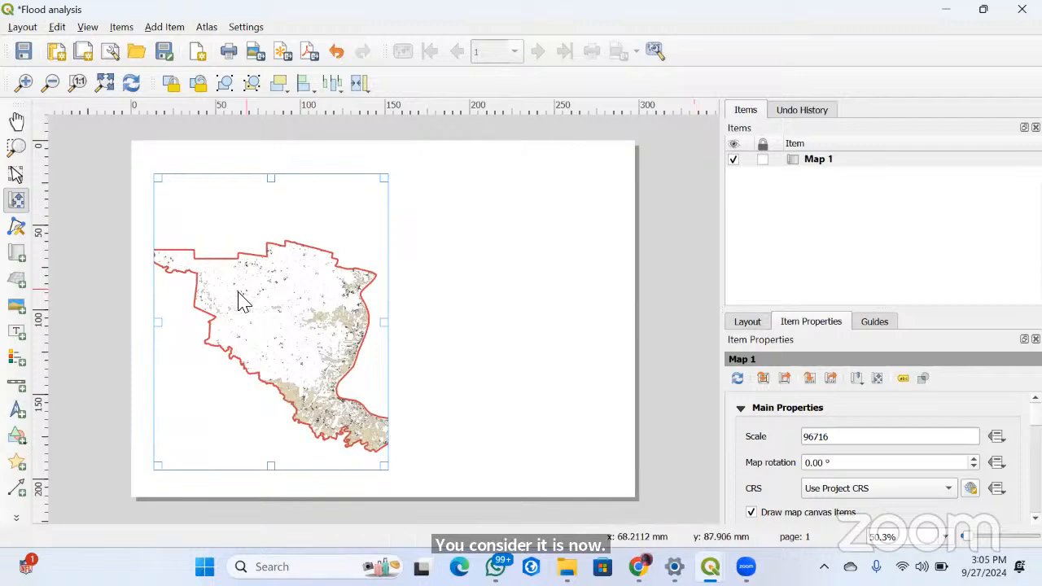
pyautogui.scroll(-2, 244, 301)
pyautogui.scroll(2, 244, 301)
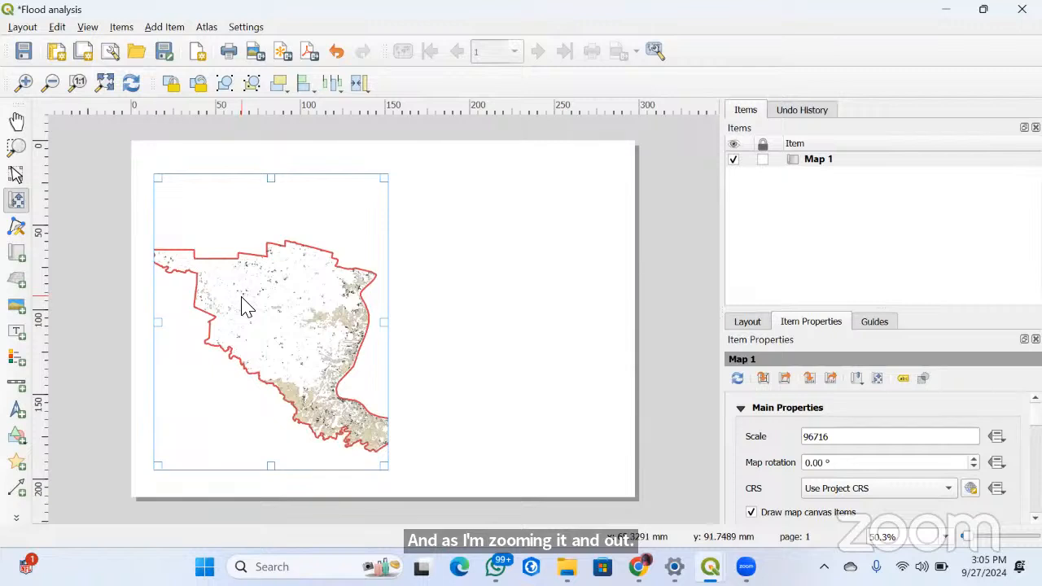
pyautogui.scroll(-1, 246, 308)
pyautogui.scroll(2, 243, 298)
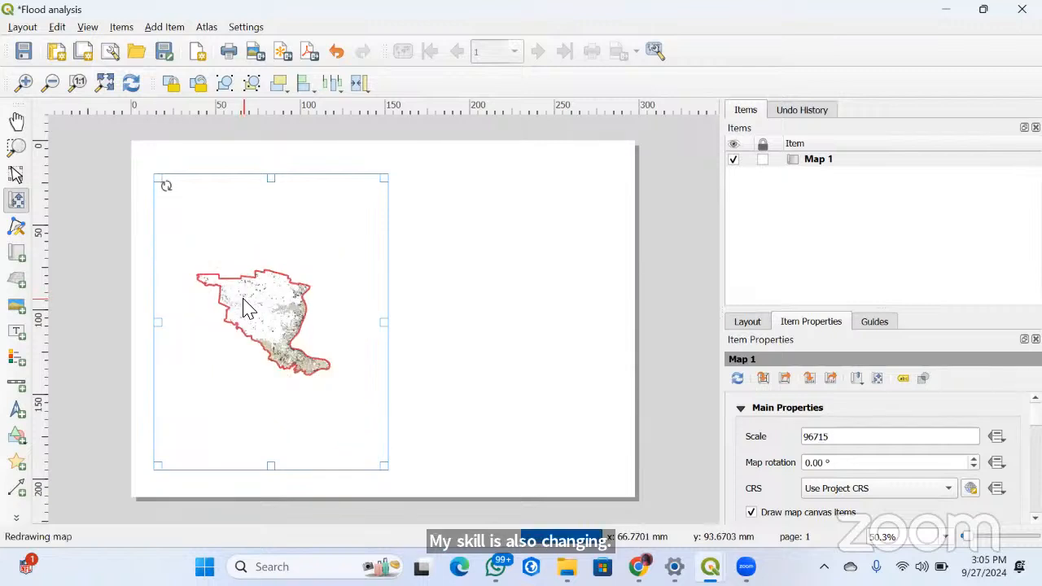
pyautogui.scroll(-3, 243, 299)
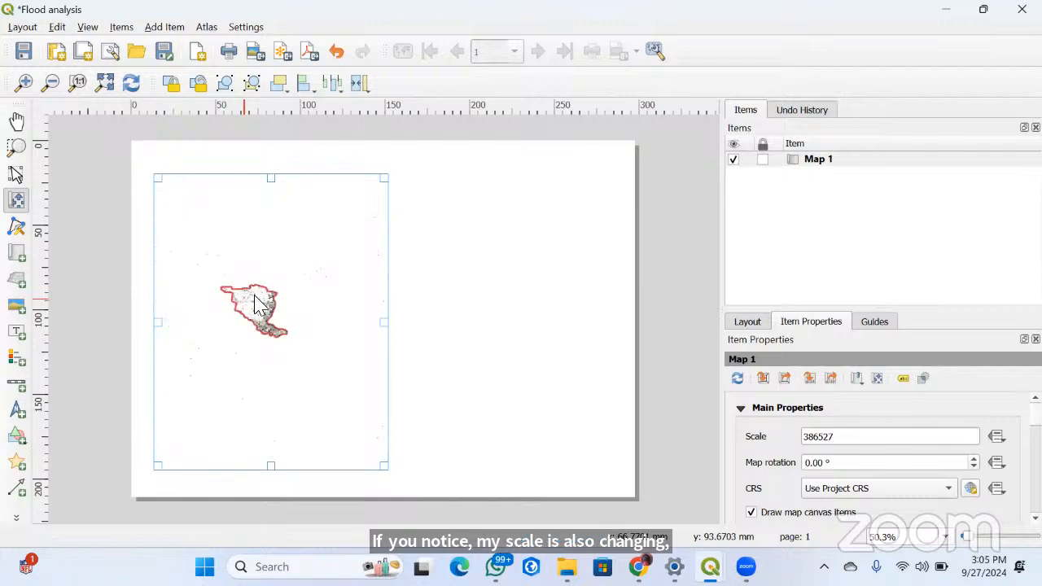
pyautogui.scroll(2, 257, 307)
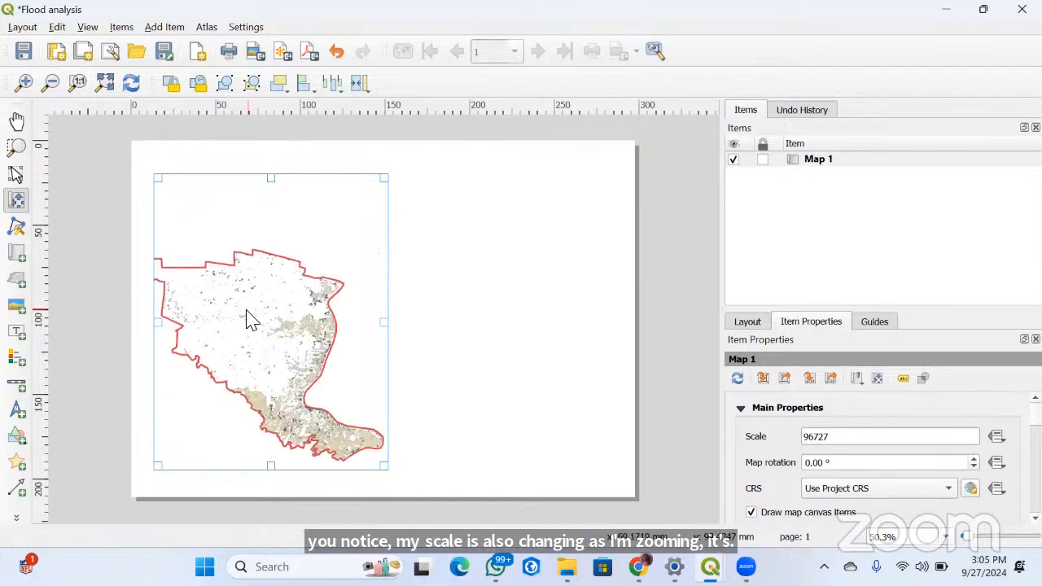
# Set the map's scale to 100000 and keep its CRS on the project CRS
pyautogui.click(836, 438)
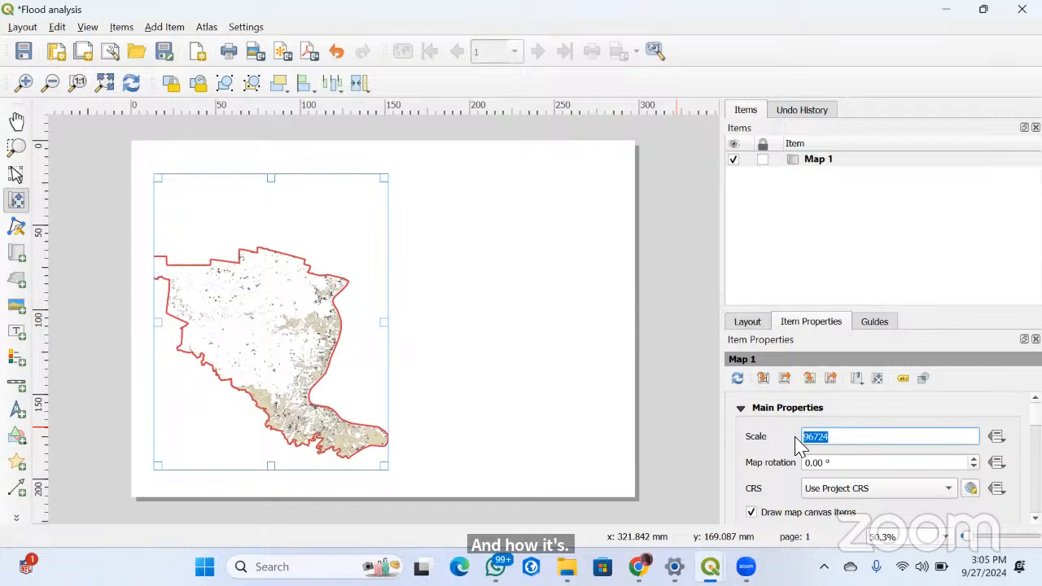
pyautogui.write('10000')
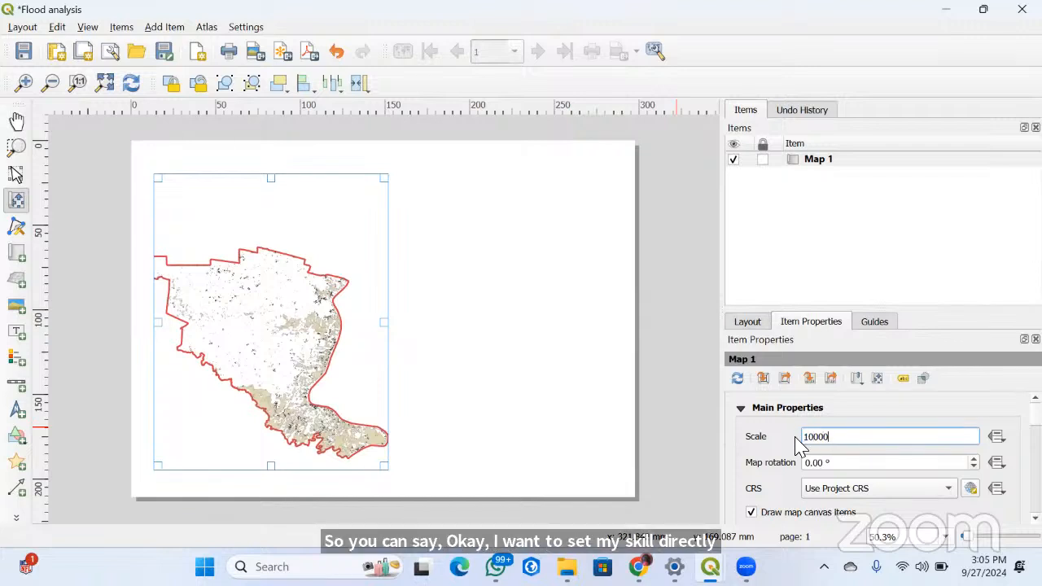
pyautogui.write('0')
pyautogui.press('Return')
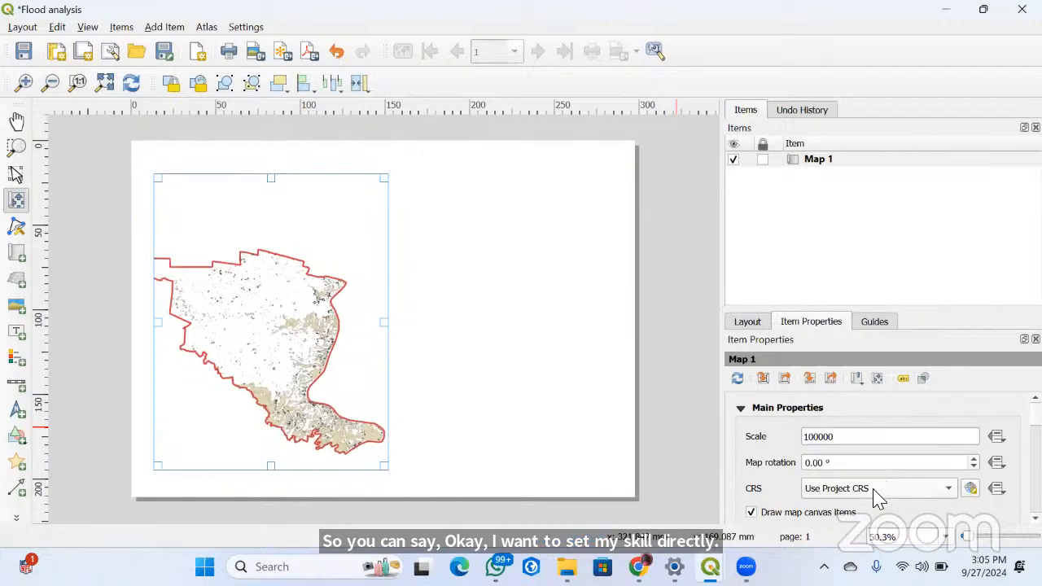
pyautogui.click(874, 491)
pyautogui.click(913, 487)
# Try zooming the map content, enter a scale of 100000 again, and shift the study area leftward within the frame
pyautogui.scroll(-2, 339, 363)
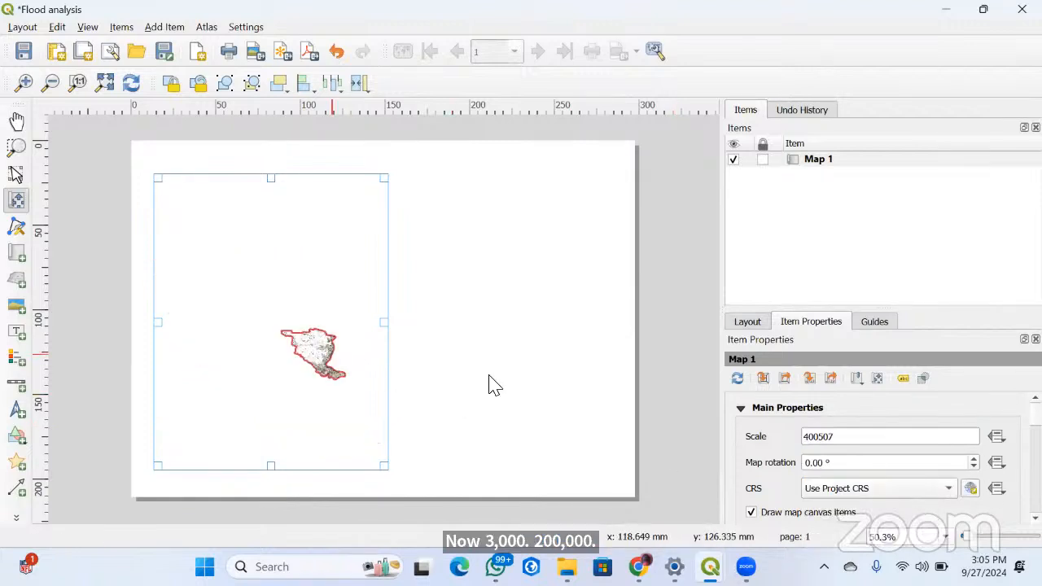
pyautogui.scroll(2, 293, 366)
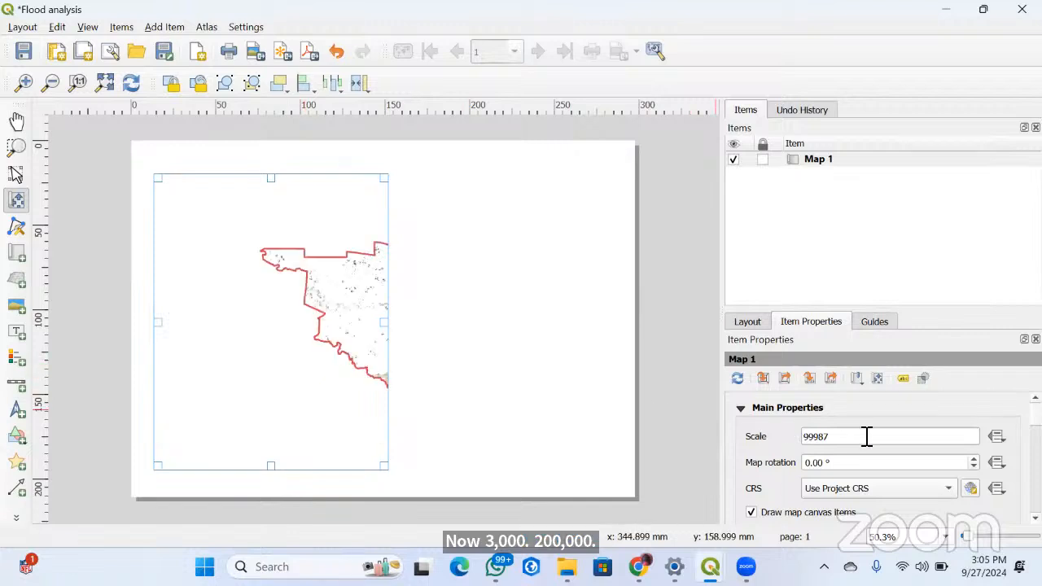
pyautogui.moveTo(831, 437); pyautogui.dragTo(779, 444)
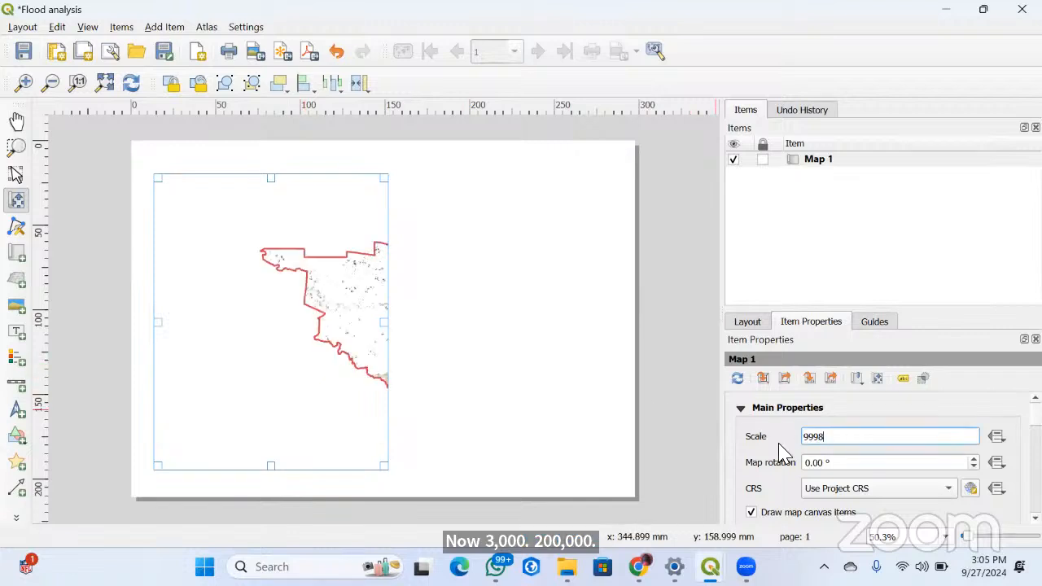
pyautogui.write('10000')
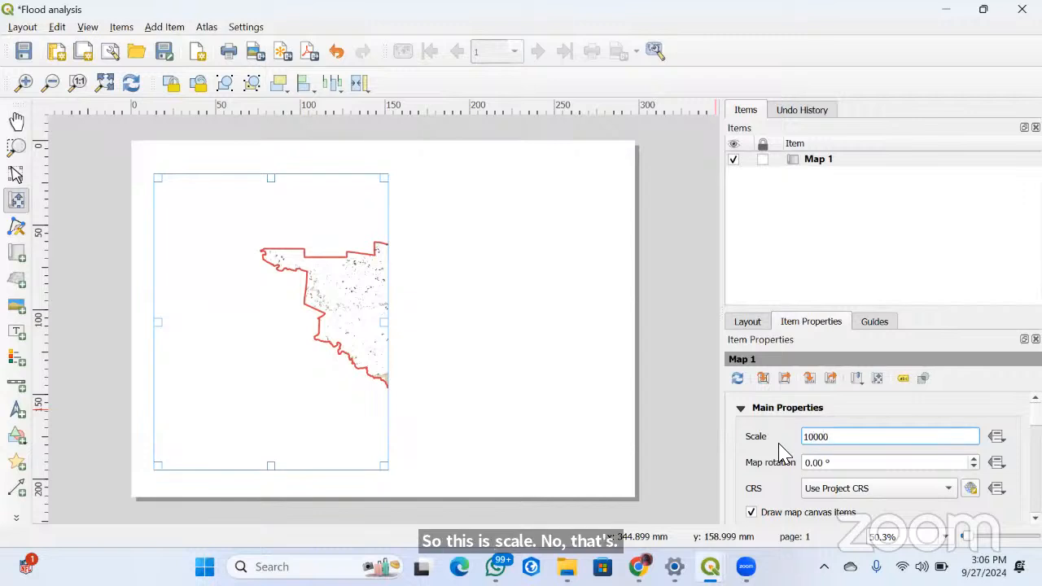
pyautogui.write('0')
pyautogui.moveTo(360, 371); pyautogui.dragTo(258, 343)
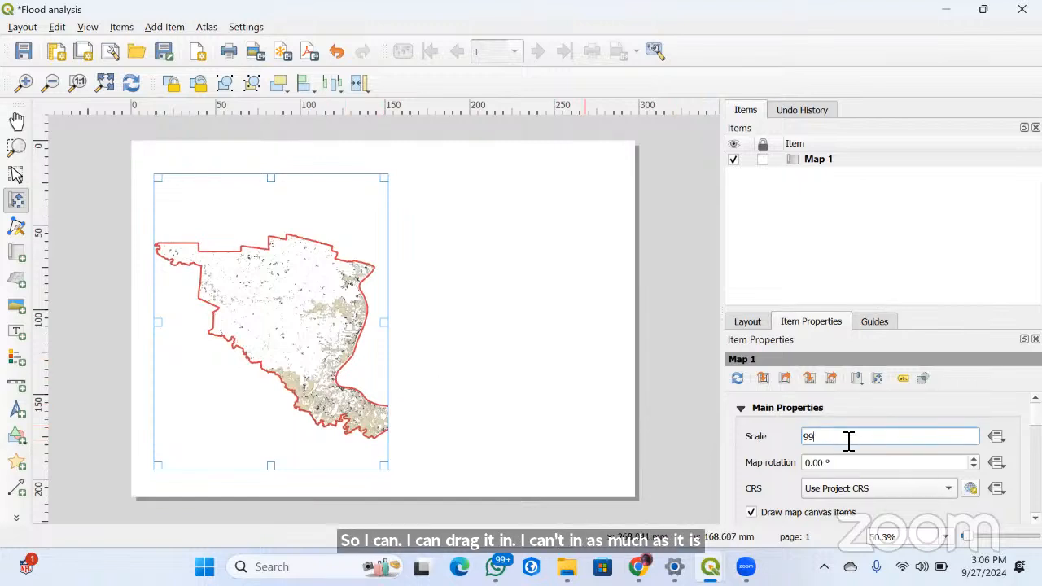
# Enter 99000 as the map scale and zoom the content out to about 1:198,000 so the whole study area fits
pyautogui.write('000')
pyautogui.click(872, 488)
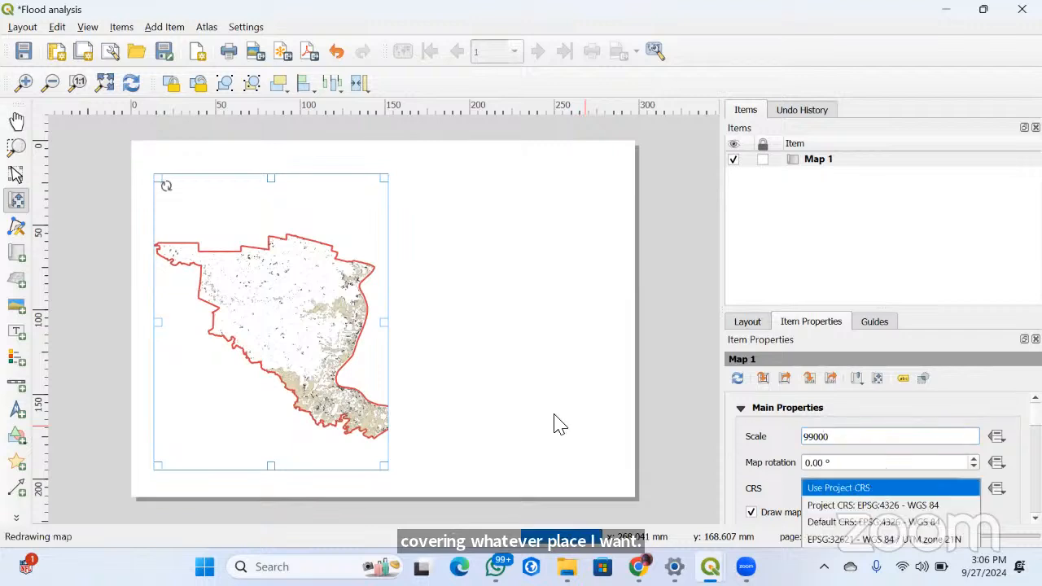
pyautogui.click(276, 342)
pyautogui.scroll(-1, 275, 333)
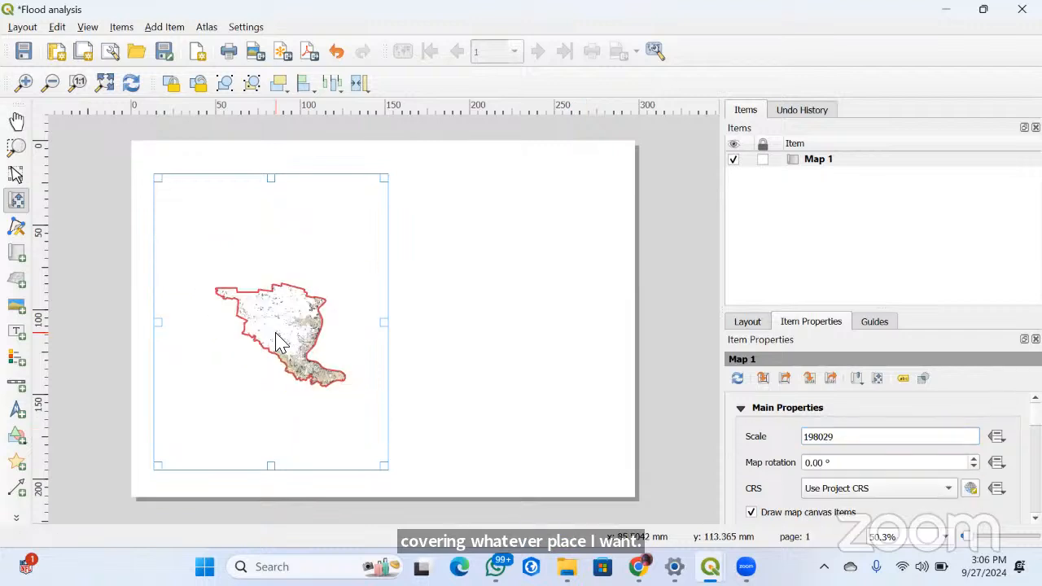
# Enlarge the first map's content to about 1:99,000 and shift it slightly up and to the right within its frame
pyautogui.scroll(1, 276, 333)
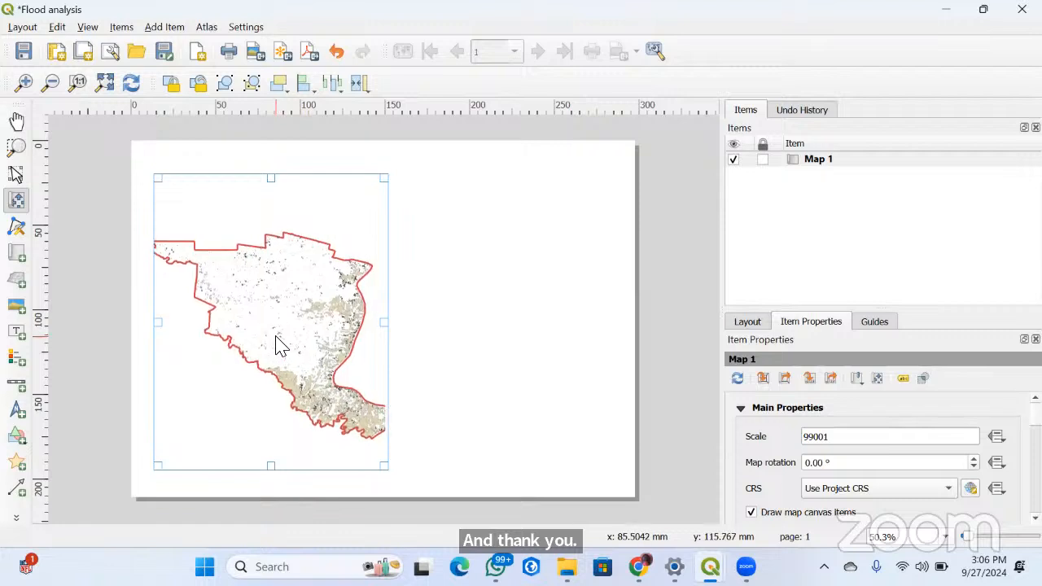
pyautogui.moveTo(276, 336); pyautogui.dragTo(281, 331)
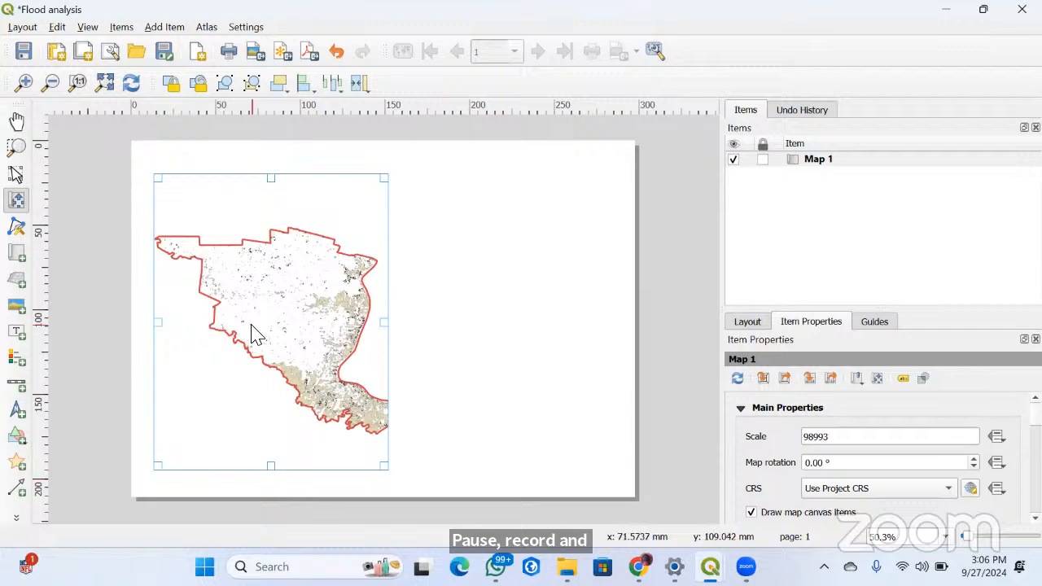
# Lock the first map item and unlock it again
pyautogui.click(171, 84)
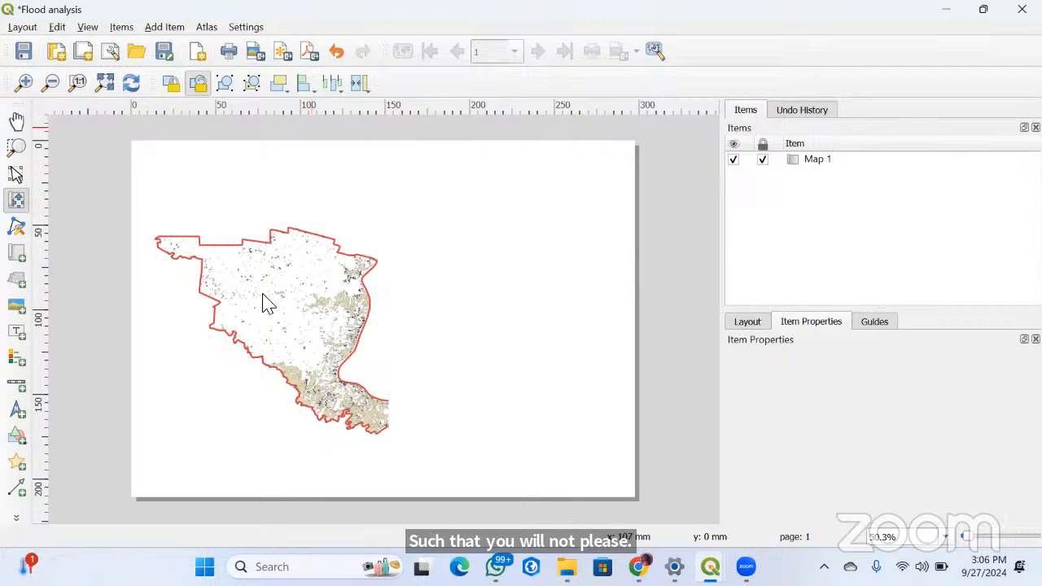
pyautogui.click(198, 84)
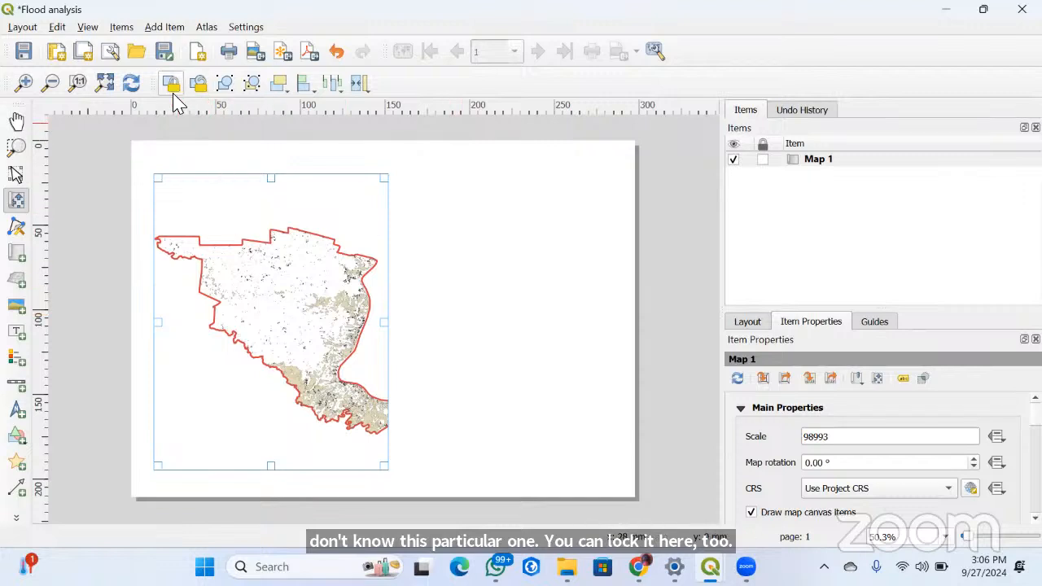
pyautogui.click(262, 244)
pyautogui.click(198, 86)
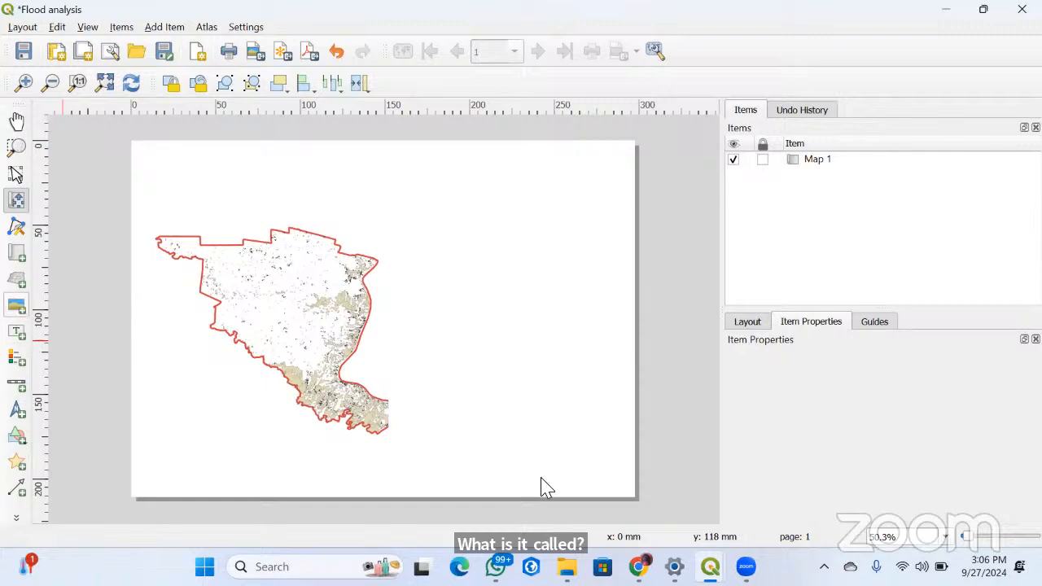
# Draw a second map frame about 95 by 72 mm on the right half of the page
pyautogui.click(18, 253)
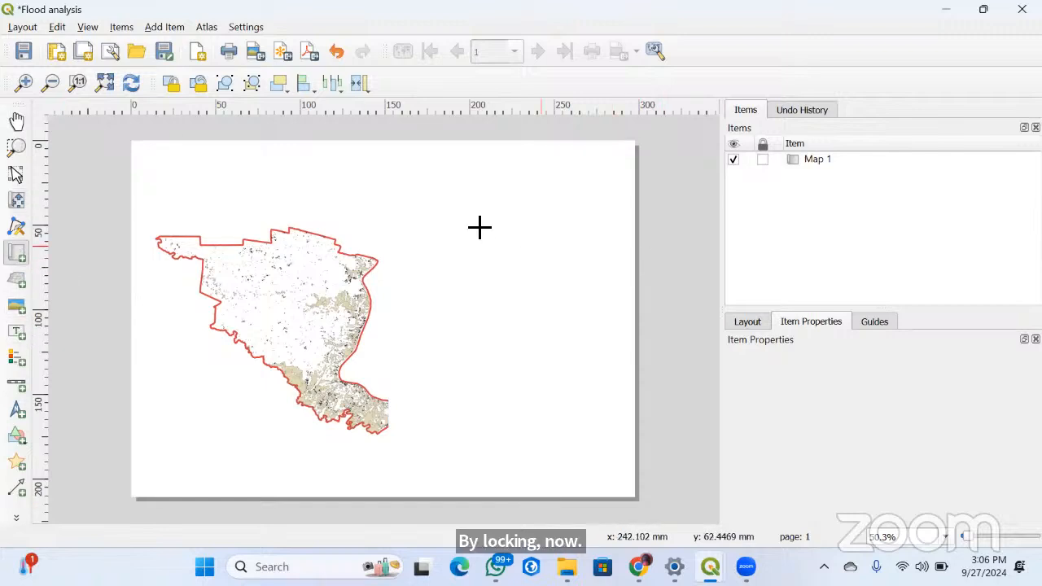
pyautogui.moveTo(459, 215); pyautogui.dragTo(623, 342)
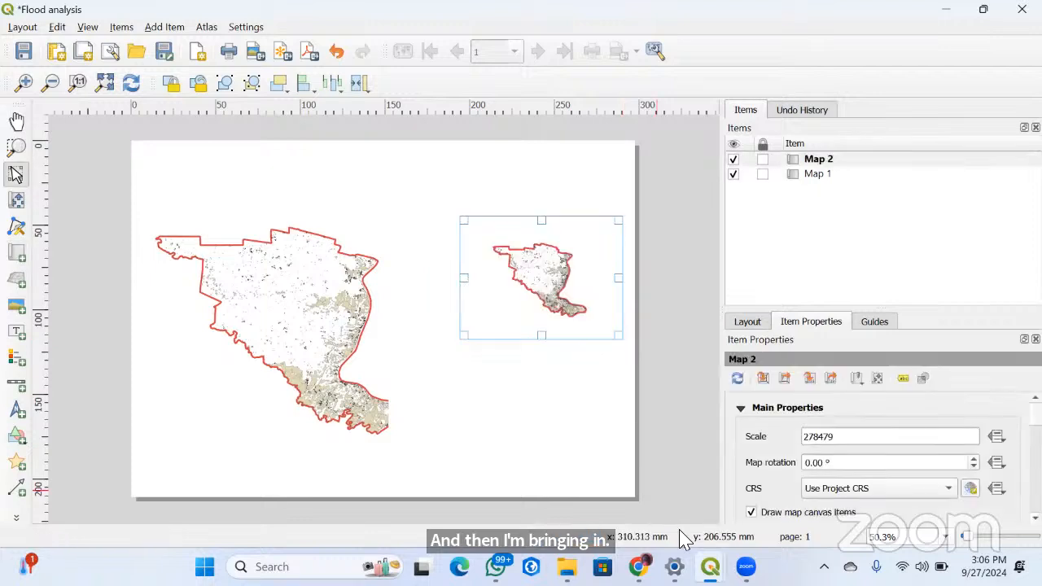
# Switch to the FLOOD EXTENT project window and add the OSM Standard basemap through QuickMapServices
pyautogui.moveTo(709, 566)
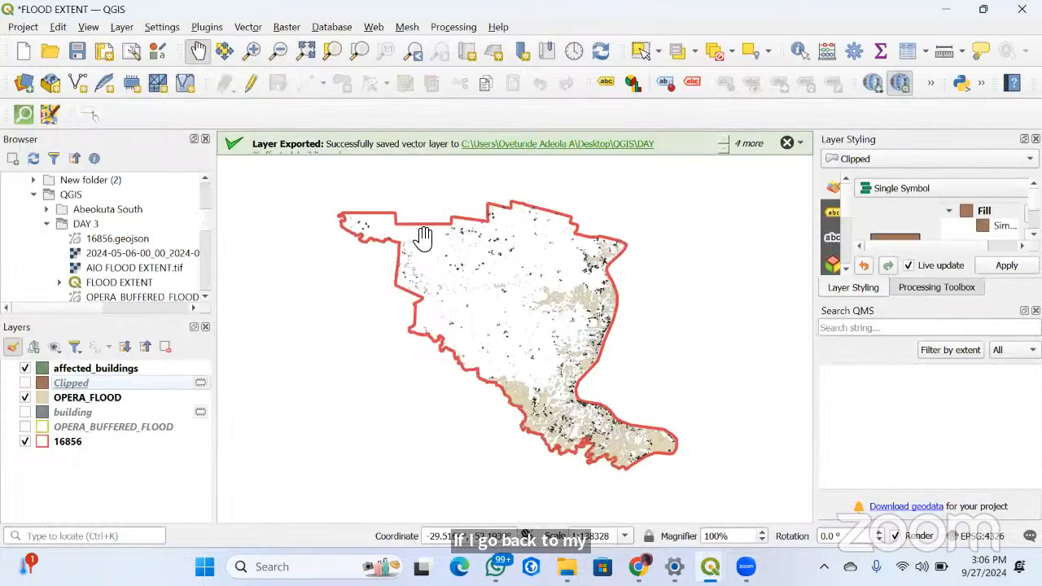
pyautogui.click(373, 27)
pyautogui.moveTo(419, 66)
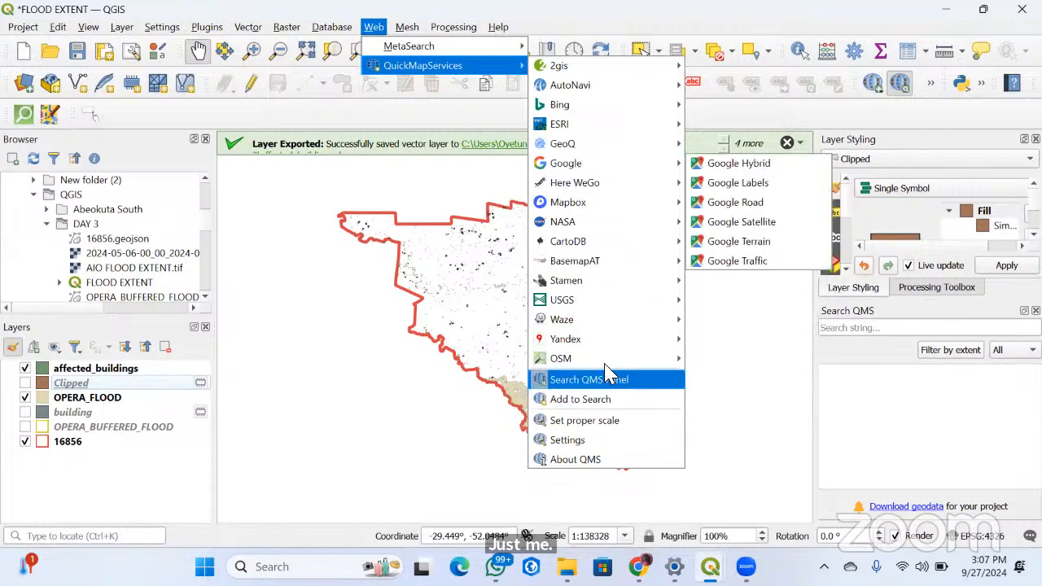
pyautogui.moveTo(611, 365)
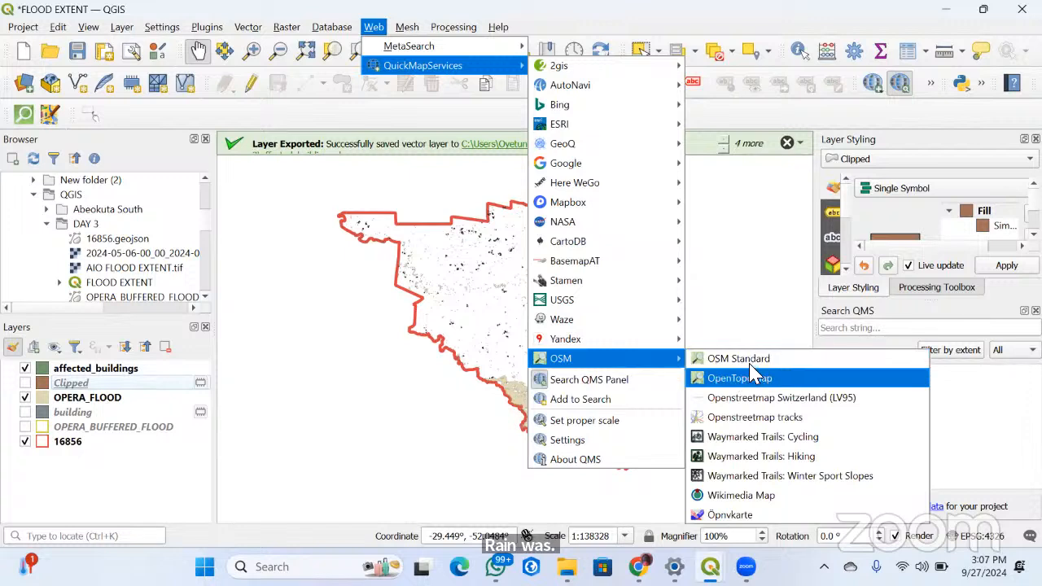
pyautogui.click(754, 359)
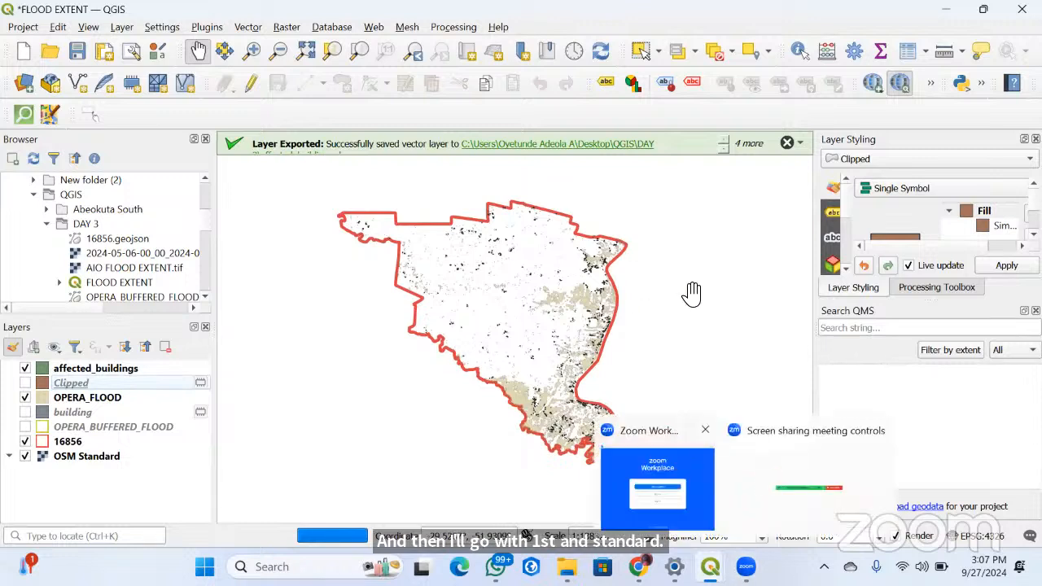
# Return to the Flood analysis layout, let both maps pick up the basemap, and lock Map 1
pyautogui.moveTo(709, 568)
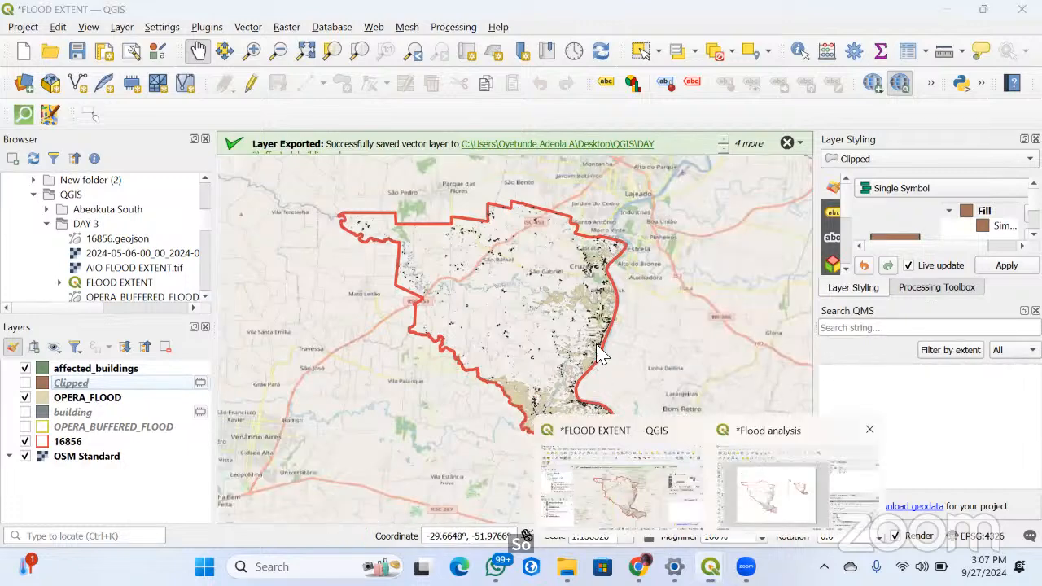
pyautogui.click(769, 517)
pyautogui.rightClick(585, 323)
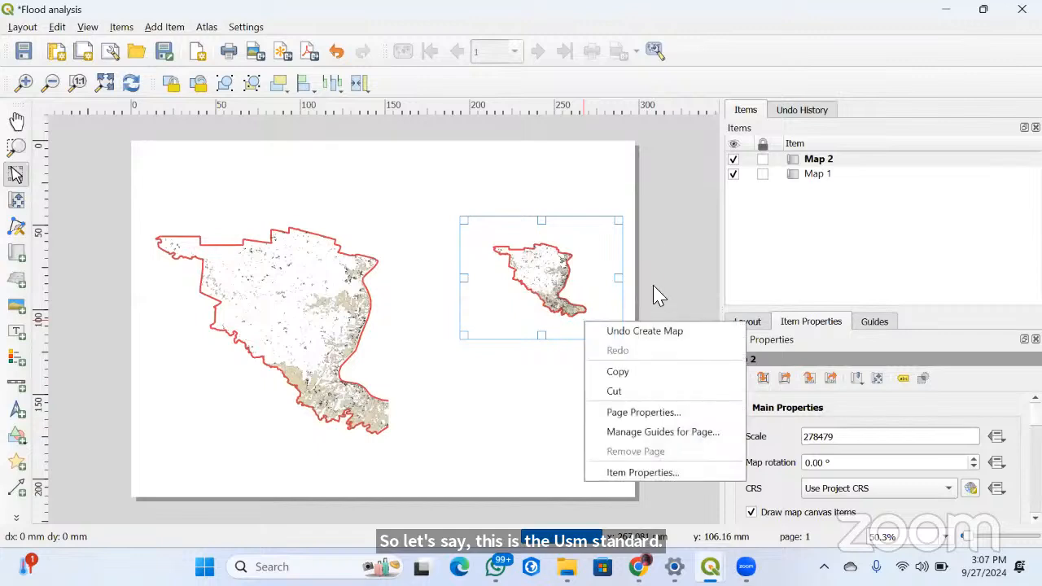
pyautogui.click(802, 176)
pyautogui.rightClick(803, 172)
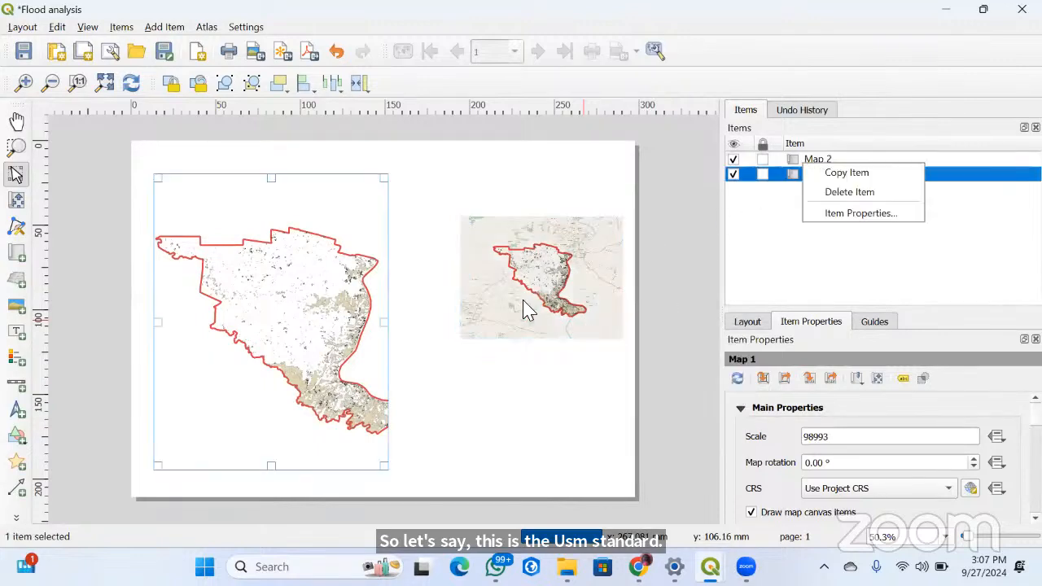
pyautogui.click(527, 305)
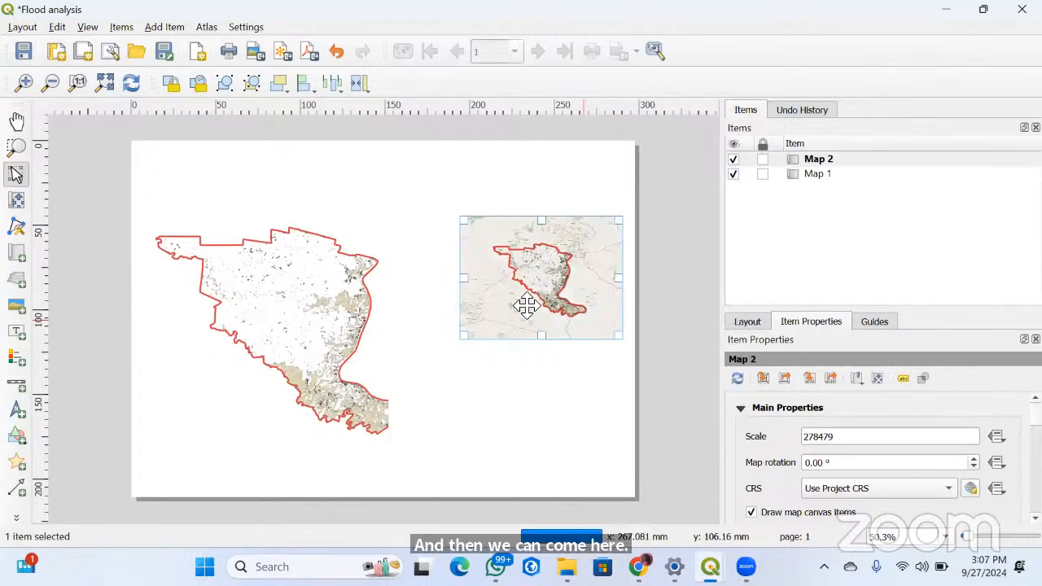
pyautogui.click(246, 295)
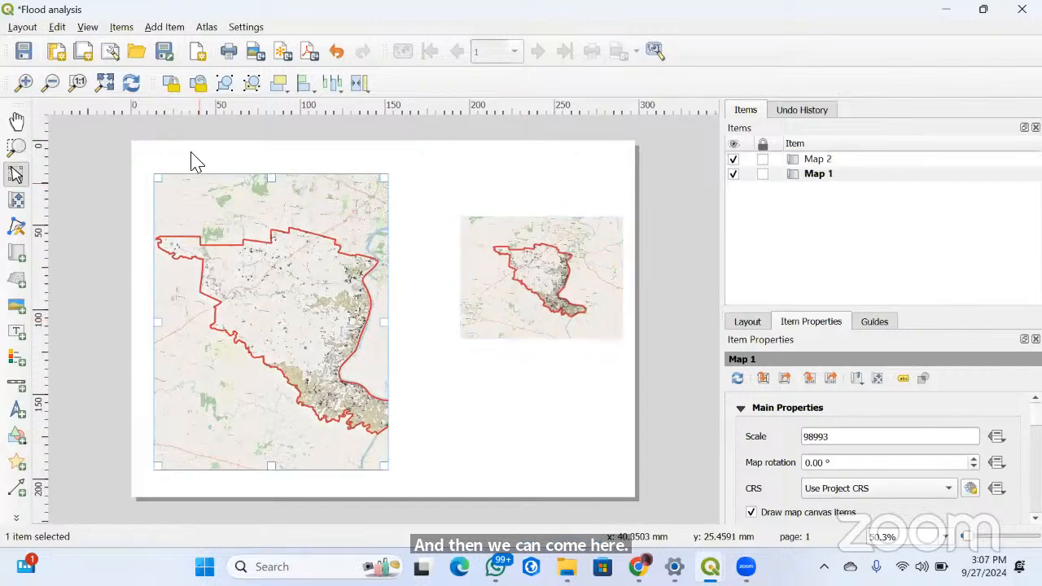
pyautogui.click(171, 82)
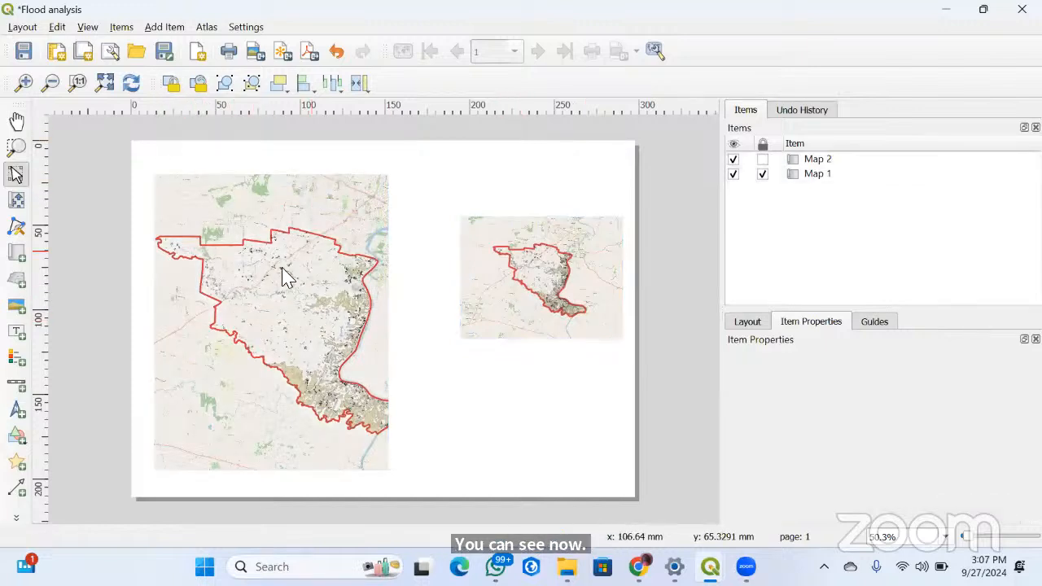
# Zoom the content of the second map far out to try to make it an overview of the surrounding region
pyautogui.click(256, 255)
pyautogui.click(531, 251)
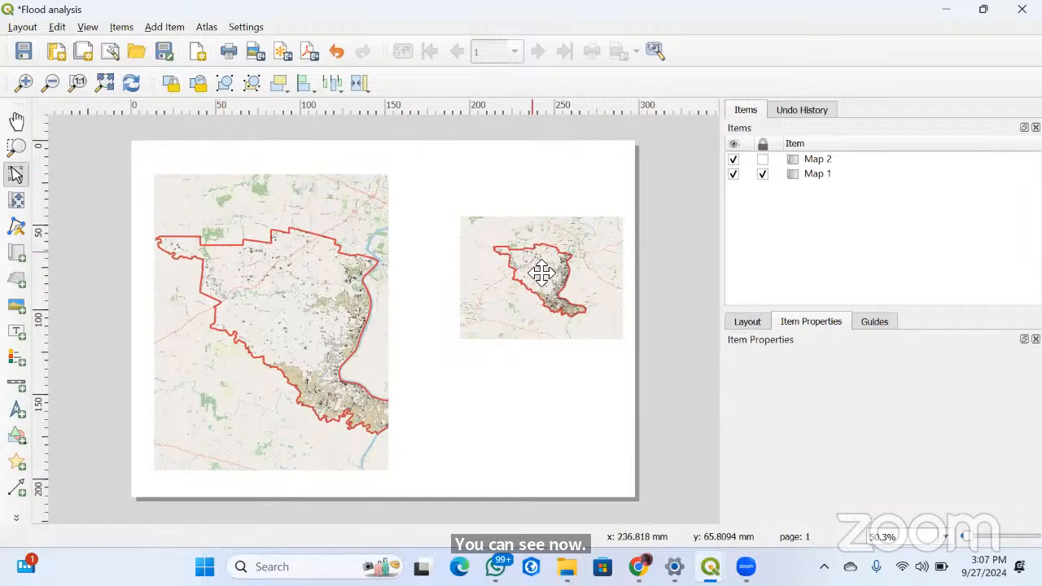
pyautogui.click(541, 273)
pyautogui.scroll(-4, 422, 324)
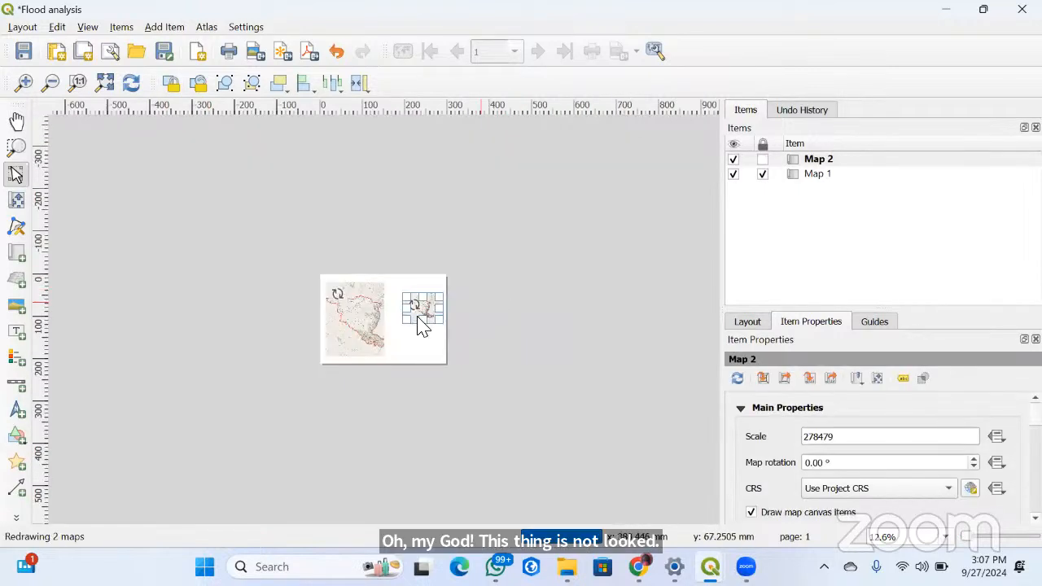
pyautogui.scroll(2, 410, 314)
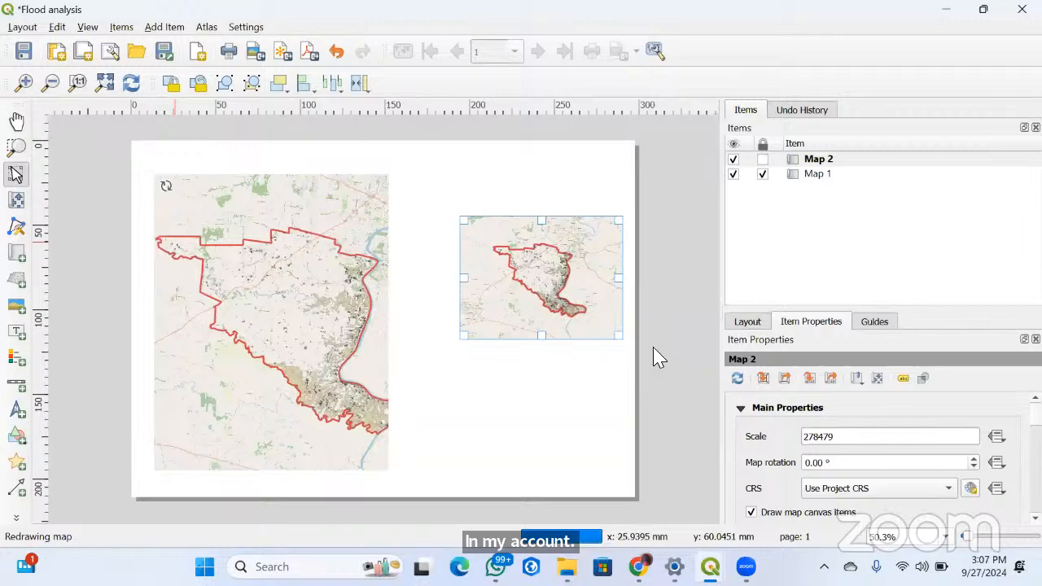
pyautogui.press('c')
pyautogui.scroll(-4, 525, 285)
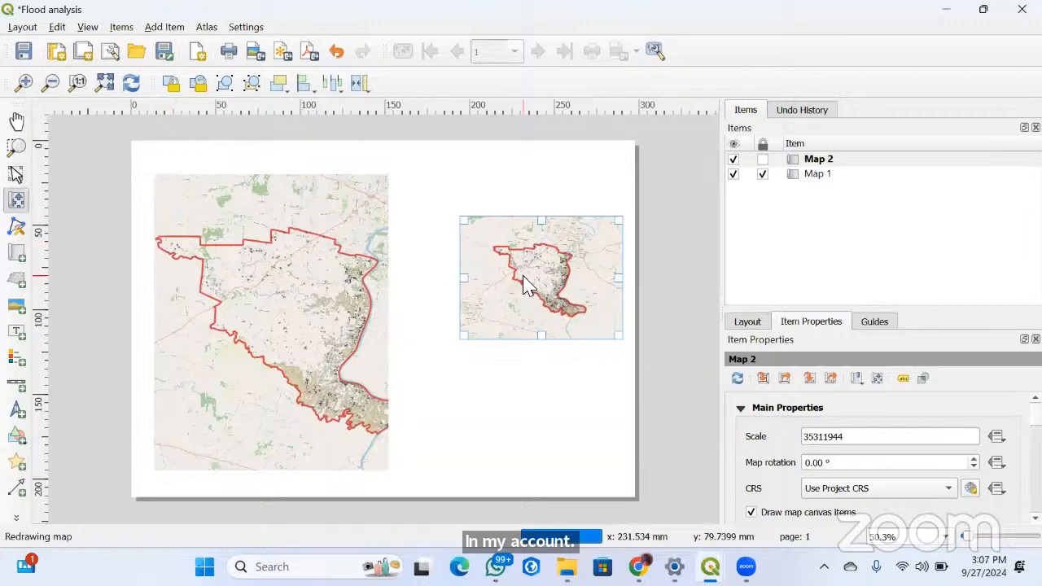
pyautogui.scroll(-3, 525, 284)
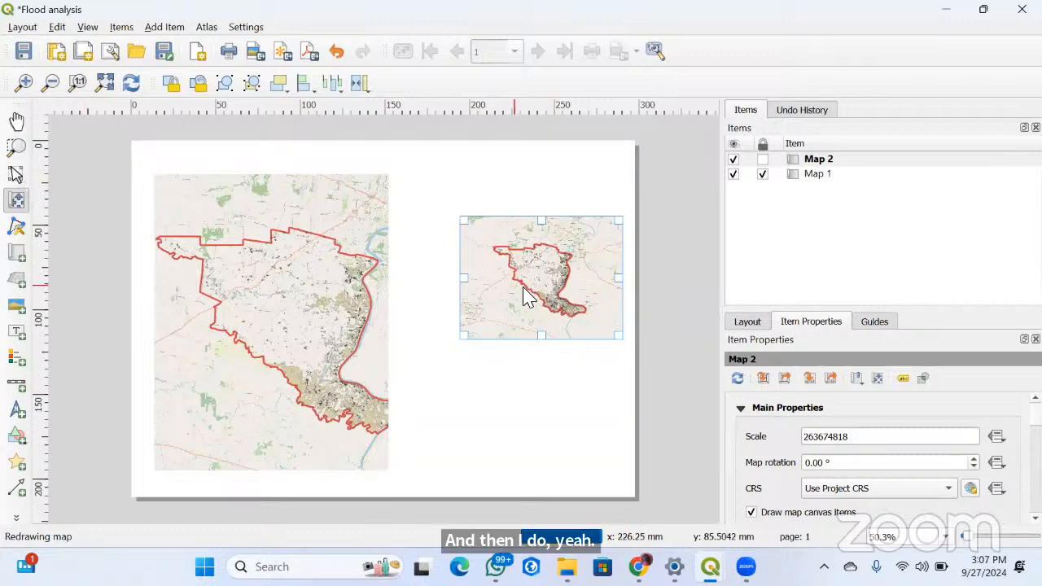
pyautogui.scroll(-3, 527, 295)
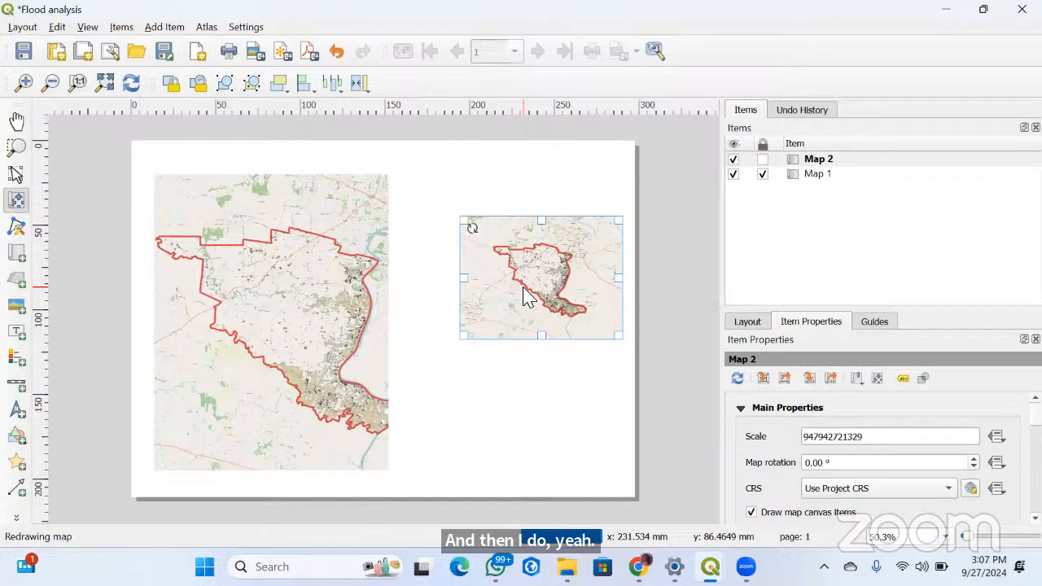
pyautogui.scroll(-5, 528, 295)
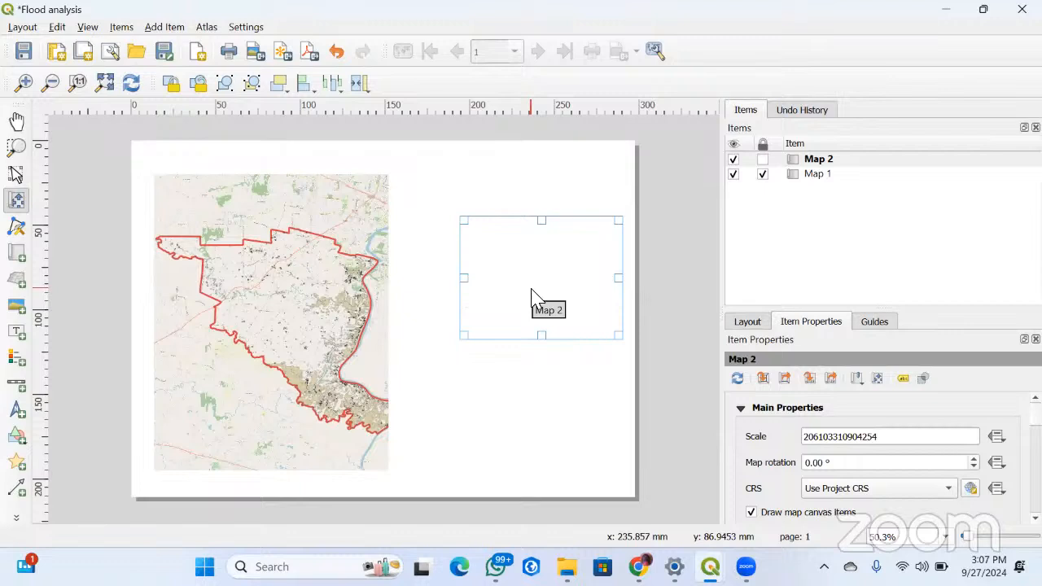
# Lock and unlock the second map, and try shifting its content leftward within the frame
pyautogui.click(762, 159)
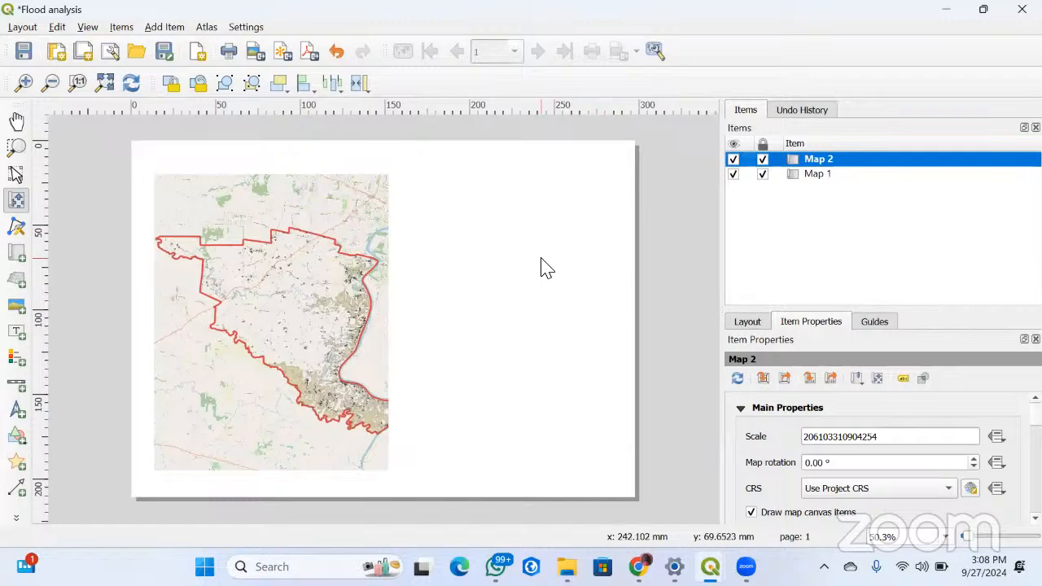
pyautogui.click(762, 174)
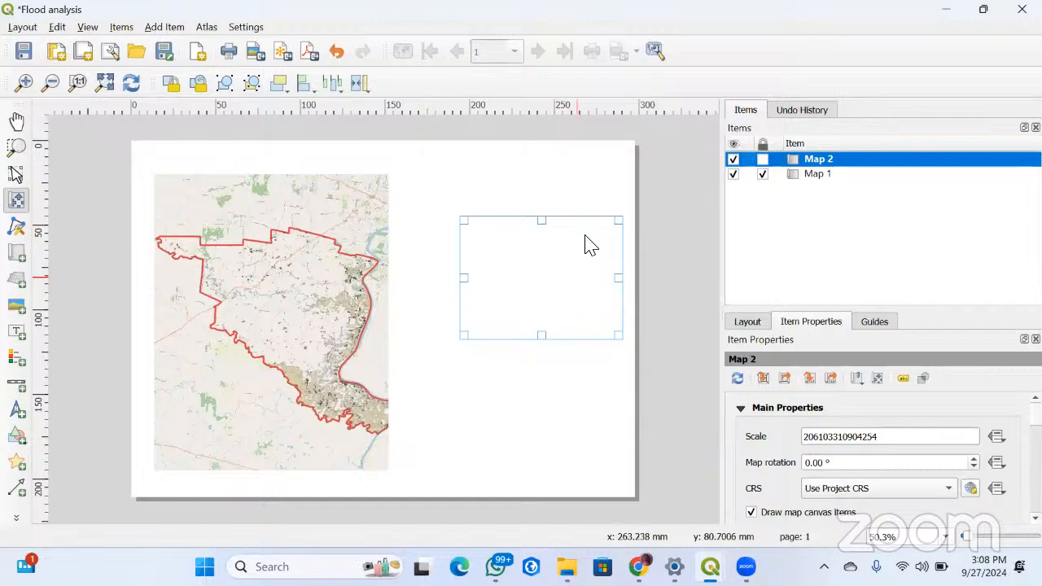
pyautogui.moveTo(547, 272); pyautogui.dragTo(502, 273)
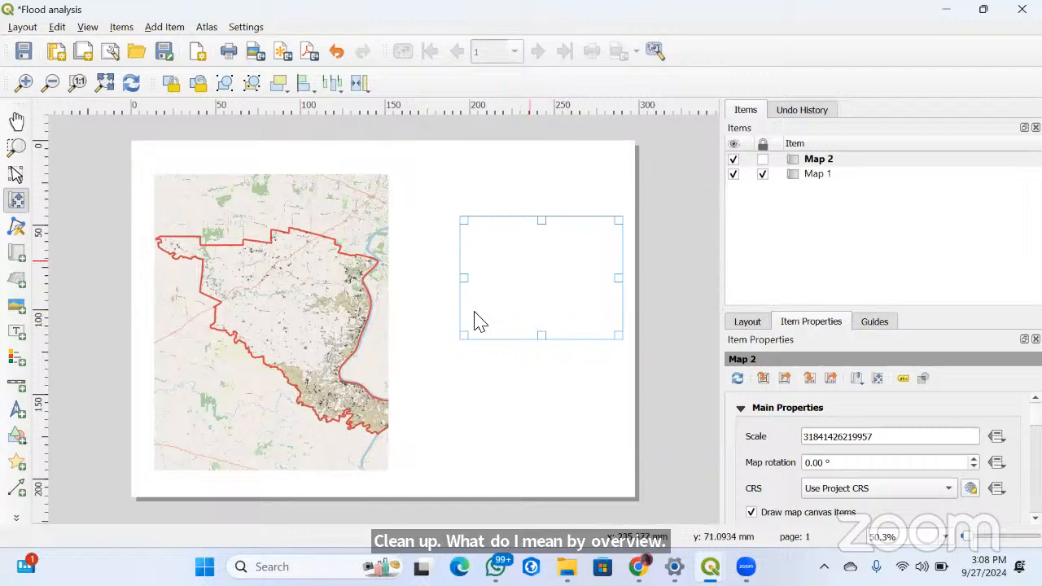
pyautogui.scroll(2, 506, 313)
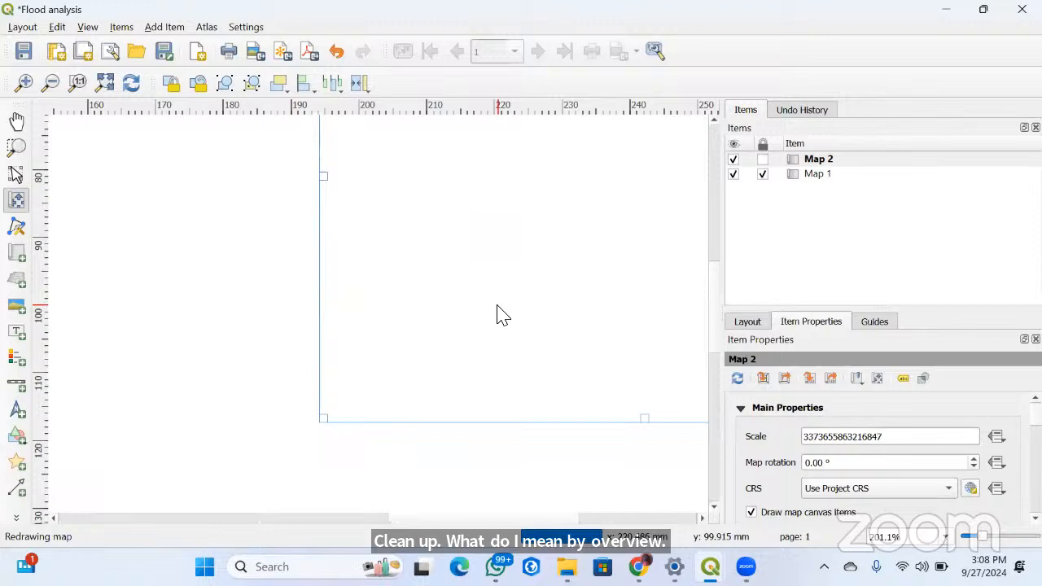
pyautogui.moveTo(413, 523); pyautogui.dragTo(281, 534)
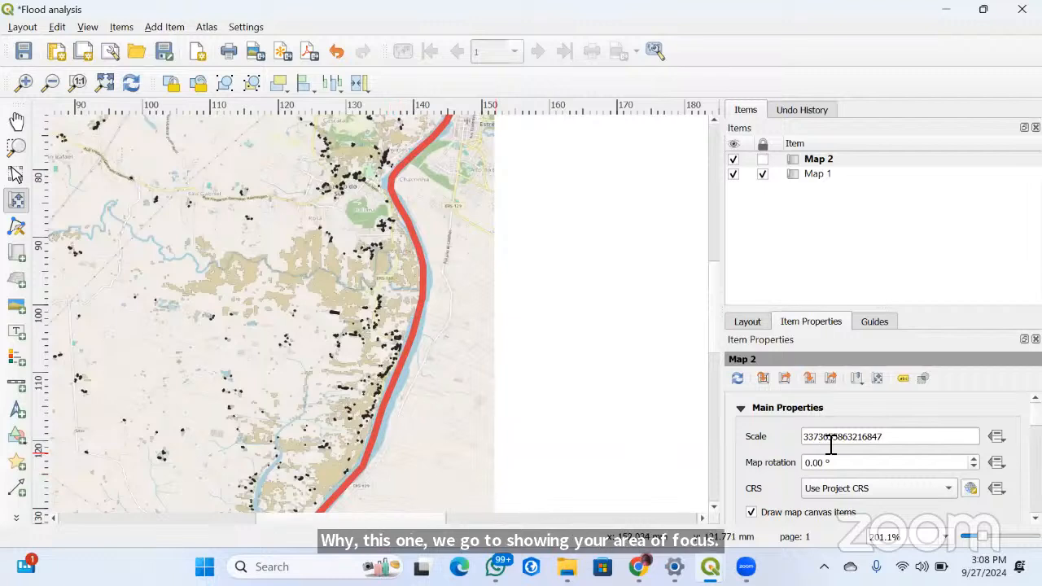
# Try a scale of 3216847 on the second map with the project CRS kept, and delete its frame from the page
pyautogui.moveTo(848, 436); pyautogui.dragTo(774, 447)
pyautogui.press('BackSpace')
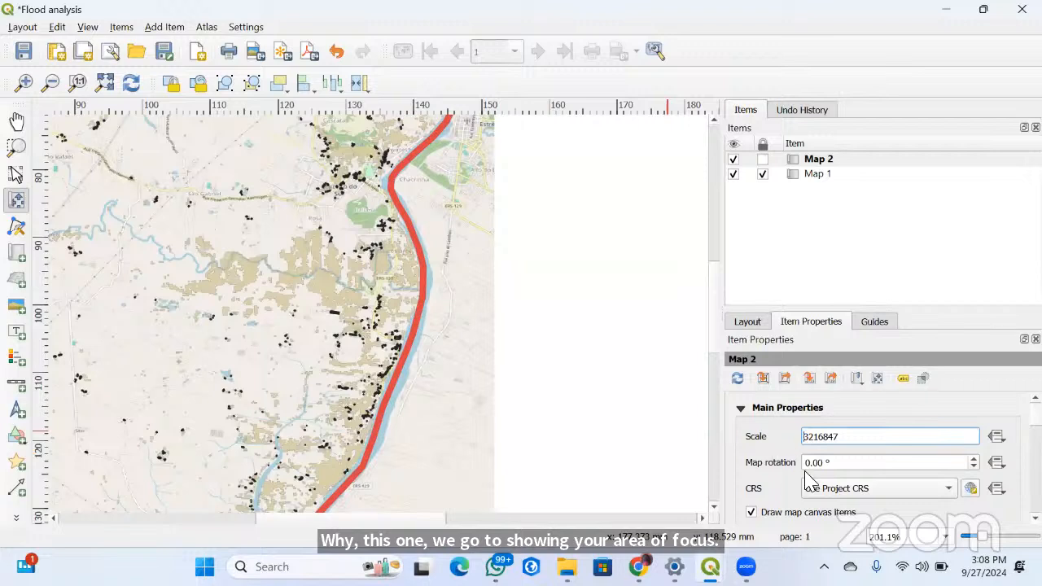
pyautogui.click(808, 496)
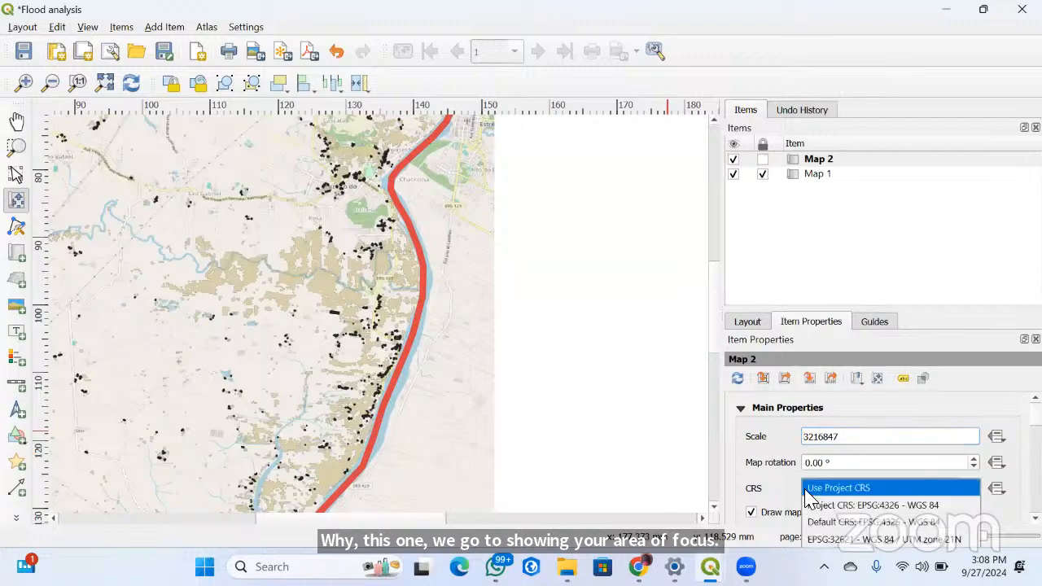
pyautogui.click(510, 453)
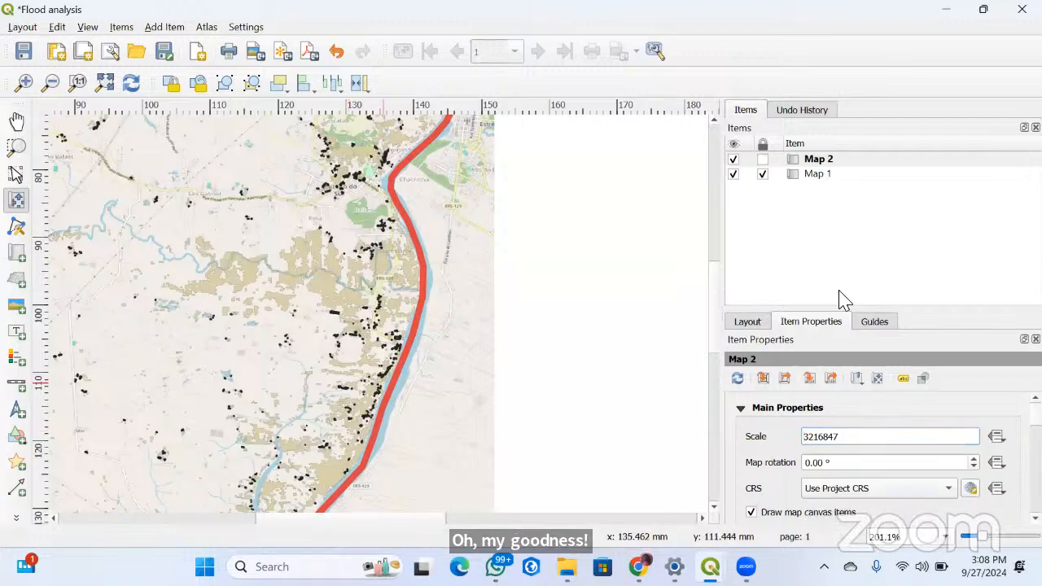
pyautogui.click(110, 84)
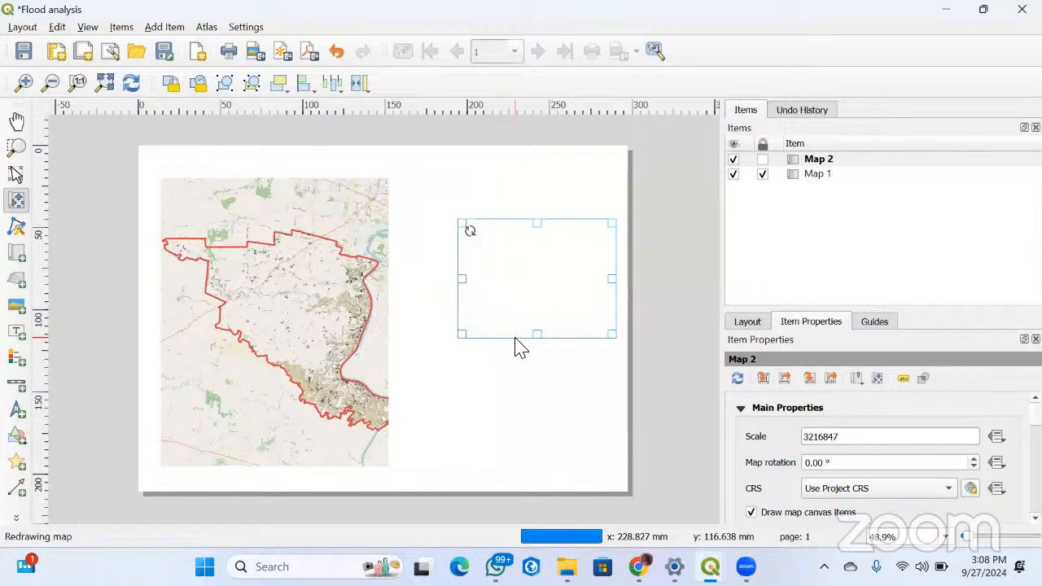
pyautogui.press('Delete')
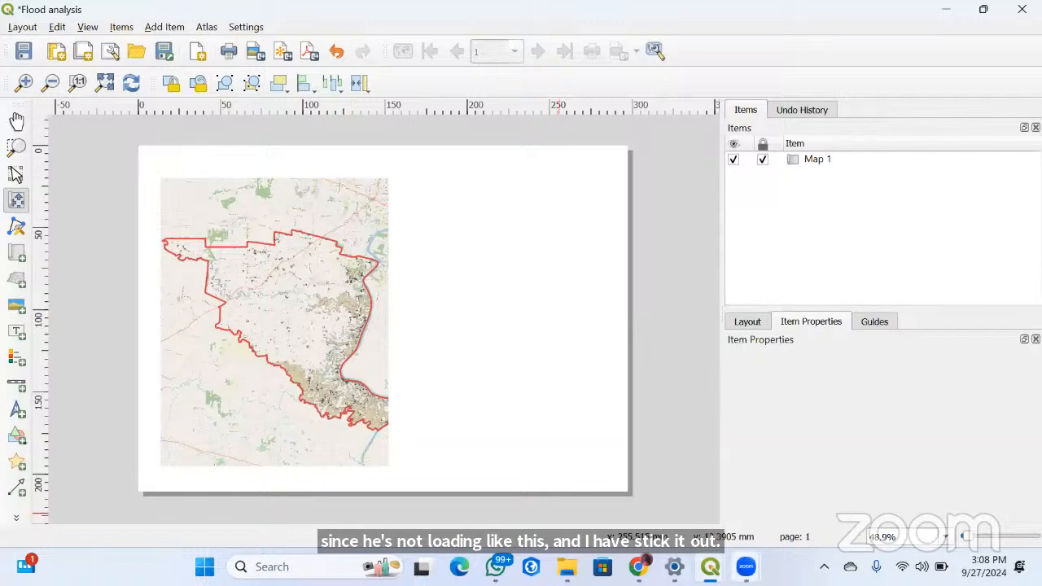
# Hide the OSM Standard basemap in the main project window, then unlock and refresh Map 1 in the Flood analysis layout
pyautogui.moveTo(711, 560)
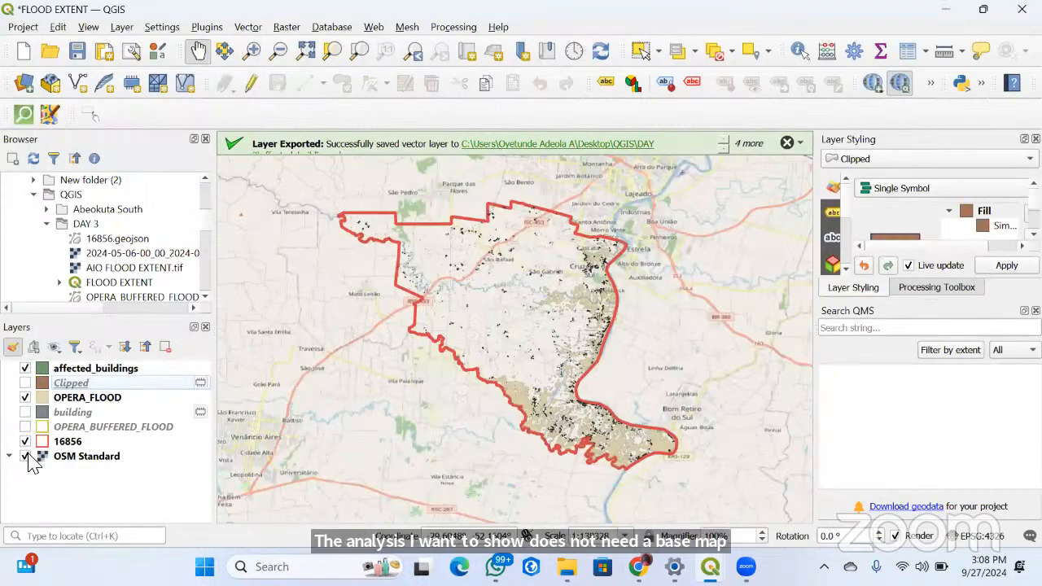
pyautogui.click(25, 455)
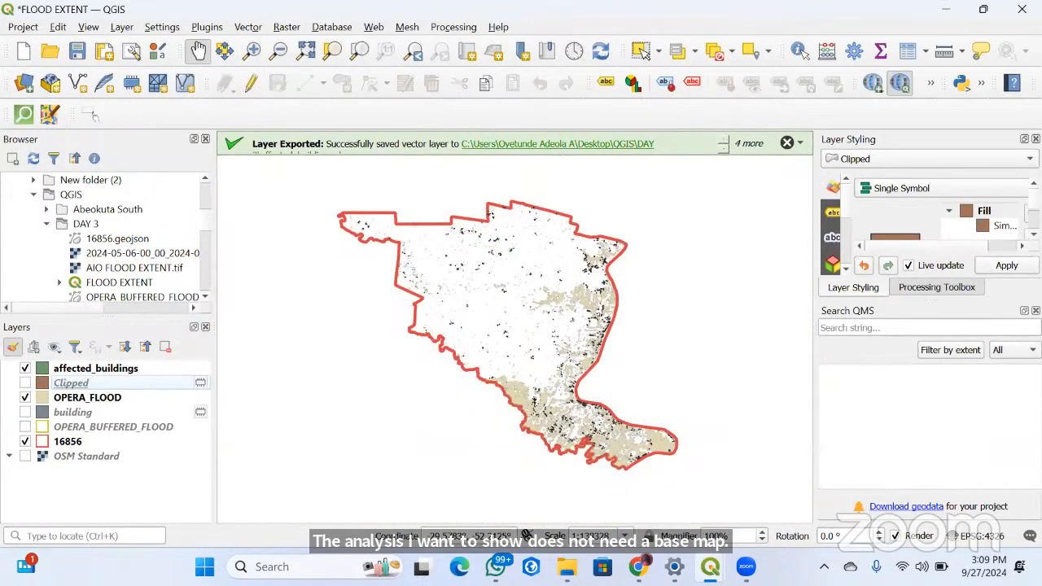
pyautogui.click(756, 514)
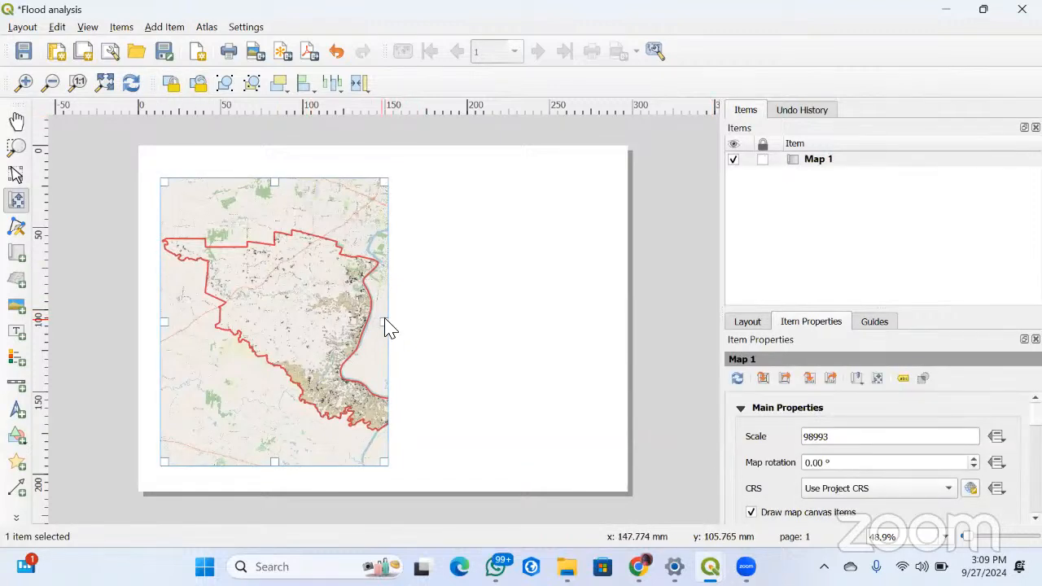
pyautogui.click(285, 315)
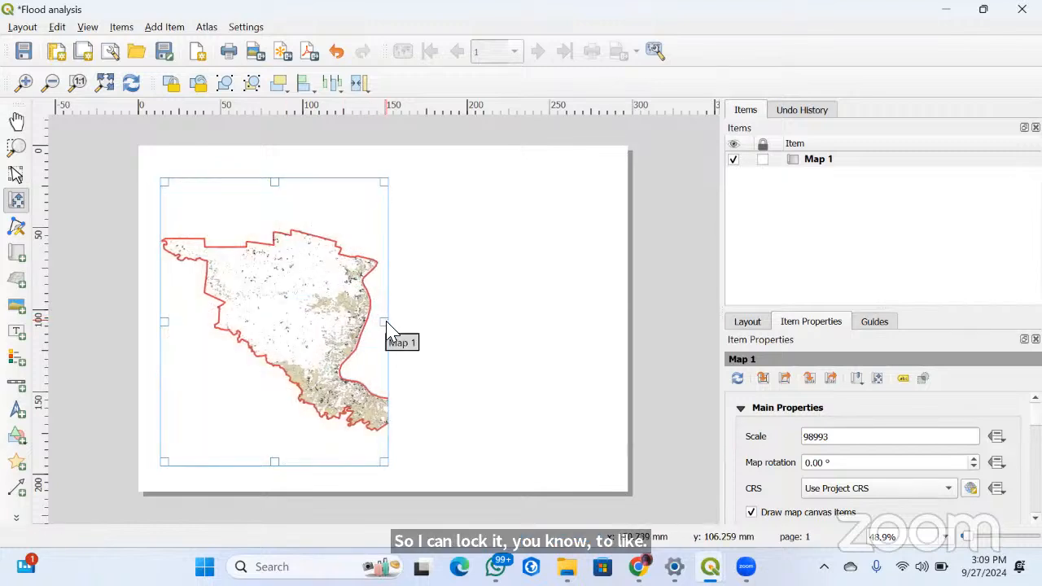
# Widen Map 1's frame to nearly the full page width and try rescaling its content to fit
pyautogui.click(16, 176)
pyautogui.moveTo(388, 322); pyautogui.dragTo(613, 344)
pyautogui.scroll(1, 426, 333)
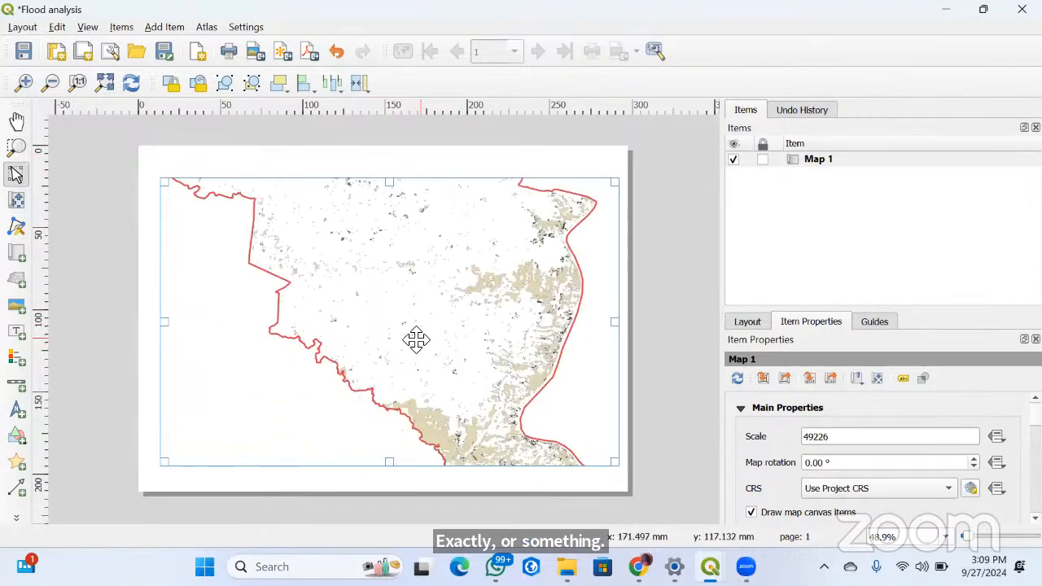
pyautogui.scroll(-3, 416, 339)
pyautogui.click(16, 200)
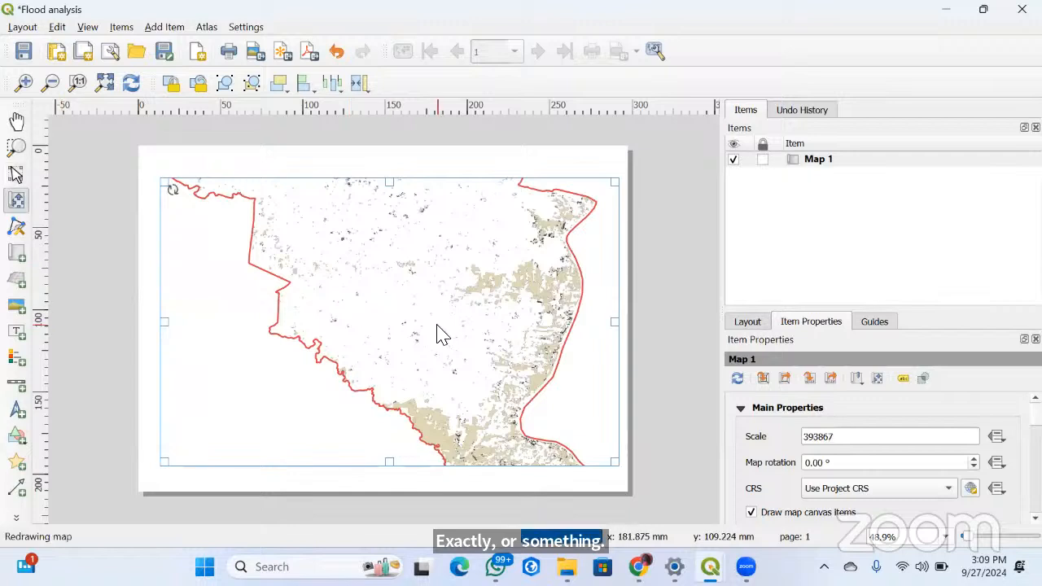
pyautogui.scroll(1, 431, 330)
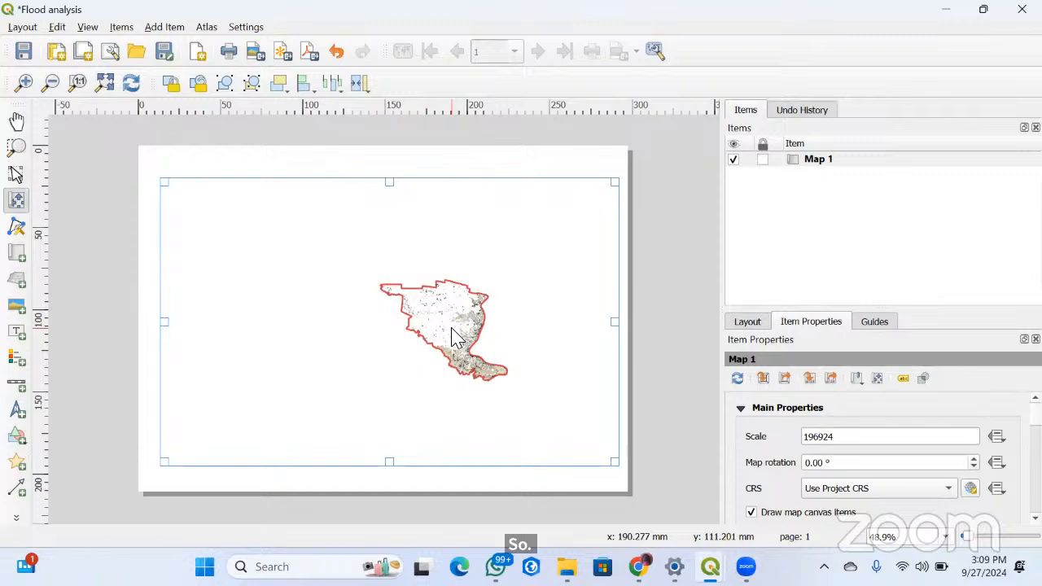
# Try shifting Map 1's content leftward within the frame and rescaling it around the study area
pyautogui.moveTo(448, 333); pyautogui.dragTo(362, 323)
pyautogui.scroll(1, 363, 323)
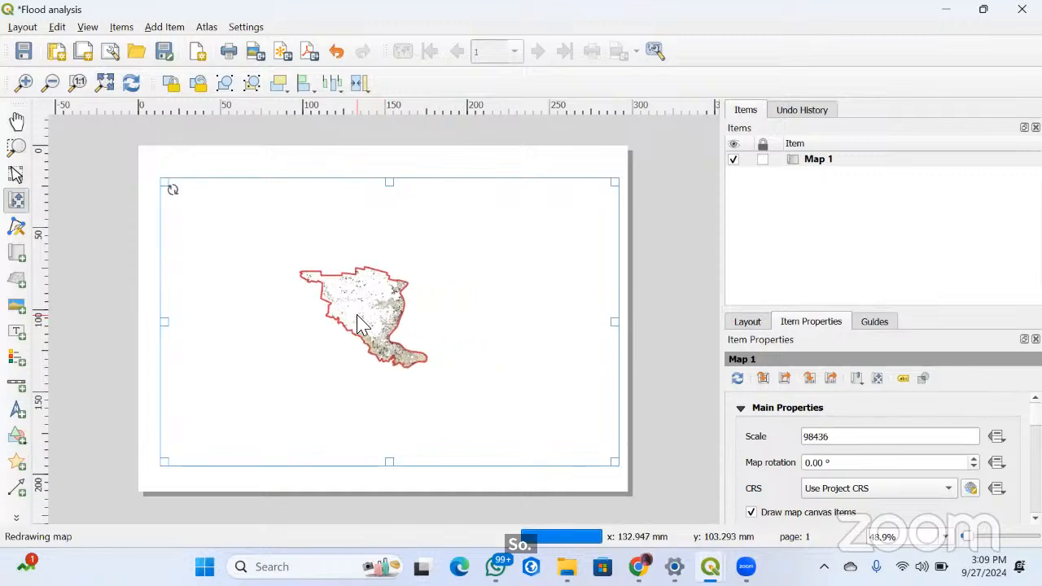
pyautogui.scroll(3, 357, 315)
pyautogui.scroll(-8, 356, 314)
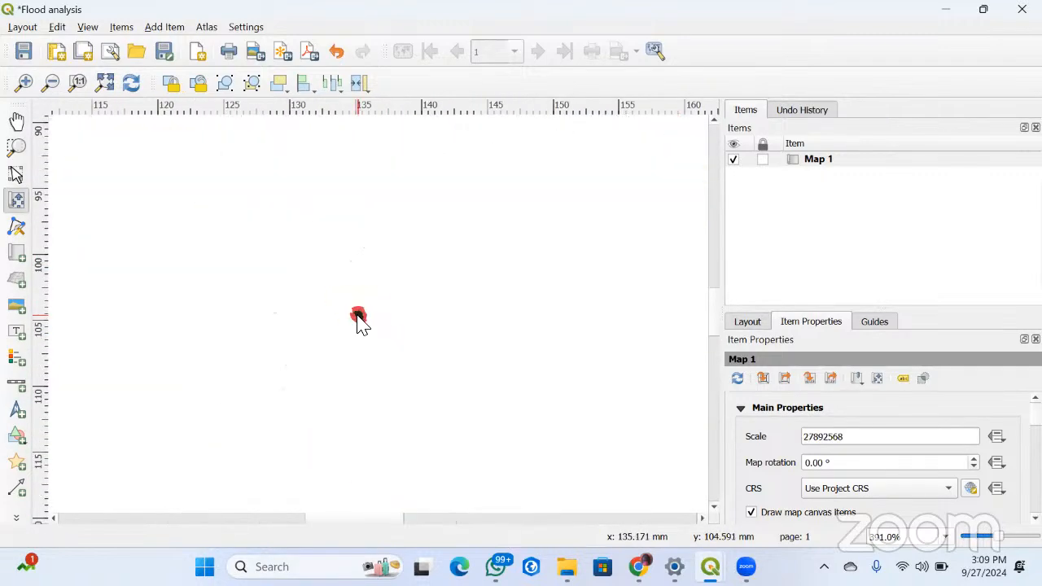
pyautogui.scroll(1, 360, 322)
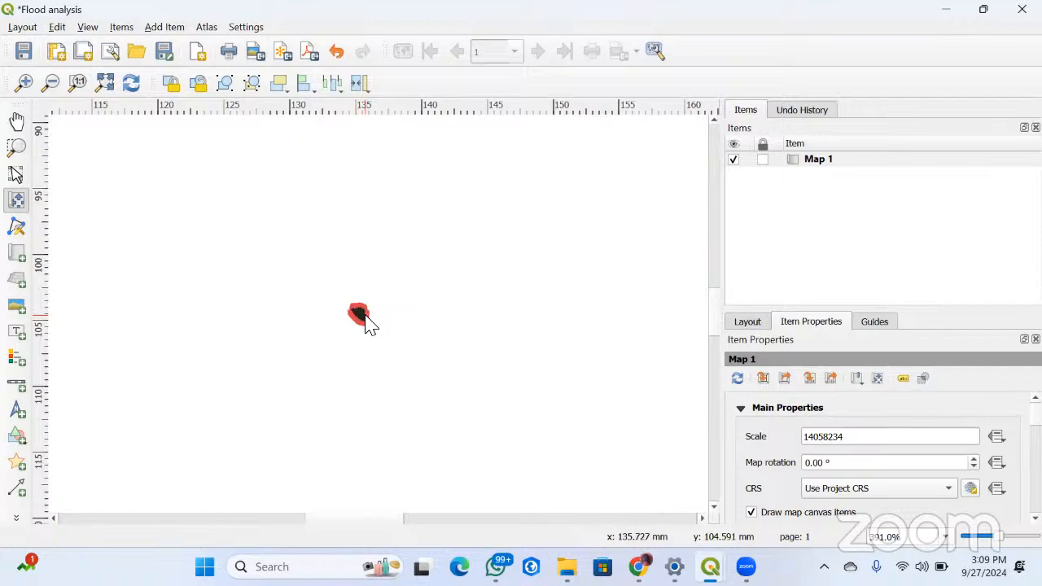
# Try a scale of 140000 on Map 1, toggle the drawing of map canvas items off and on, and inspect the page
pyautogui.click(849, 440)
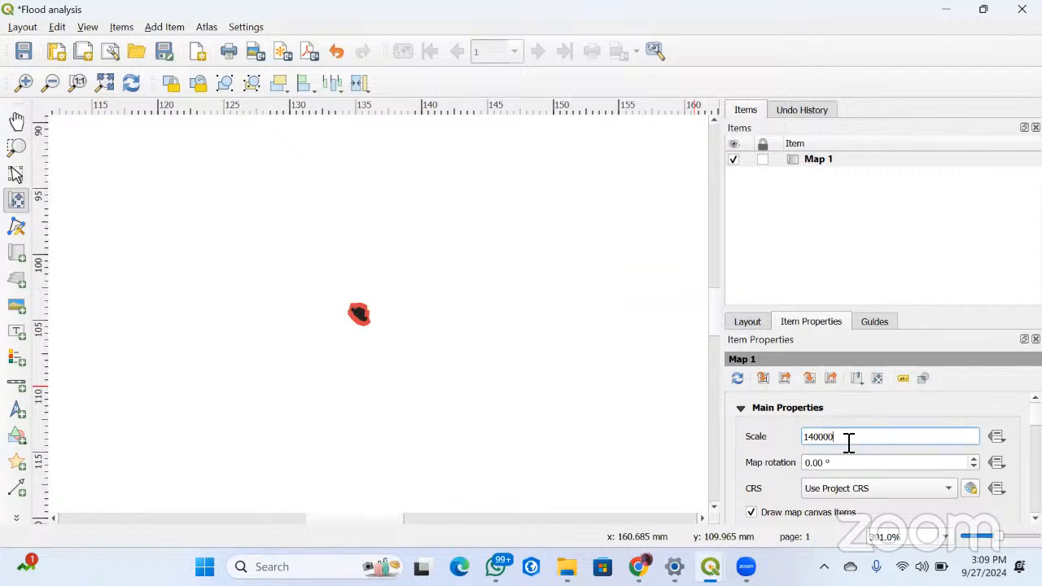
pyautogui.click(105, 83)
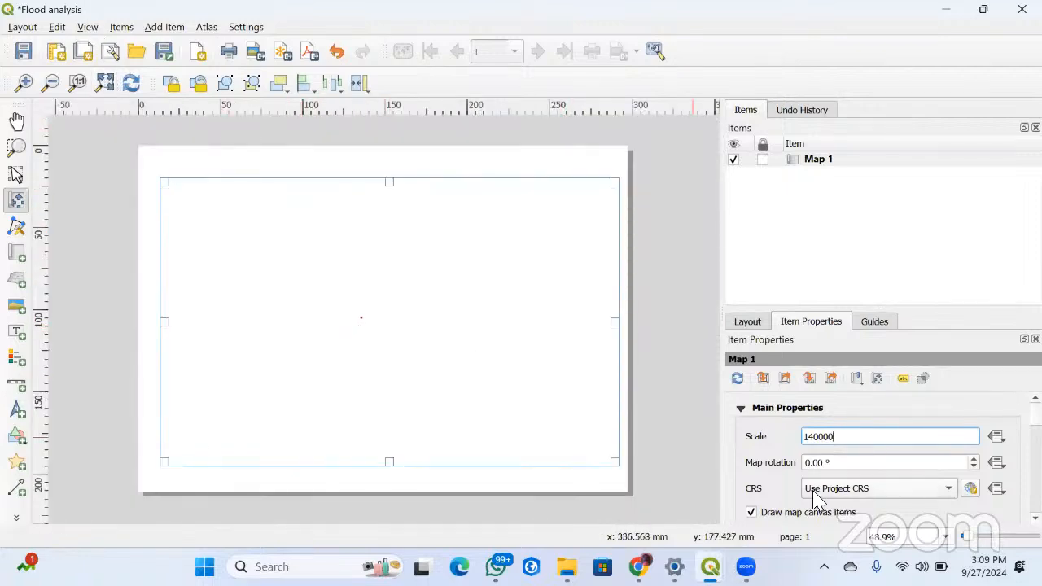
pyautogui.click(828, 511)
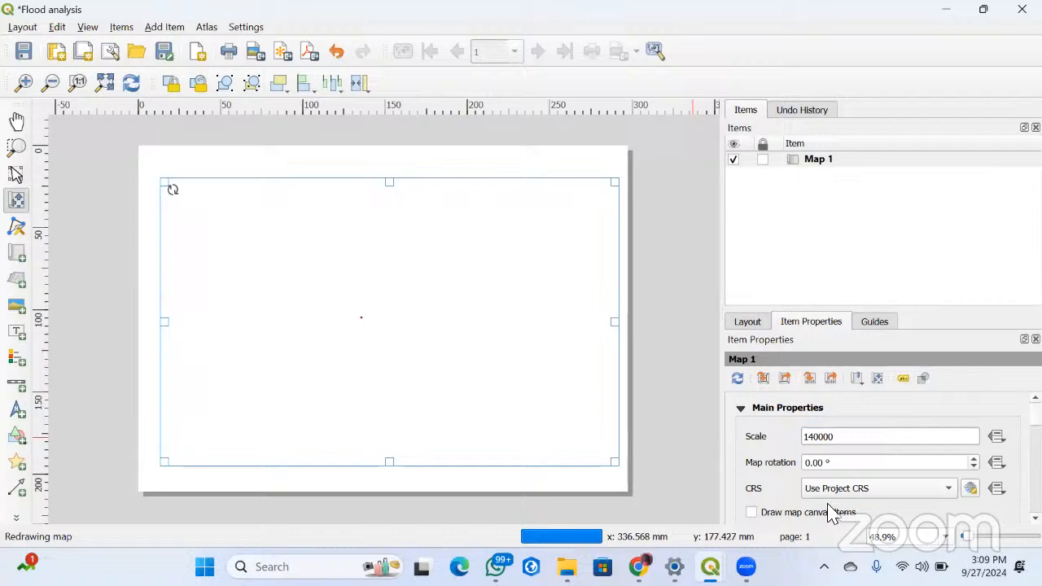
pyautogui.click(751, 513)
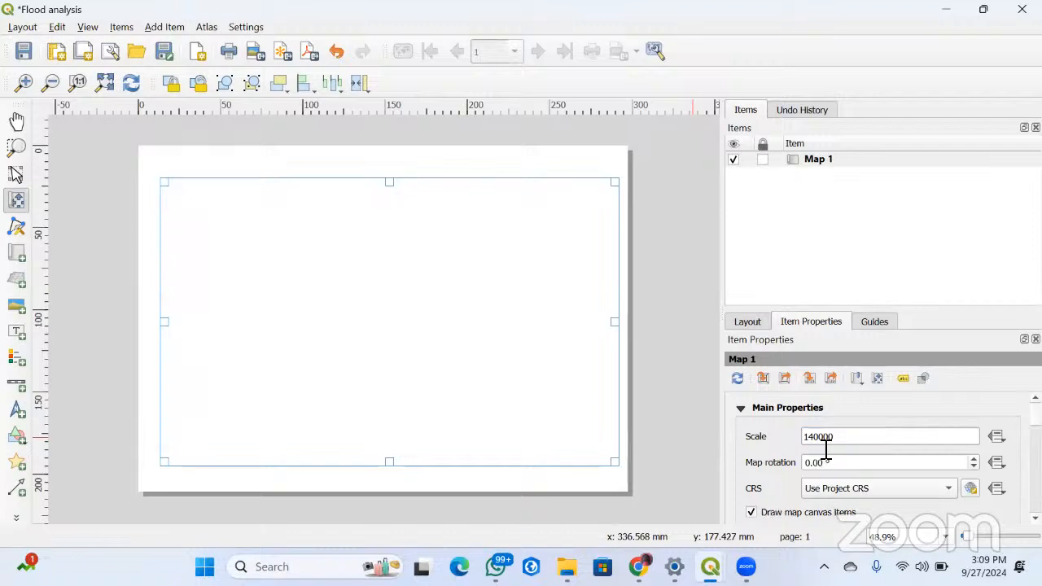
pyautogui.click(830, 444)
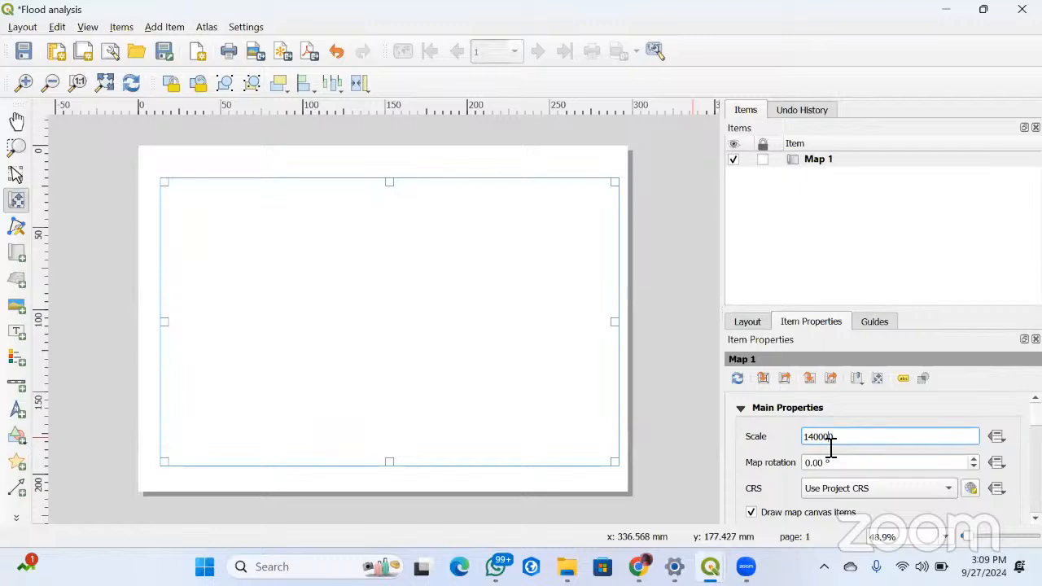
pyautogui.click(16, 148)
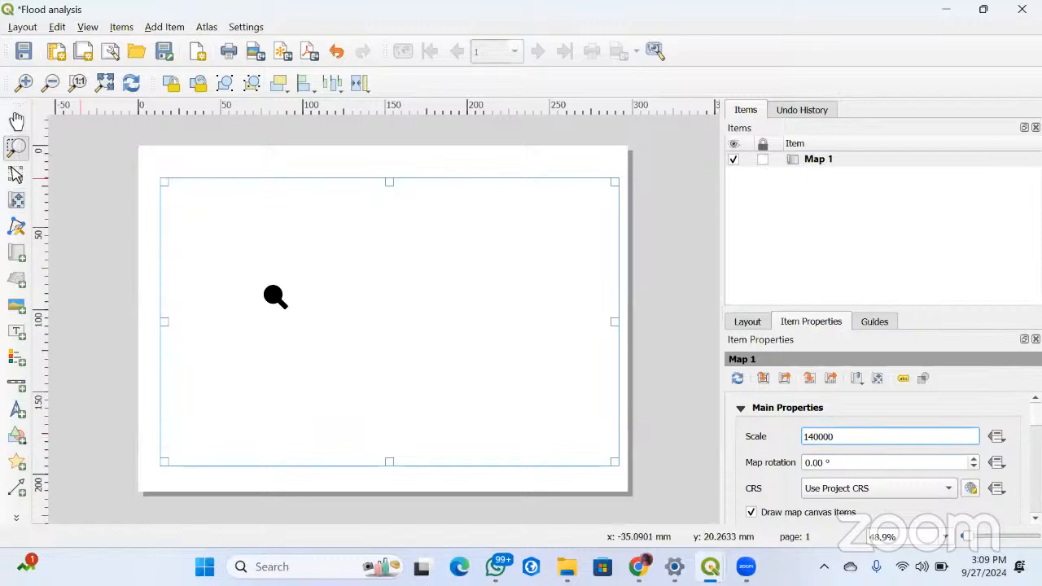
pyautogui.click(333, 349)
pyautogui.scroll(-2, 333, 348)
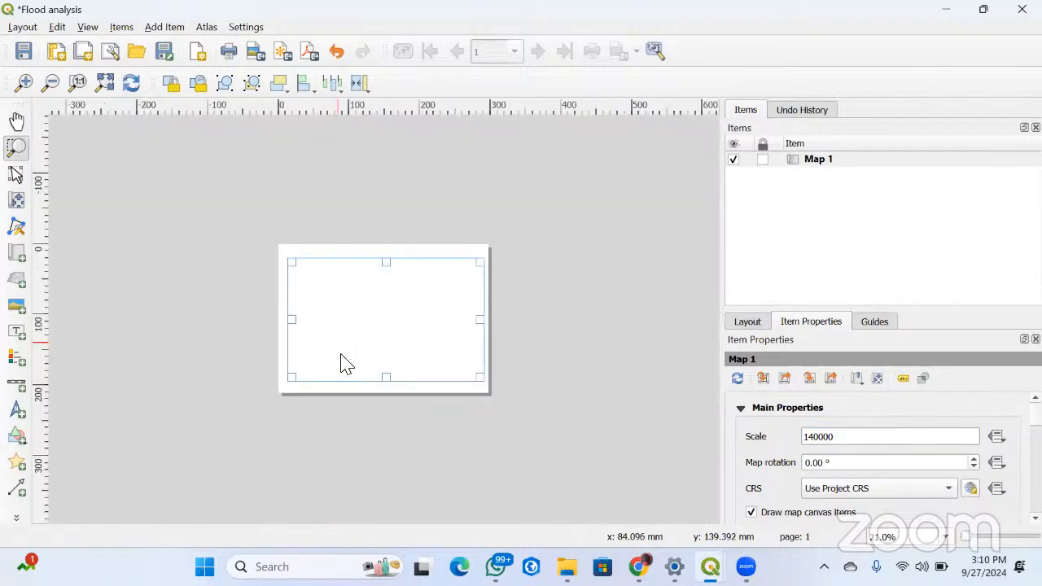
pyautogui.click(341, 376)
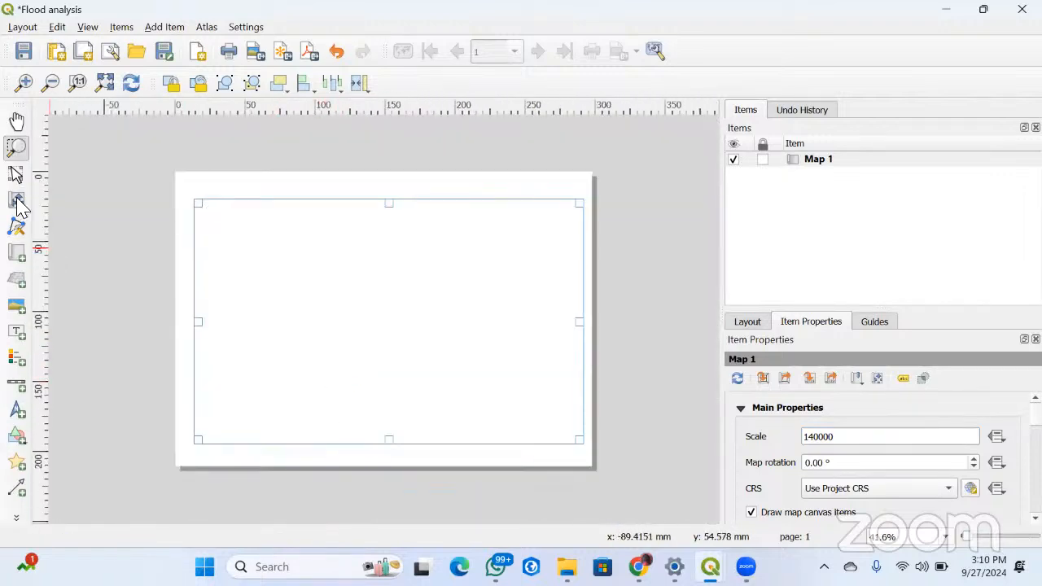
# Delete the blank map frame and draw a new map that nearly fills the page inside even margins
pyautogui.click(16, 173)
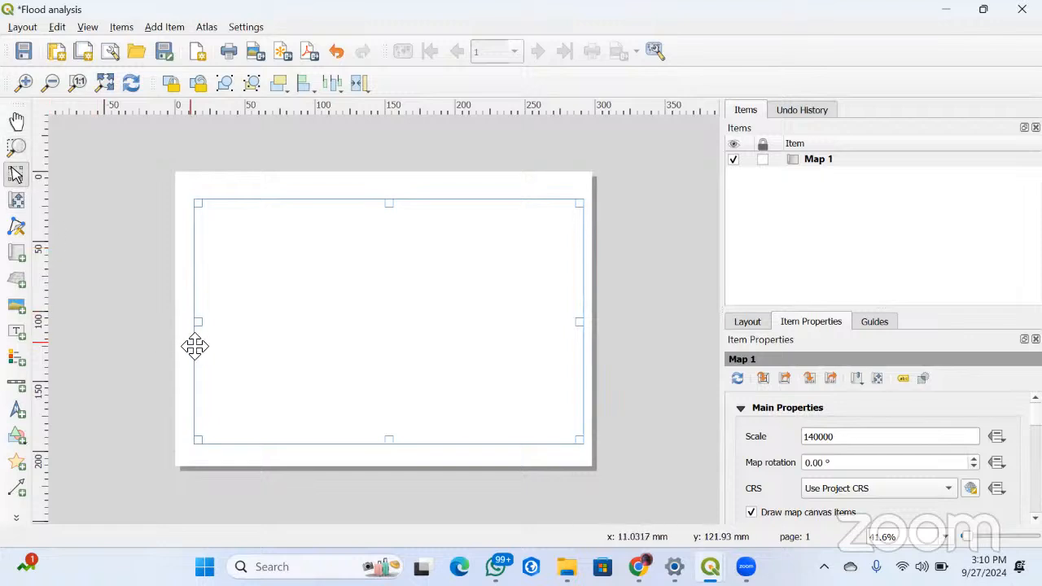
pyautogui.press('Delete')
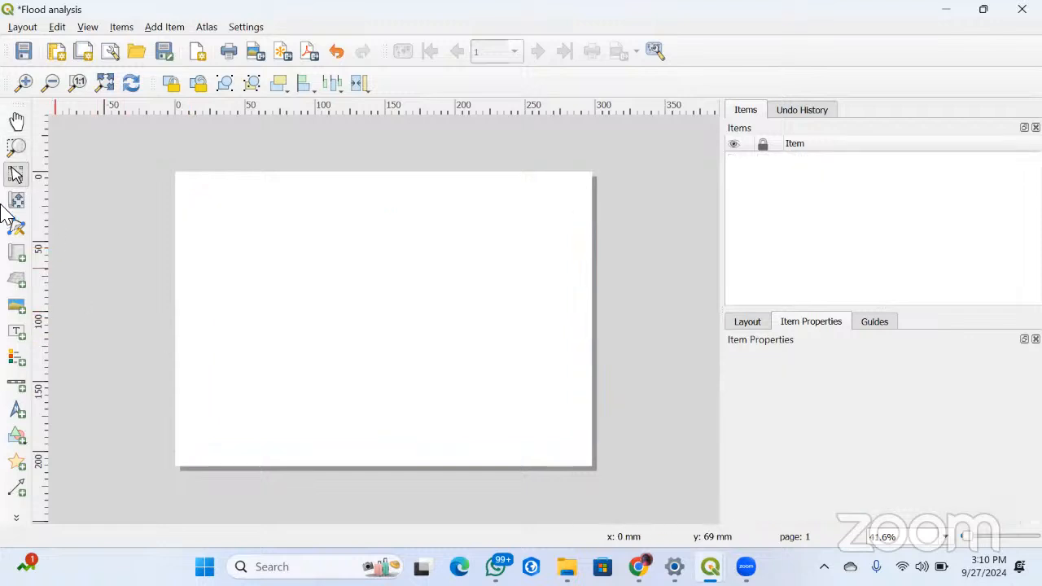
pyautogui.click(17, 253)
pyautogui.moveTo(202, 189); pyautogui.dragTo(577, 461)
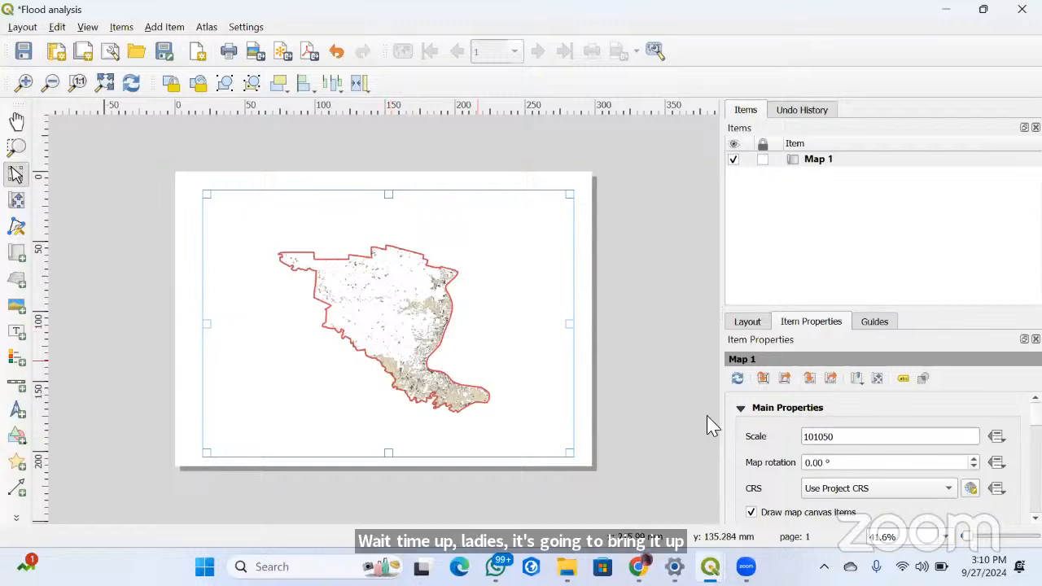
# Set the scale of the newly drawn map to 100000
pyautogui.write('0')
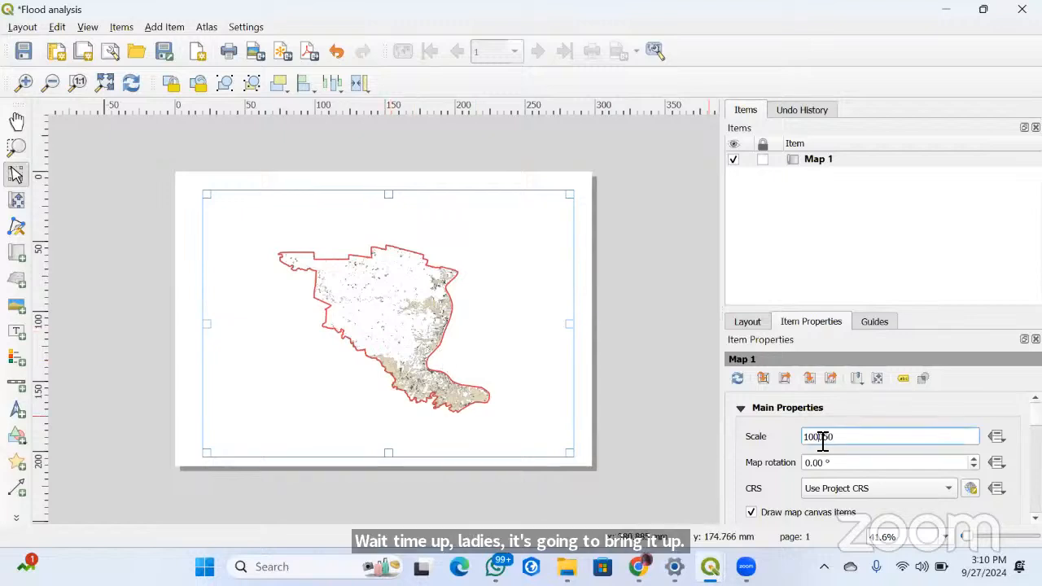
pyautogui.press('BackSpace')
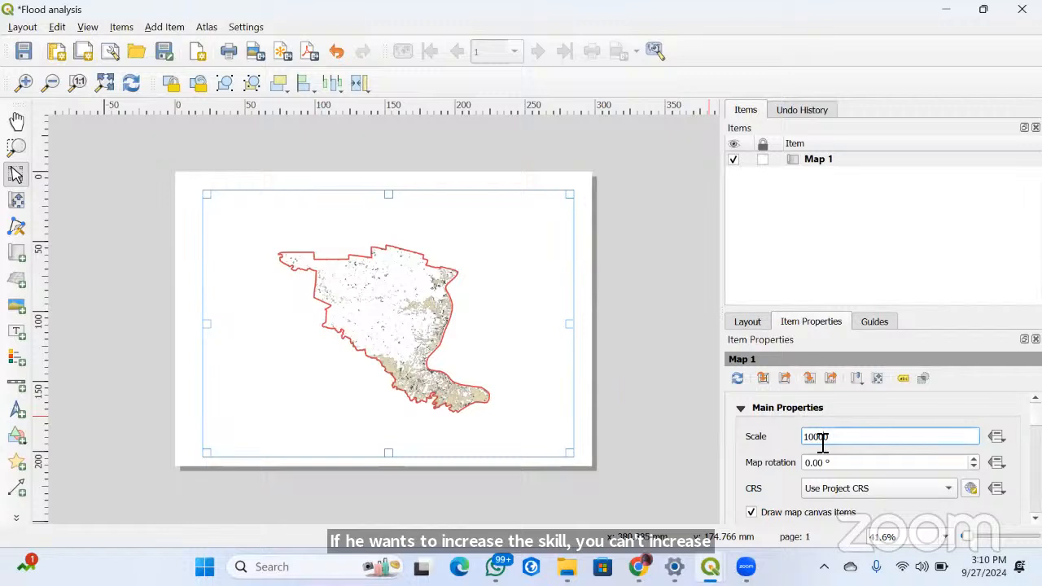
pyautogui.press('Return')
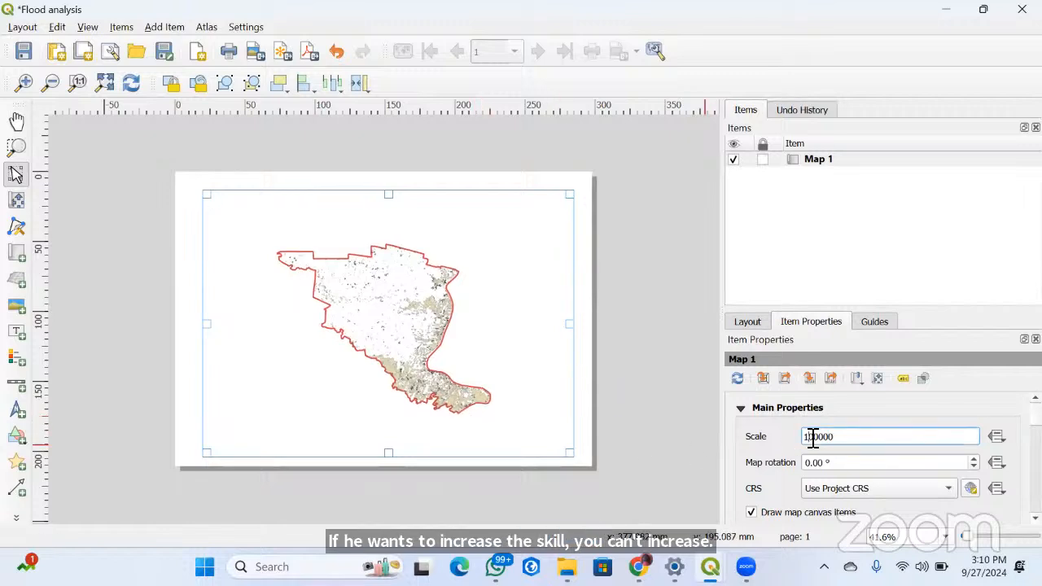
# Try scales of 200000 and 50000 on the map to compare how the study area fits
pyautogui.write('2')
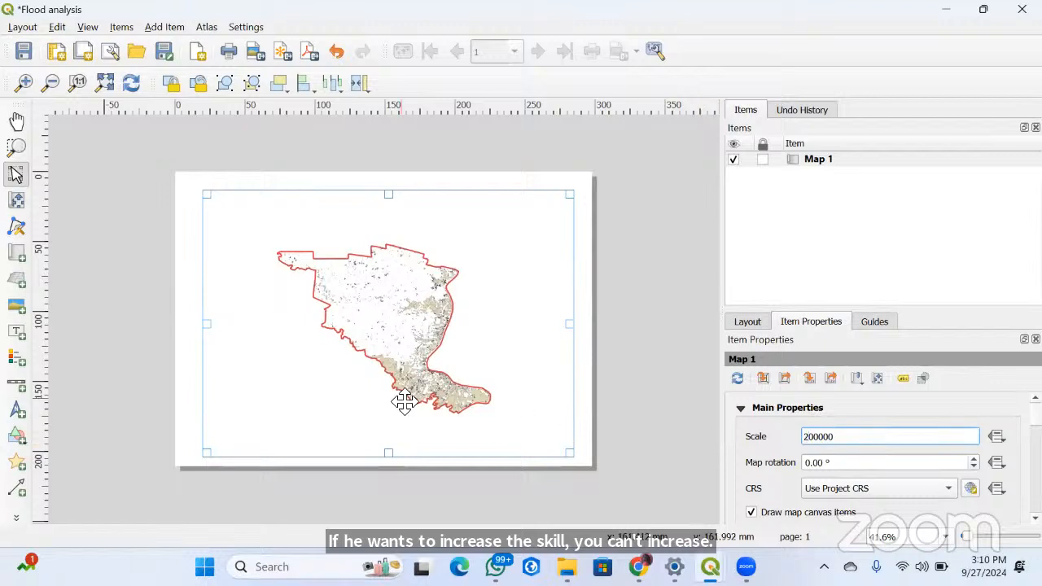
pyautogui.press('Return')
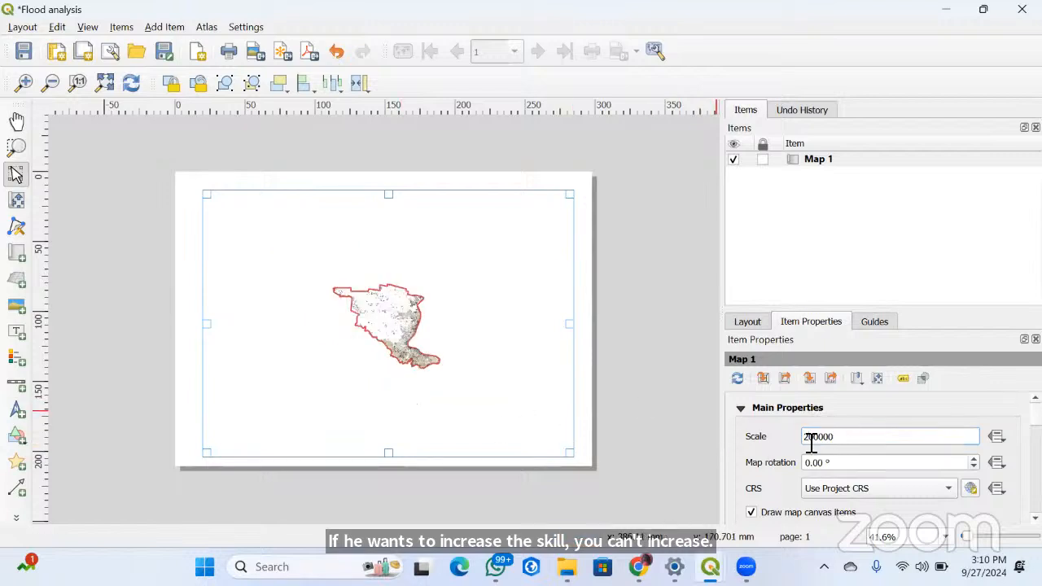
pyautogui.moveTo(813, 438); pyautogui.dragTo(805, 440)
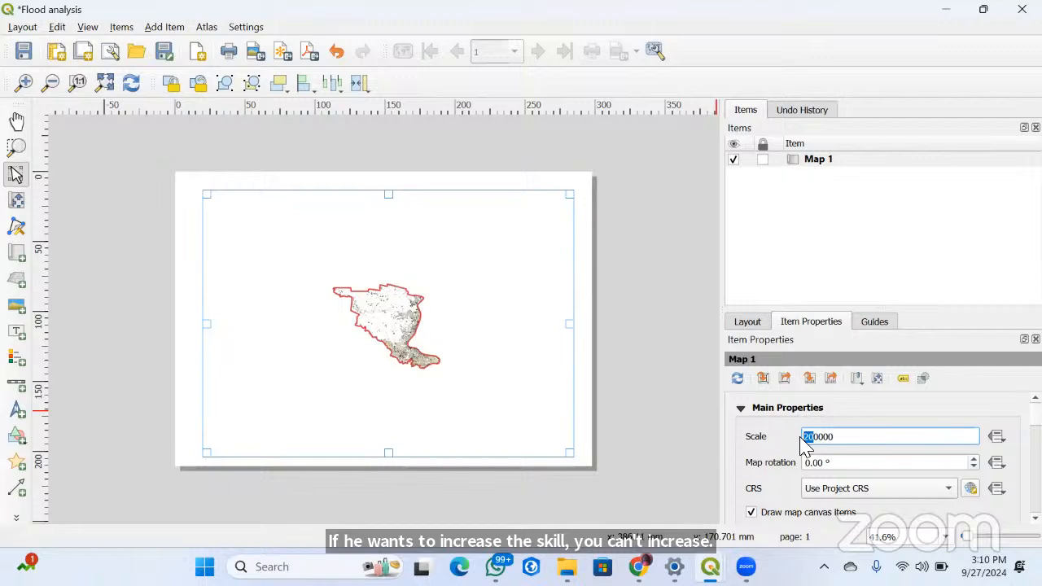
pyautogui.write('5')
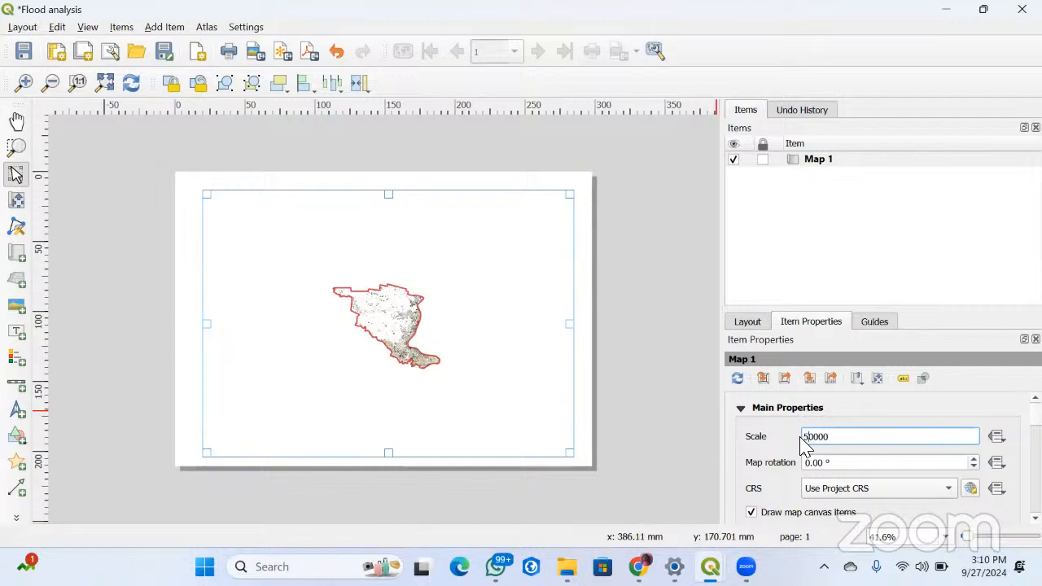
pyautogui.click(468, 434)
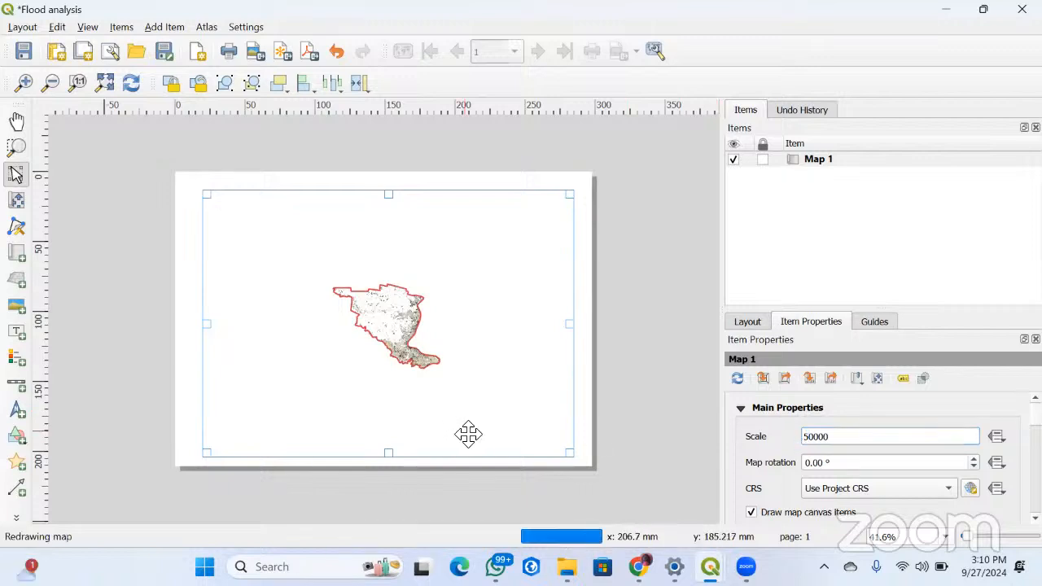
# Return the map's scale to 100000 so the whole study area fits within the frame
pyautogui.click(812, 436)
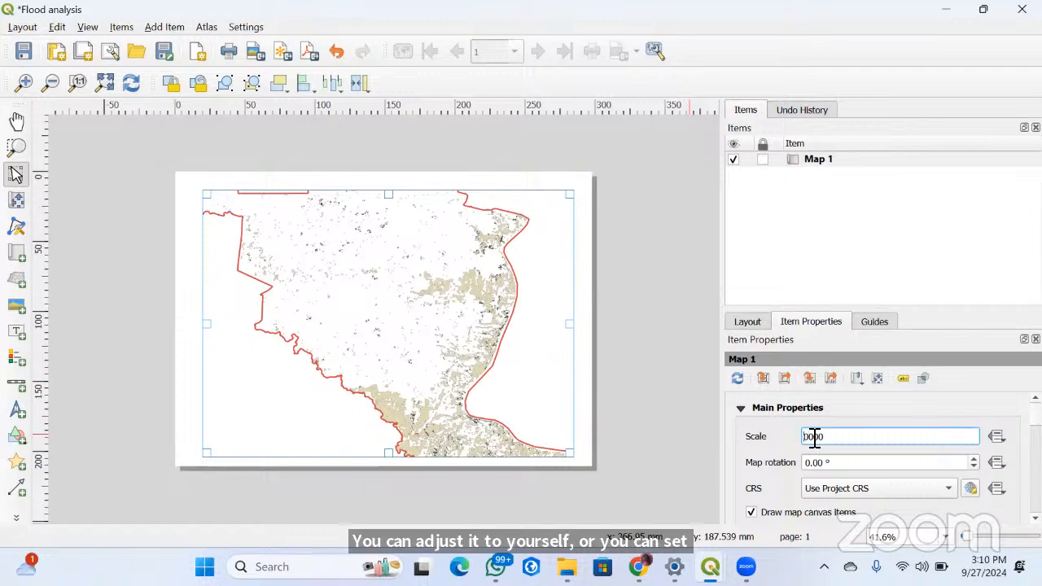
pyautogui.write('0')
pyautogui.press('Return')
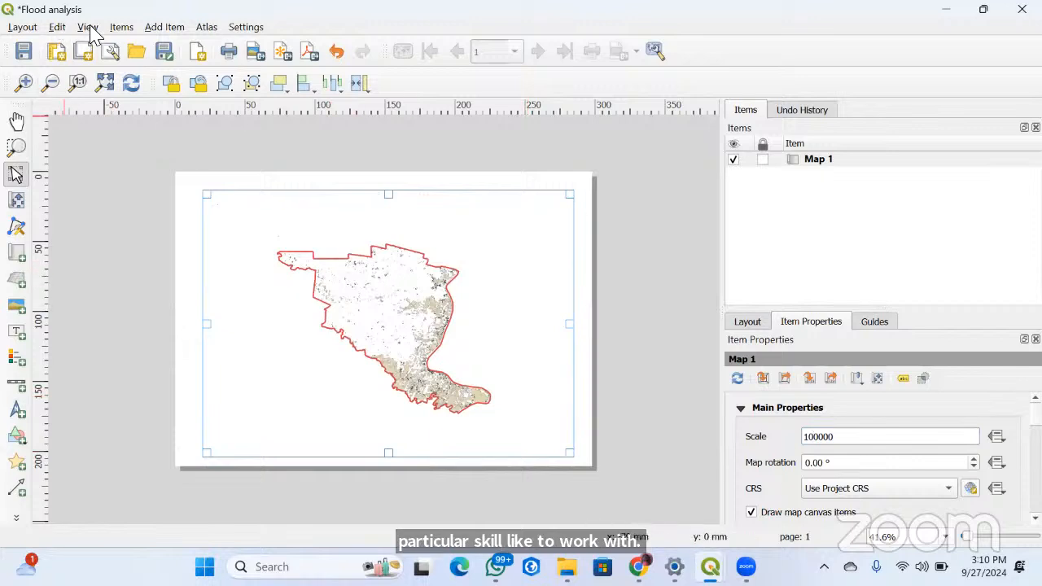
# Collapse the main properties, layers and extents settings of Map 1, and enable a frame around the map
pyautogui.click(740, 409)
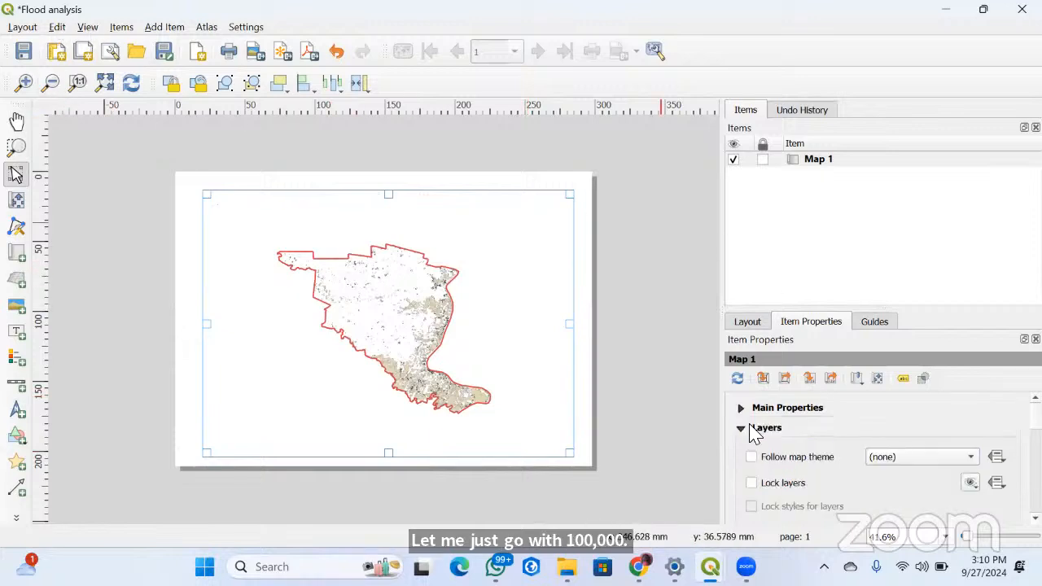
pyautogui.click(742, 429)
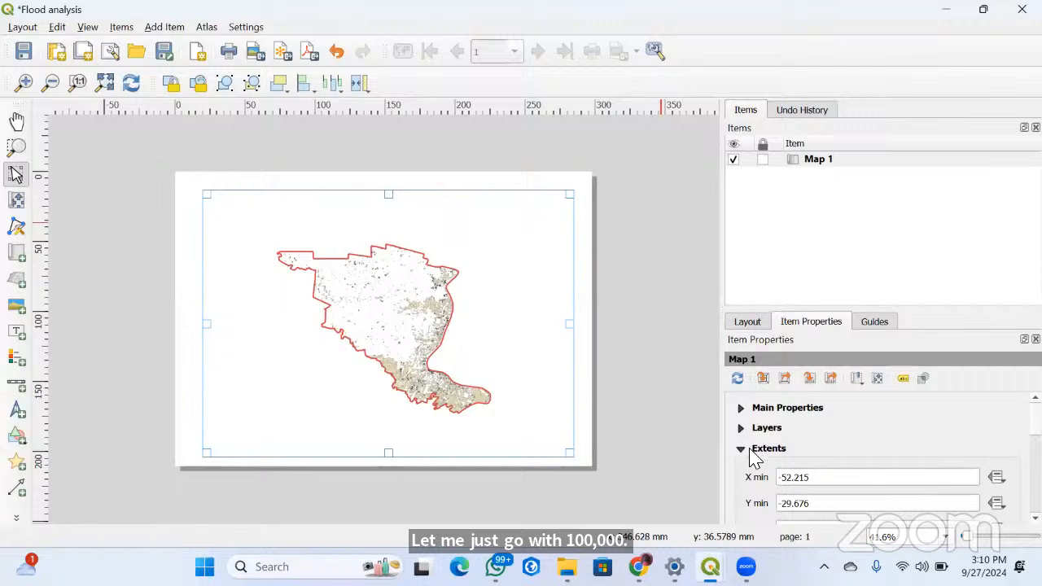
pyautogui.click(741, 448)
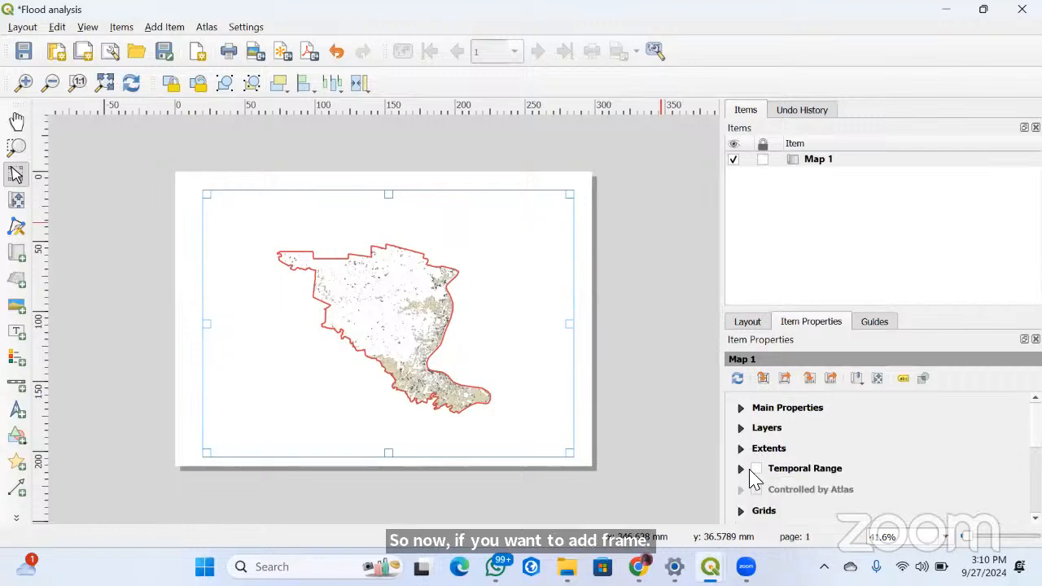
pyautogui.scroll(-4, 755, 463)
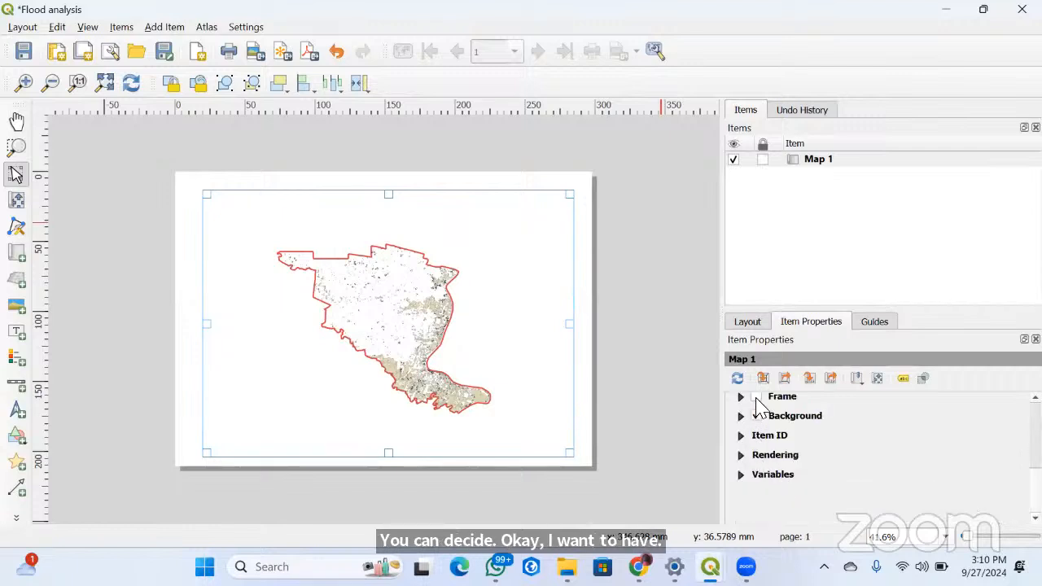
pyautogui.click(755, 398)
pyautogui.click(742, 399)
pyautogui.scroll(3, 759, 439)
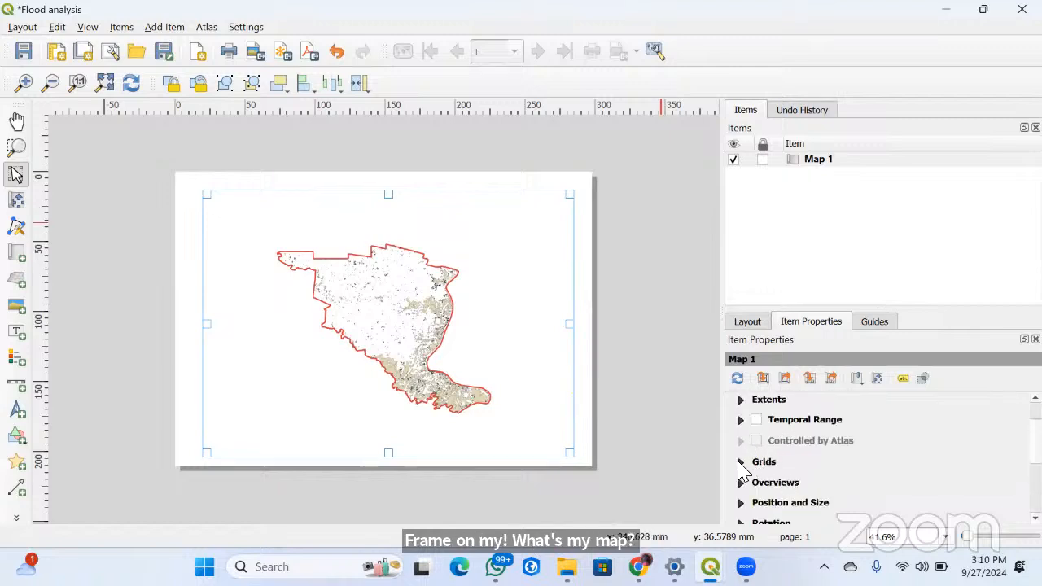
# Add a grid to Map 1, open its properties for modification, and set the interval units to Millimeters
pyautogui.click(740, 462)
pyautogui.click(775, 429)
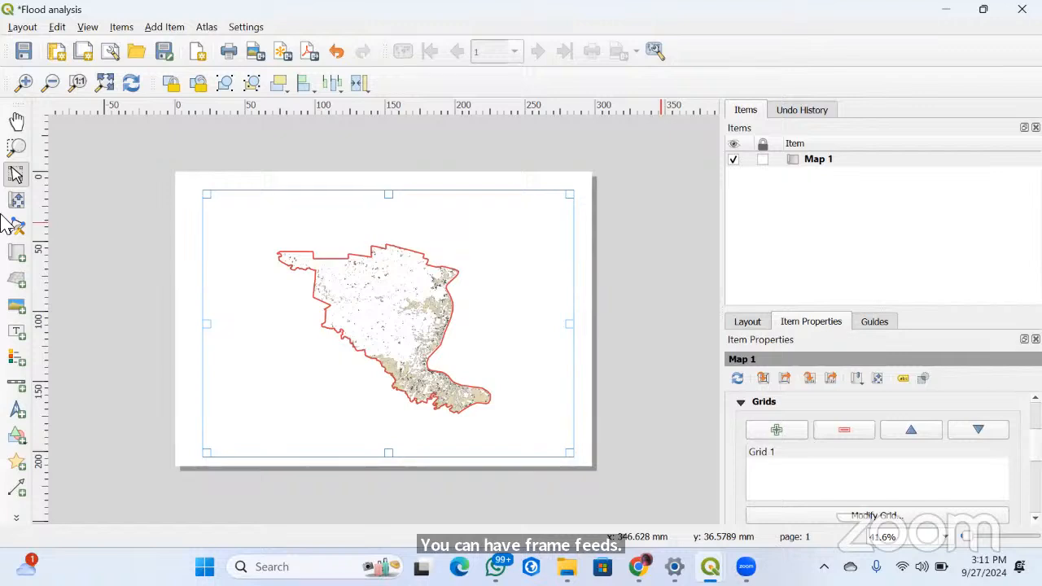
pyautogui.click(877, 518)
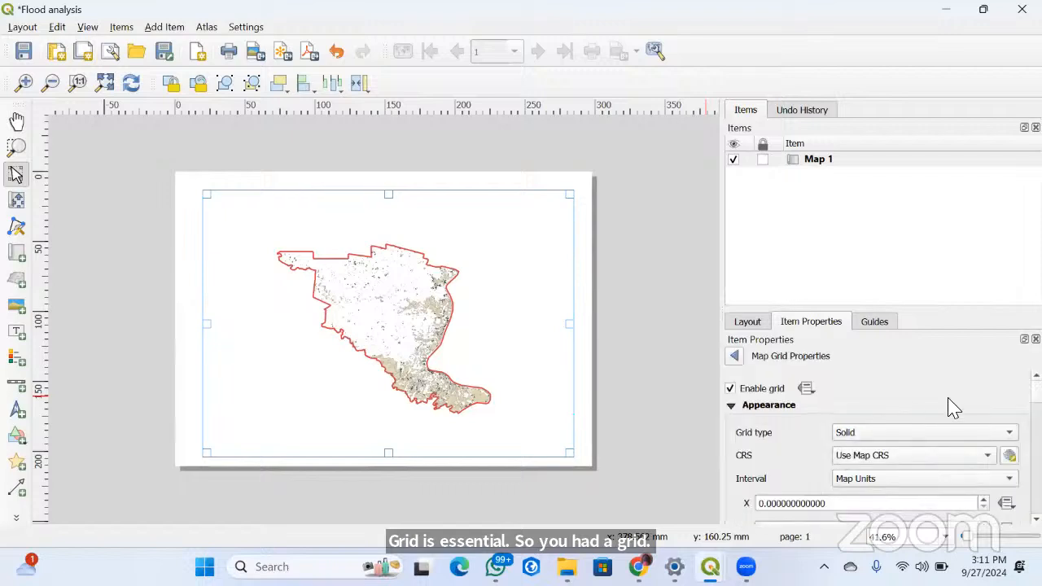
pyautogui.scroll(-1, 920, 410)
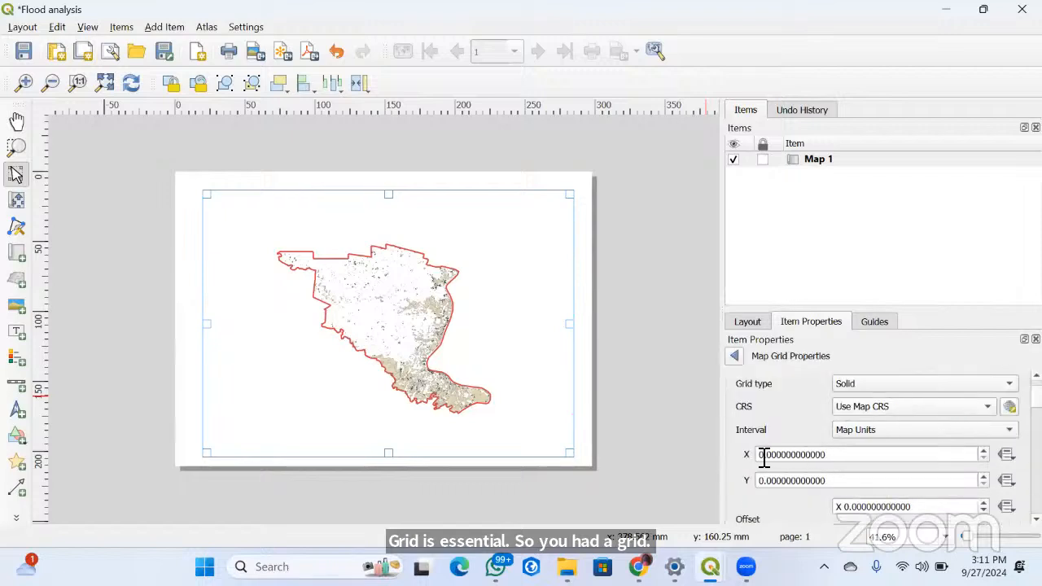
pyautogui.click(923, 431)
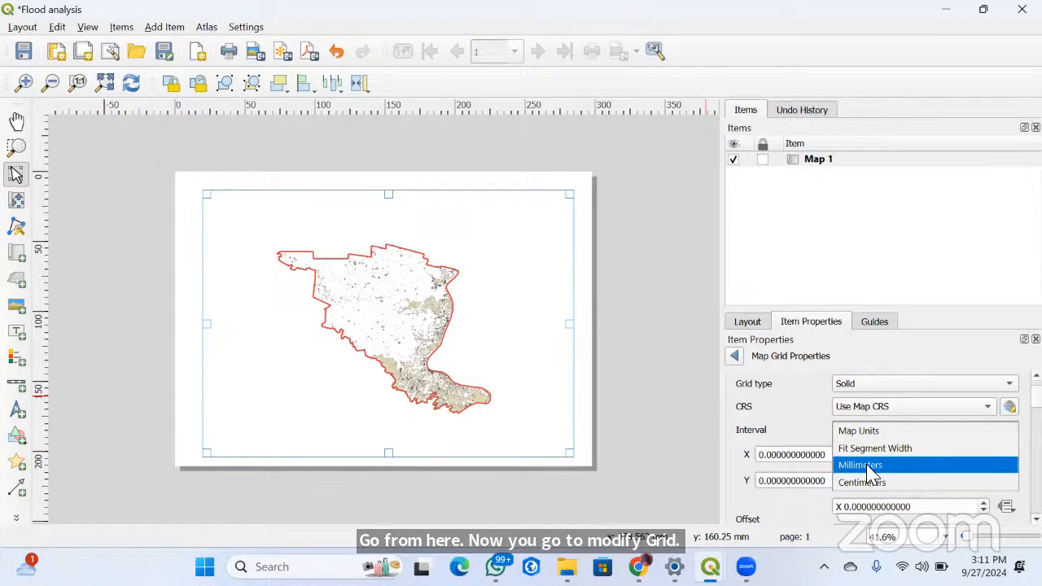
pyautogui.click(868, 468)
# Try X intervals of 1, 10 and 20 mm on the grid to compare the line spacing
pyautogui.click(768, 455)
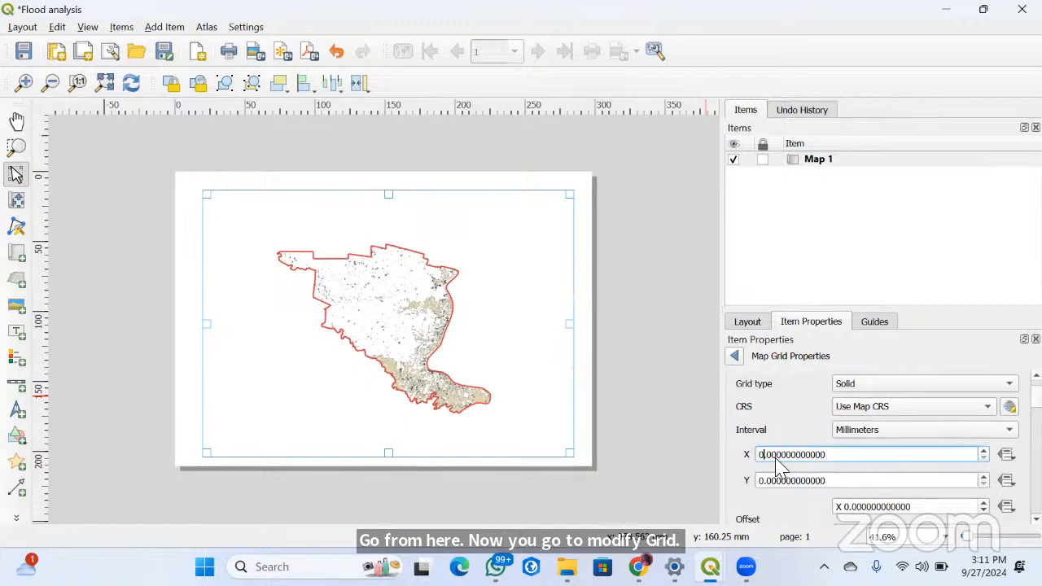
pyautogui.click(809, 481)
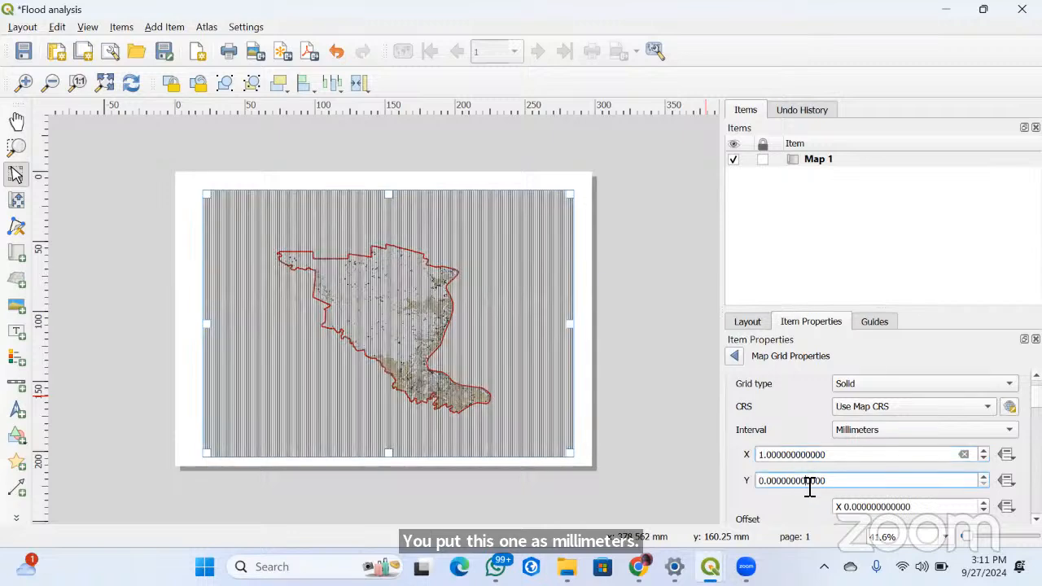
pyautogui.click(767, 459)
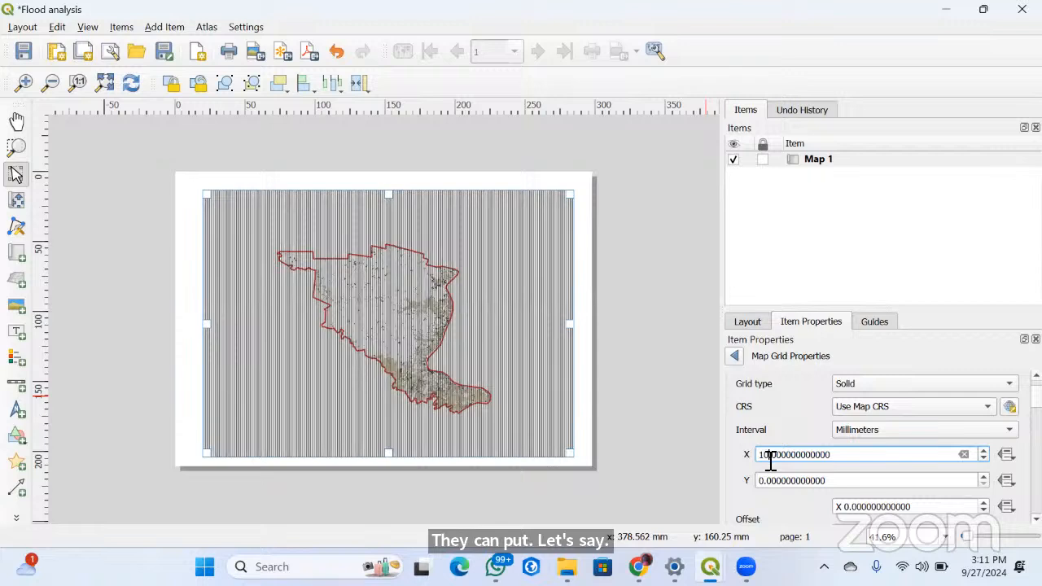
pyautogui.click(780, 481)
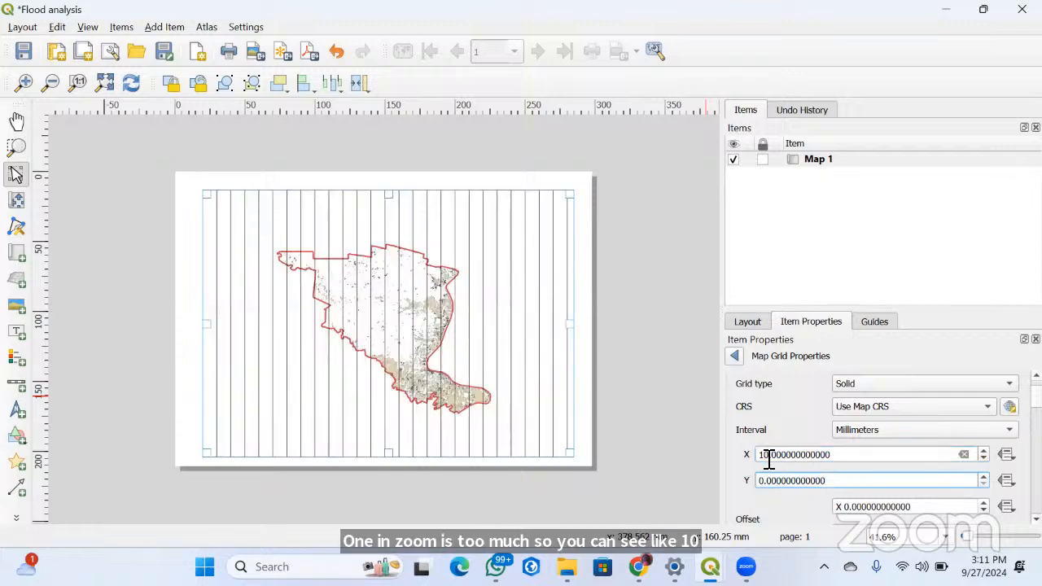
pyautogui.click(775, 459)
pyautogui.write('2')
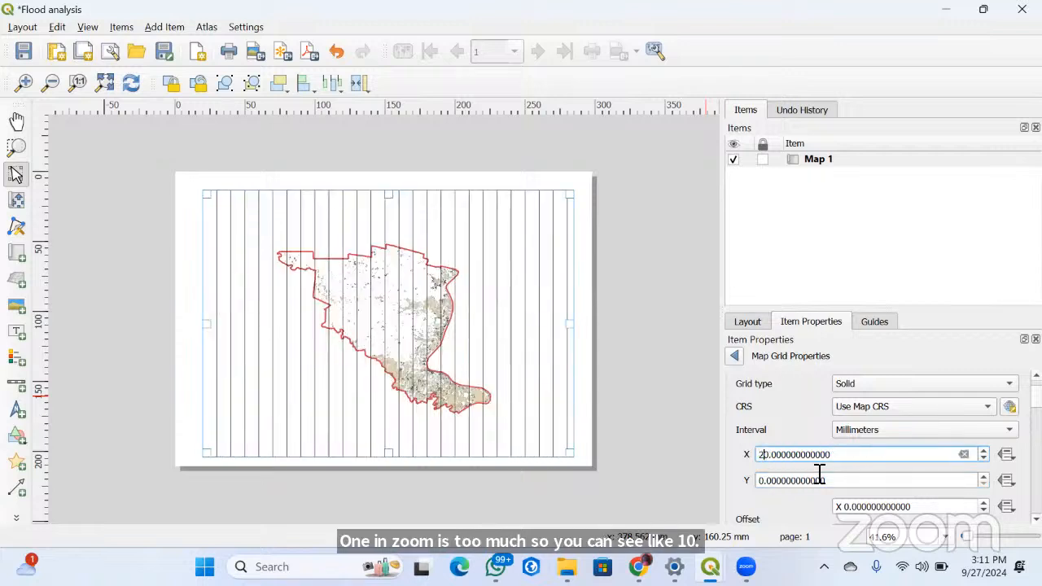
pyautogui.click(828, 483)
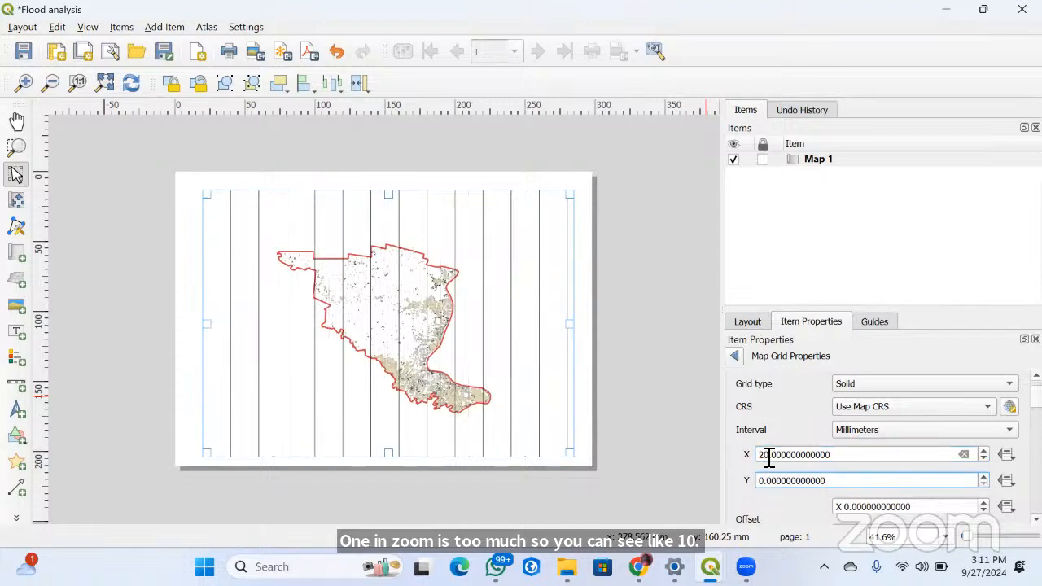
# Set the grid's X interval to 40 mm, try 20 mm for the Y interval, and settle on 40 mm for Y
pyautogui.click(768, 458)
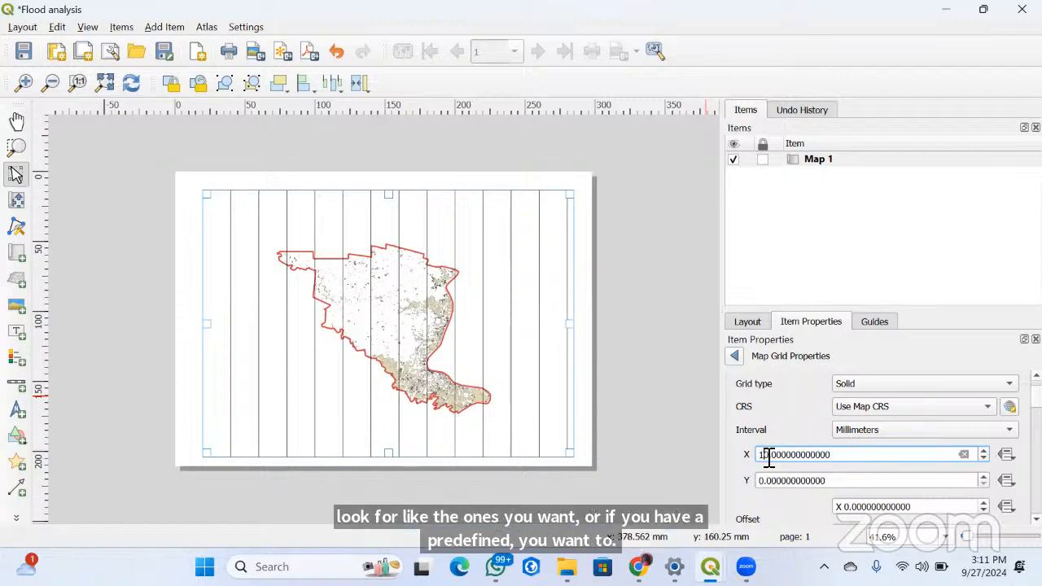
pyautogui.click(819, 481)
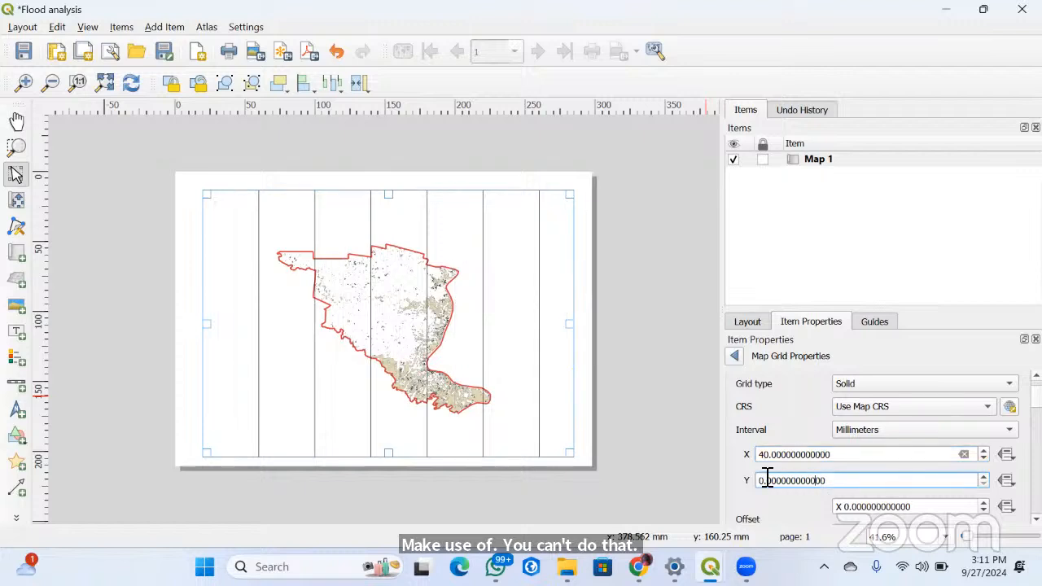
pyautogui.write('2')
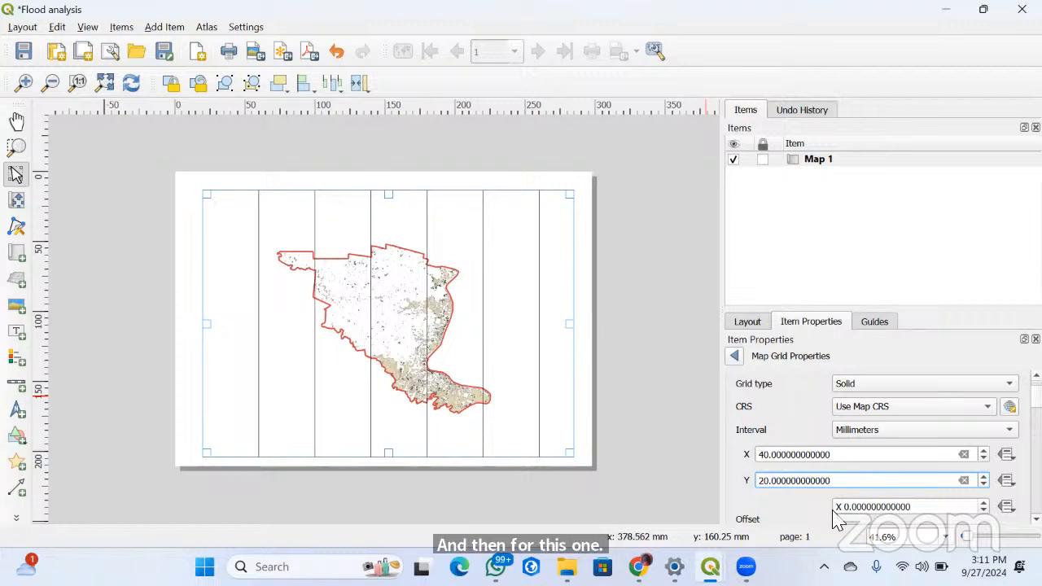
pyautogui.click(820, 456)
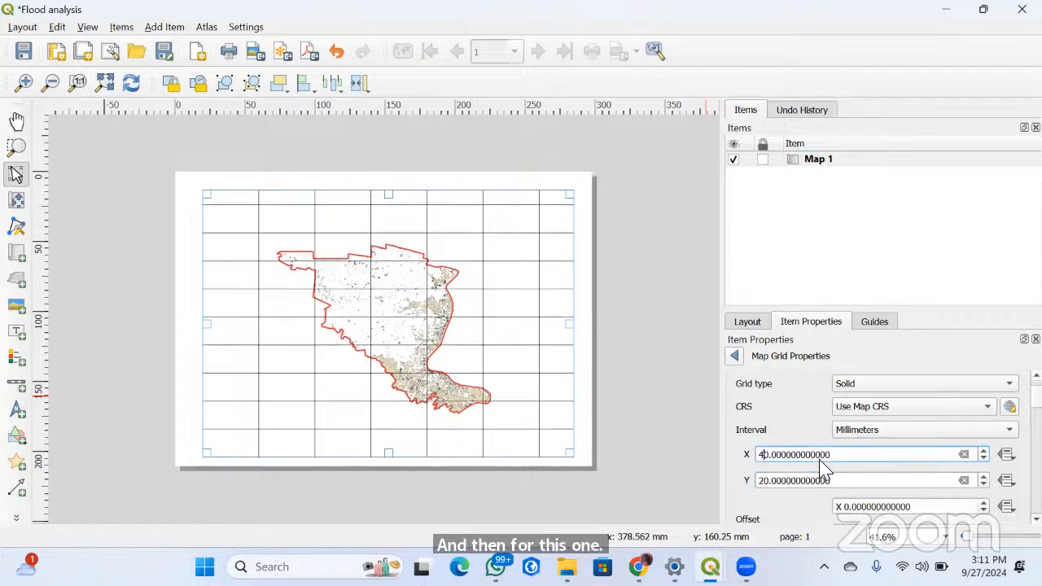
pyautogui.click(767, 480)
pyautogui.press('BackSpace')
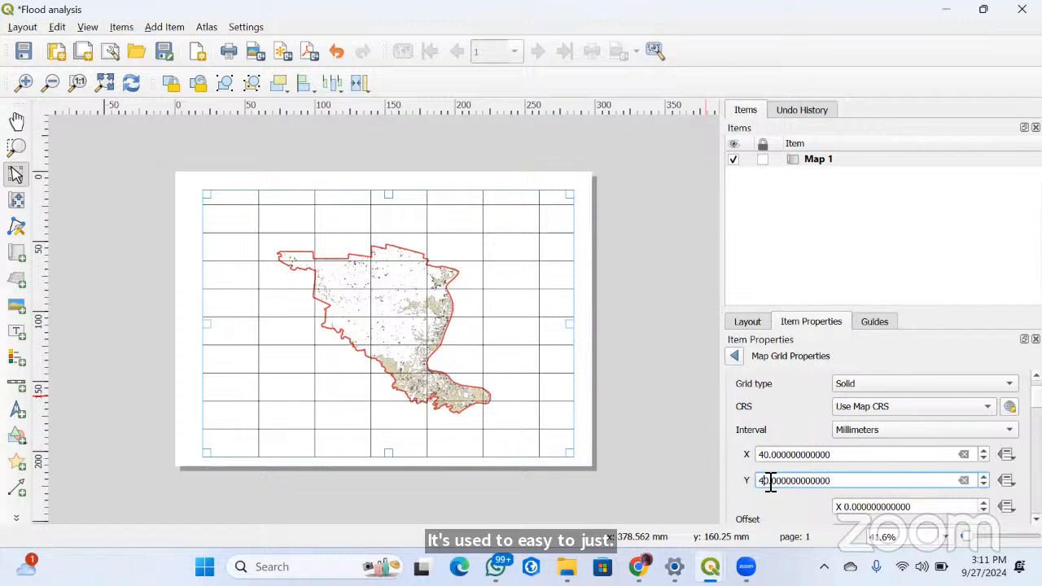
pyautogui.click(804, 462)
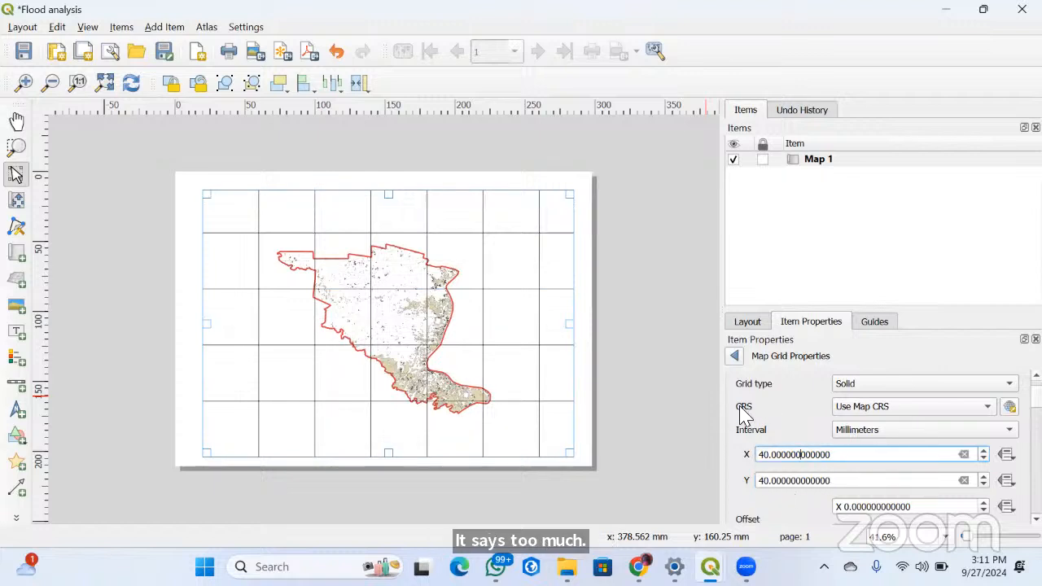
# Set the grid type to Frame and annotations only, and collapse the grid's appearance settings
pyautogui.click(878, 386)
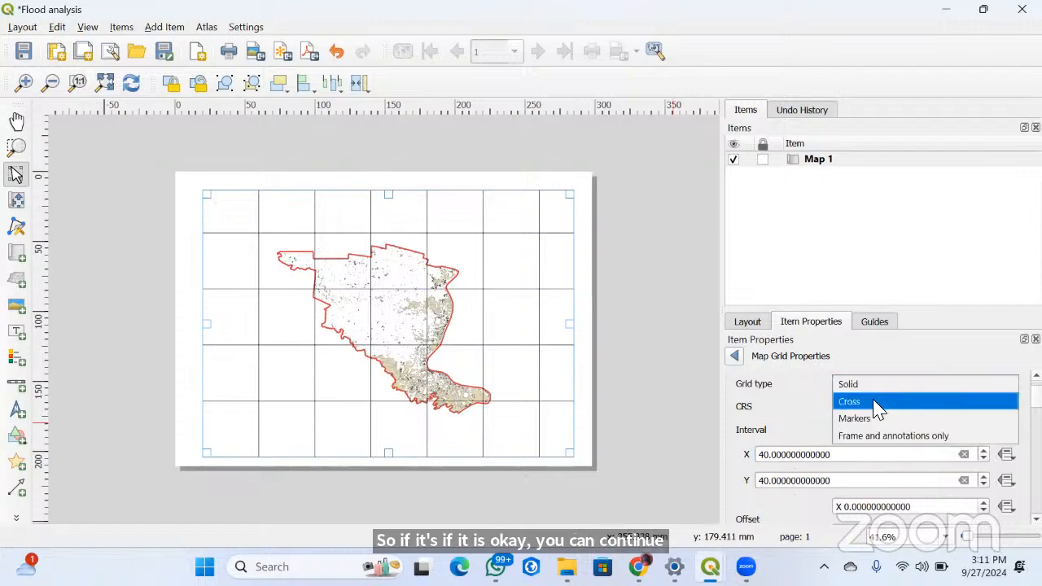
pyautogui.click(887, 436)
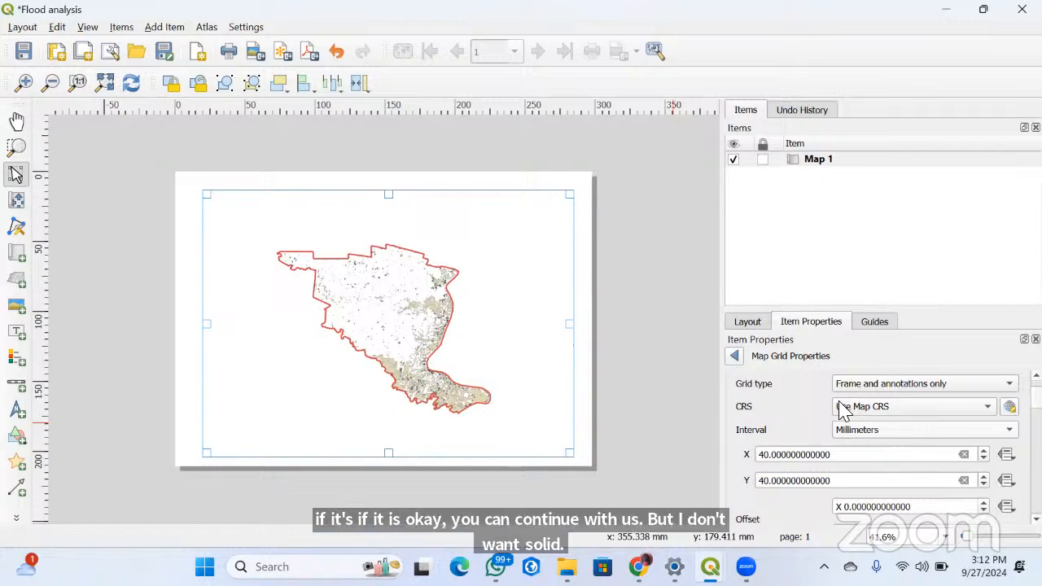
pyautogui.scroll(2, 753, 402)
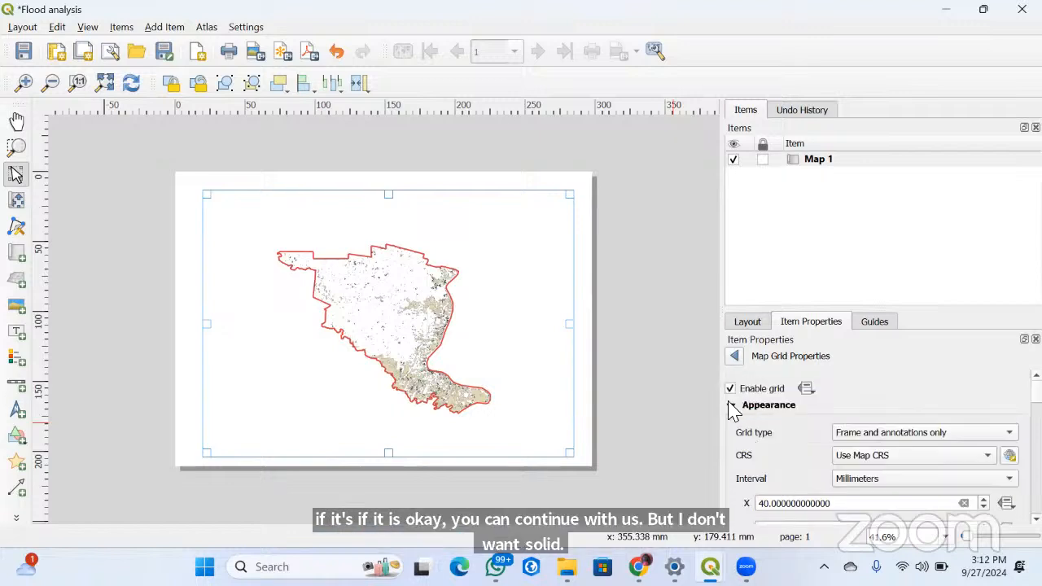
pyautogui.click(731, 406)
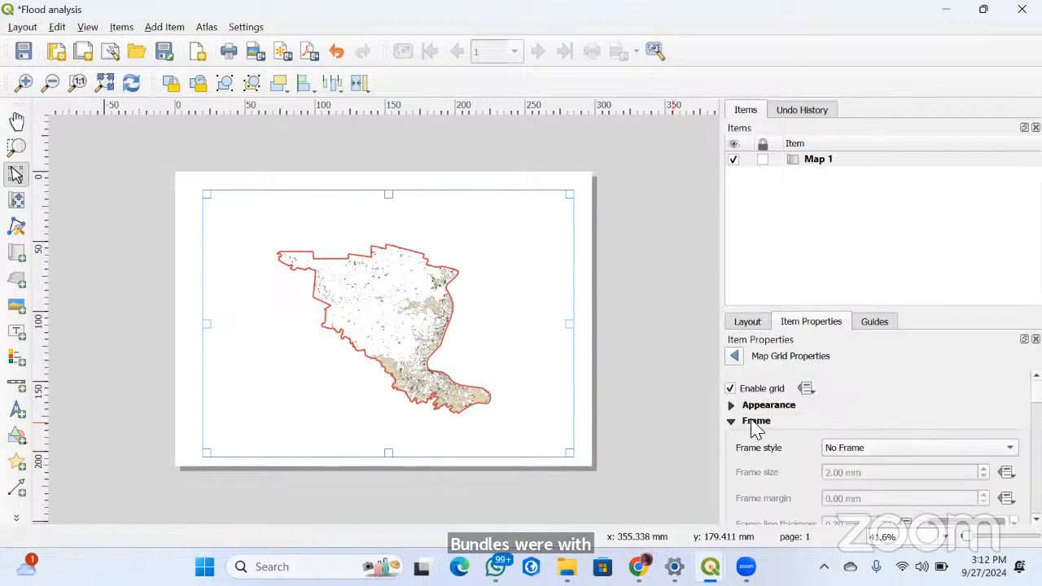
# Give the grid a Zebra frame style and collapse the frame settings
pyautogui.click(876, 453)
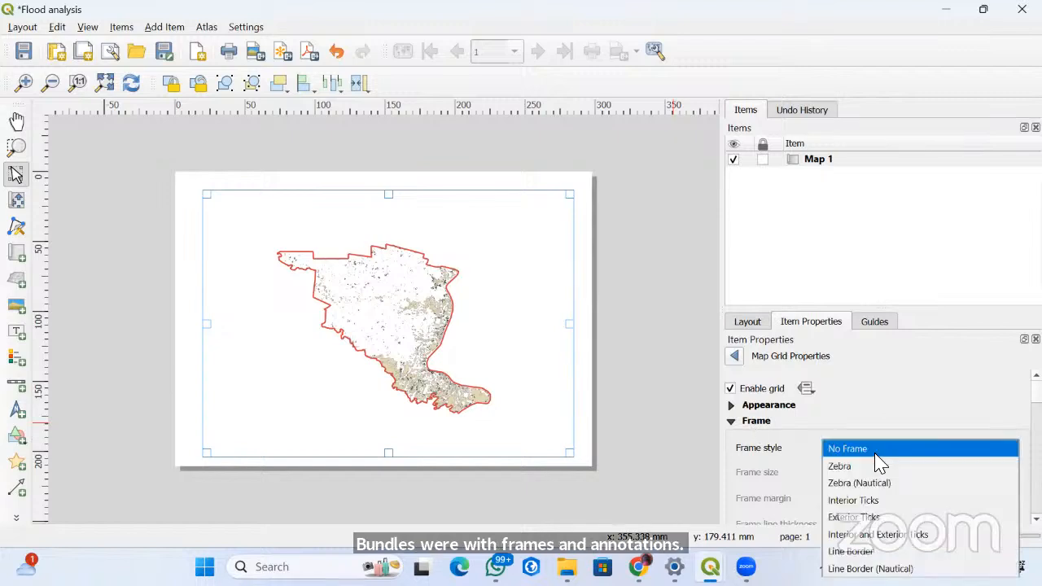
pyautogui.click(851, 477)
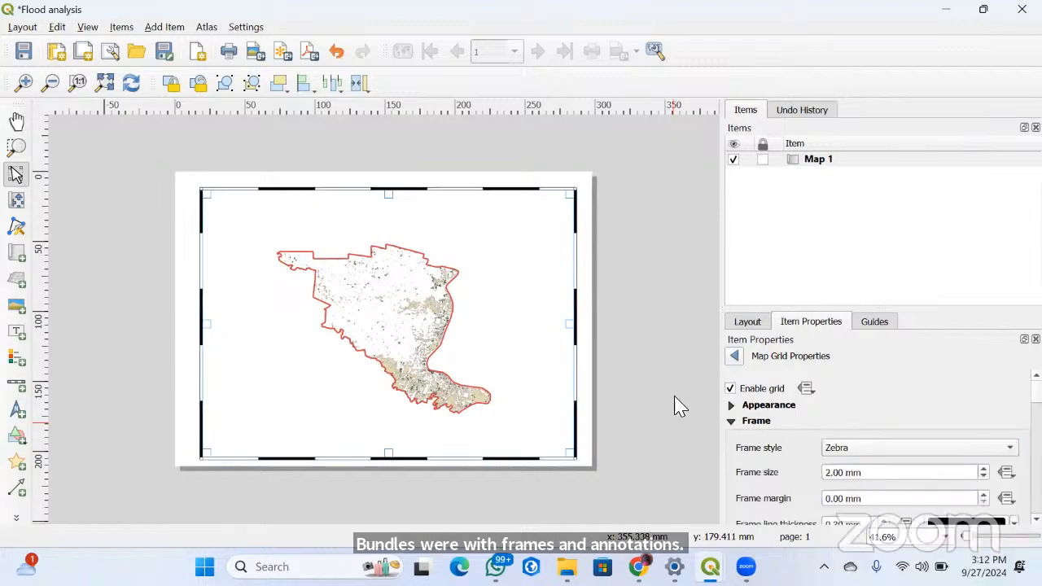
pyautogui.click(731, 422)
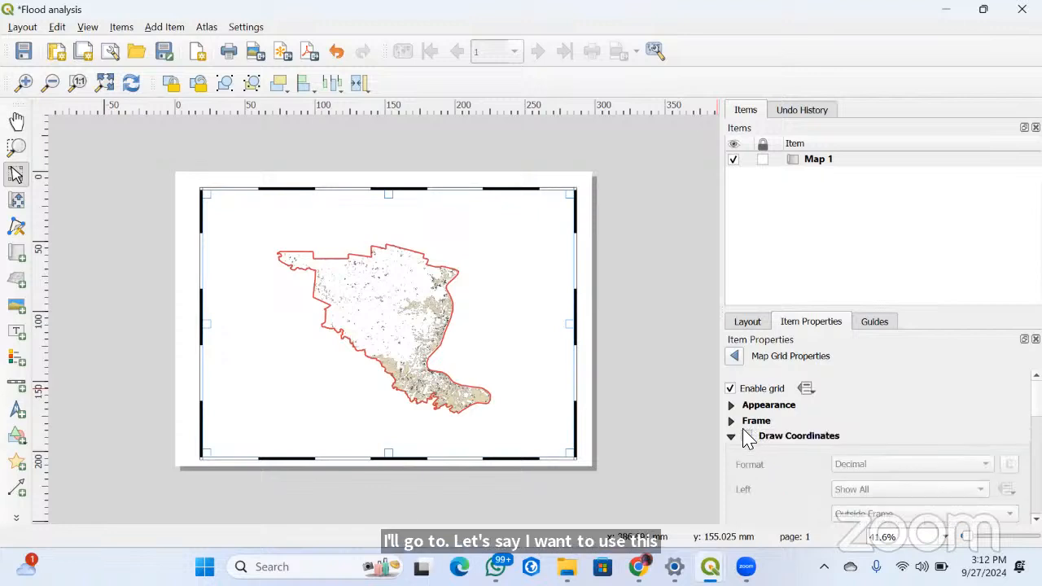
# Enable drawing of coordinates around the grid and move the map slightly upward on the page
pyautogui.click(745, 435)
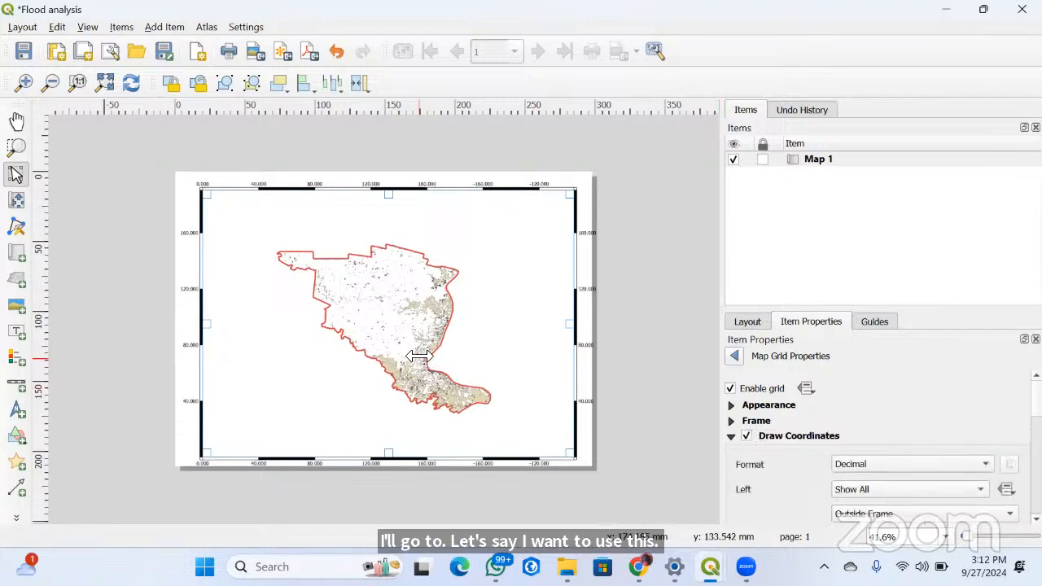
pyautogui.moveTo(419, 357); pyautogui.dragTo(422, 354)
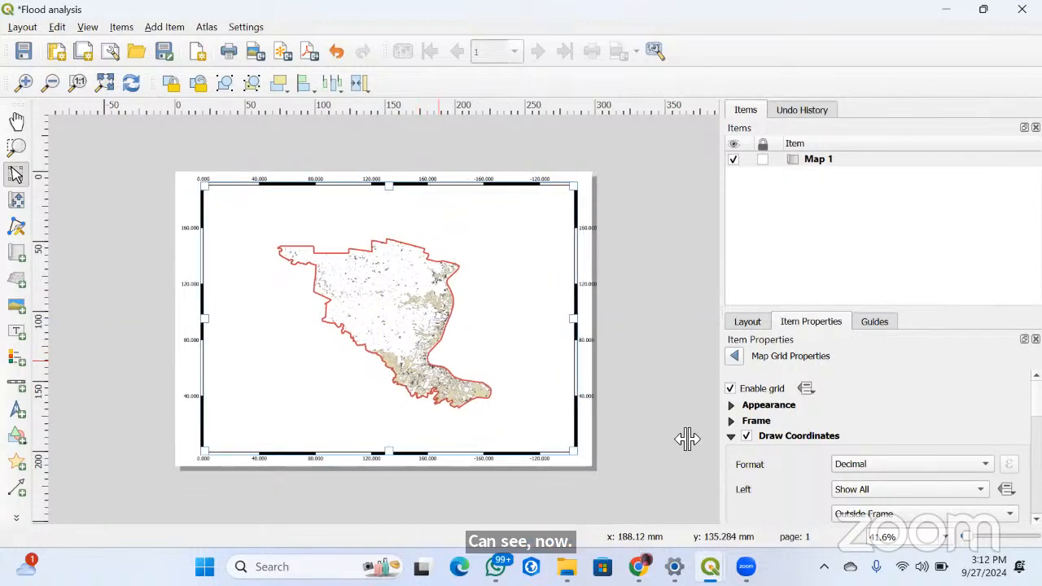
# Set the coordinate format to Degree, Minute and make the map's left side show Longitude/X Only
pyautogui.click(882, 466)
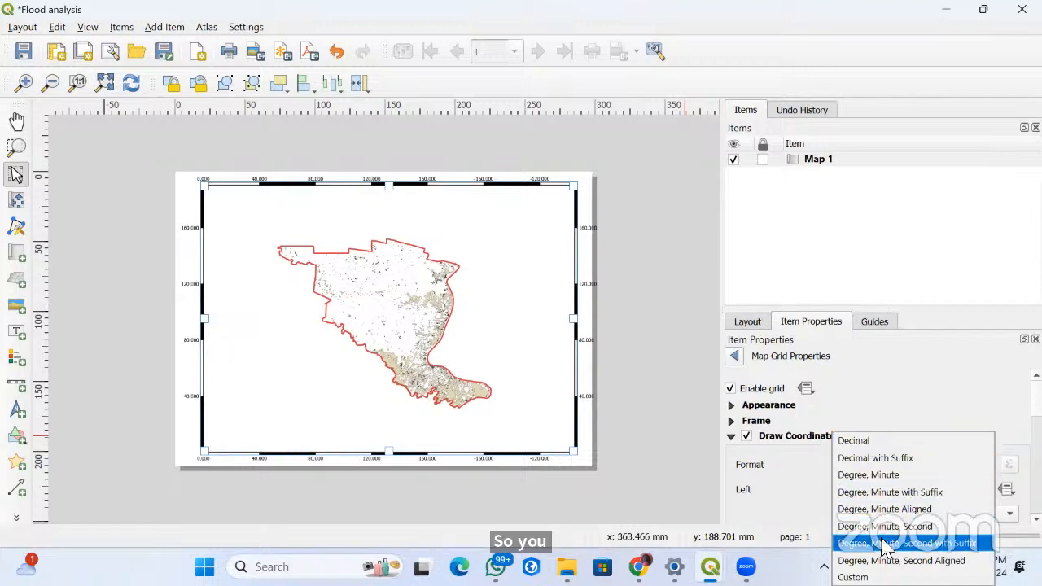
pyautogui.click(869, 476)
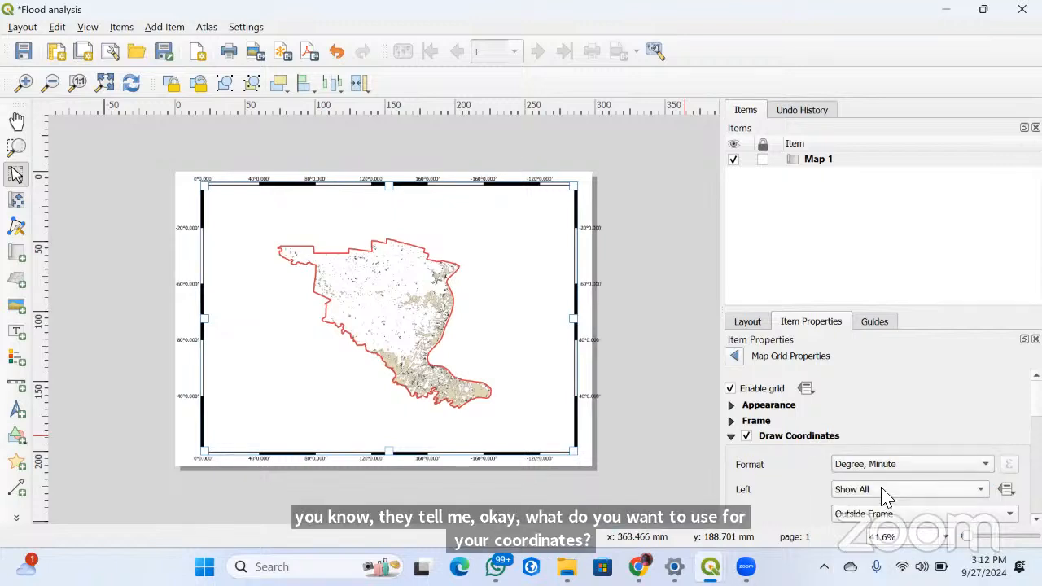
pyautogui.click(881, 492)
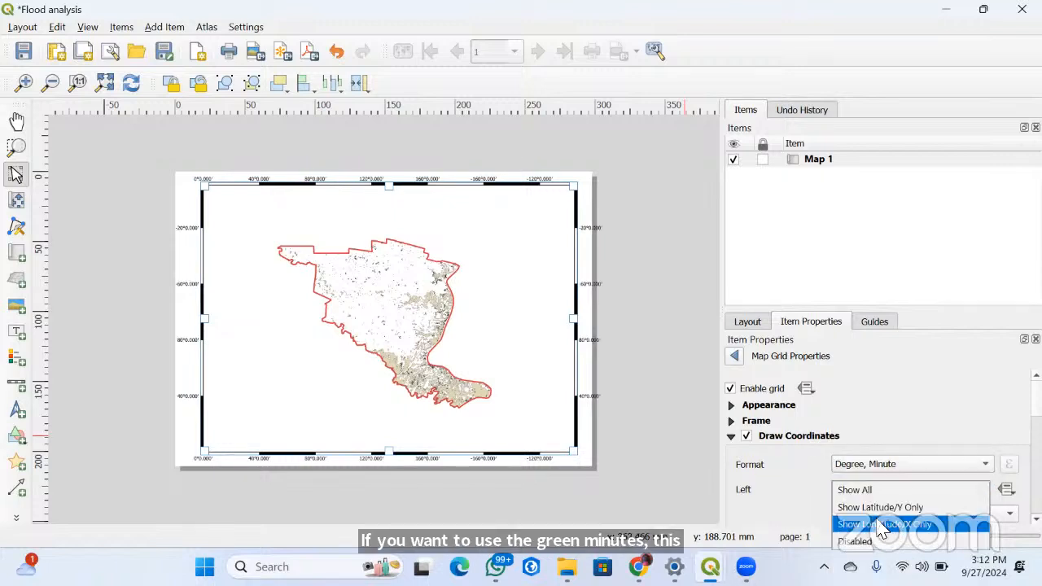
pyautogui.click(881, 524)
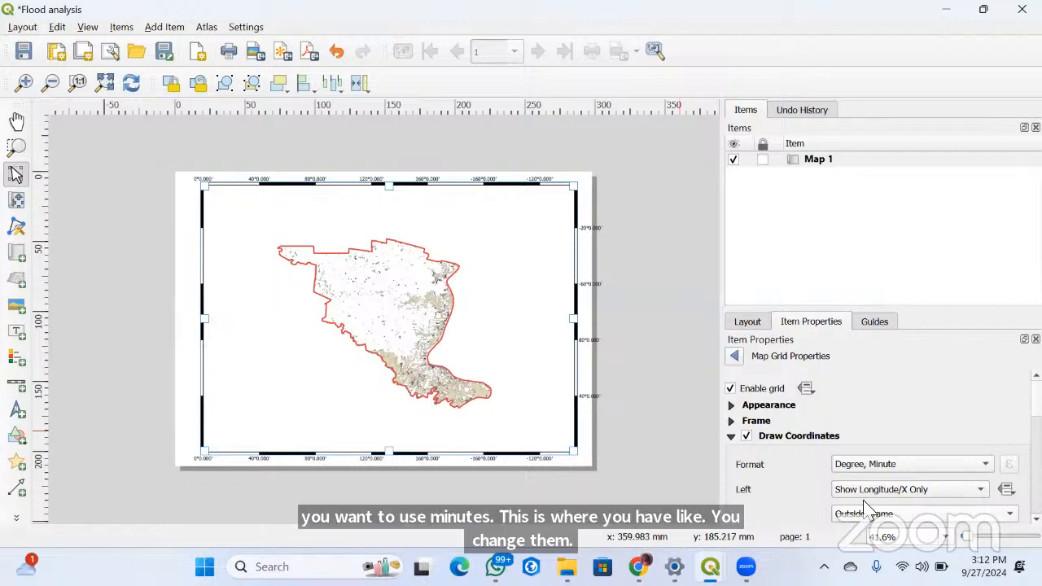
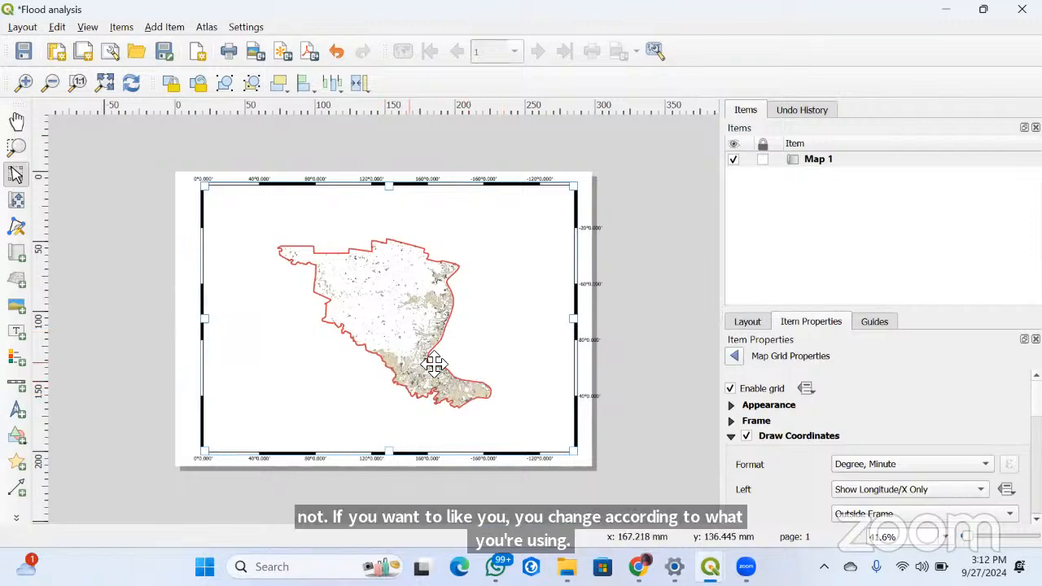
# Try the Custom and Degree, Minute, Second formats for the grid coordinates and return the format to Degree, Minute
pyautogui.click(873, 470)
pyautogui.click(887, 567)
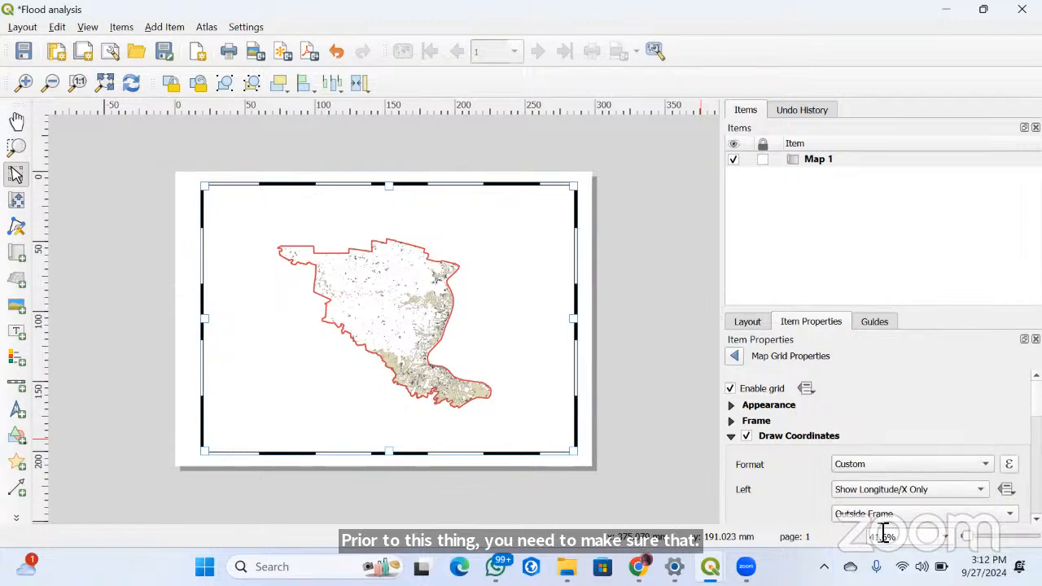
pyautogui.click(946, 492)
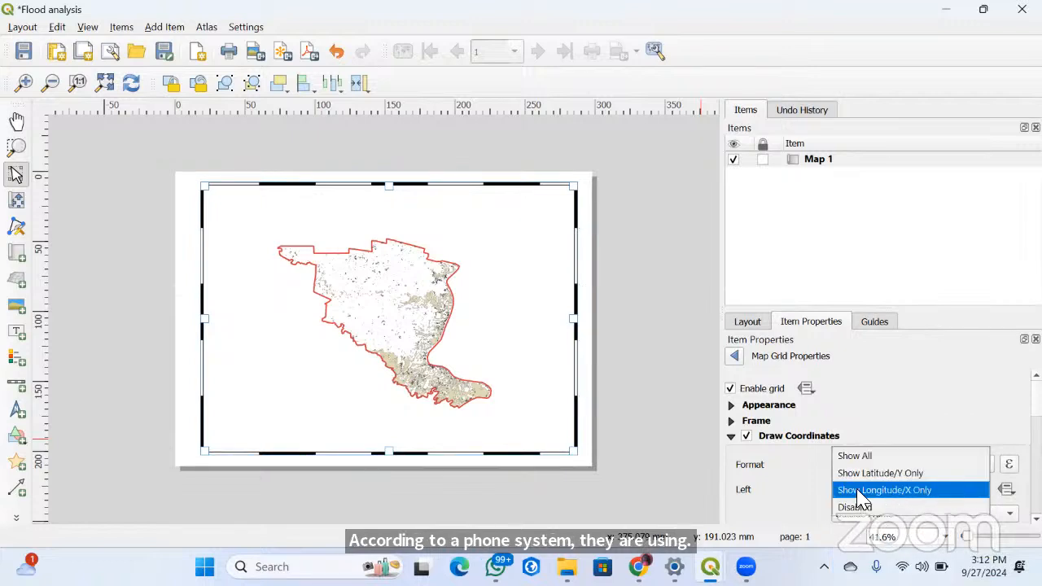
pyautogui.click(808, 463)
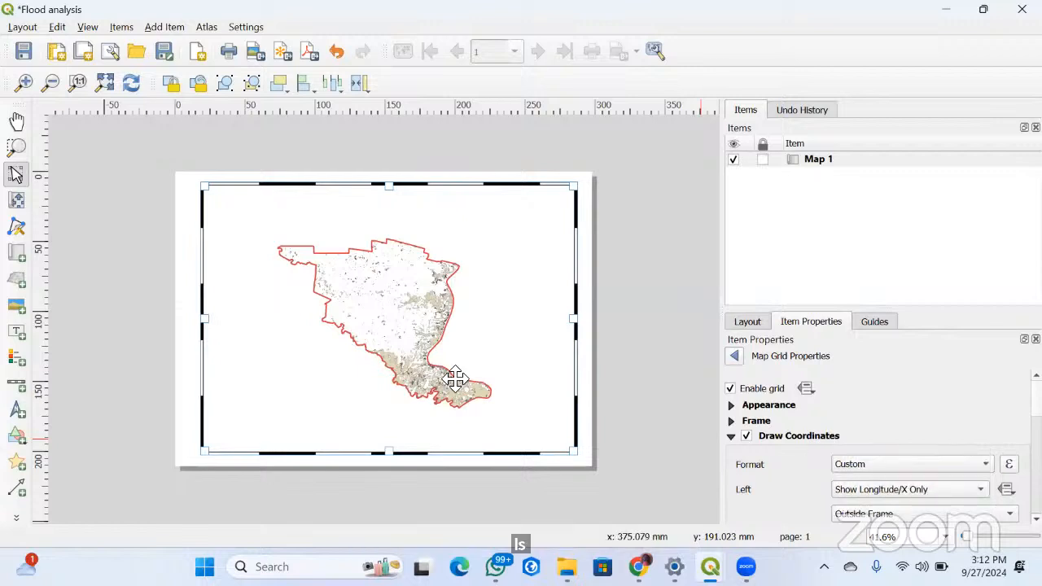
pyautogui.click(884, 467)
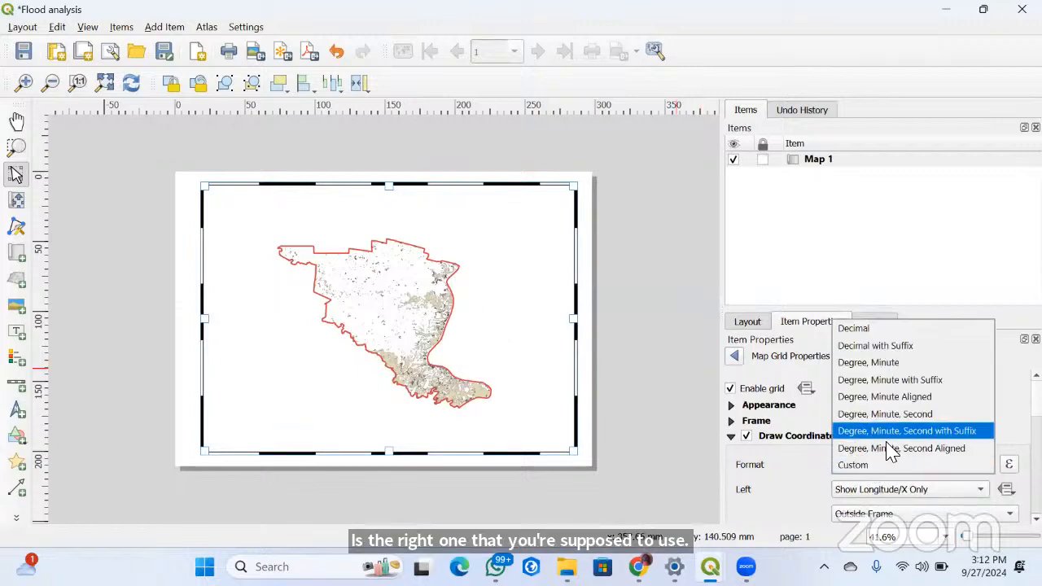
pyautogui.click(900, 417)
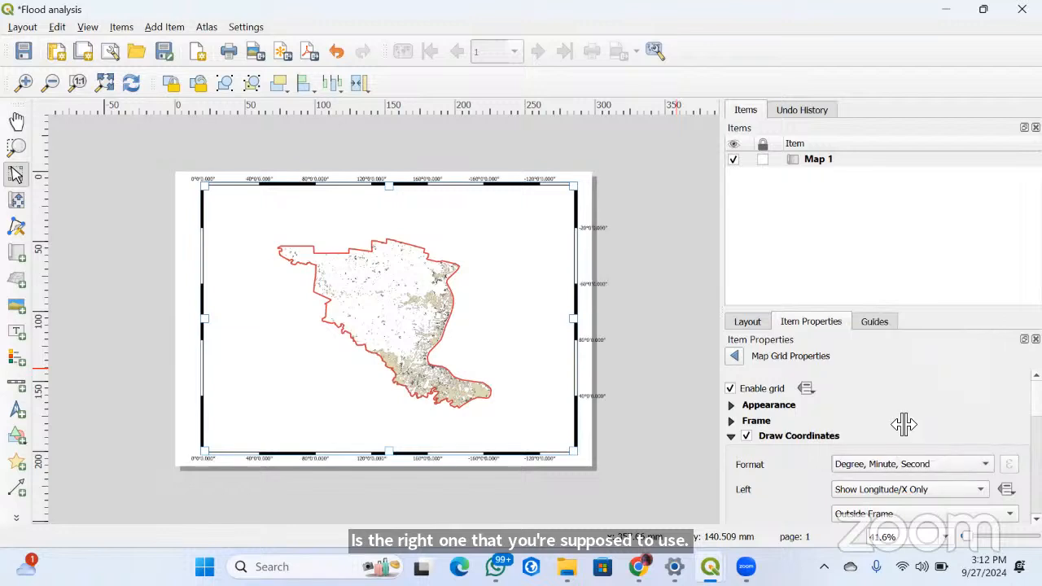
pyautogui.click(871, 472)
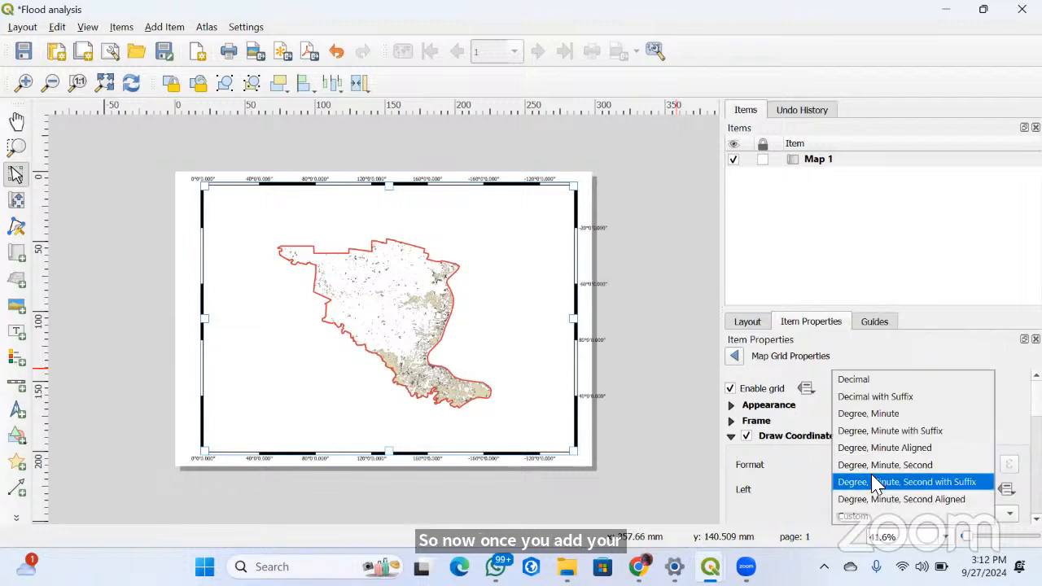
pyautogui.click(869, 414)
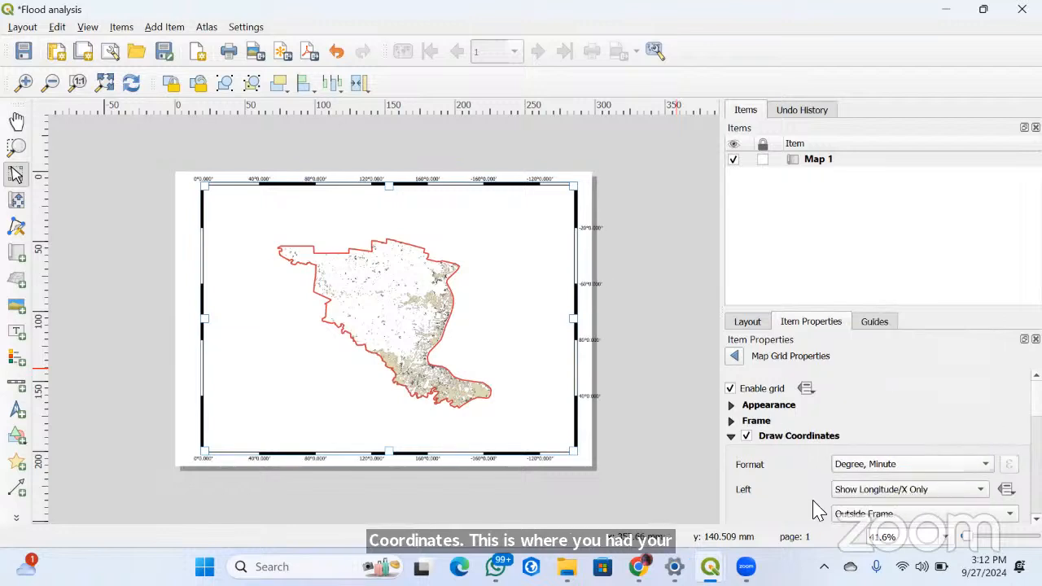
# Set the map grid's zebra frame size to 1.00 mm
pyautogui.click(747, 437)
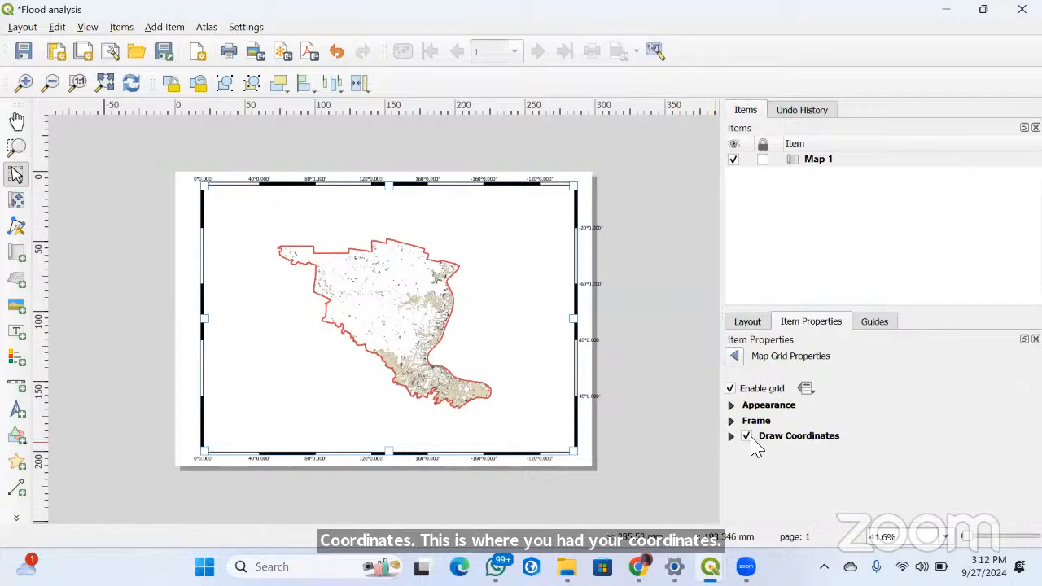
pyautogui.click(731, 438)
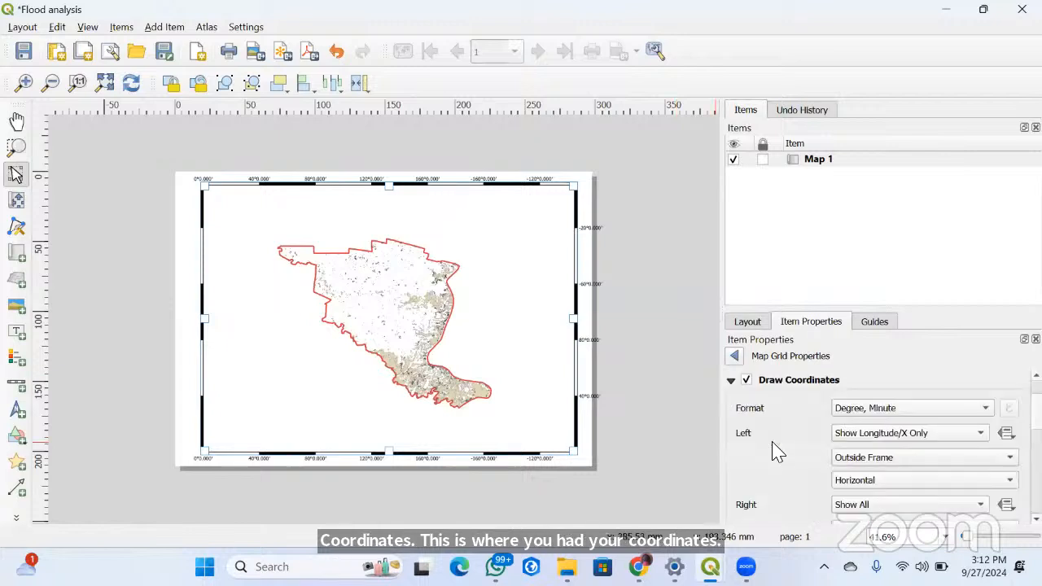
pyautogui.click(730, 380)
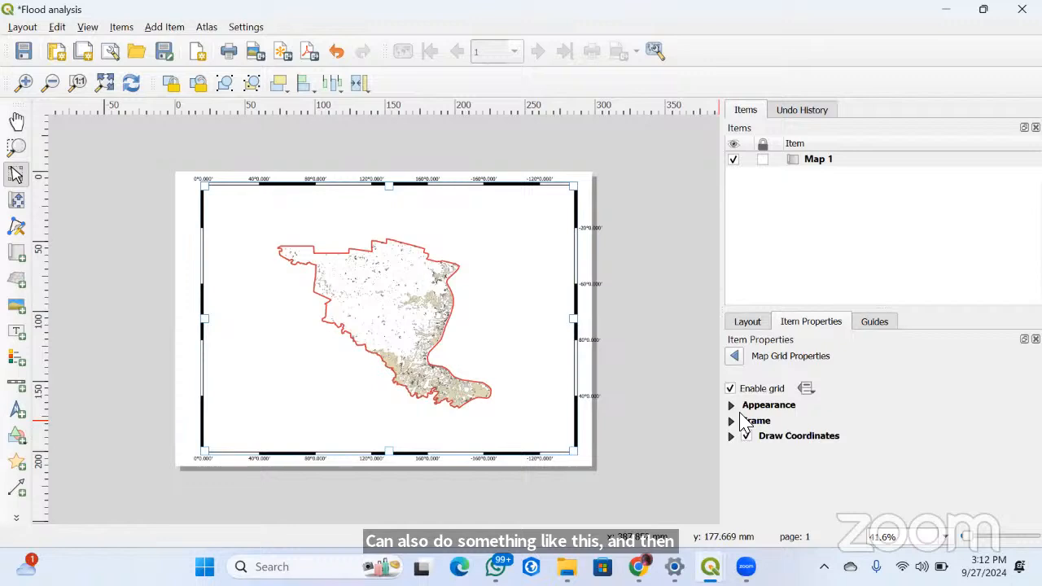
pyautogui.click(732, 420)
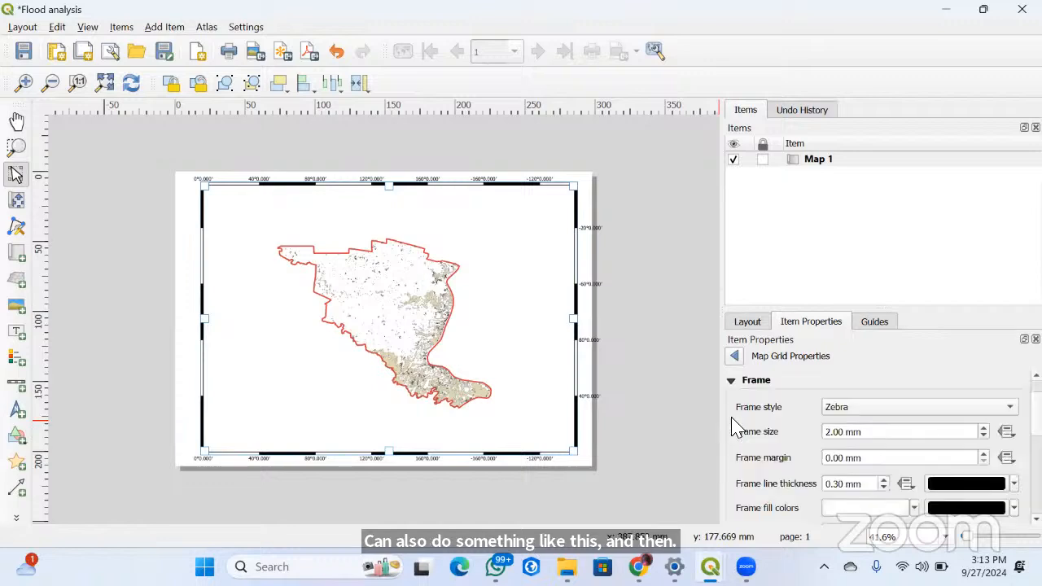
pyautogui.click(834, 434)
pyautogui.scroll(-1, 835, 433)
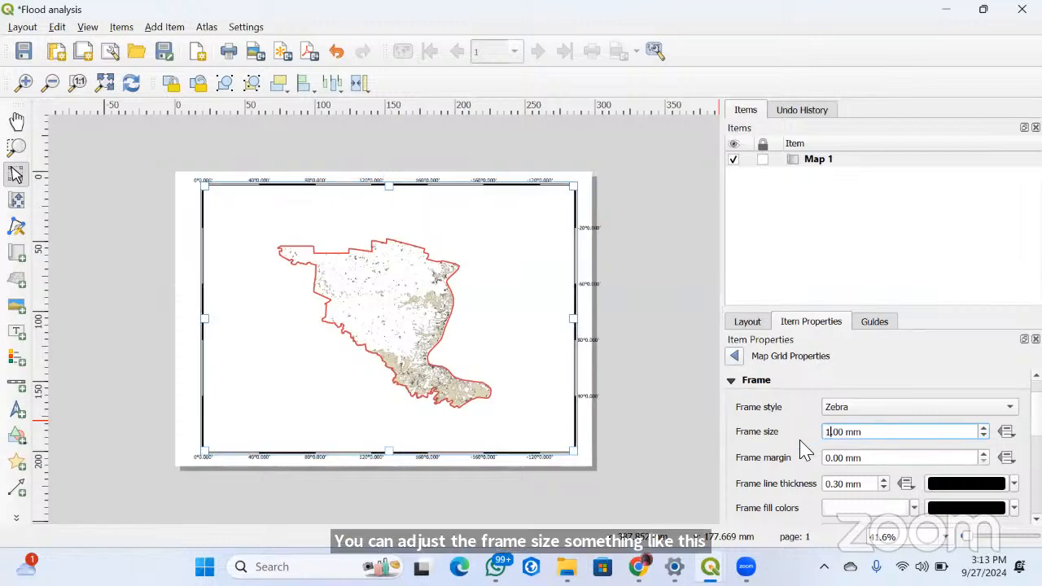
pyautogui.click(736, 382)
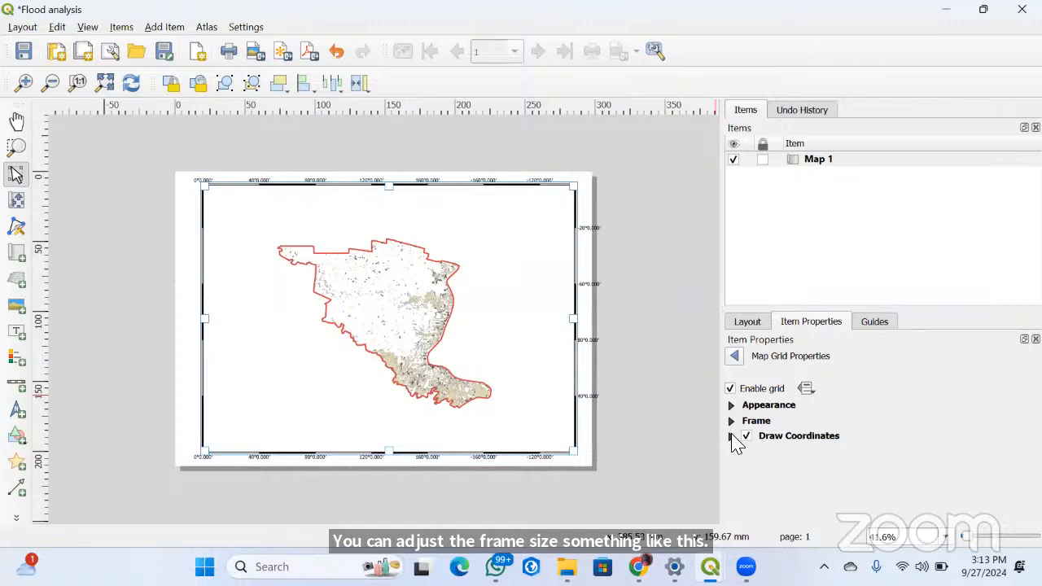
# Place the grid's left coordinates inside the frame with Vertical Ascending orientation
pyautogui.click(732, 436)
pyautogui.scroll(-2, 798, 442)
pyautogui.scroll(2, 908, 479)
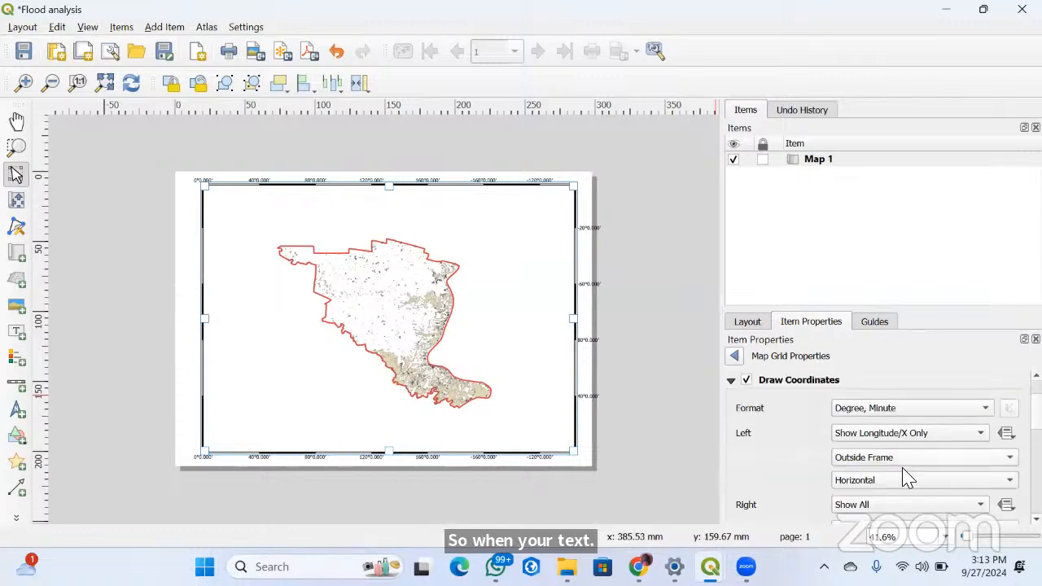
pyautogui.click(902, 465)
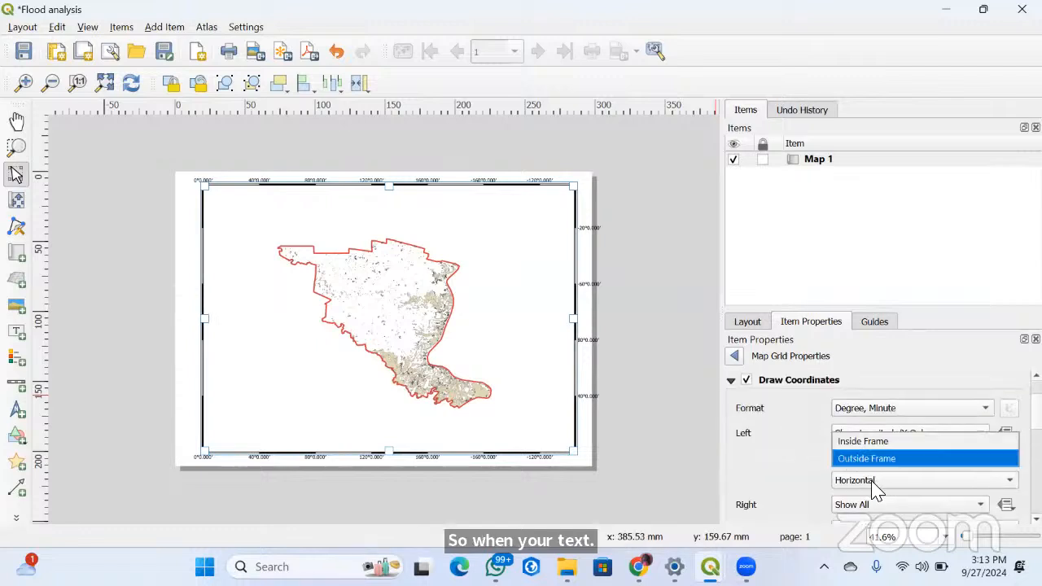
pyautogui.click(861, 441)
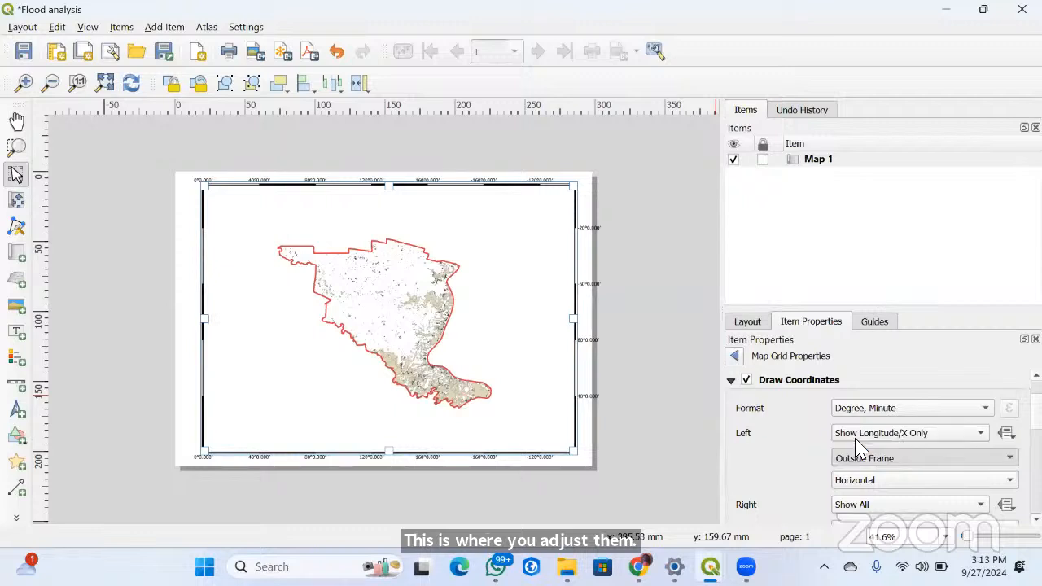
pyautogui.click(853, 483)
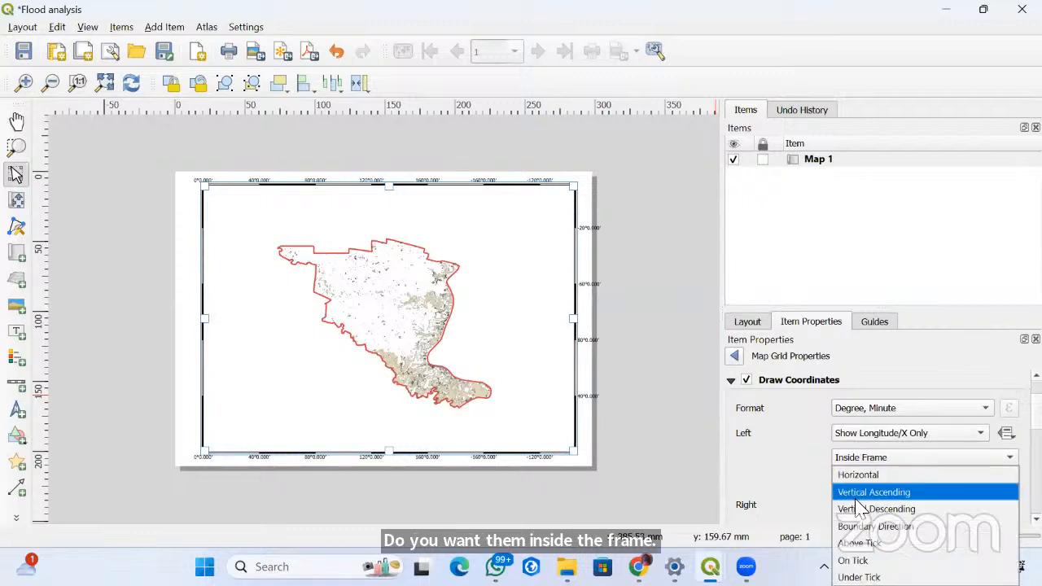
pyautogui.click(857, 494)
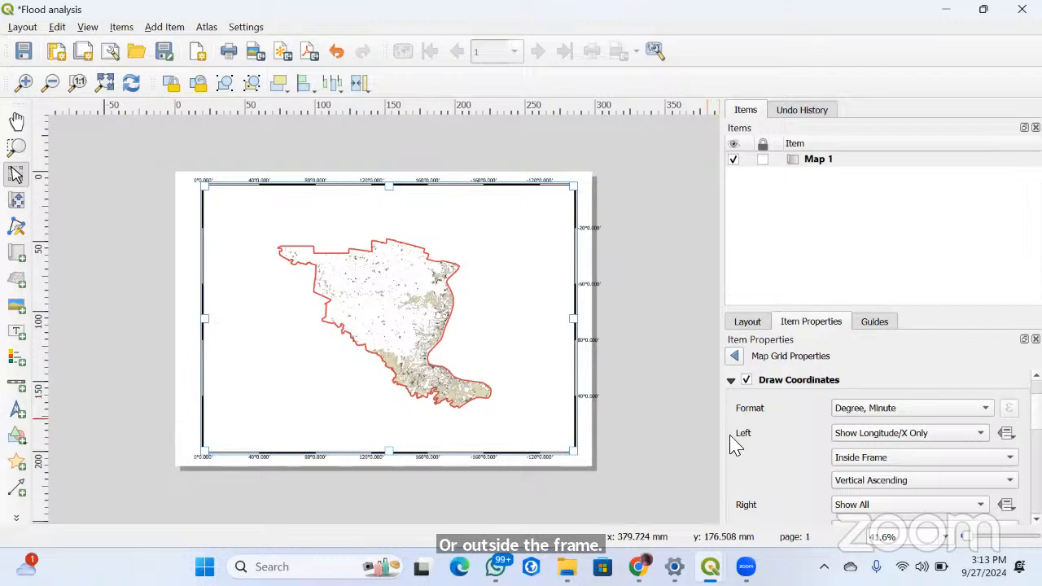
# Place the grid's right coordinates inside the frame and return to the main map properties
pyautogui.scroll(-3, 793, 460)
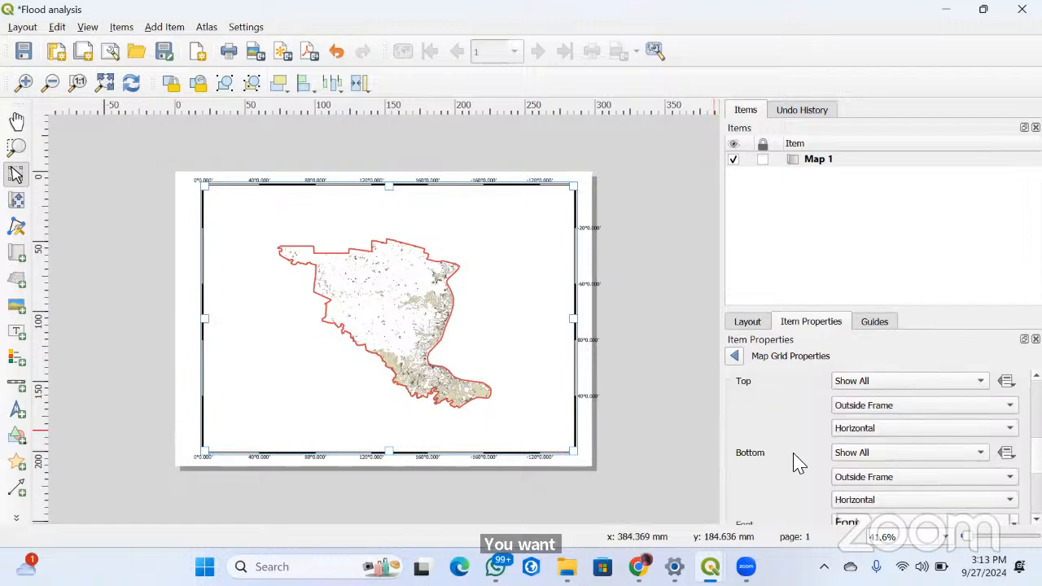
pyautogui.scroll(-2, 796, 462)
pyautogui.scroll(2, 810, 470)
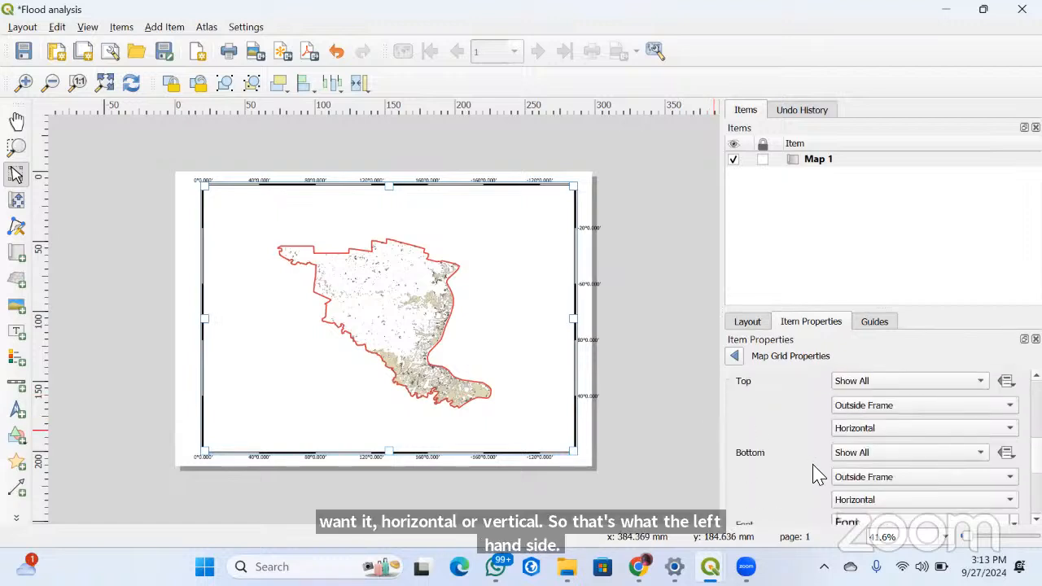
pyautogui.scroll(-3, 817, 472)
pyautogui.scroll(1, 817, 472)
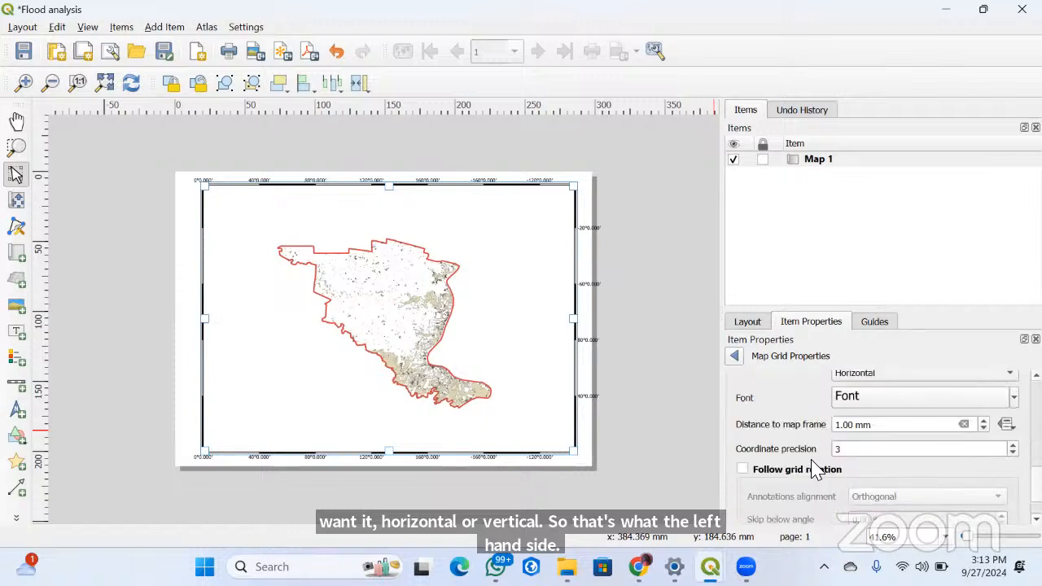
pyautogui.scroll(4, 817, 472)
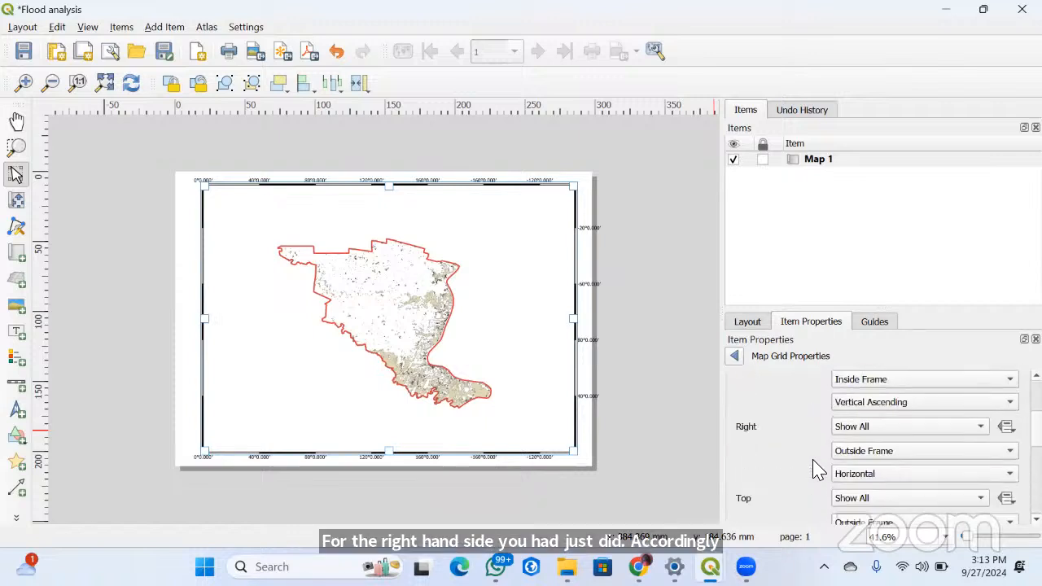
pyautogui.scroll(1, 838, 450)
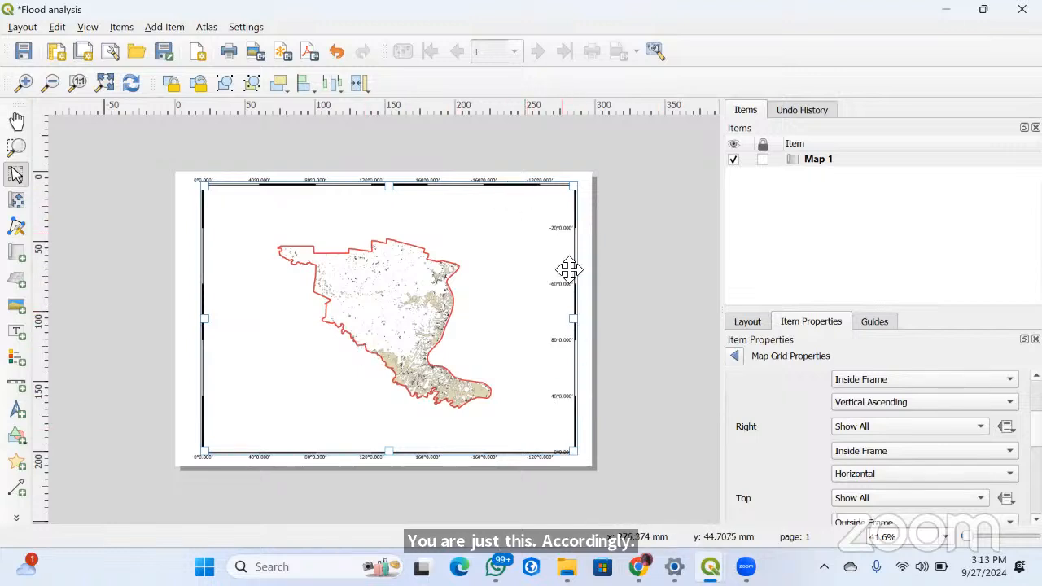
pyautogui.click(734, 358)
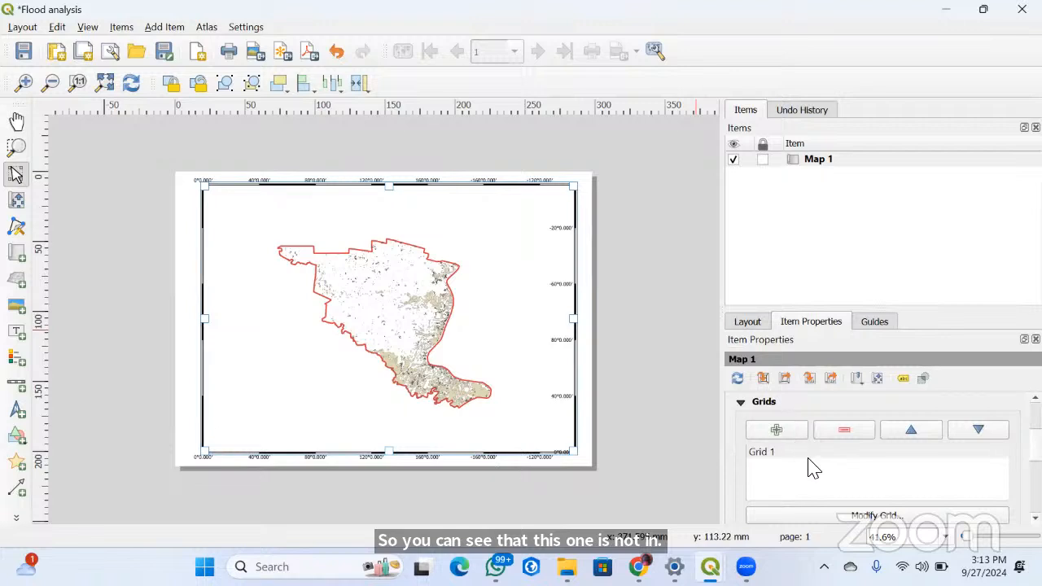
# Add a small north arrow in the upper-left corner of the map
pyautogui.click(122, 27)
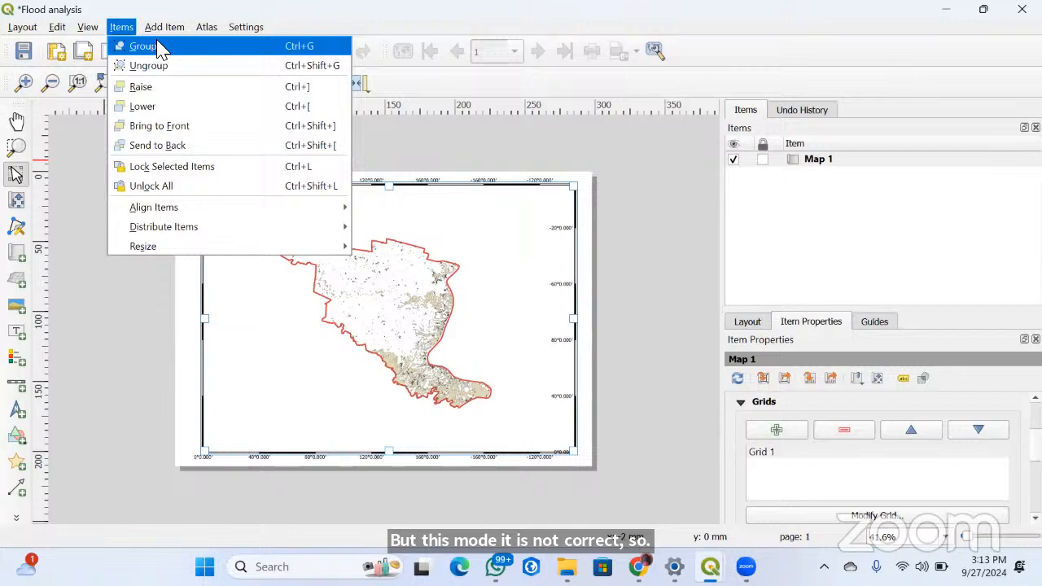
pyautogui.click(164, 29)
pyautogui.click(164, 29)
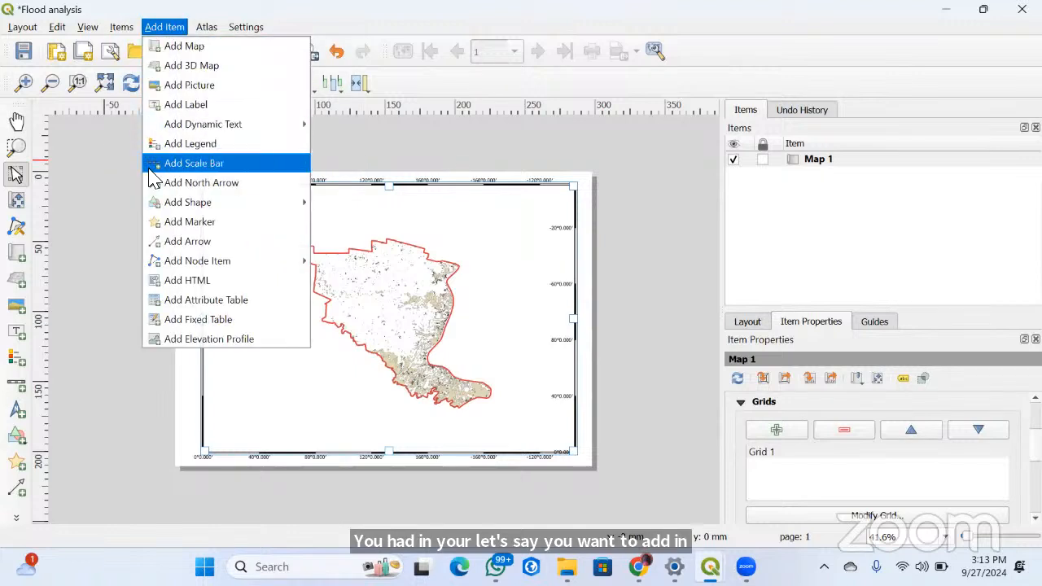
pyautogui.click(206, 189)
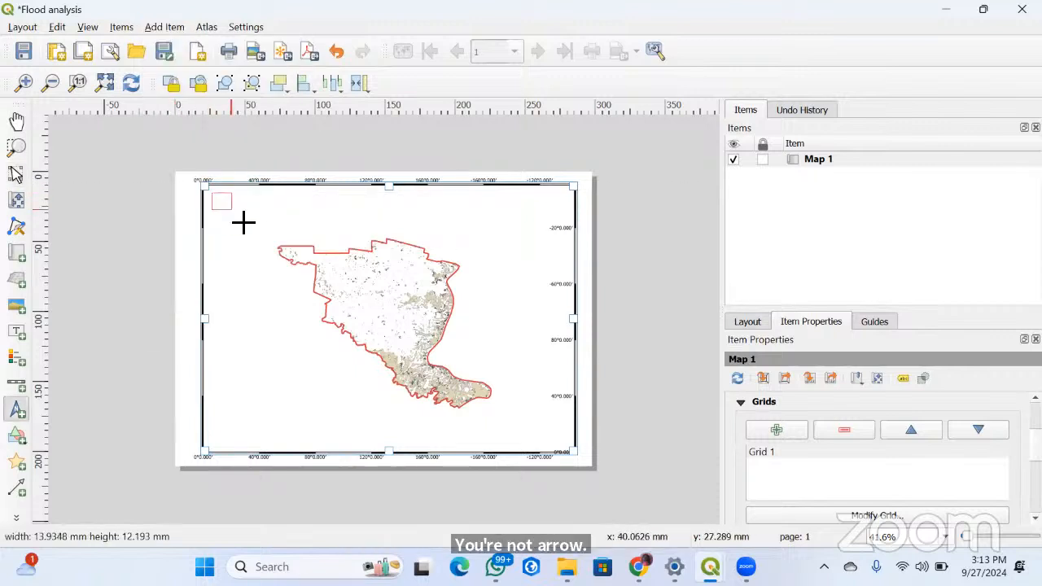
pyautogui.moveTo(212, 194); pyautogui.dragTo(238, 221)
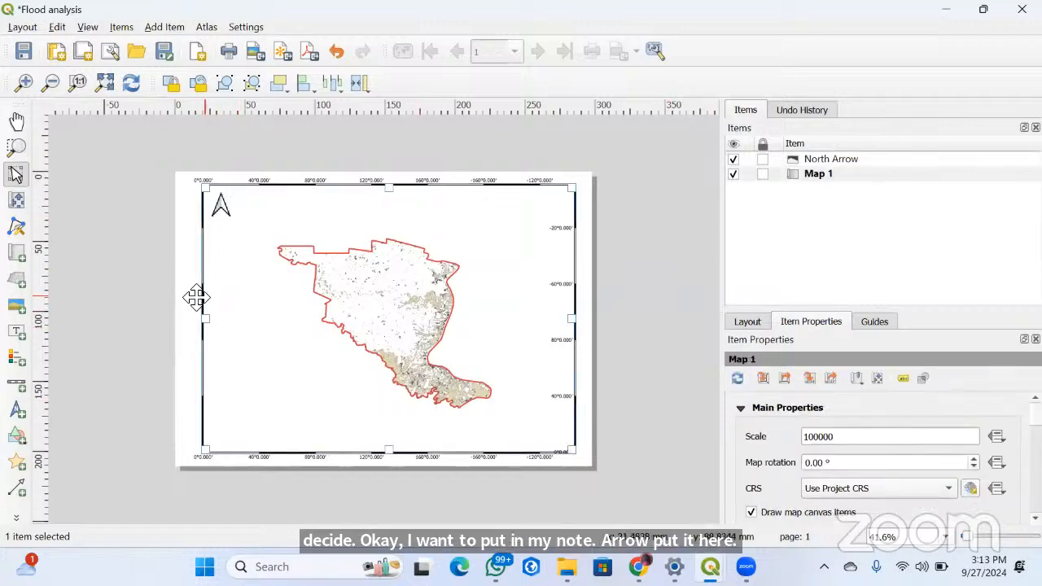
# Widen the map item by extending its left edge toward the page's left margin, and deselect it
pyautogui.moveTo(199, 300); pyautogui.dragTo(244, 313)
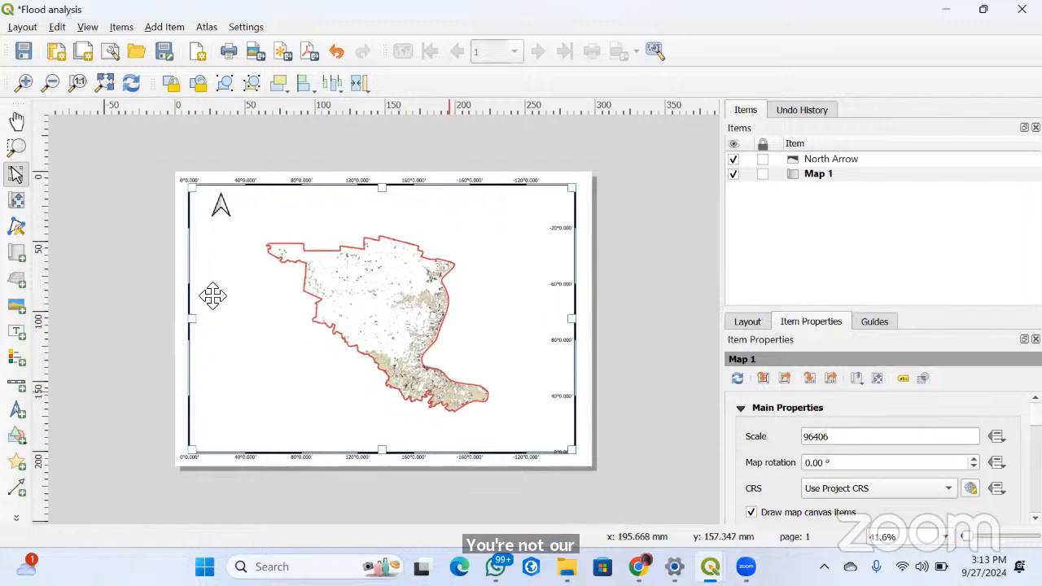
pyautogui.click(117, 182)
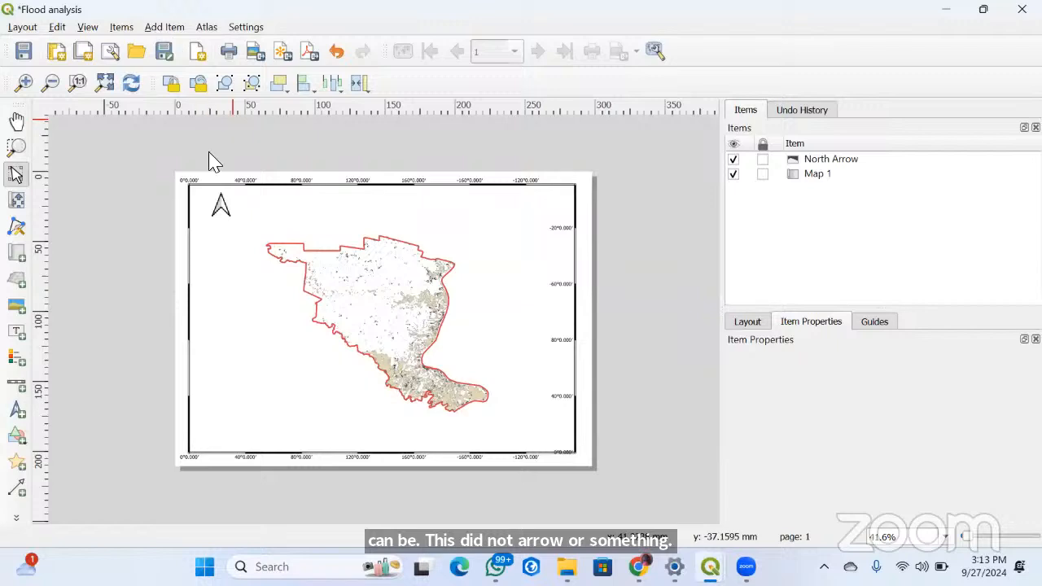
# Add a legend in the lower-left corner of the map
pyautogui.click(164, 27)
pyautogui.click(171, 143)
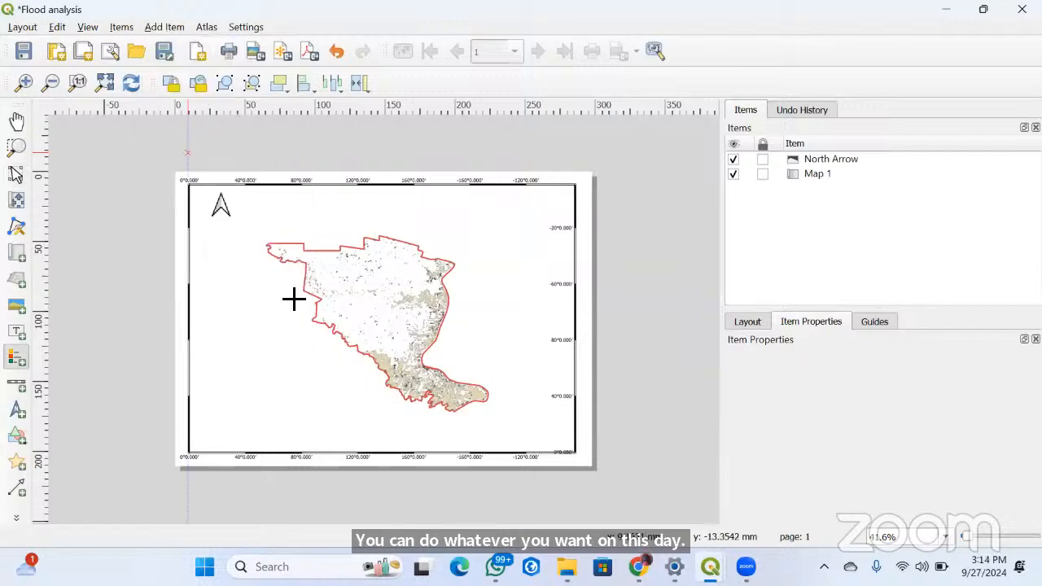
pyautogui.moveTo(203, 384); pyautogui.dragTo(241, 411)
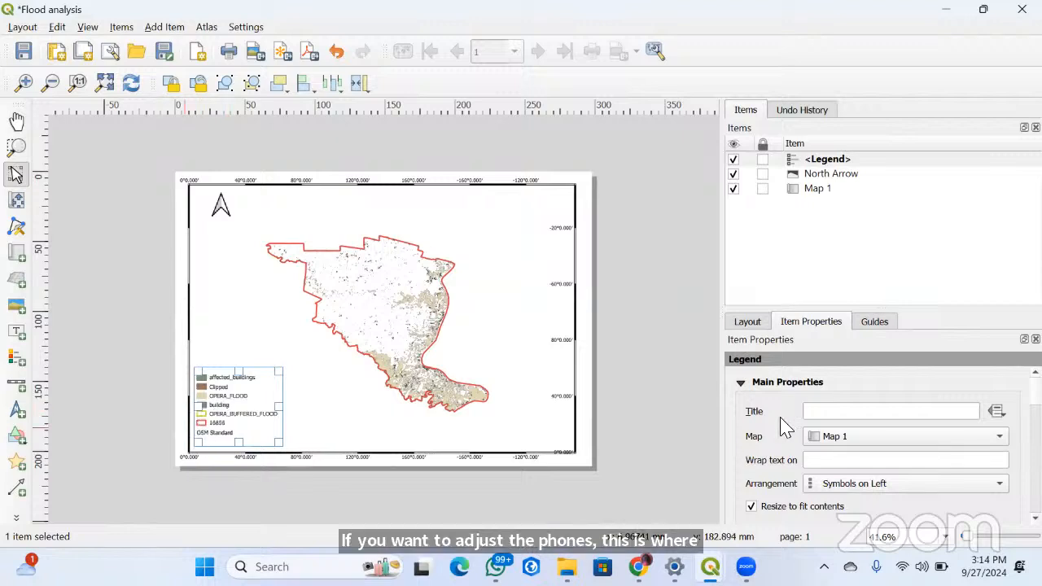
# Turn off the legend's automatic updating and remove the Clipped and OPERA_FLOOD entries from it
pyautogui.click(741, 383)
pyautogui.click(742, 404)
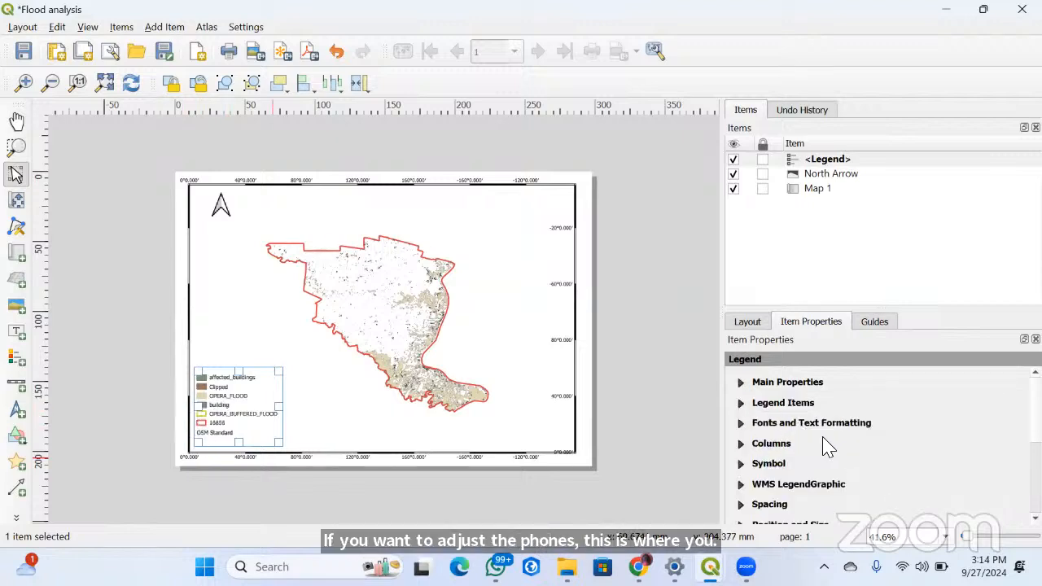
pyautogui.click(740, 402)
pyautogui.click(751, 403)
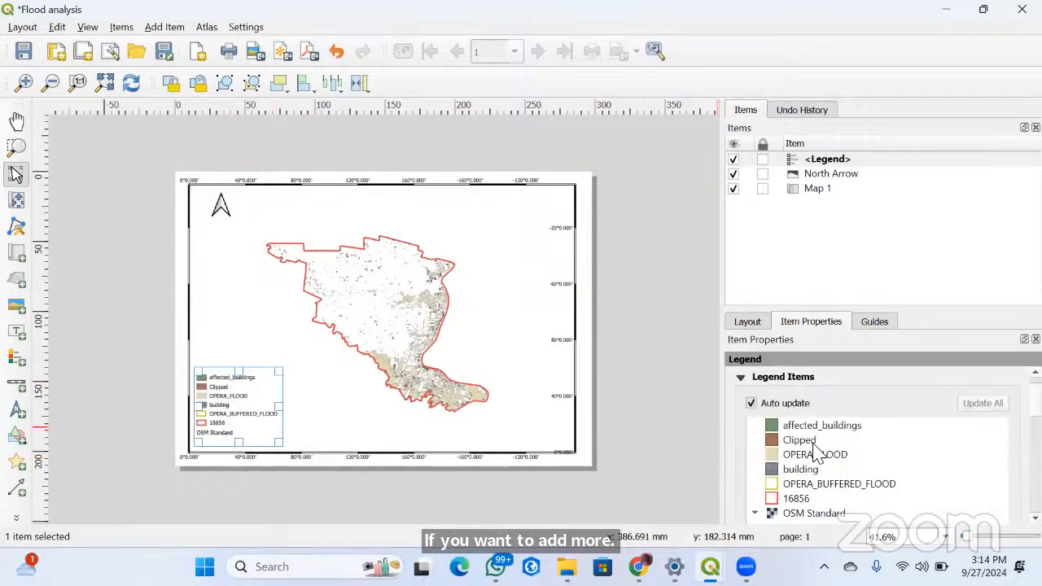
pyautogui.click(800, 456)
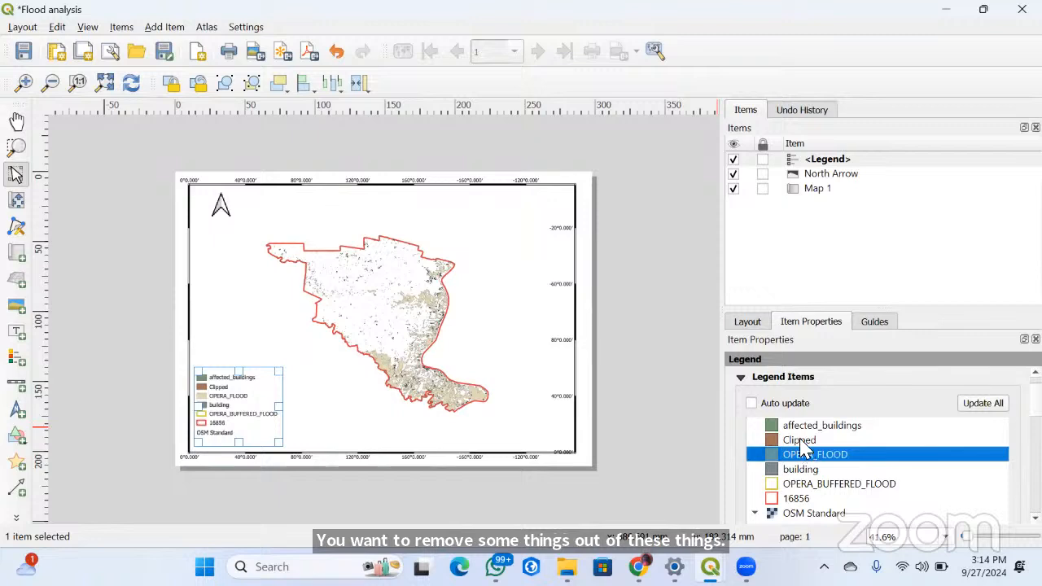
pyautogui.keyDown('ctrl'); pyautogui.click(801, 440); pyautogui.keyUp('ctrl')
pyautogui.keyDown('shift'); pyautogui.click(847, 474); pyautogui.keyUp('shift')
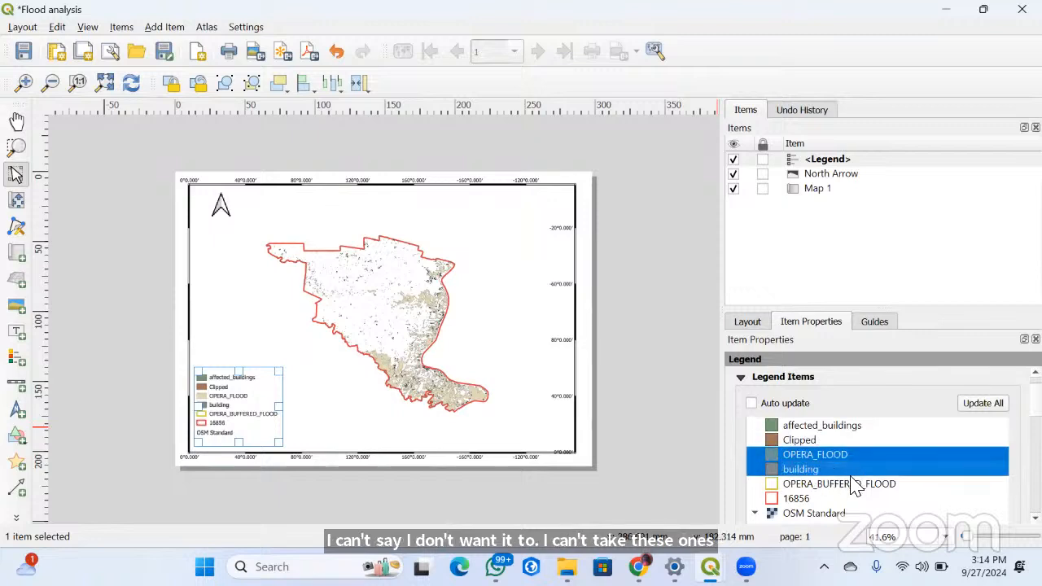
pyautogui.keyDown('shift'); pyautogui.click(802, 441); pyautogui.keyUp('shift')
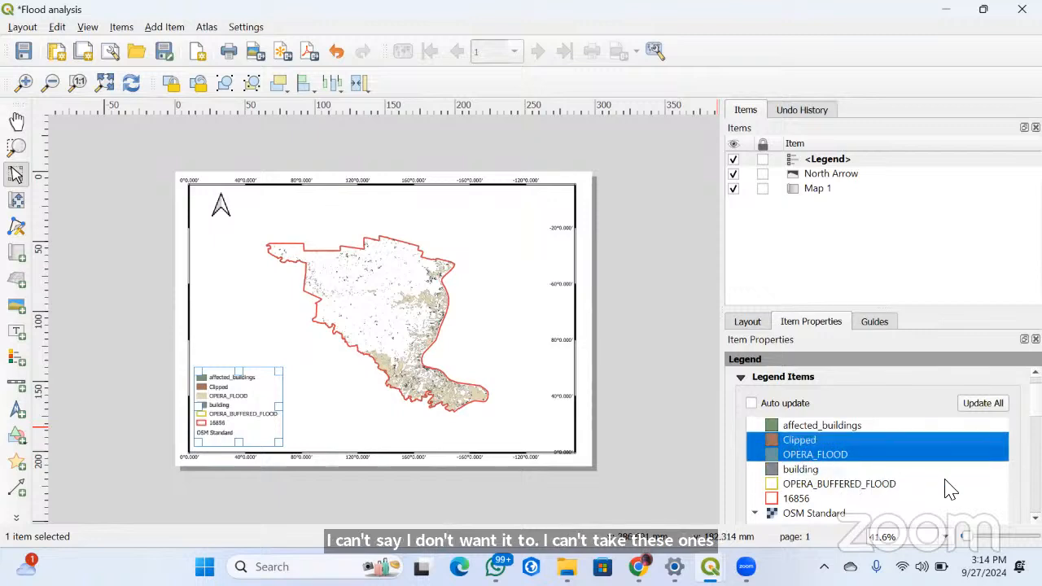
pyautogui.scroll(-3, 940, 458)
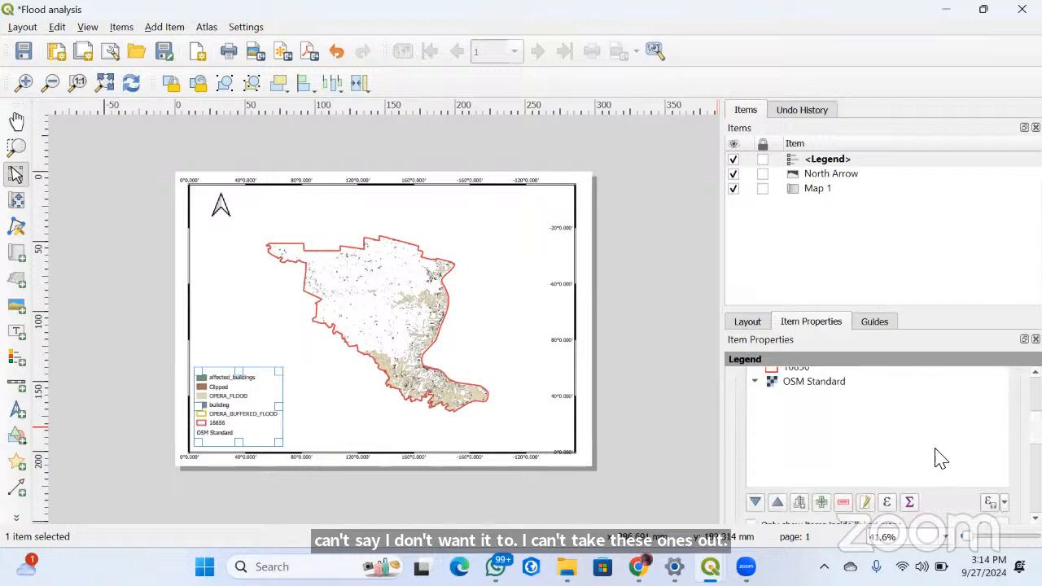
pyautogui.click(843, 502)
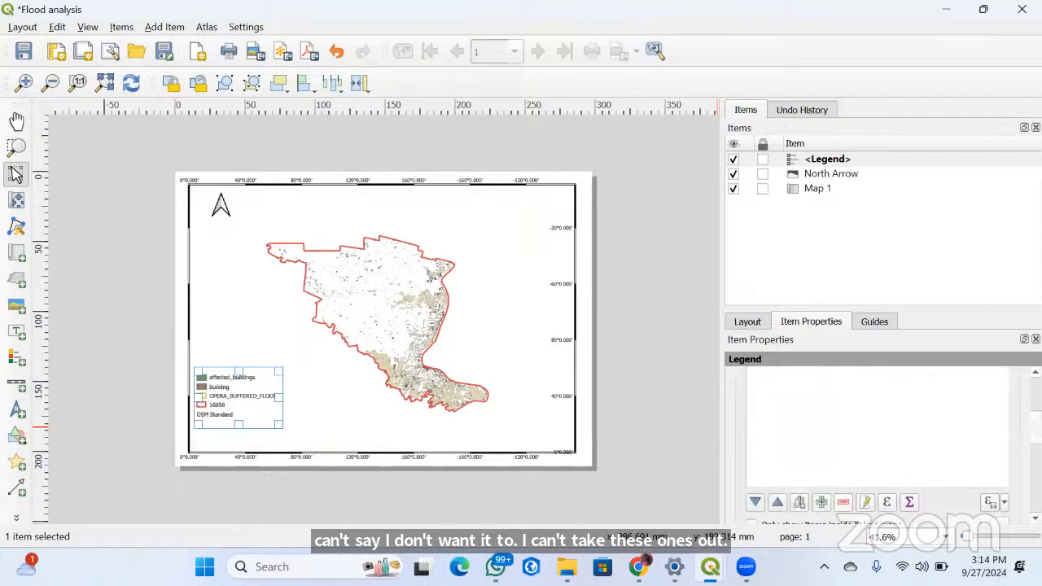
# Remove the OSM Standard entry from the legend
pyautogui.scroll(2, 760, 464)
pyautogui.click(794, 423)
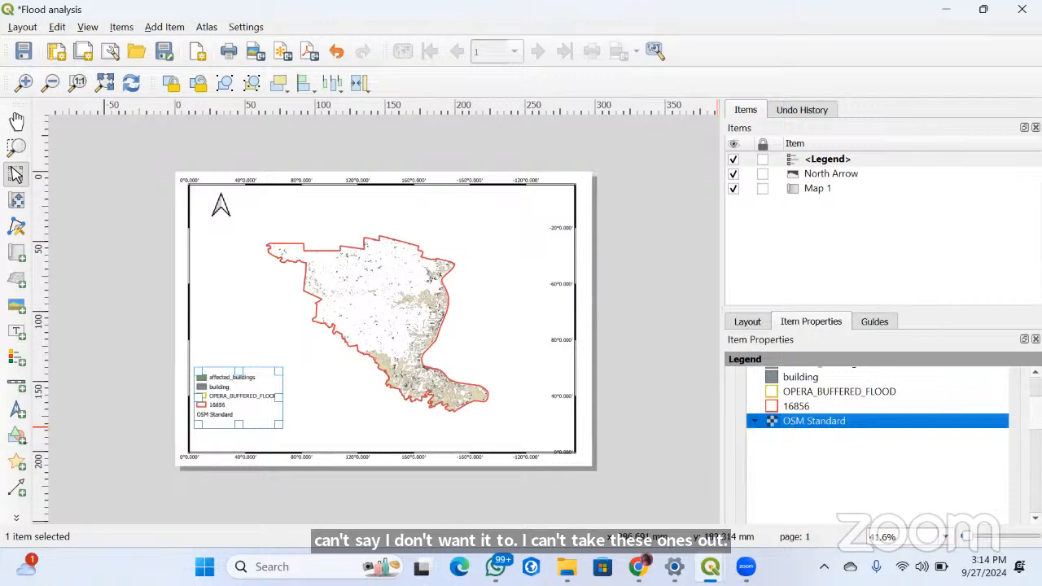
pyautogui.scroll(-1, 877, 379)
pyautogui.click(861, 402)
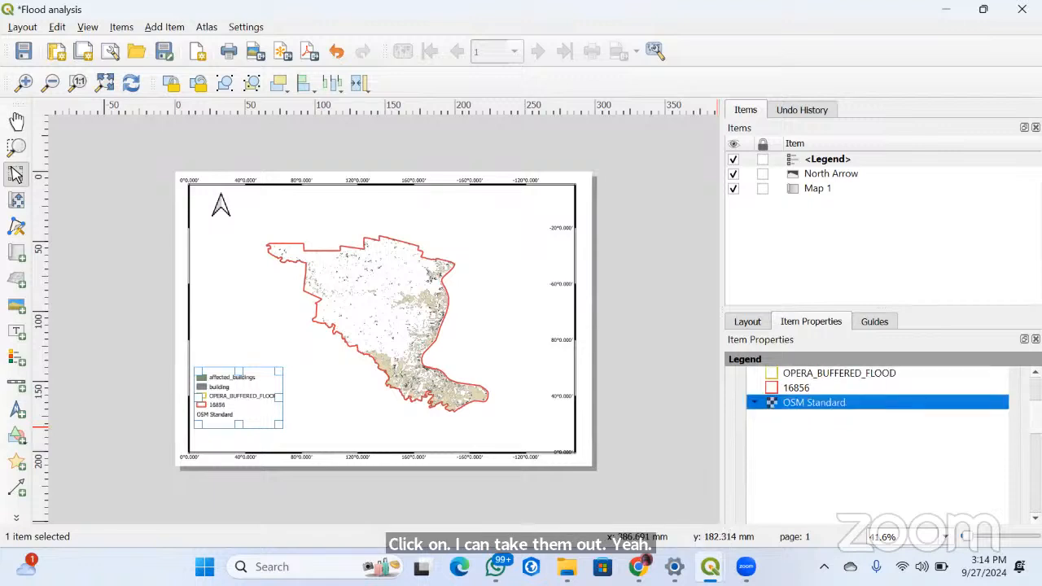
pyautogui.scroll(-2, 878, 446)
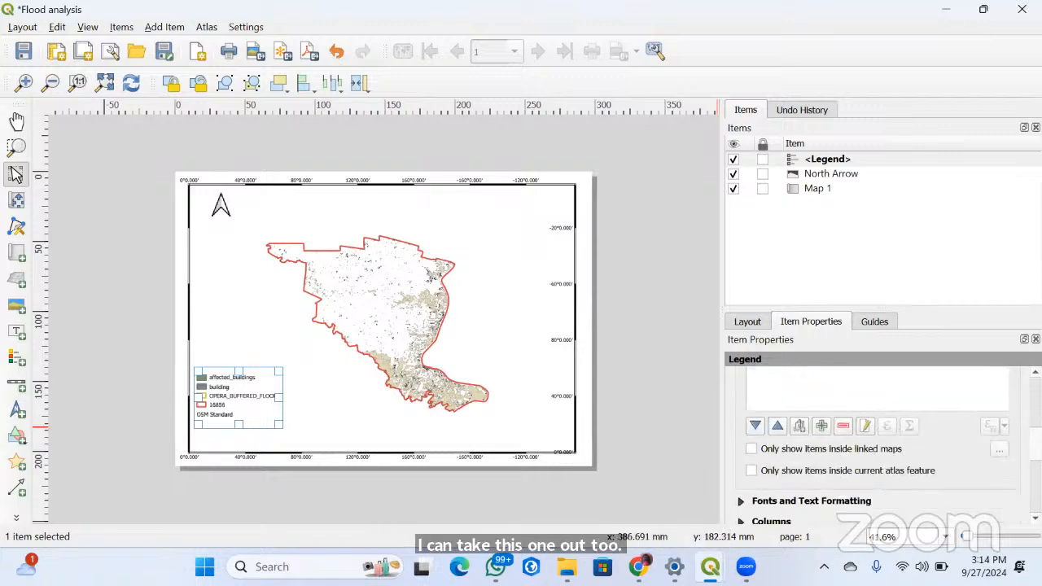
pyautogui.click(843, 421)
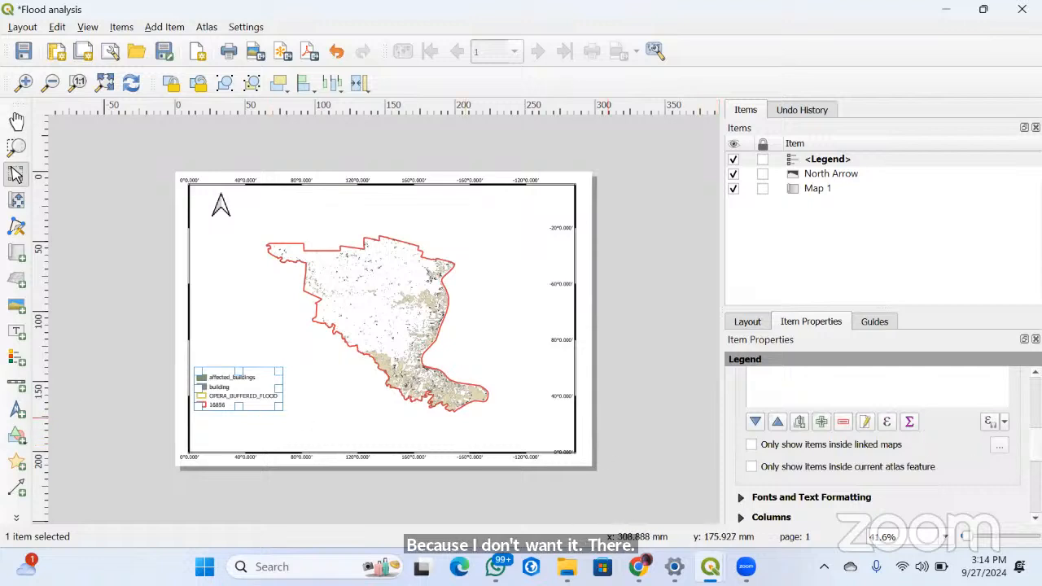
# Remove the building entry from the legend
pyautogui.scroll(3, 877, 440)
pyautogui.scroll(1, 841, 455)
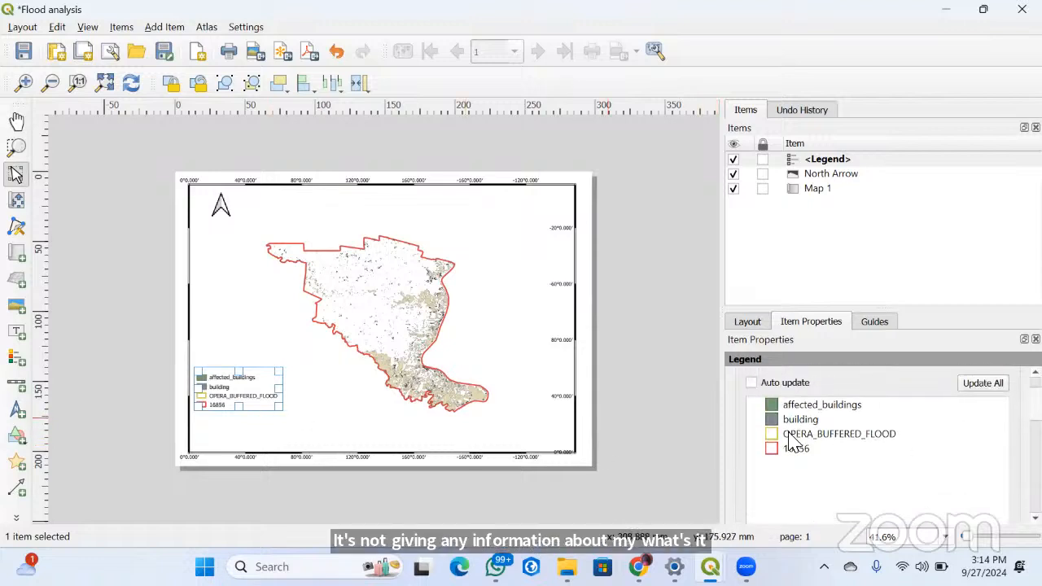
pyautogui.click(779, 421)
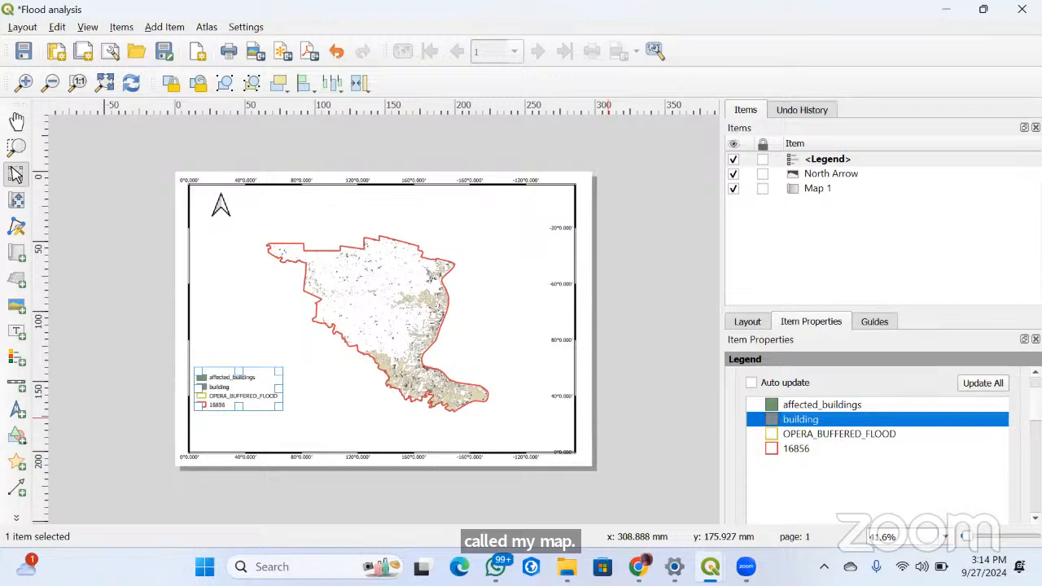
pyautogui.scroll(-5, 796, 457)
pyautogui.scroll(2, 796, 457)
pyautogui.scroll(-1, 796, 457)
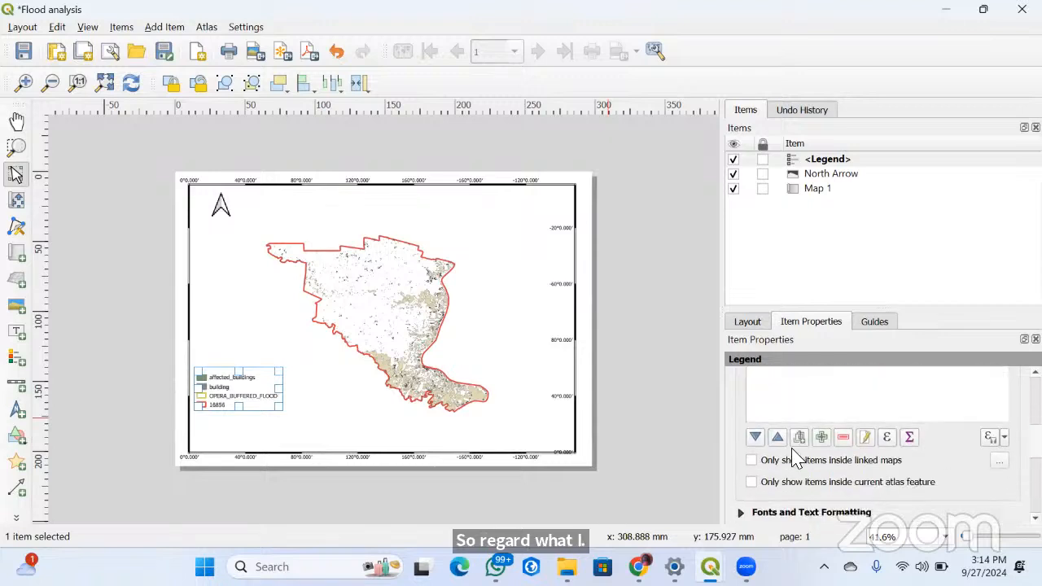
pyautogui.click(840, 439)
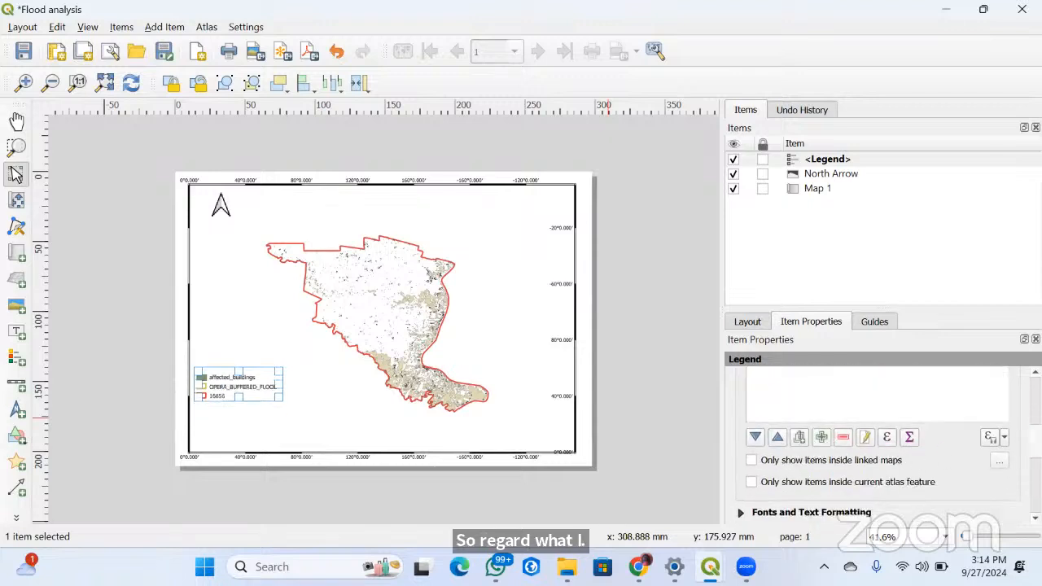
pyautogui.scroll(3, 877, 440)
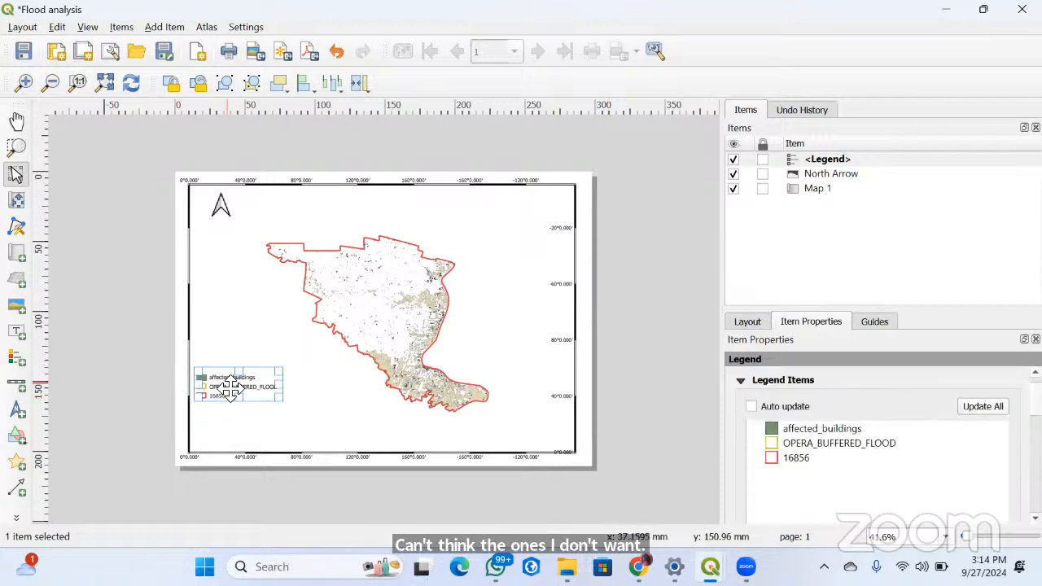
# Move the shortened legend down into the map frame's lower-left corner and deselect it
pyautogui.moveTo(232, 387); pyautogui.dragTo(232, 402)
pyautogui.moveTo(230, 414); pyautogui.dragTo(229, 430)
pyautogui.click(309, 438)
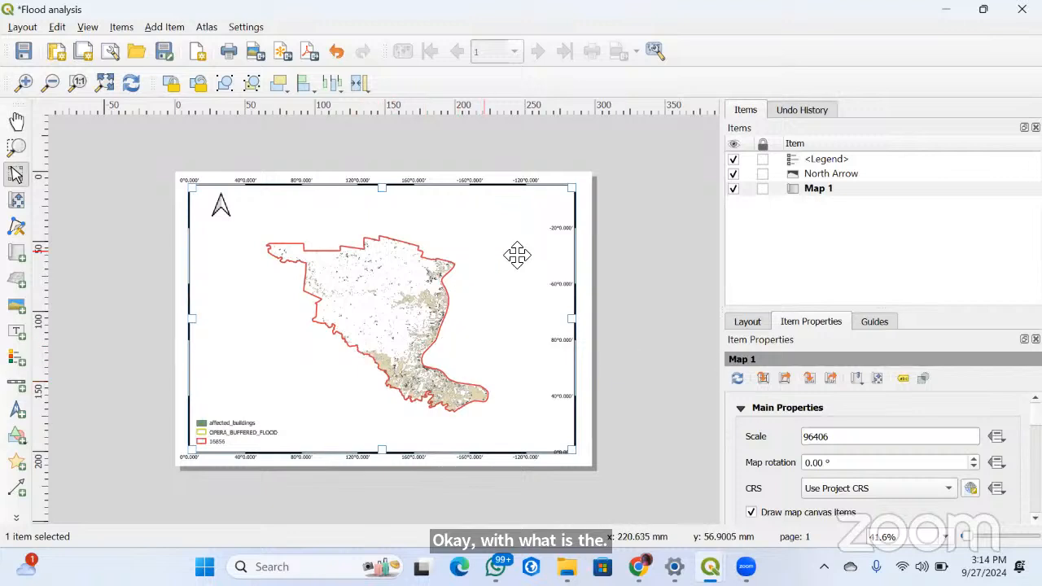
# Add a scale bar for the map in the lower-right corner of the map frame
pyautogui.click(121, 27)
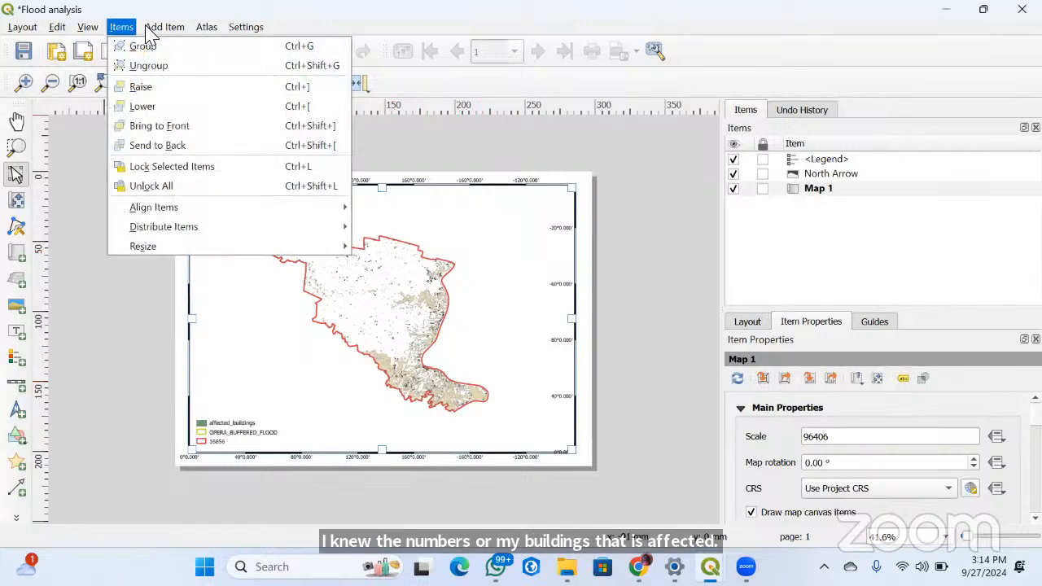
pyautogui.moveTo(153, 28)
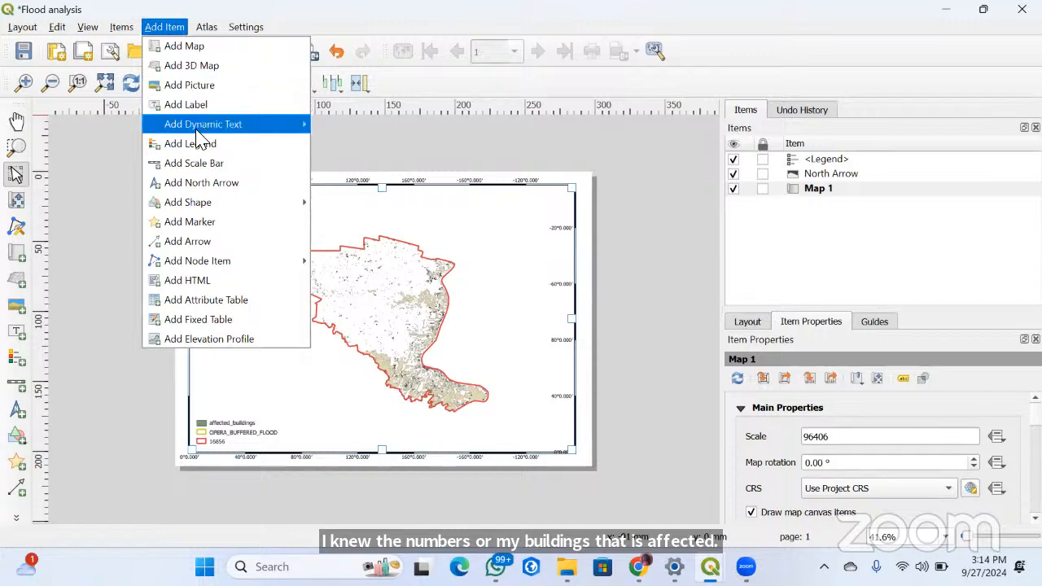
pyautogui.moveTo(197, 131)
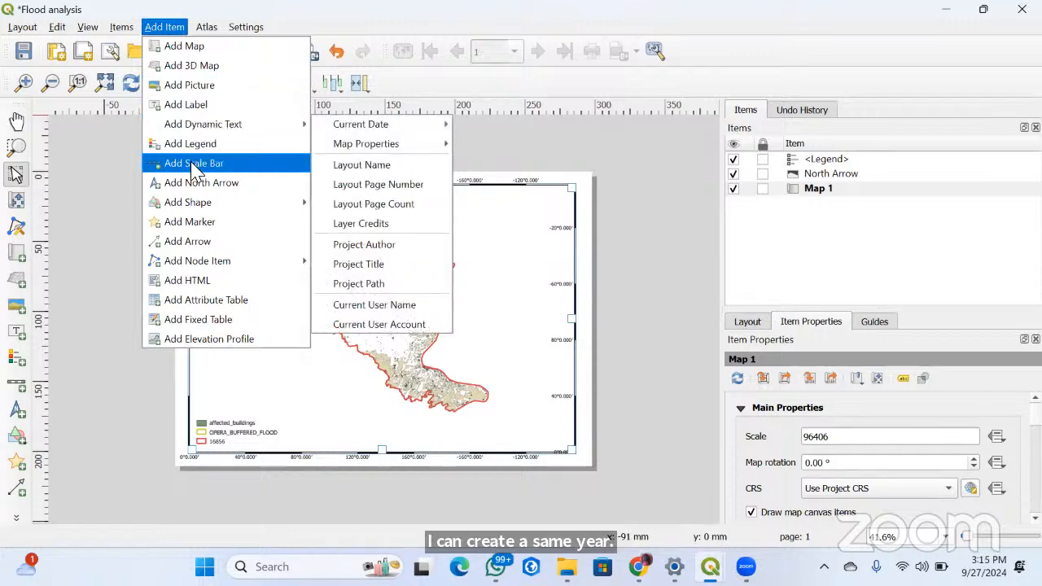
pyautogui.click(193, 164)
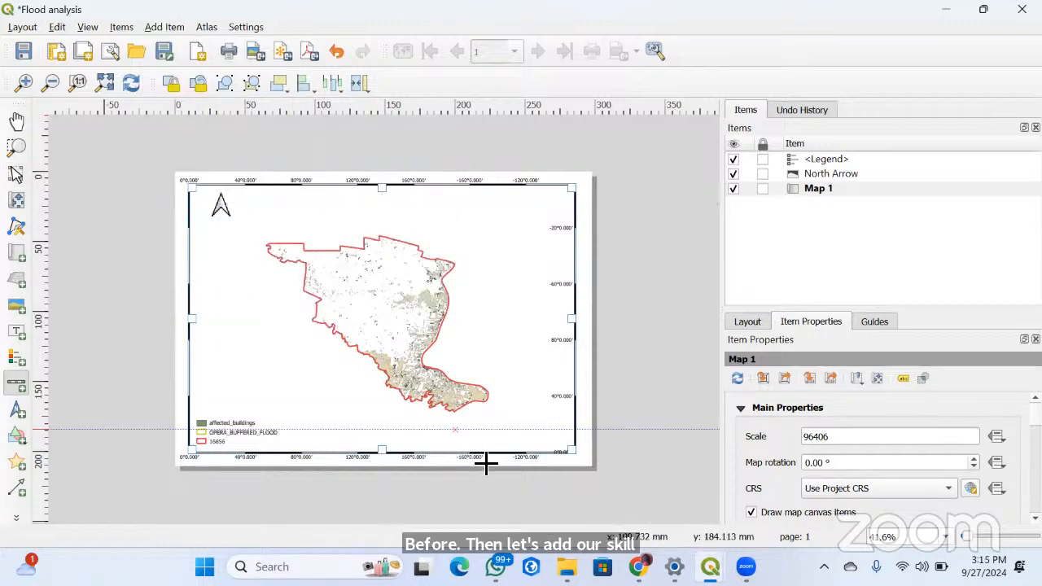
pyautogui.moveTo(456, 429); pyautogui.dragTo(567, 456)
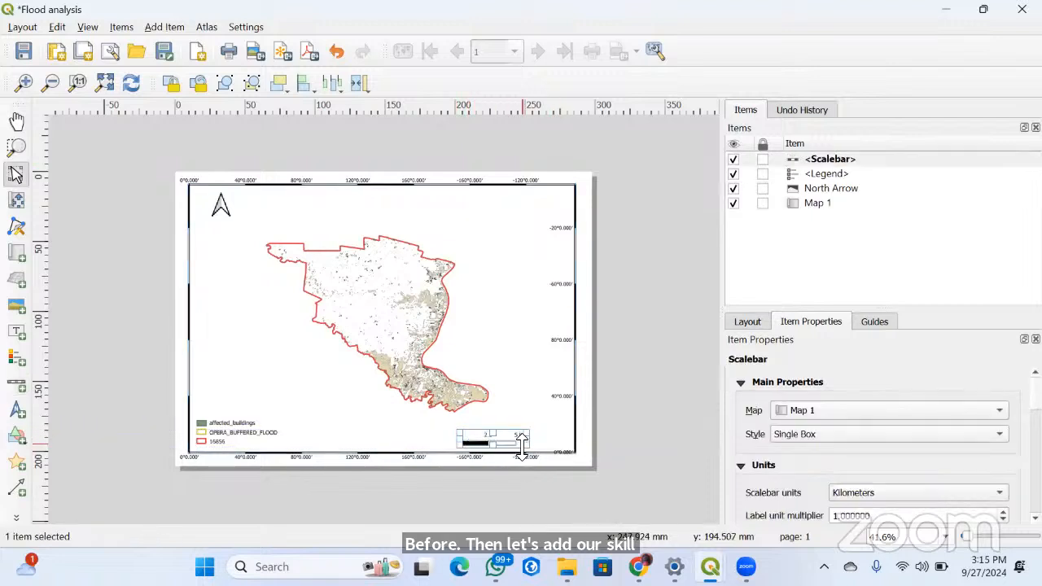
# Set the scale bar to four right segments, shift it left to fit inside the map frame, and deselect it
pyautogui.scroll(-5, 879, 444)
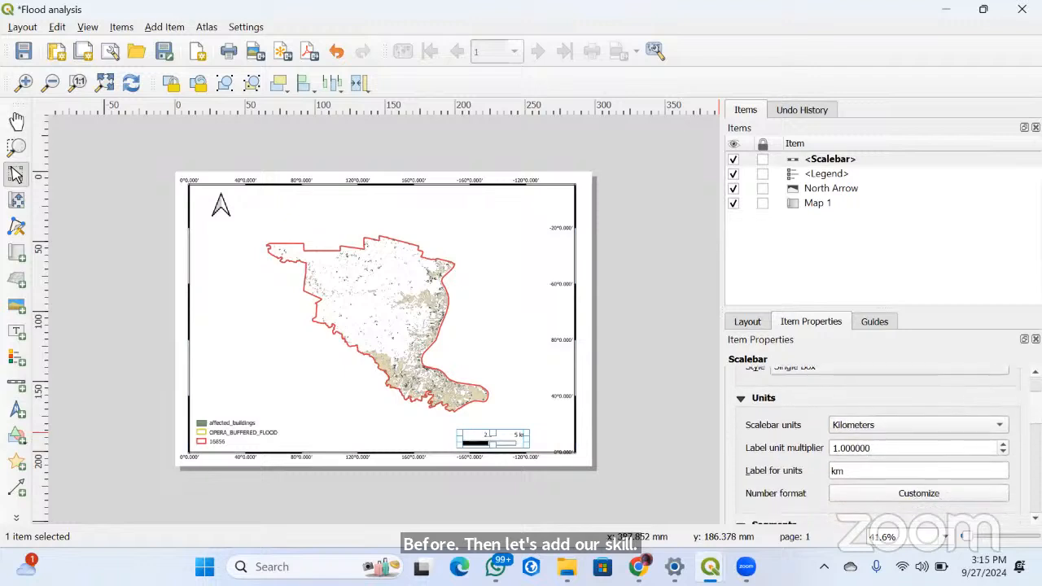
pyautogui.scroll(2, 879, 444)
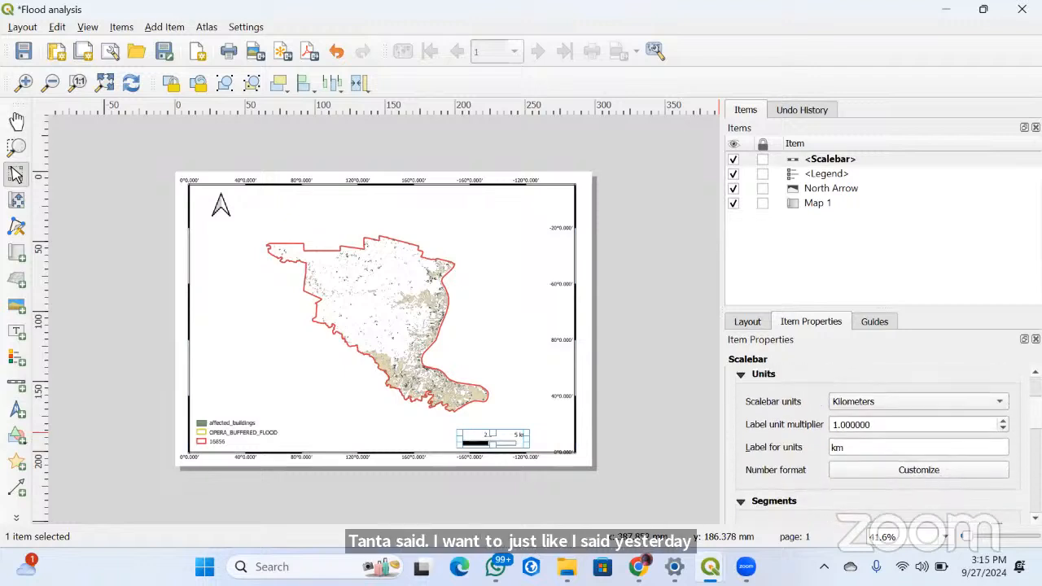
pyautogui.click(1002, 420)
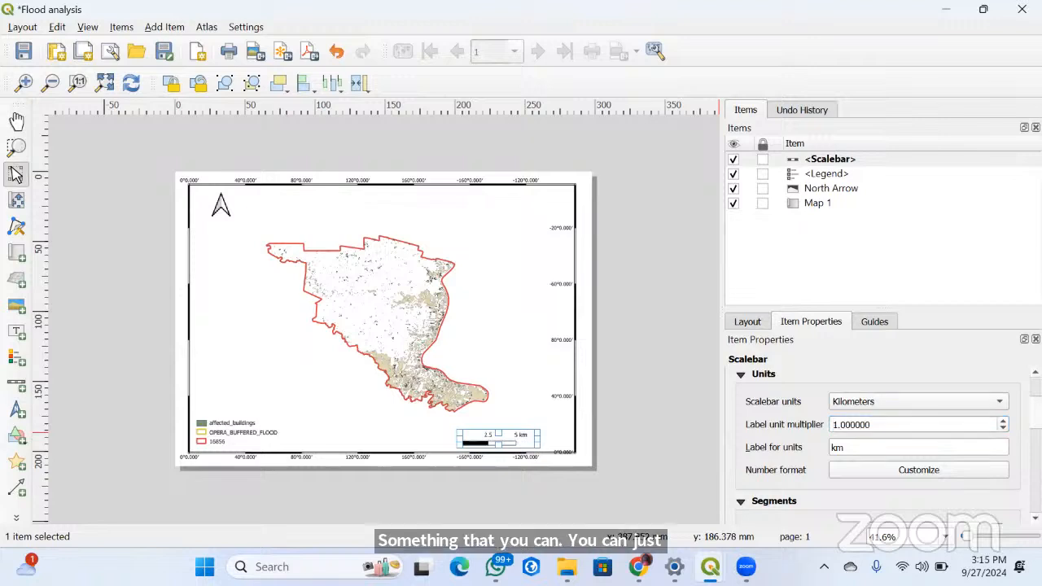
pyautogui.scroll(-5, 939, 438)
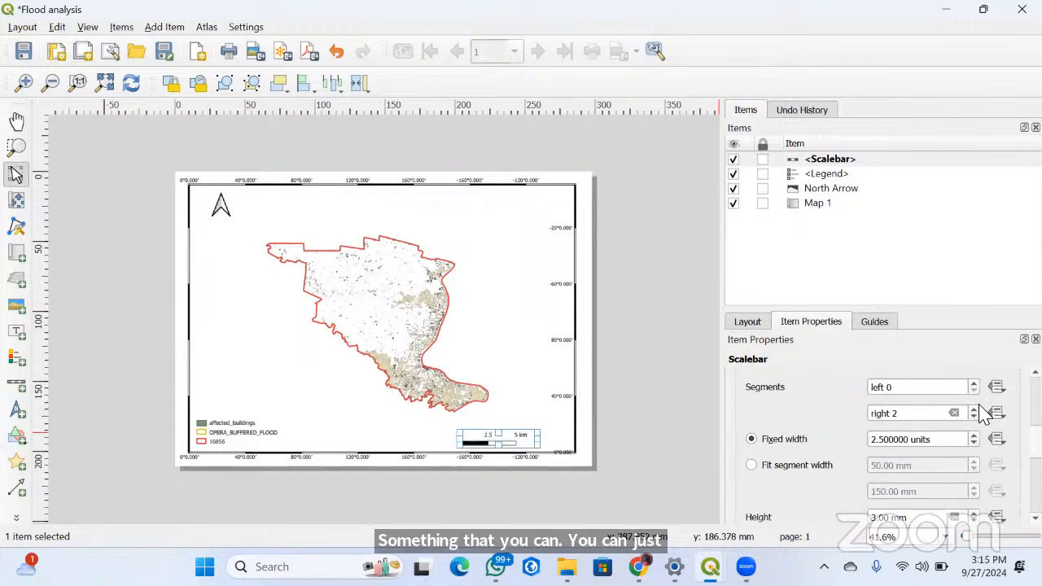
pyautogui.click(974, 409)
pyautogui.click(974, 409)
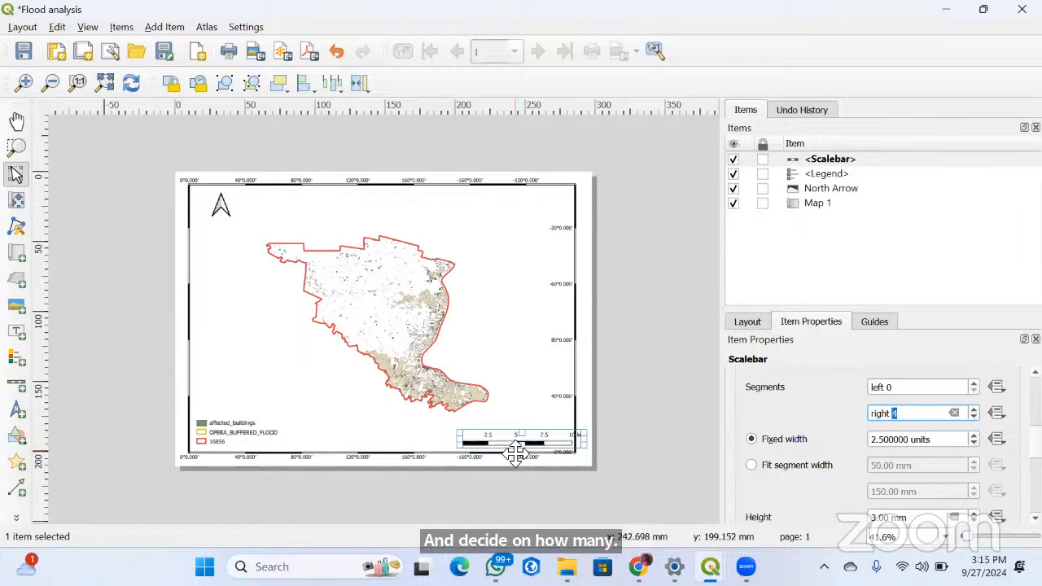
pyautogui.moveTo(512, 441); pyautogui.dragTo(484, 442)
pyautogui.click(604, 450)
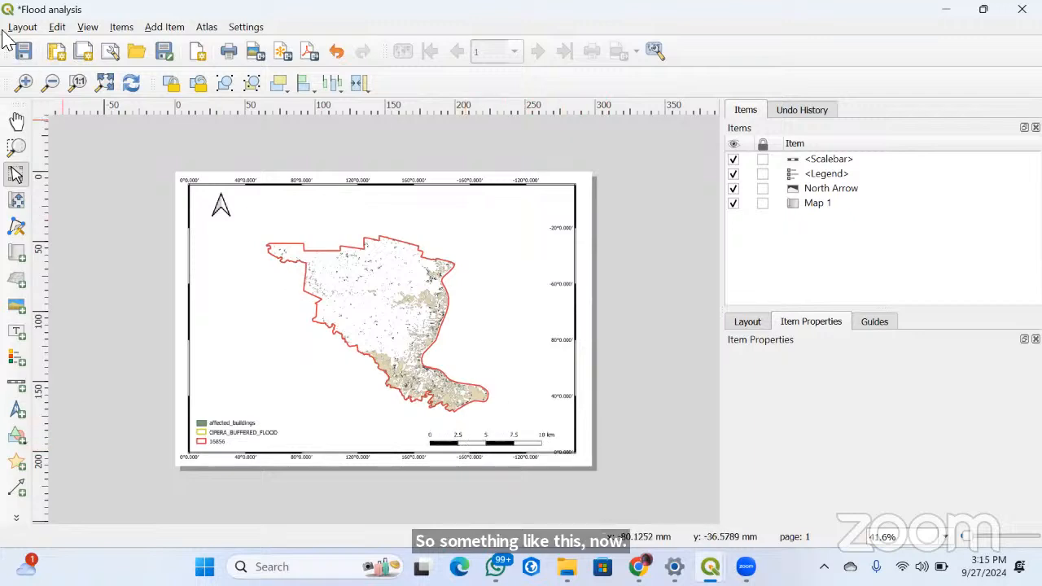
# Add a dynamic layout page count label between the legend and the scale bar
pyautogui.click(164, 27)
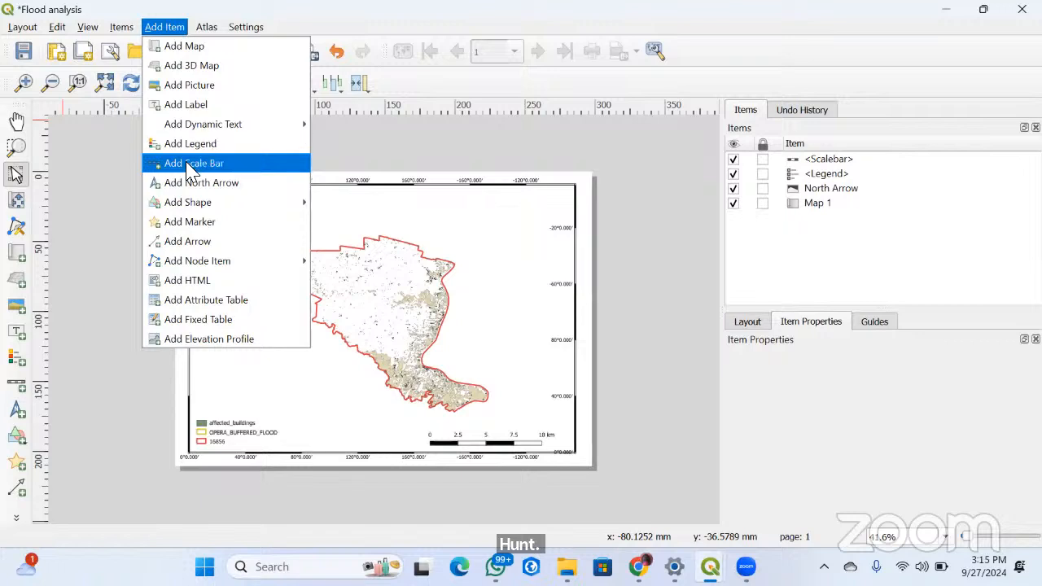
pyautogui.moveTo(244, 204)
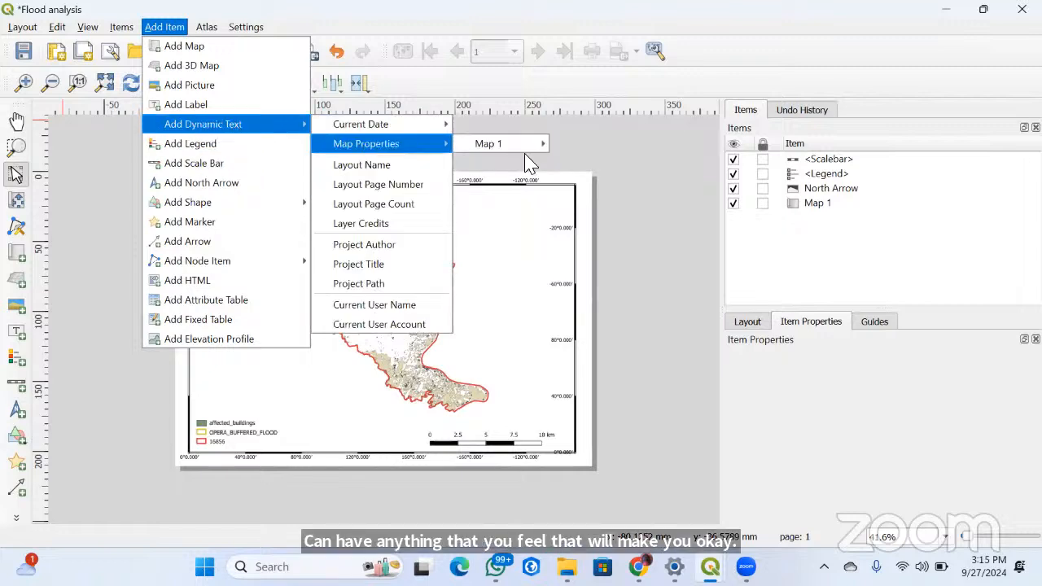
pyautogui.click(378, 204)
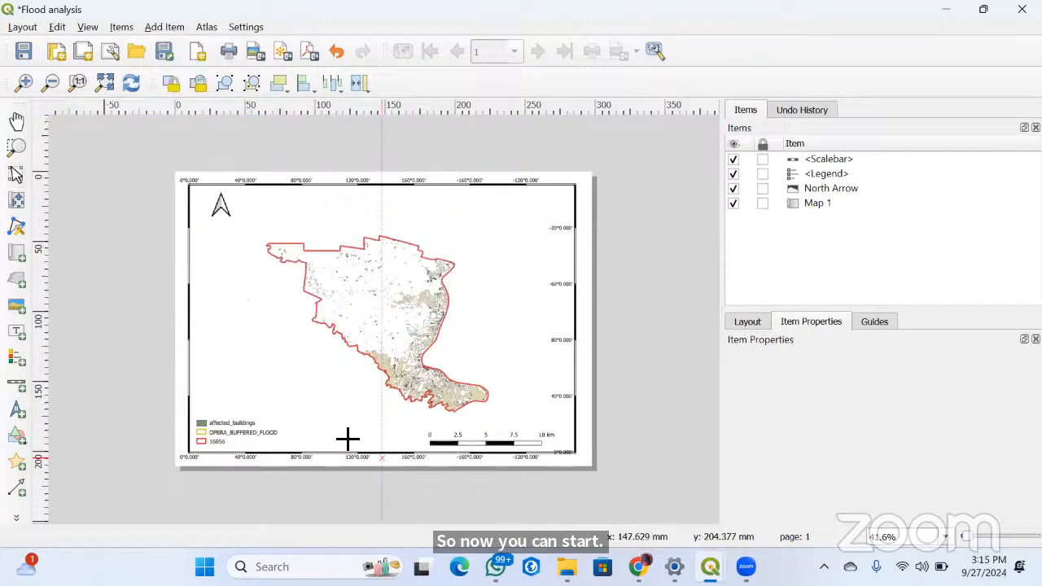
pyautogui.moveTo(390, 444); pyautogui.dragTo(402, 439)
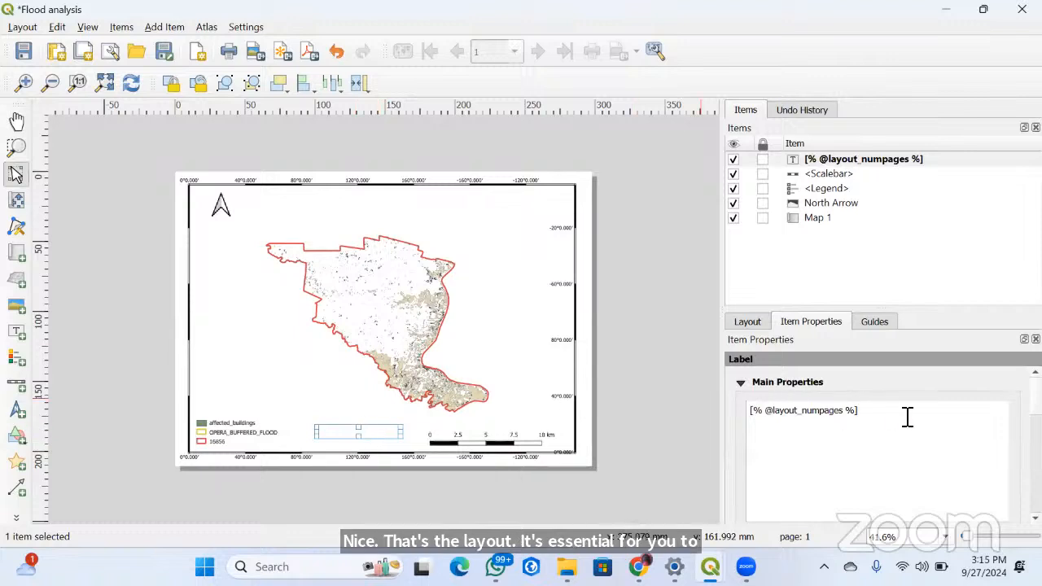
# Replace the new label's page count expression with the text "Humanitarian OpenSTreetMap Team"
pyautogui.moveTo(903, 417); pyautogui.dragTo(707, 414)
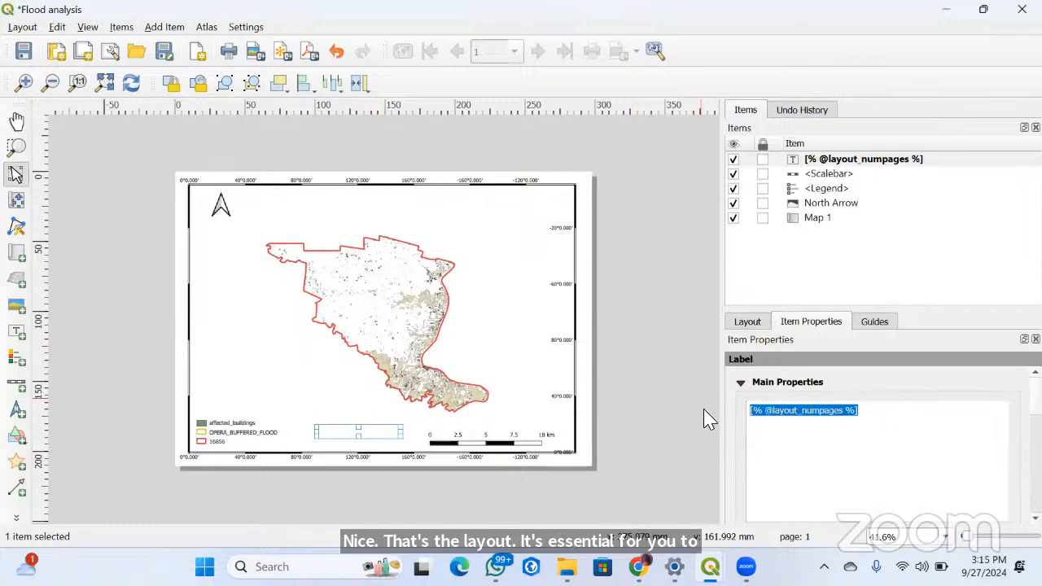
pyautogui.write('Humanitarian OpenStreet')
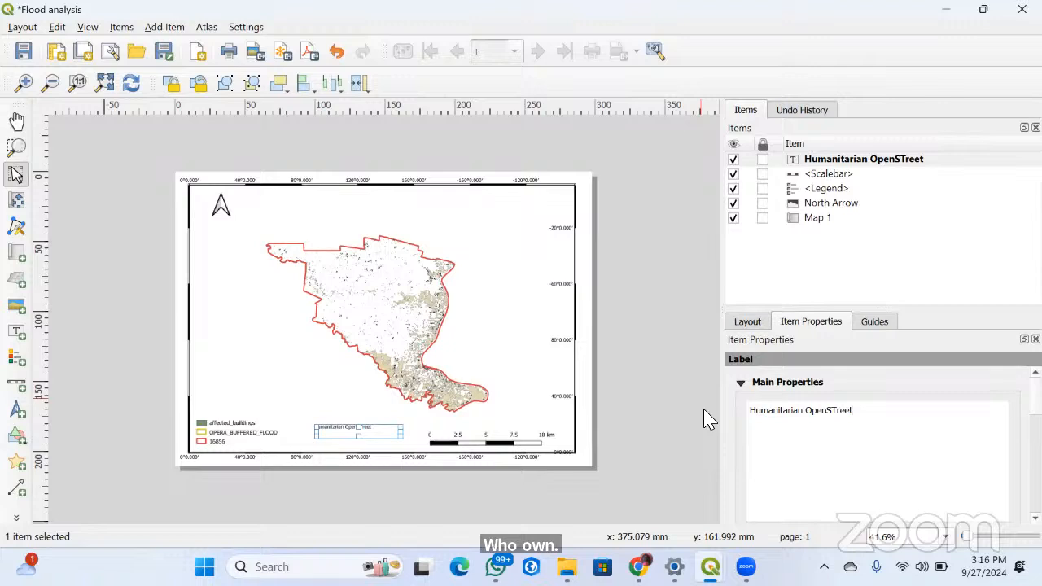
pyautogui.write('Map Team')
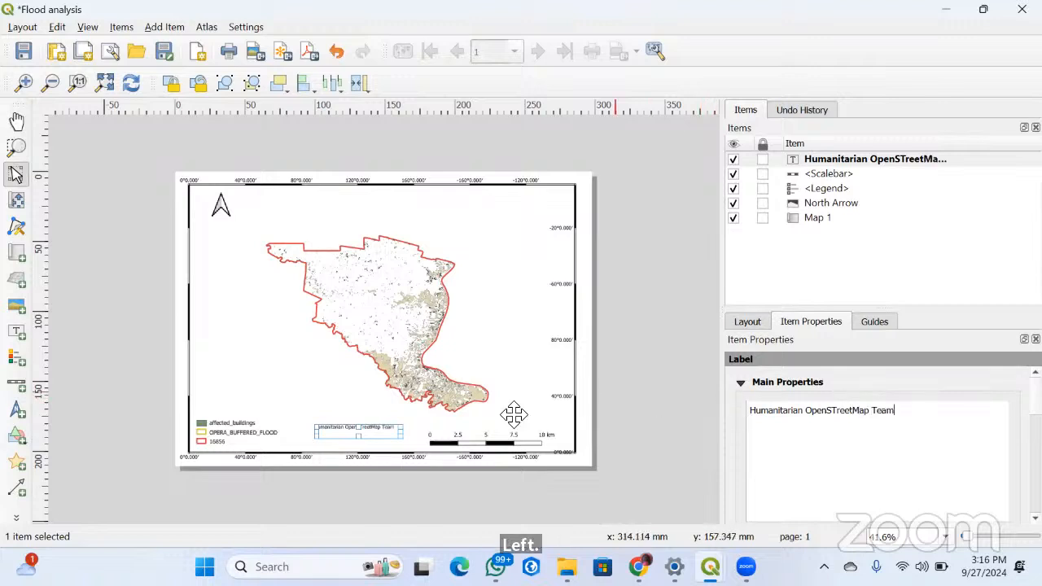
# Shift the credit label slightly down between the legend and the scale bar, and deselect it
pyautogui.click(354, 437)
pyautogui.click(341, 425)
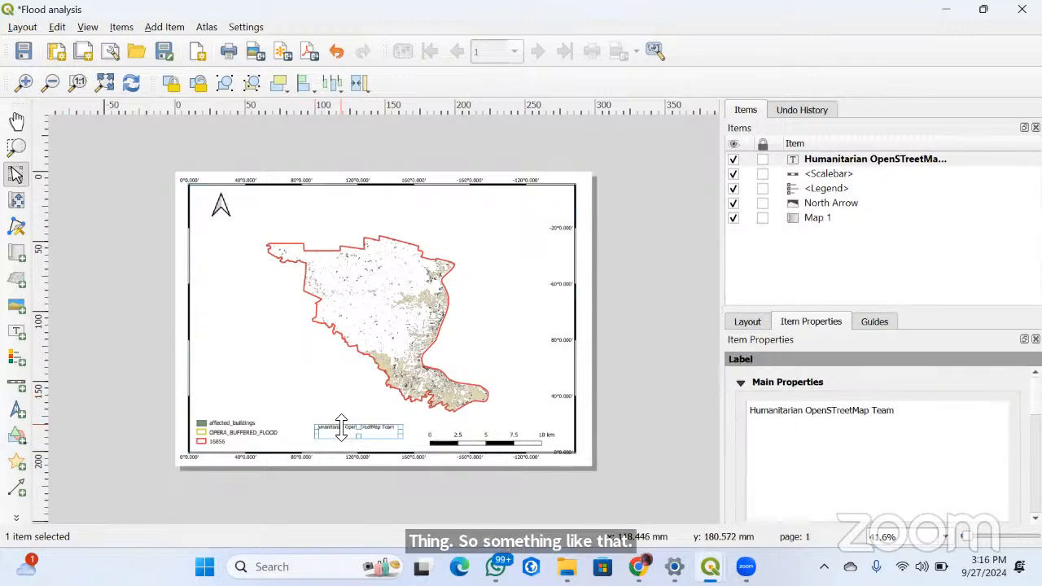
pyautogui.moveTo(343, 435); pyautogui.dragTo(343, 442)
pyautogui.click(370, 381)
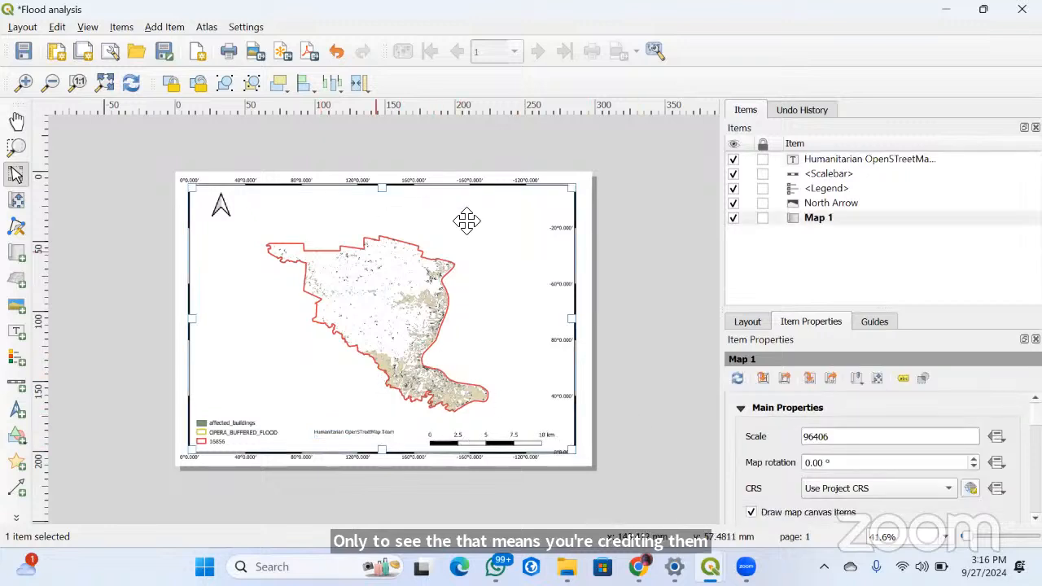
# Try adding a rectangle shape above the legend inside the map frame, undo it, and clear the selection
pyautogui.click(163, 26)
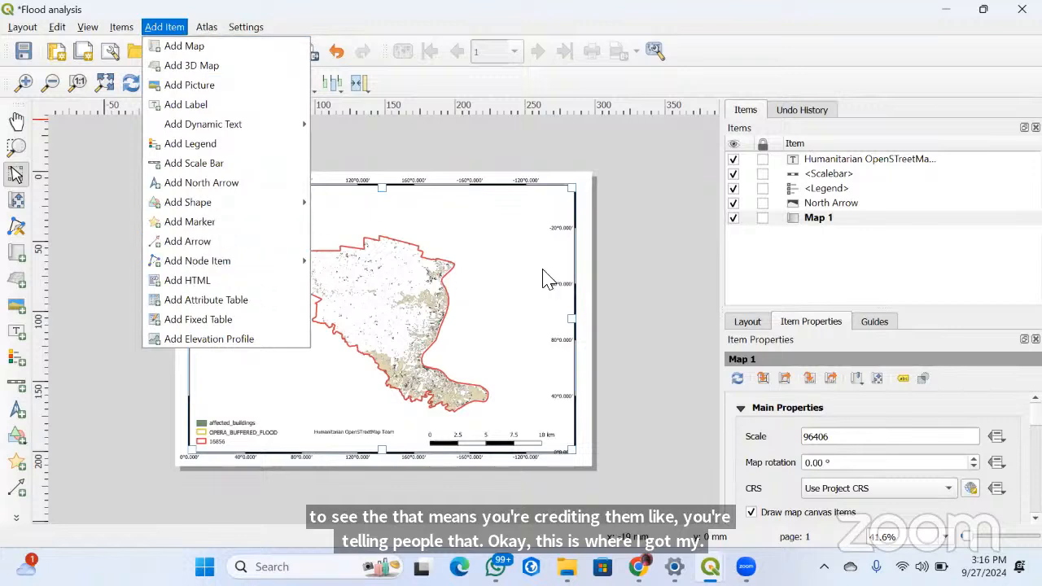
pyautogui.moveTo(277, 203)
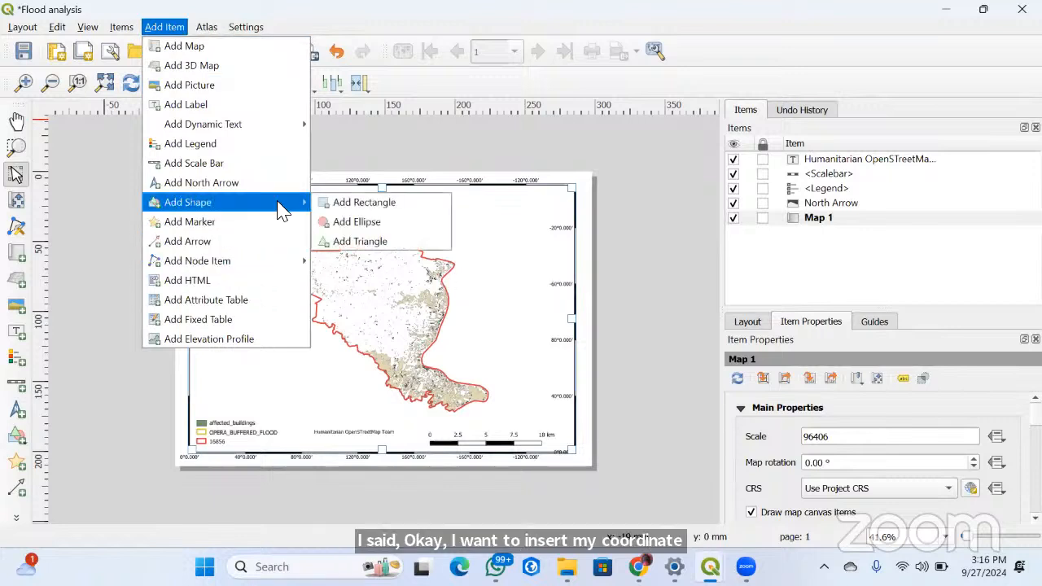
pyautogui.click(338, 202)
pyautogui.moveTo(204, 343); pyautogui.dragTo(291, 404)
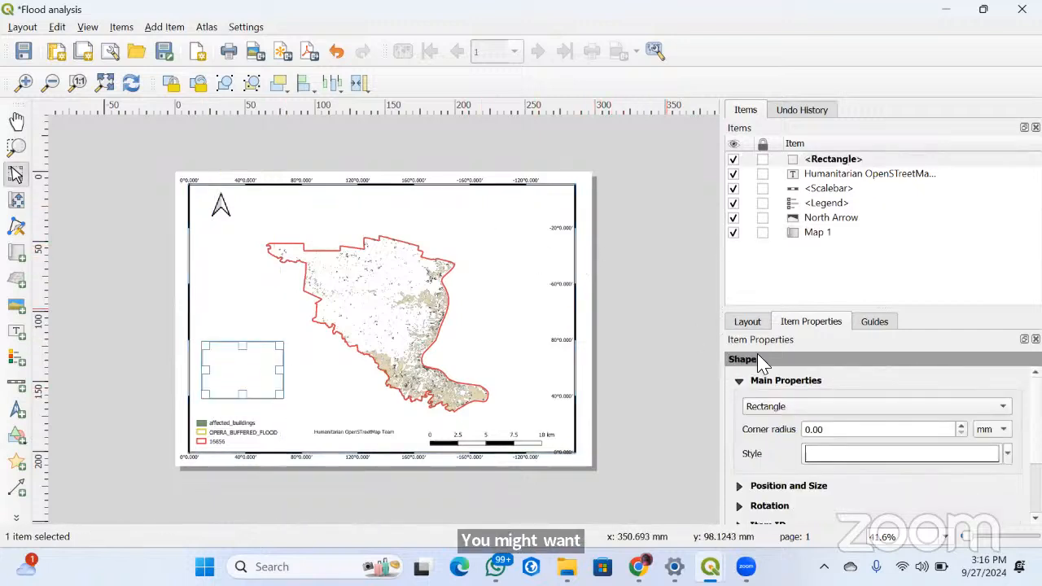
pyautogui.click(240, 332)
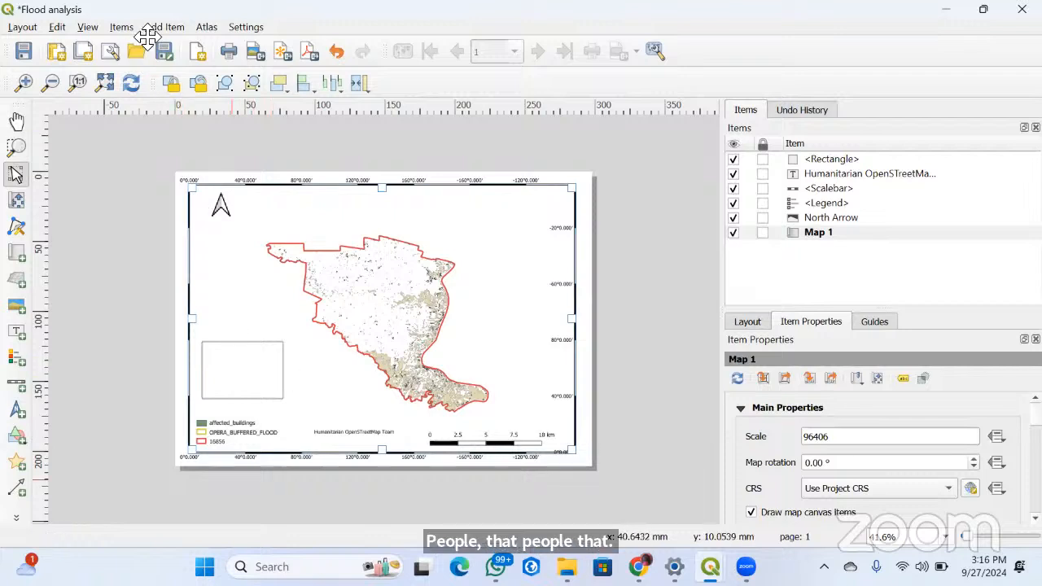
pyautogui.hotkey('ctrl', 'z')
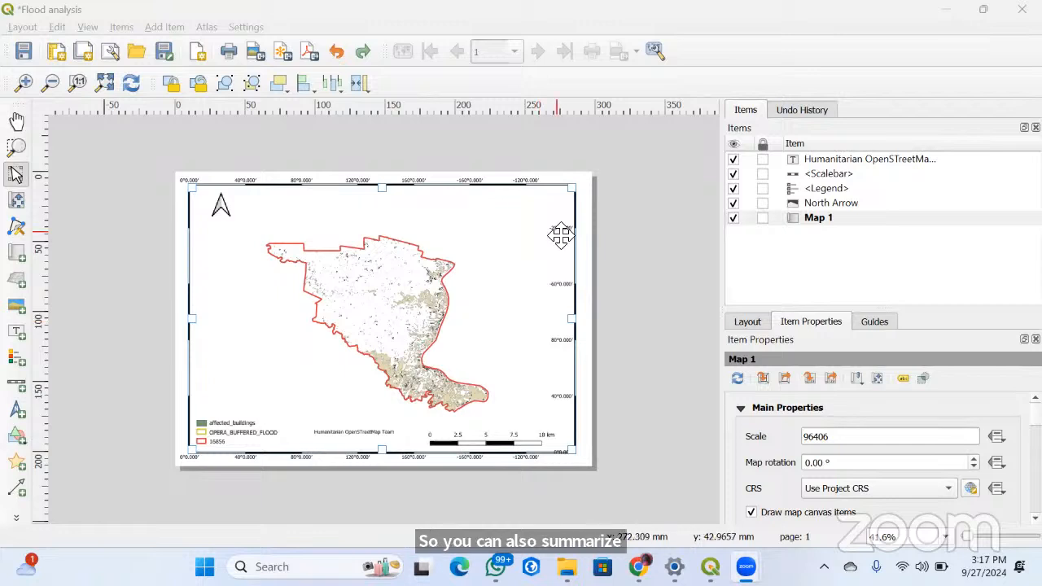
pyautogui.click(602, 294)
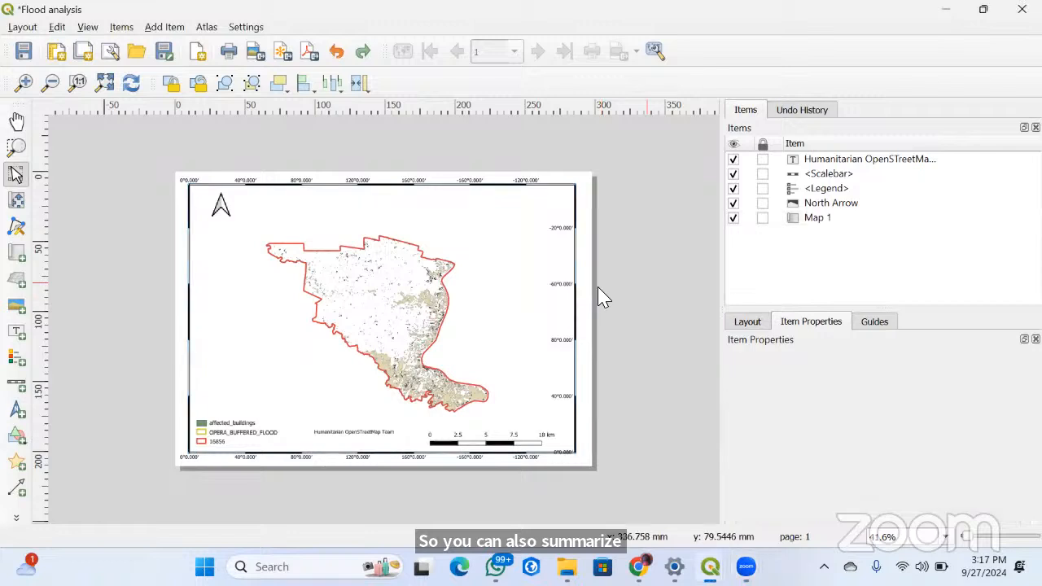